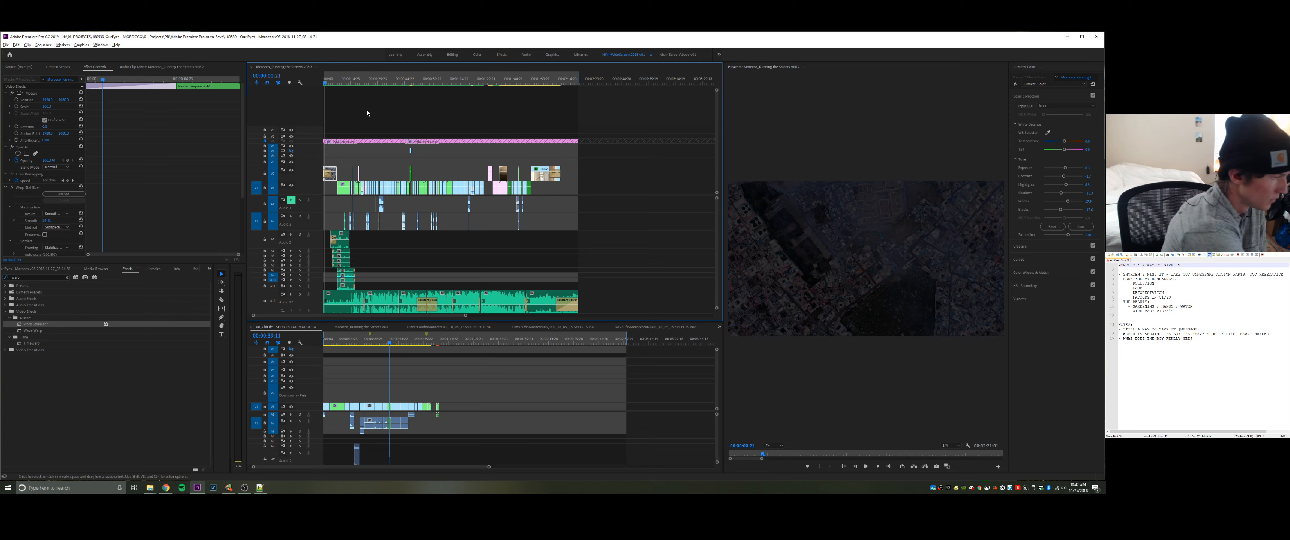
- Play the Morocco sequence from its start in the enlarged program monitor, stop around 17 seconds and restore the panel layout
left_click(404, 129)
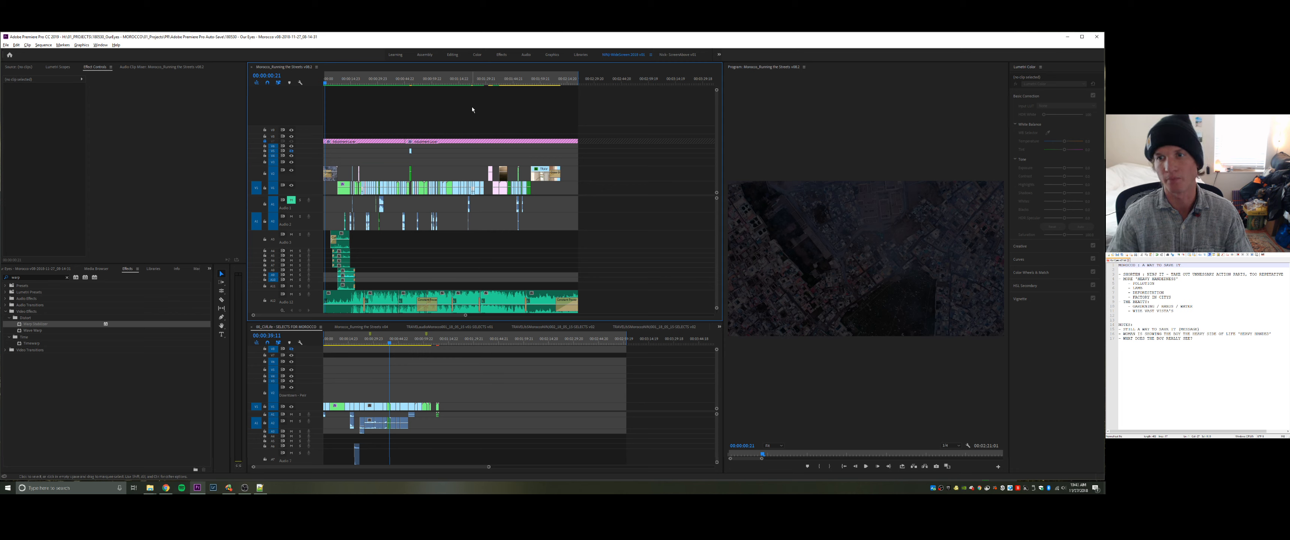
key("Home")
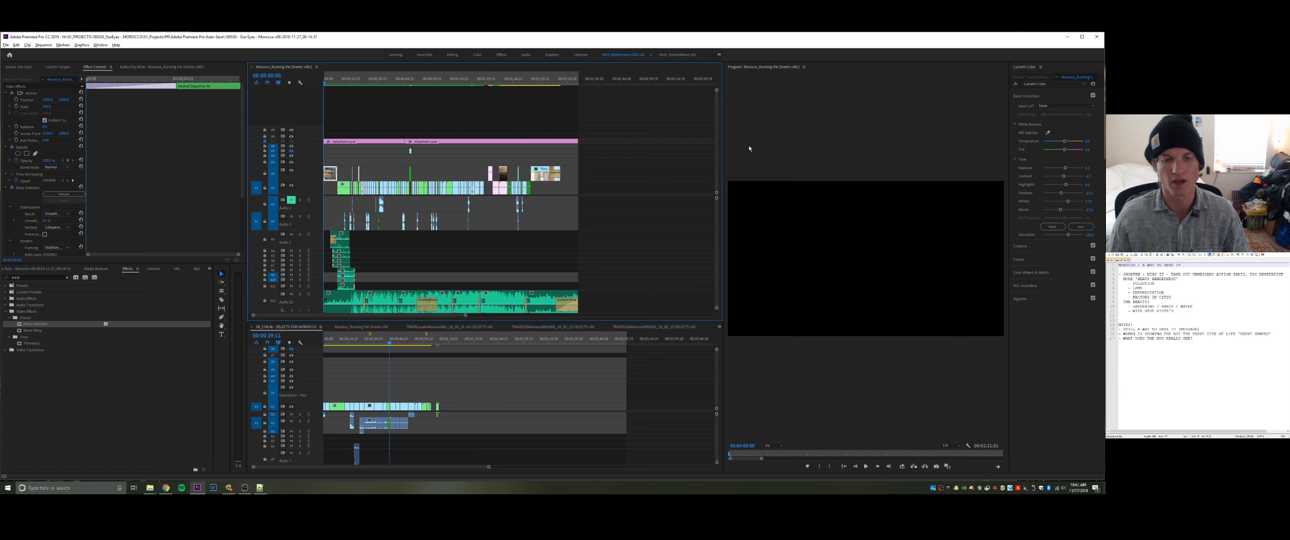
left_click(756, 135)
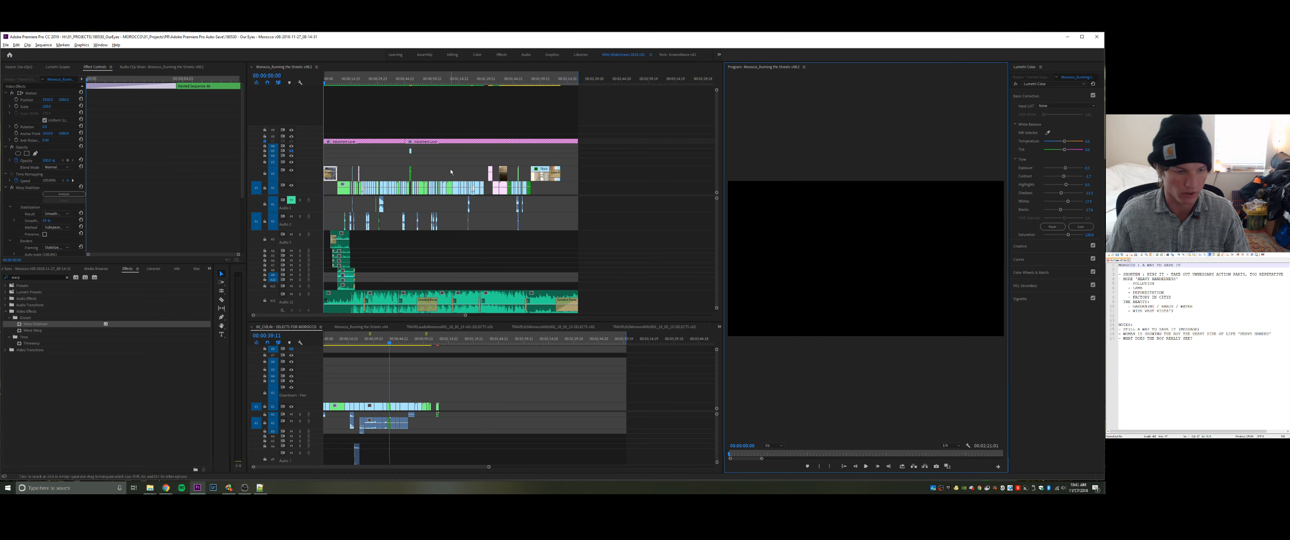
key("grave")
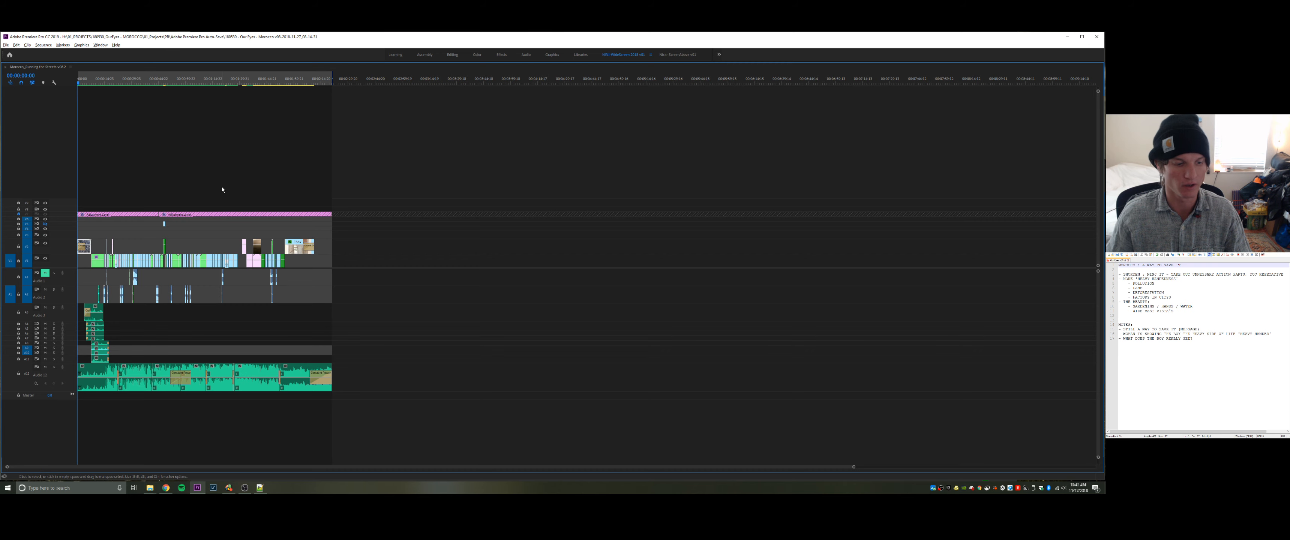
key("grave")
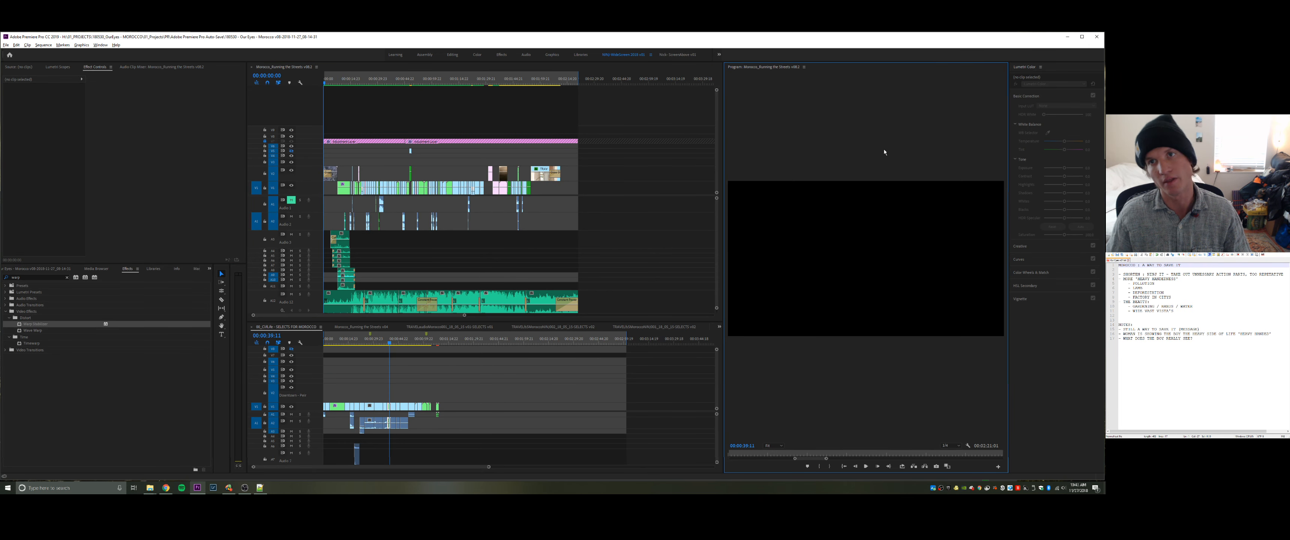
key("grave")
key("grave")
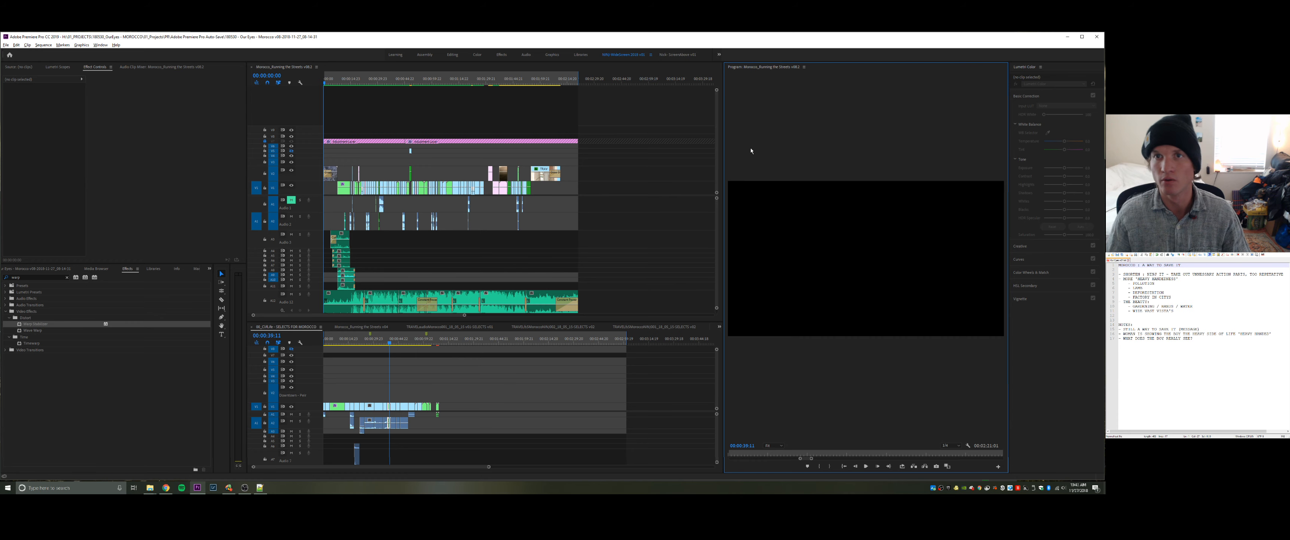
key("grave")
key("space")
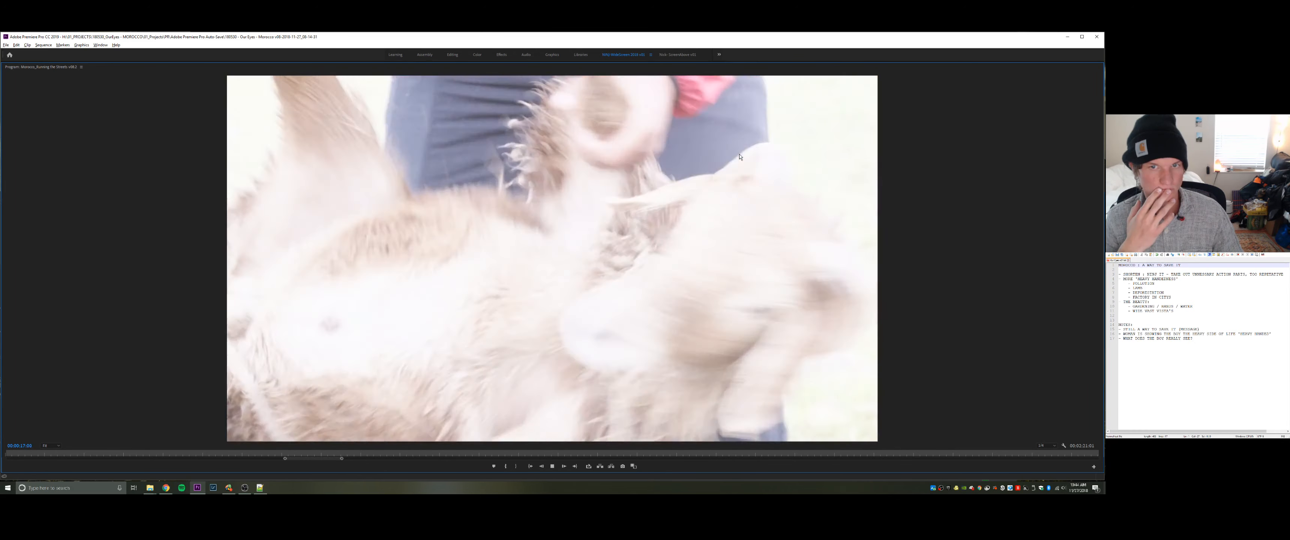
key("space")
key("grave")
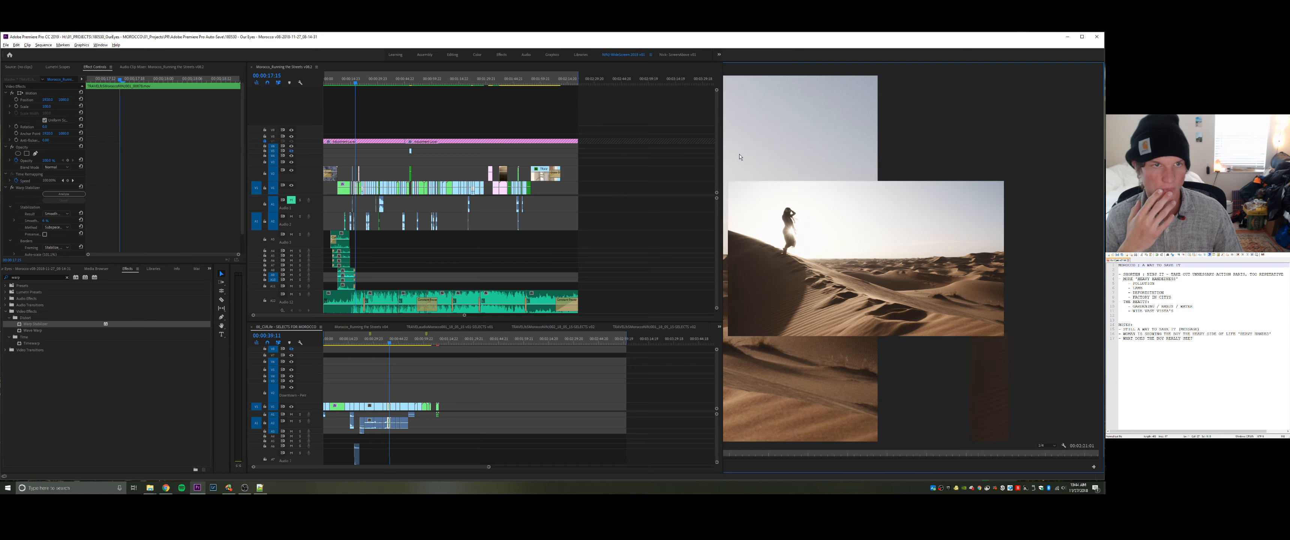
- Replay the short passage from about 15 seconds in the sequence and return the playhead to the start
left_click(349, 82)
key("space")
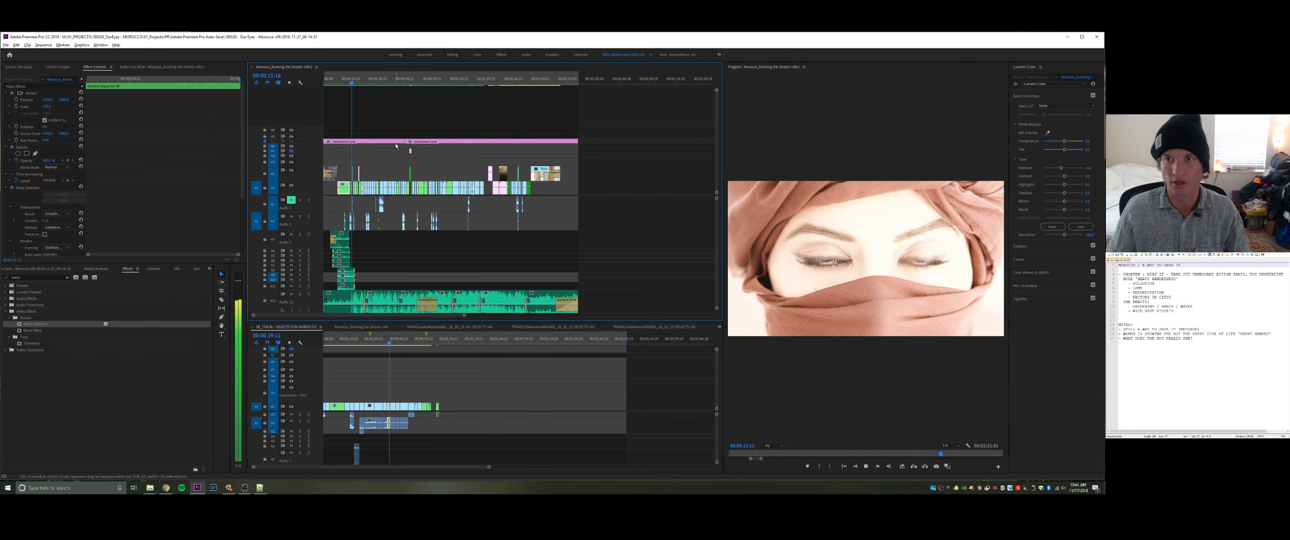
key("space")
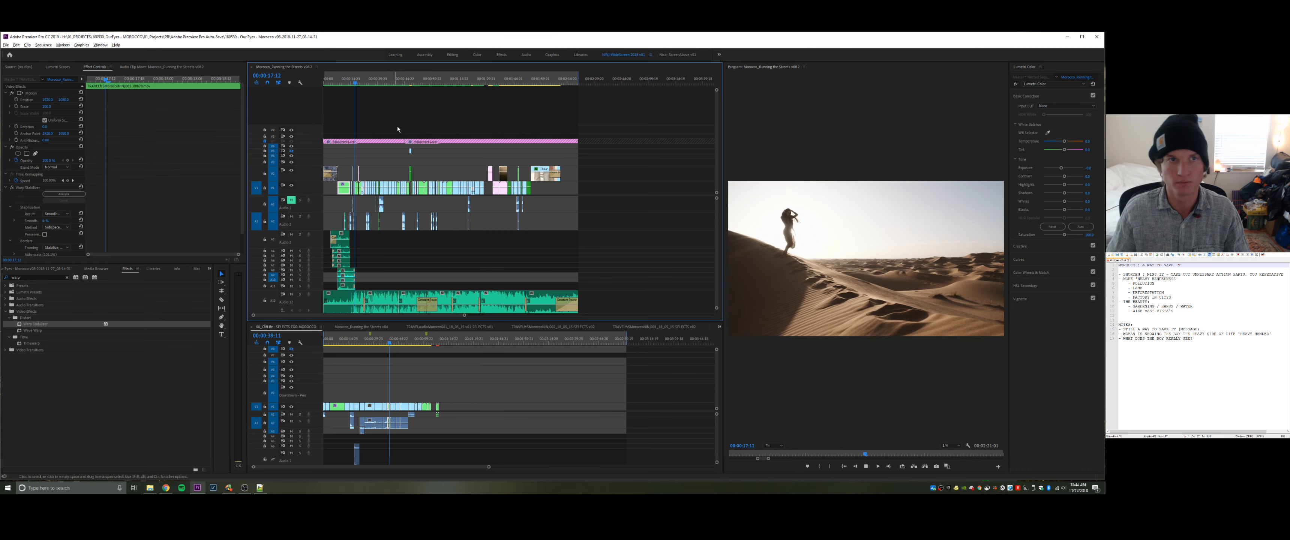
left_click_drag(350, 82, 313, 89)
key("Home")
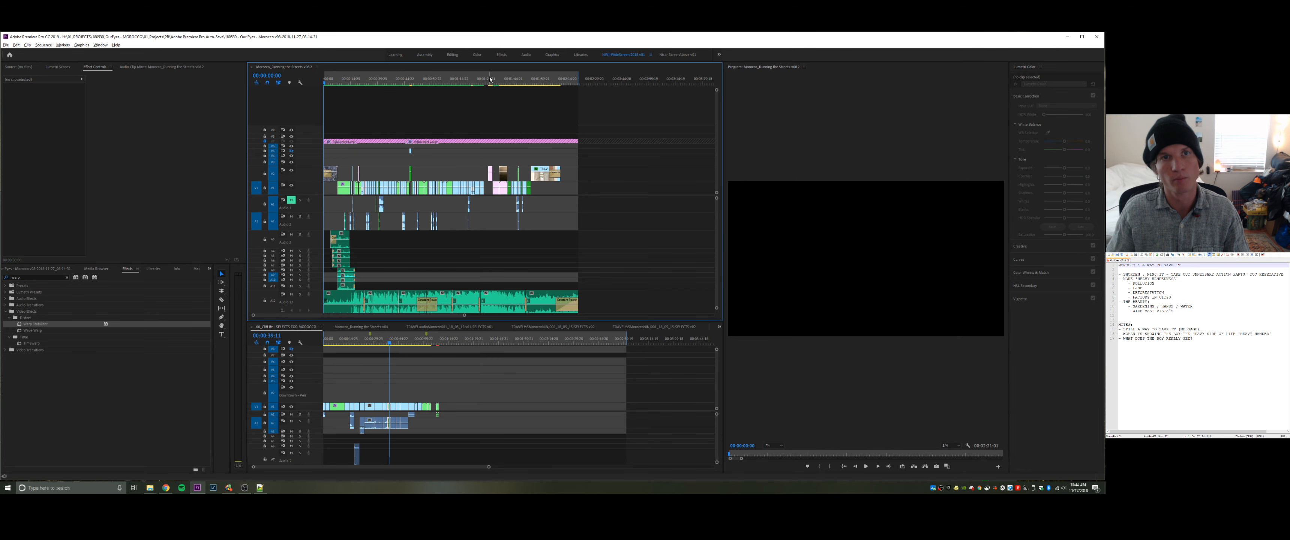
- Show the project's bin list and collapse the expanded sub-bins of the sequences and footage bins
left_click(70, 395)
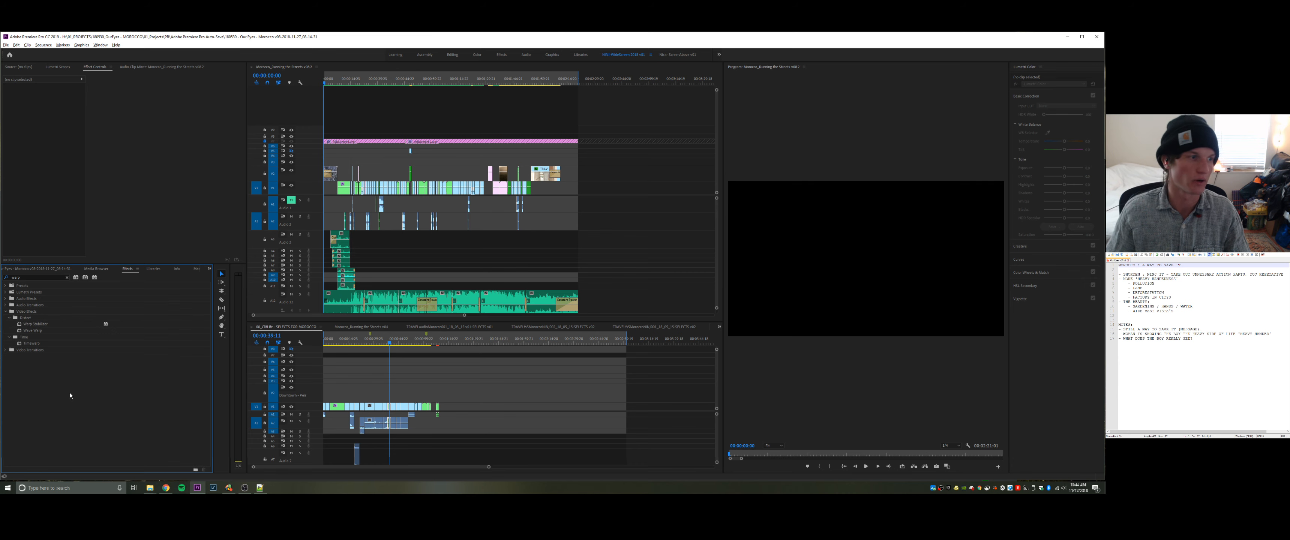
left_click(40, 271)
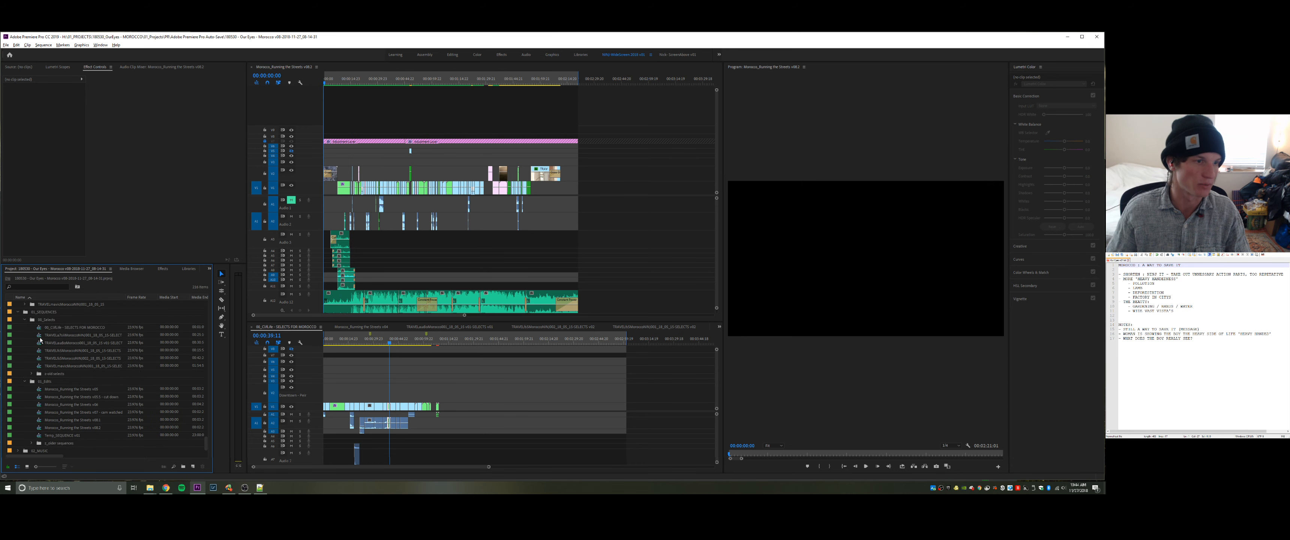
left_click(24, 343)
left_click(24, 350)
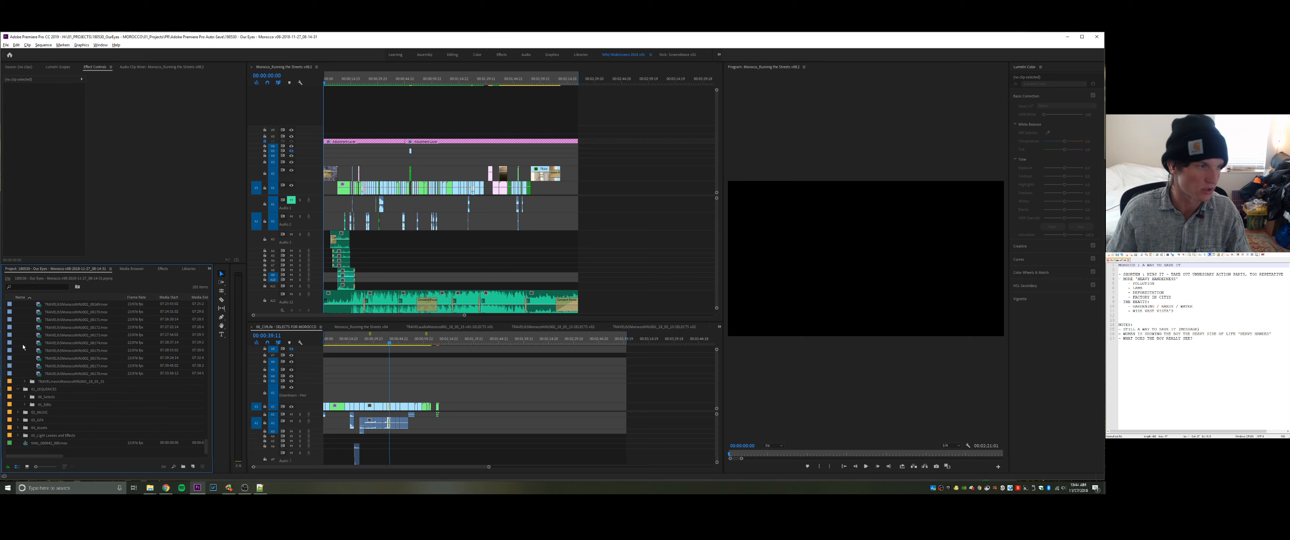
scroll(27, 333, "up", 5)
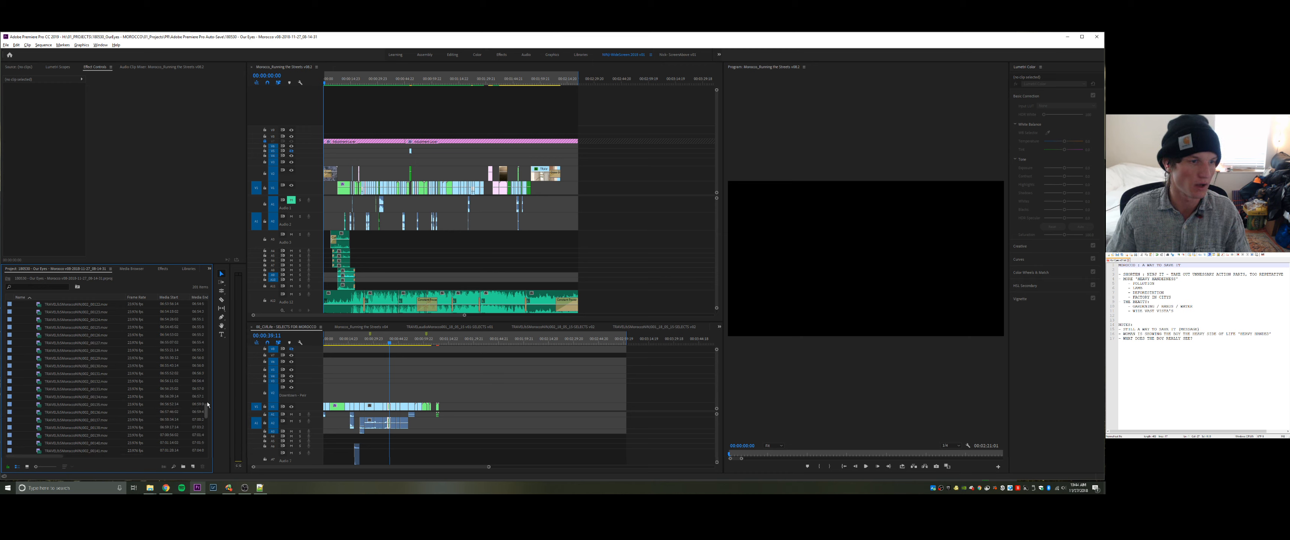
left_click_drag(208, 404, 206, 300)
left_click(25, 405)
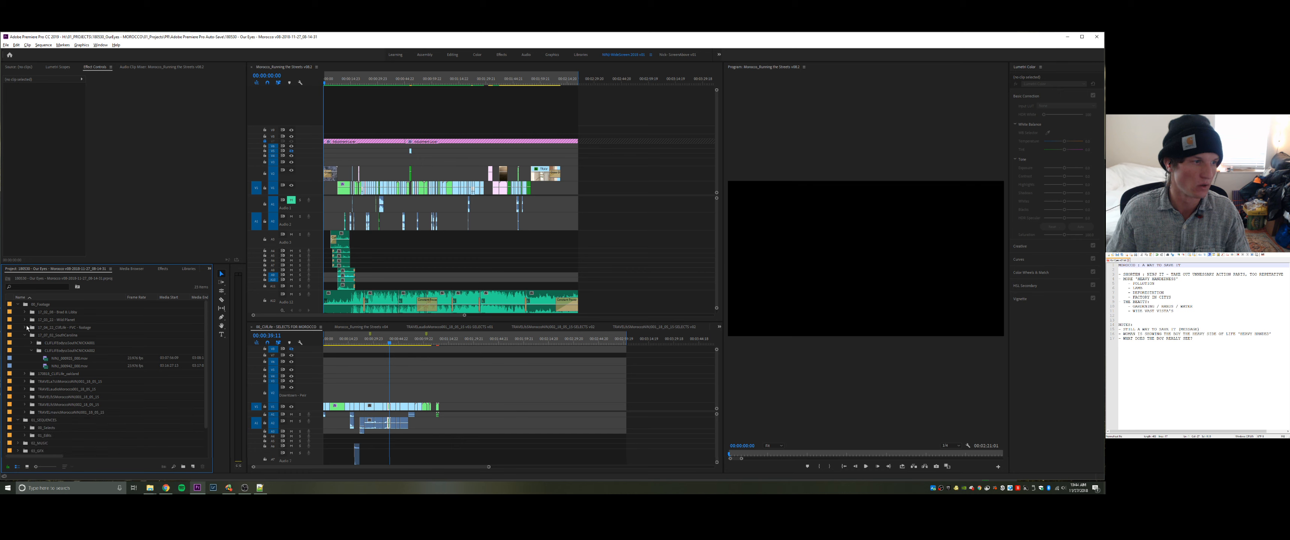
left_click(25, 334)
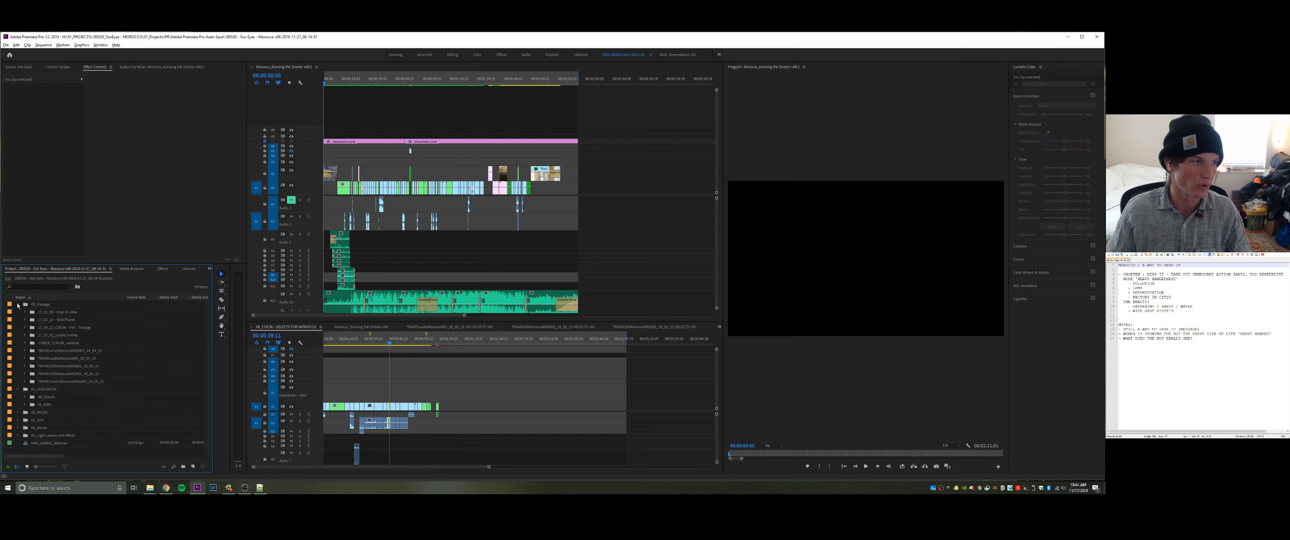
- Collapse the remaining top-level bins and move the loose item below them into a bin
left_click(18, 305)
left_click(18, 313)
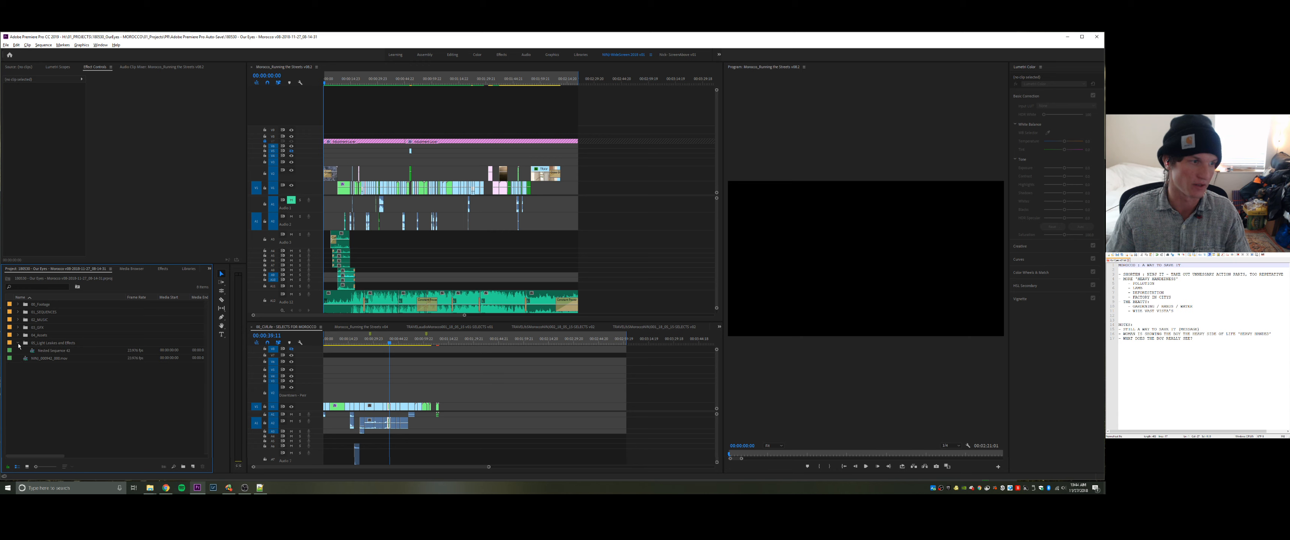
left_click(44, 343)
left_click_drag(38, 350, 36, 337)
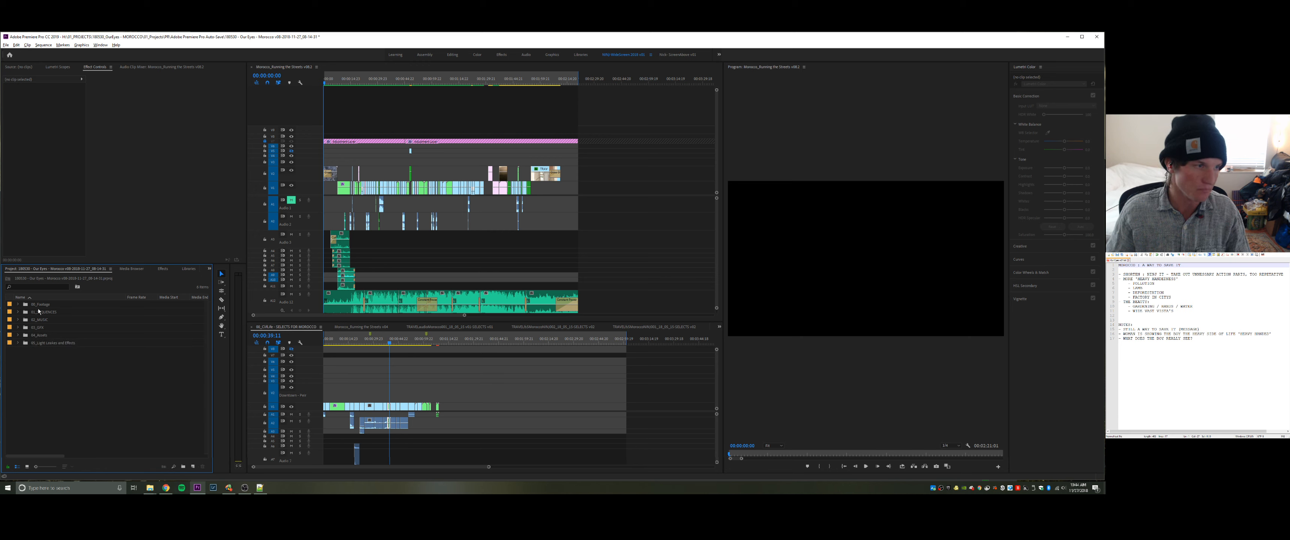
- Expand the footage bin and look through the MP4 clips in its first TRAVEL Morocco sub-bin
left_click(18, 305)
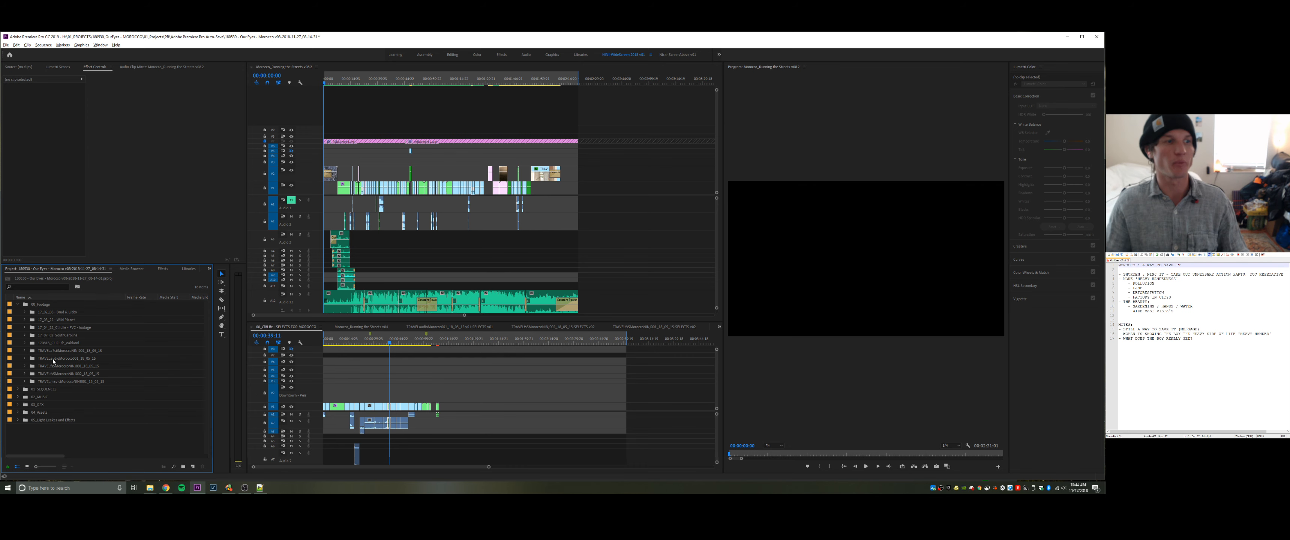
left_click(24, 351)
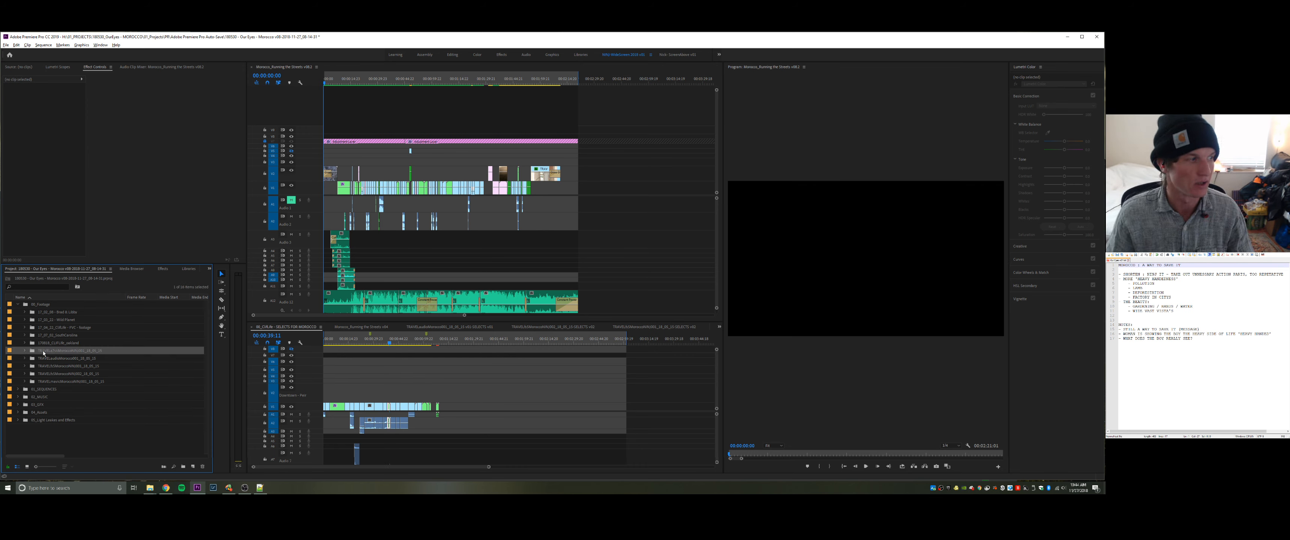
left_click(24, 351)
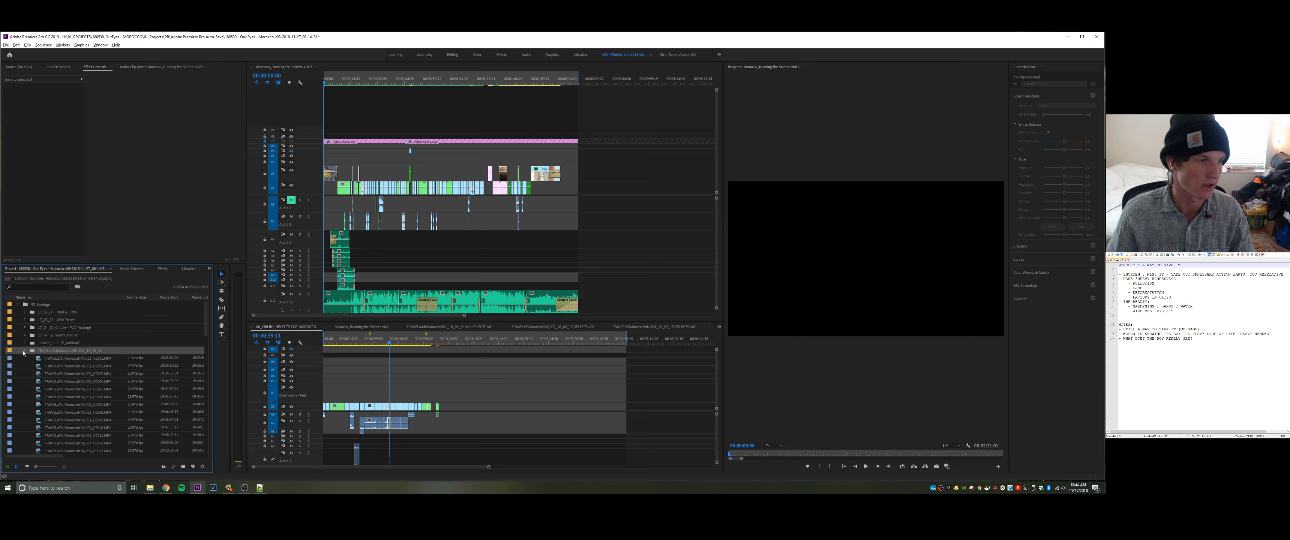
left_click(24, 351)
left_click(24, 351)
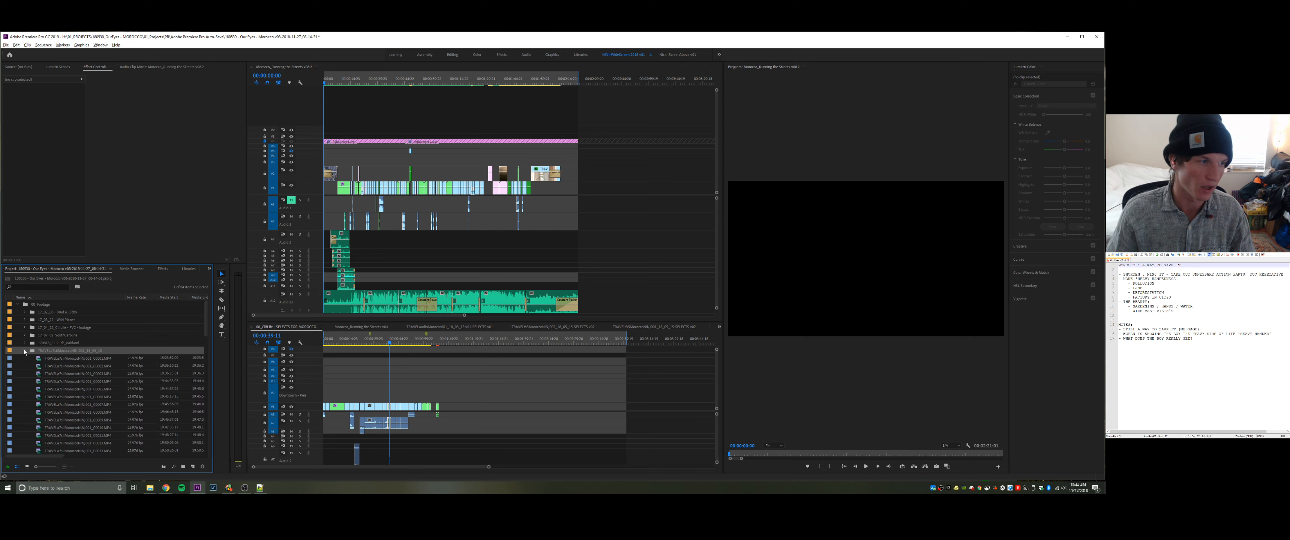
left_click(24, 351)
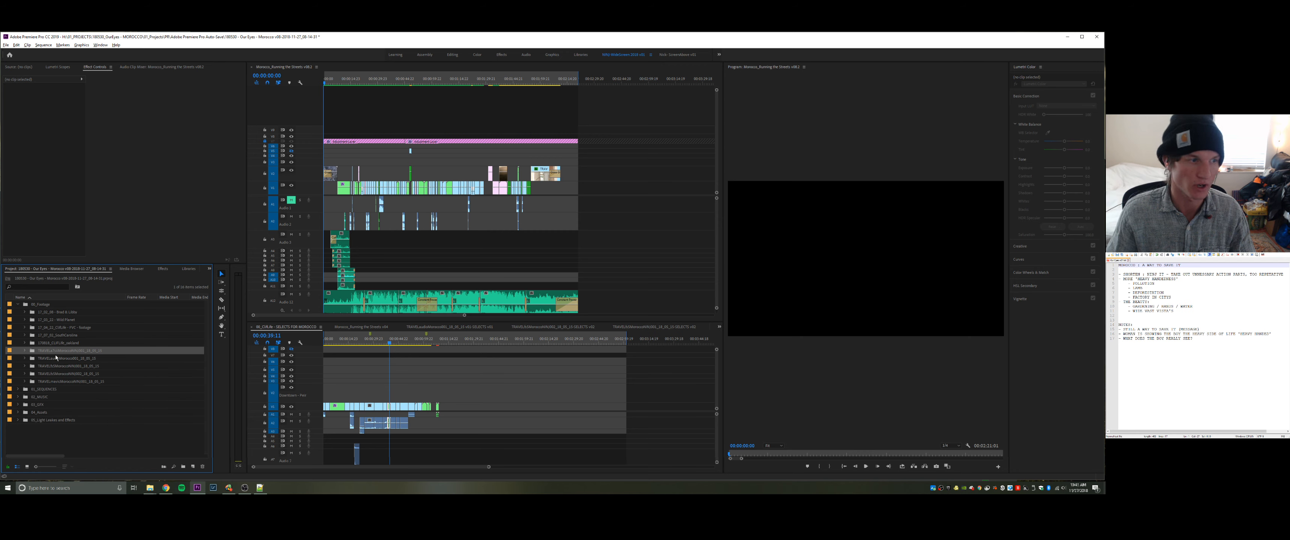
left_click(24, 351)
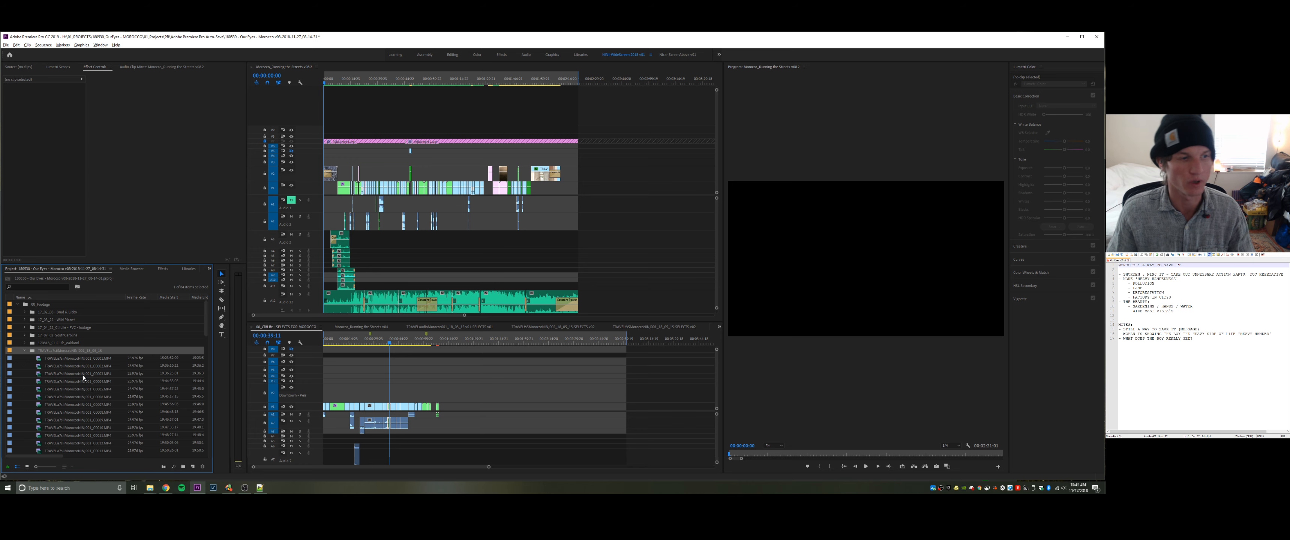
scroll(82, 375, "down", 7)
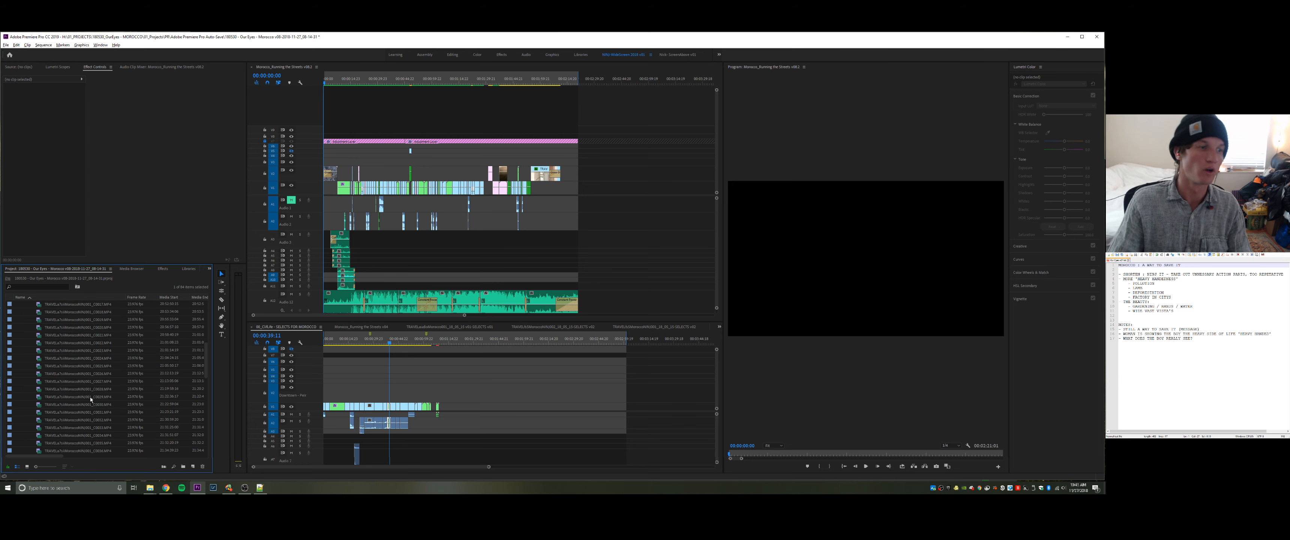
scroll(82, 432, "up", 8)
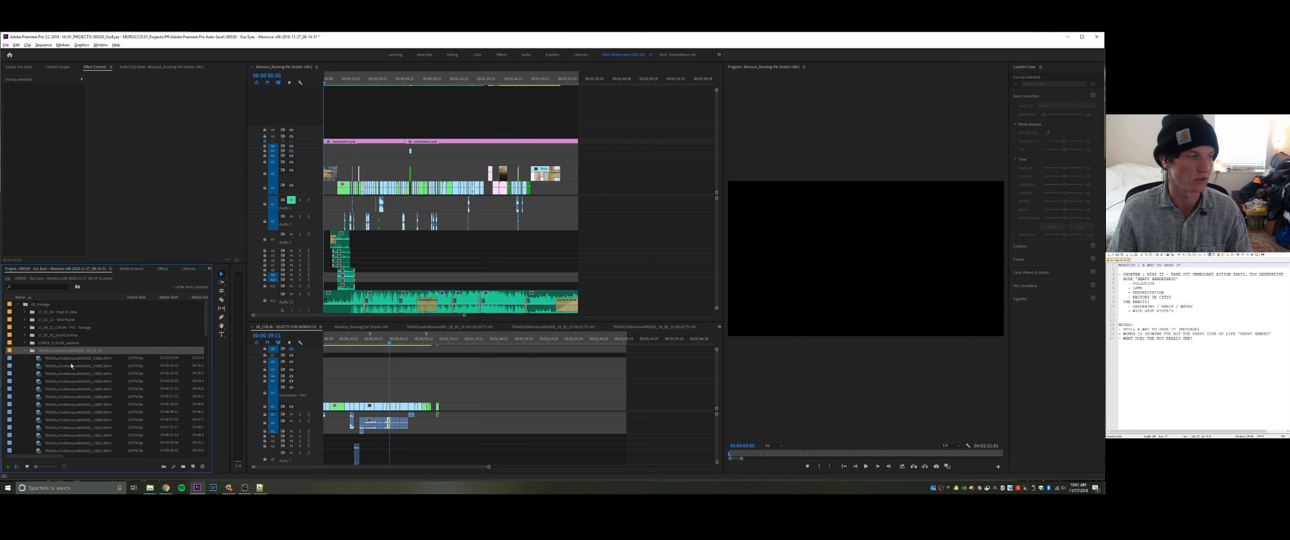
scroll(88, 388, "down", 3)
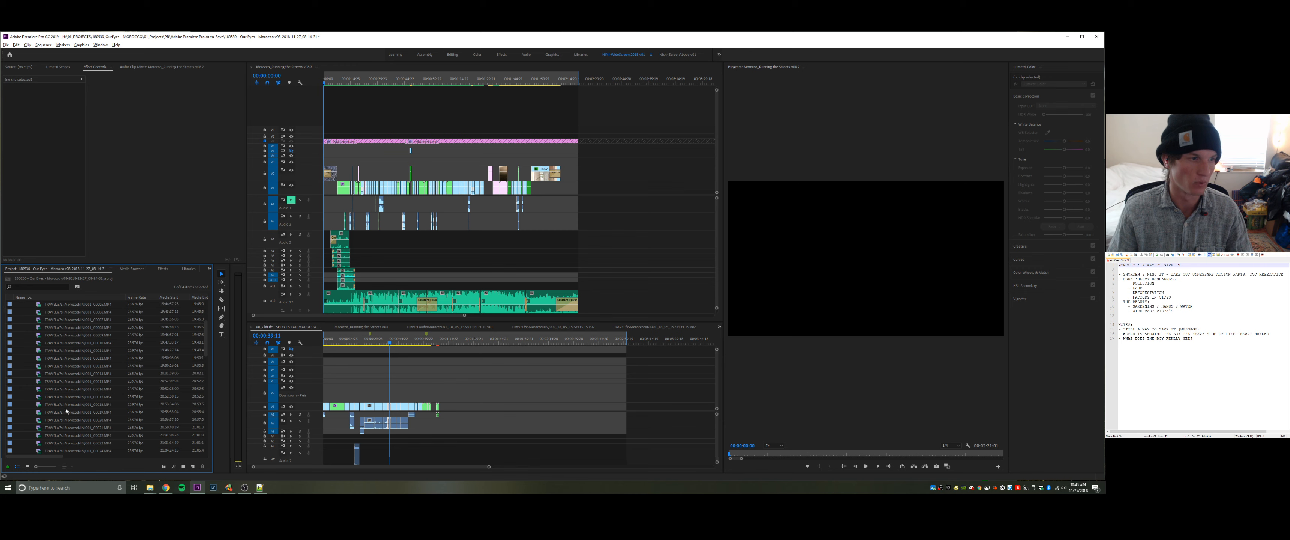
scroll(68, 412, "up", 3)
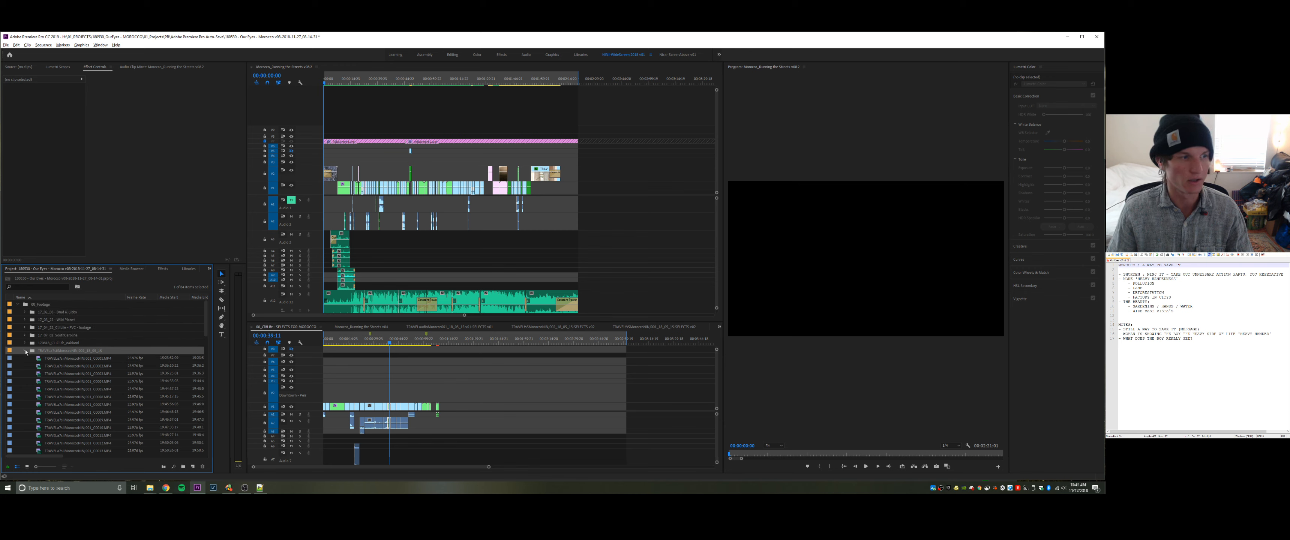
left_click(25, 350)
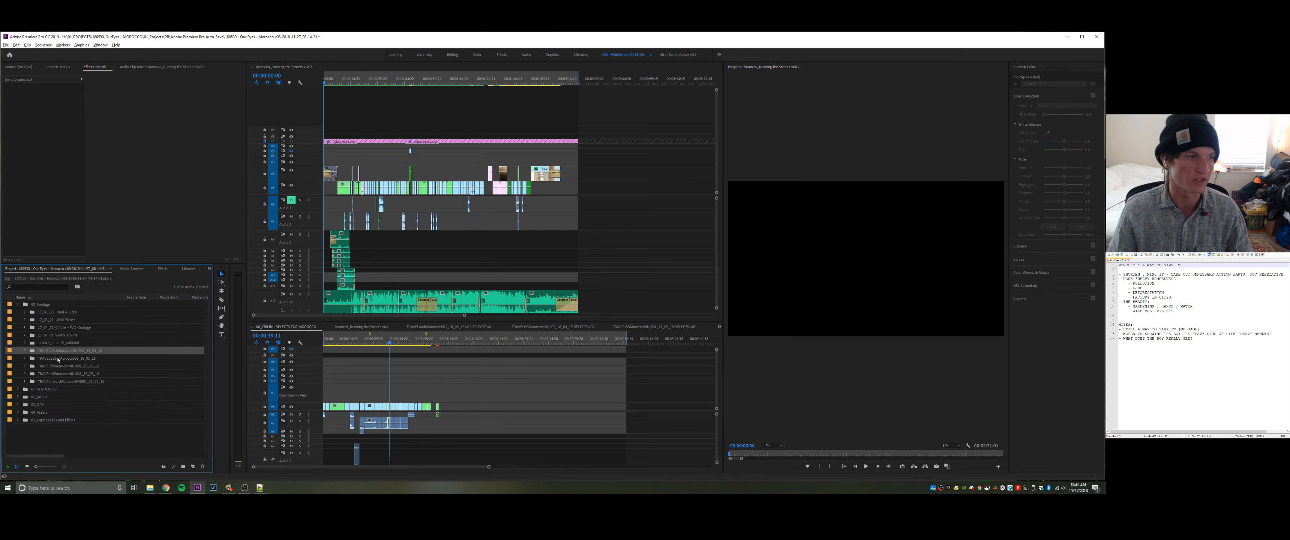
- Open the third recording of the TRAVEL audio bin in the source monitor, play it and collapse the bin
left_click(57, 359)
left_click(25, 358)
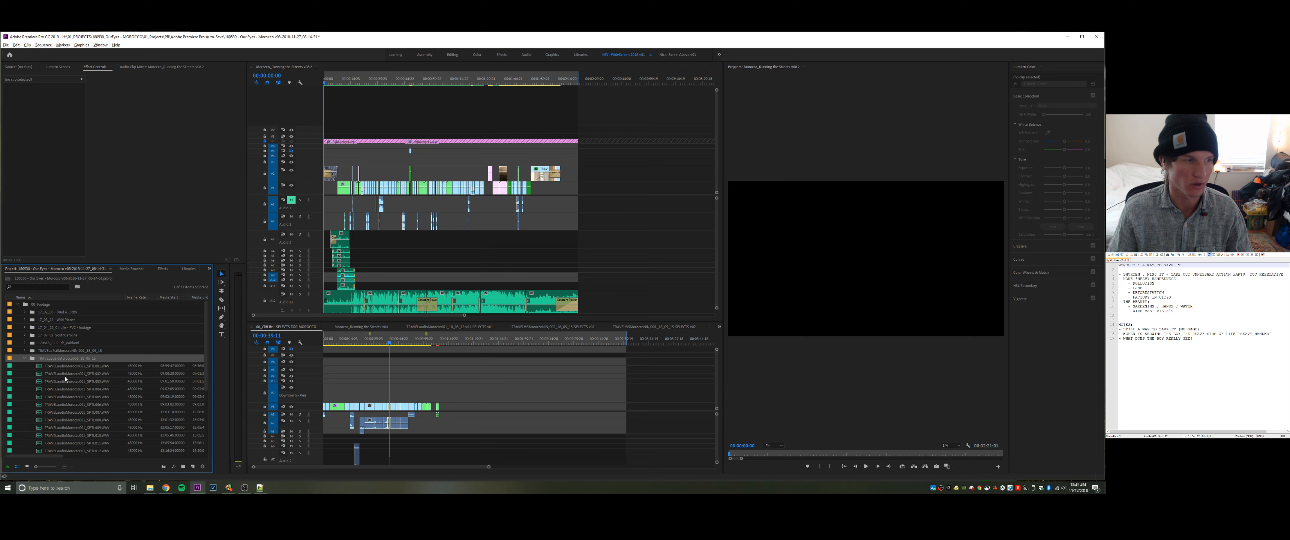
left_click(51, 382)
double_click(39, 382)
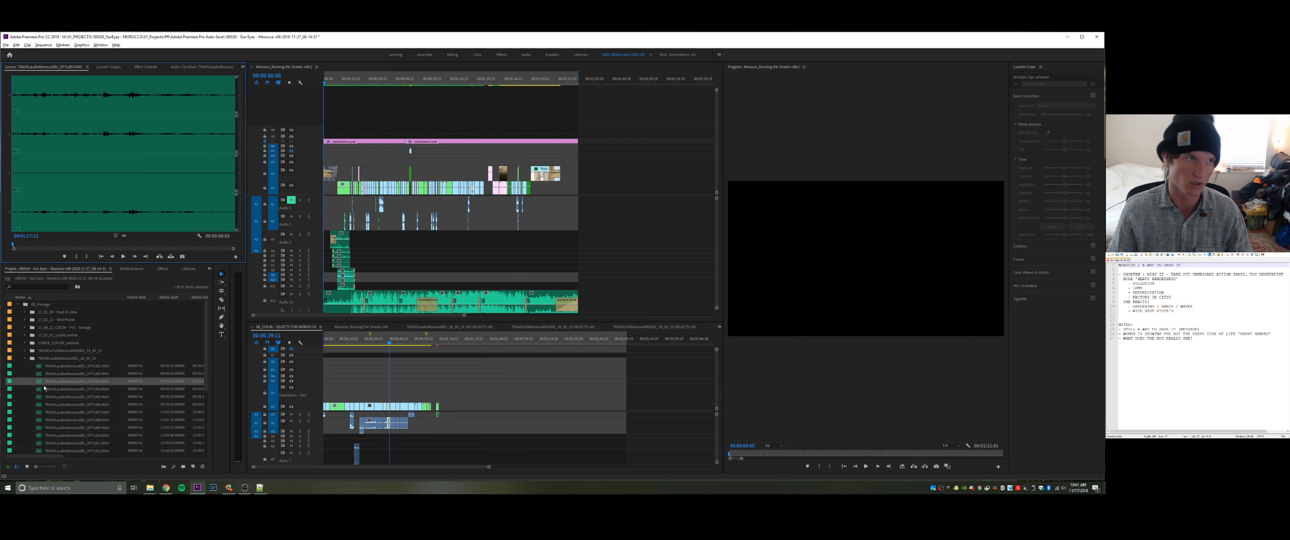
key("space")
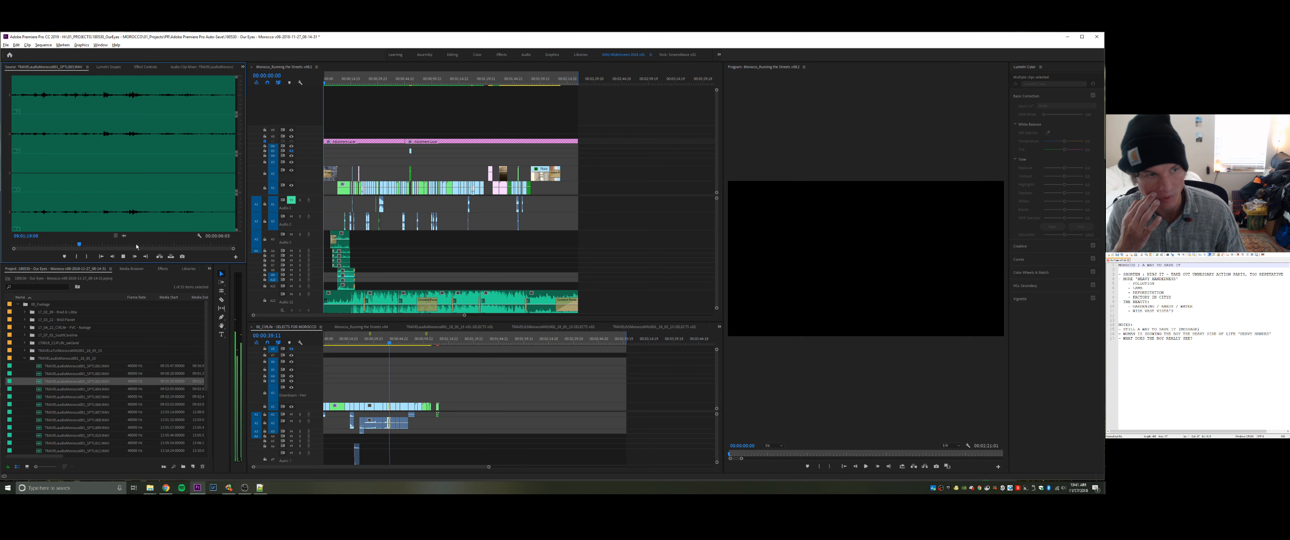
left_click(24, 358)
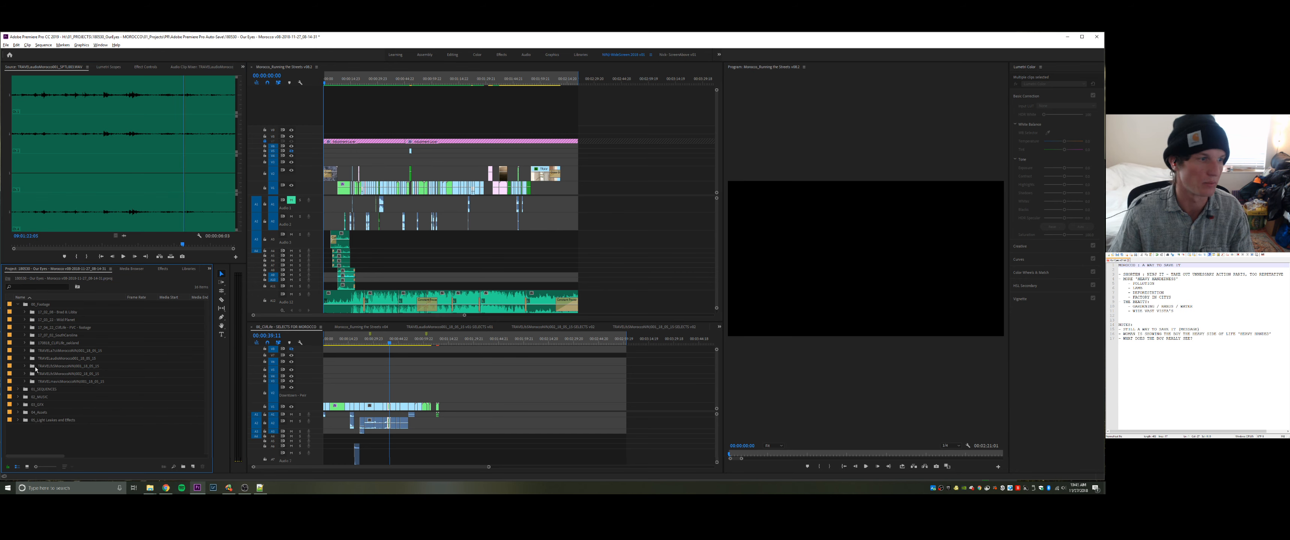
- Expand the last TRAVEL Morocco sub-bin in the footage bin, open its third clip in the source monitor and scrub through the aerial shot
left_click(29, 367)
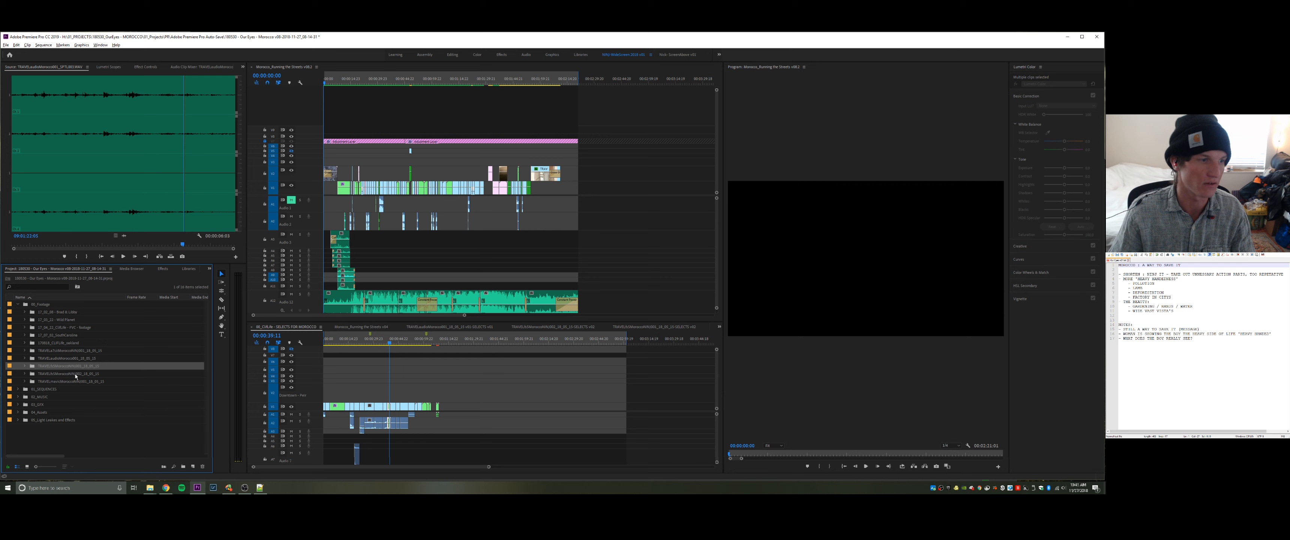
left_click(40, 382)
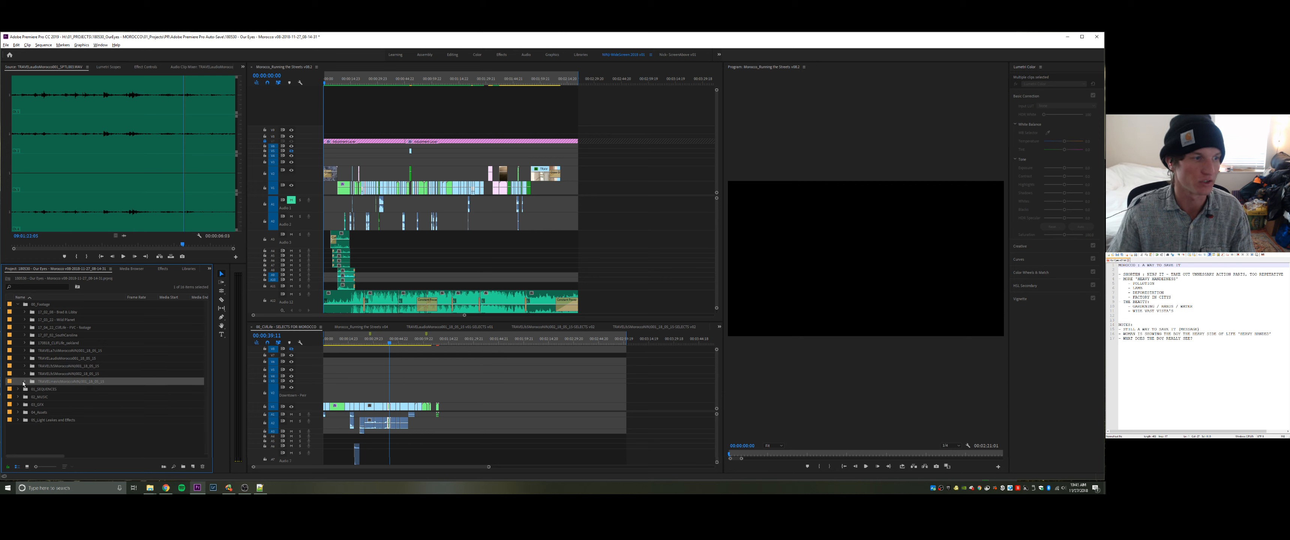
left_click(24, 382)
double_click(69, 406)
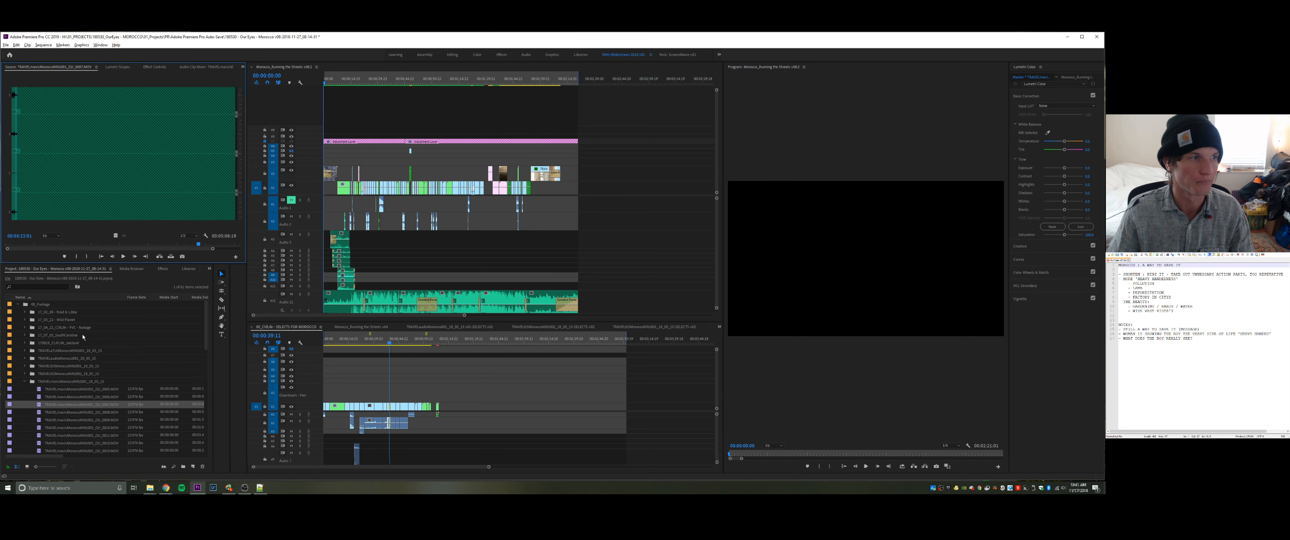
left_click(172, 245)
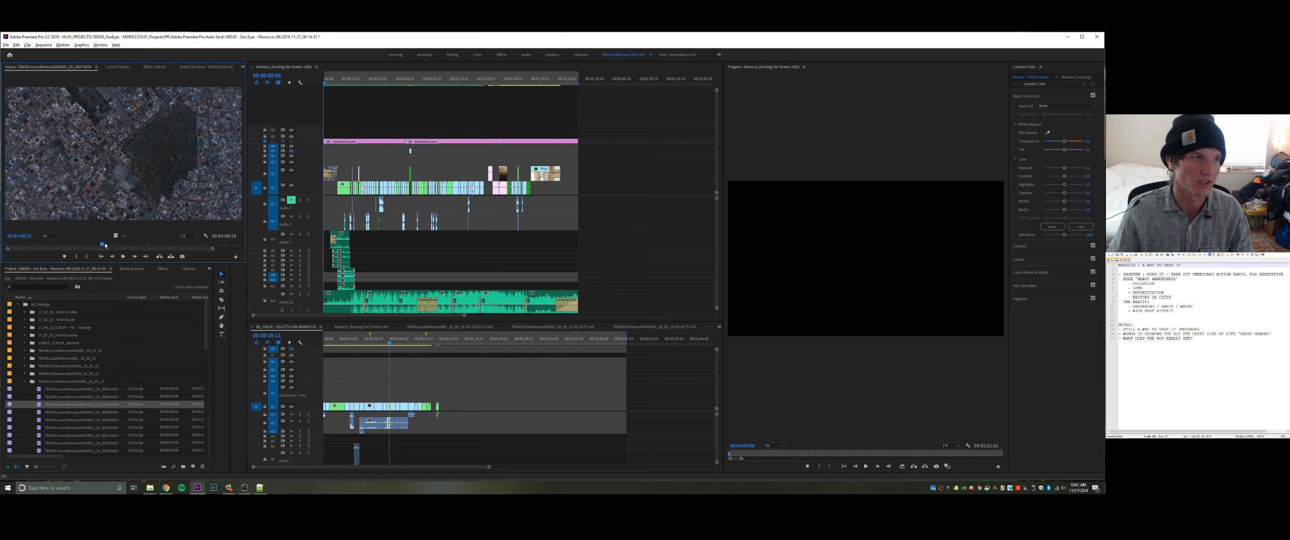
- Open an aerial coastline clip from further down the same sub-bin in the source monitor, then collapse the sub-bin
scroll(79, 406, "down", 3)
double_click(68, 410)
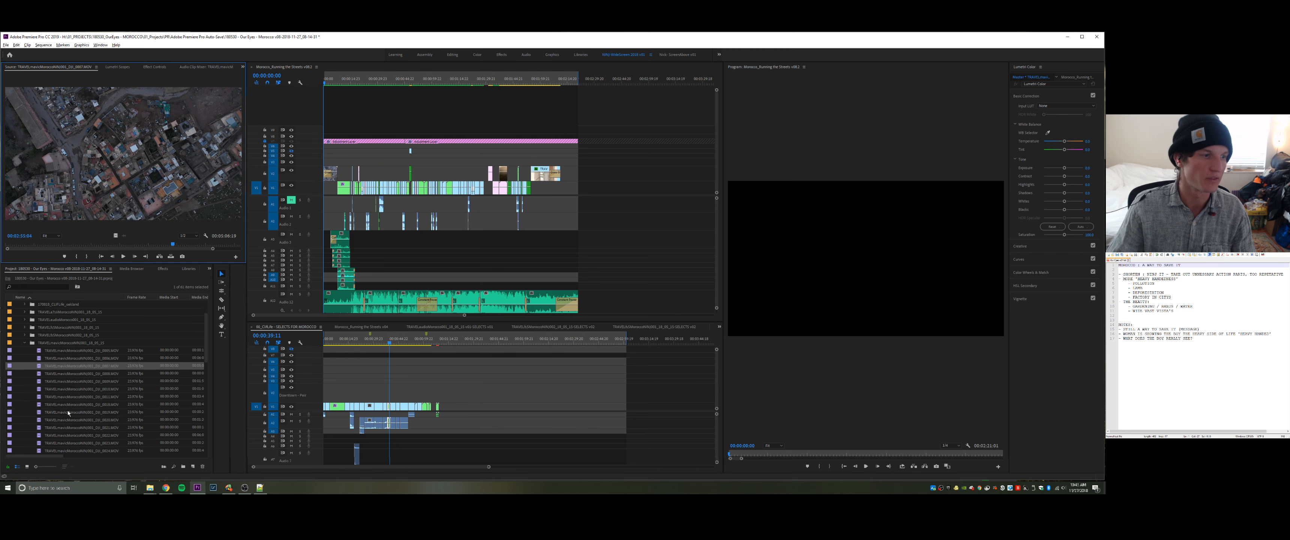
scroll(75, 379, "down", 5)
double_click(76, 386)
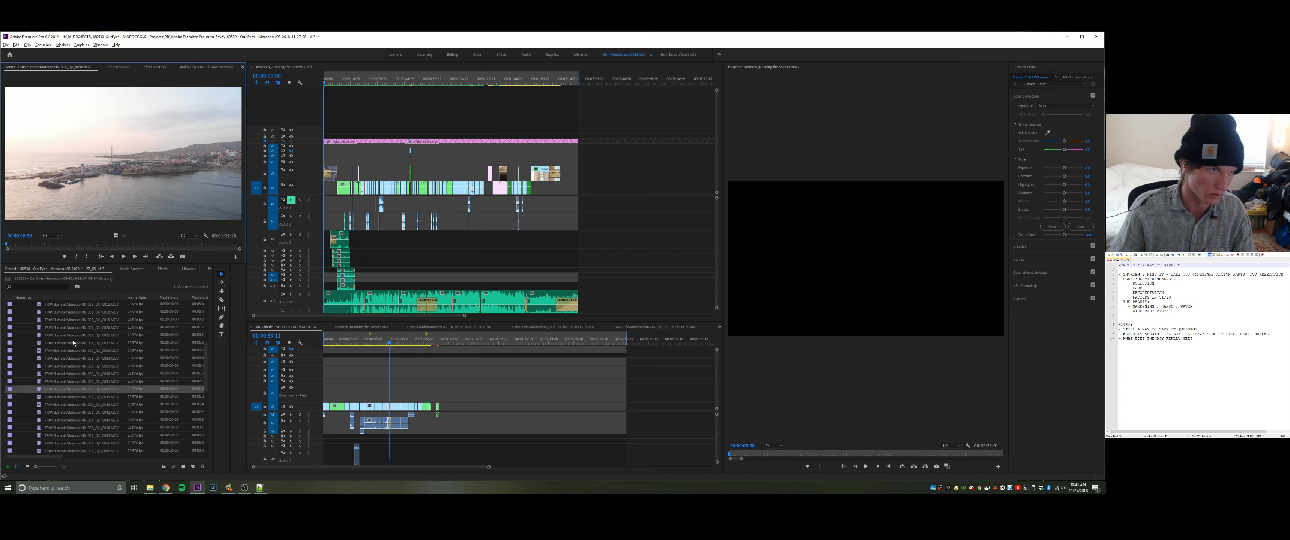
scroll(70, 344, "up", 5)
left_click(25, 367)
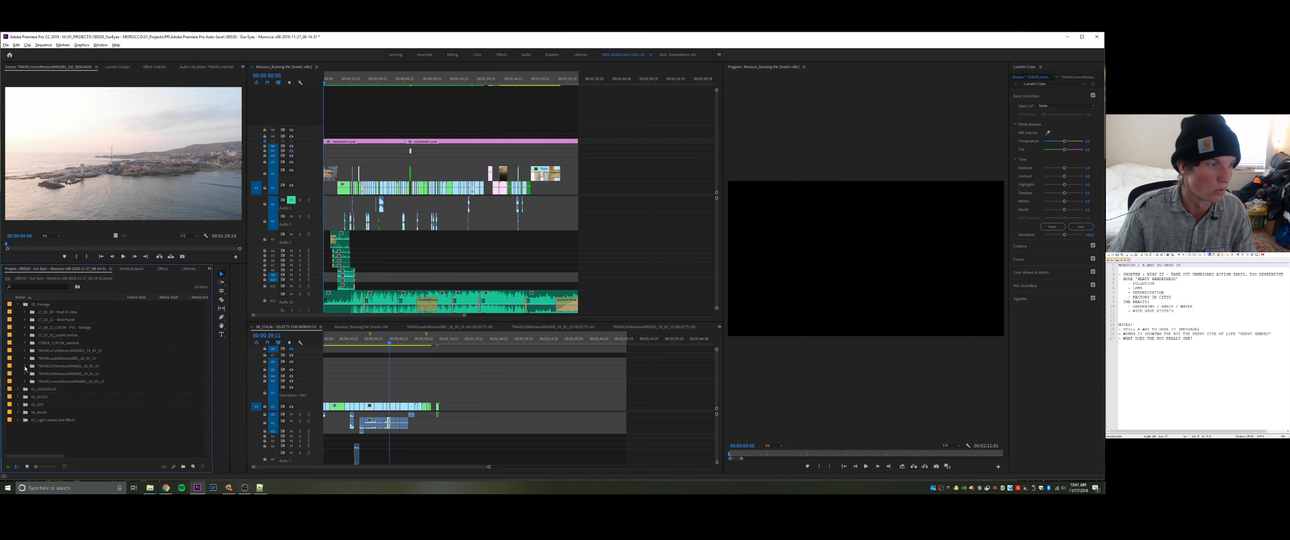
- Collapse the footage bin, expand the sequences bin and its first sub-bin, open the fourth sequence, a selects timeline, and fit it to view
left_click(381, 373)
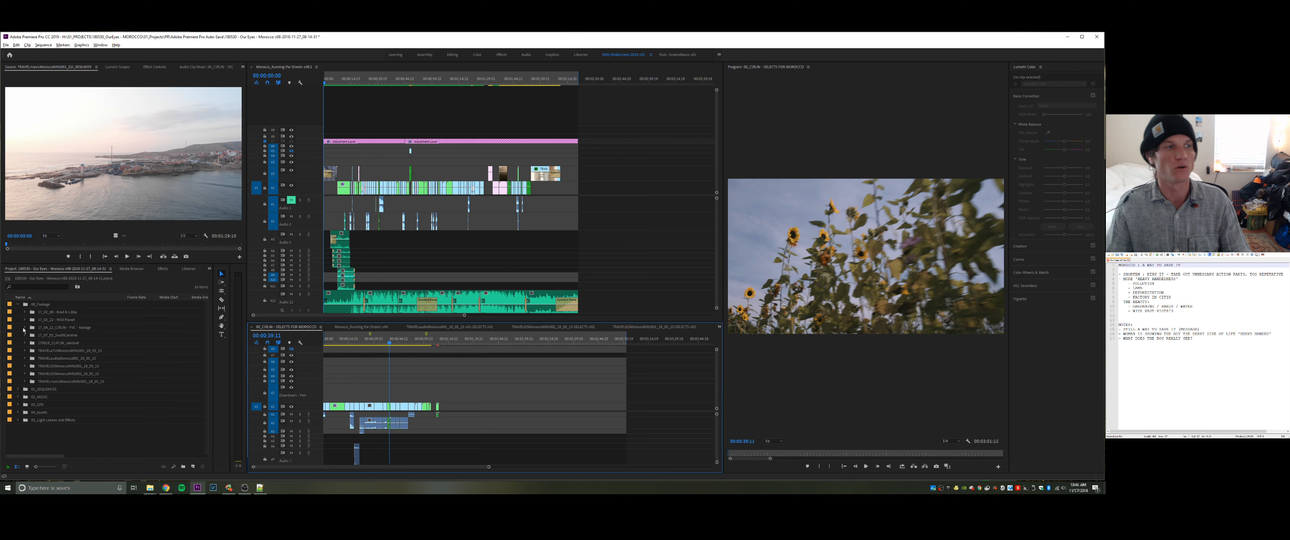
left_click(17, 305)
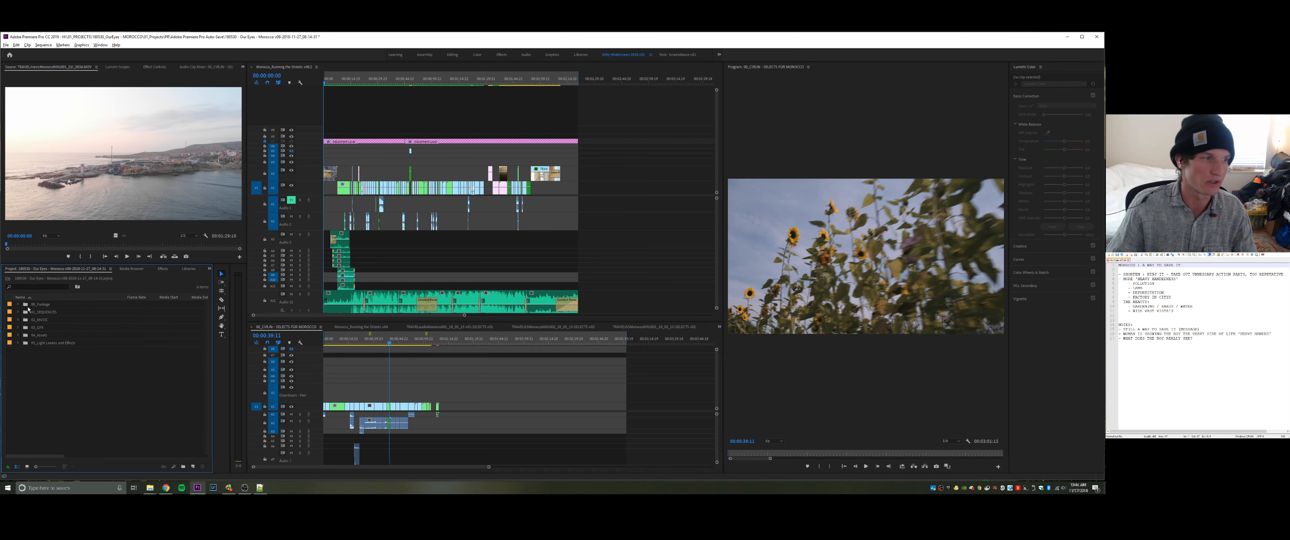
left_click(17, 312)
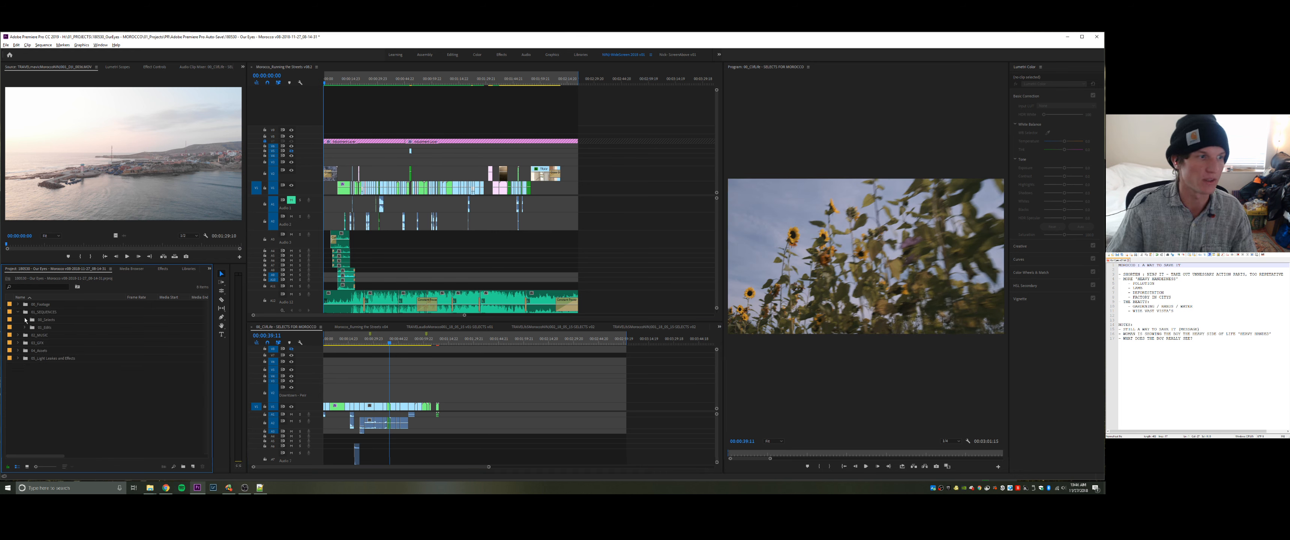
left_click(24, 321)
left_click(80, 335)
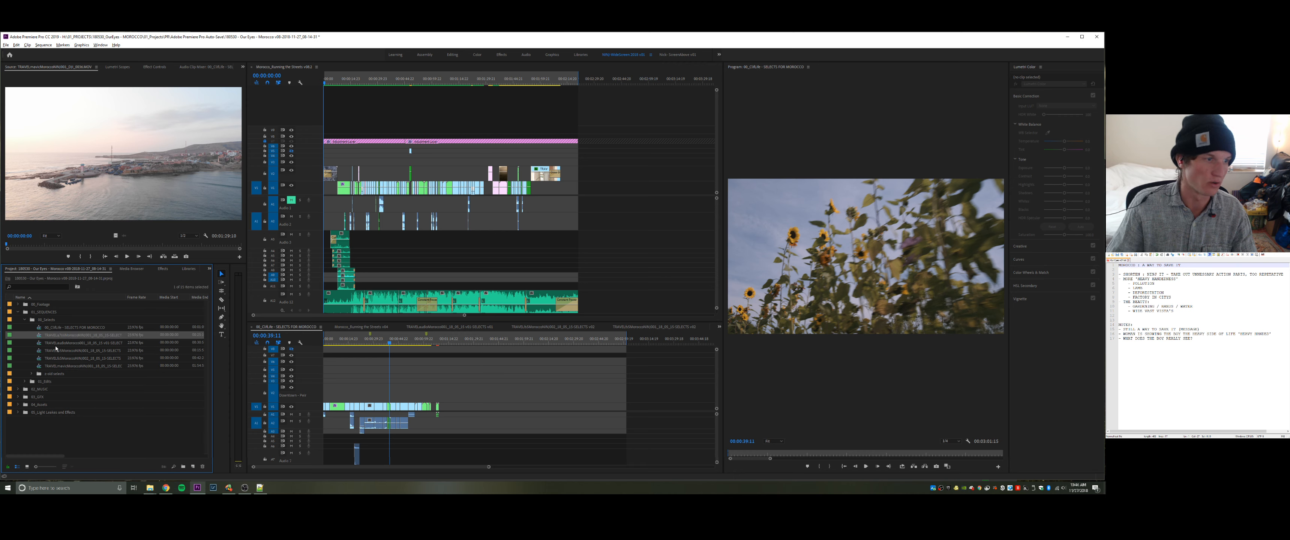
left_click(60, 351)
double_click(37, 350)
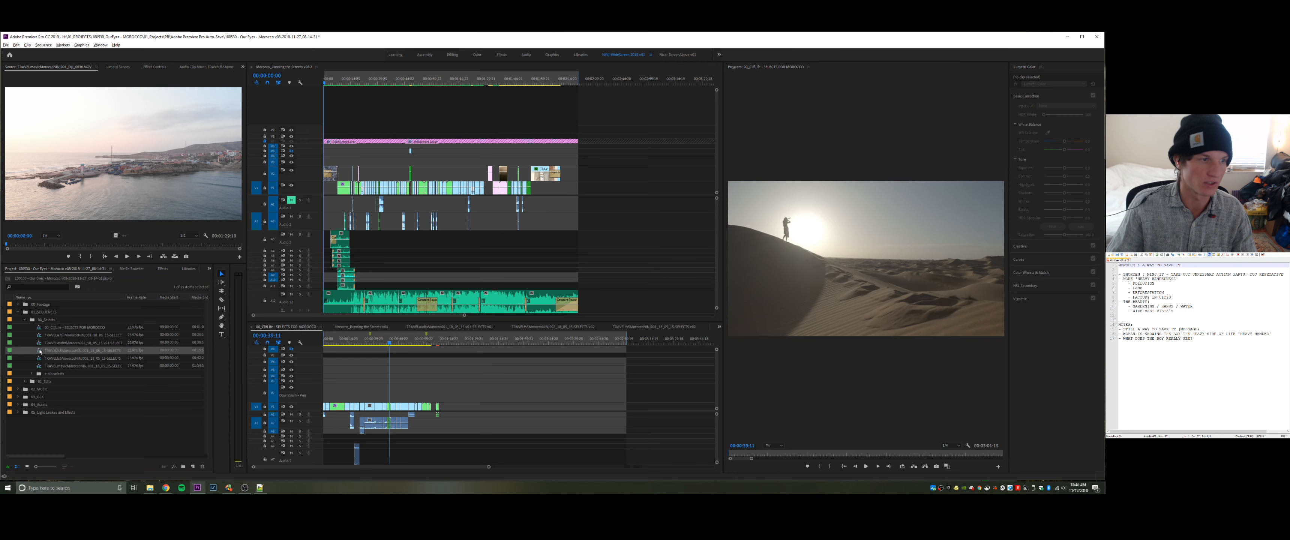
key("backslash")
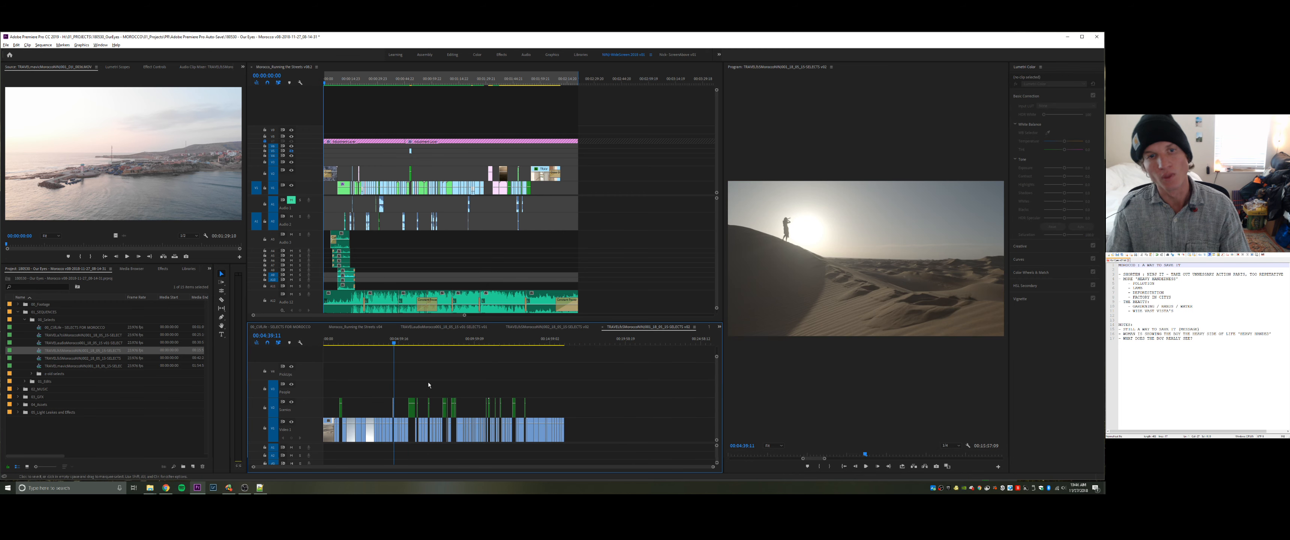
- Briefly expand and collapse the footage bin, then play the opened selects sequence from its start
left_click(19, 305)
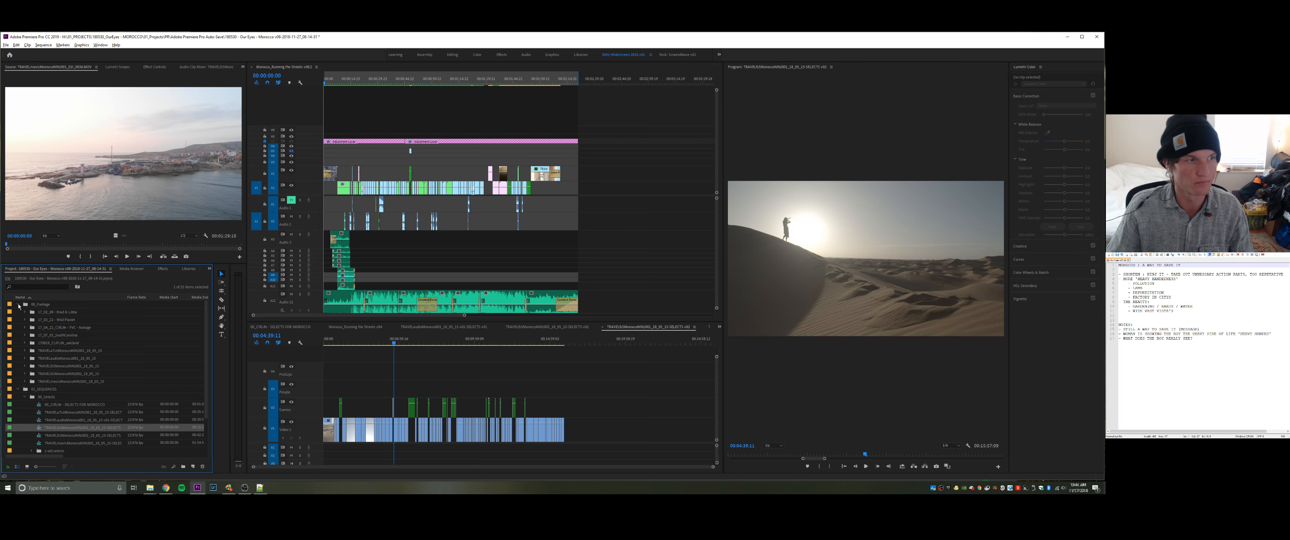
left_click(19, 305)
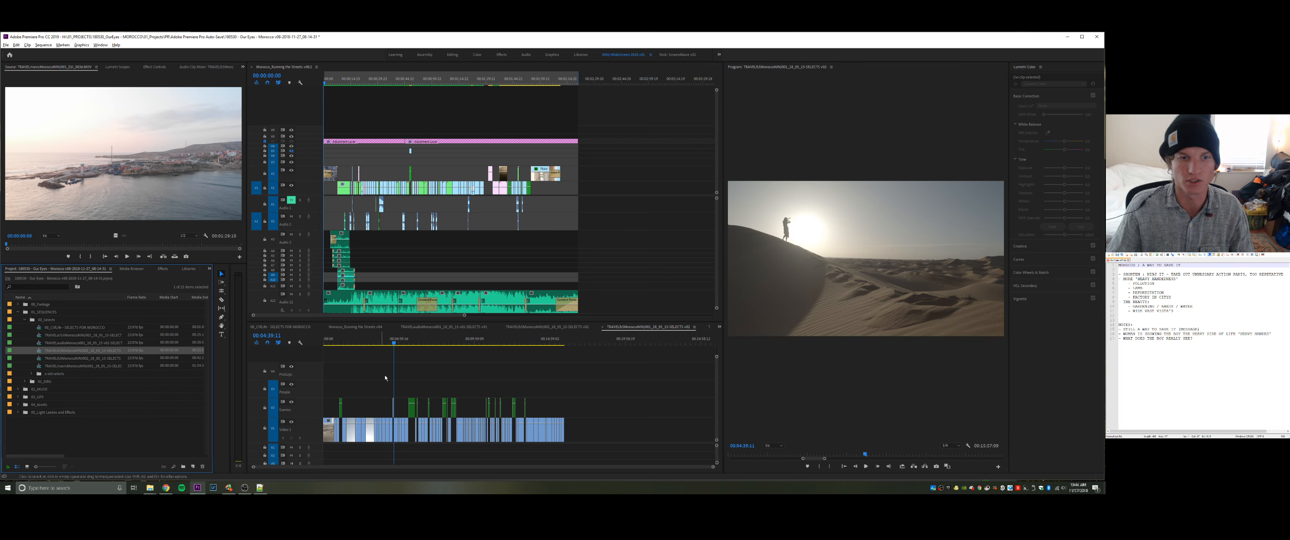
left_click(554, 374)
left_click_drag(599, 391, 327, 432)
left_click(397, 391)
left_click_drag(346, 346, 302, 349)
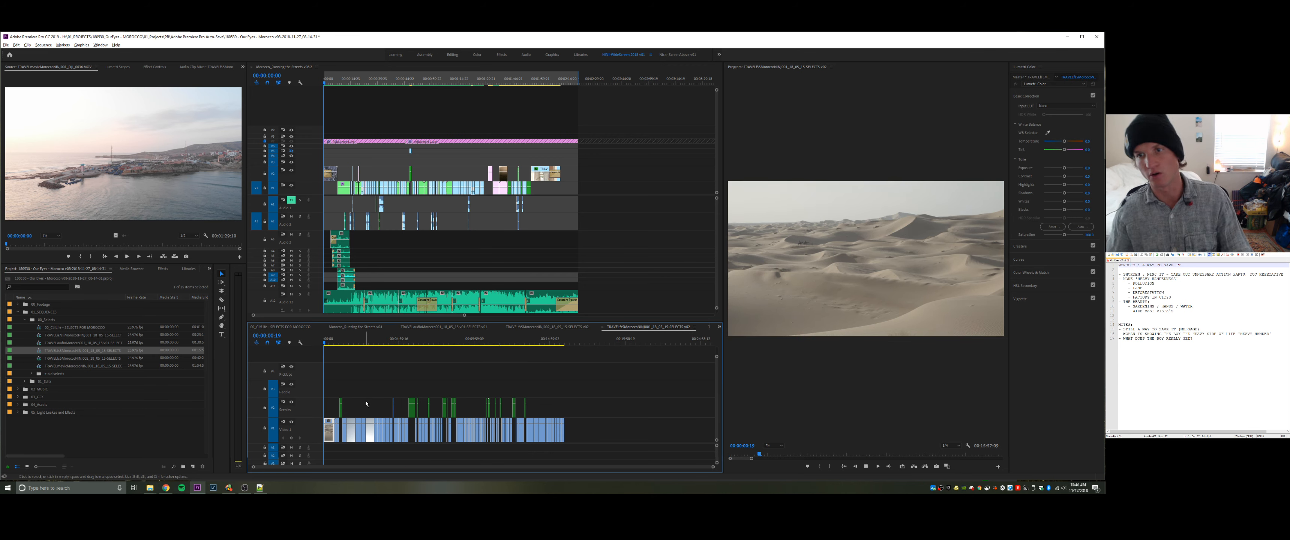
key("l")
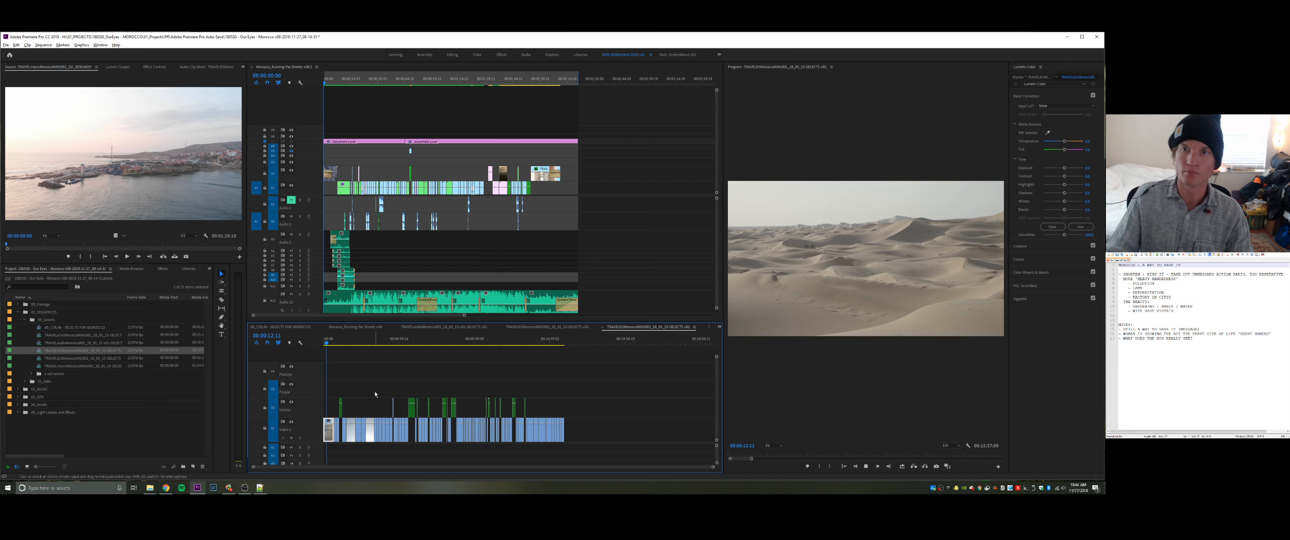
- Cut the opening desert dune clip of the selects sequence at two points to isolate a short segment near its end
key("equal")
key("equal")
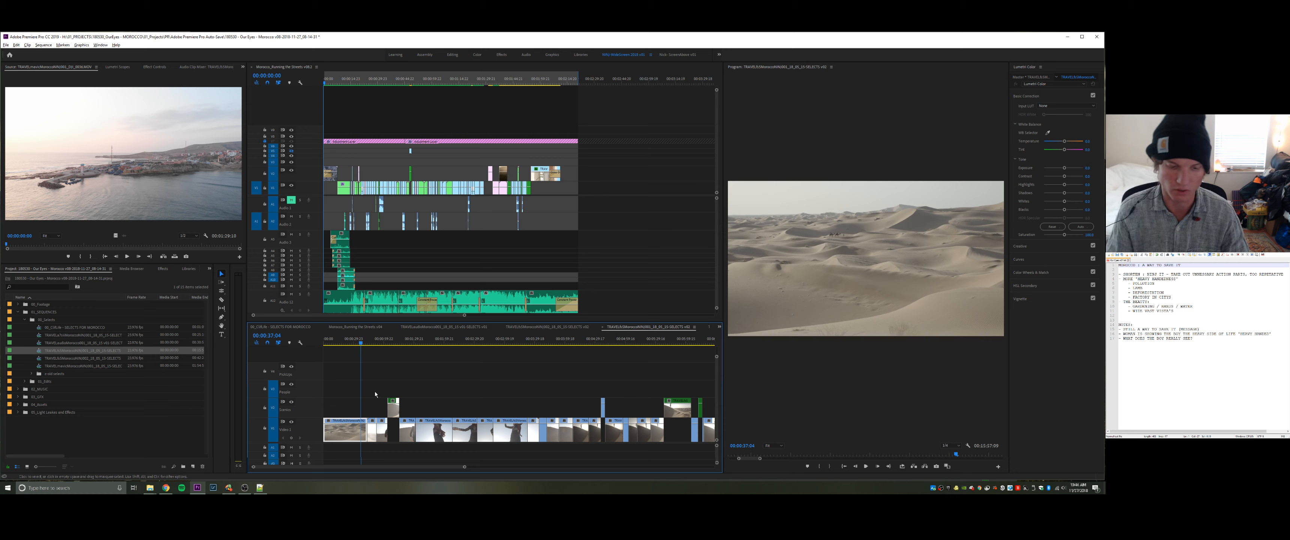
key("ctrl+k")
key("j")
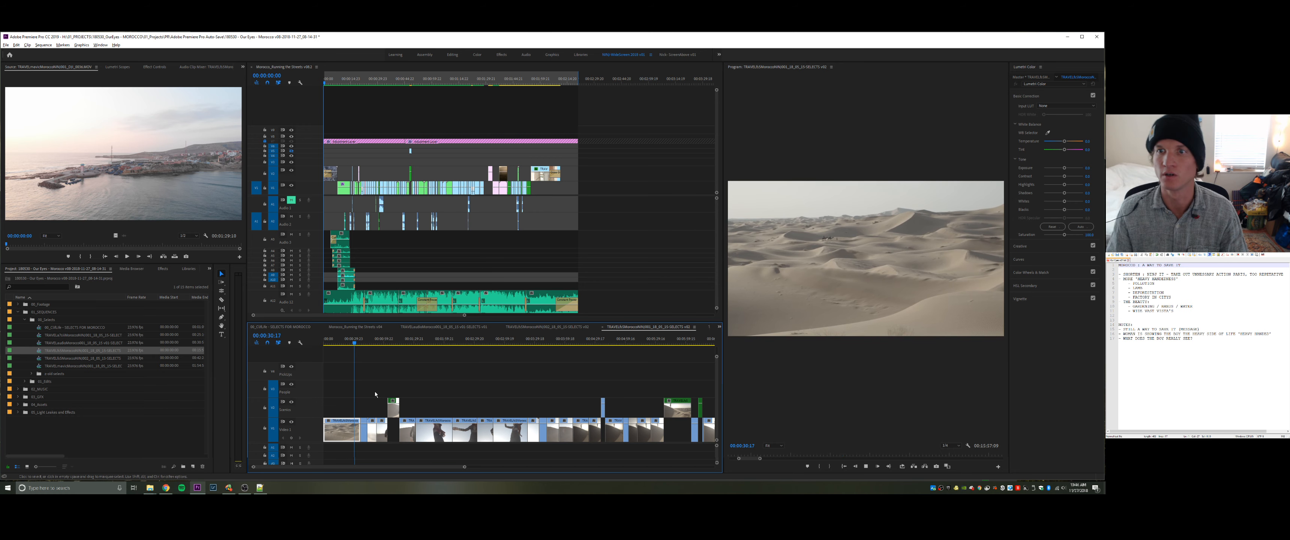
key("k")
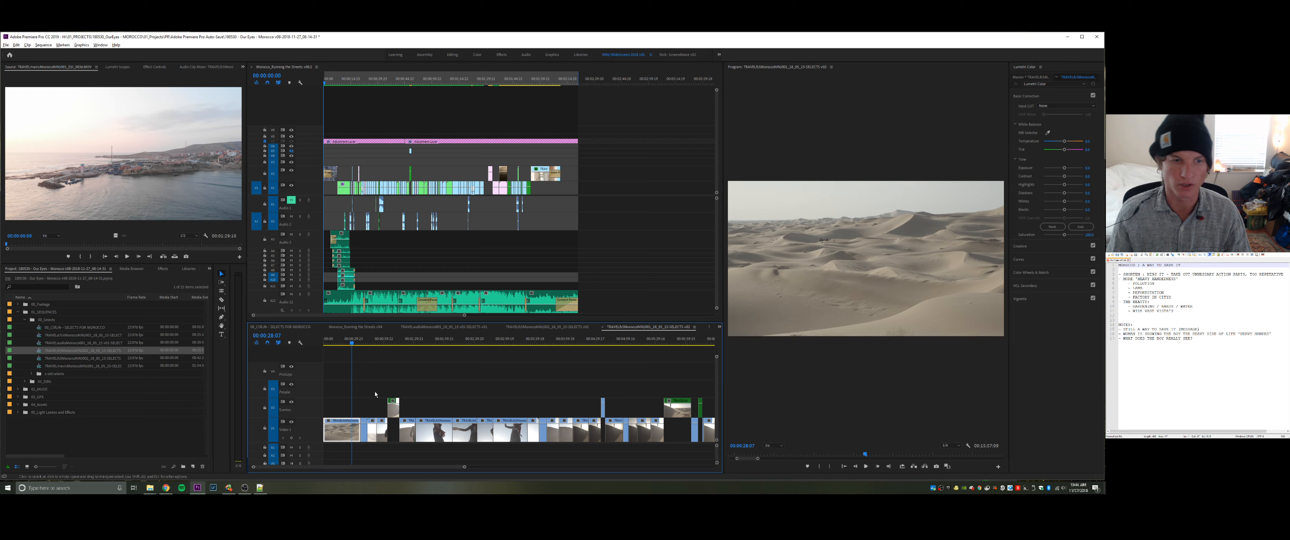
left_click(375, 394)
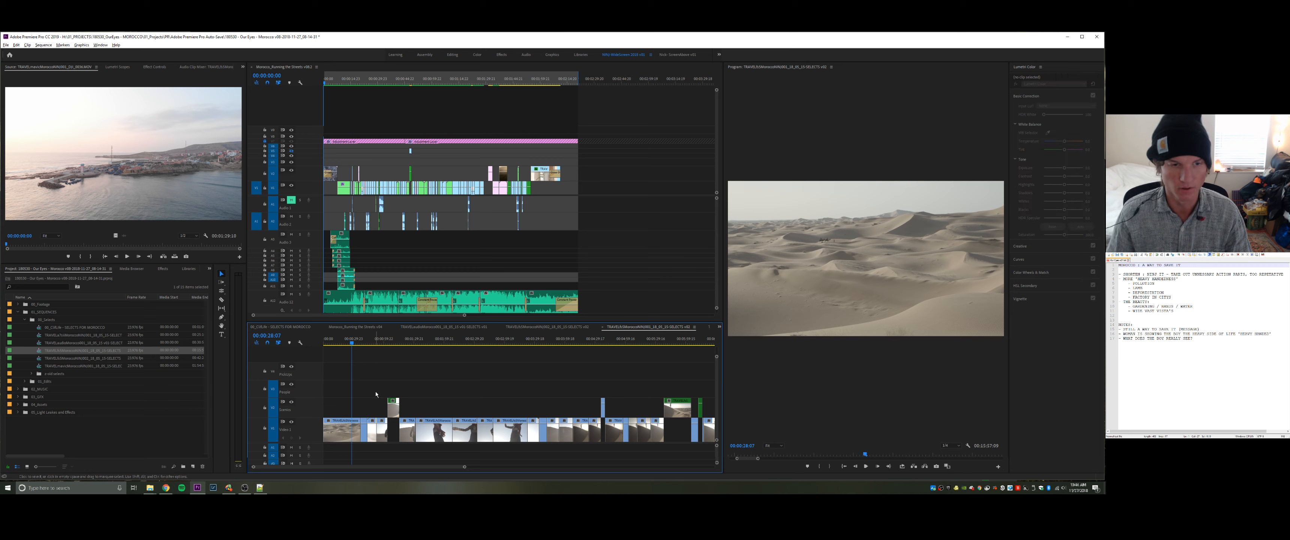
key("ctrl+k")
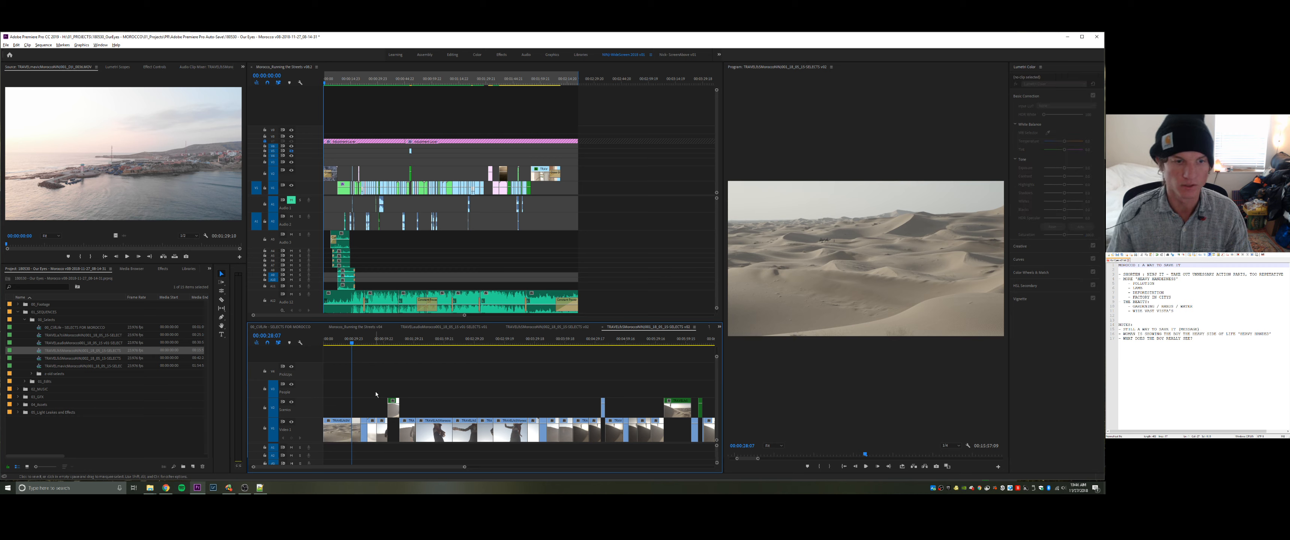
- Raise the isolated dune segment to the video track above and show the full selects sequence again
left_click(357, 434)
key("alt+Up")
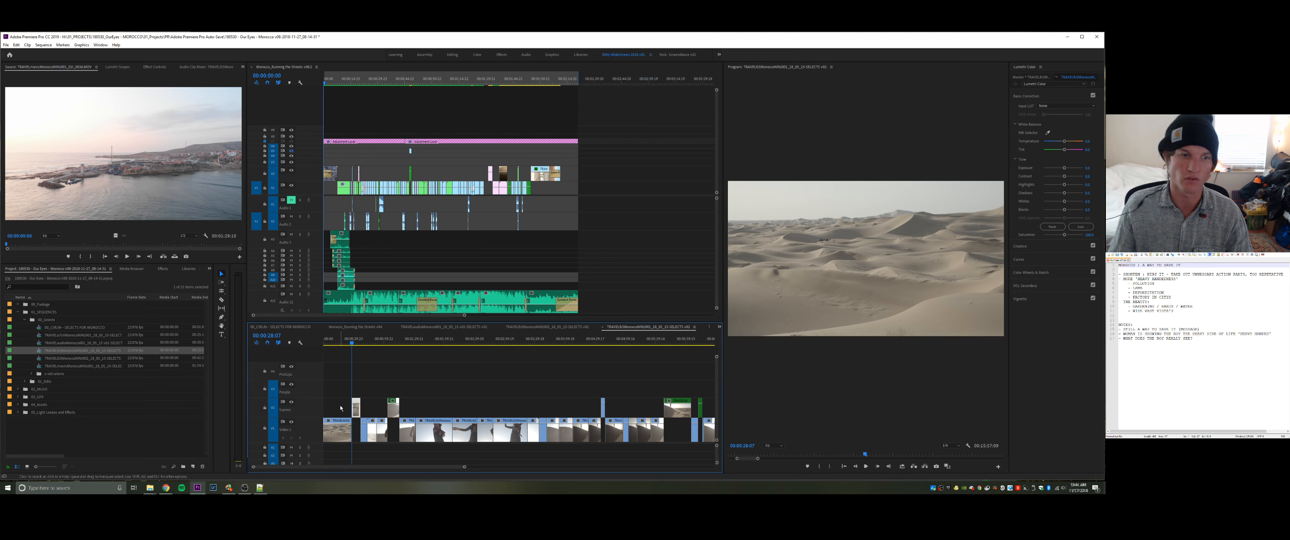
left_click(360, 387)
key("minus")
key("minus")
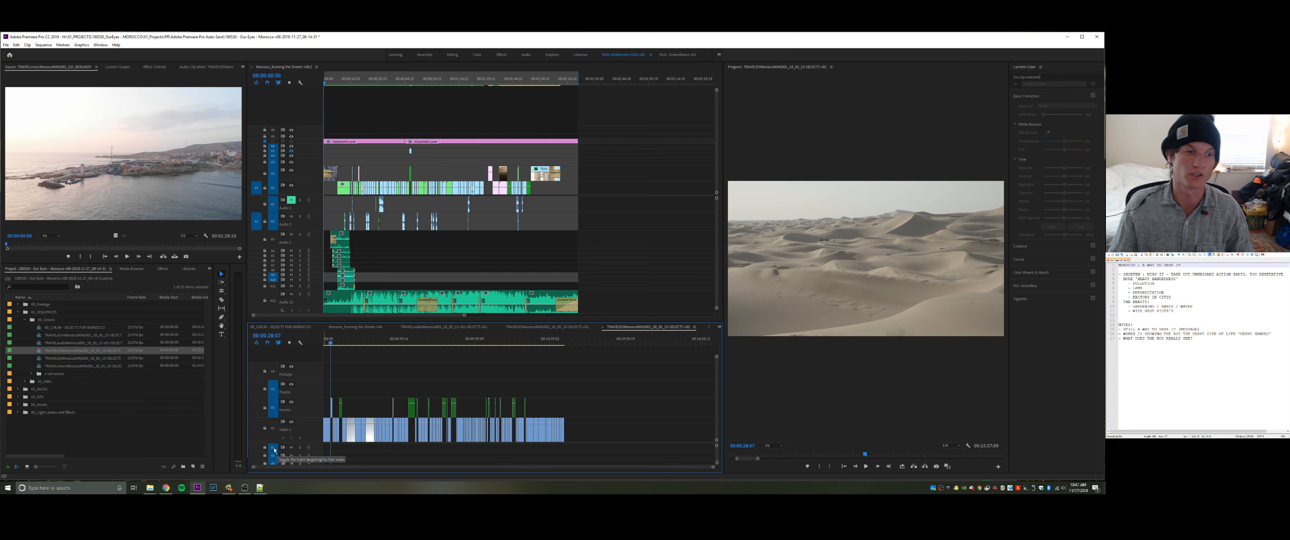
- Jump between the raised selects on the upper track, play the silhouetted figure on the dune, and toggle targeting of the main footage track
key("Down")
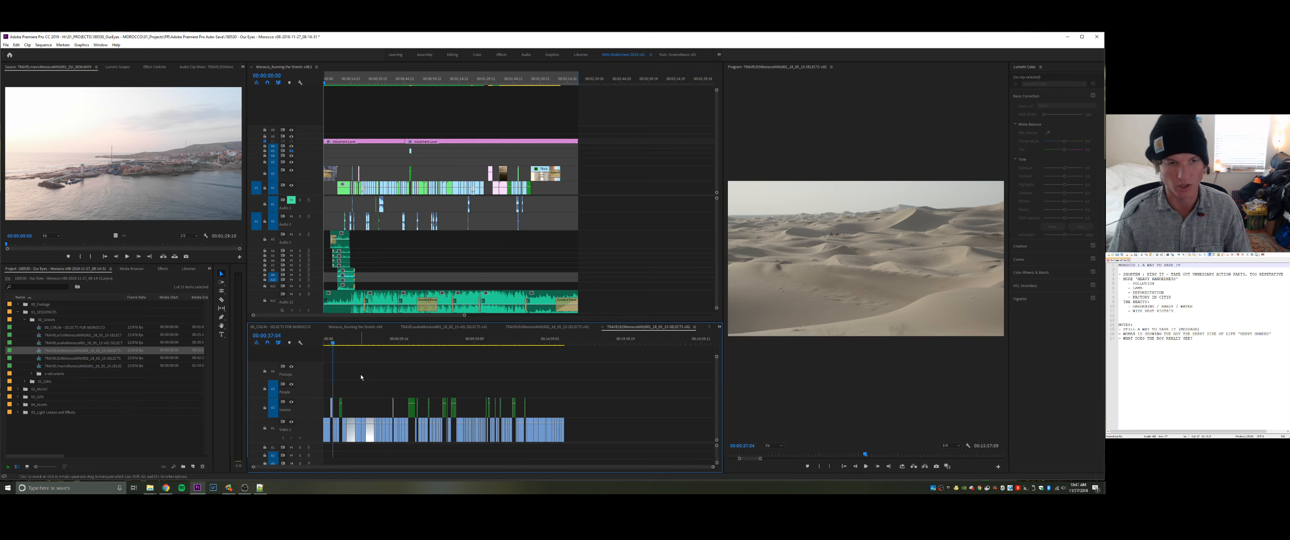
key("Down")
key("Down")
key("Down")
key("Down")
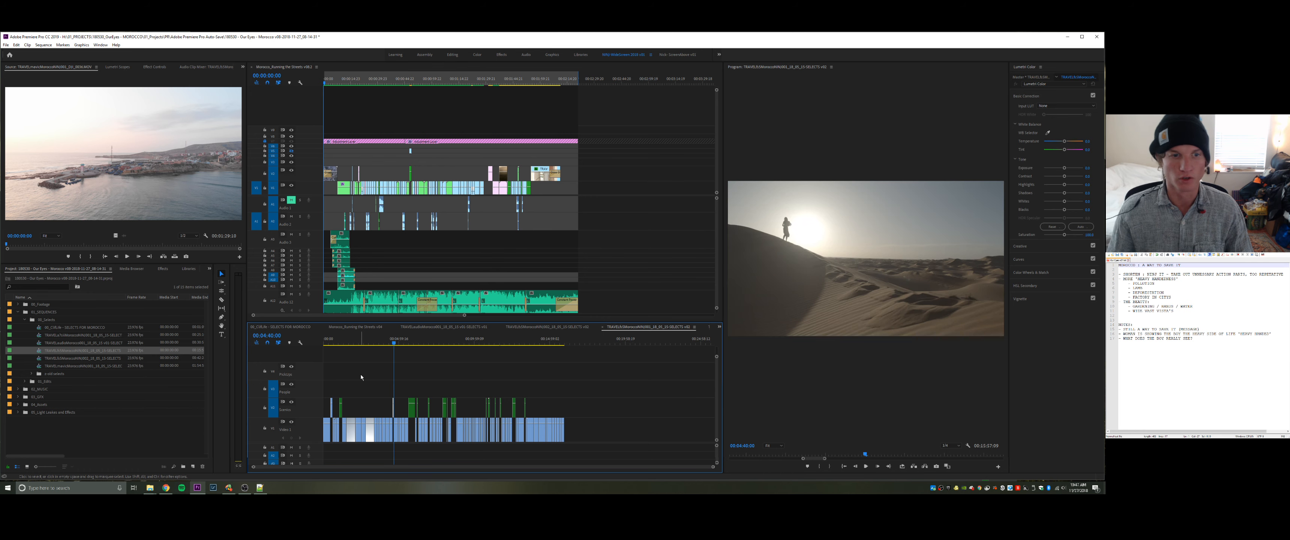
key("space")
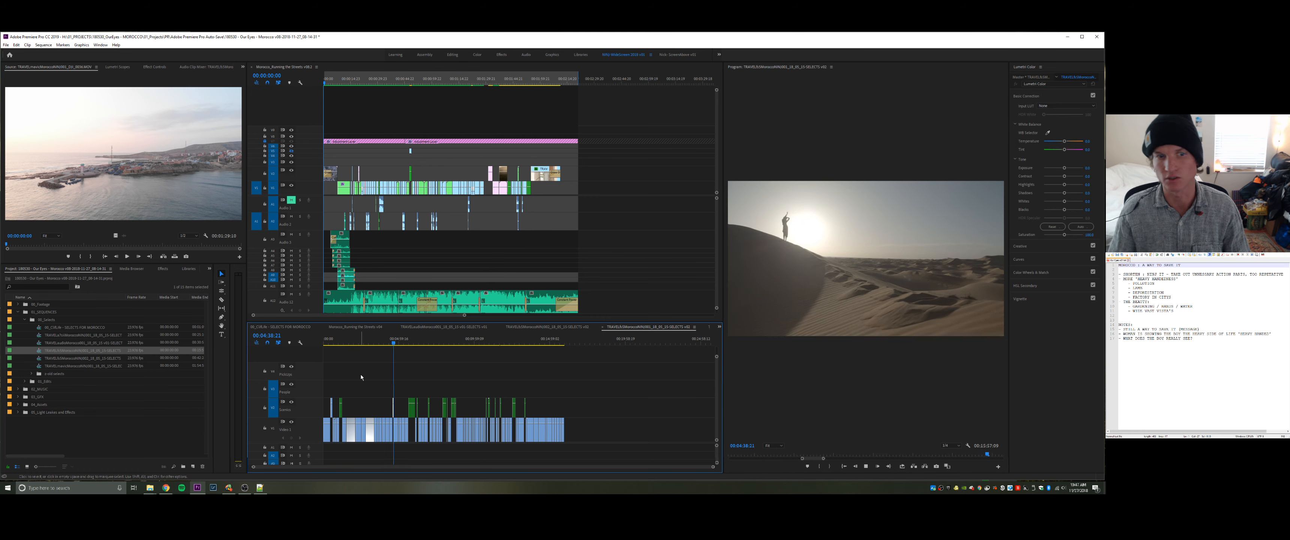
key("space")
key("Up")
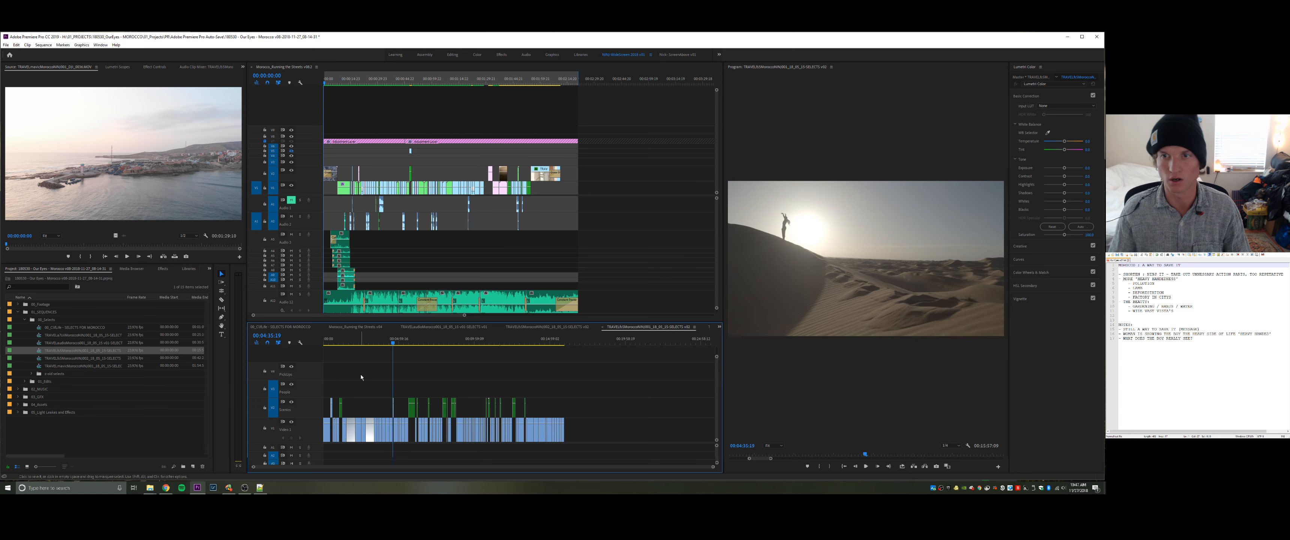
left_click(273, 428)
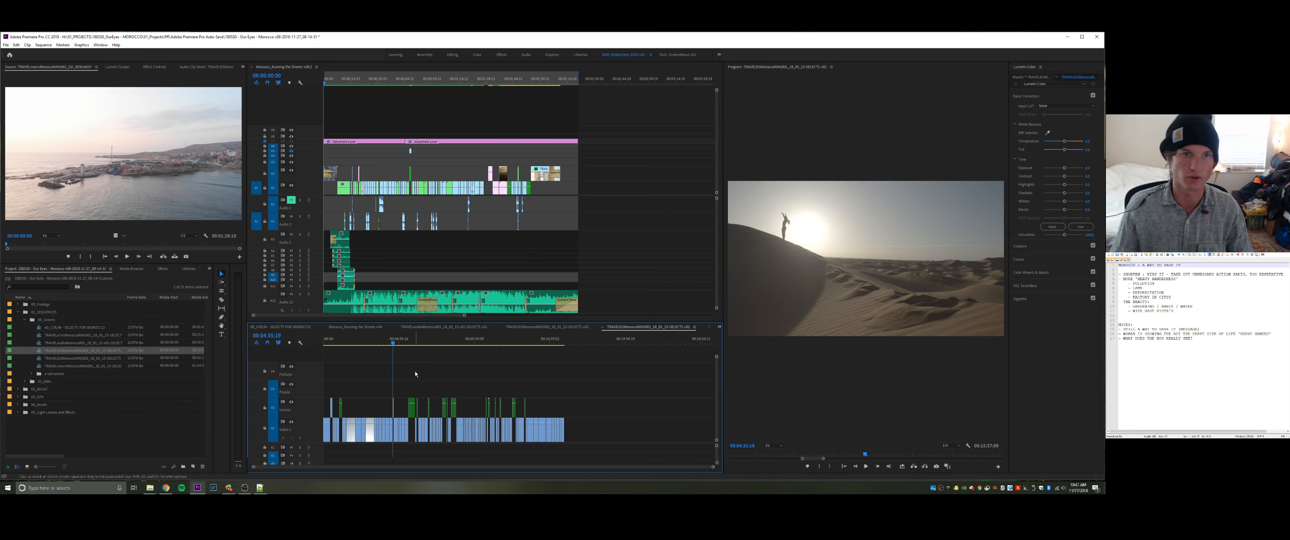
- Scrub the Morocco_Running the Streets sequence to the alley football shots just before the gap in the edit
left_click(421, 97)
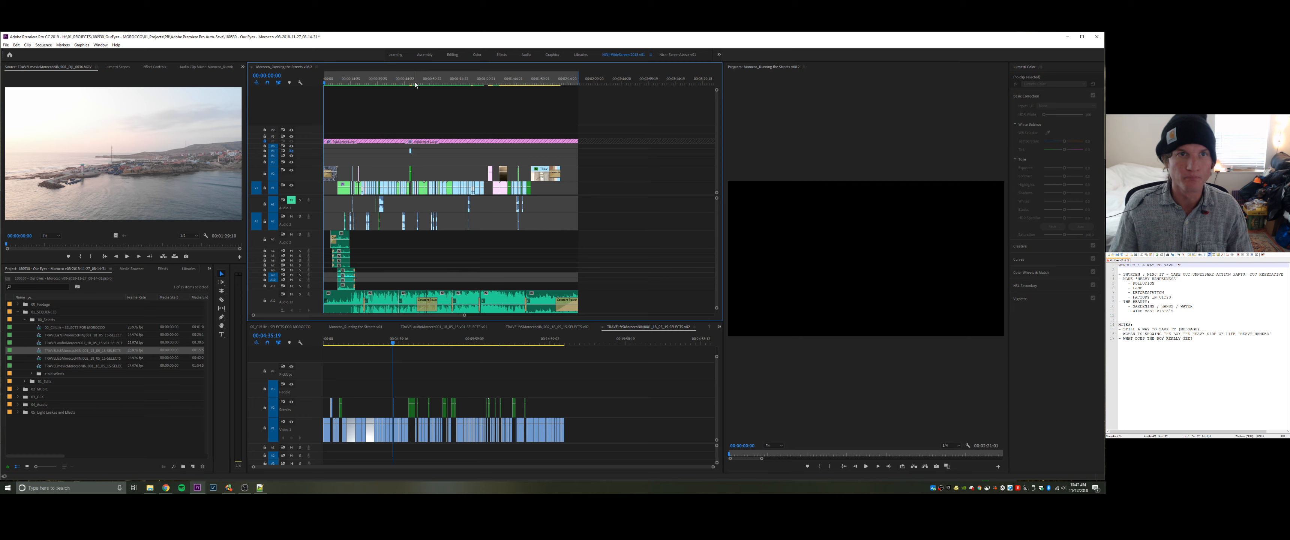
left_click_drag(416, 82, 478, 84)
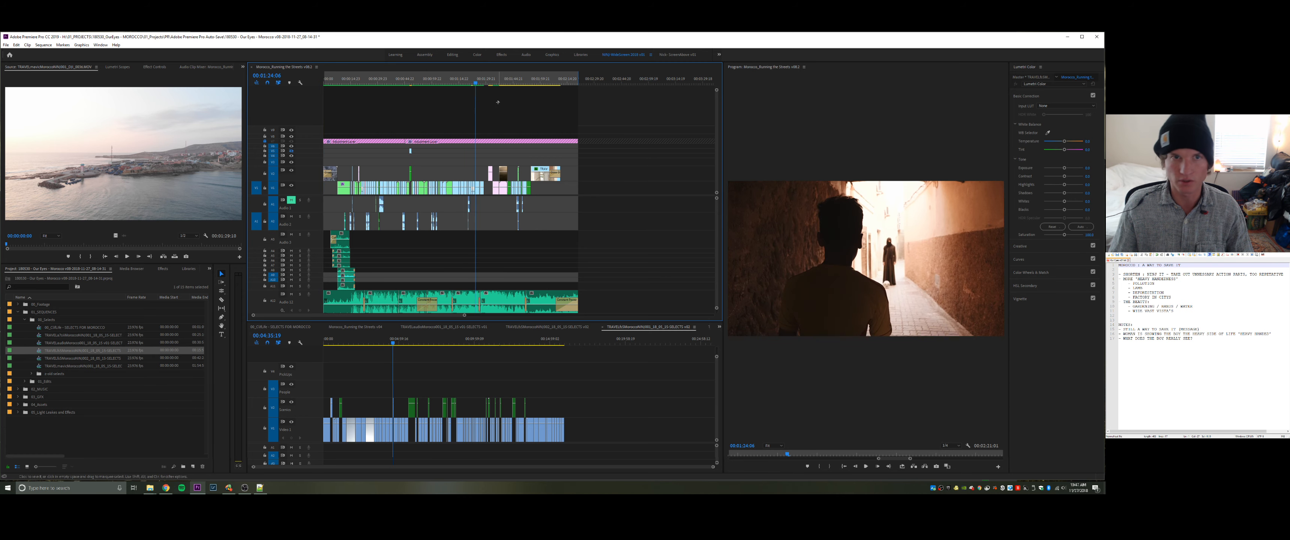
key("=")
key("=")
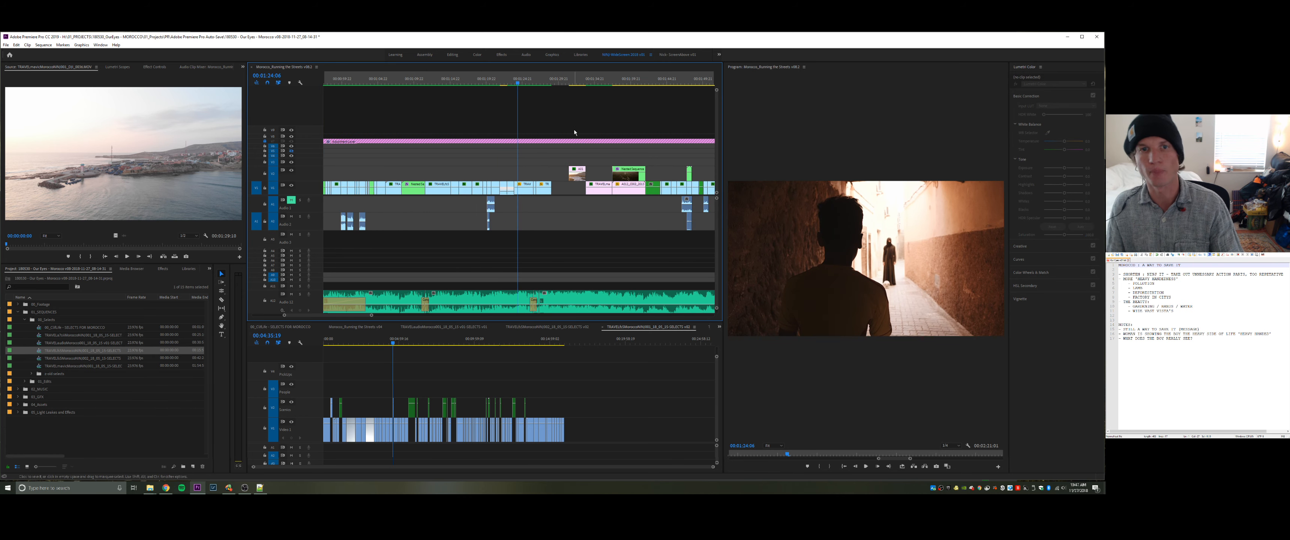
left_click(508, 83)
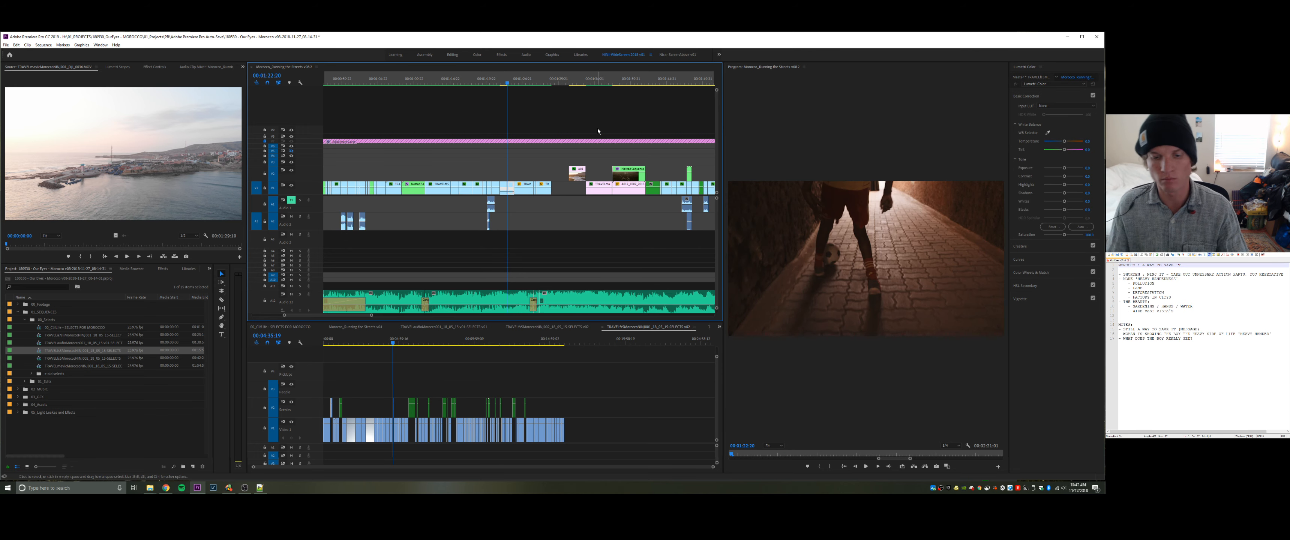
key("-")
left_click(568, 134)
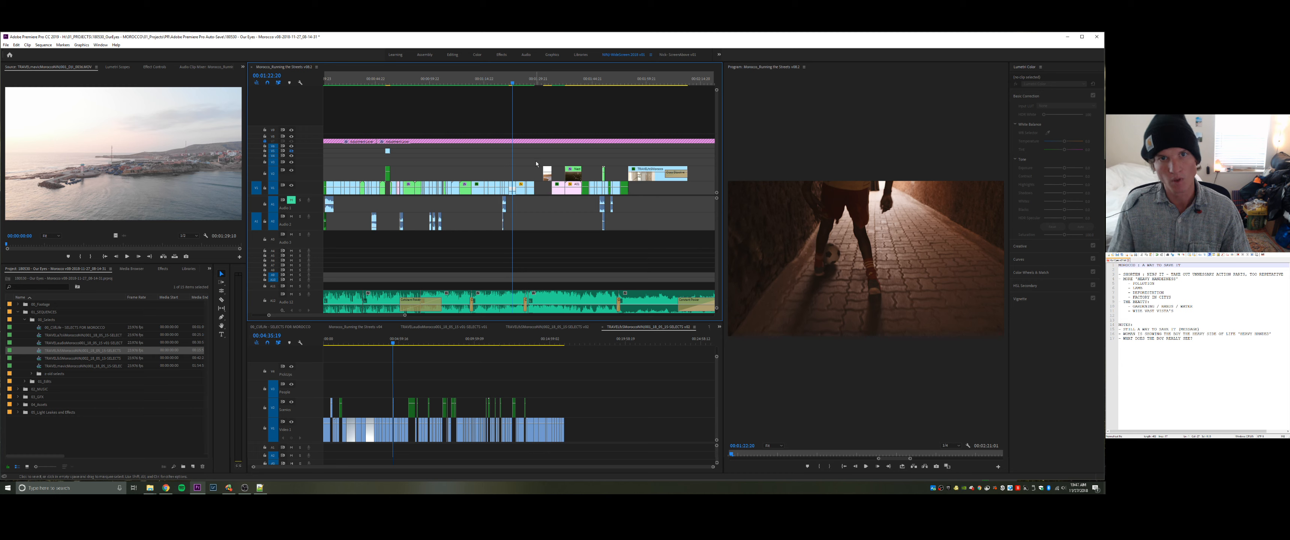
left_click_drag(511, 81, 508, 81)
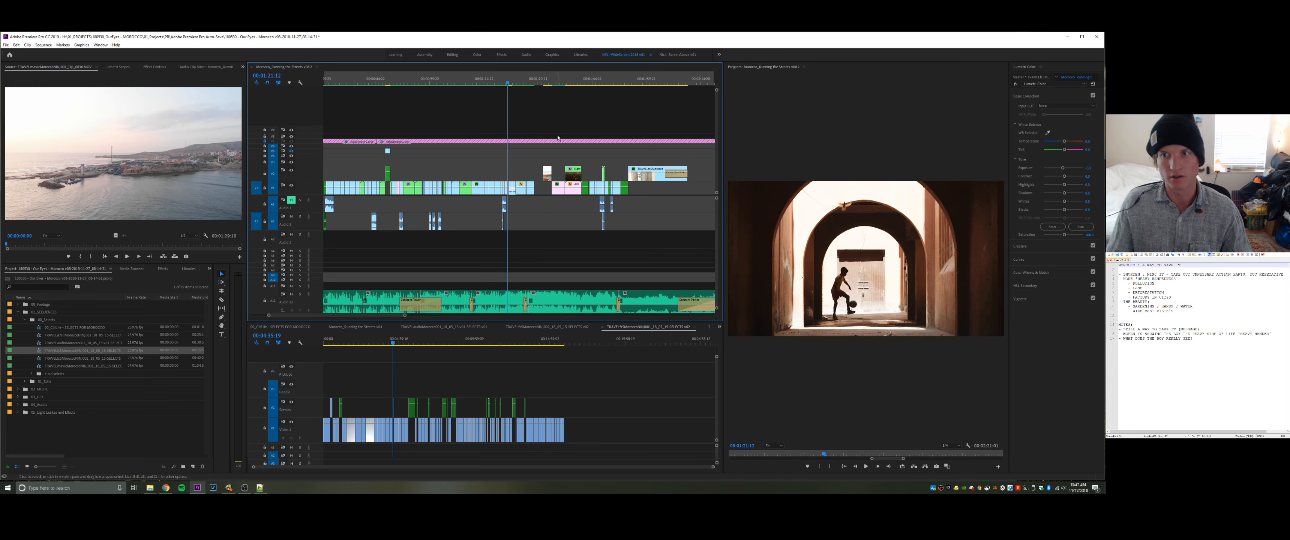
- Play the street sequence from the arched-alley football shot into the gap after it
left_click(534, 116)
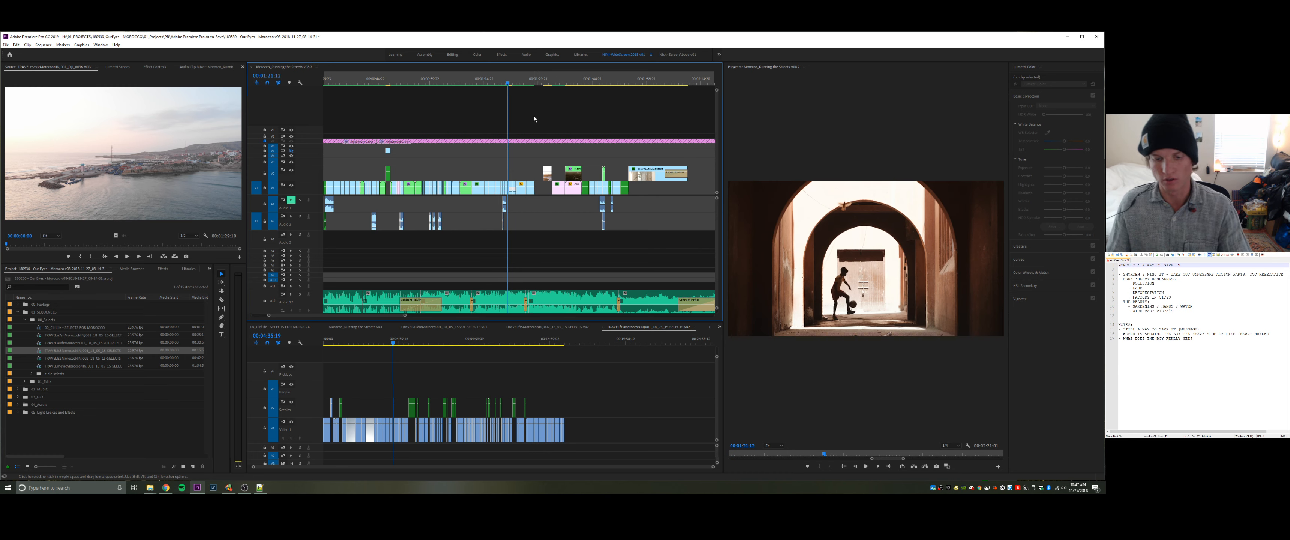
key("=")
scroll(563, 212, "down", 3)
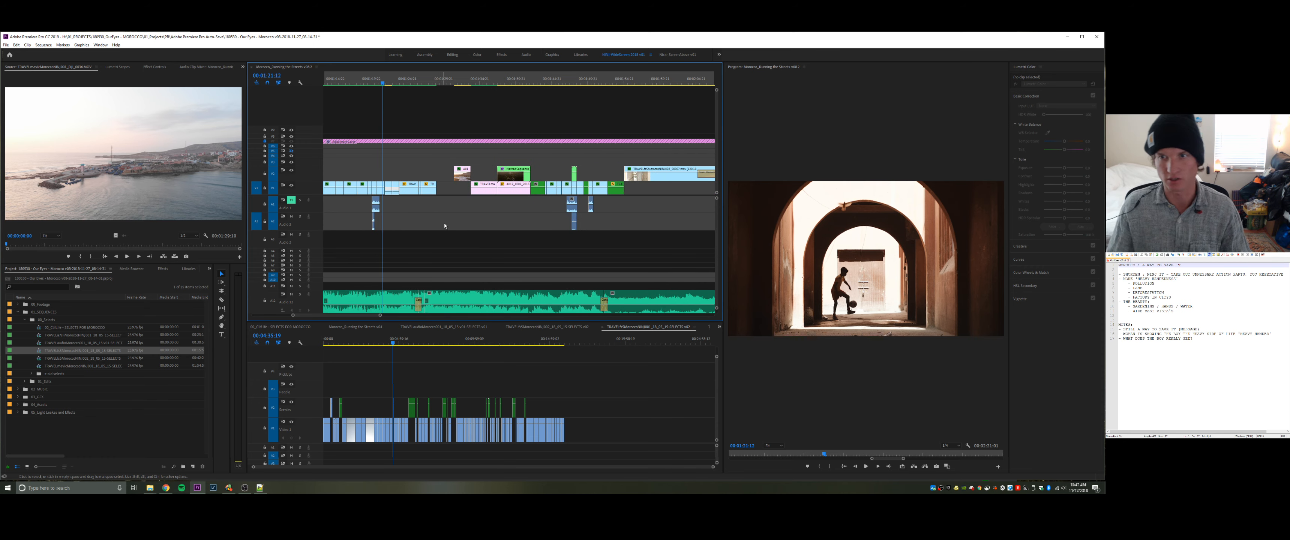
key("space")
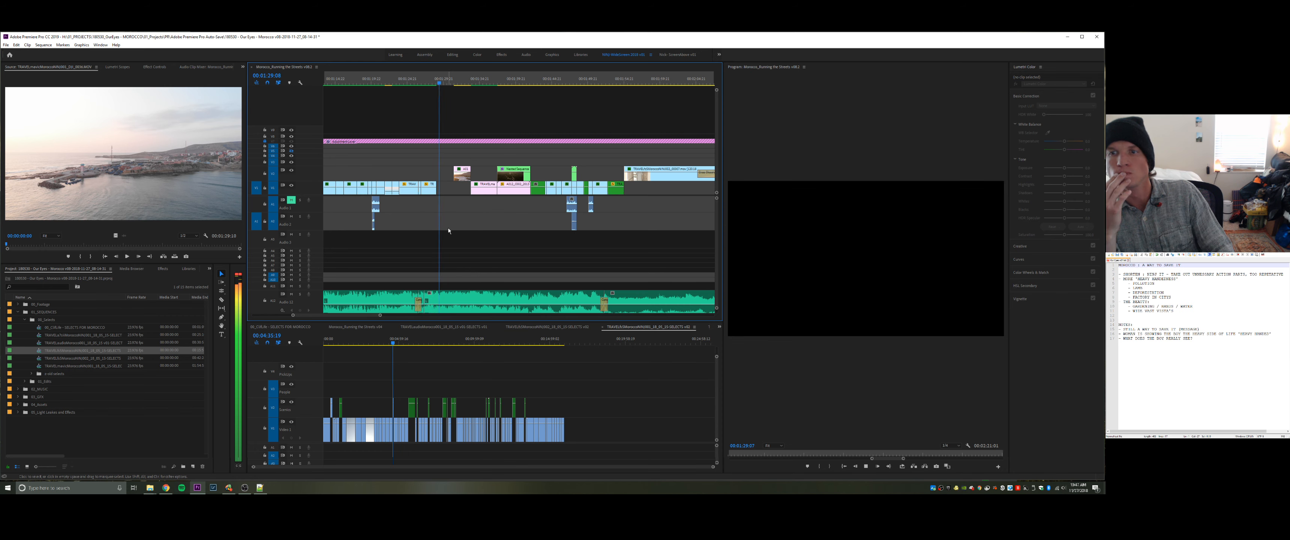
key("space")
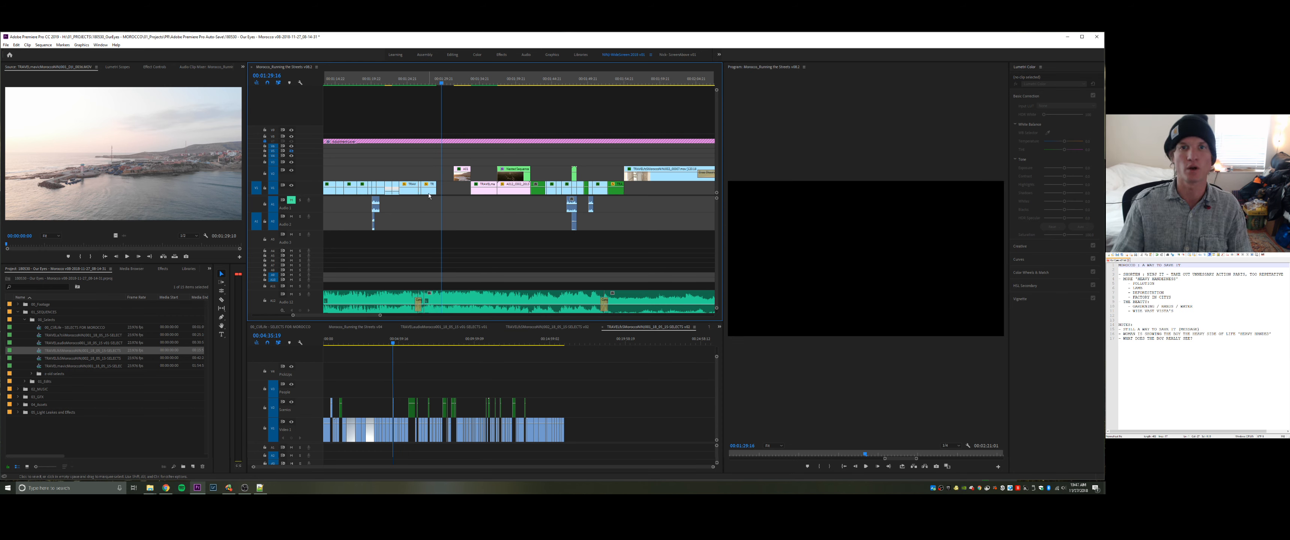
scroll(430, 209, "up", 1)
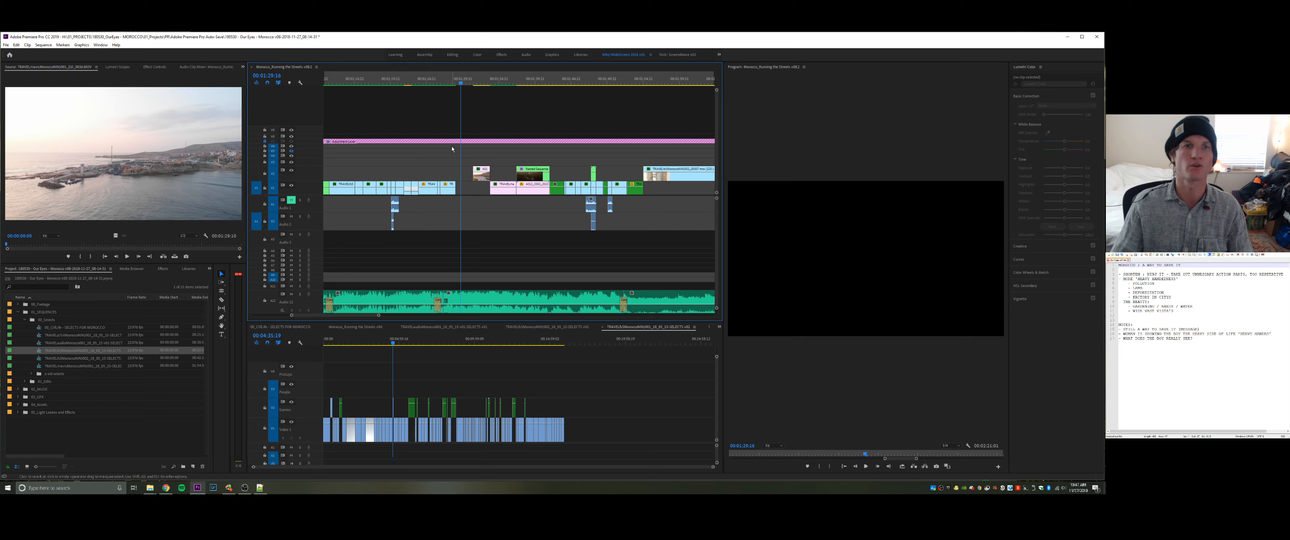
- Return to the close-up of the football player's feet and play through to the veiled woman in the desert
left_click_drag(452, 84, 406, 99)
key("=")
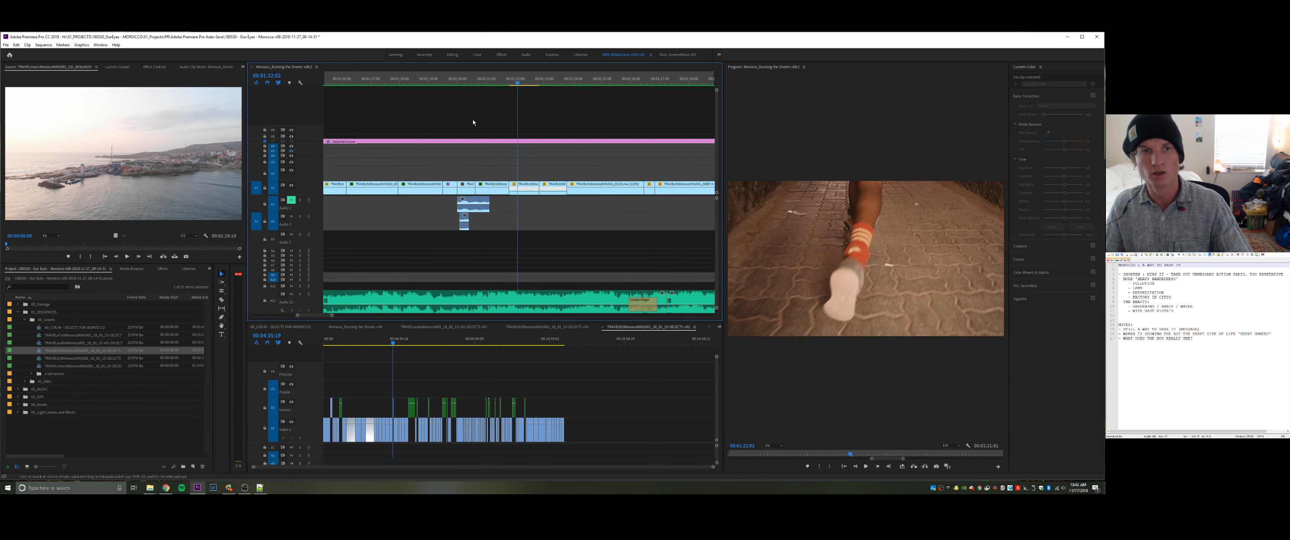
left_click(547, 228)
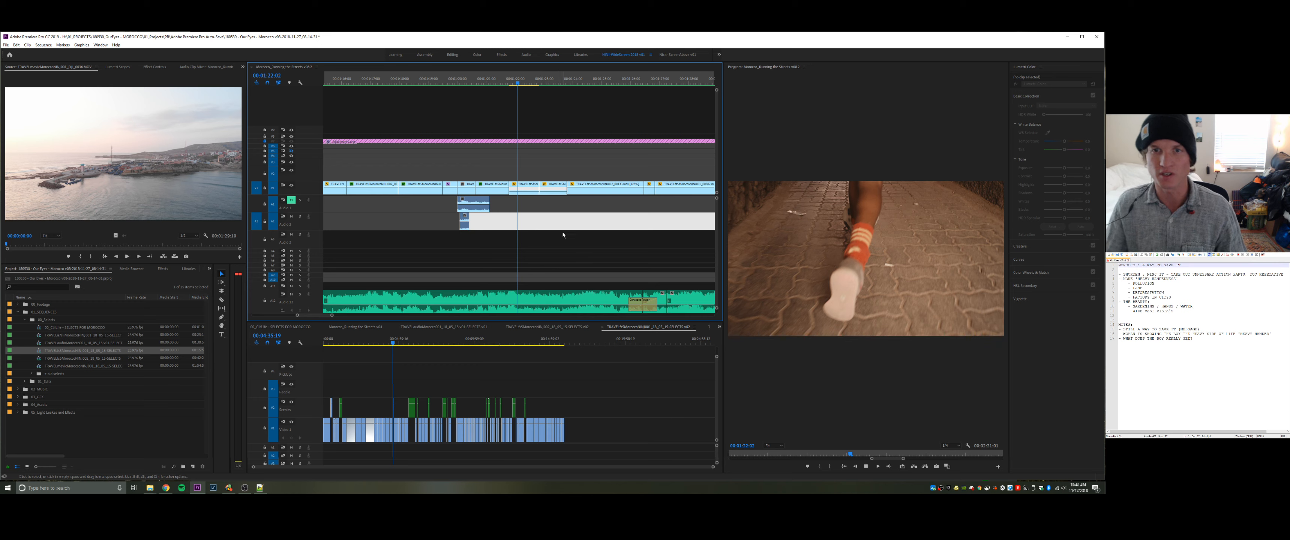
key("space")
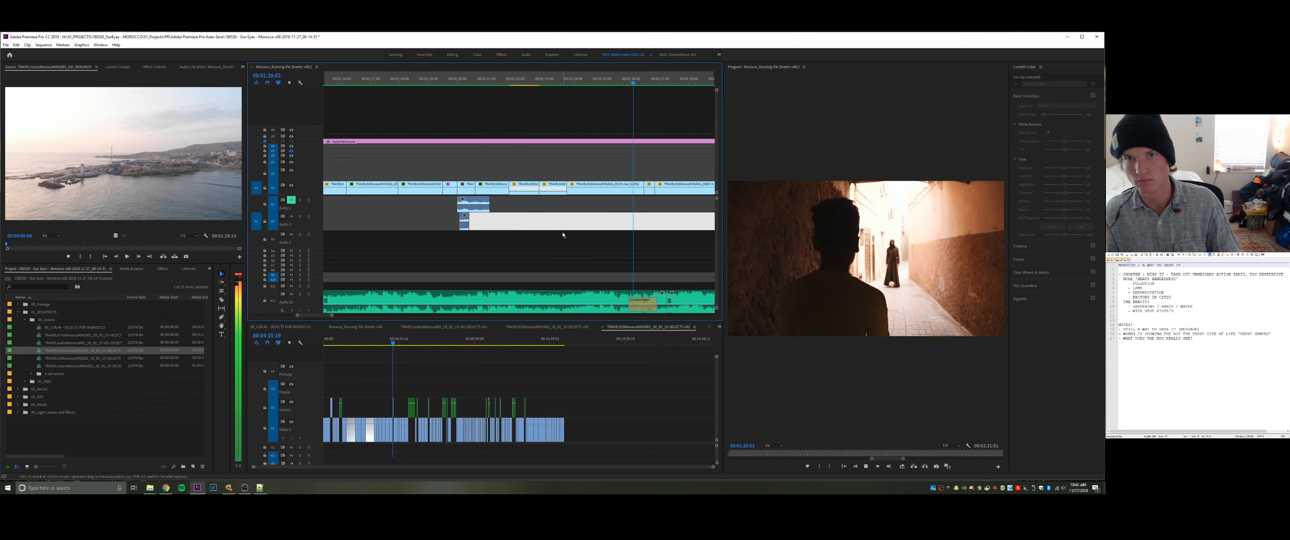
left_click(562, 234)
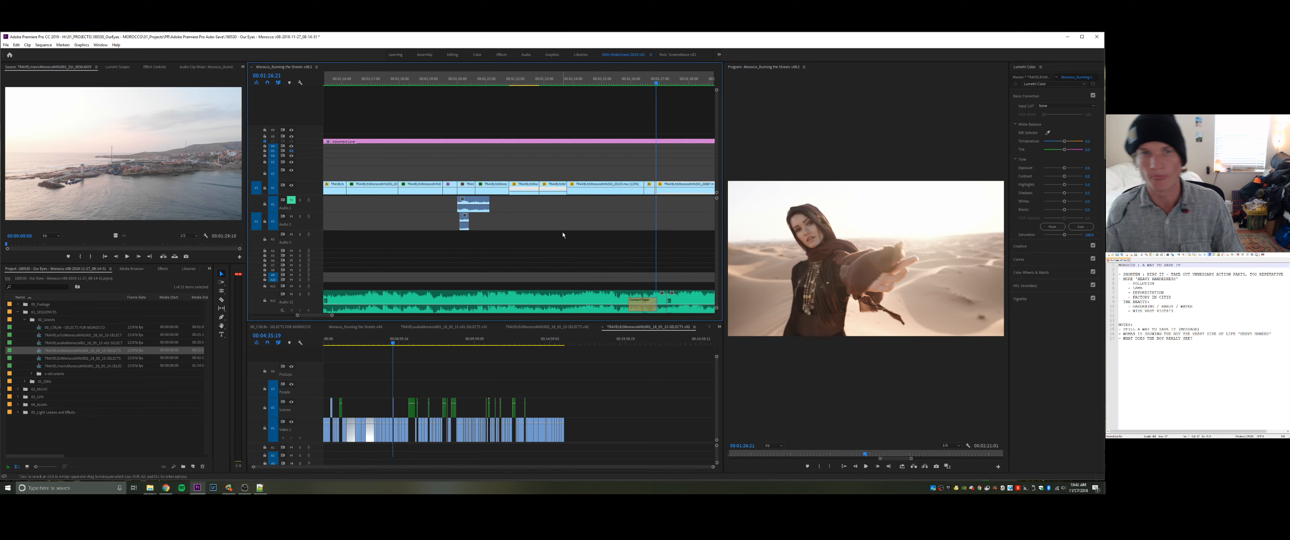
- Replay the close-up of the football player's feet and try to slip the footage inside that clip
left_click(525, 81)
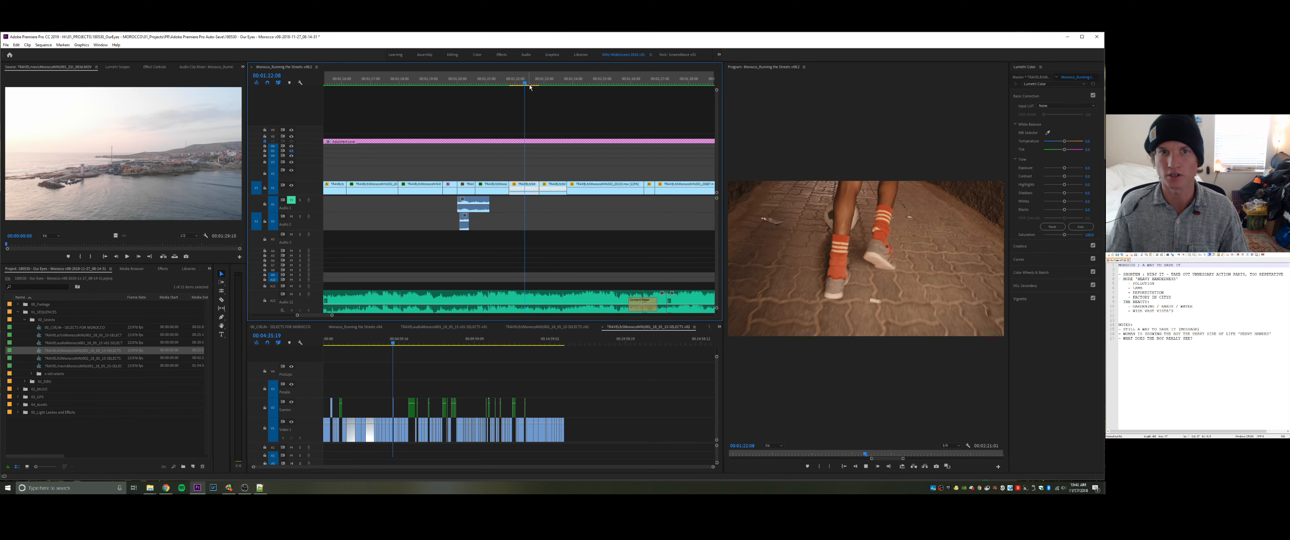
key("space")
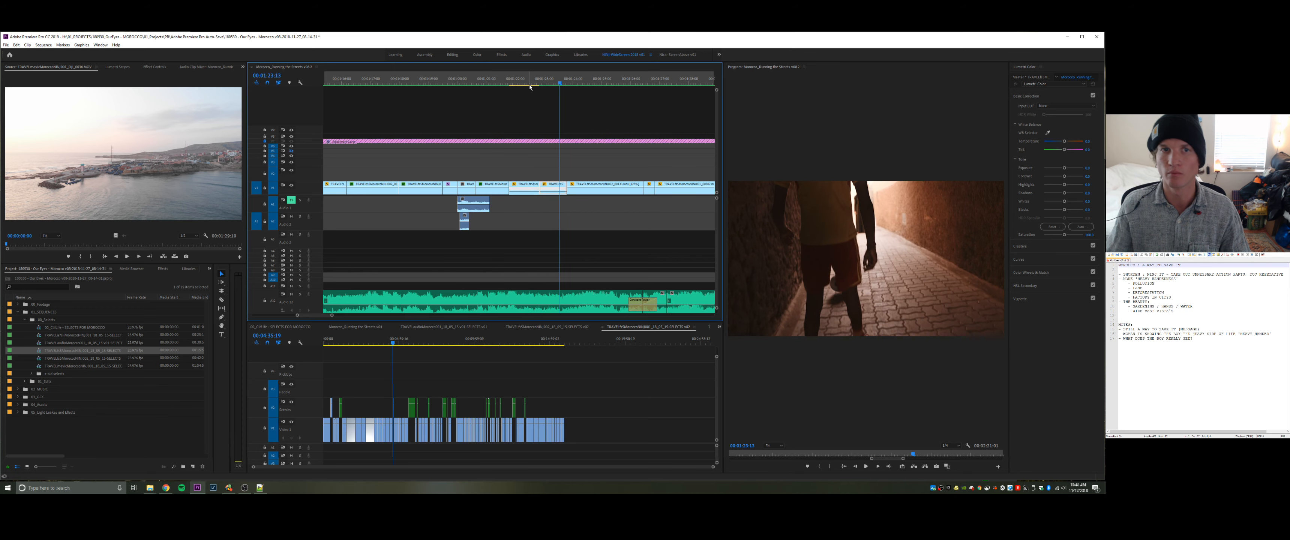
left_click(537, 80)
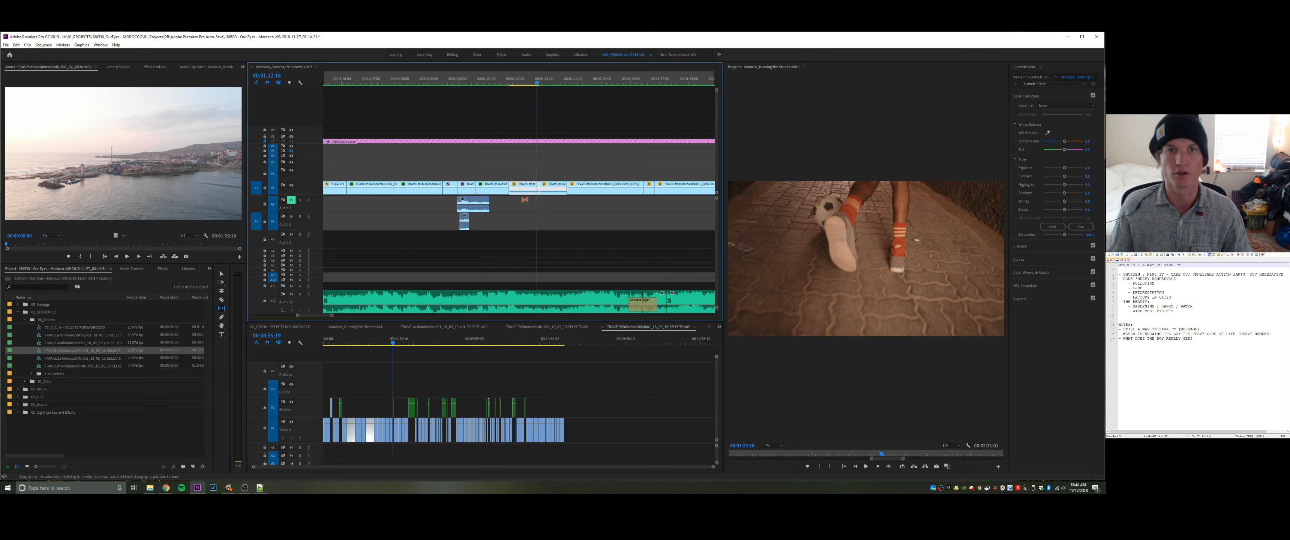
key("y")
left_click_drag(532, 191, 502, 195)
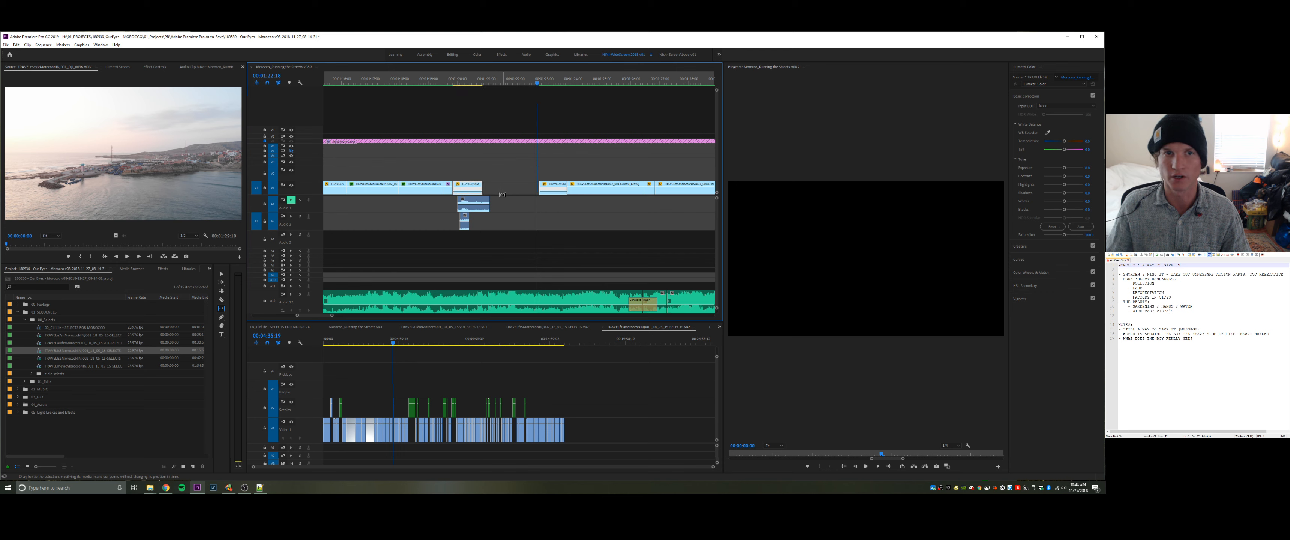
- Step back through the unwanted shifts of the football-feet clip to bring it closer to the following clip
key("ctrl+z")
key("ctrl+z")
key("ctrl+z")
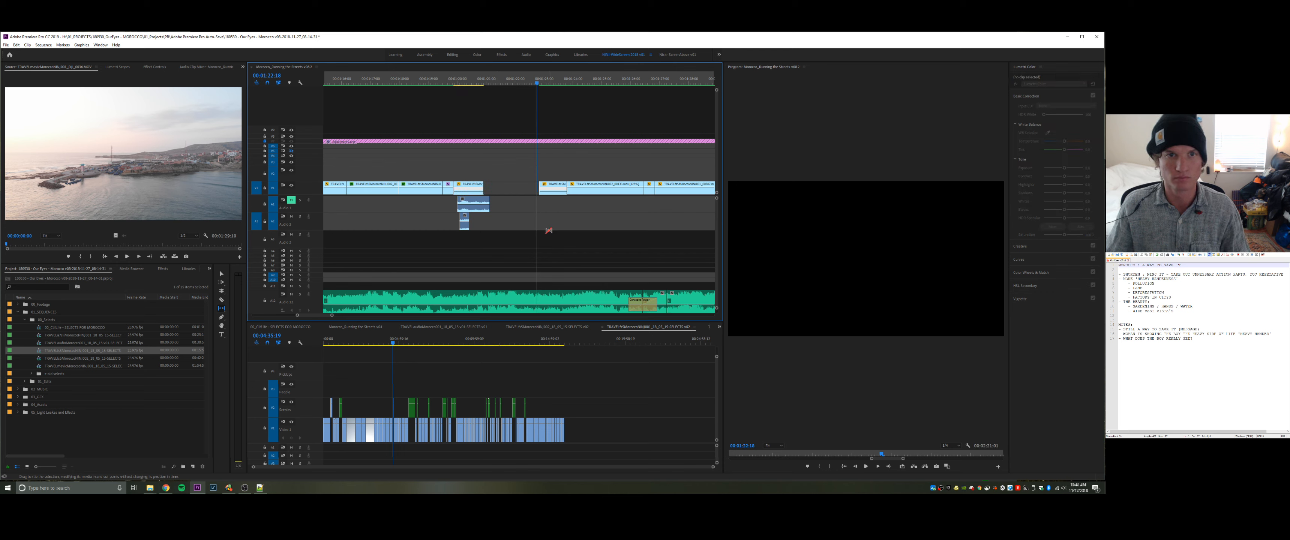
key("ctrl+z")
key("ctrl+z")
key("ctrl+z")
key("ctrl+z")
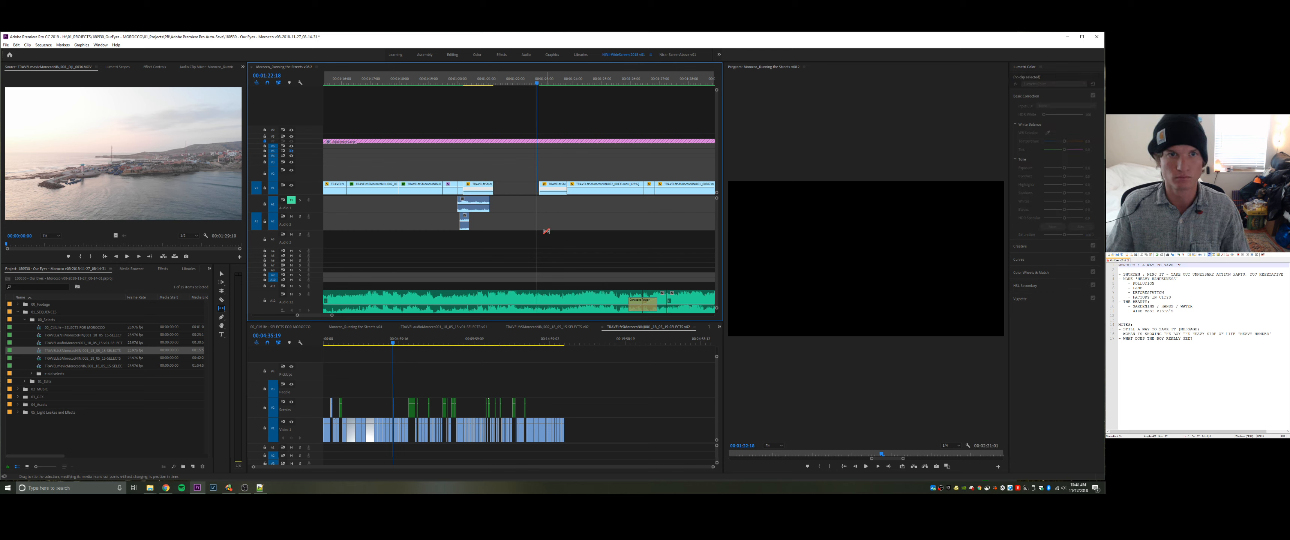
key("ctrl+z")
key("ctrl+z")
key("ctrl+z")
key("ctrl+z")
key("ctrl+z")
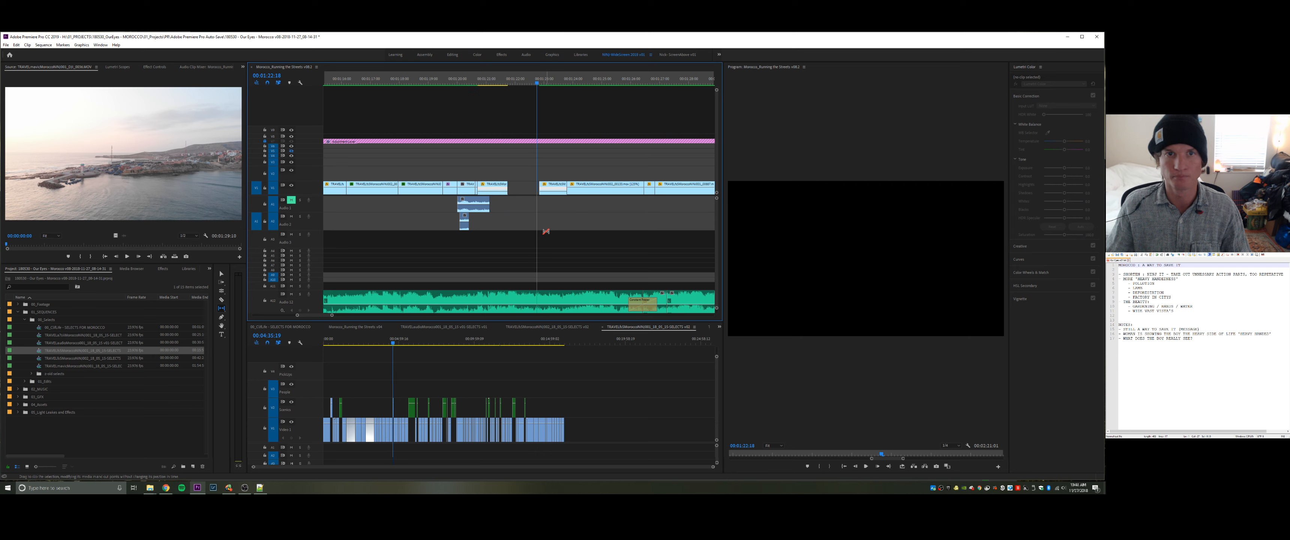
key("ctrl+z")
key("ctrl+z")
key("ctrl+z")
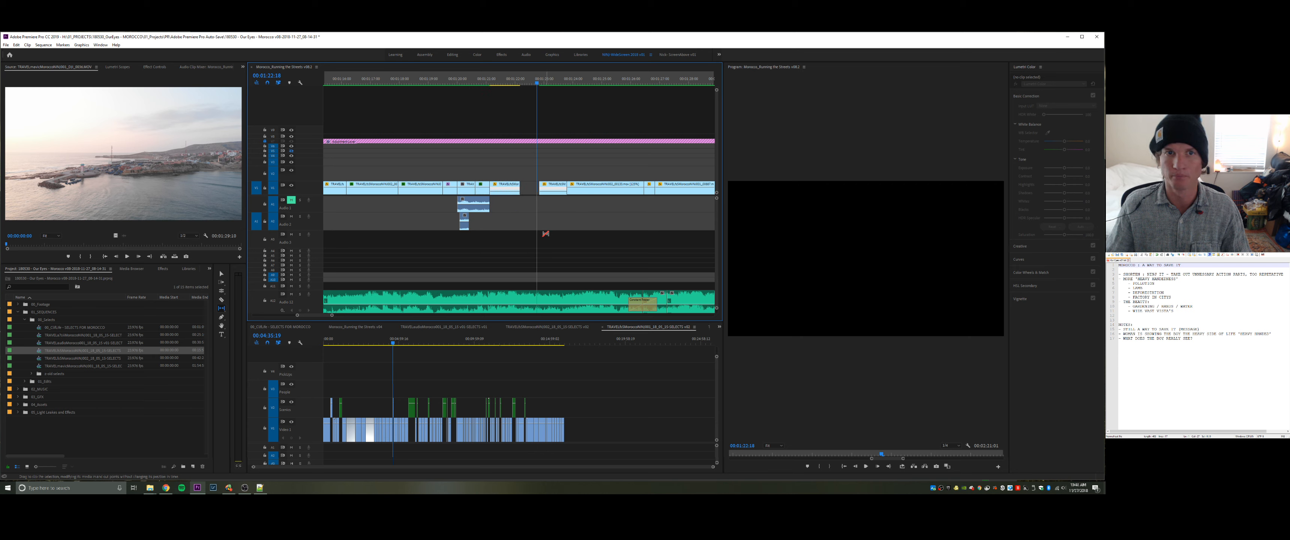
- Review the shots before the gap and extend the end of the football-feet clip to meet the next clip
left_click(545, 217)
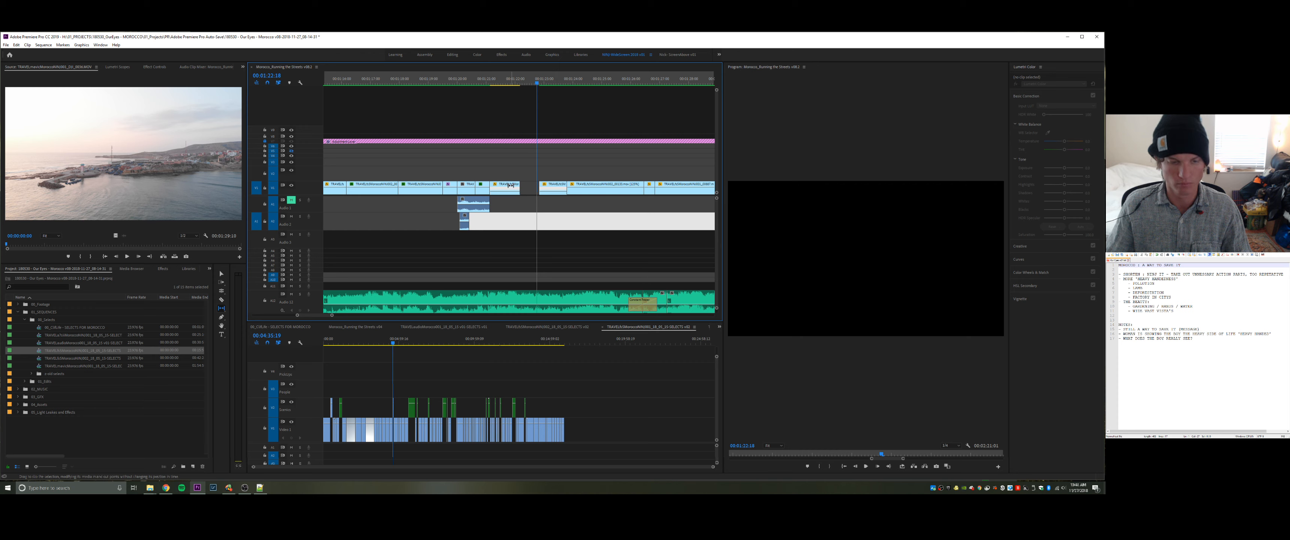
left_click(520, 82)
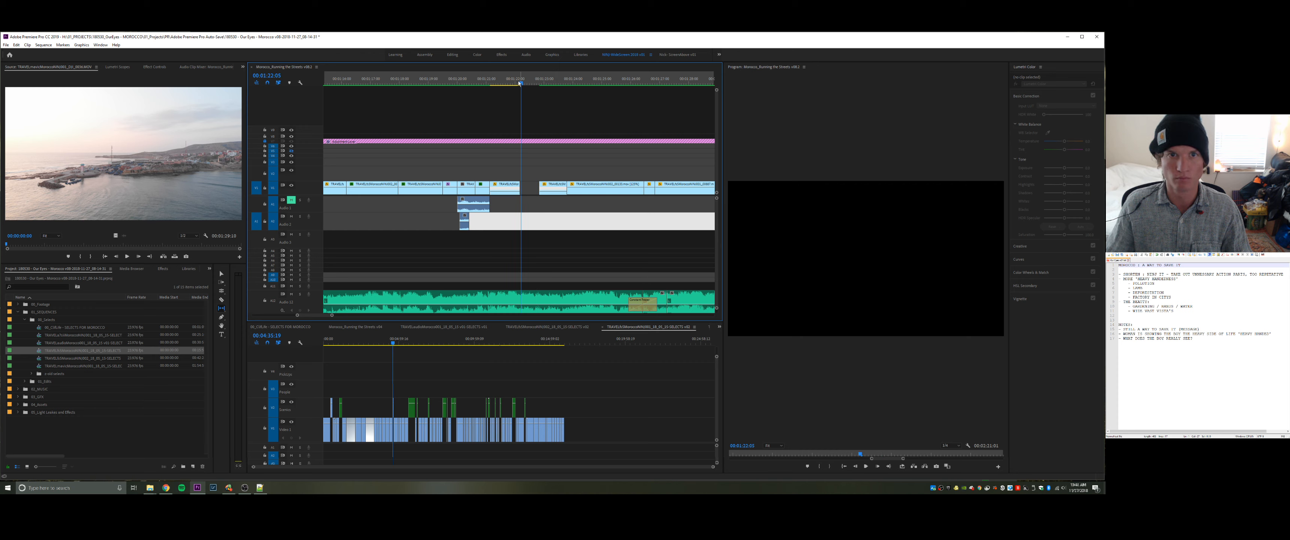
left_click(494, 83)
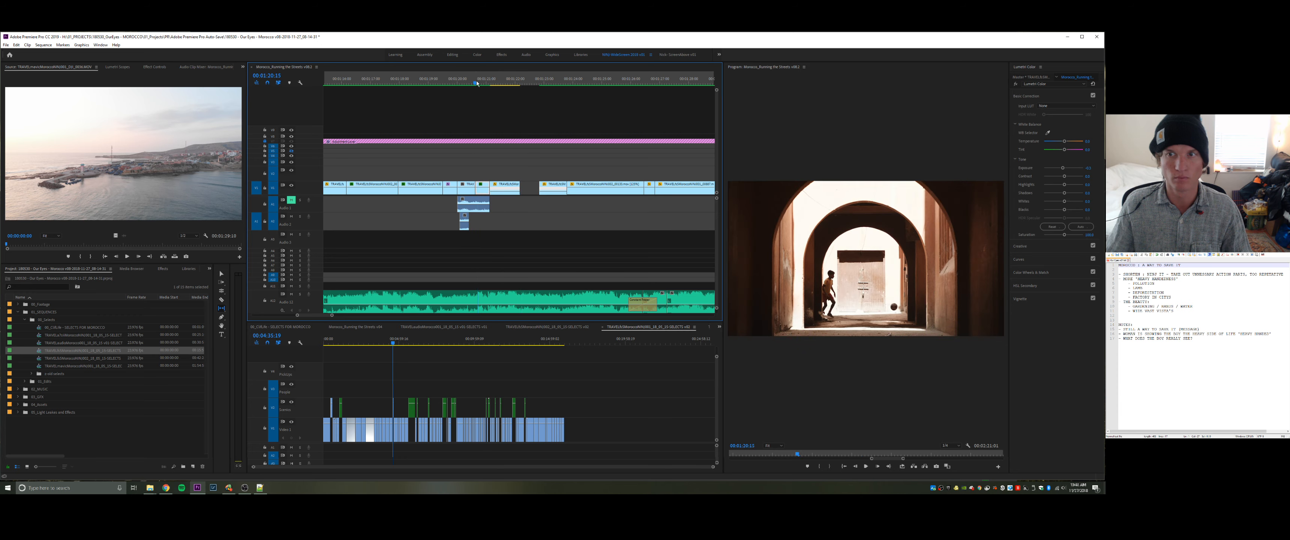
mouse_move(497, 82)
left_mouse_down()
mouse_move(526, 83)
mouse_move(475, 88)
left_mouse_up()
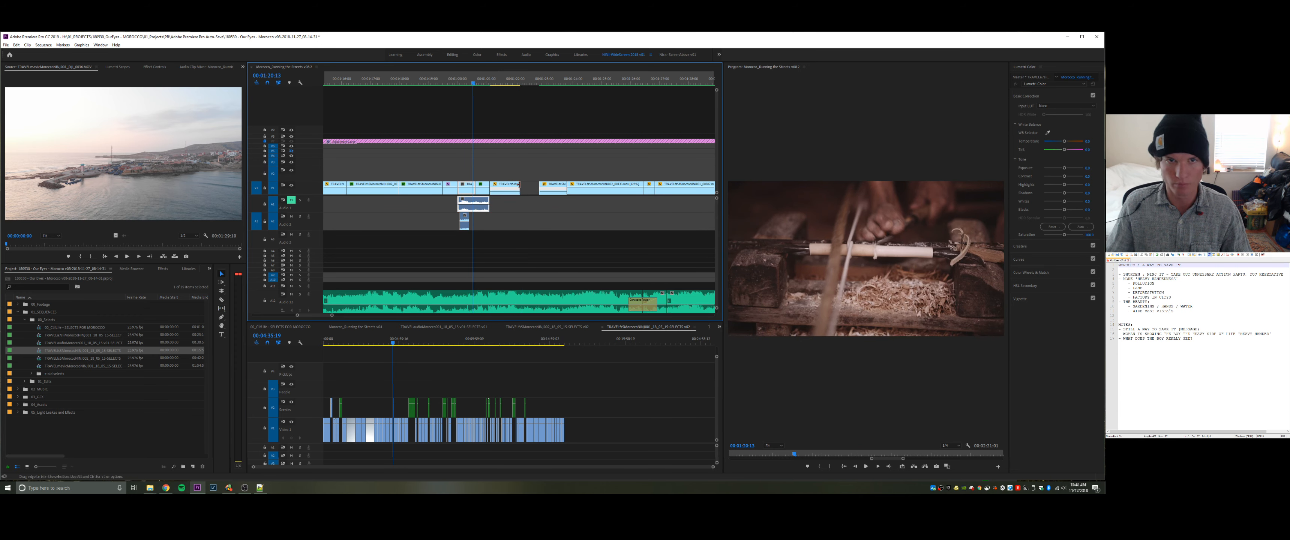
left_click_drag(520, 184, 538, 184)
- Play the extended football-feet clip and move its cut to the next football shot slightly earlier
key("space")
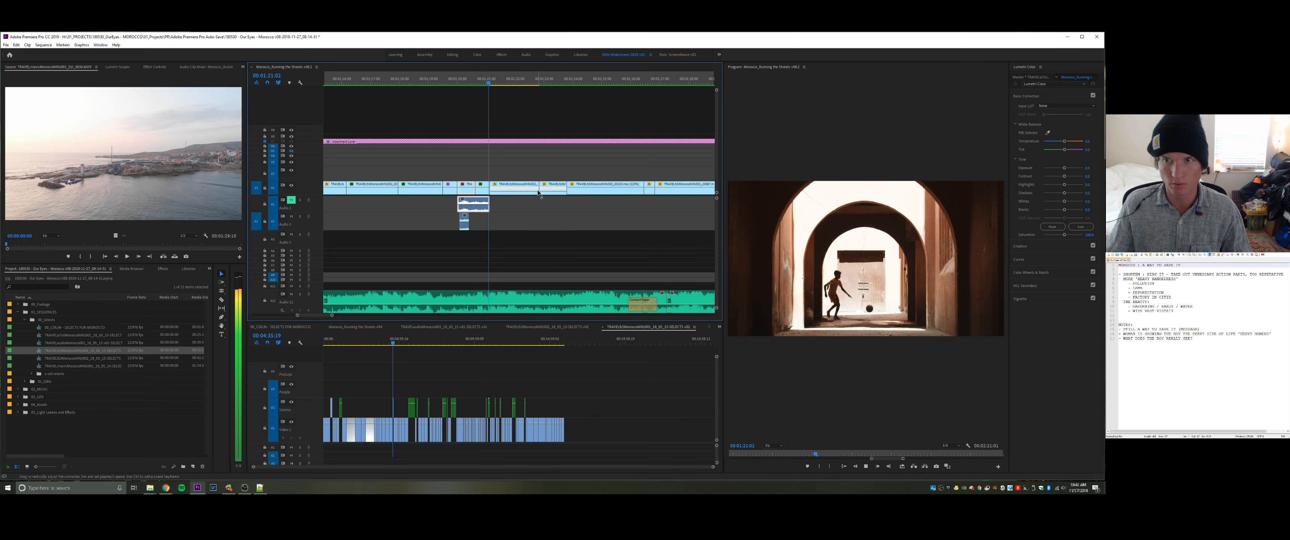
key("space")
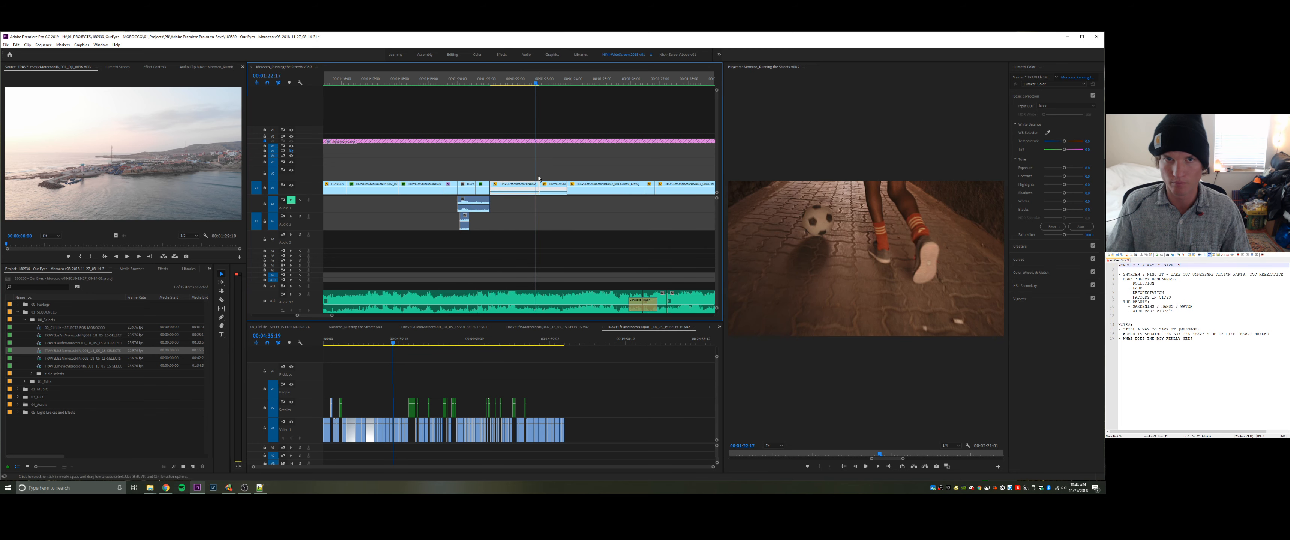
left_click_drag(537, 182, 533, 183)
left_click_drag(535, 183, 534, 182)
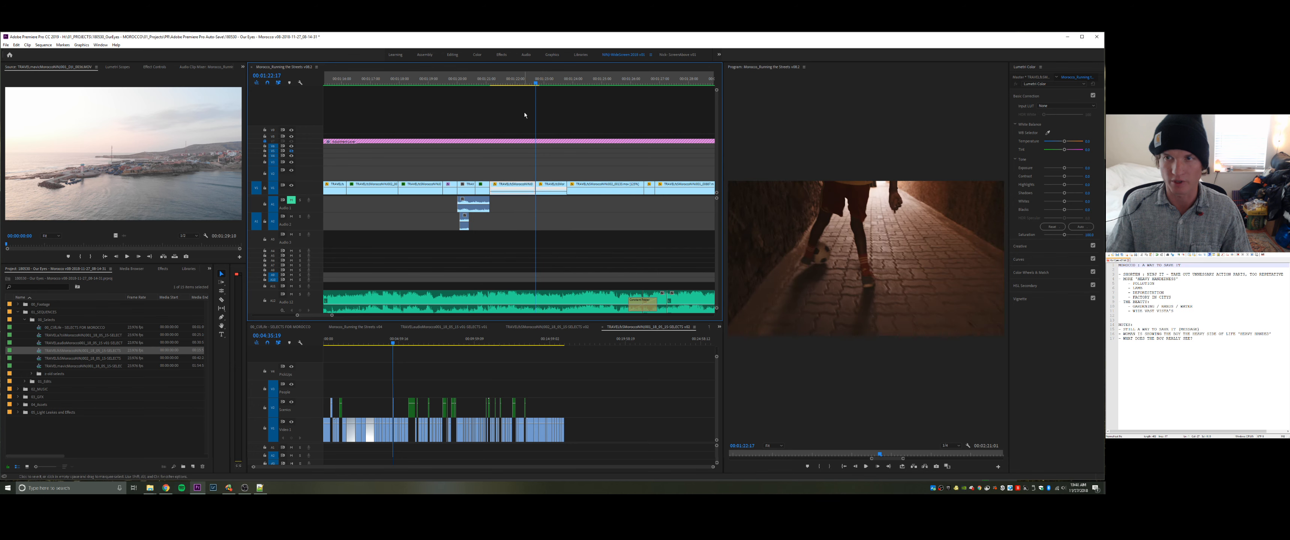
- Slip the footage inside the football-feet clip to adjust which part shows, and play the result
left_click_drag(531, 84, 516, 92)
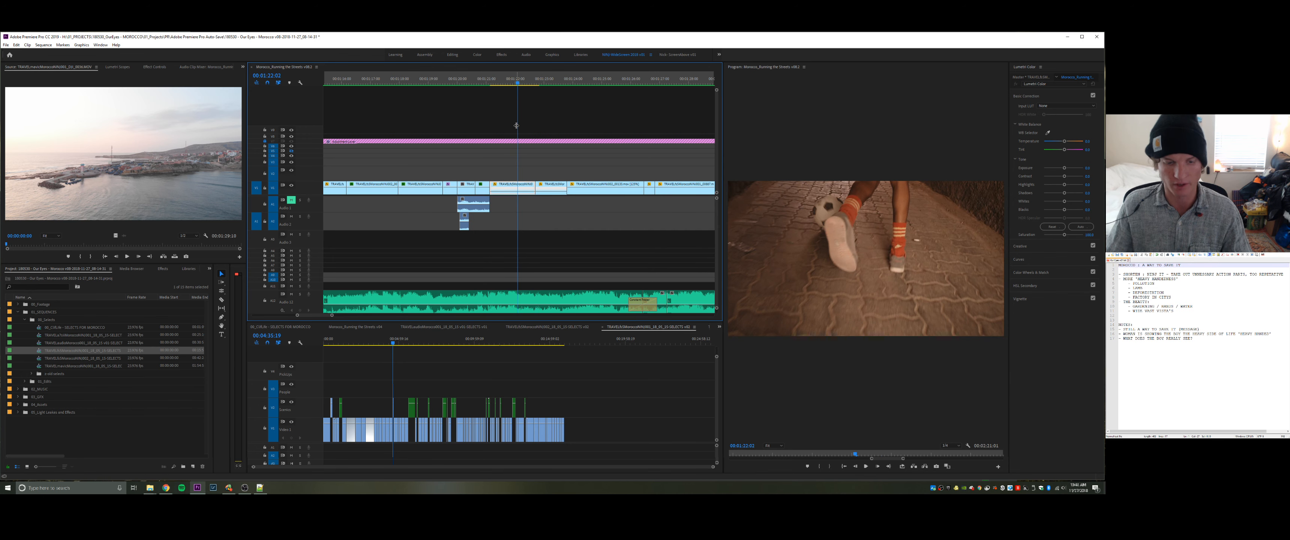
key("y")
left_click_drag(514, 185, 487, 185)
key("space")
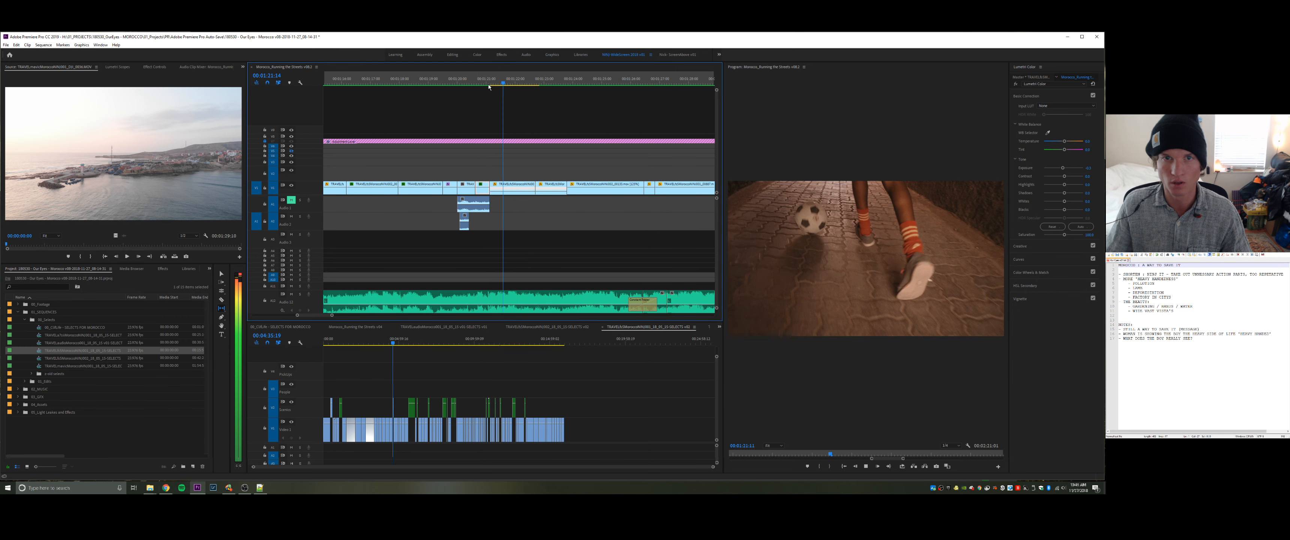
key("space")
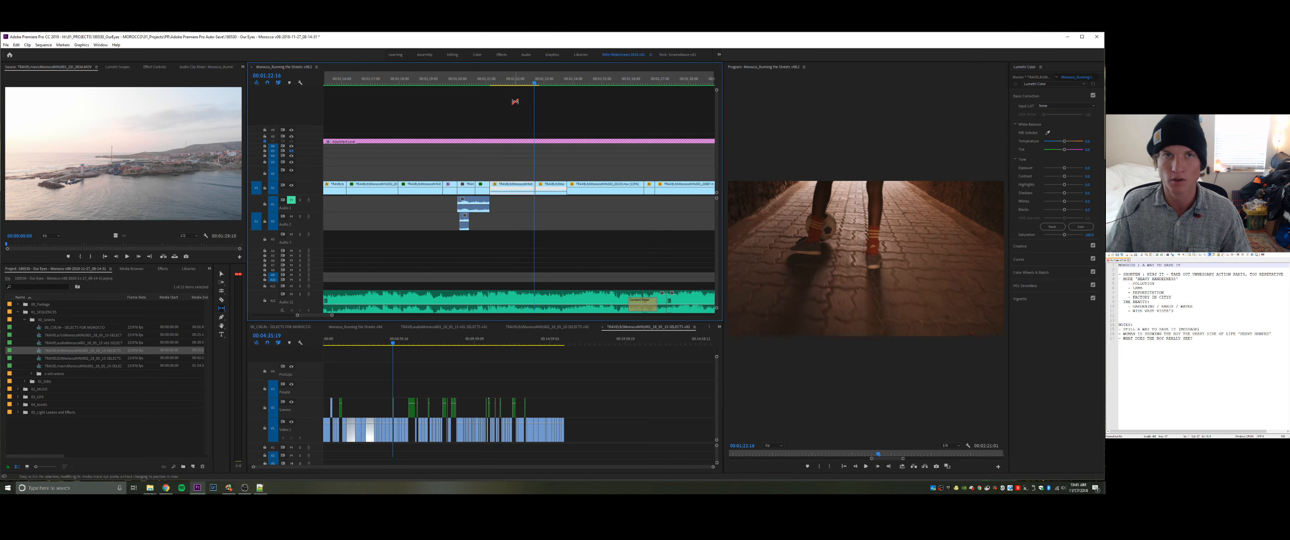
- Set the football-feet clip to display its Time Remapping Speed line on the timeline
key("v")
left_click(502, 83)
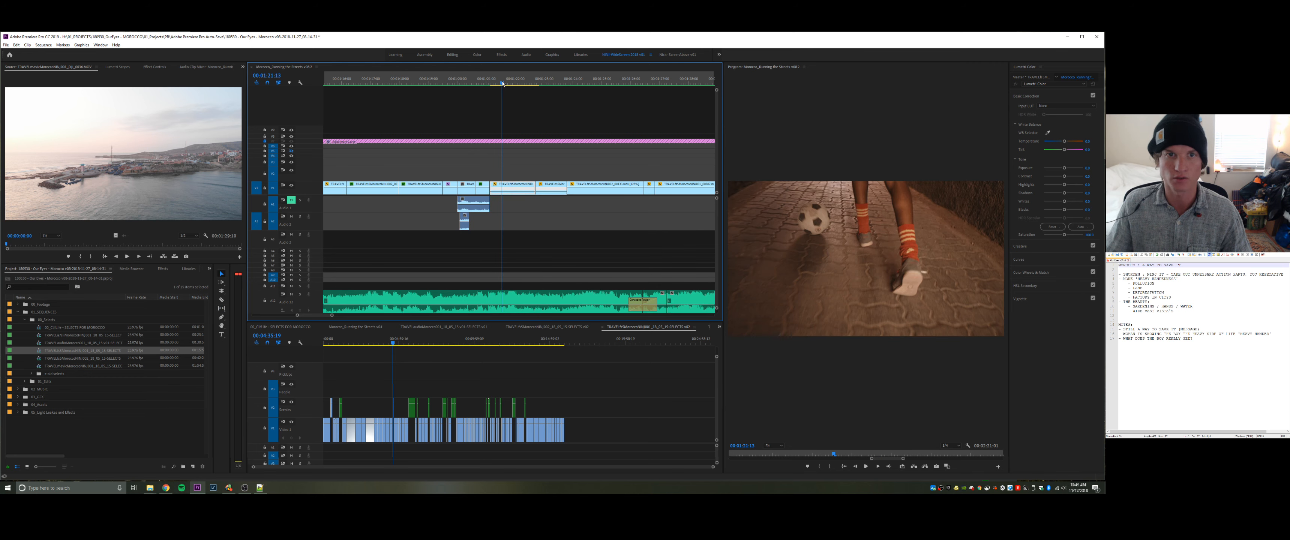
key("=")
left_click(474, 185)
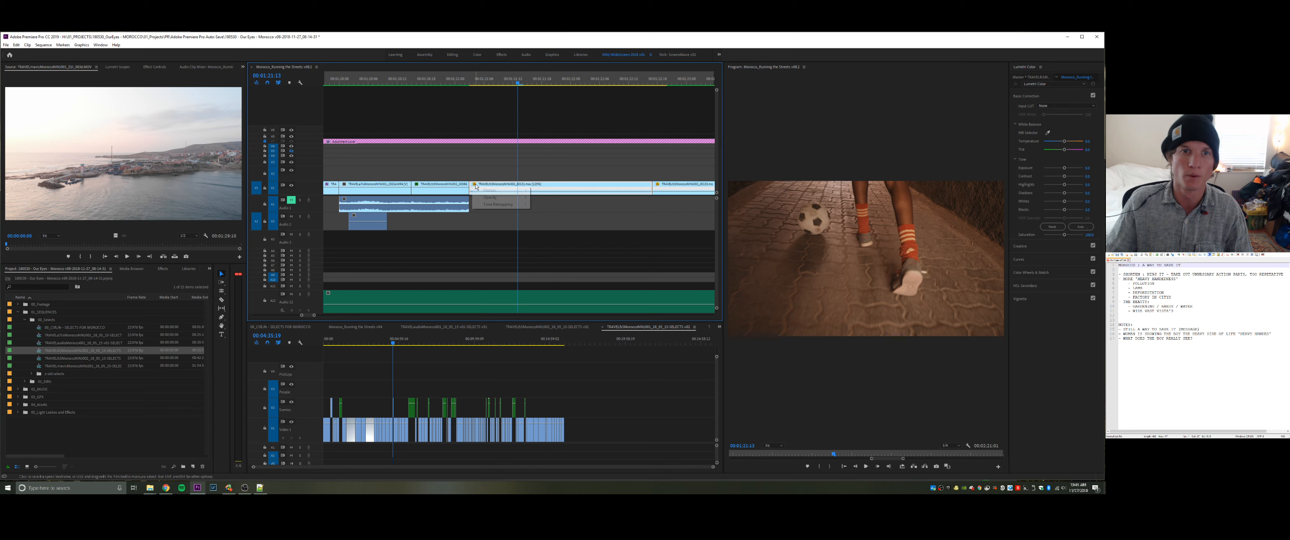
left_click(559, 203)
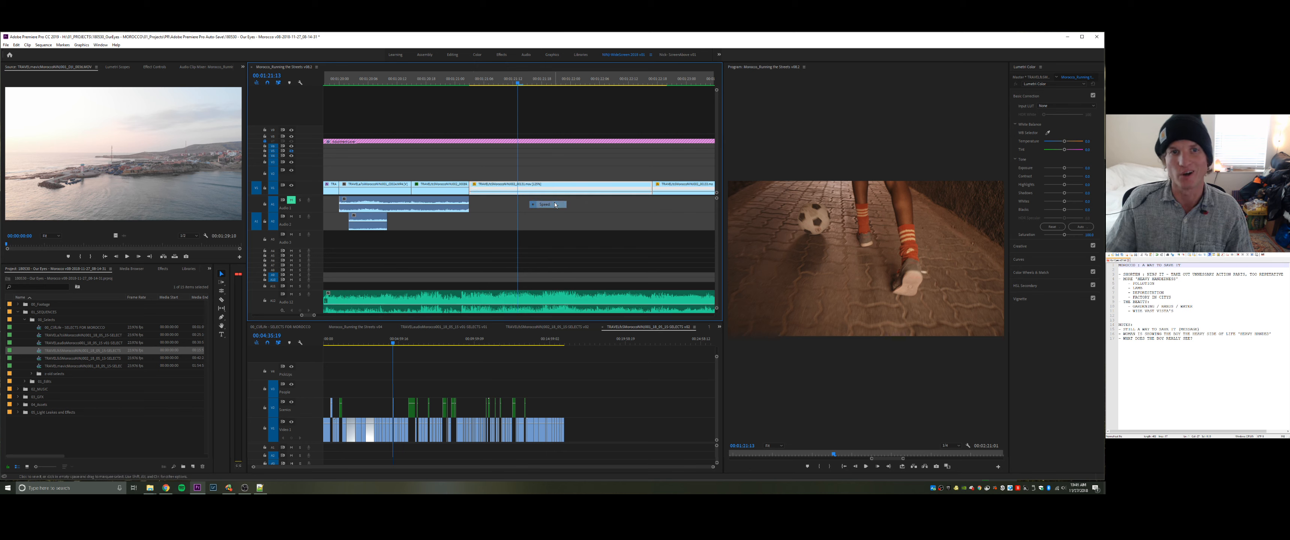
left_click(550, 195)
key("minus")
key("minus")
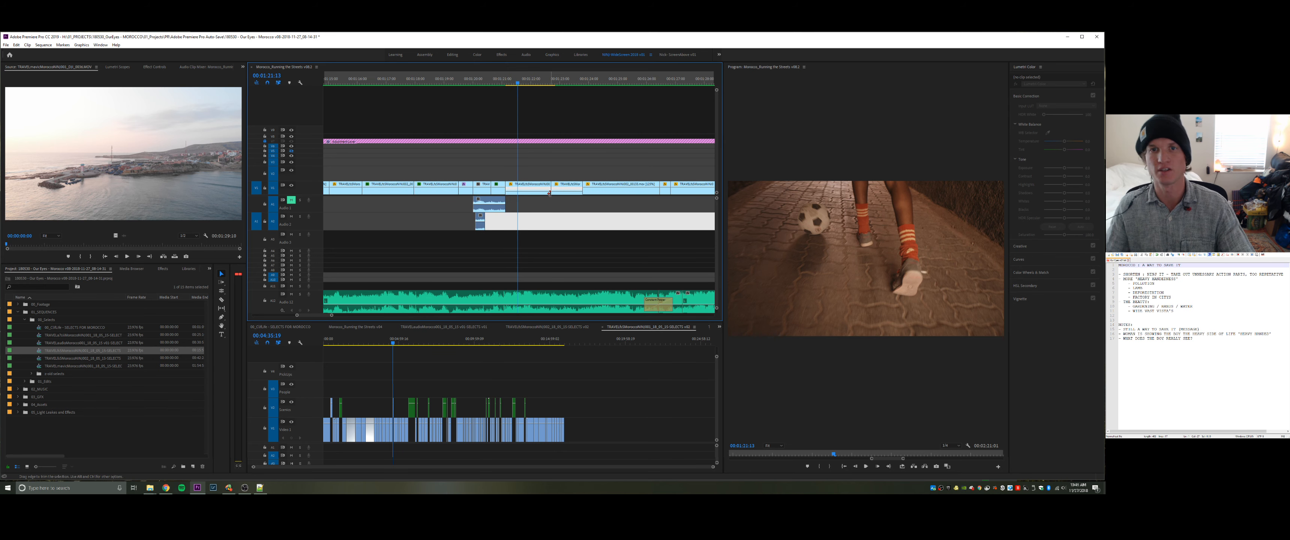
- Play the football-feet clip to find the ramp point and add a speed keyframe on its speed line there
key("space")
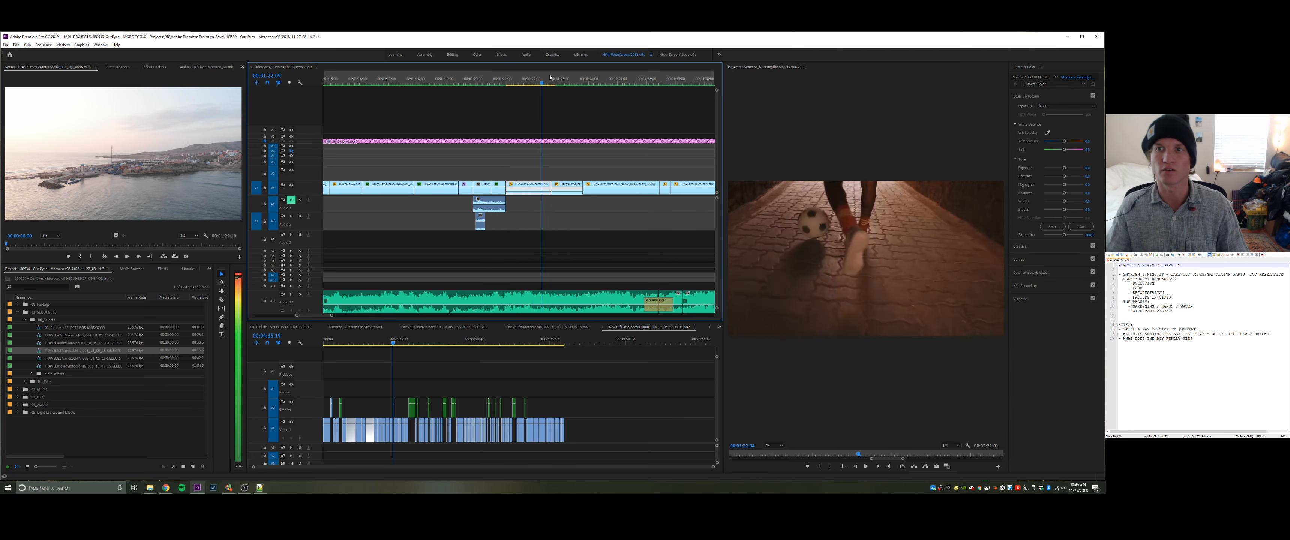
left_click_drag(587, 76, 526, 123)
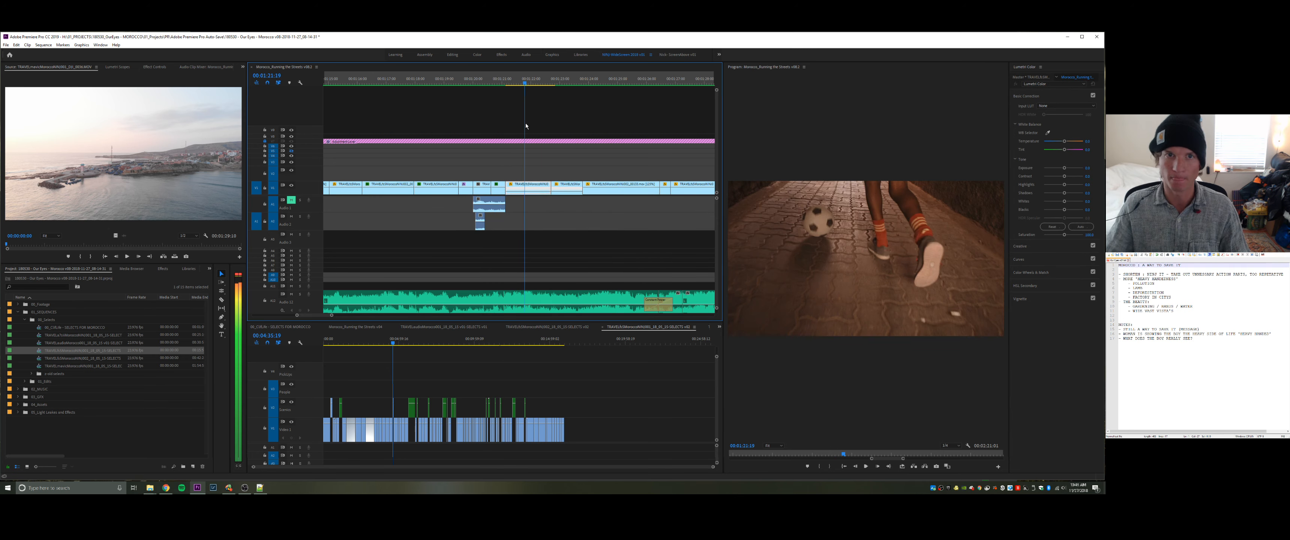
key("space")
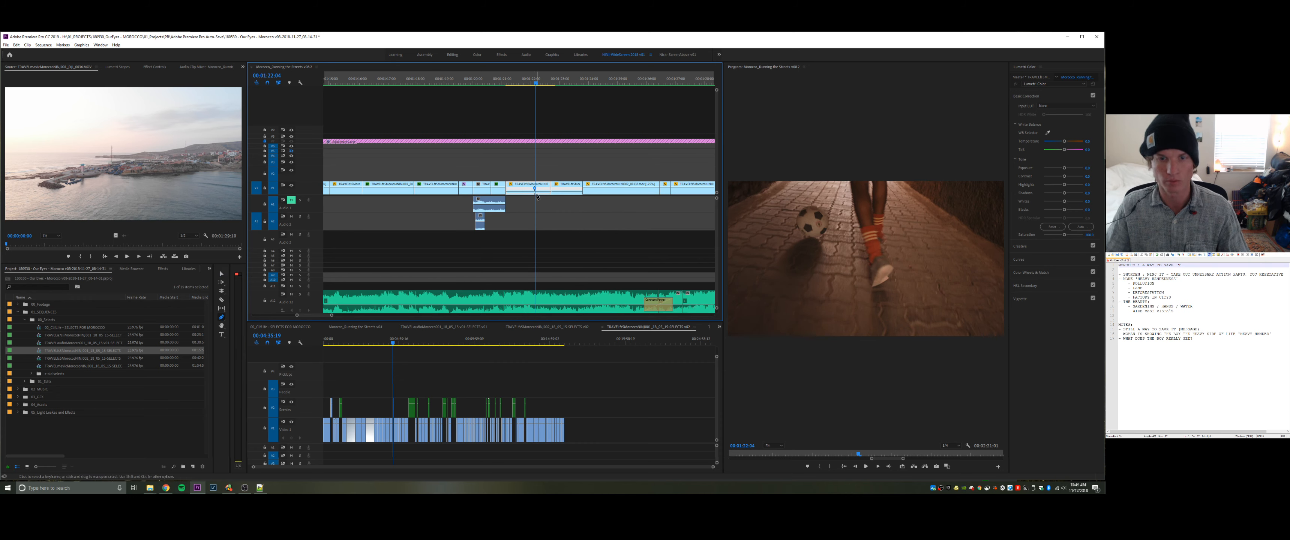
key("equal")
key("equal")
key("equal")
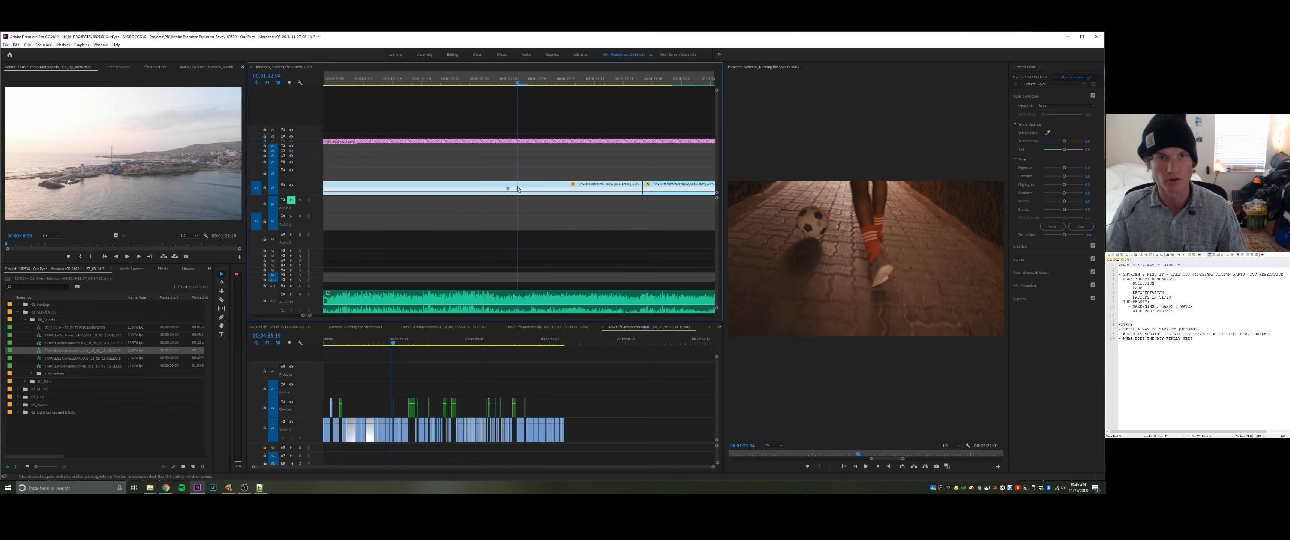
- Speed up the football-feet clip after its speed keyframe, extend its end to the next shot, and step through the result
mouse_move(511, 192)
left_mouse_down()
mouse_move(549, 186)
mouse_move(521, 189)
left_mouse_up()
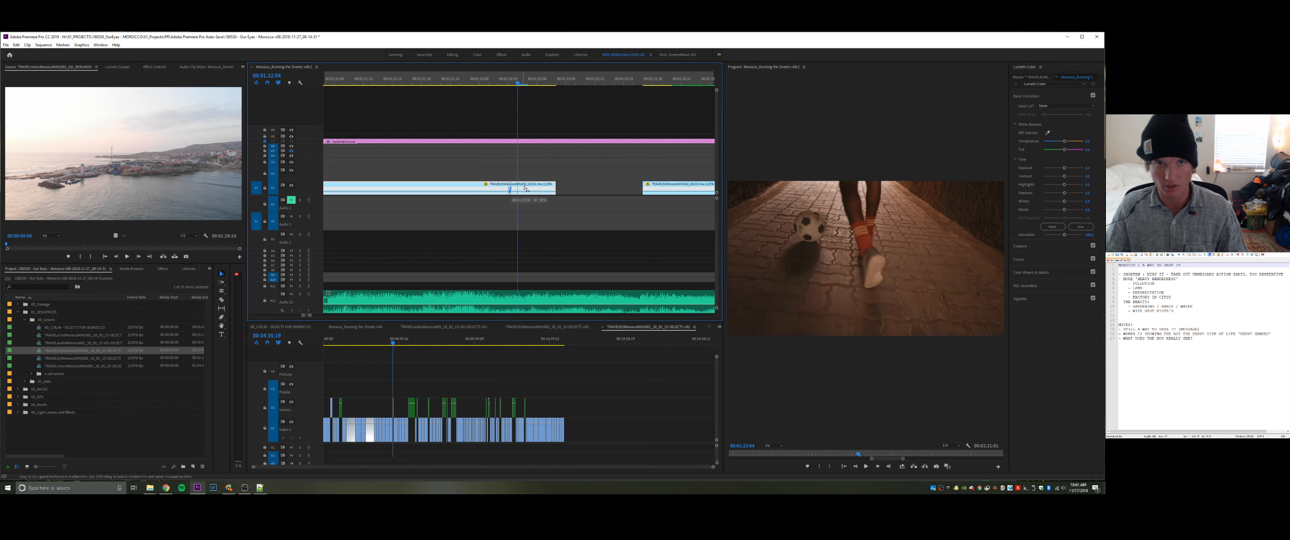
left_click_drag(523, 187, 523, 190)
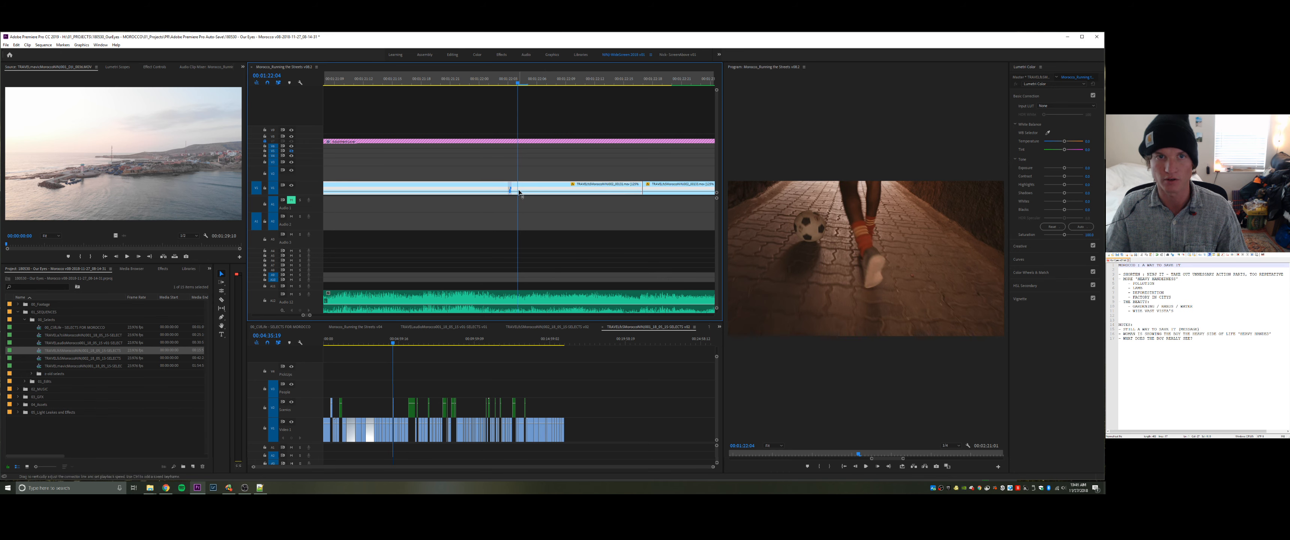
key("Right")
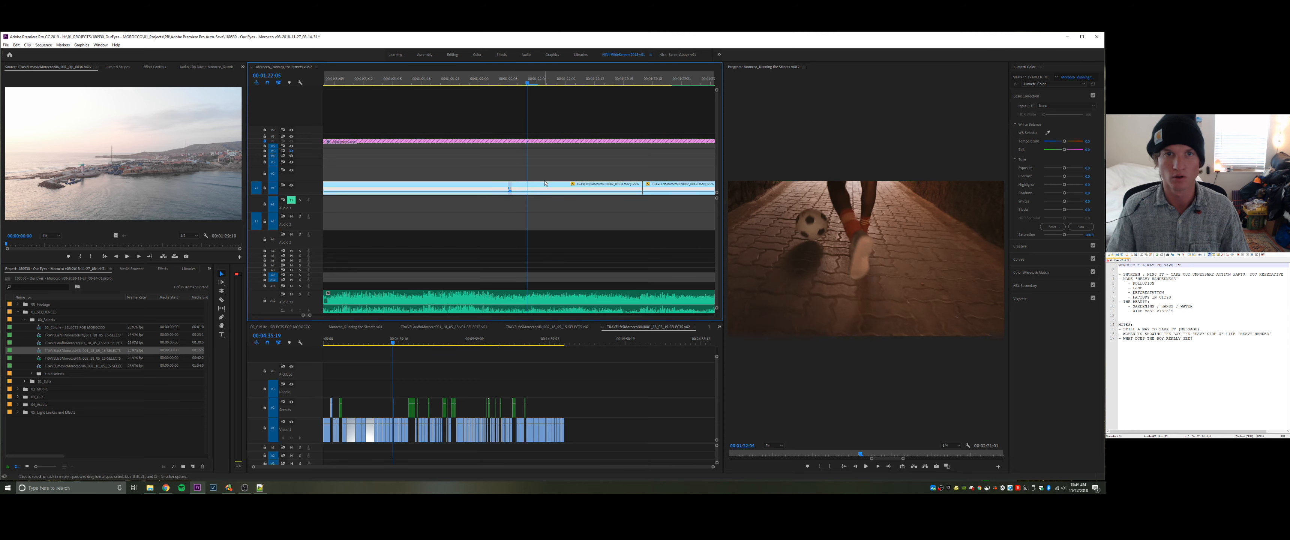
key("Right")
key("Right")
key("Right")
key("Right")
key("Right")
key("Right")
key("Right")
key("Right")
key("Right")
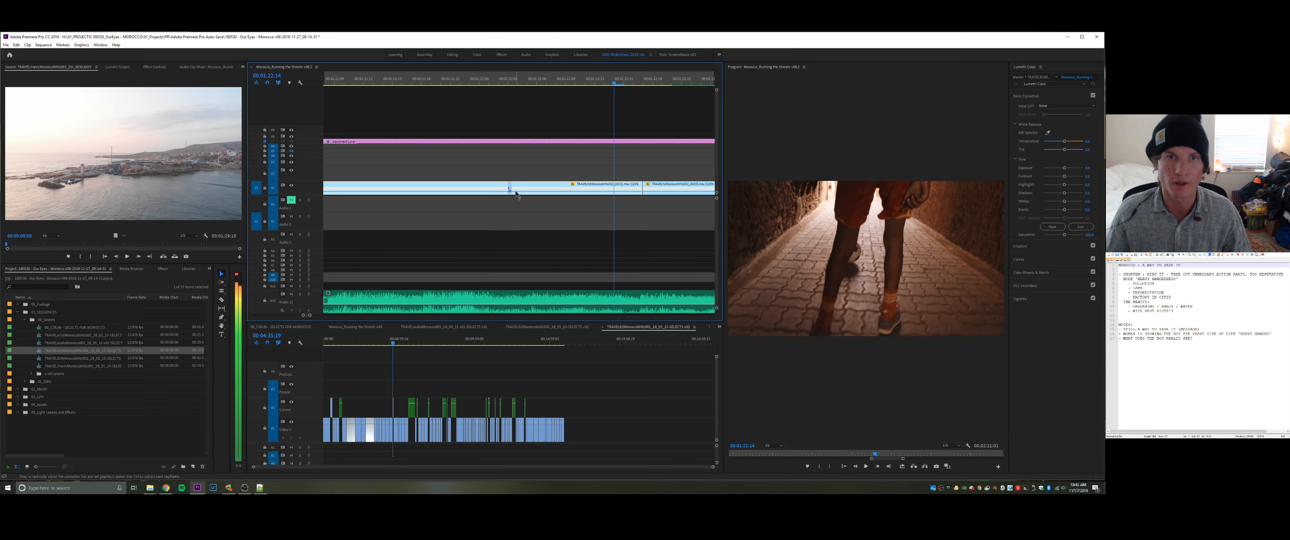
- Readjust the football-feet clip's speed after the keyframe and extend its end to fill the gap before the next shot
left_click(521, 177)
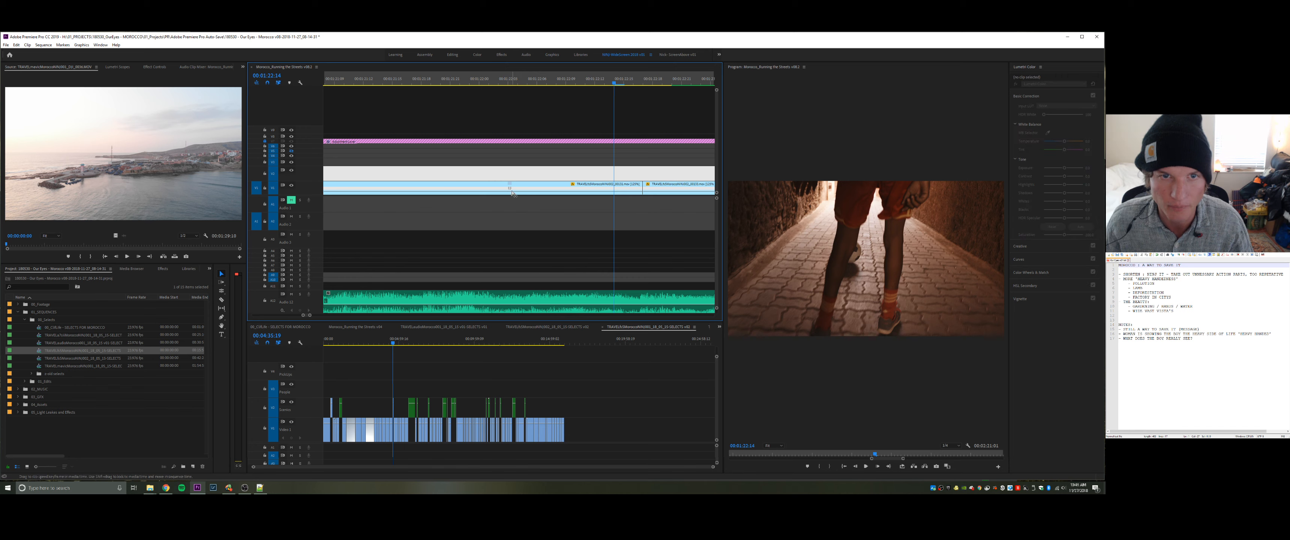
left_click(511, 190)
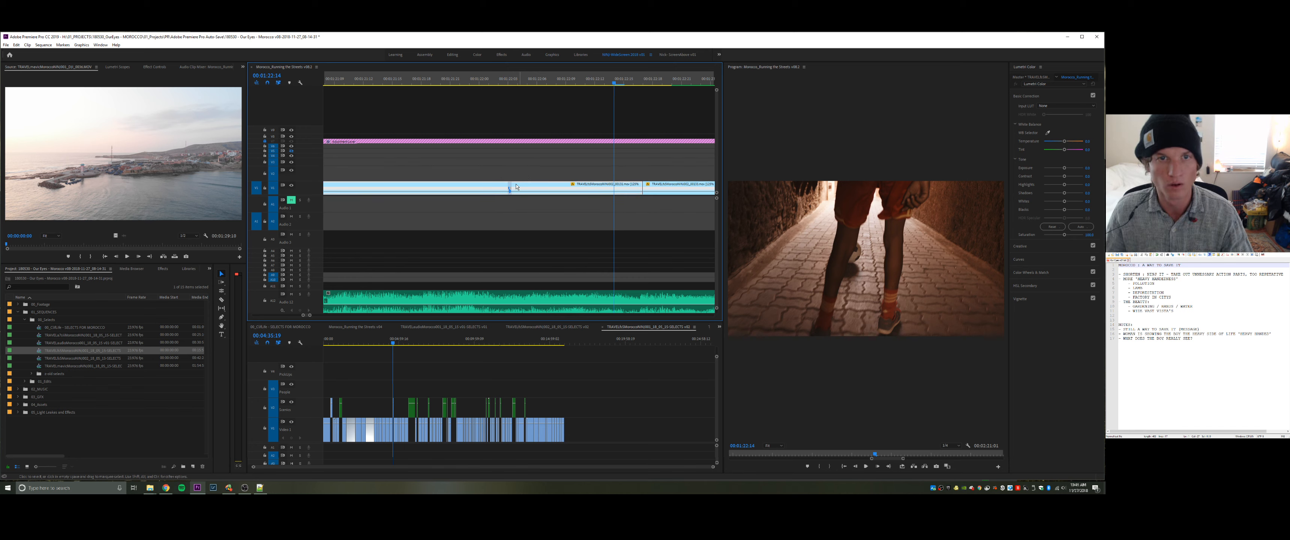
left_click(511, 164)
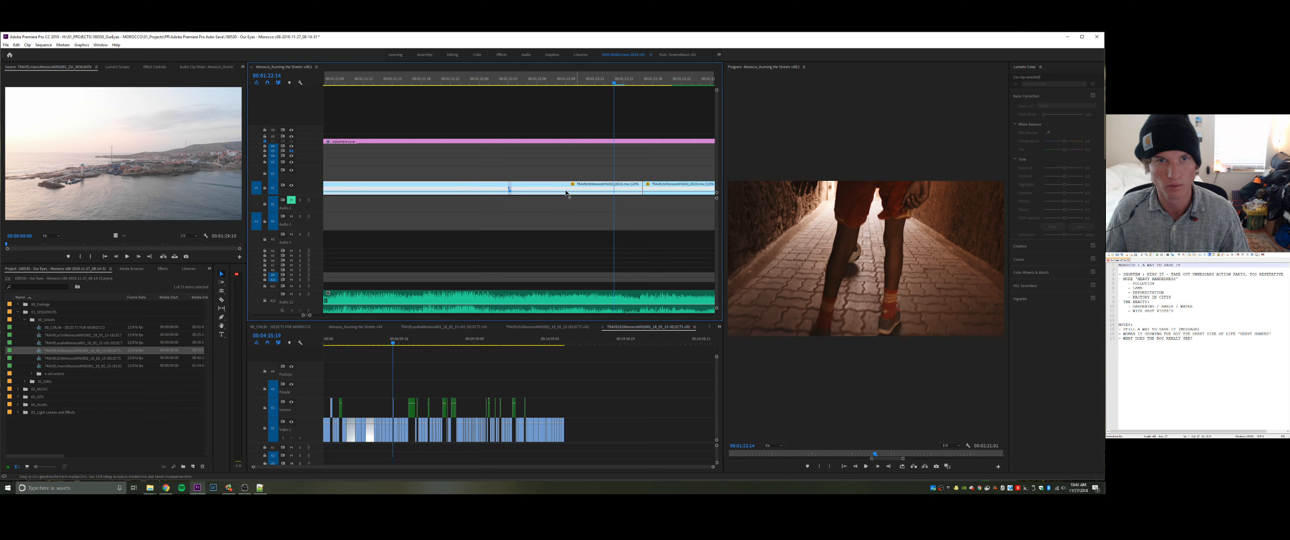
left_click(510, 190)
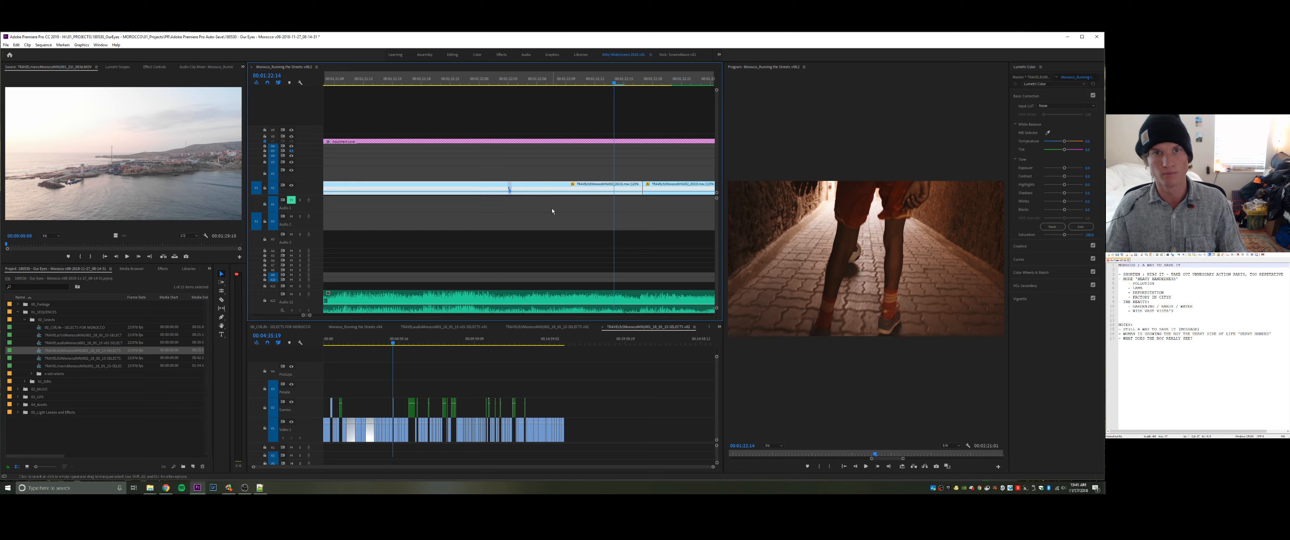
key("ctrl+z")
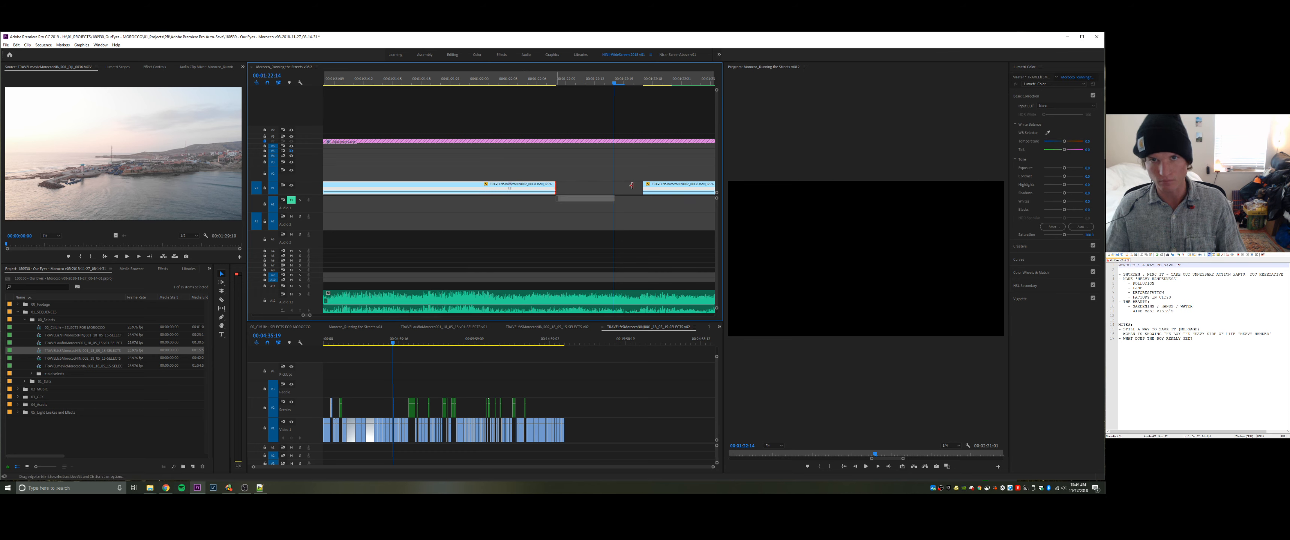
key("ctrl+shift+z")
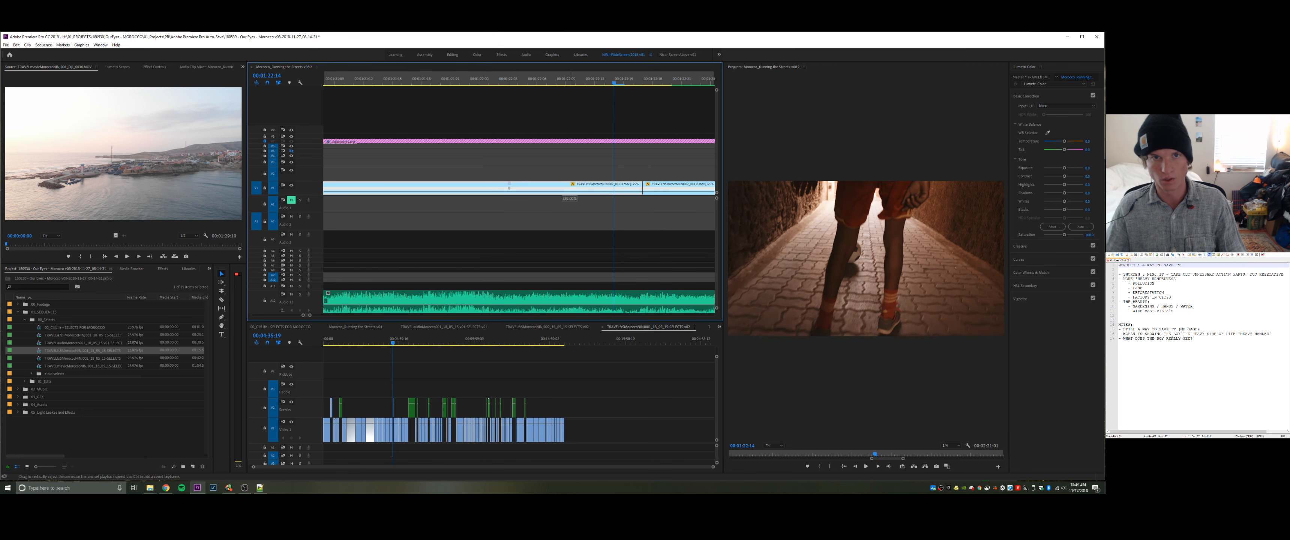
key("ctrl+z")
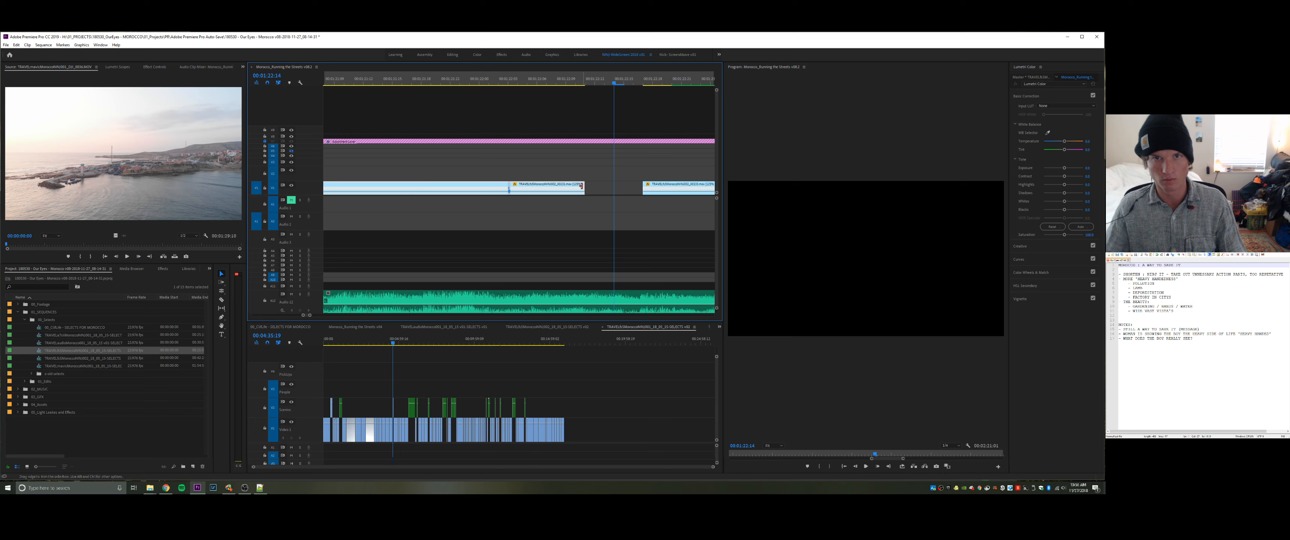
key("ctrl+shift+z")
- Play the sped-up football-feet clip, move its cut to the next football shot earlier, and replay the transition
left_click(469, 85)
key("space")
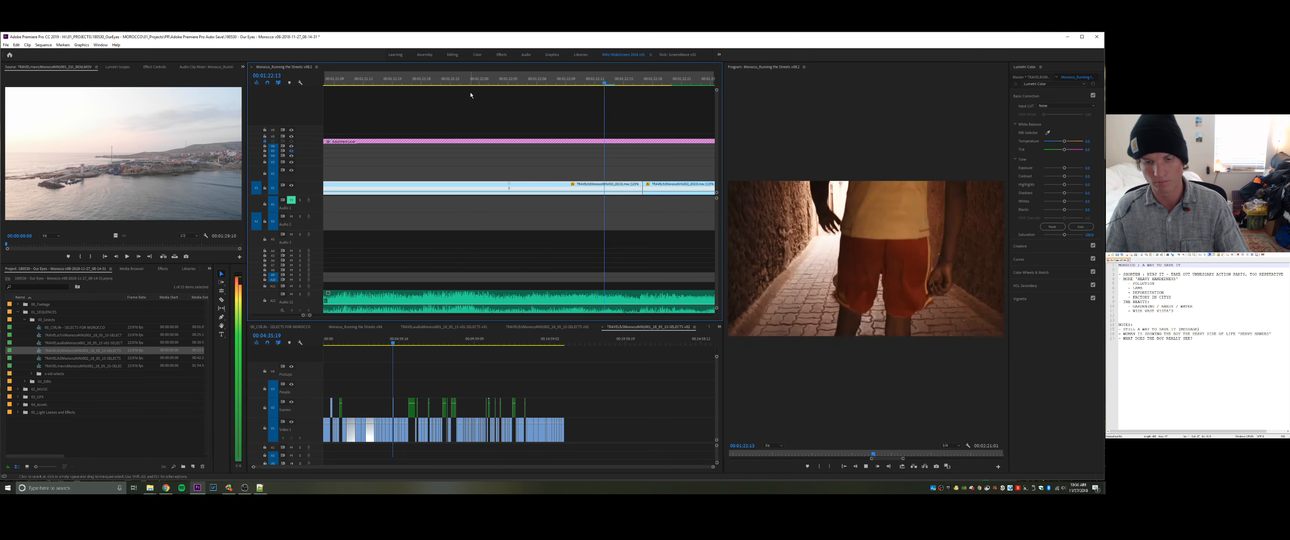
key("minus")
left_click(496, 85)
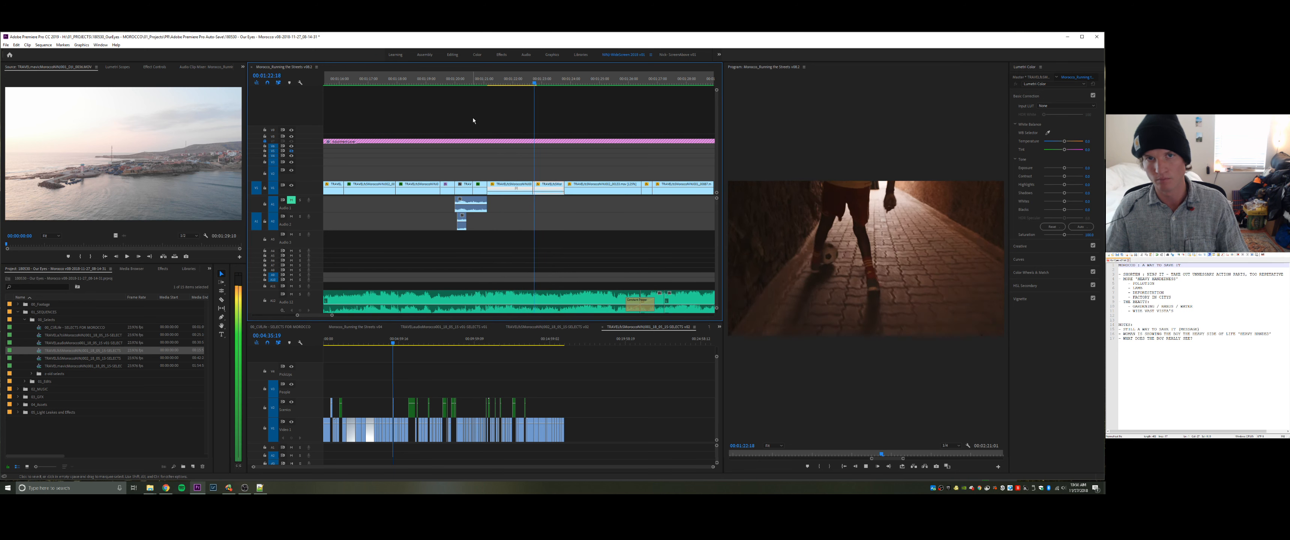
left_click(498, 82)
key("space")
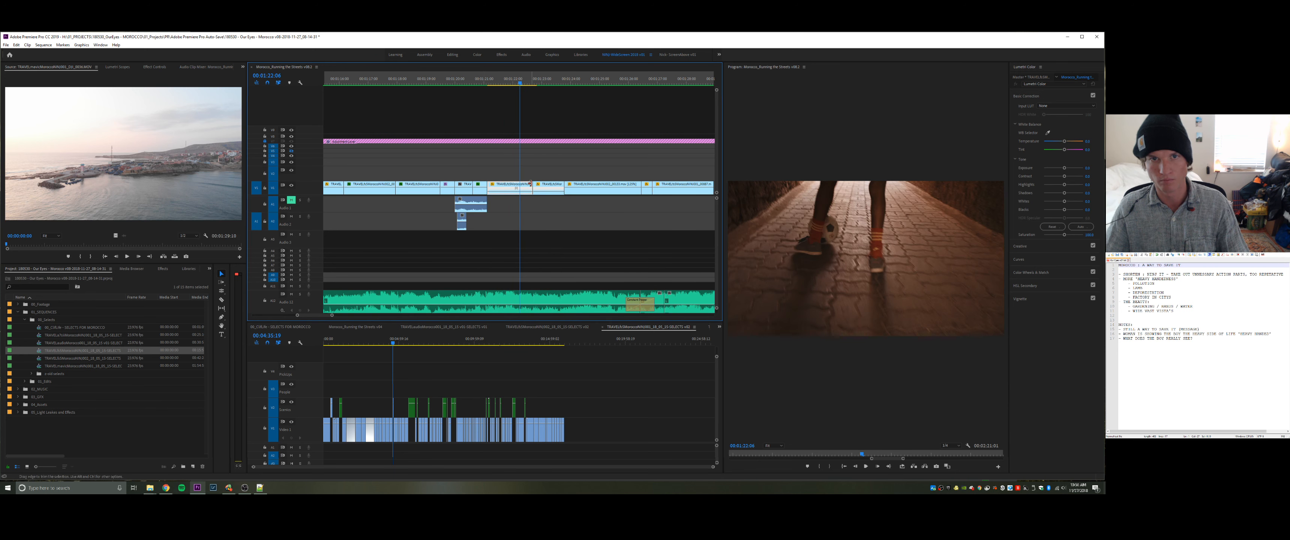
left_click_drag(531, 184, 523, 185)
key("space")
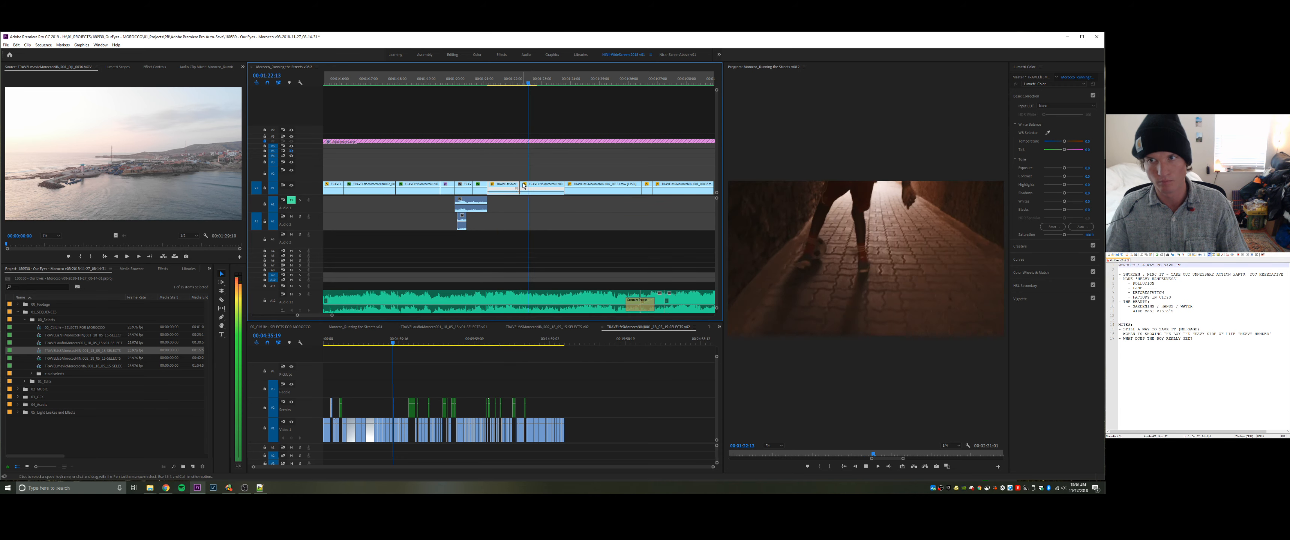
left_click(504, 82)
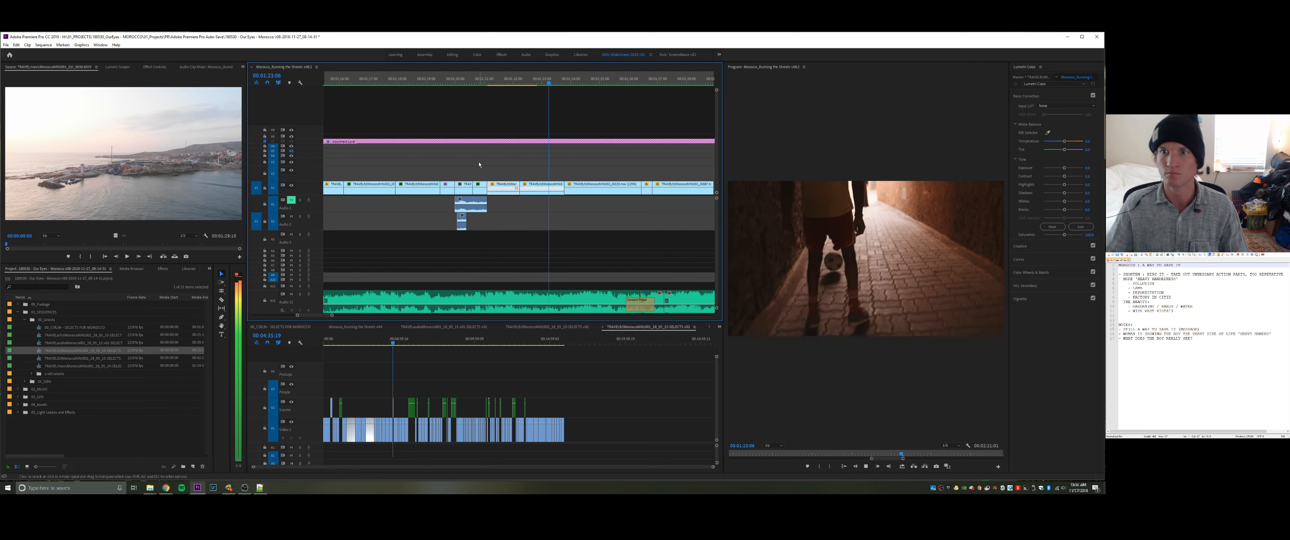
key("space")
left_click(507, 80)
key("space")
key("space")
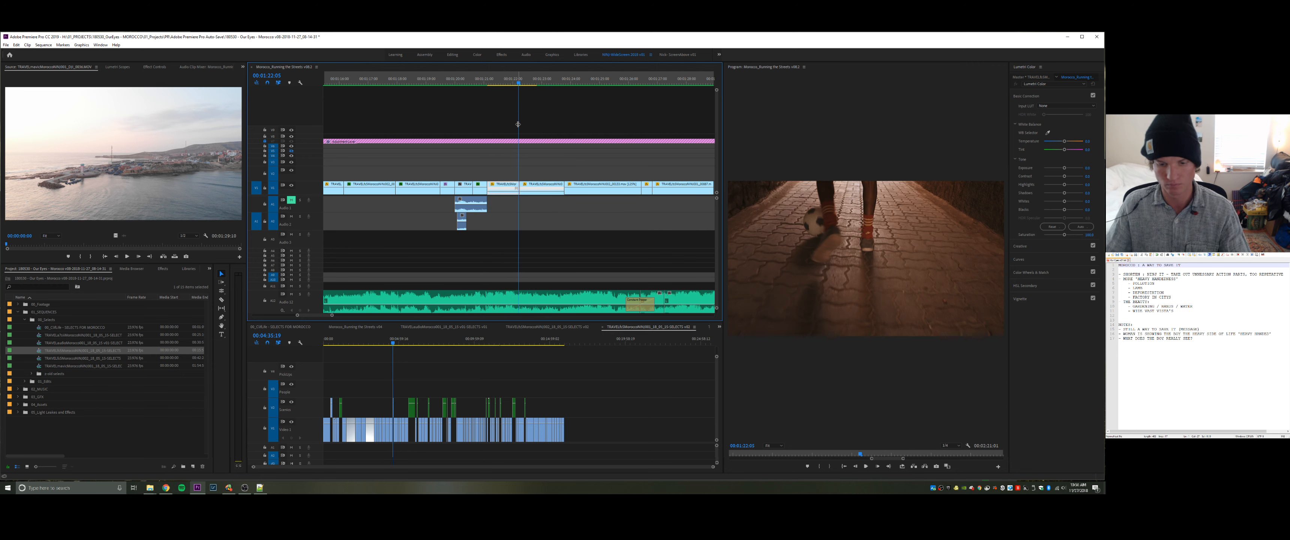
- Split the football-feet clip's speed keyframe into a gradual ramp and extend the clip's end to the next shot
key("equal")
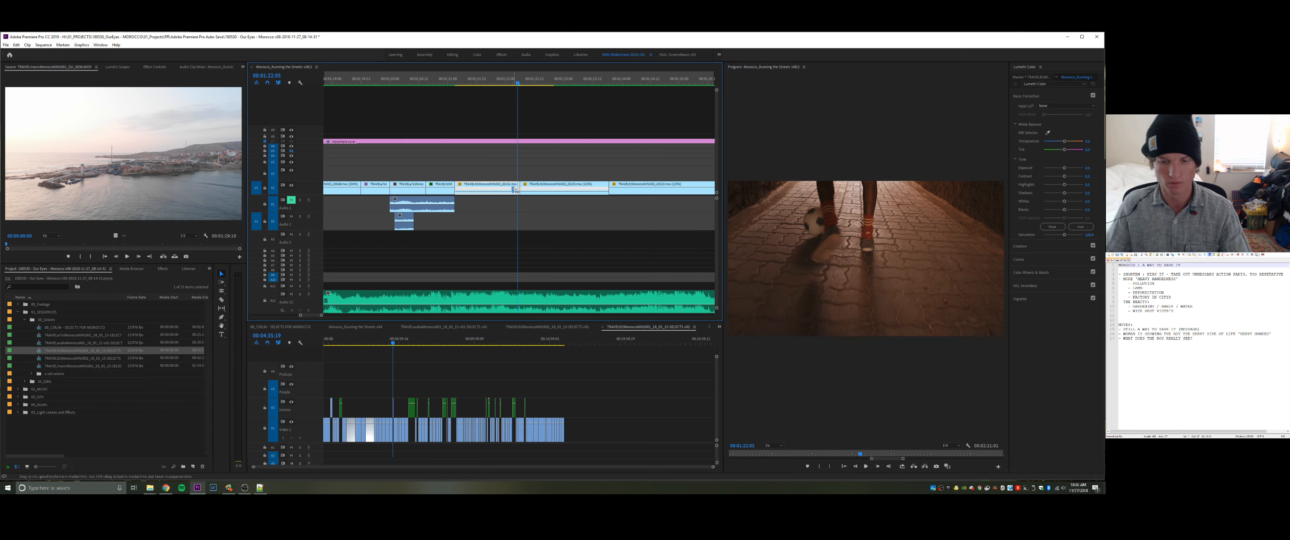
key("equal")
key("equal")
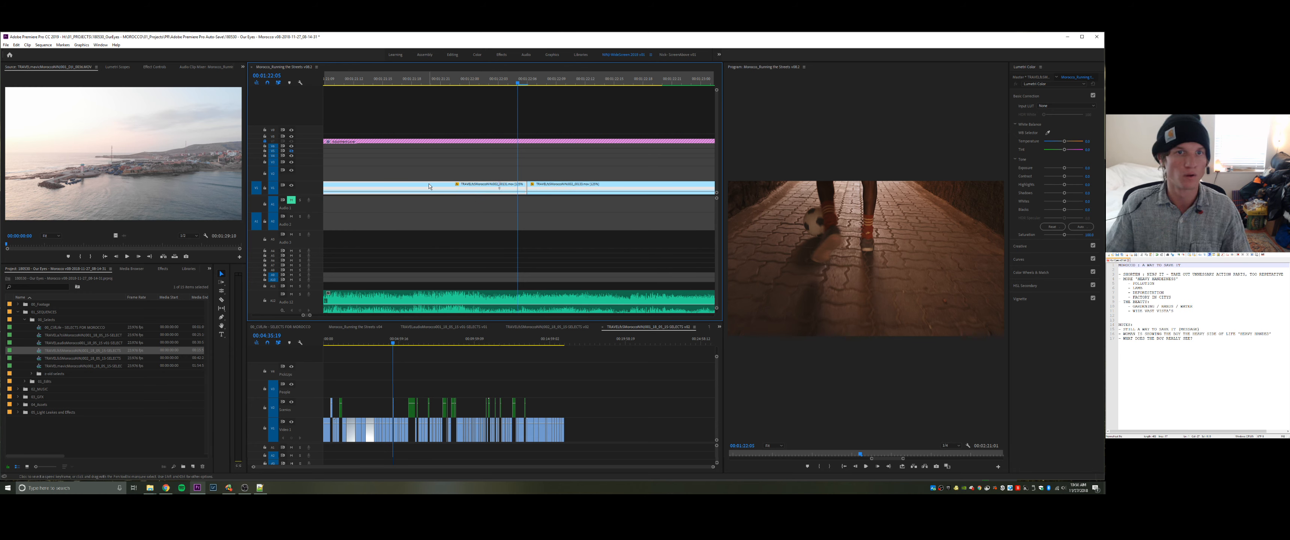
left_click(122, 68)
left_click(155, 68)
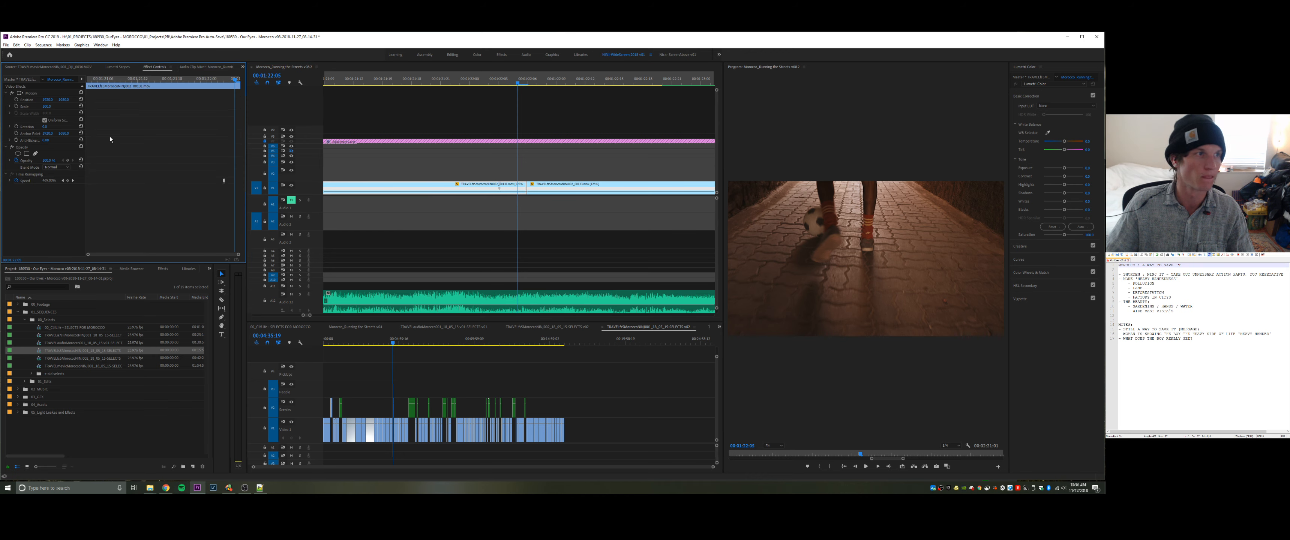
left_click(484, 160)
left_click(484, 186)
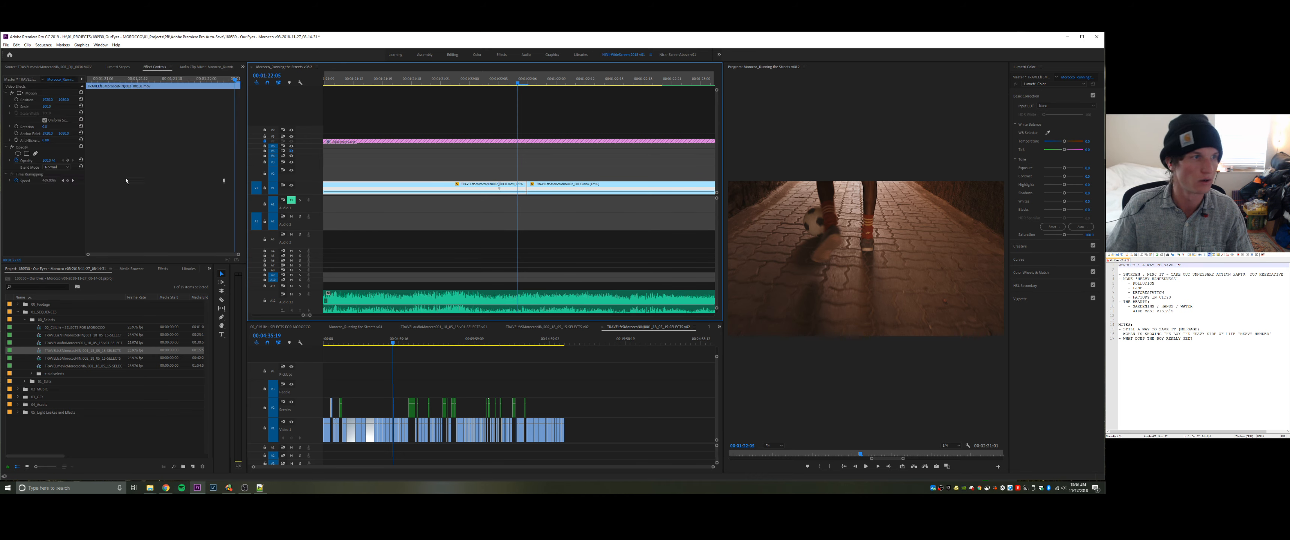
mouse_move(224, 181)
left_mouse_down()
mouse_move(182, 182)
mouse_move(208, 183)
left_mouse_up()
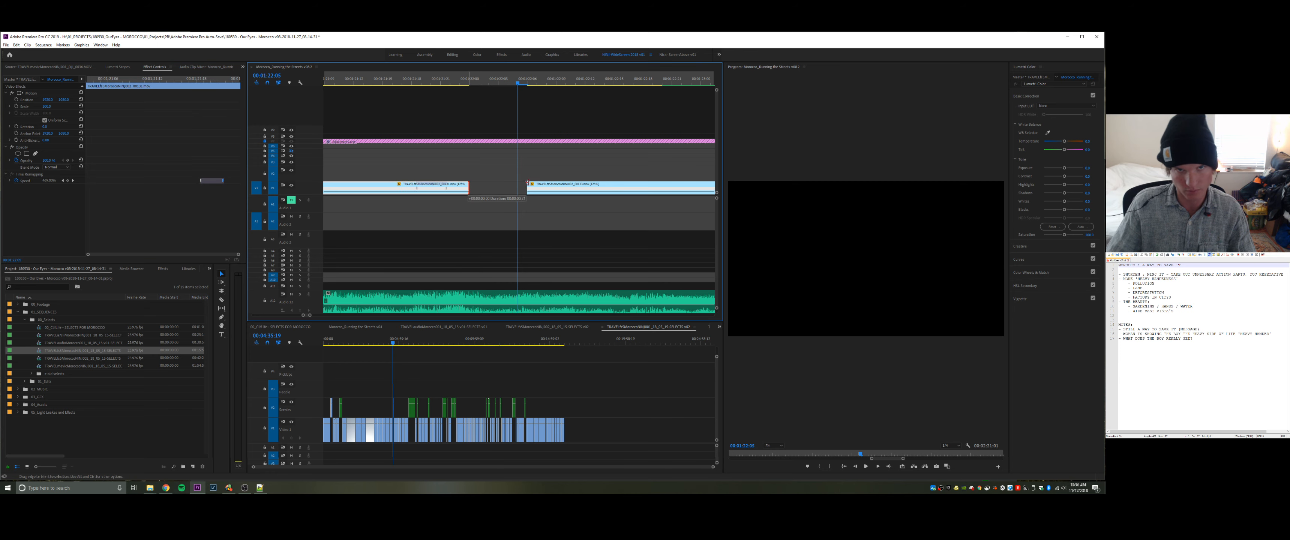
left_click_drag(472, 187, 527, 186)
- Step frame by frame through the football-feet clip to examine its gradual speed ramp
left_click(373, 82)
key("Right")
key("Right")
key("Right")
key("Right")
key("Right")
key("Right")
key("Right")
key("Right")
key("Right")
key("Right")
key("Right")
key("Right")
key("Right")
key("Right")
key("Right")
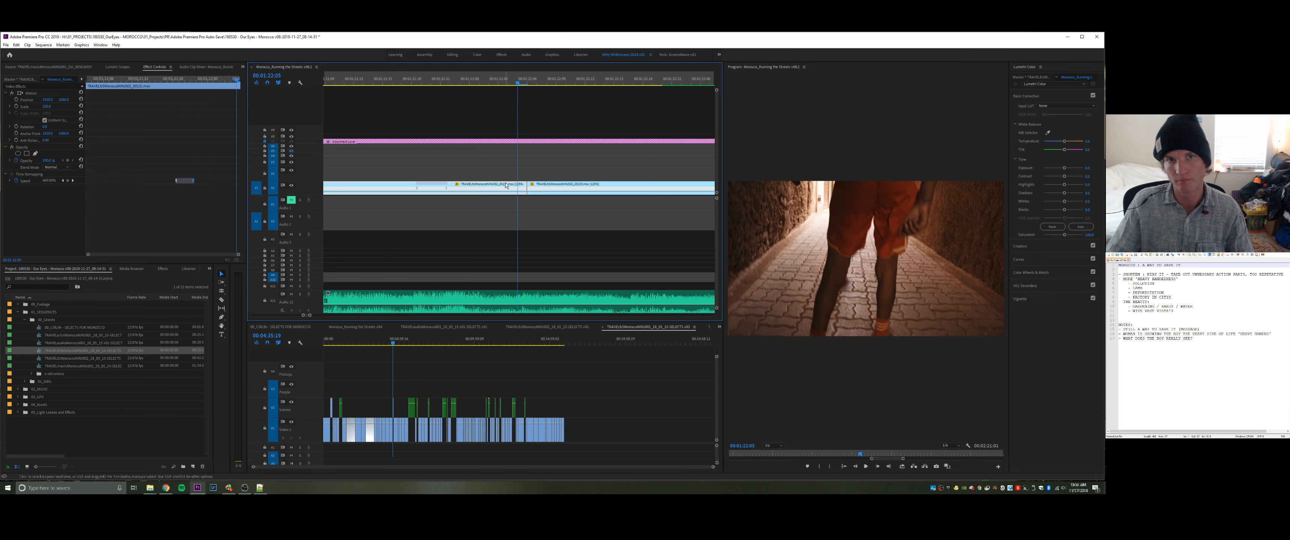
- Widen the speed ramp on the football-feet clip and play the result from the clip's start
left_click(386, 81)
key("minus")
key("minus")
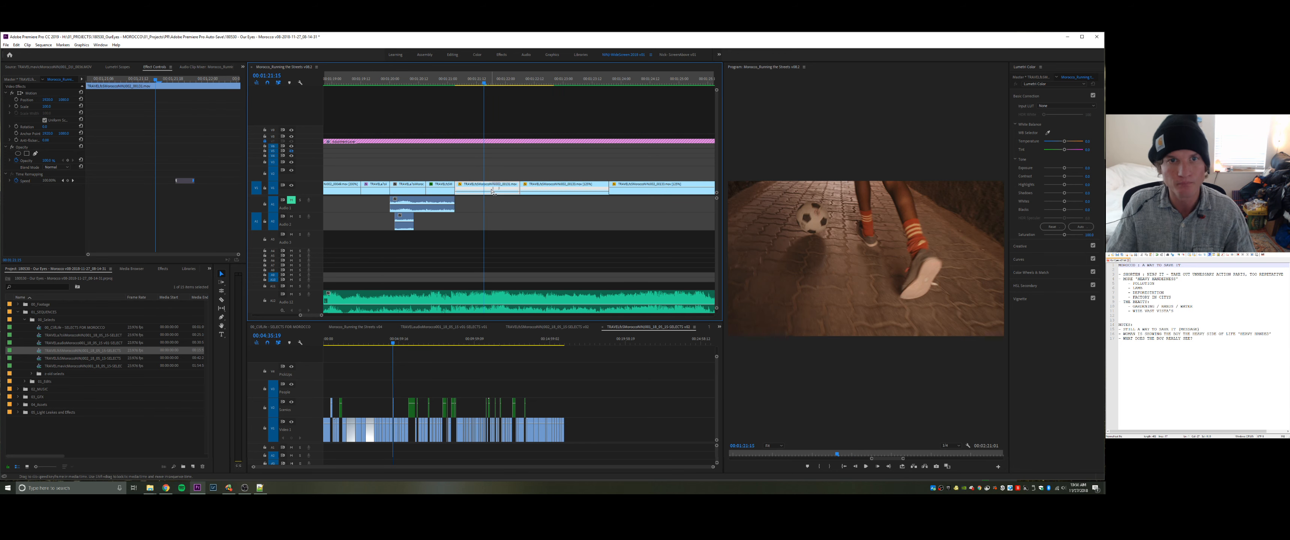
left_click_drag(493, 191, 521, 186)
left_click(448, 78)
key("space")
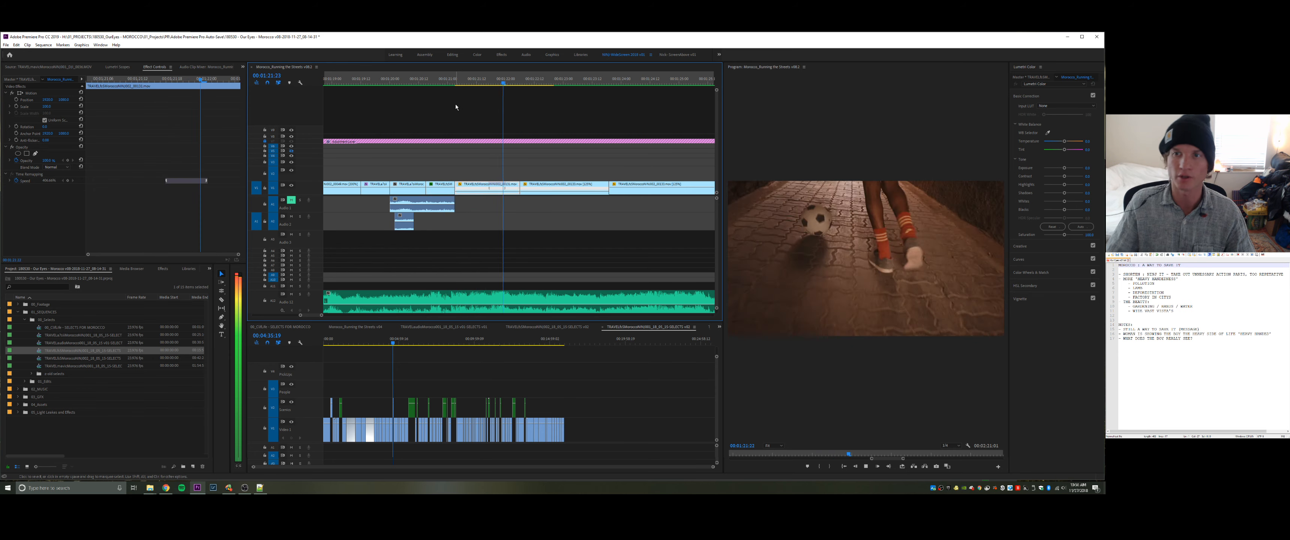
key("space")
left_click(469, 77)
key("space")
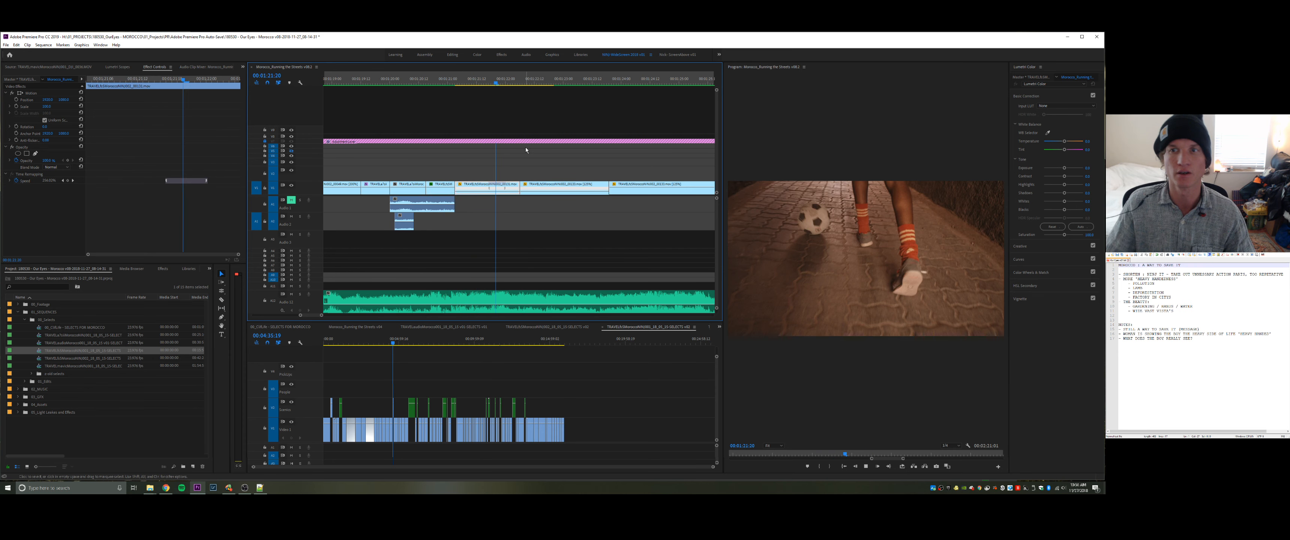
- Shift the football-feet clip's speed ramp later, closer to the cut, and play through the following football shots
left_click_drag(492, 191, 510, 191)
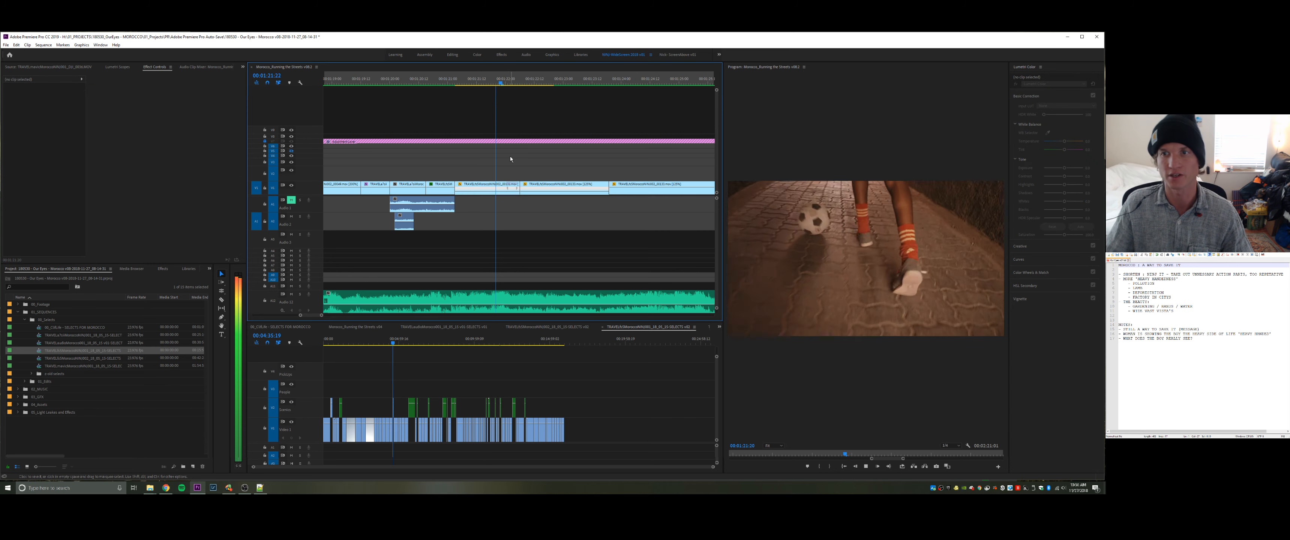
key("space")
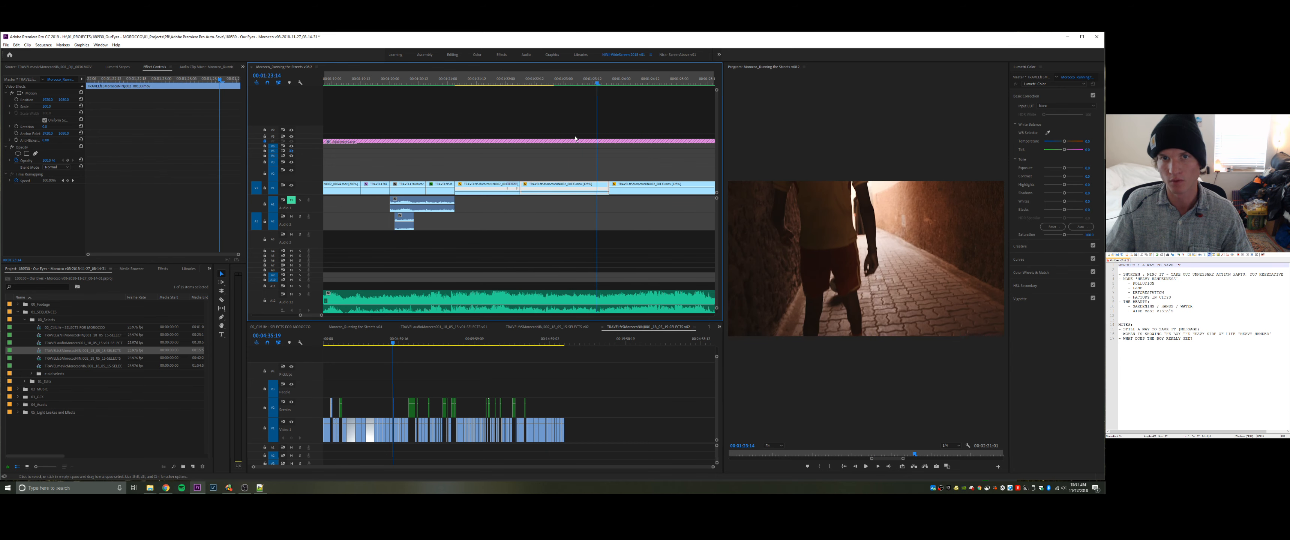
key("space")
key("space")
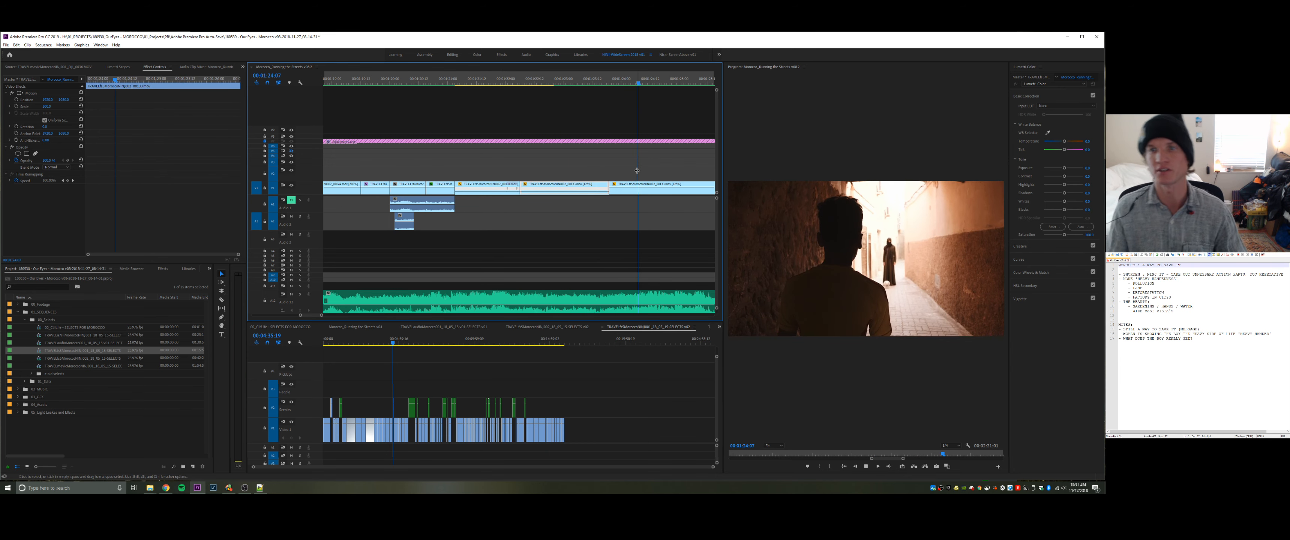
- Play the second football shot to find its ramp point and display its Time Remapping Speed line on the timeline
left_click_drag(631, 81, 573, 83)
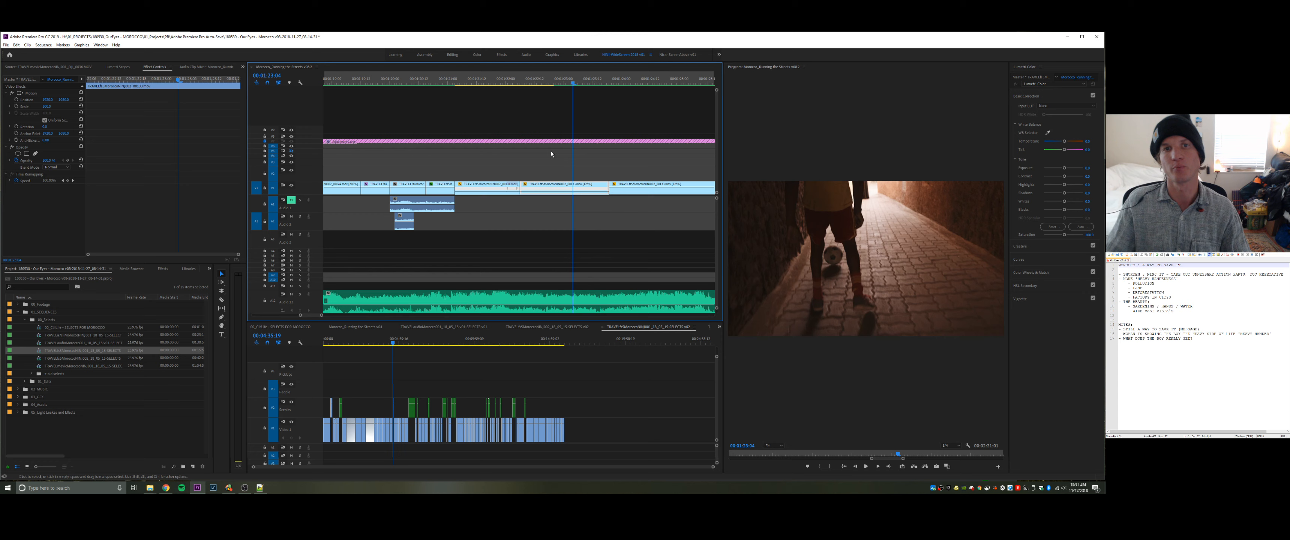
key("space")
key("space")
left_click(526, 183)
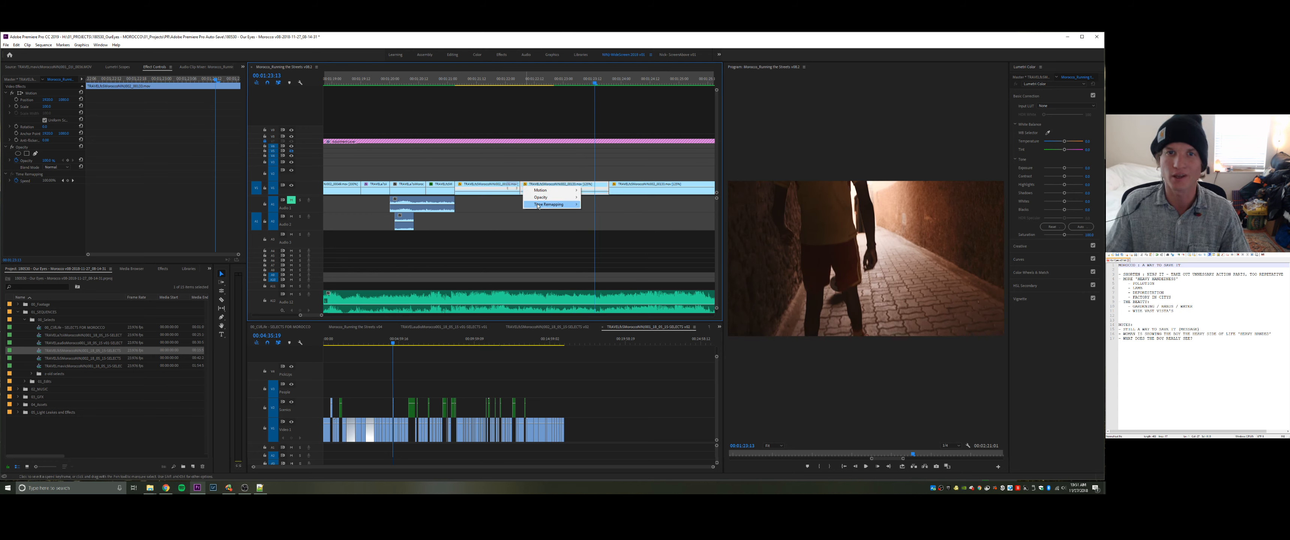
mouse_move(537, 204)
left_click(588, 204)
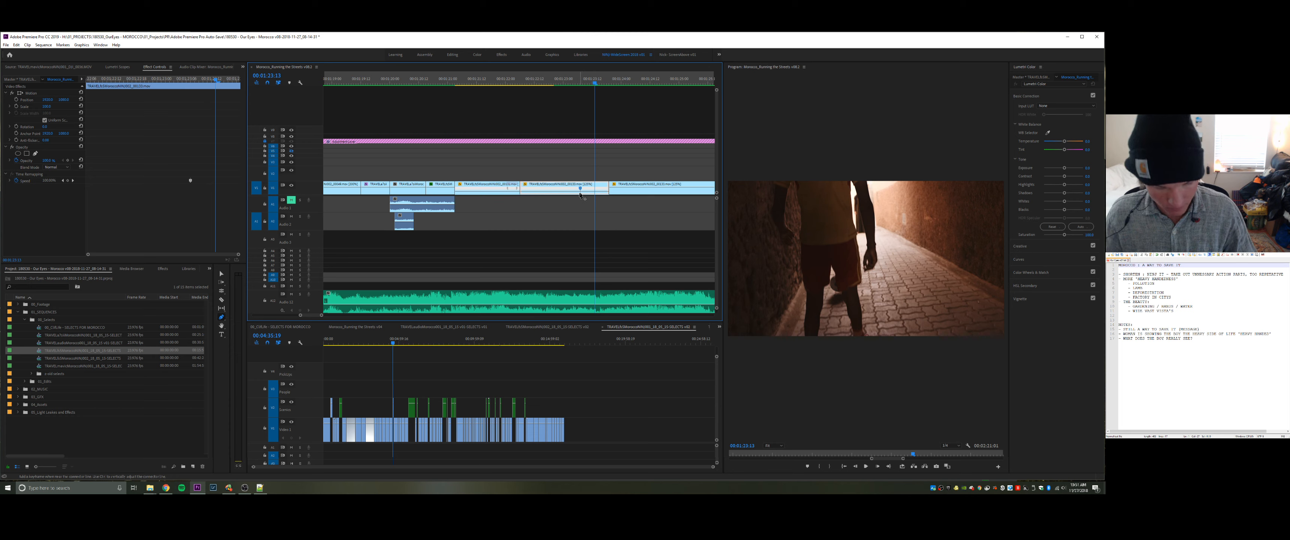
- Ramp up the speed near the end of the second football shot with a split speed keyframe and play the result
left_click_drag(583, 191, 612, 183)
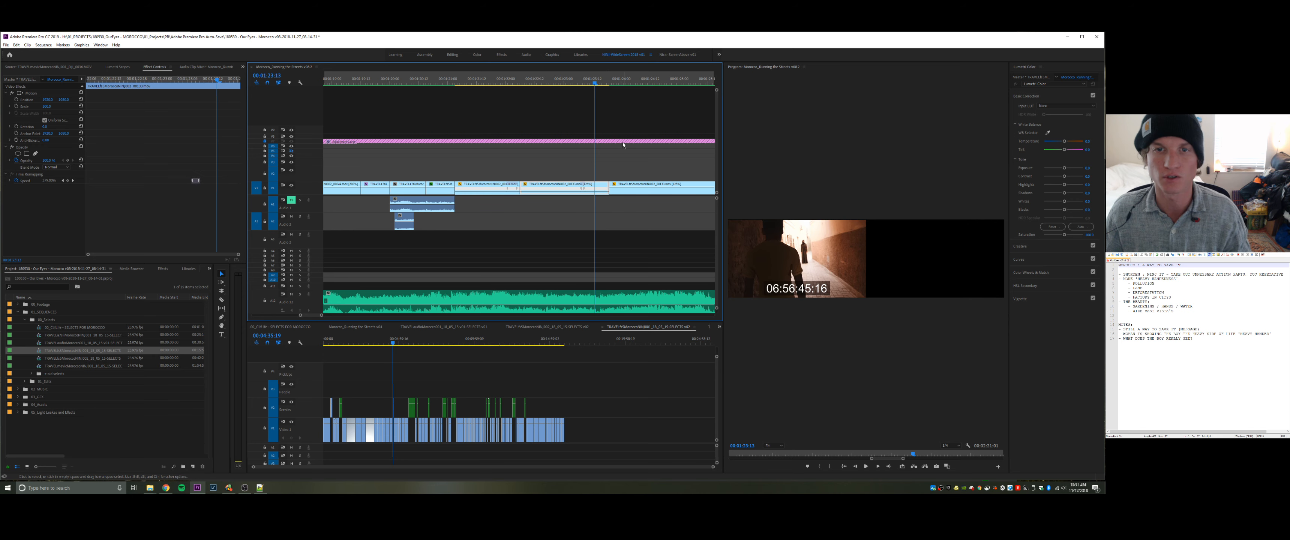
left_click(572, 84)
key("space")
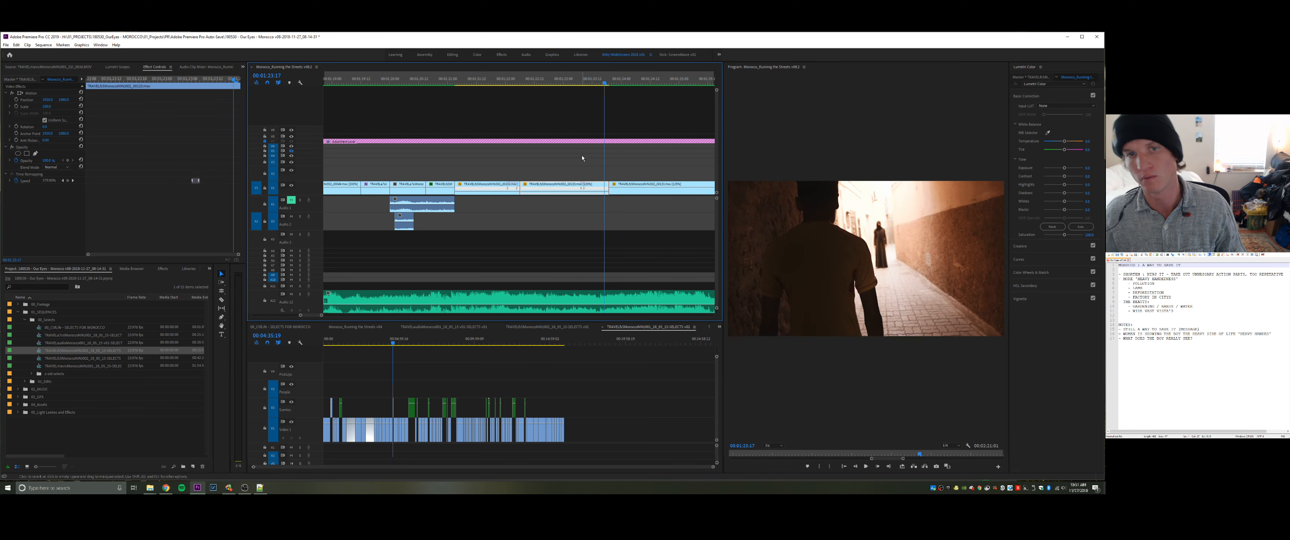
left_click(576, 80)
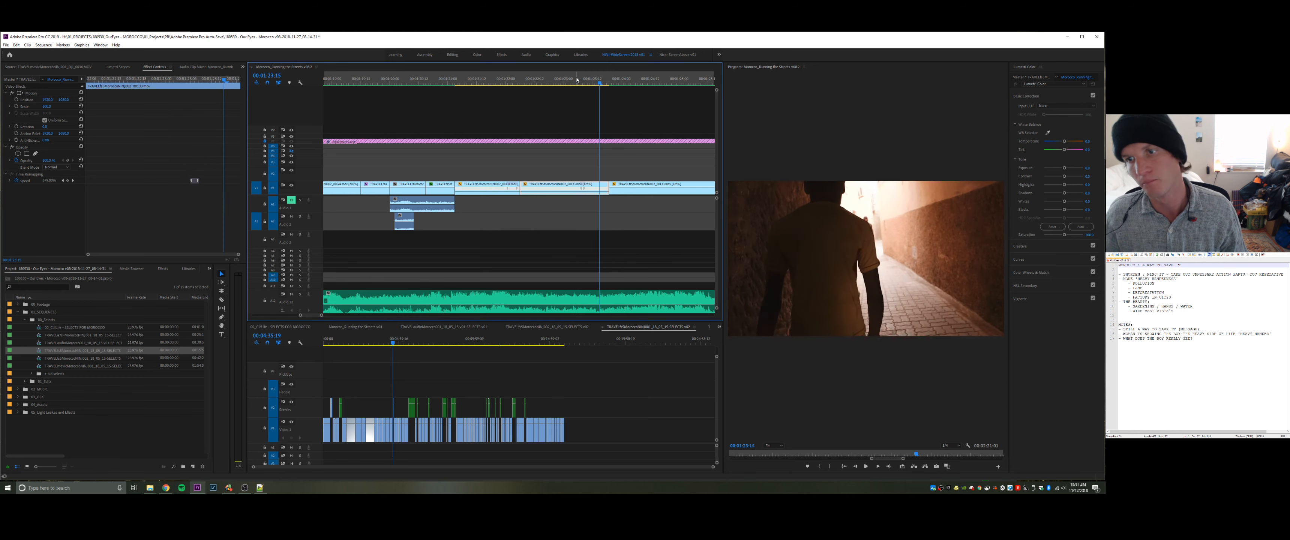
- Replay the speed ramp at the end of the second football shot several times and examine its transition into the next shot
key("space")
key("space")
left_click(578, 81)
key("space")
key("space")
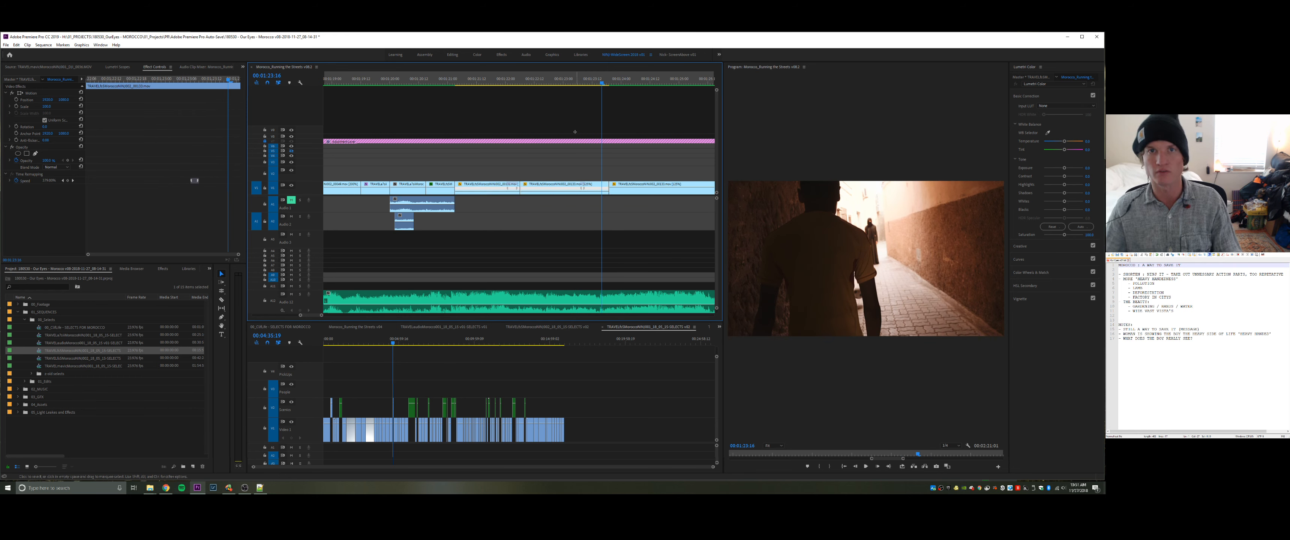
left_click(556, 81)
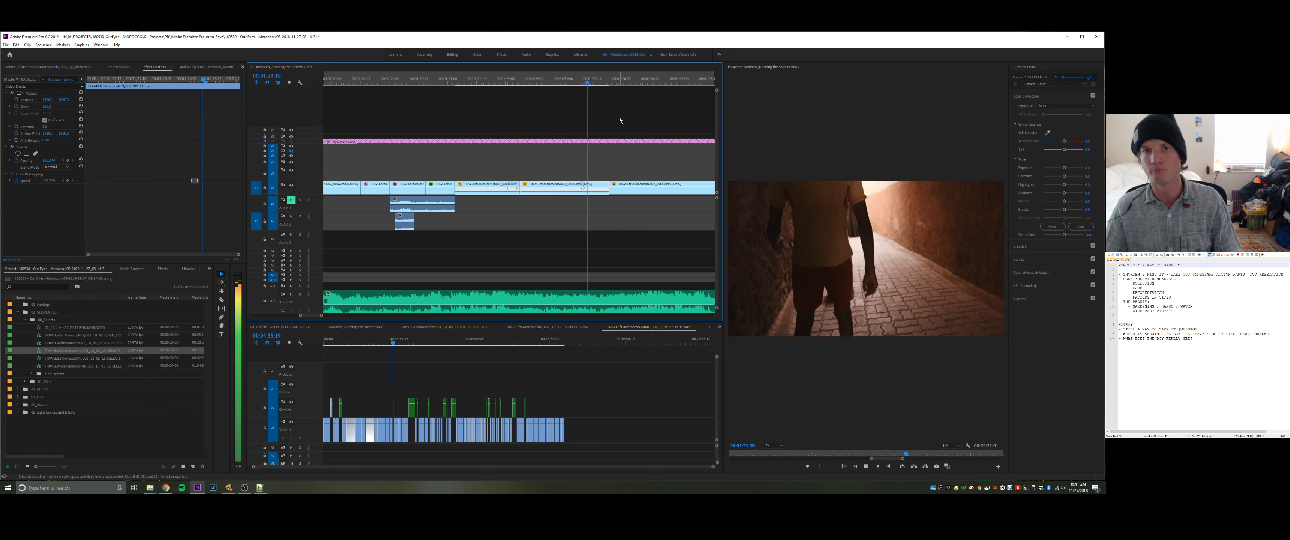
key("space")
left_click(597, 81)
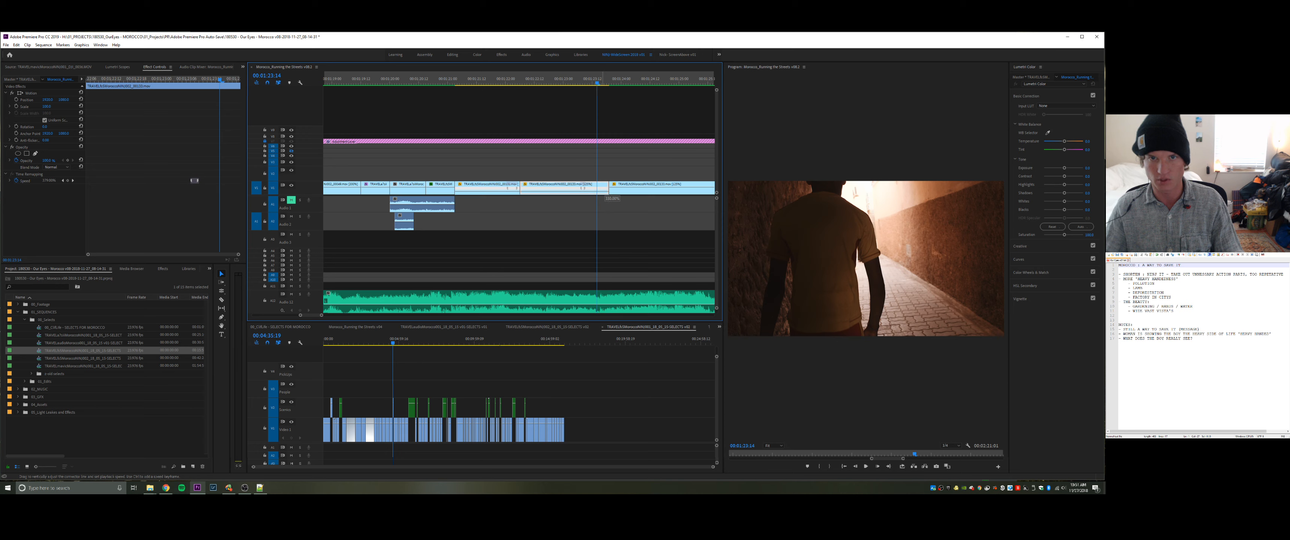
- Make the second football shot start earlier on the timeline while still ending at the following cut, and review its speed ramp
mouse_move(608, 191)
left_mouse_down()
mouse_move(571, 191)
mouse_move(609, 186)
left_mouse_up()
key("ctrl+z")
left_click(562, 82)
key("space")
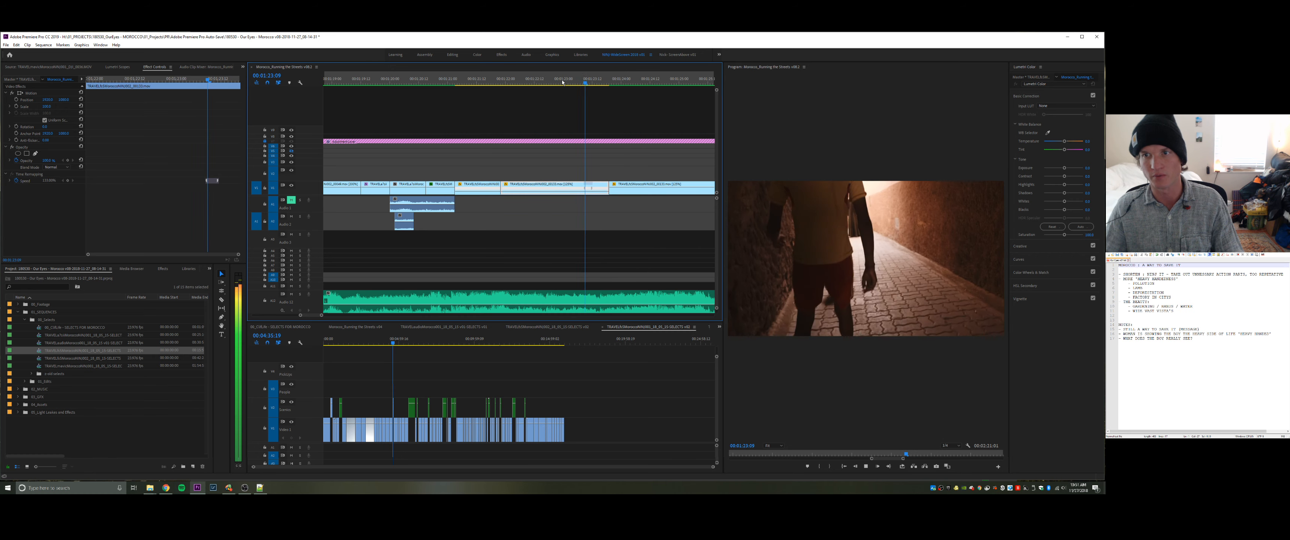
key("space")
left_click(568, 83)
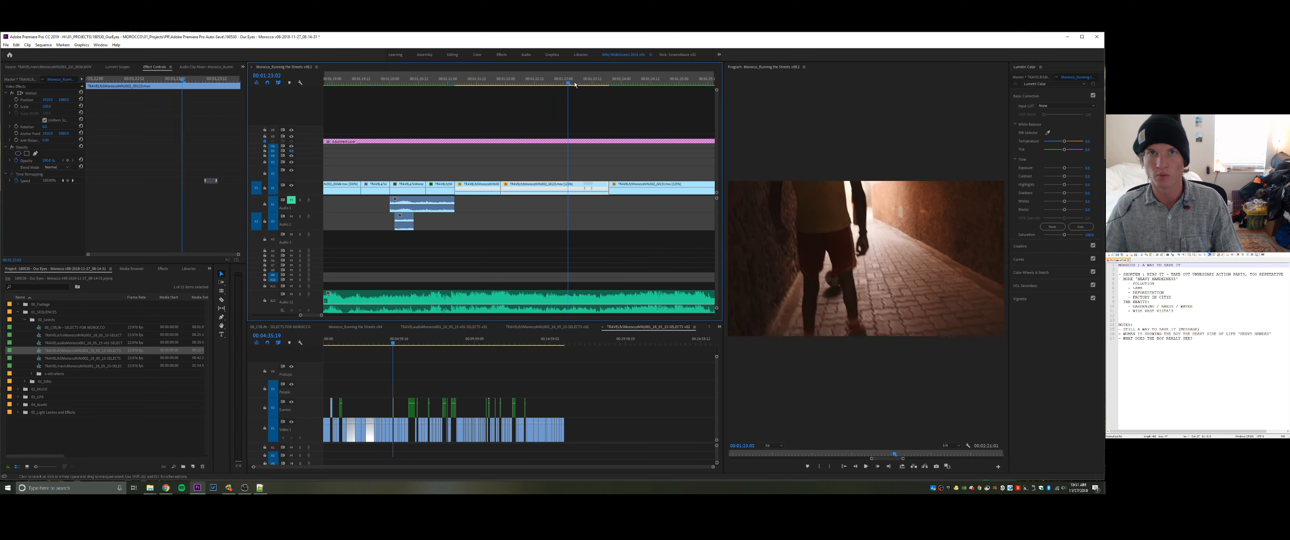
mouse_move(575, 84)
left_mouse_down()
mouse_move(620, 84)
mouse_move(590, 95)
left_mouse_up()
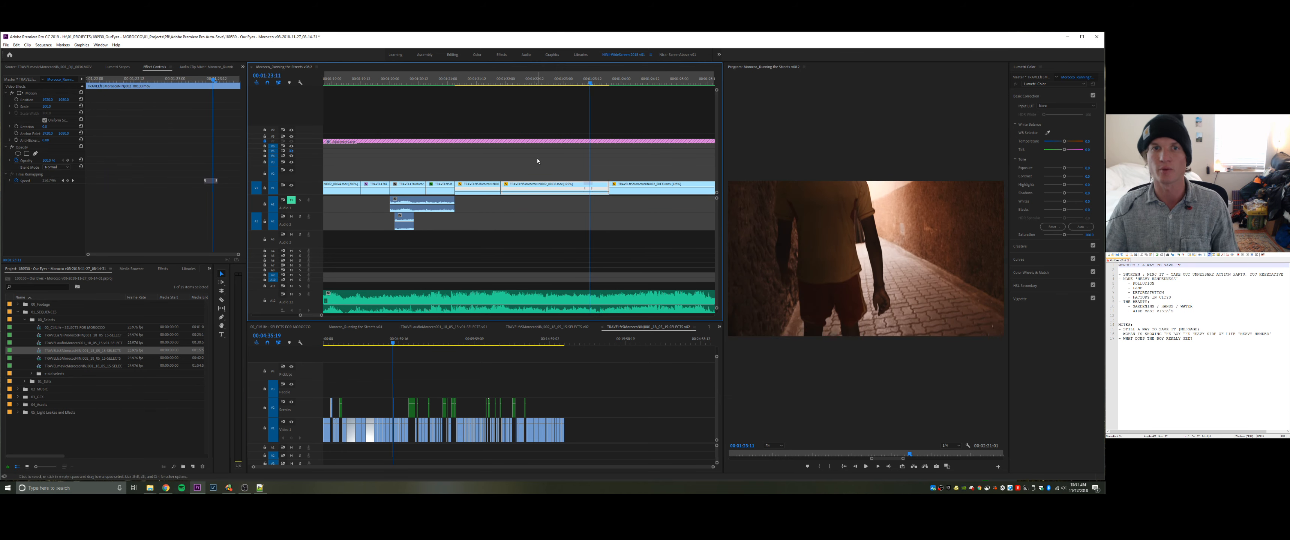
- Reveal the second football shot's source clip in the project and copy its file name
right_click(541, 191)
left_click(496, 153)
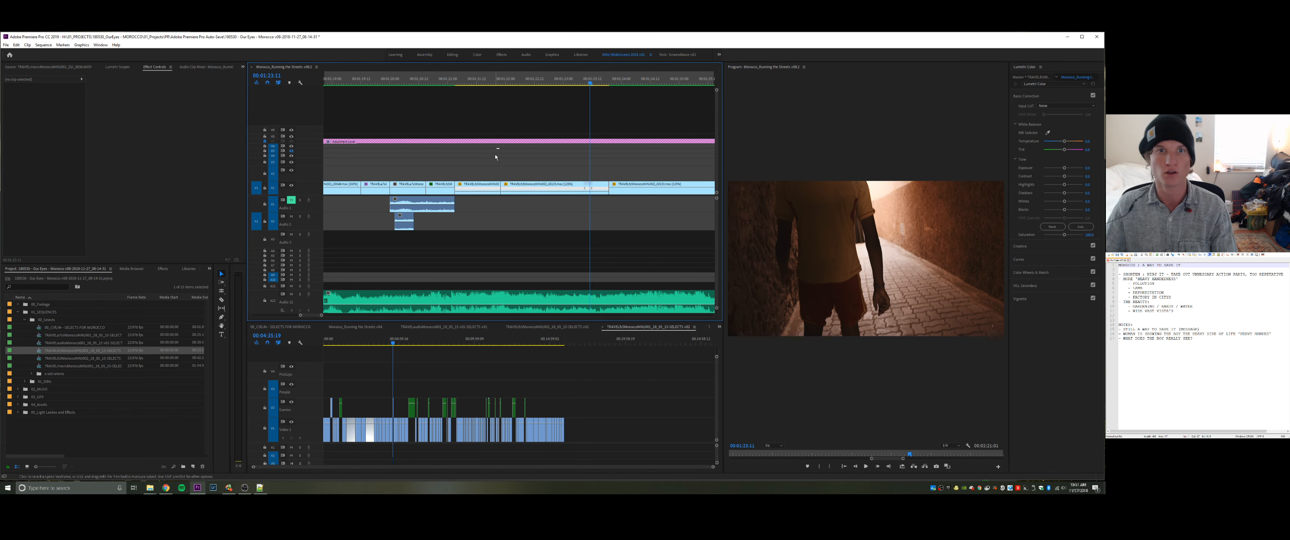
right_click(518, 186)
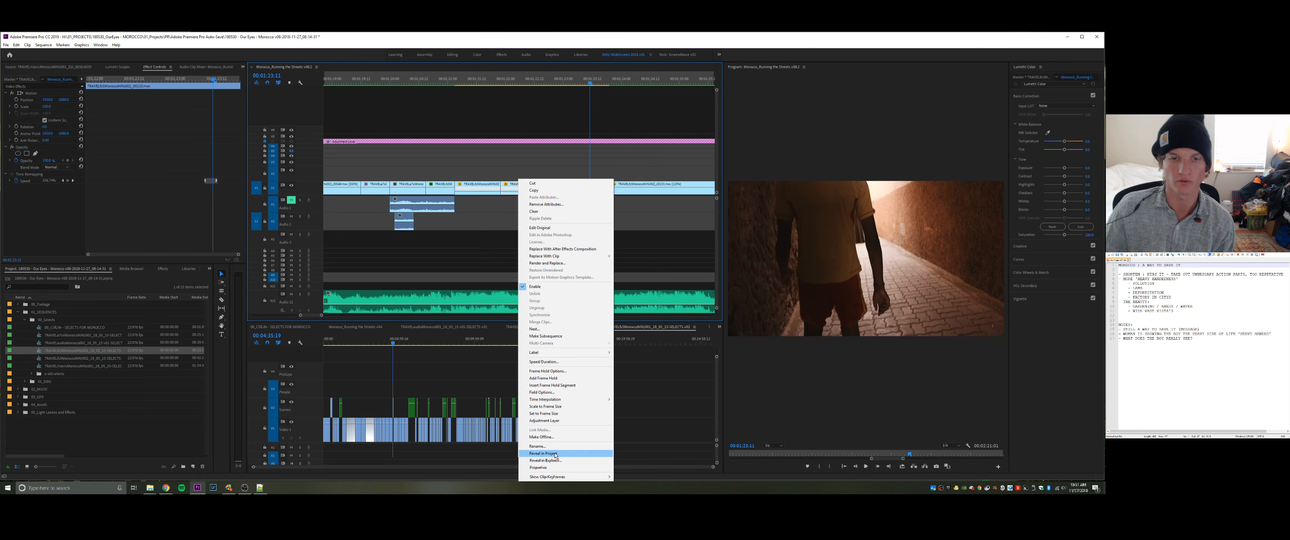
left_click(543, 453)
left_click(76, 442)
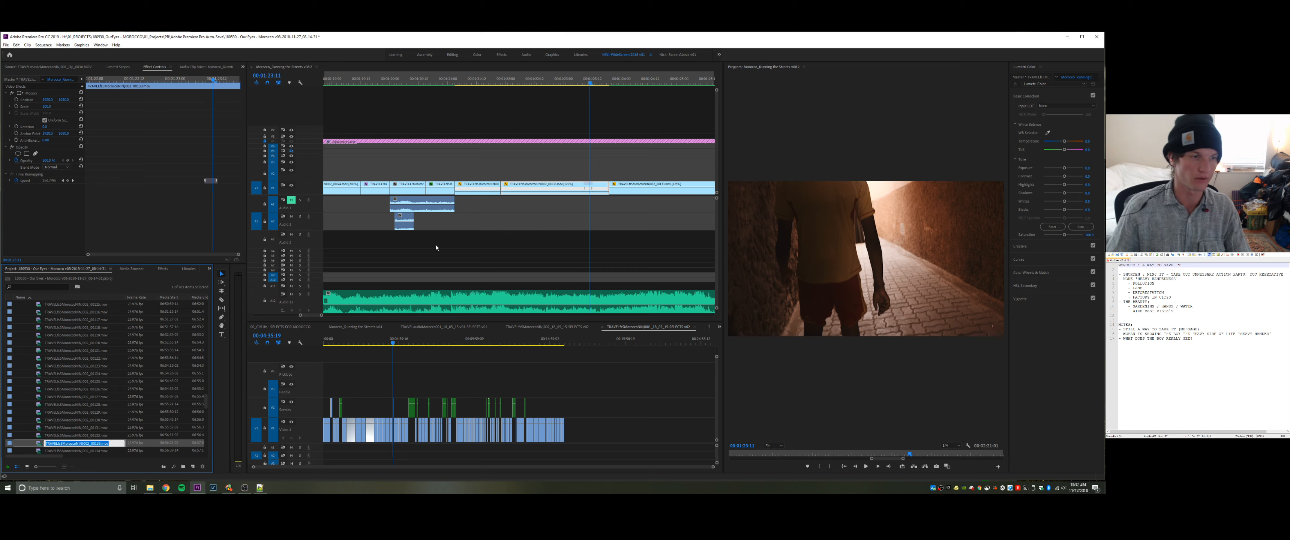
left_click(563, 225)
- Nest the second football shot into its own sequence named after the source clip
right_click(549, 187)
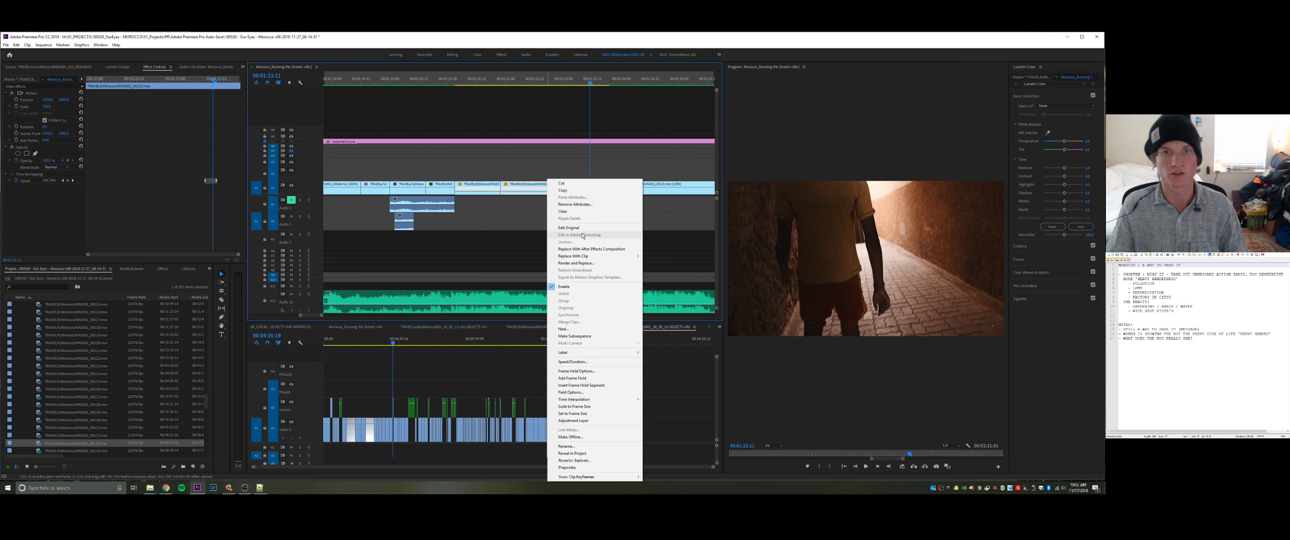
left_click(575, 330)
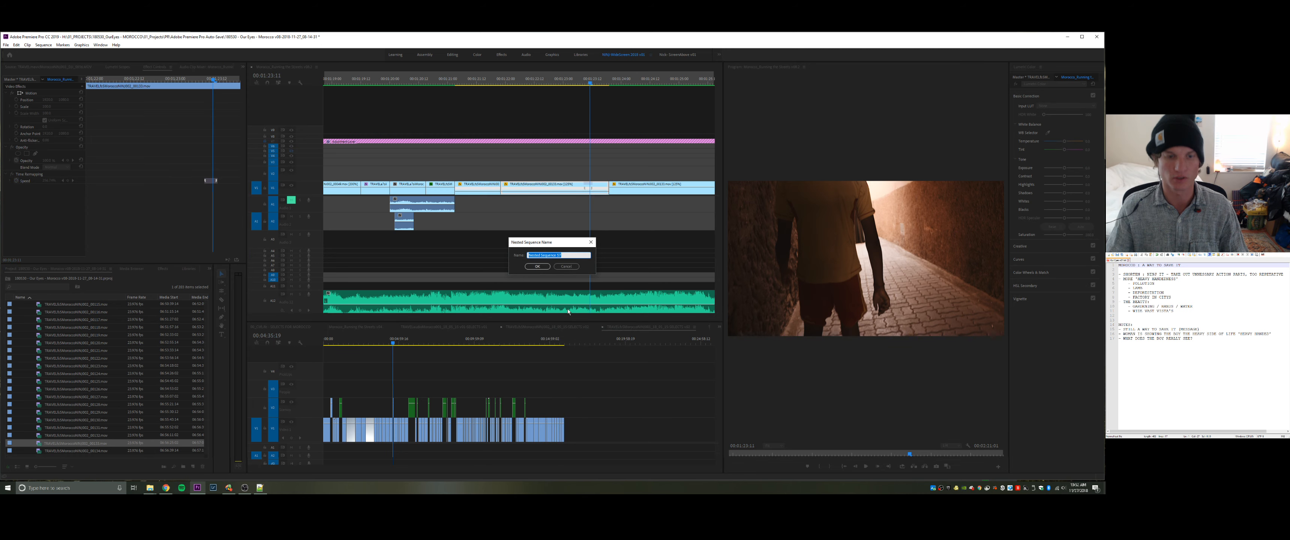
key("Return")
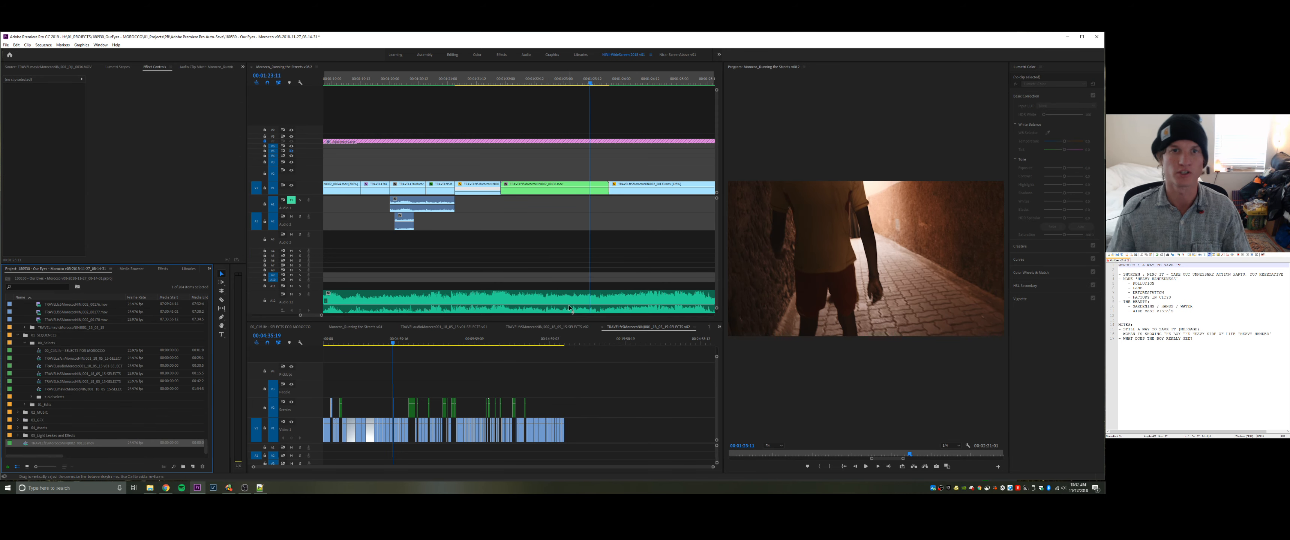
- Apply the Warp Stabilizer effect to the nested second football shot and start its background analysis
mouse_move(575, 80)
left_mouse_down()
mouse_move(527, 81)
mouse_move(620, 78)
mouse_move(522, 103)
mouse_move(578, 98)
left_mouse_up()
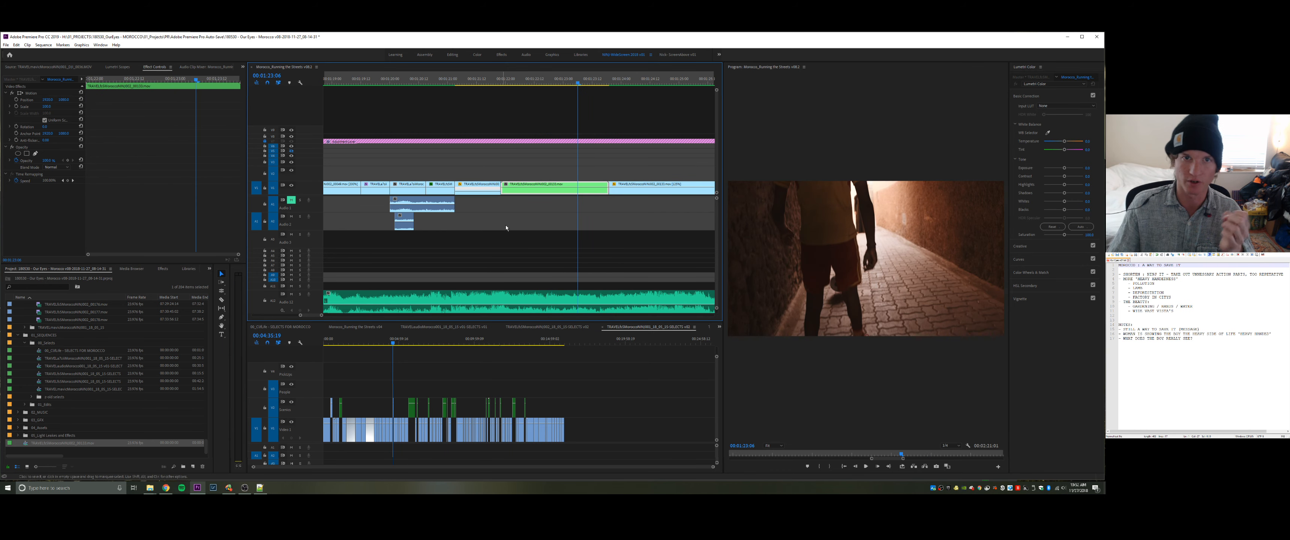
left_click(162, 268)
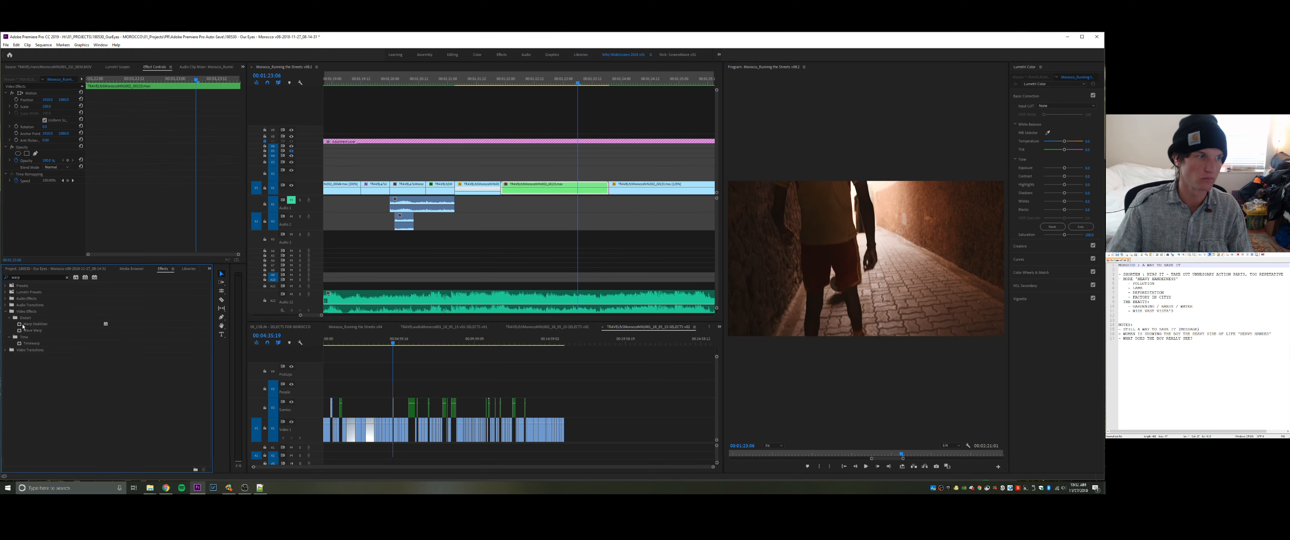
left_click_drag(23, 326, 169, 221)
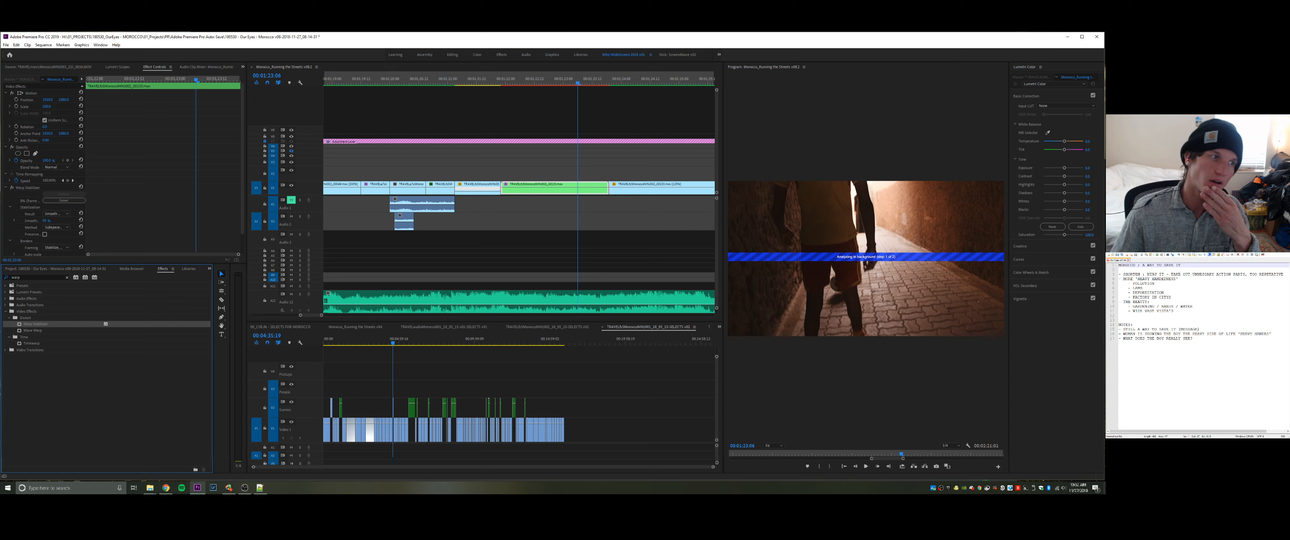
left_click(54, 220)
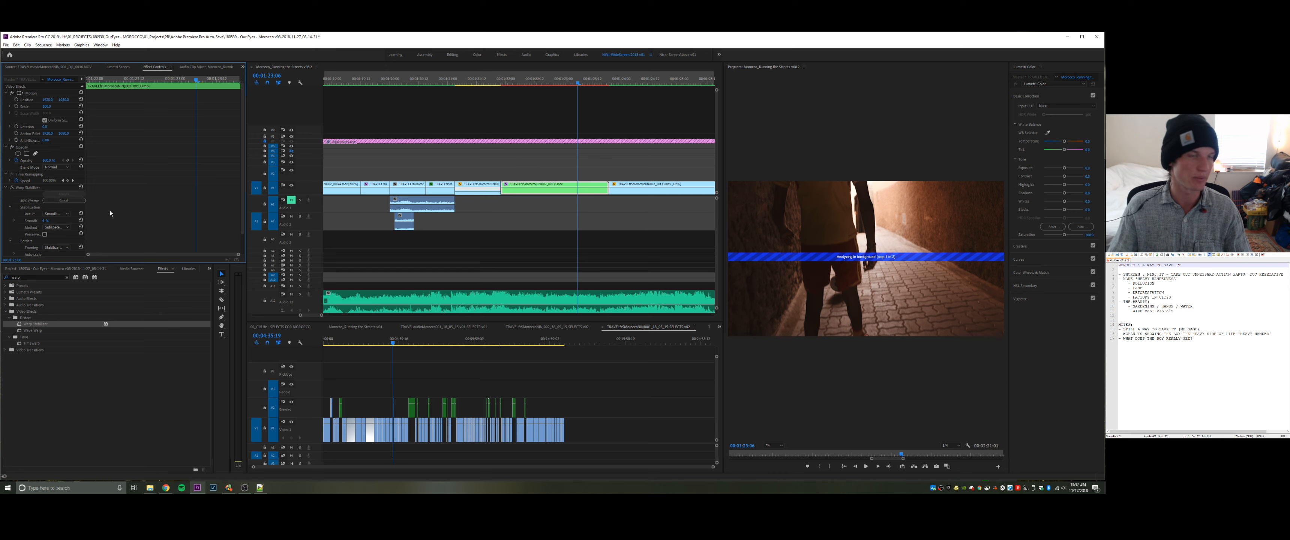
left_click(490, 166)
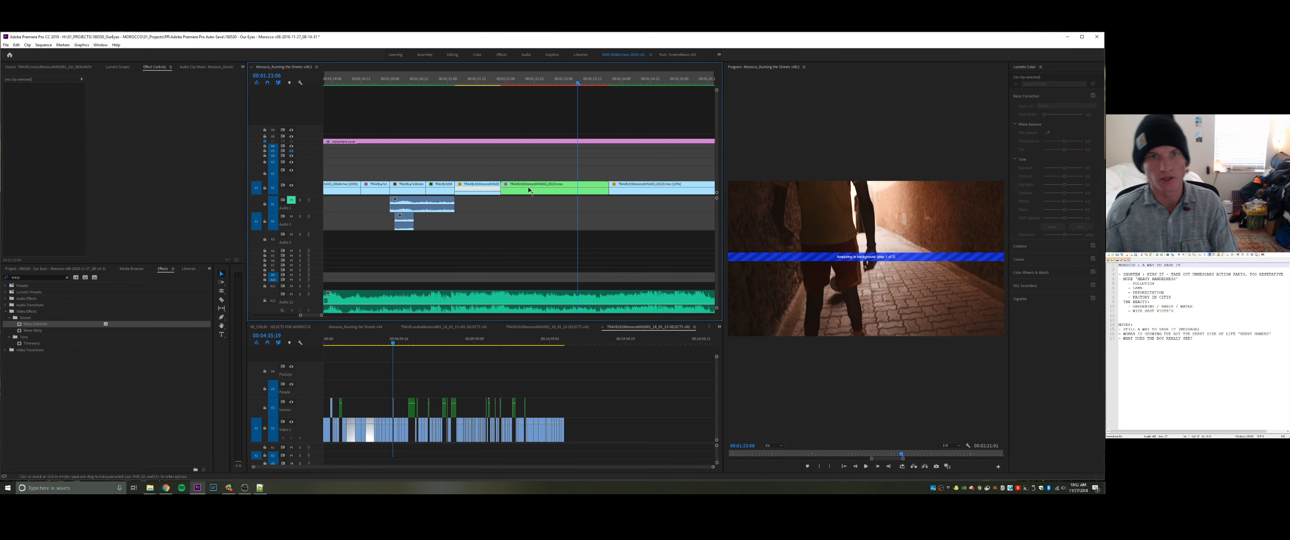
- Save the project and check the Warp Stabilizer's progress on the nested football shot
key("ctrl+s")
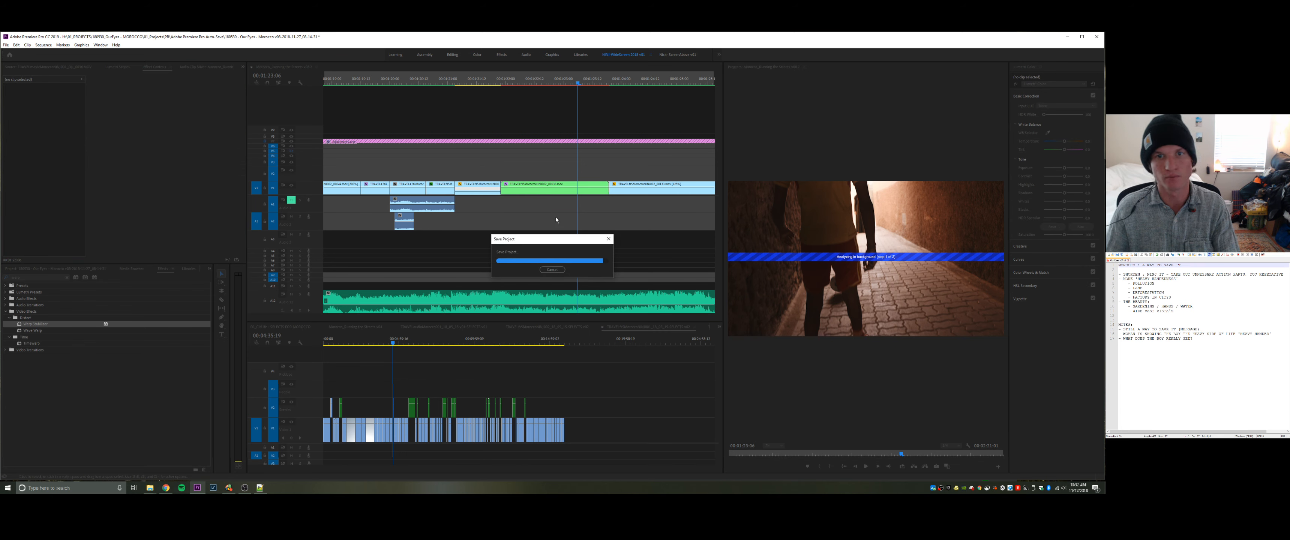
left_click_drag(547, 242, 538, 239)
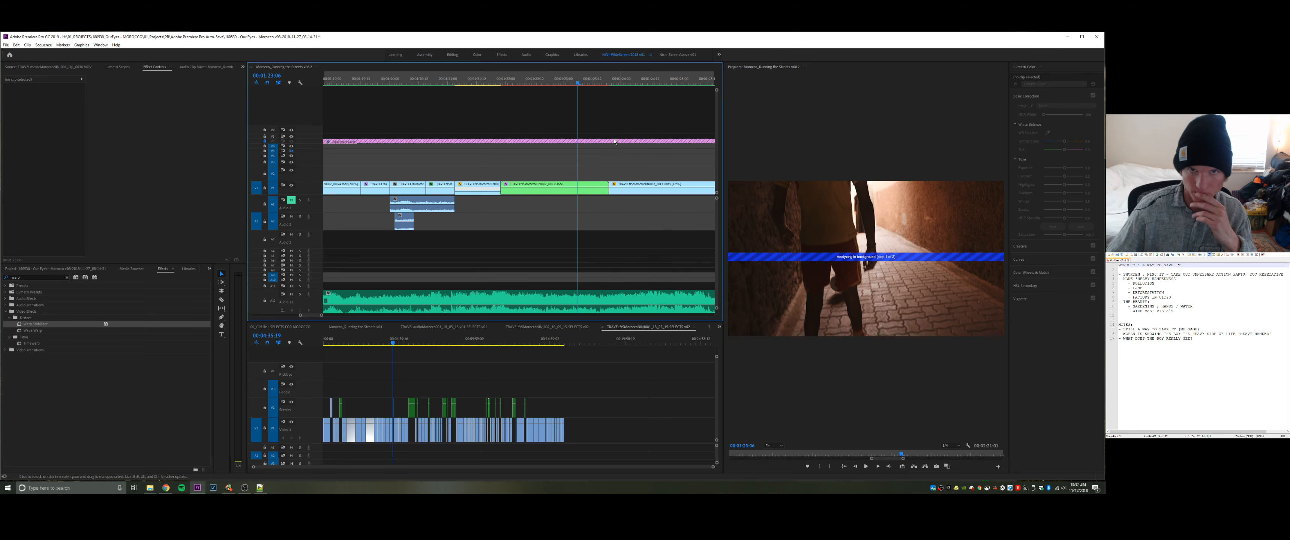
left_click(547, 195)
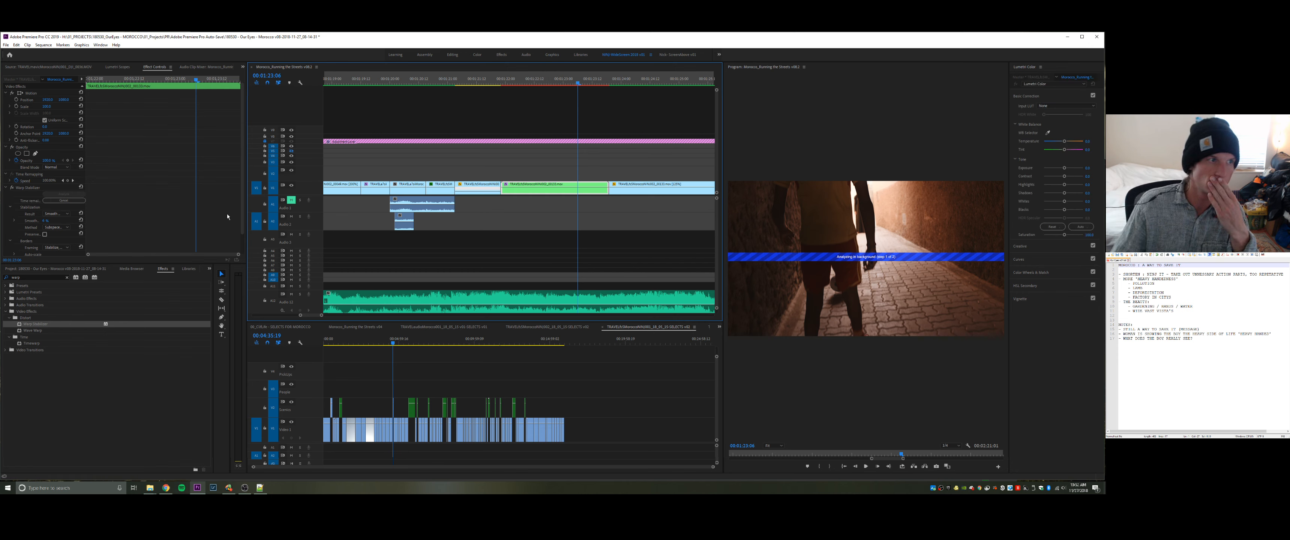
left_click(491, 167)
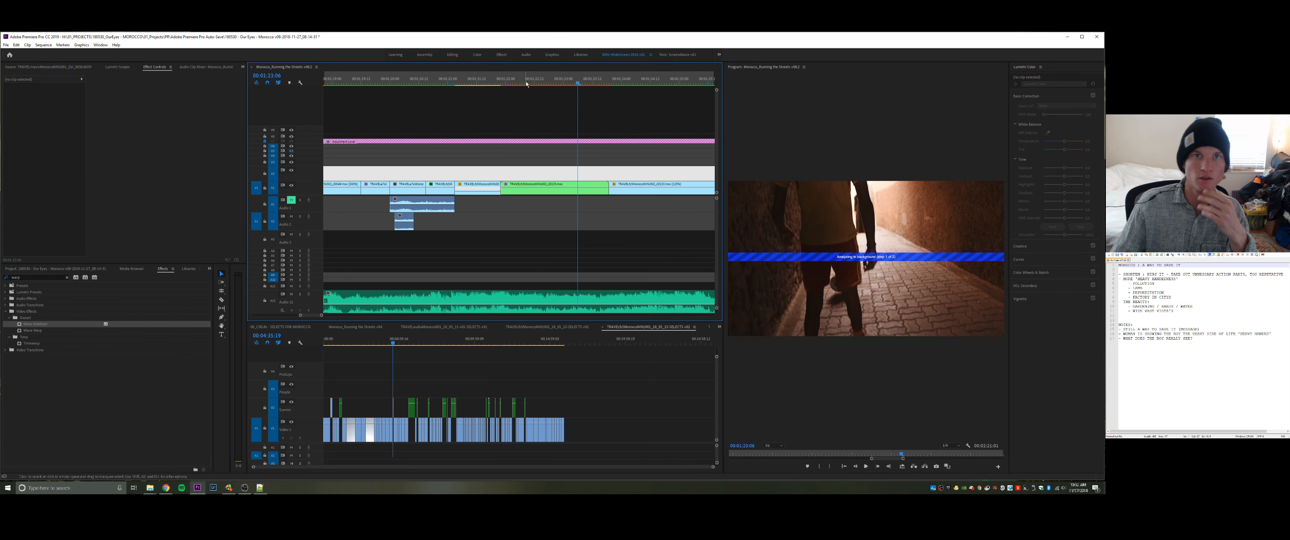
- Play through the football sequence, starting from the preceding craft shots, to examine the stabilized shot in context
left_click_drag(526, 84, 510, 85)
key("minus")
key("minus")
key("minus")
key("space")
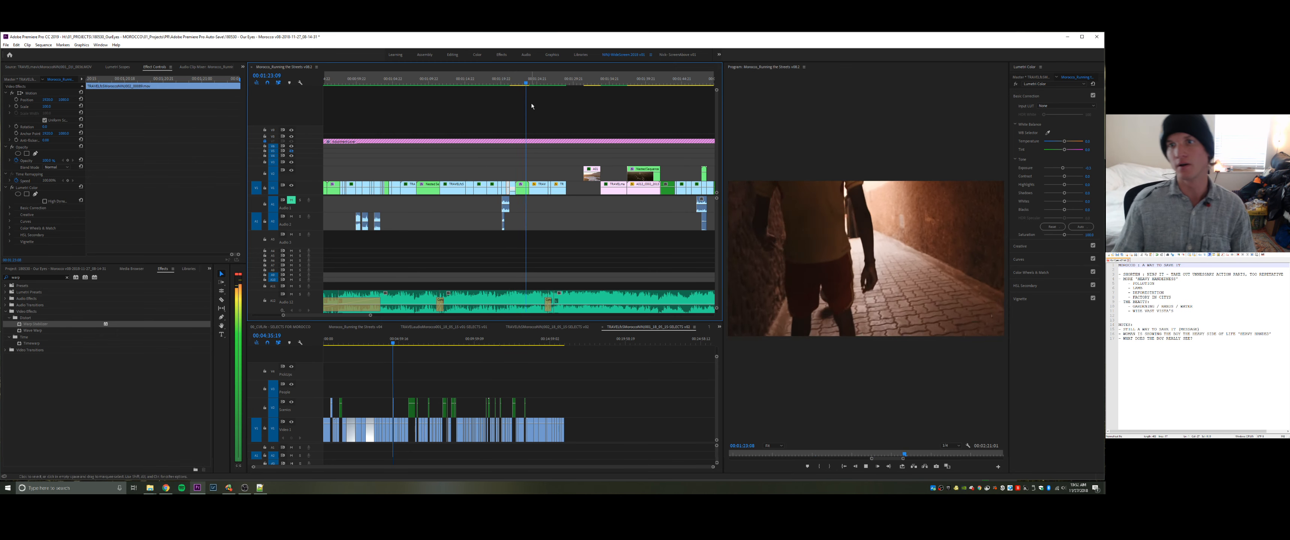
key("space")
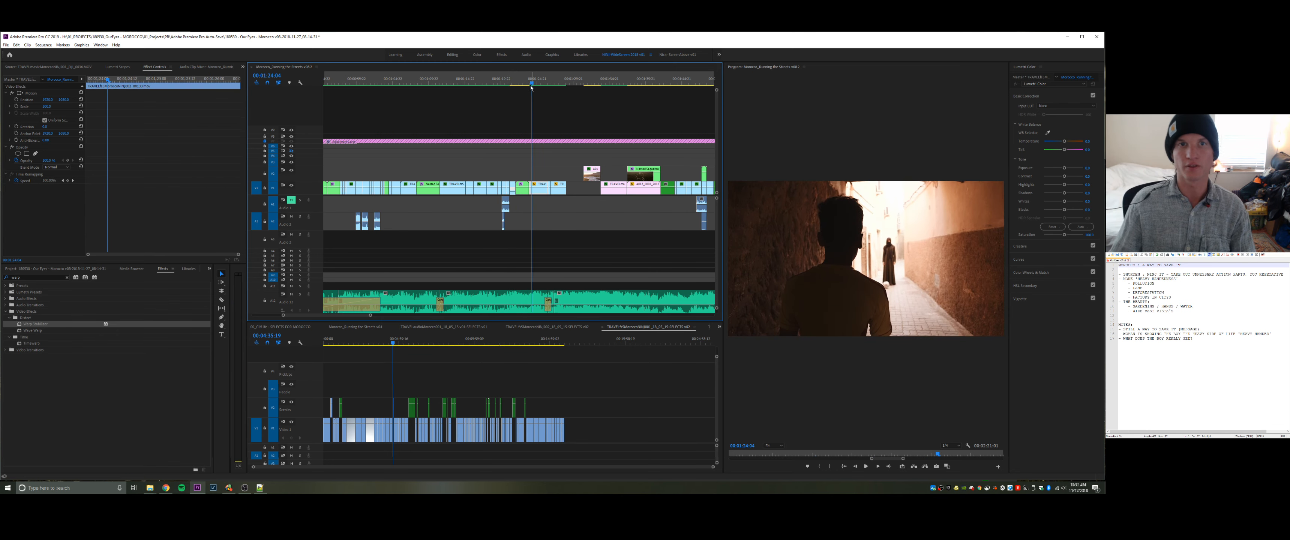
left_click_drag(529, 84, 499, 96)
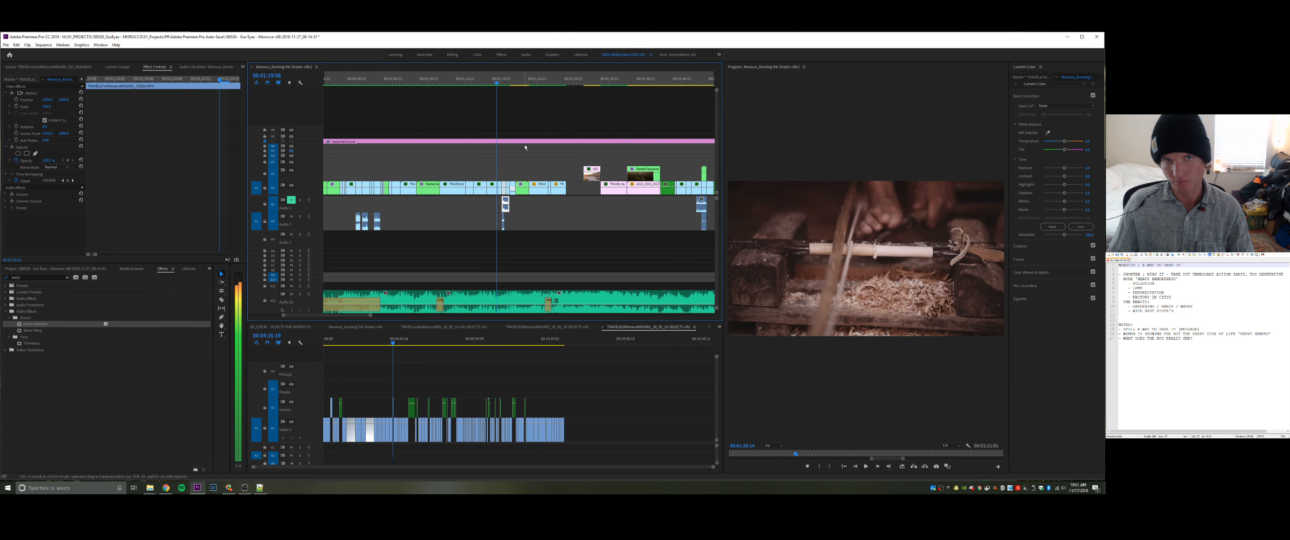
key("space")
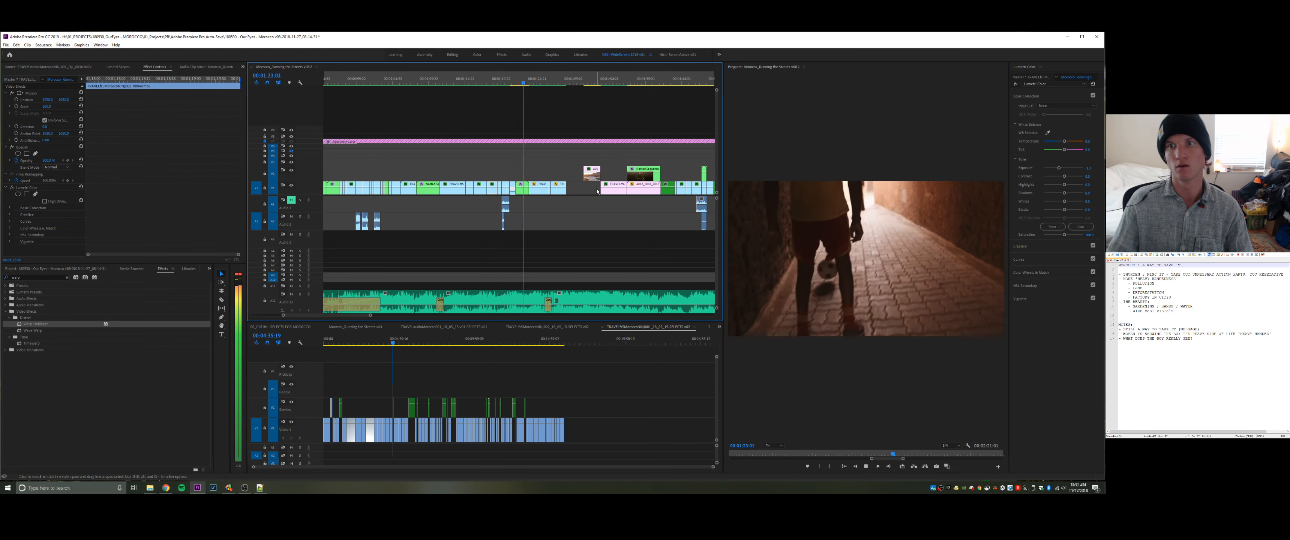
key("space")
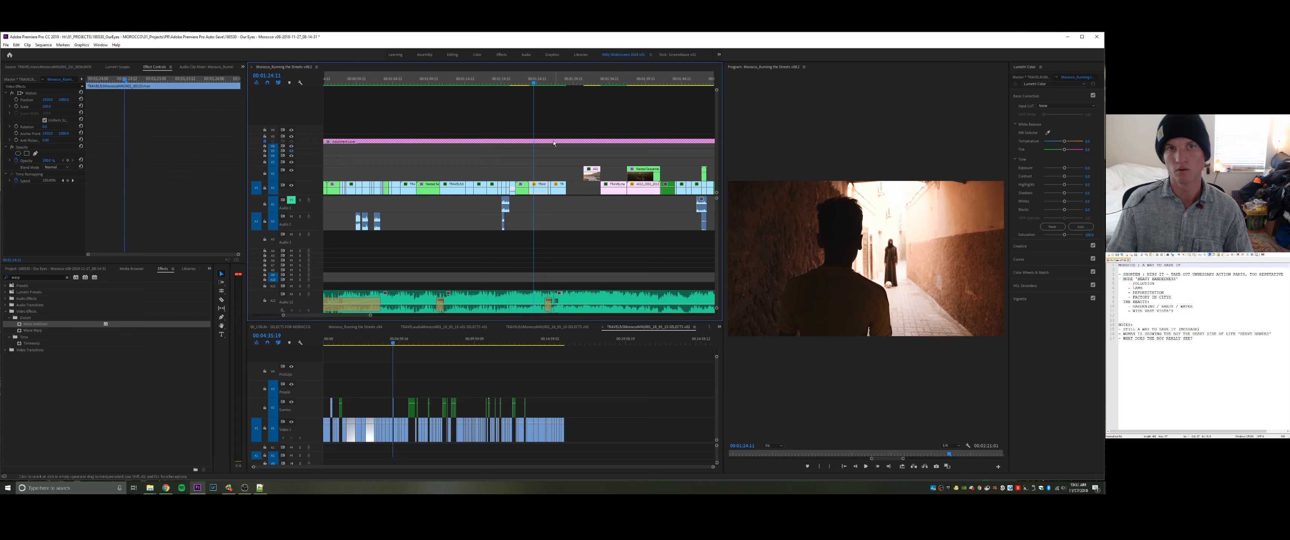
- Undo the Warp Stabilizer and the nesting of the second football shot
left_click(524, 84)
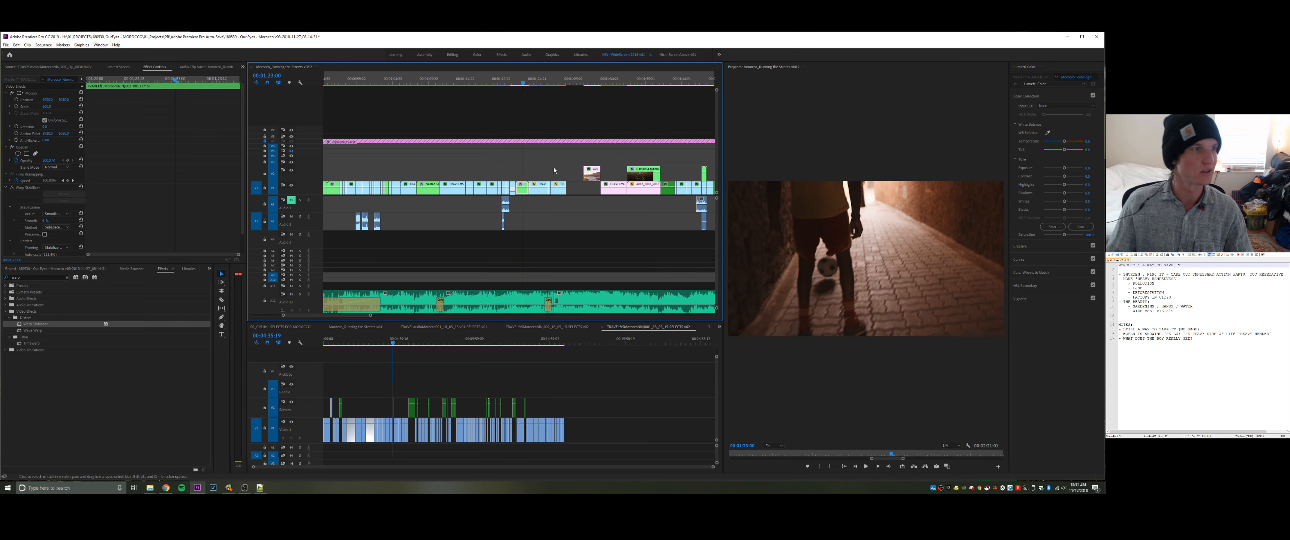
key("equal")
key("equal")
key("equal")
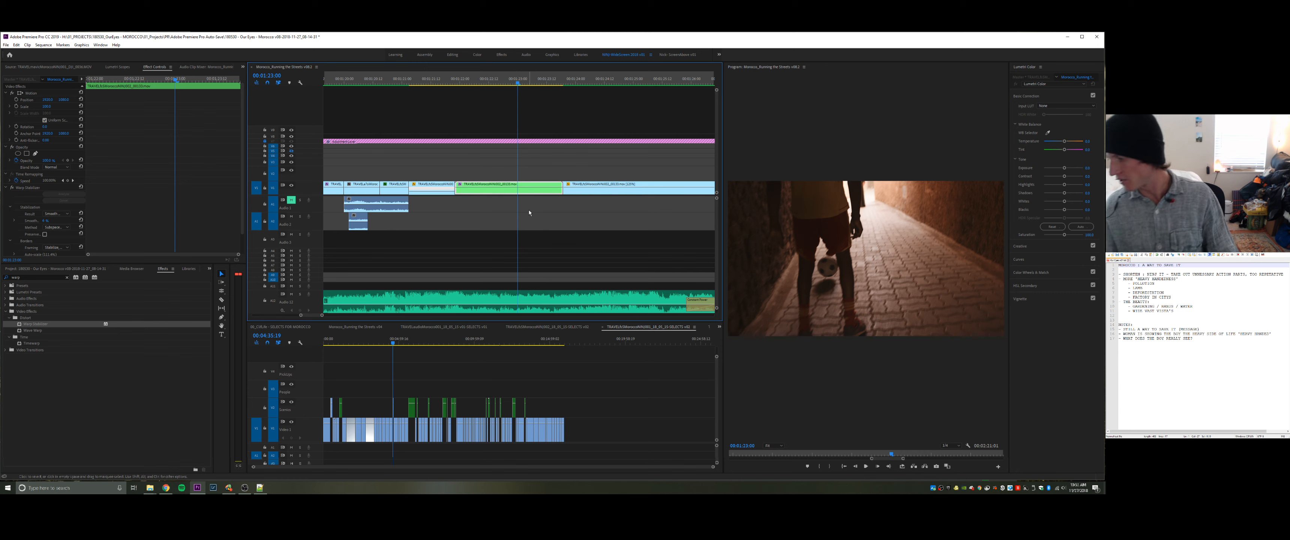
left_click(522, 172)
left_click(545, 191)
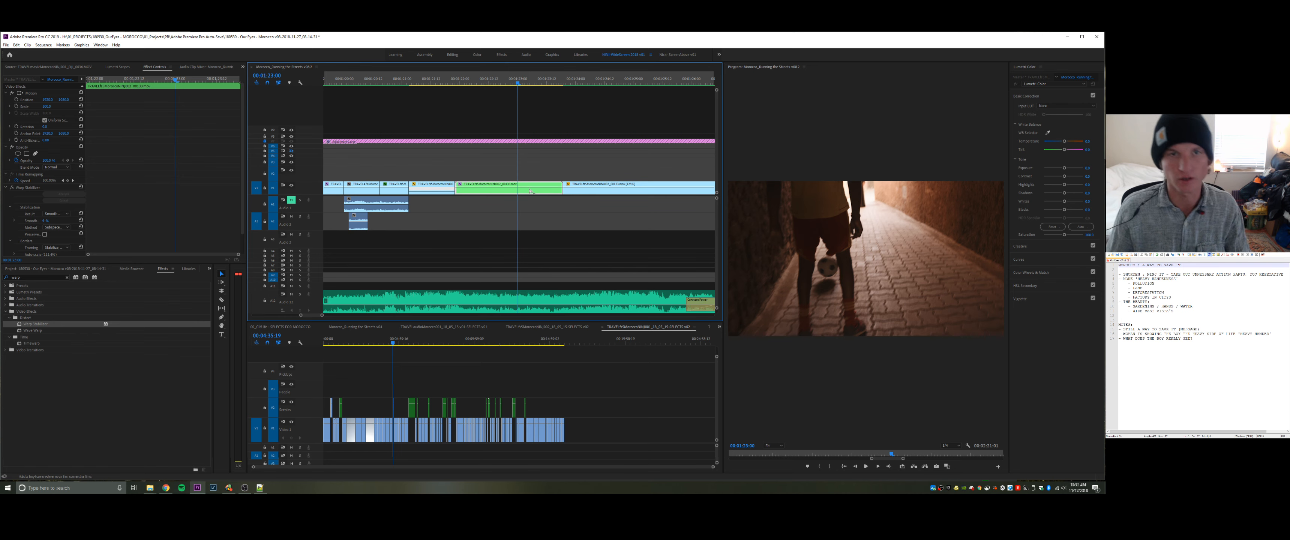
key("ctrl+z")
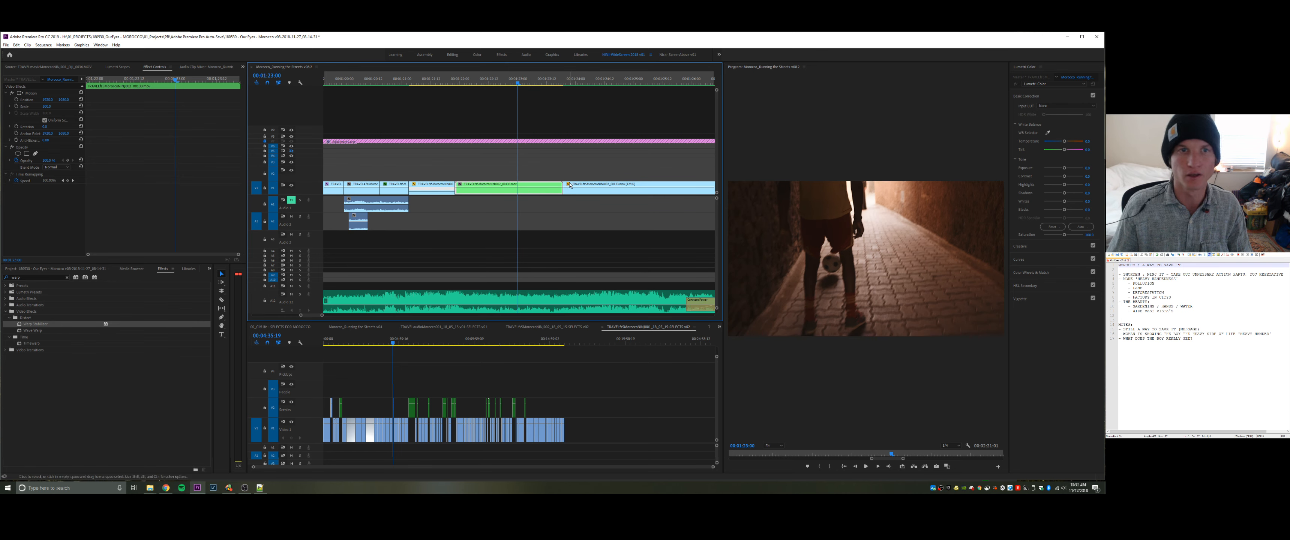
key("ctrl+z")
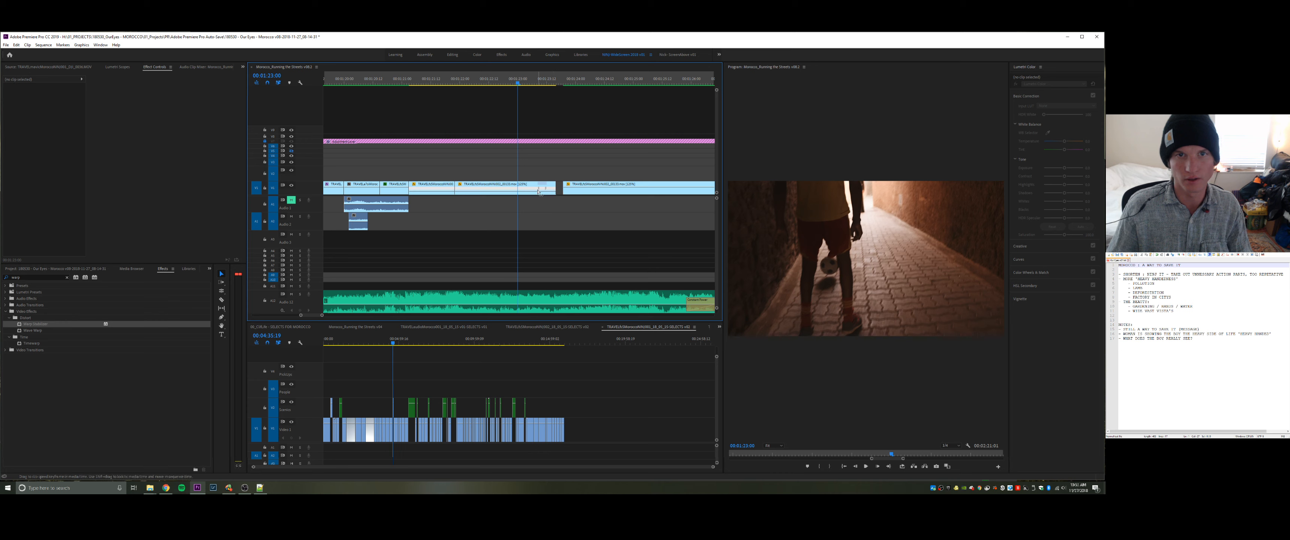
- Widen the split speed keyframe near the end of the second football shot for a more gradual ramp, and scrub through it
left_click(541, 191)
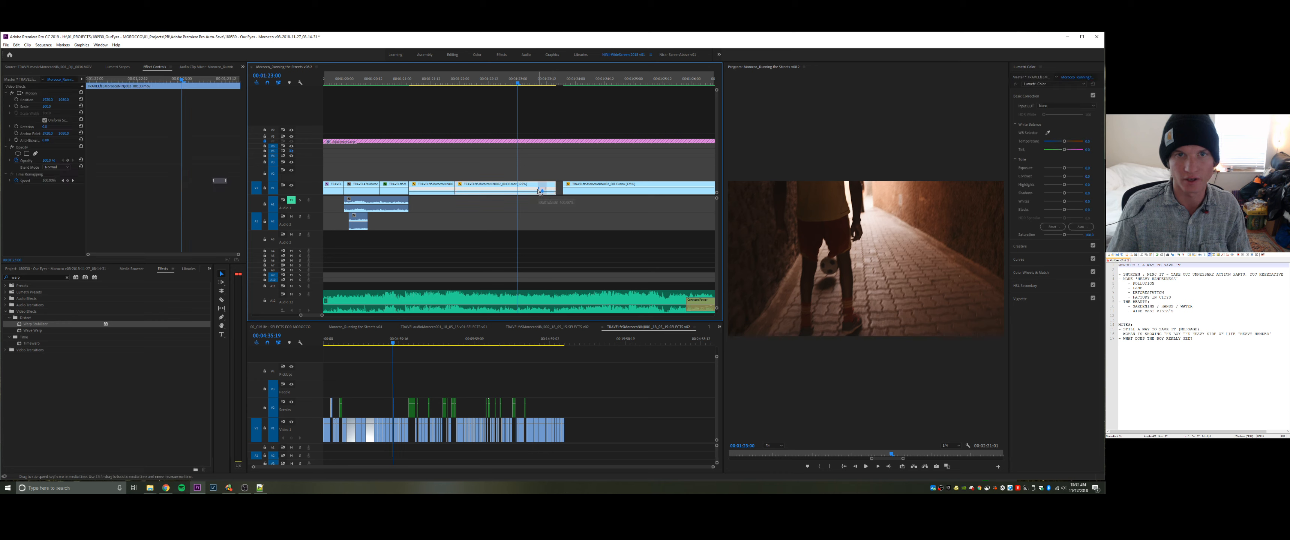
left_click_drag(540, 191, 553, 185)
left_click_drag(519, 83, 549, 79)
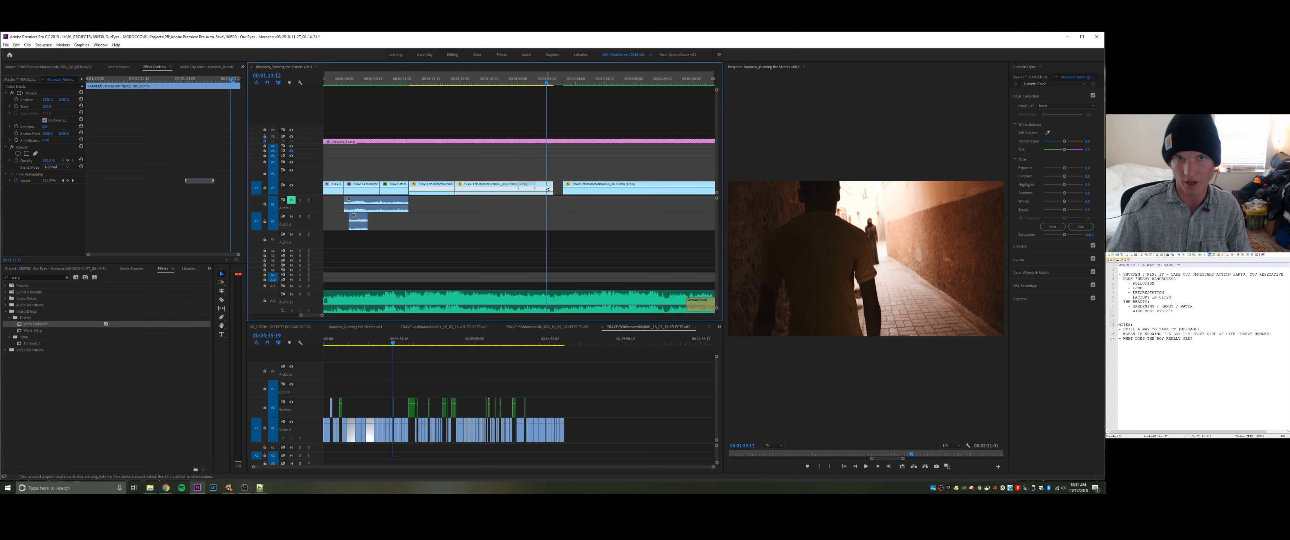
- Extend the second football shot to close the gap before the next clip, and play from the football-feet clip
left_click_drag(552, 184, 455, 186)
left_click(444, 83)
key("space")
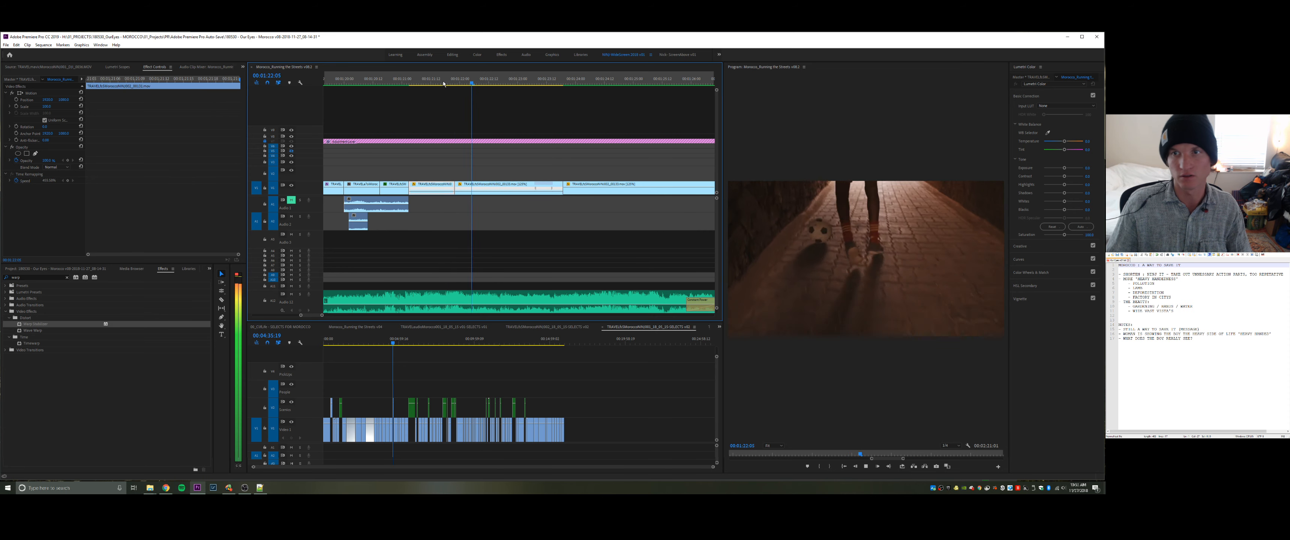
left_click(447, 85)
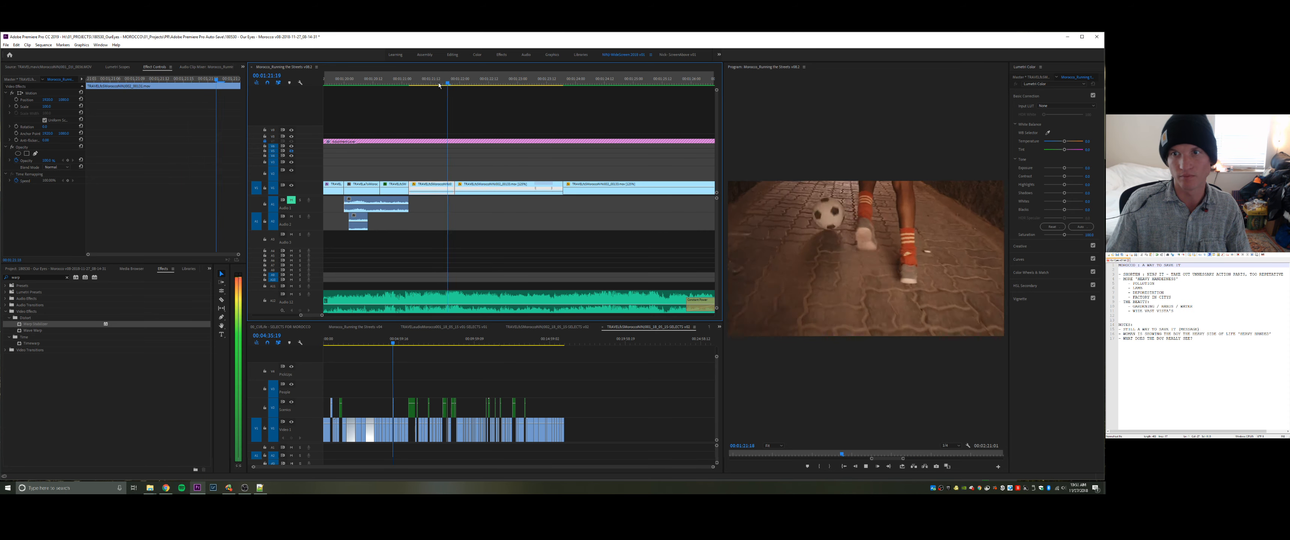
- Replay the cut from the football-feet shot into the second football shot several times to judge its timing
left_click(437, 88)
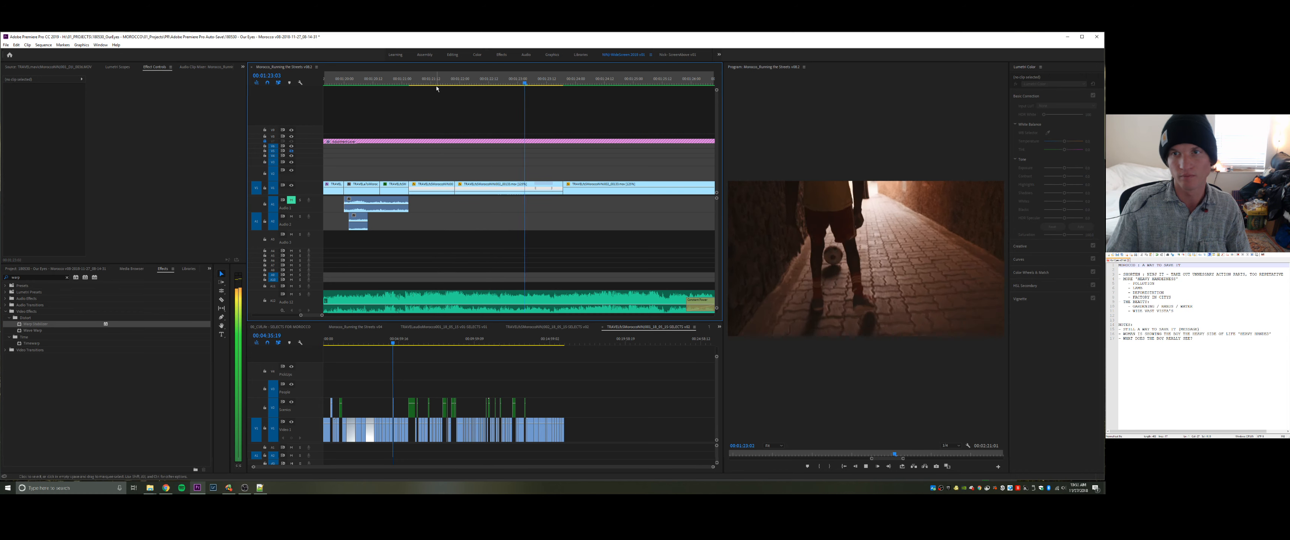
left_click(436, 86)
key("space")
key("space")
key("space")
key("space")
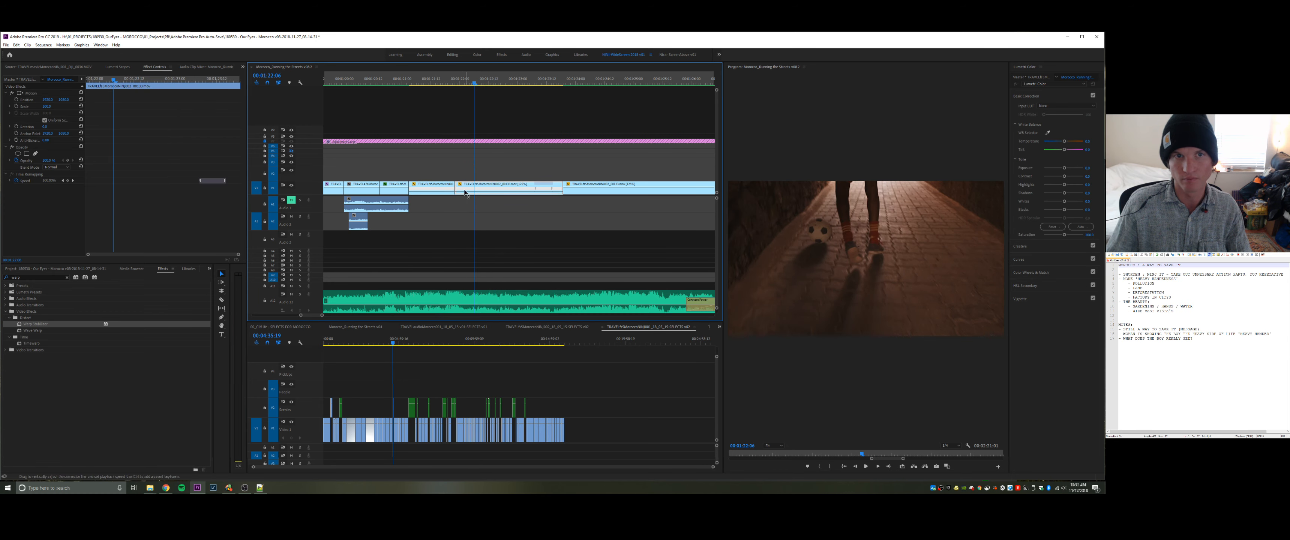
left_click(413, 85)
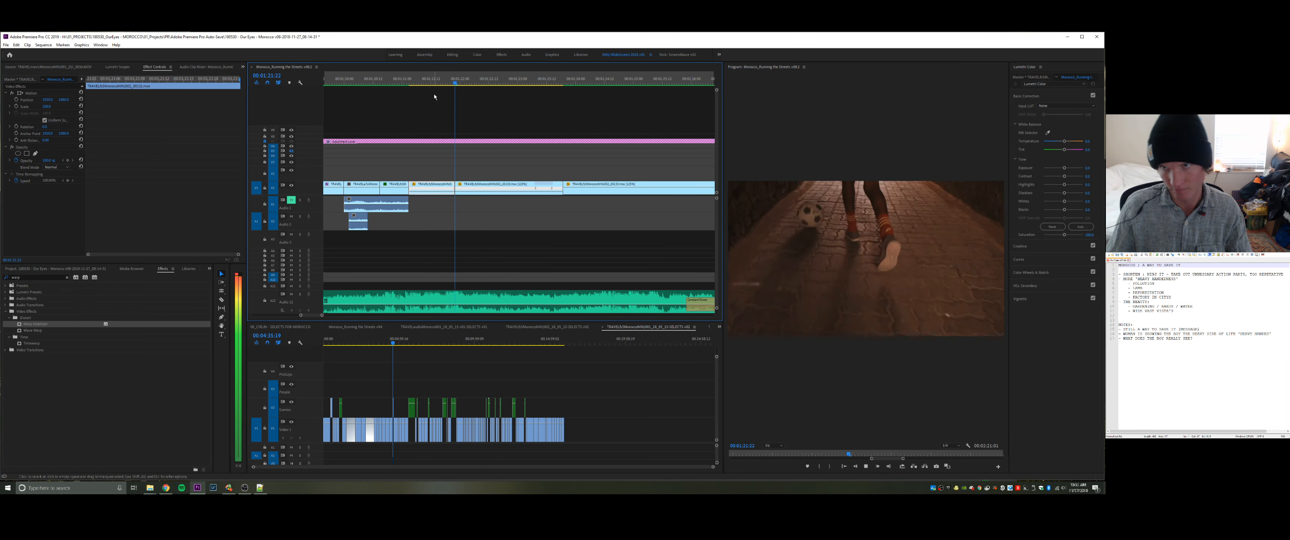
left_click(437, 85)
key("space")
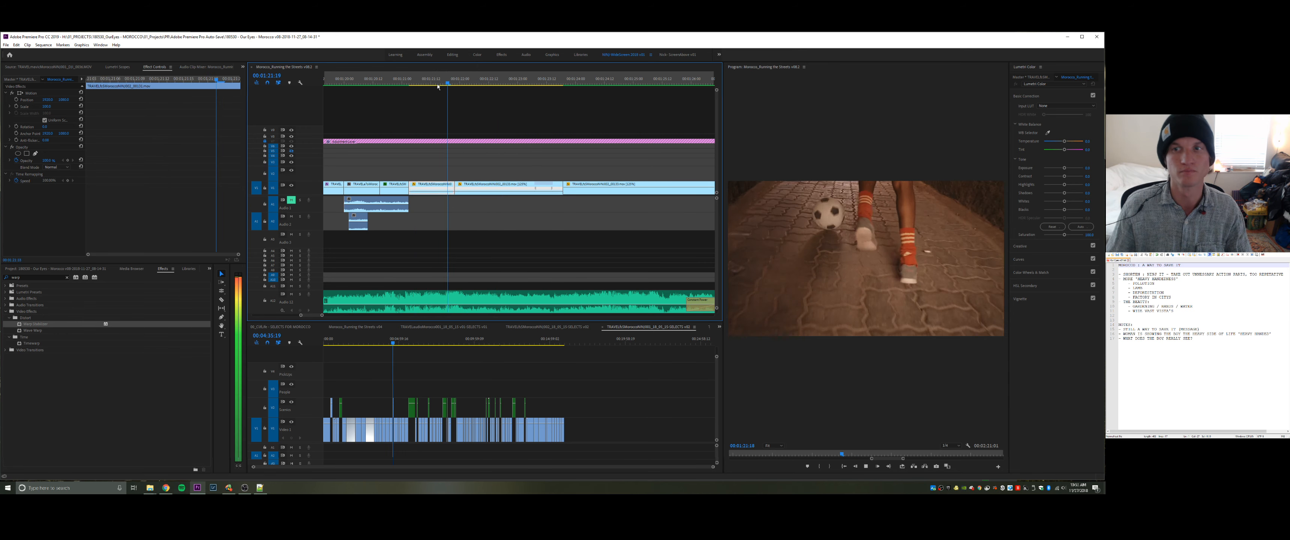
key("space")
- Play from the craft shot into the football shots, and trim the start of the second football shot to the chosen frame
left_click(371, 85)
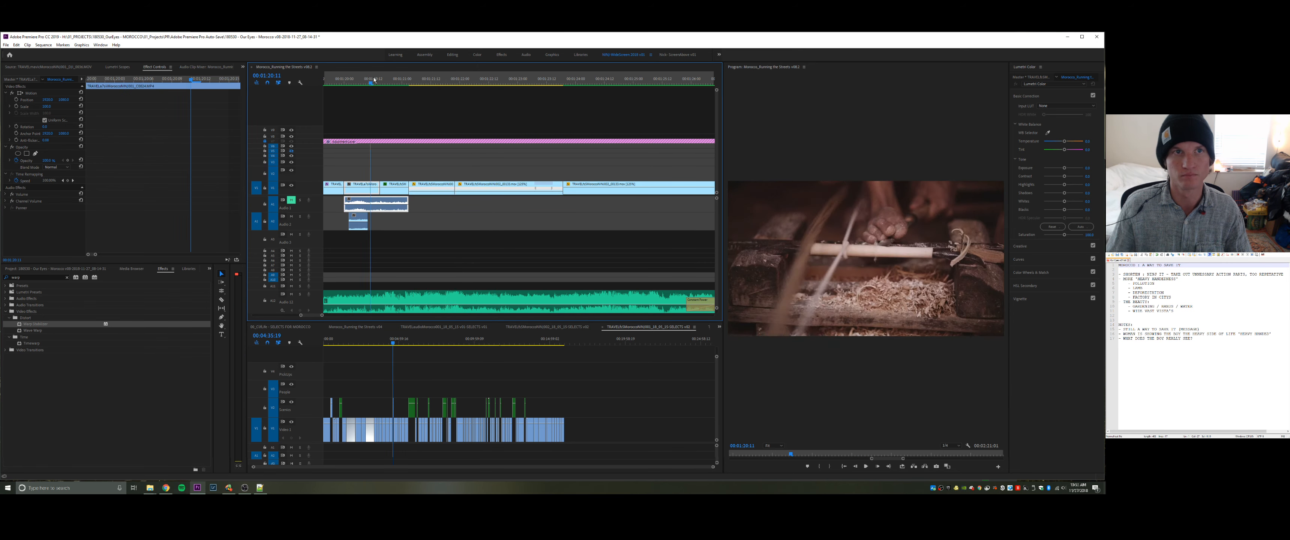
key("space")
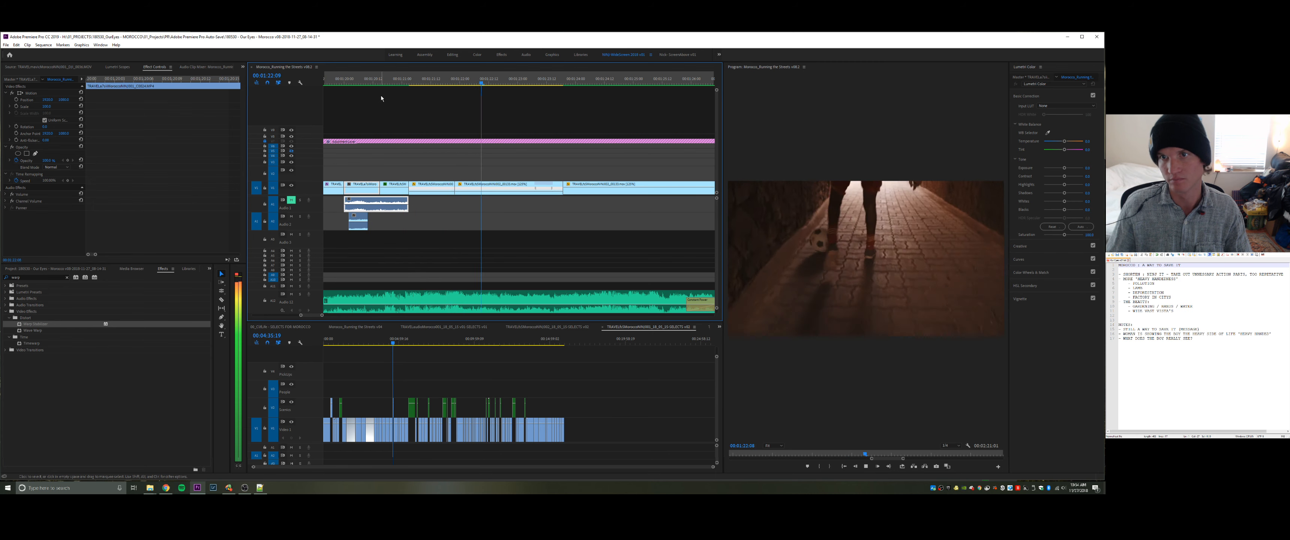
left_click(444, 85)
key("space")
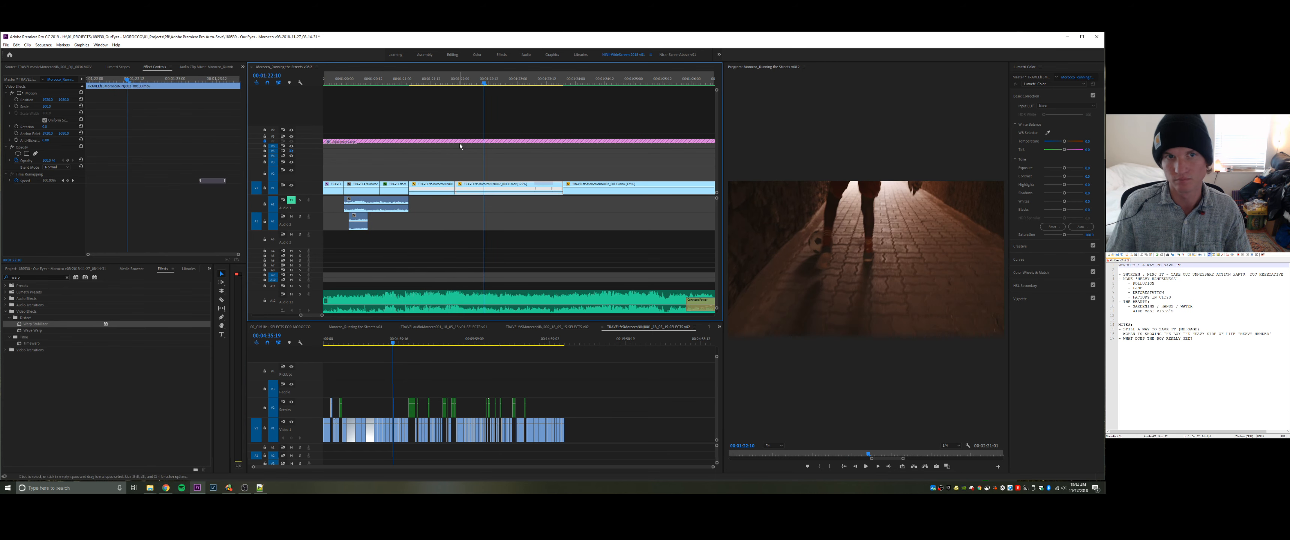
left_click_drag(474, 185, 482, 183)
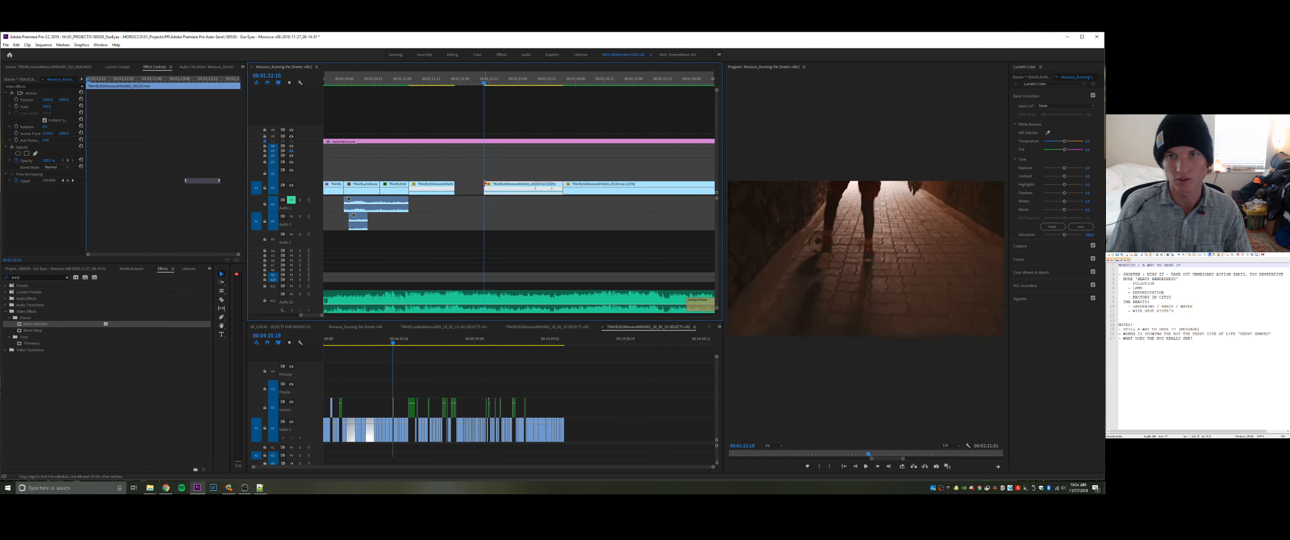
- Play the trimmed second football shot through its speed ramp into the silhouette shot
key("space")
key("space")
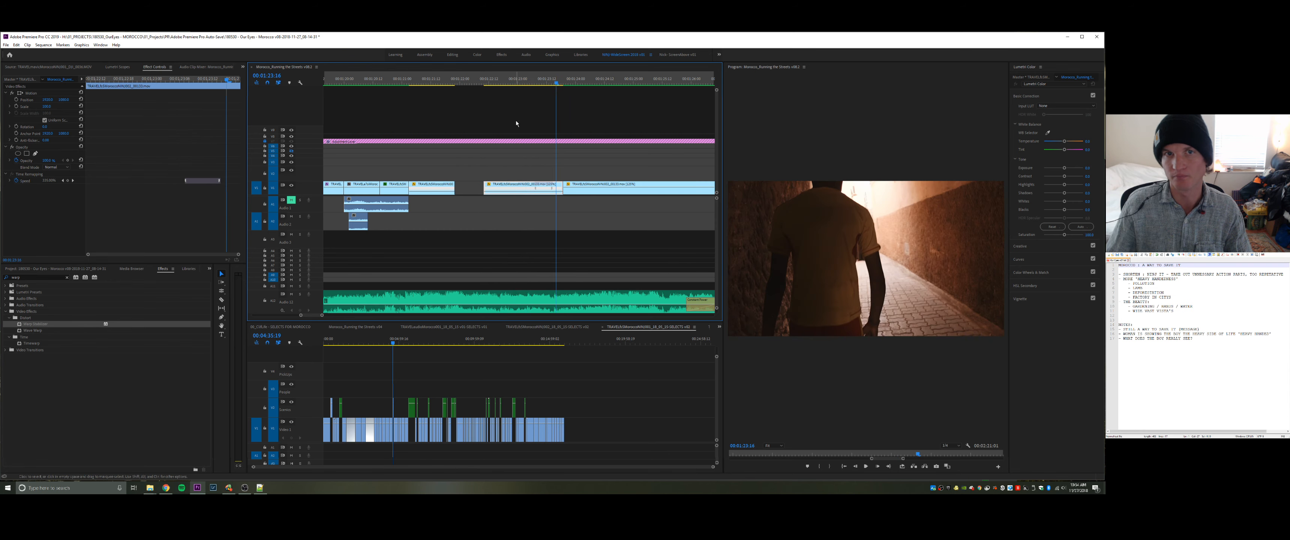
key("space")
key("space")
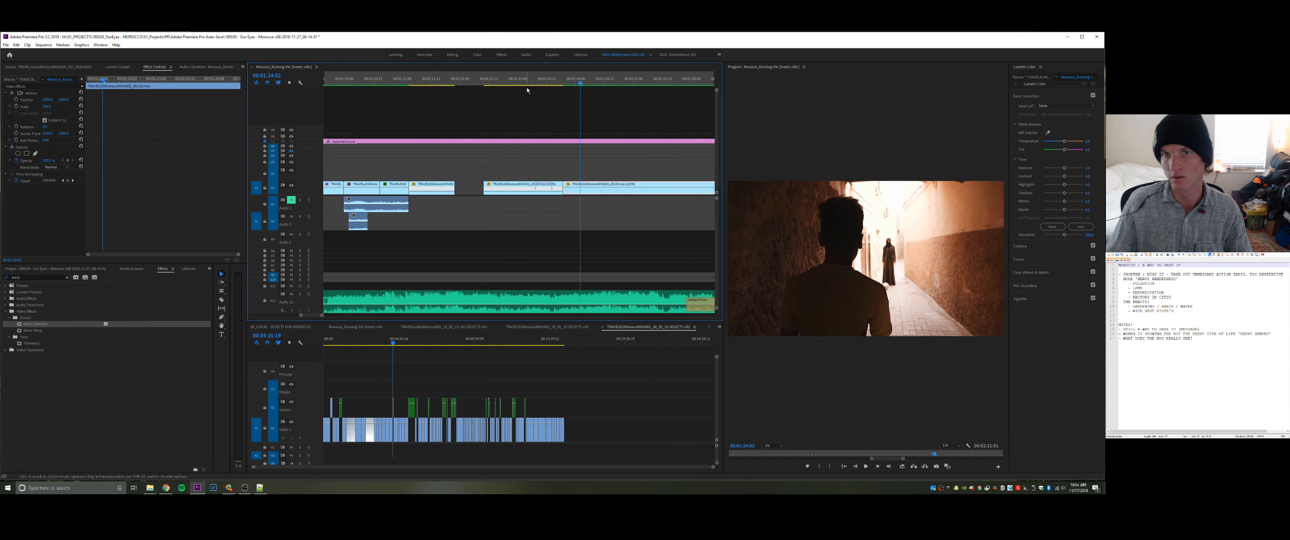
left_click(526, 81)
key("space")
key("space")
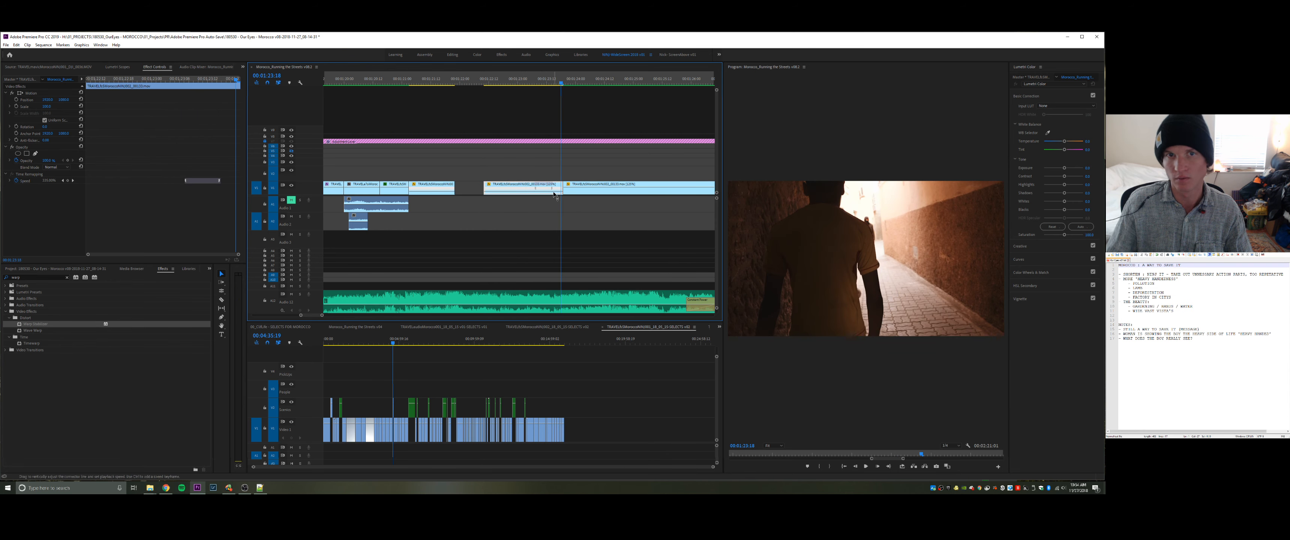
- Tighten the speed ramp near the second football shot's end, extend the shot to meet the silhouette clip, and replay the transition
left_click_drag(561, 185, 565, 185)
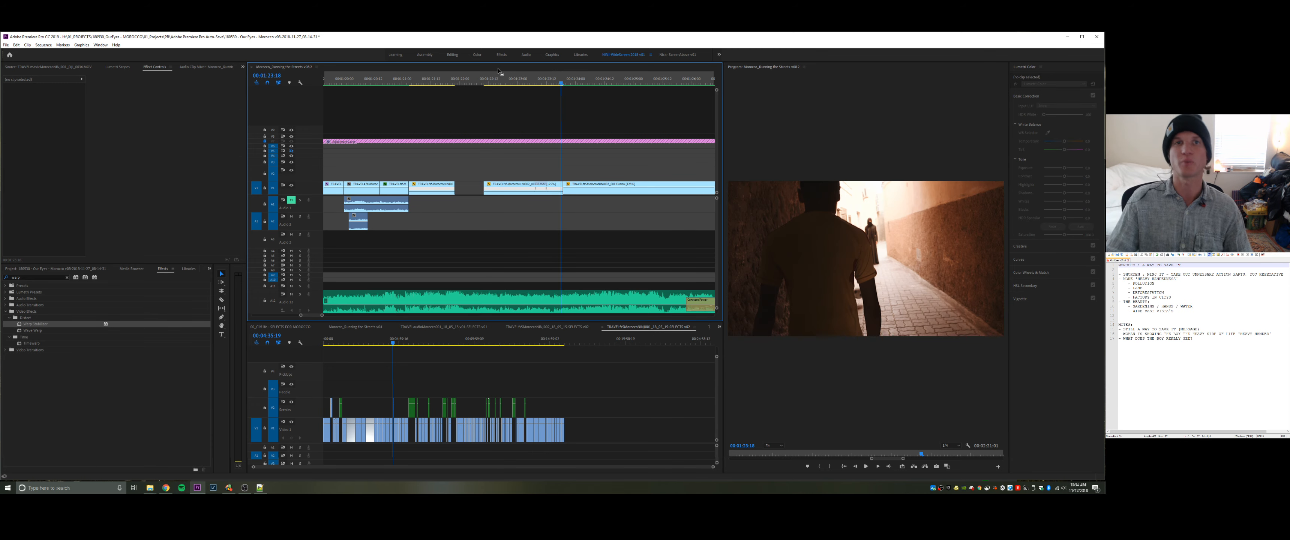
left_click(498, 80)
key("space")
key("space")
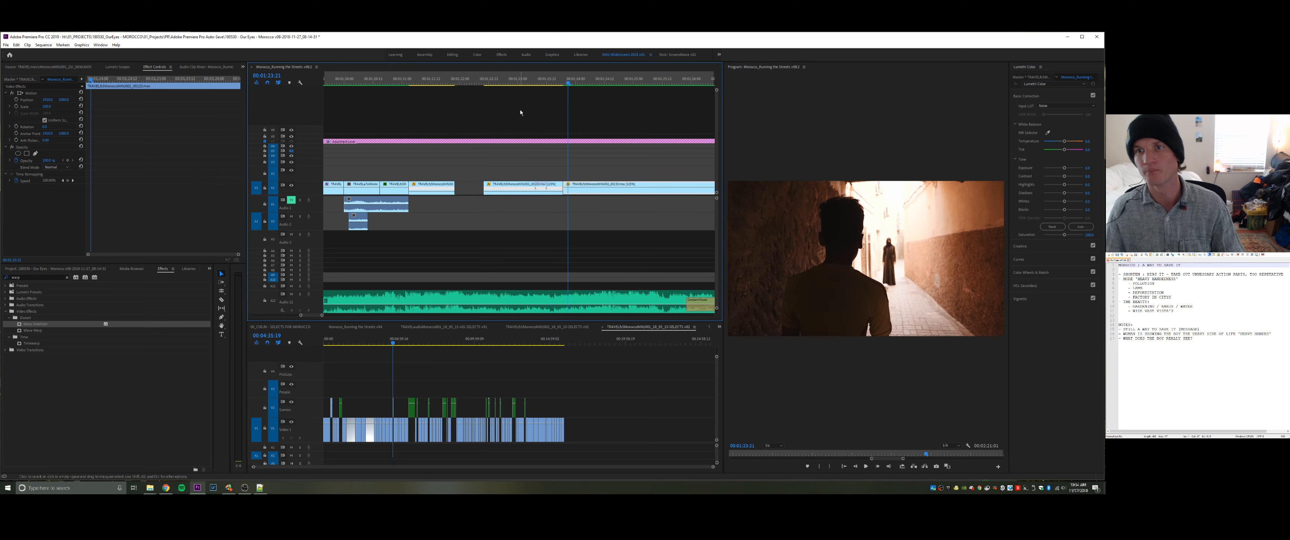
left_click(528, 84)
key("space")
key("space")
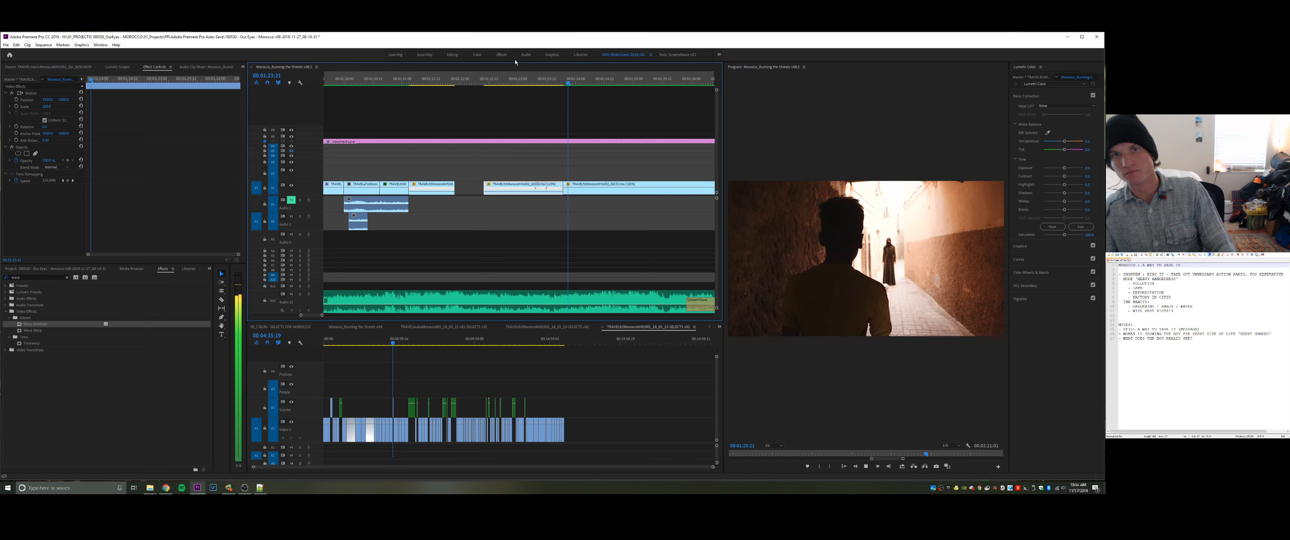
left_click(623, 54)
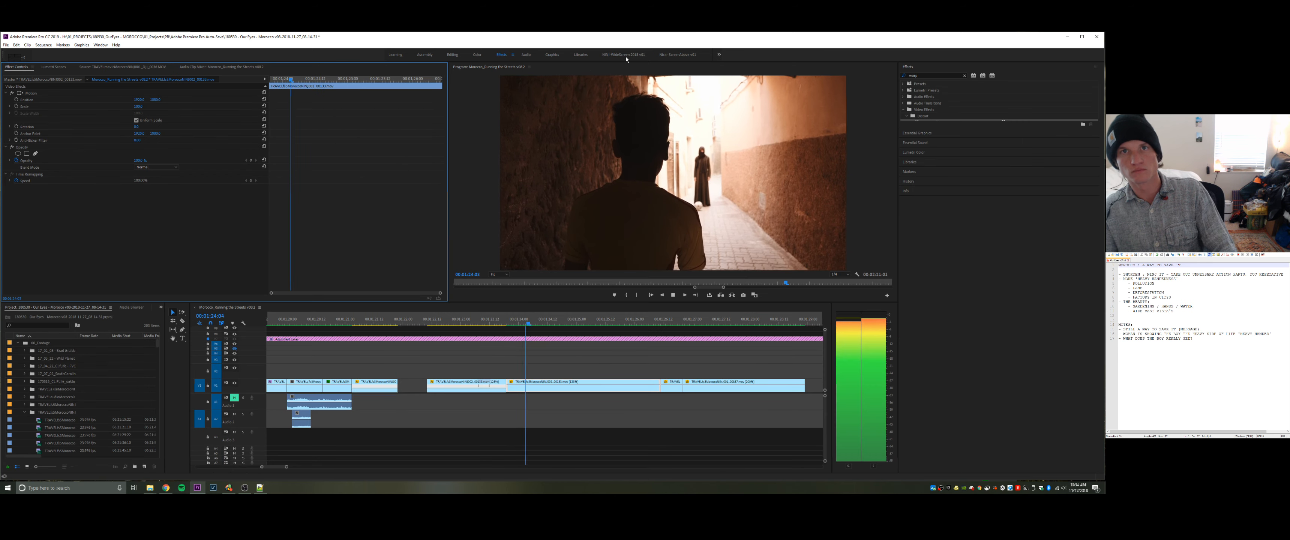
key("space")
left_click(671, 55)
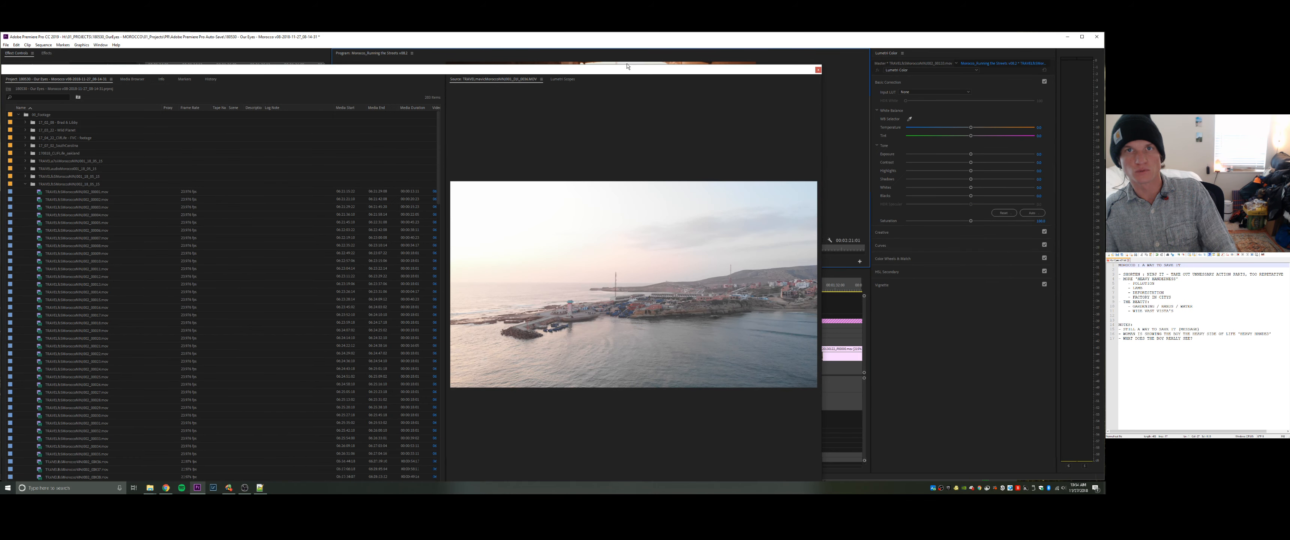
left_click_drag(282, 70, 291, 109)
left_click(106, 46)
mouse_move(166, 51)
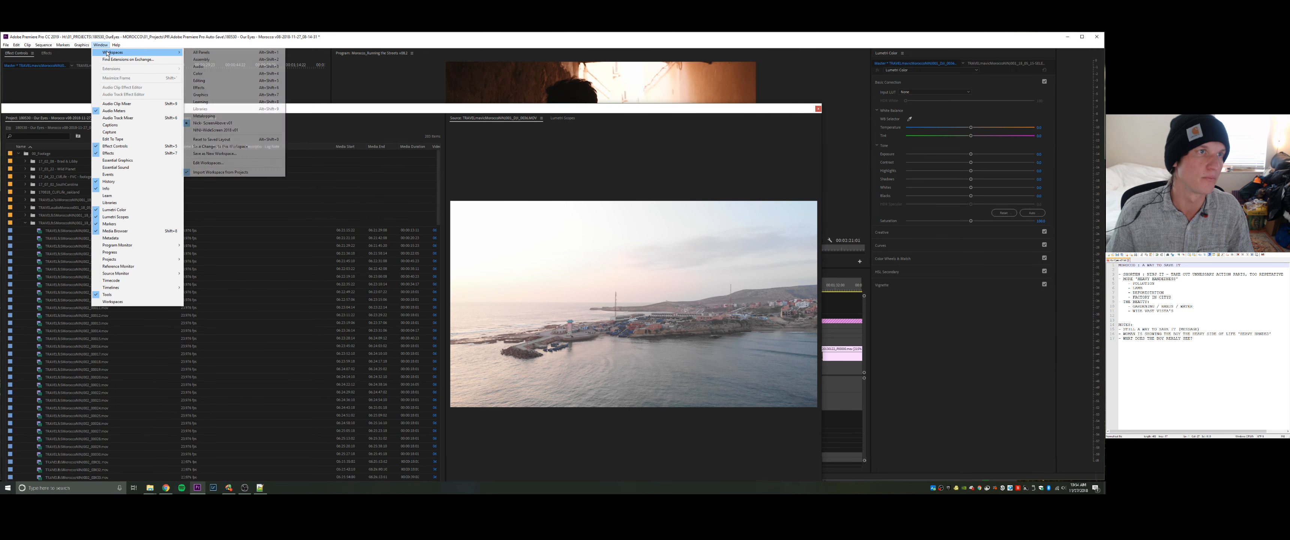
left_click(241, 124)
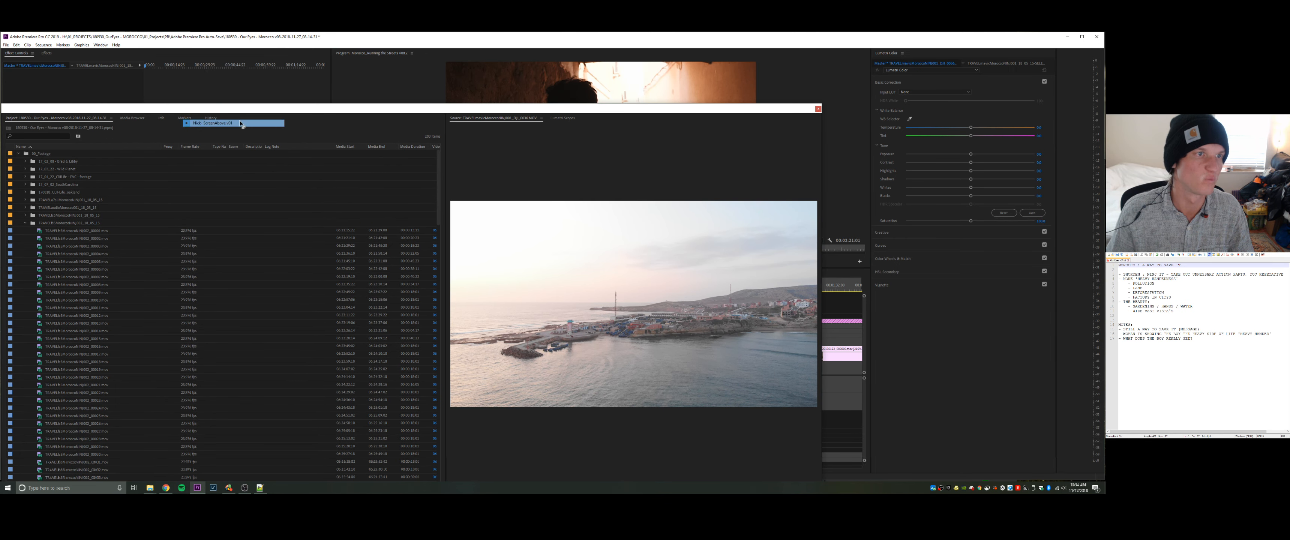
- Switch the layout back to the WIN-WideScreen 2018 workspace
left_click(99, 45)
mouse_move(160, 52)
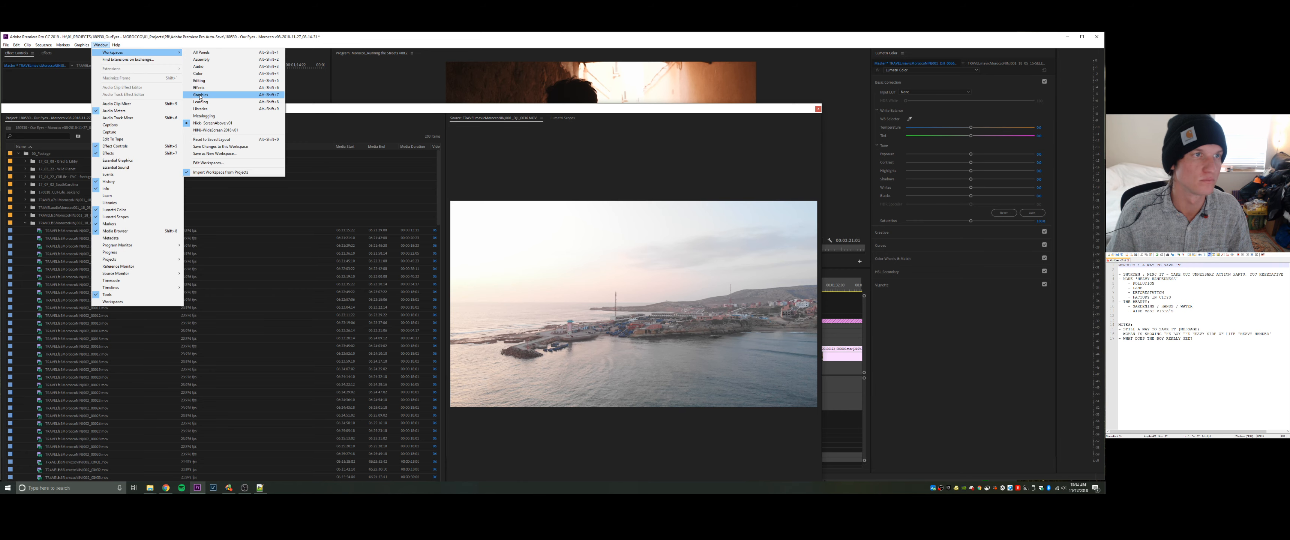
left_click(215, 130)
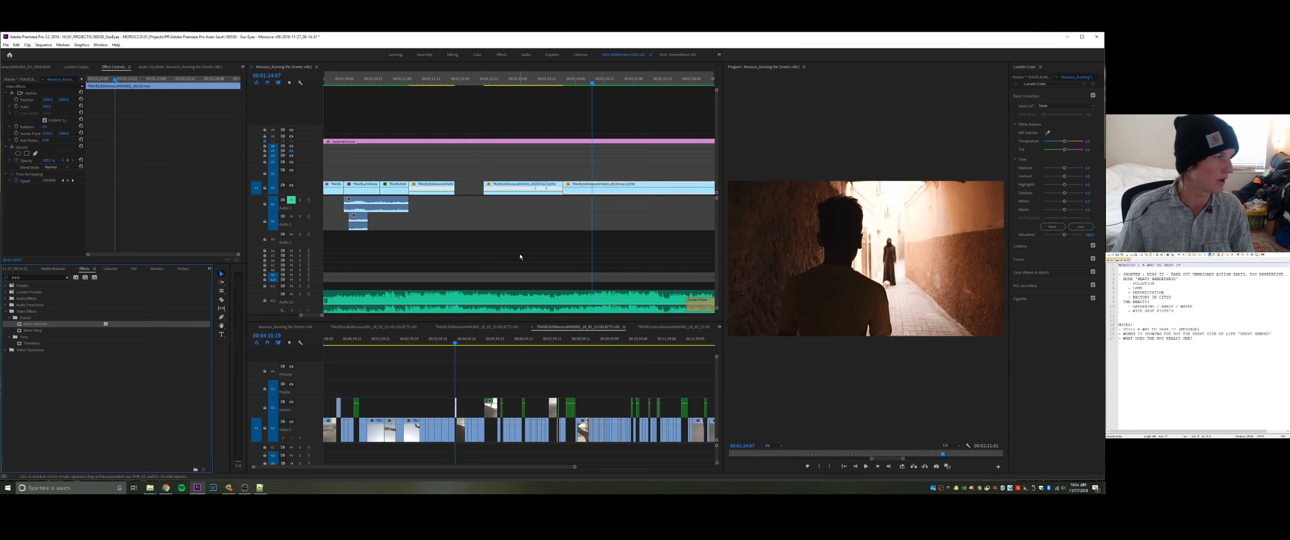
- Extend the football-feet shot to close the gap before the second football shot, and play the sequence from the craft shot
left_click(577, 219)
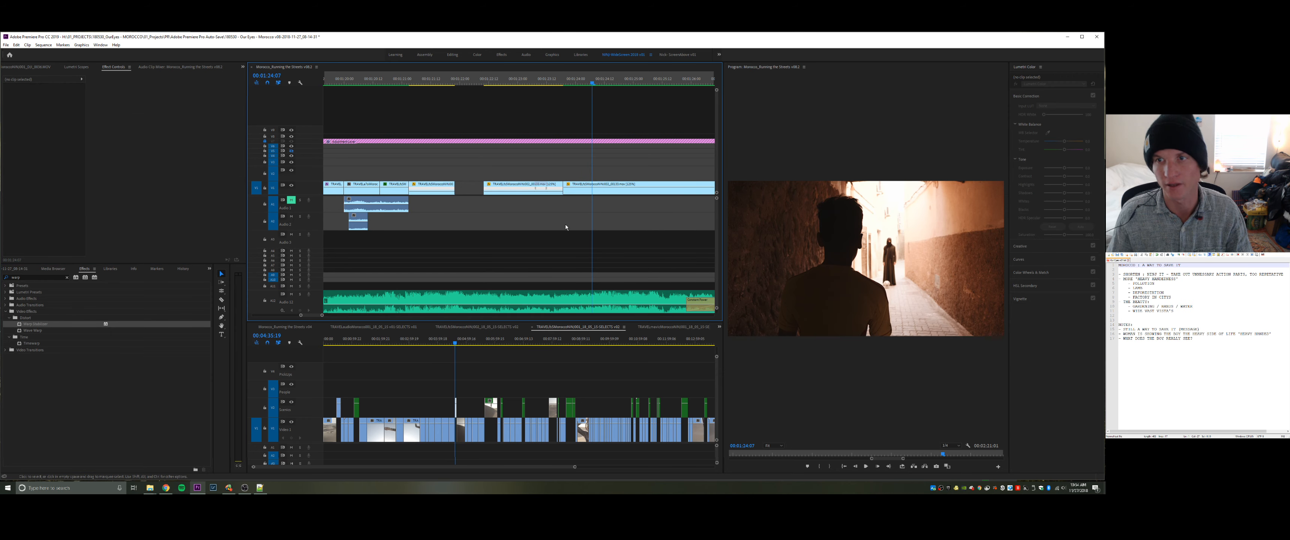
left_click_drag(439, 79, 393, 95)
key("space")
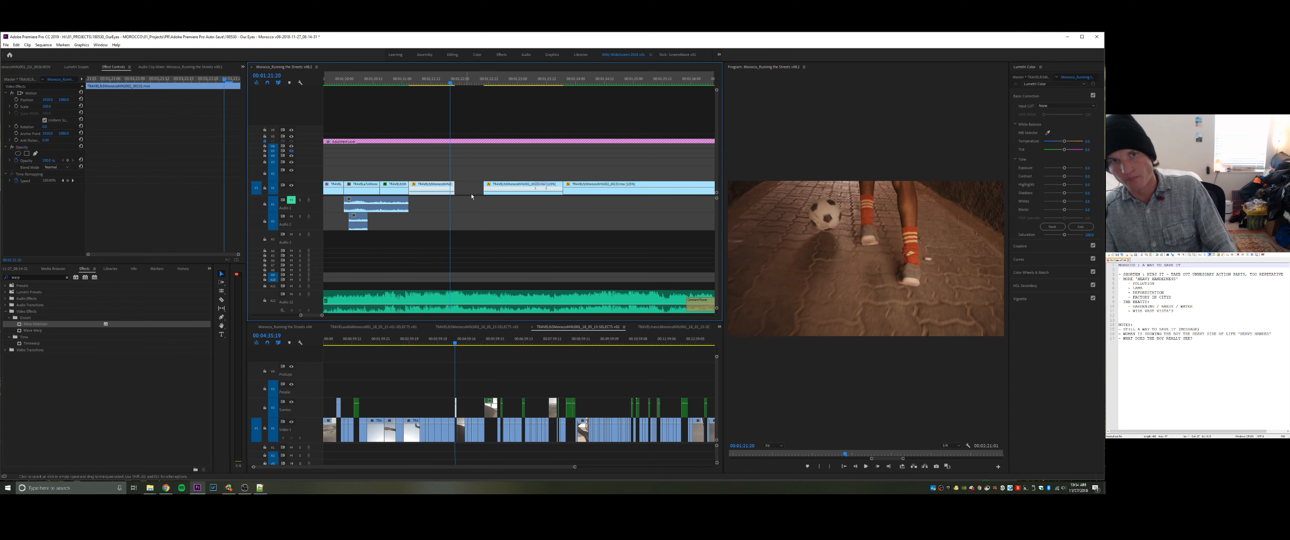
left_click_drag(454, 185, 517, 189)
key("ctrl+z")
key("ctrl+z")
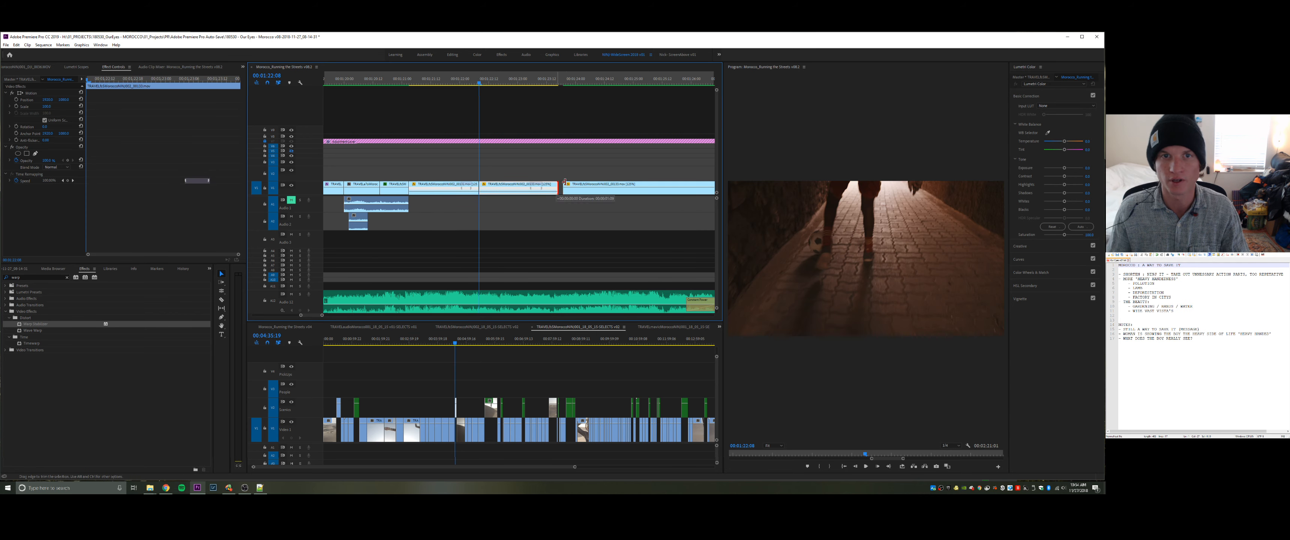
left_click(398, 84)
key("space")
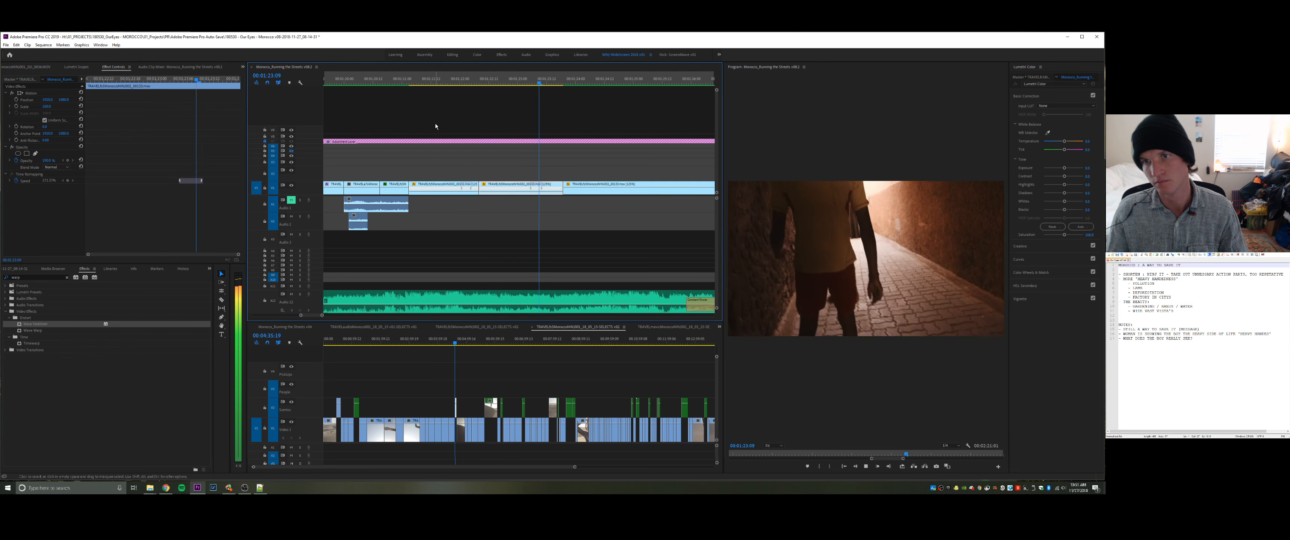
key("space")
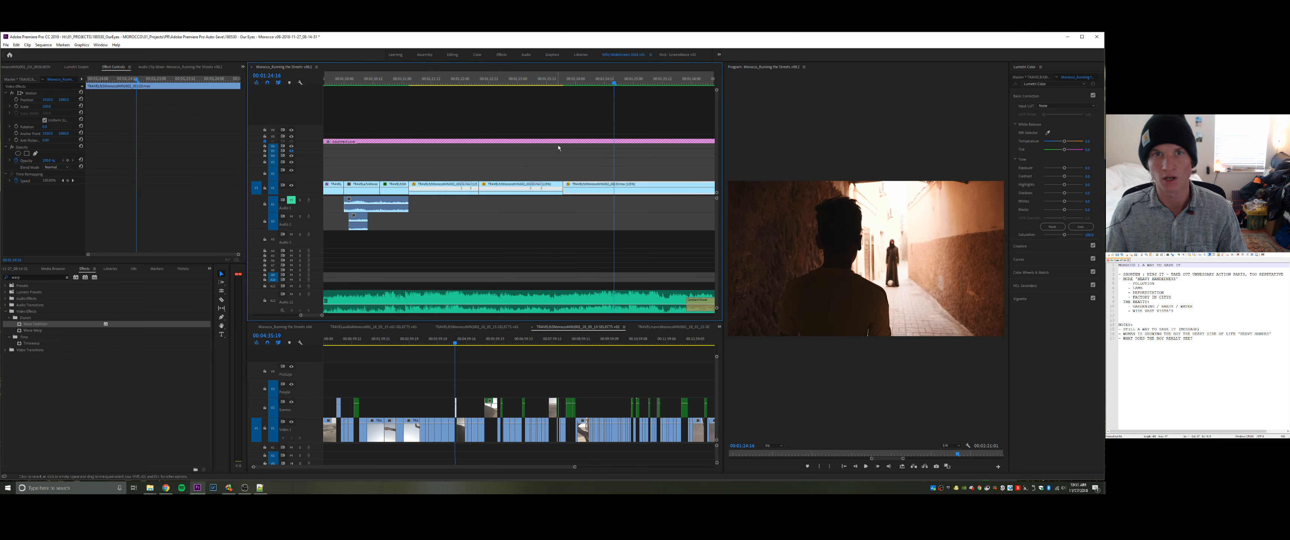
- Reveal the second football shot in the project and look through the bin for its source clip
left_click(517, 80)
right_click(518, 186)
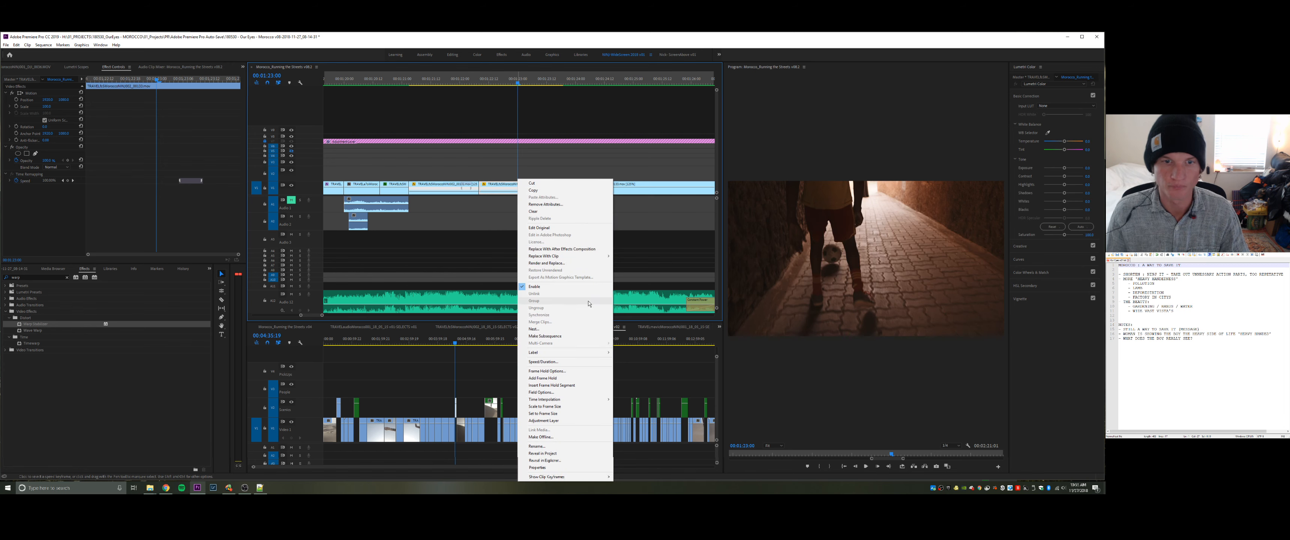
left_click(547, 453)
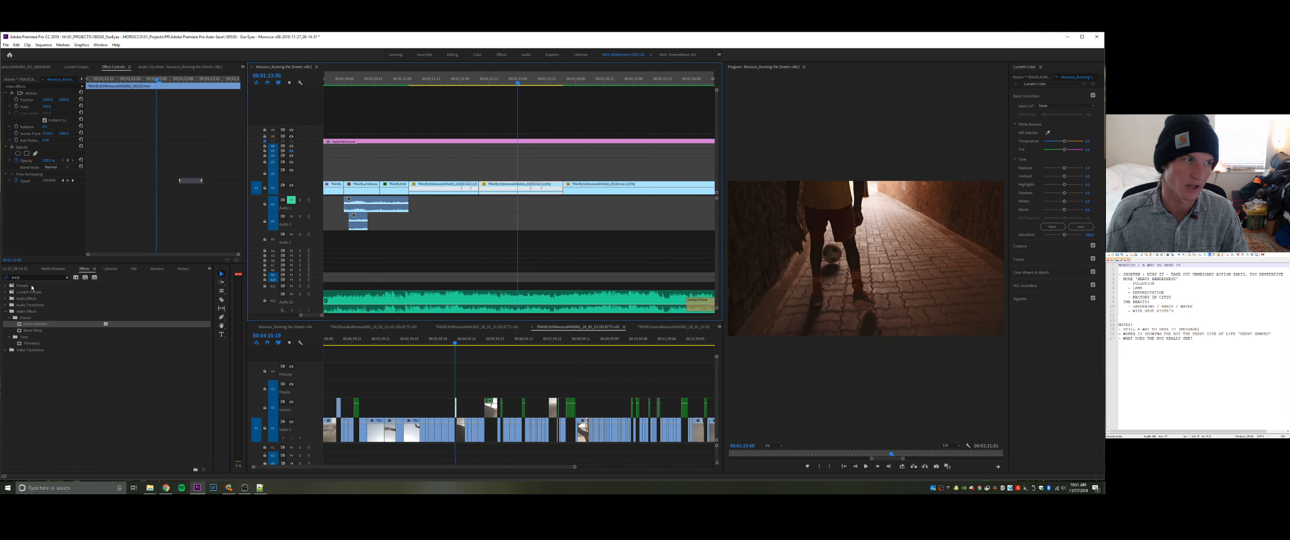
left_click(22, 271)
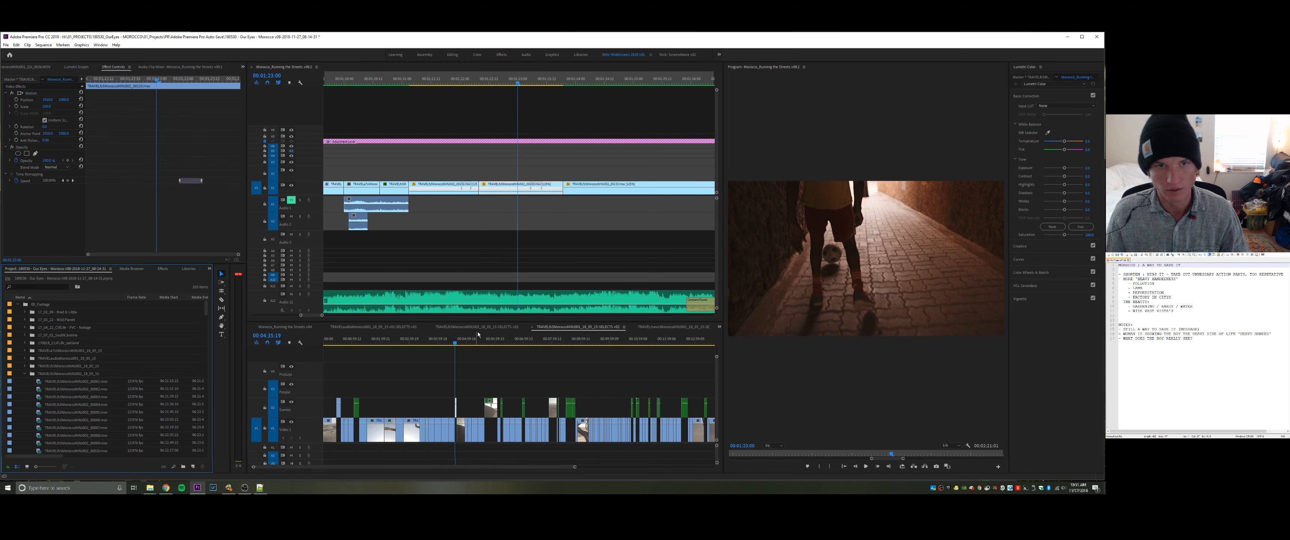
right_click(506, 187)
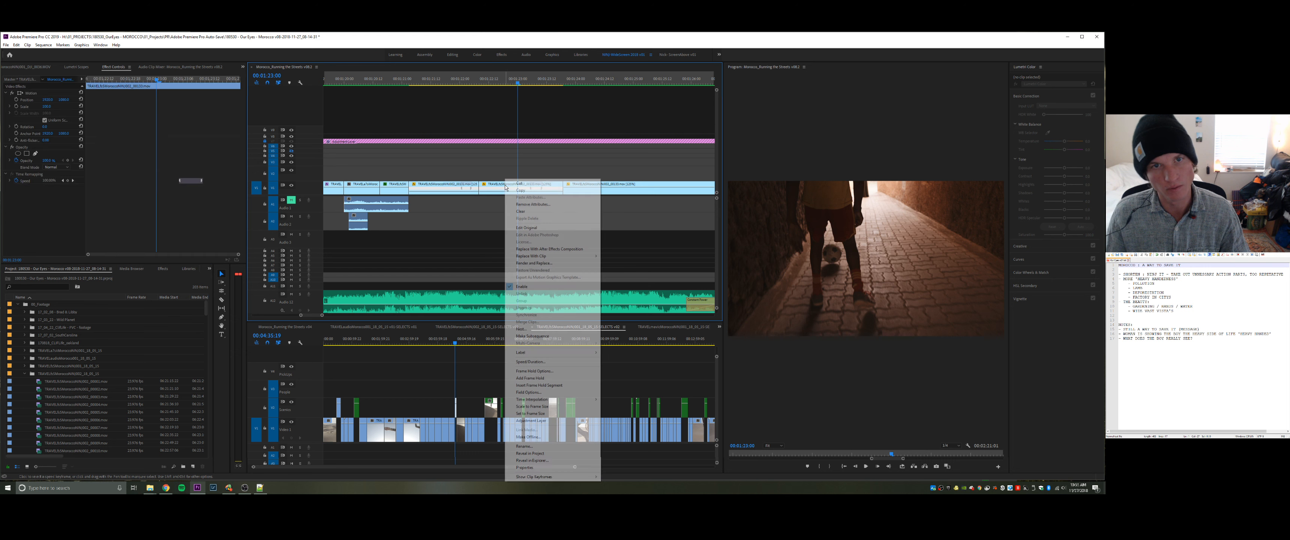
left_click(547, 454)
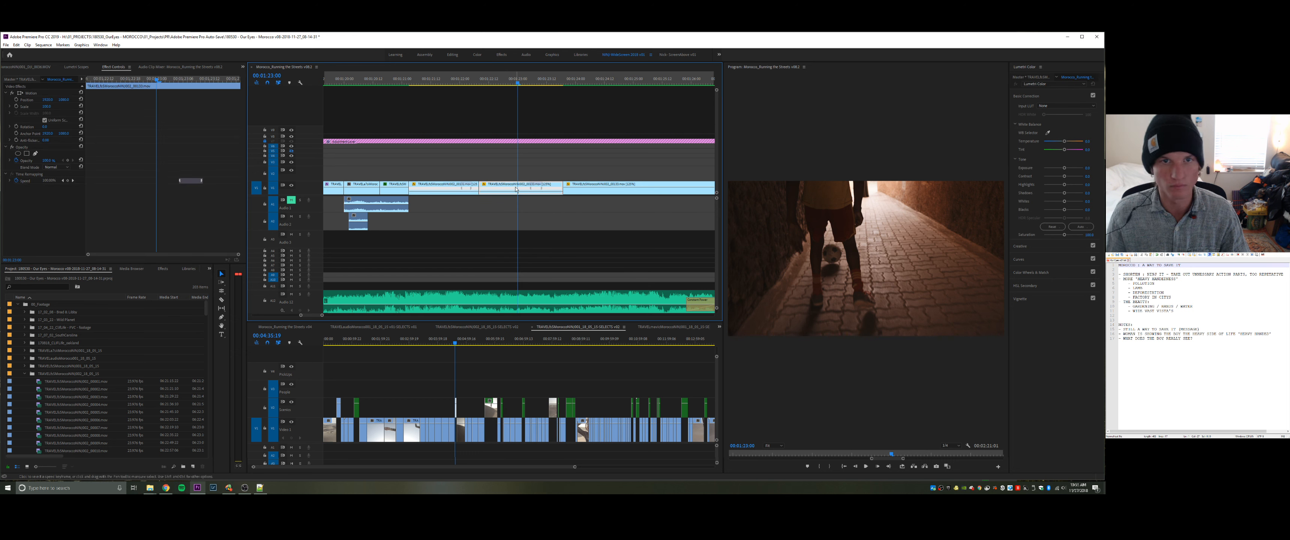
right_click(516, 189)
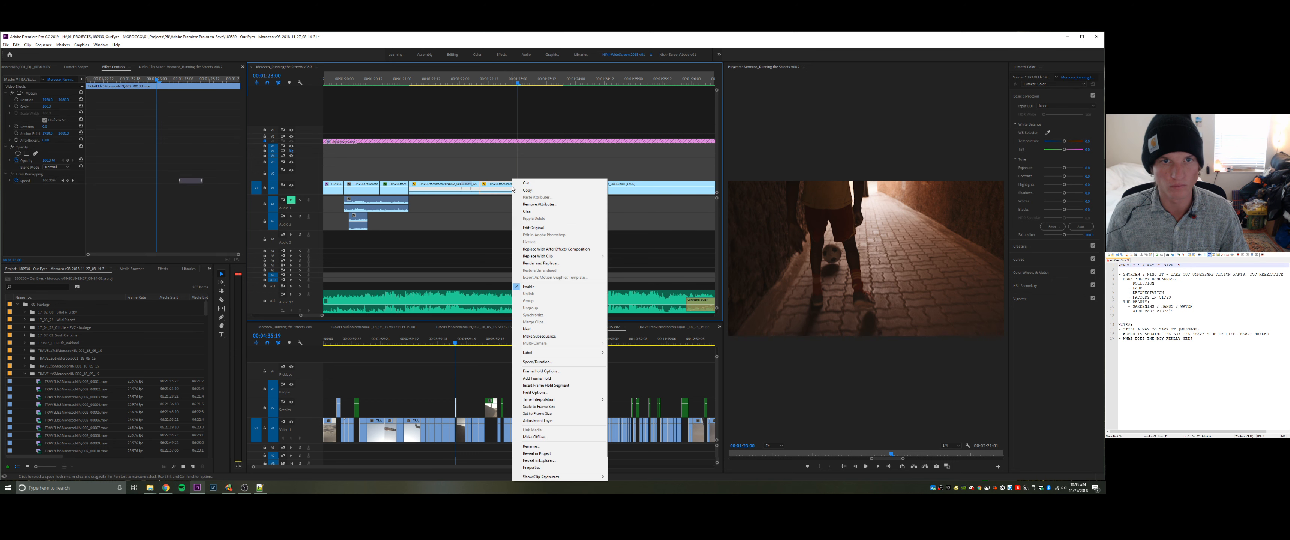
left_click(549, 453)
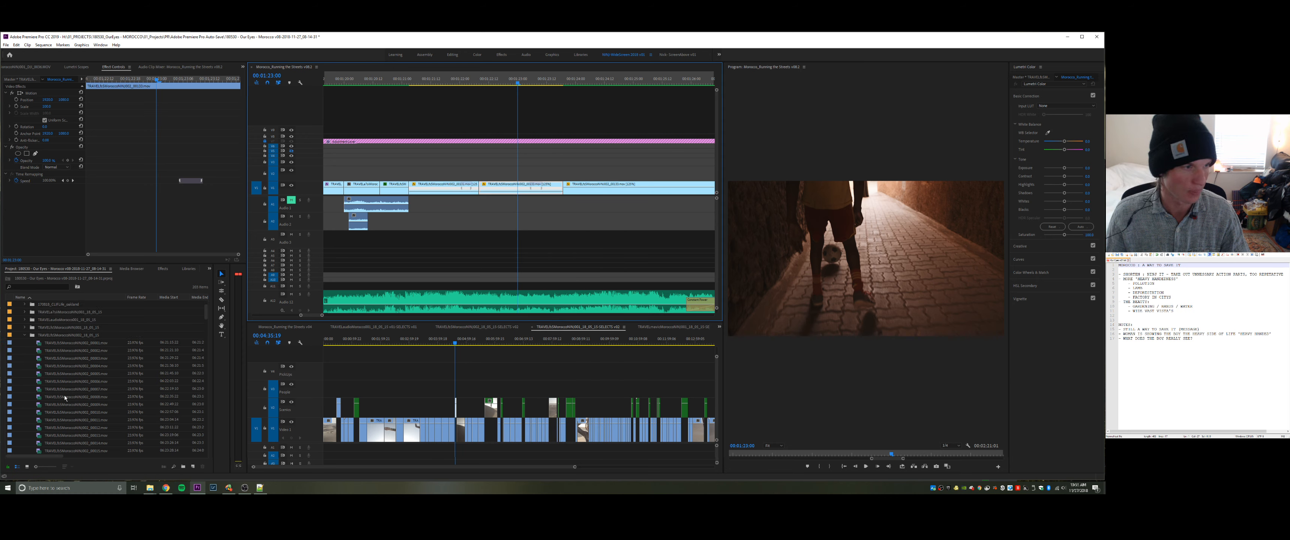
scroll(70, 395, "down", 5)
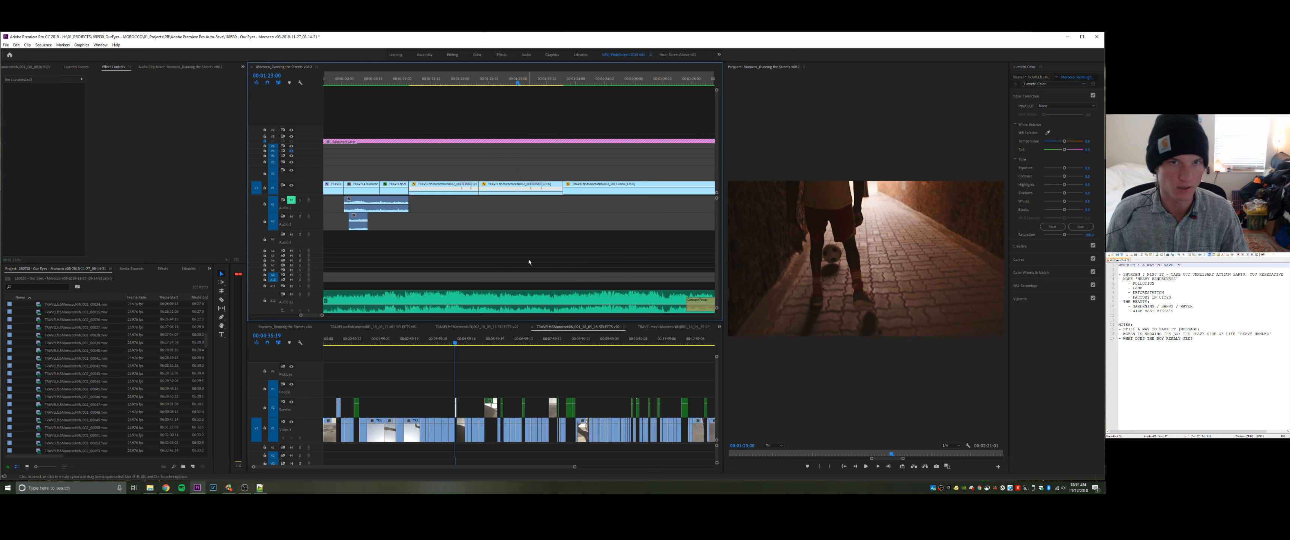
- Nest the second football shot under the name TRAVELfs5MoroccoNINJ002_00133.mov
right_click(512, 189)
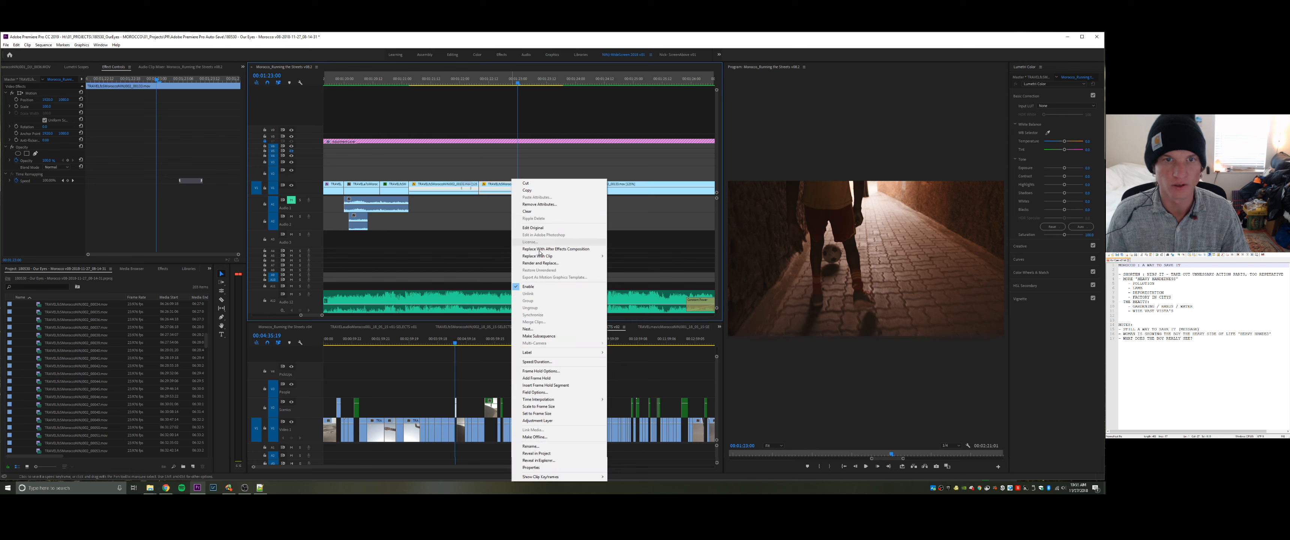
left_click(531, 328)
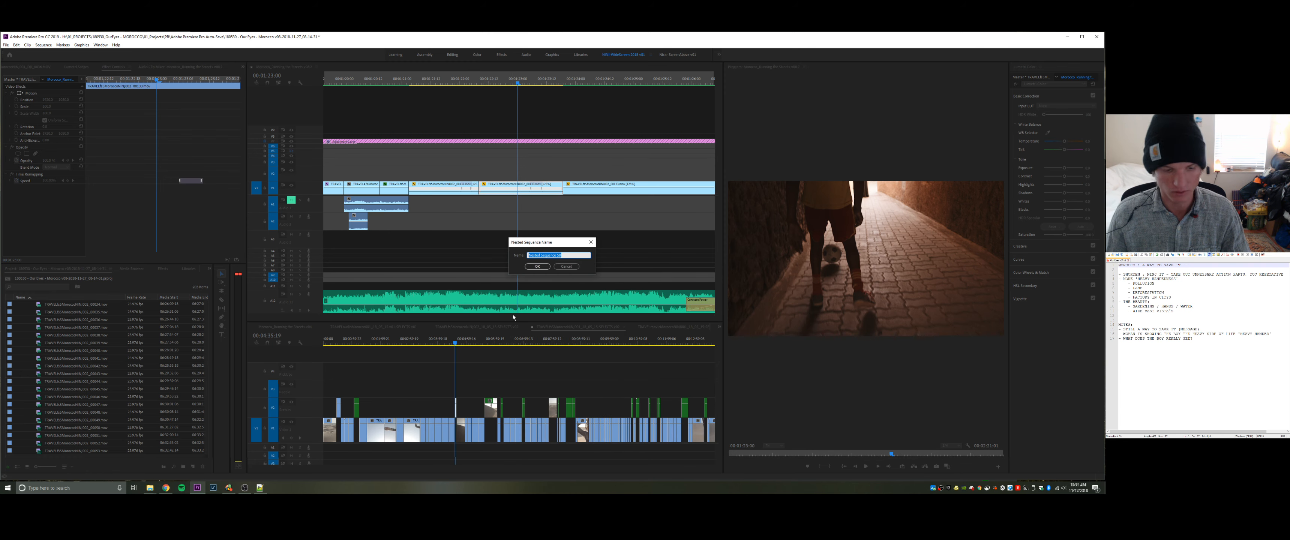
type("TRAVELfs5MoroccoNINJ002_00133.mov")
key("Return")
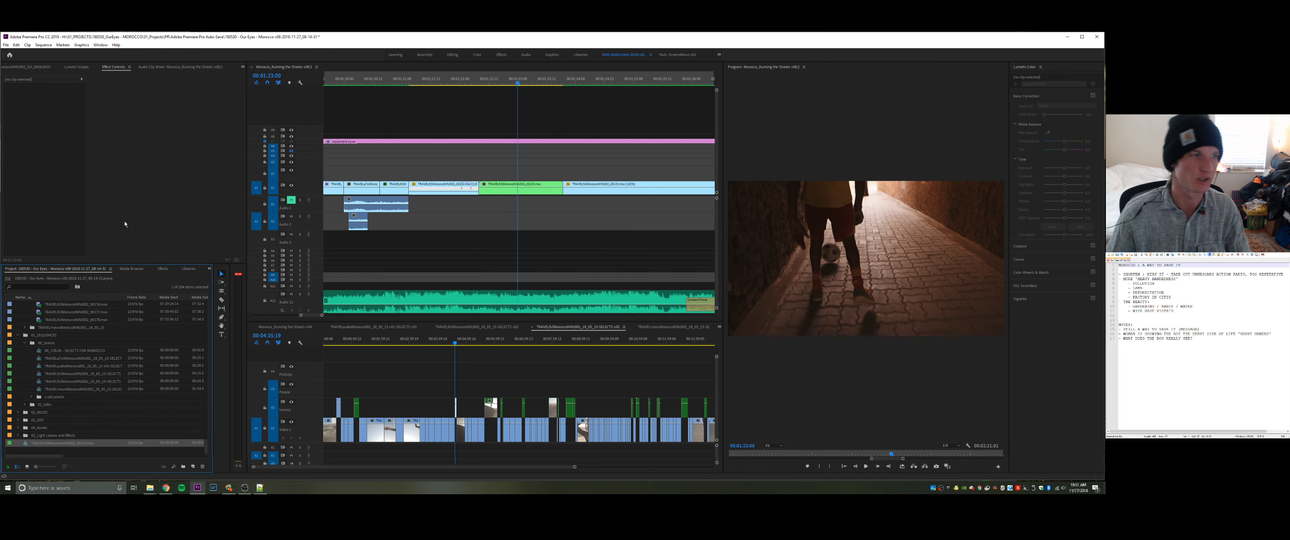
- Apply Warp Stabilizer to the nested football shot and change its smoothness
left_click(160, 271)
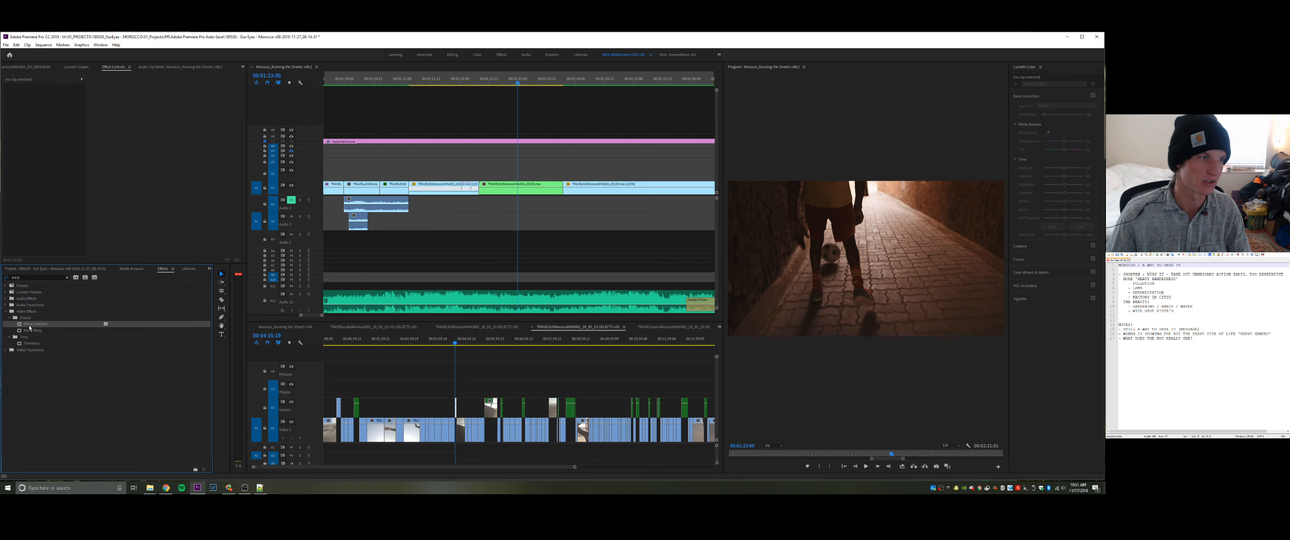
left_click_drag(377, 247, 498, 197)
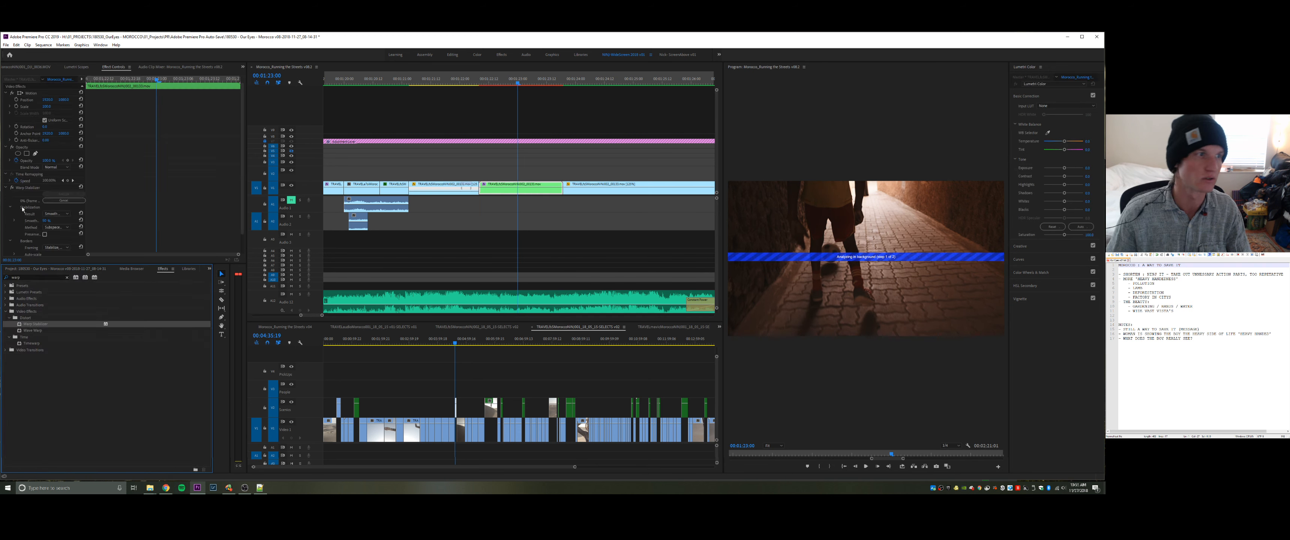
left_click(47, 221)
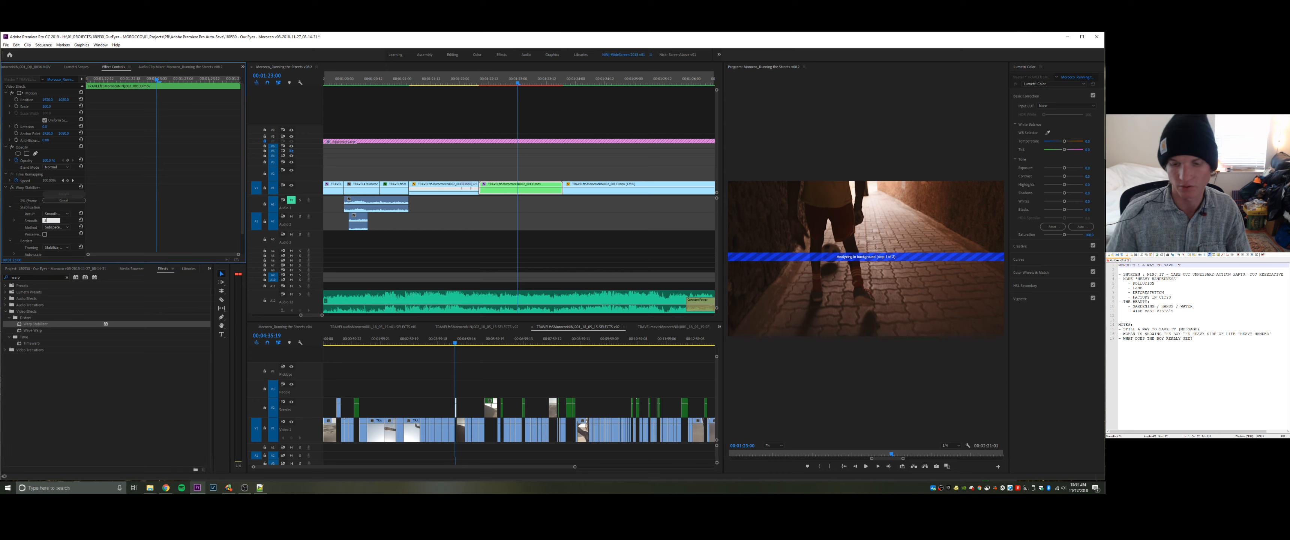
left_click(571, 225)
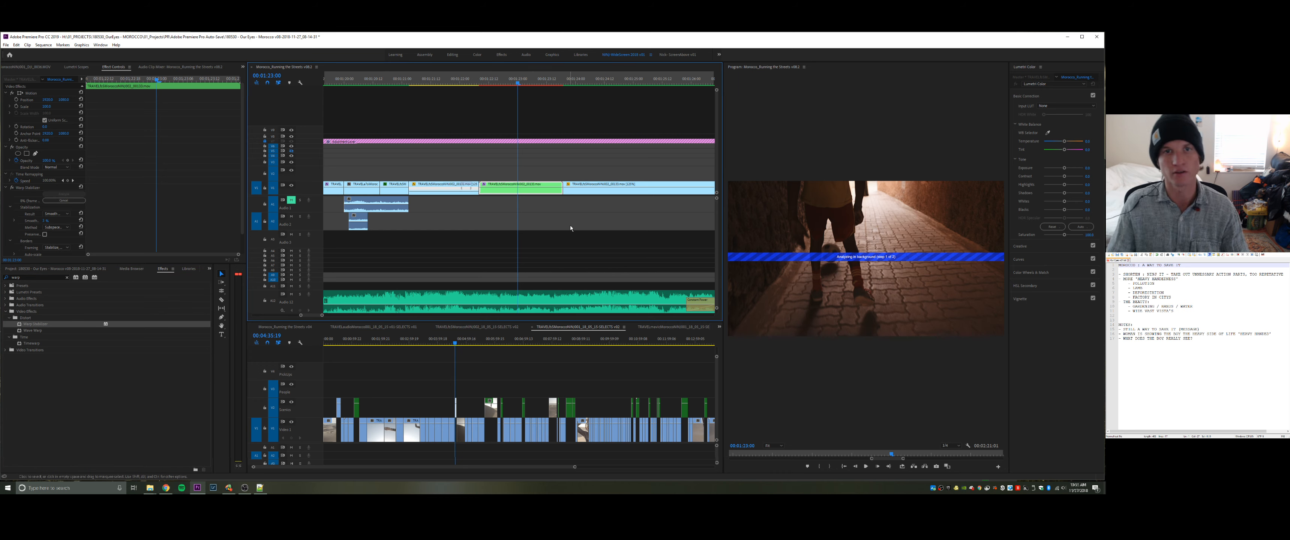
- Replay the sequence from the football-feet shot through the silhouette clip to the desert woman clip
left_click(535, 157)
key("minus")
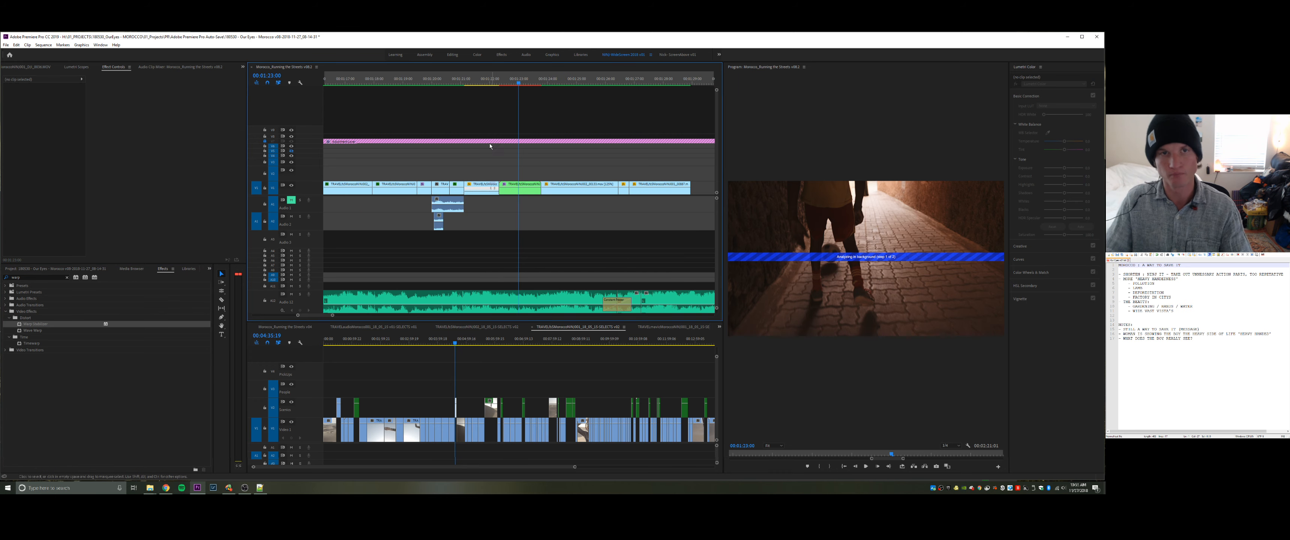
left_click(462, 84)
key("space")
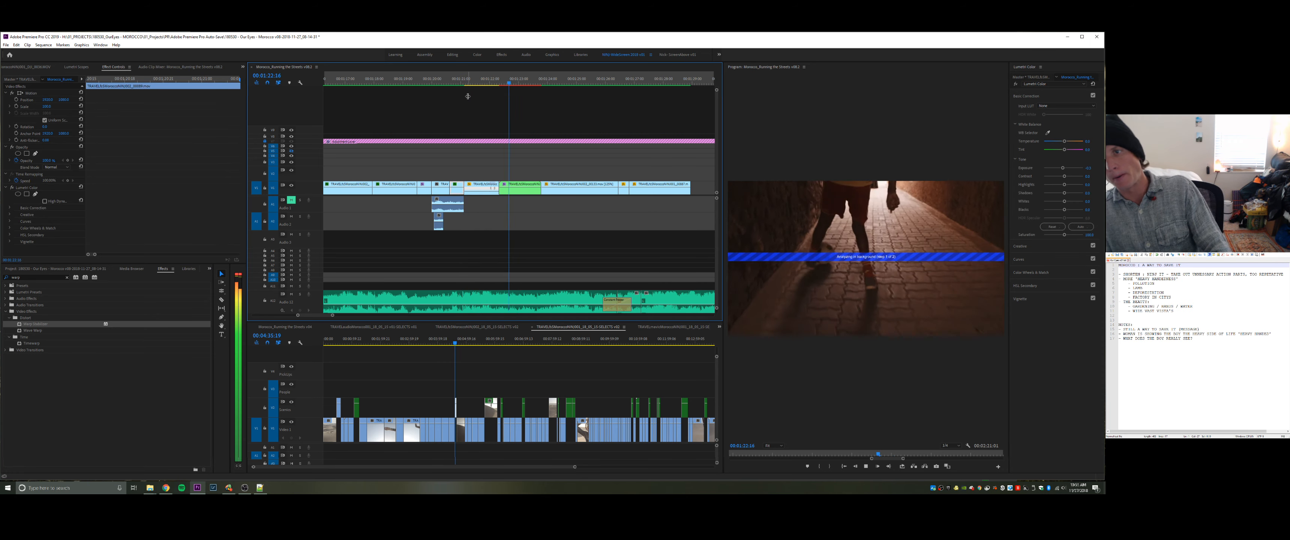
key("space")
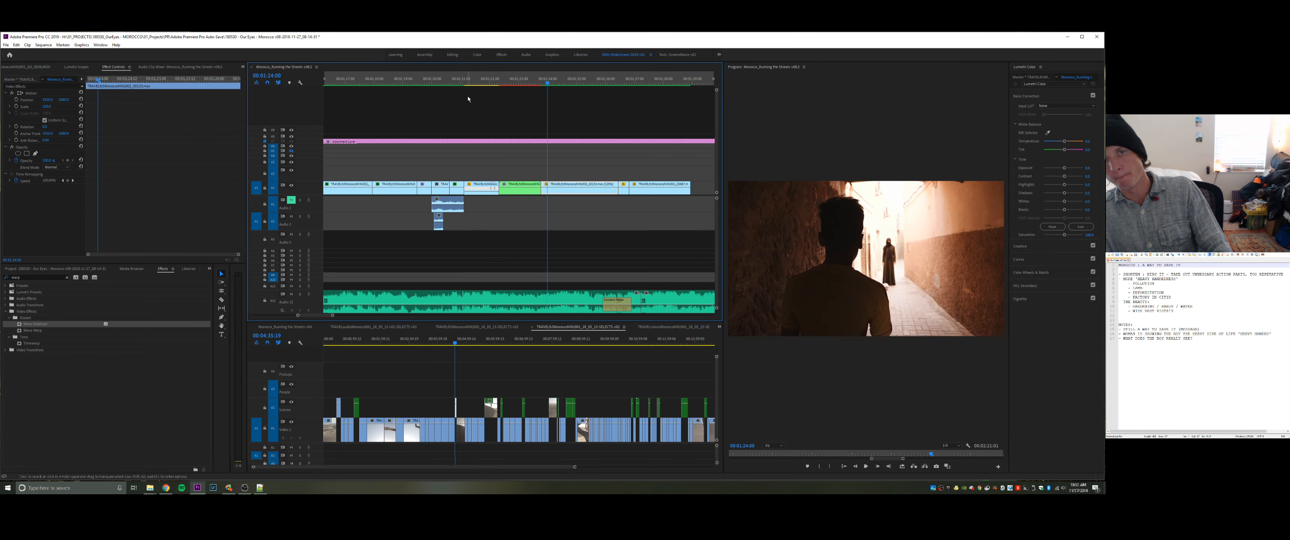
key("space")
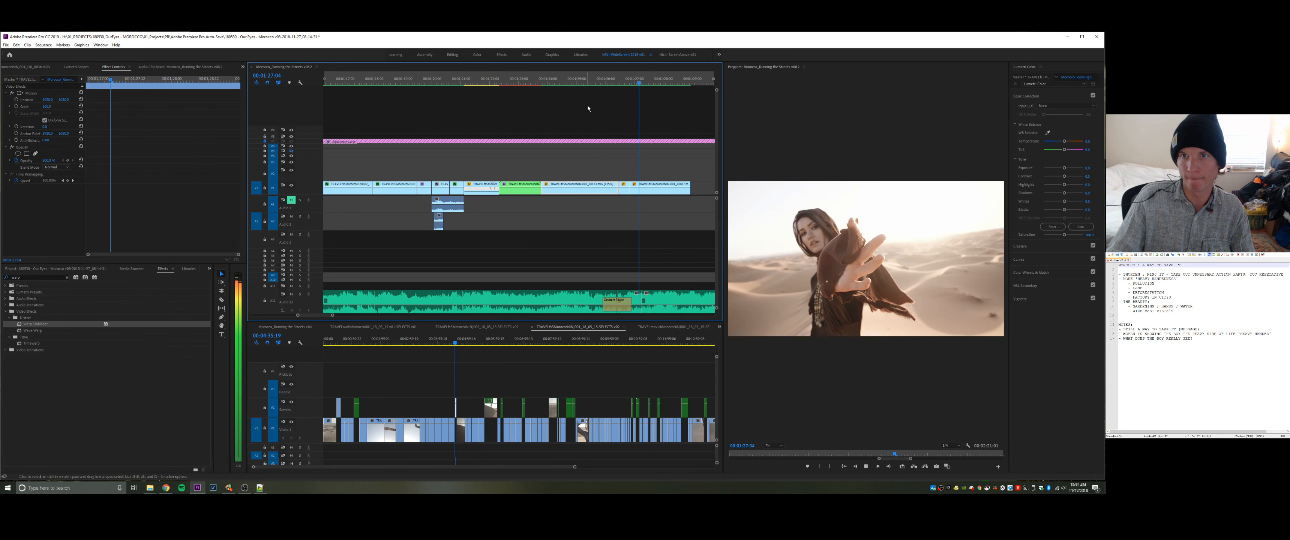
key("space")
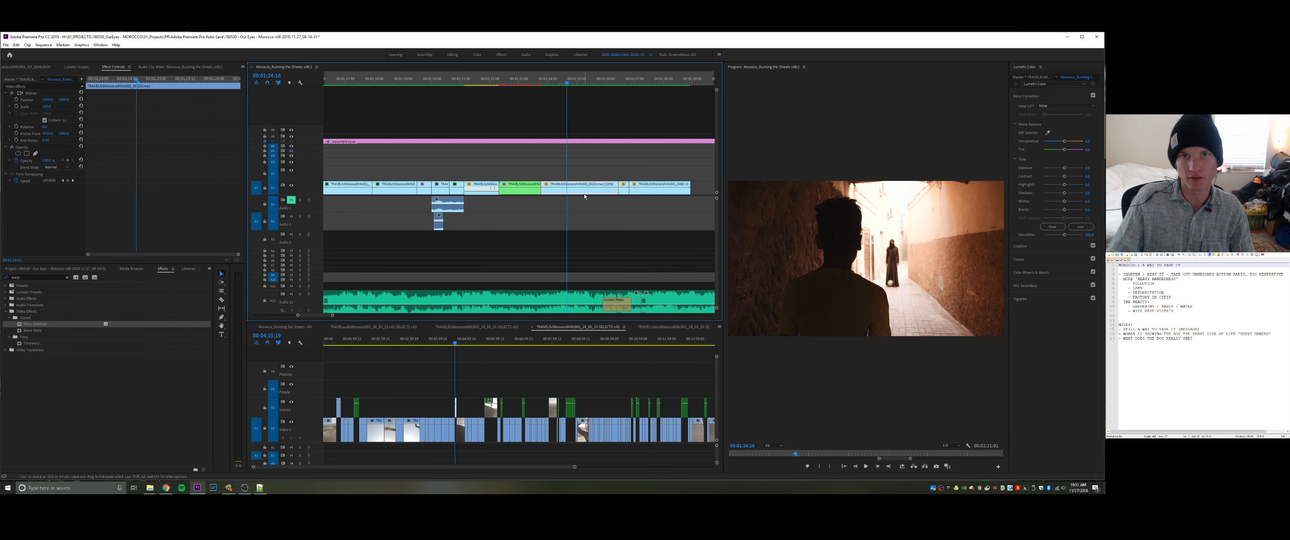
key("ctrl+r")
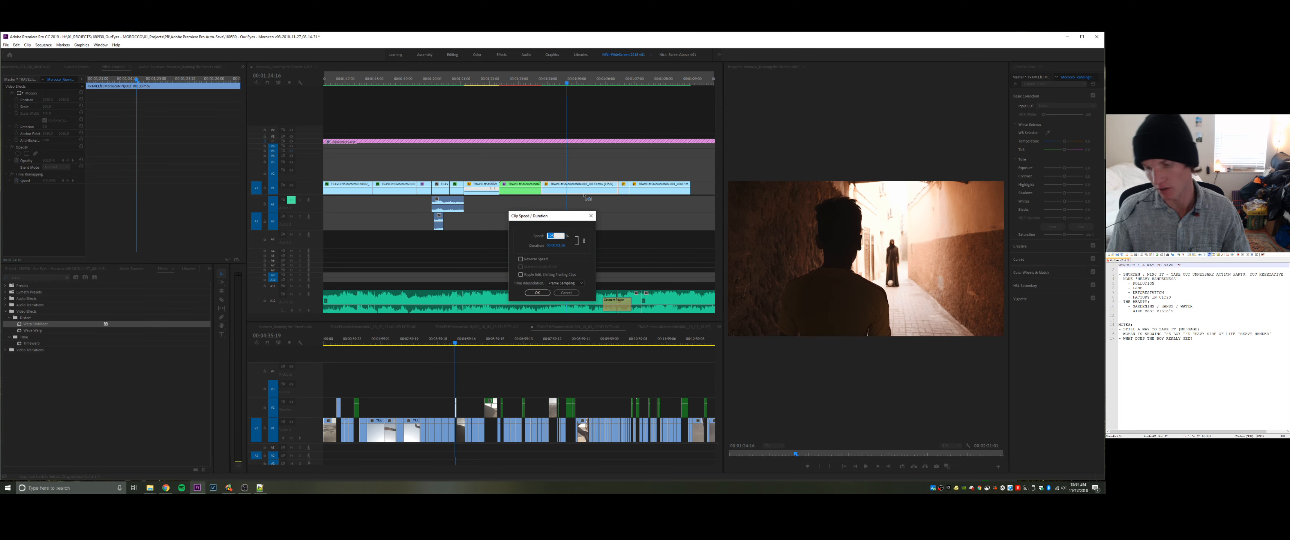
left_click(566, 293)
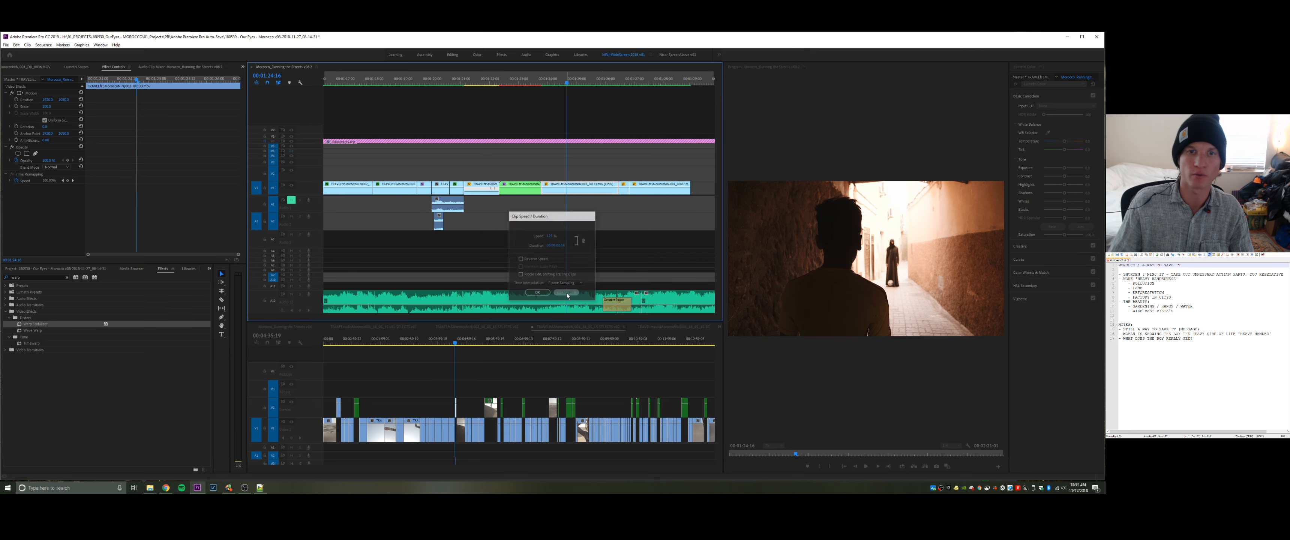
left_click(592, 187)
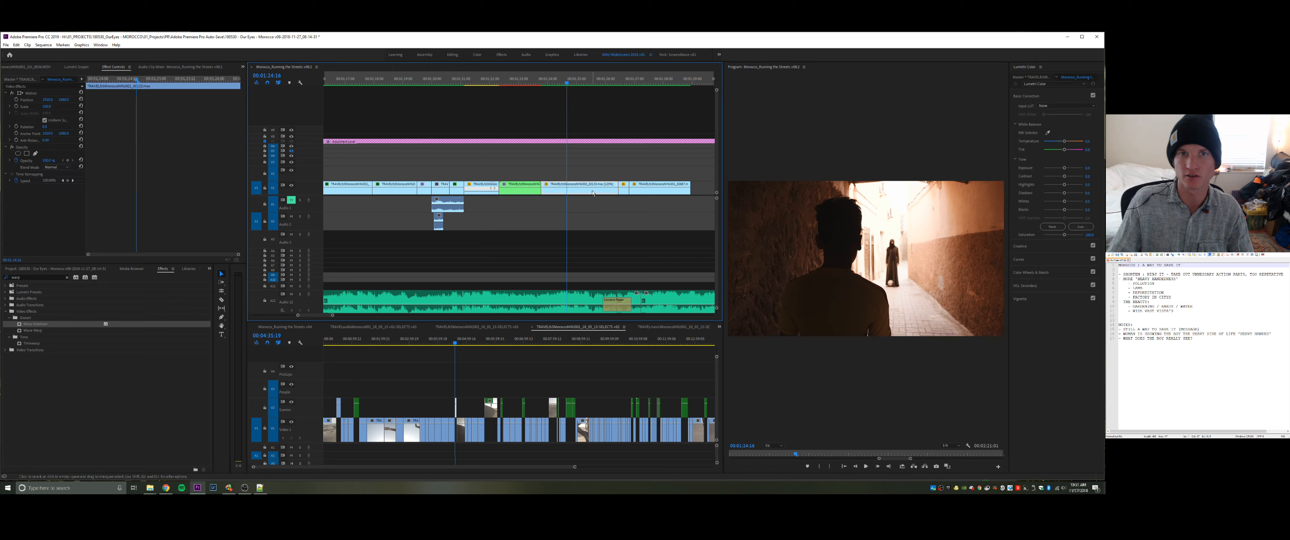
- Raise the silhouette clip's playback speed and extend its end to close the gap before the following clip
left_click_drag(534, 81, 549, 83)
key("equal")
key("equal")
key("minus")
key("minus")
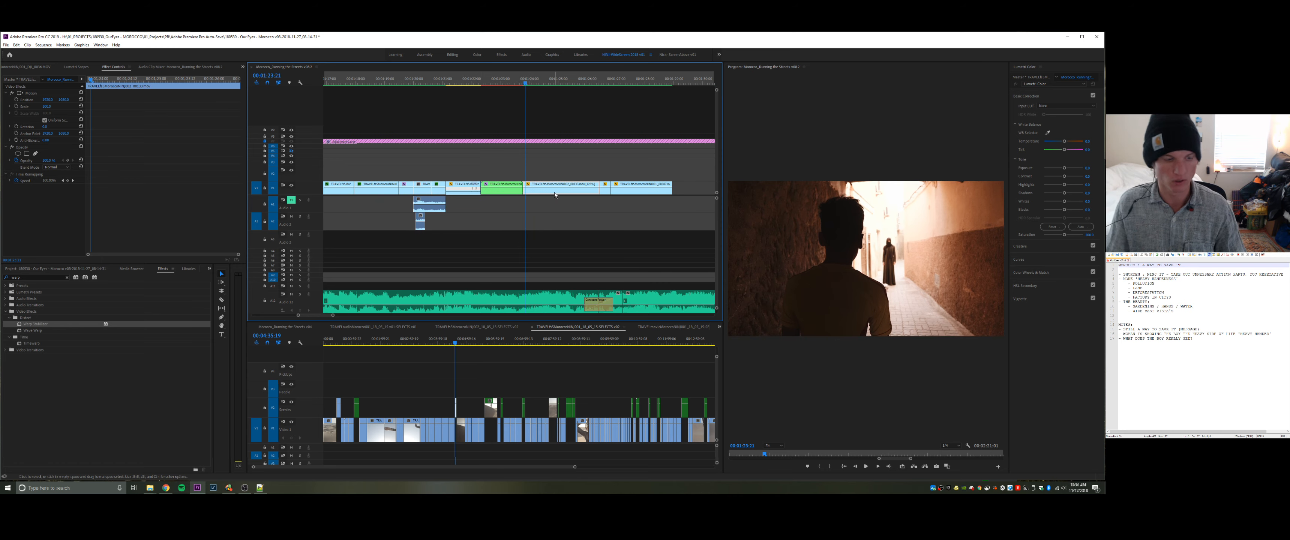
key("ctrl+r")
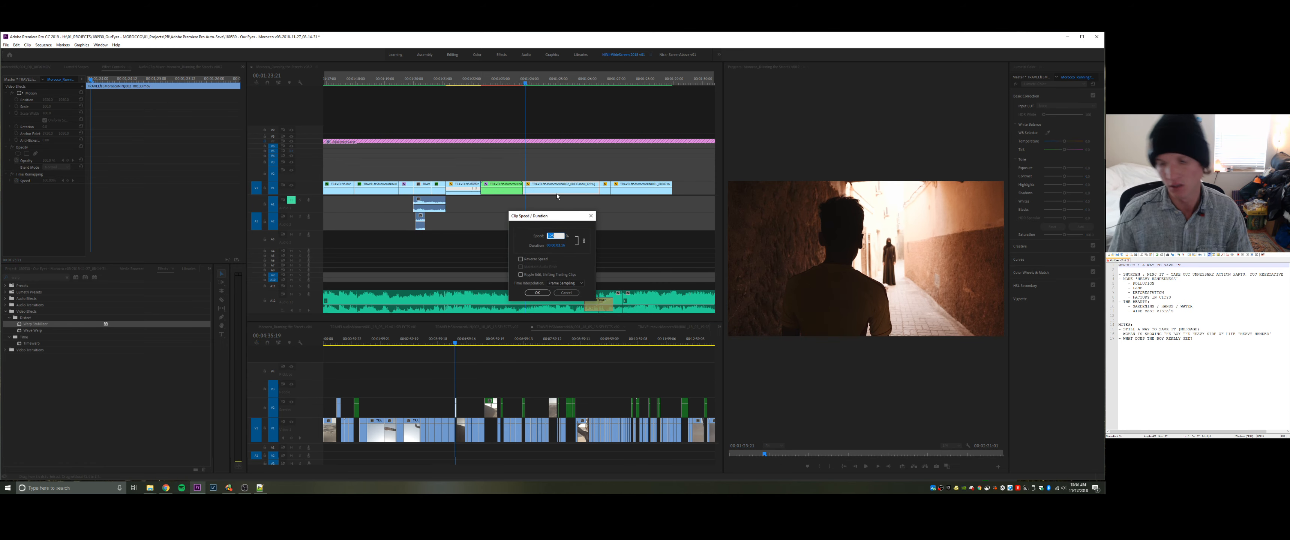
key("Return")
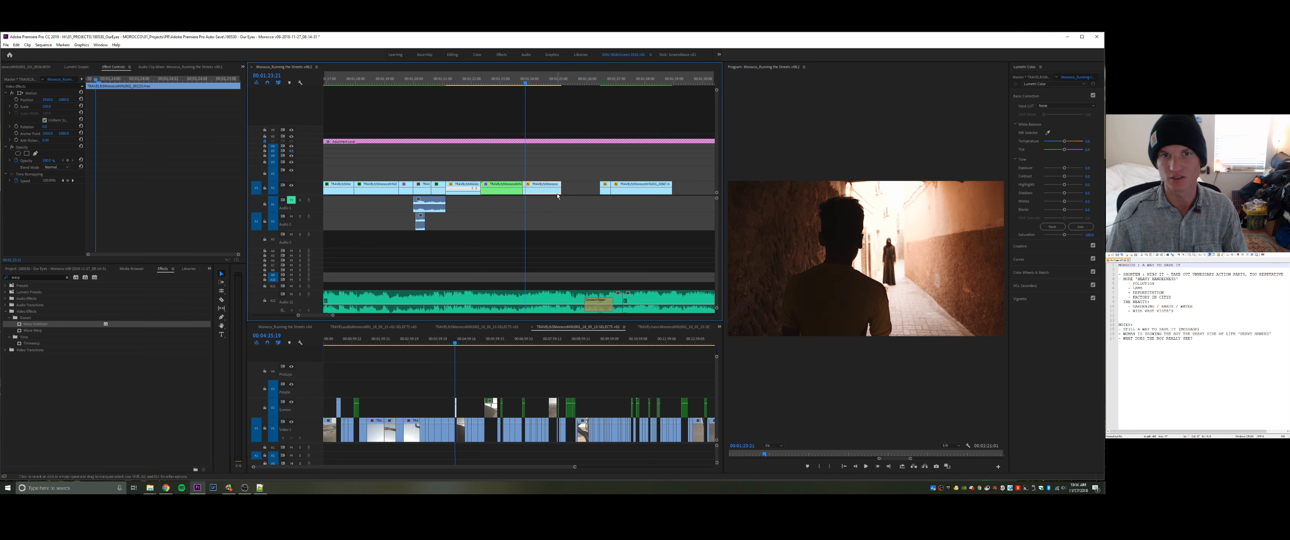
left_click_drag(591, 184, 599, 184)
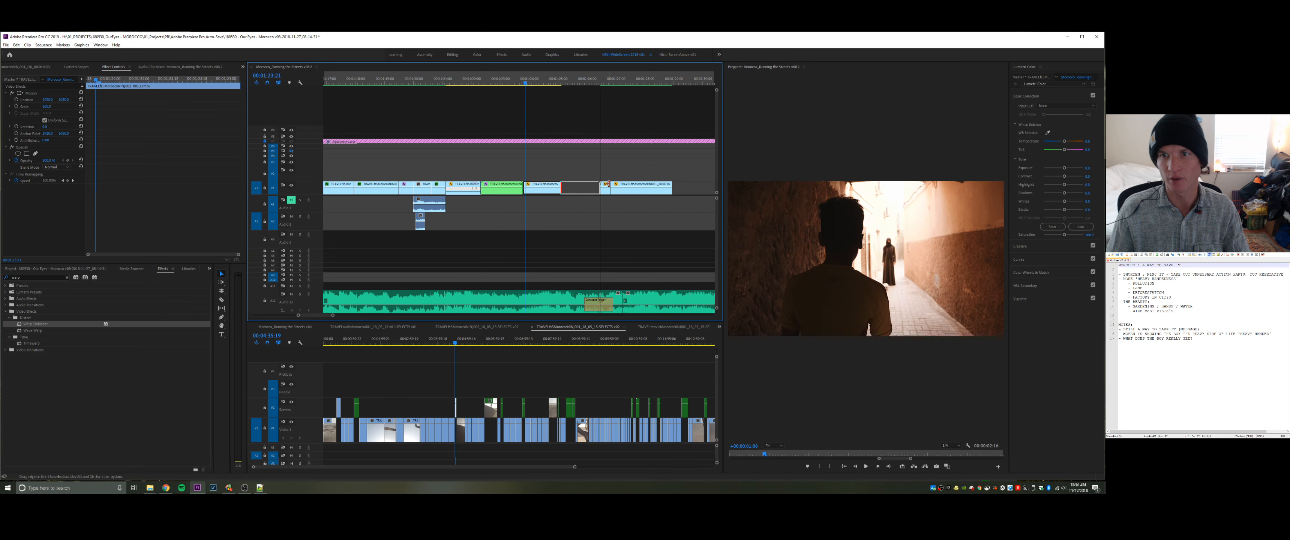
- Replay the cut from the nested football shot and readjust the silhouette clip's playback speed
left_click(510, 83)
key("space")
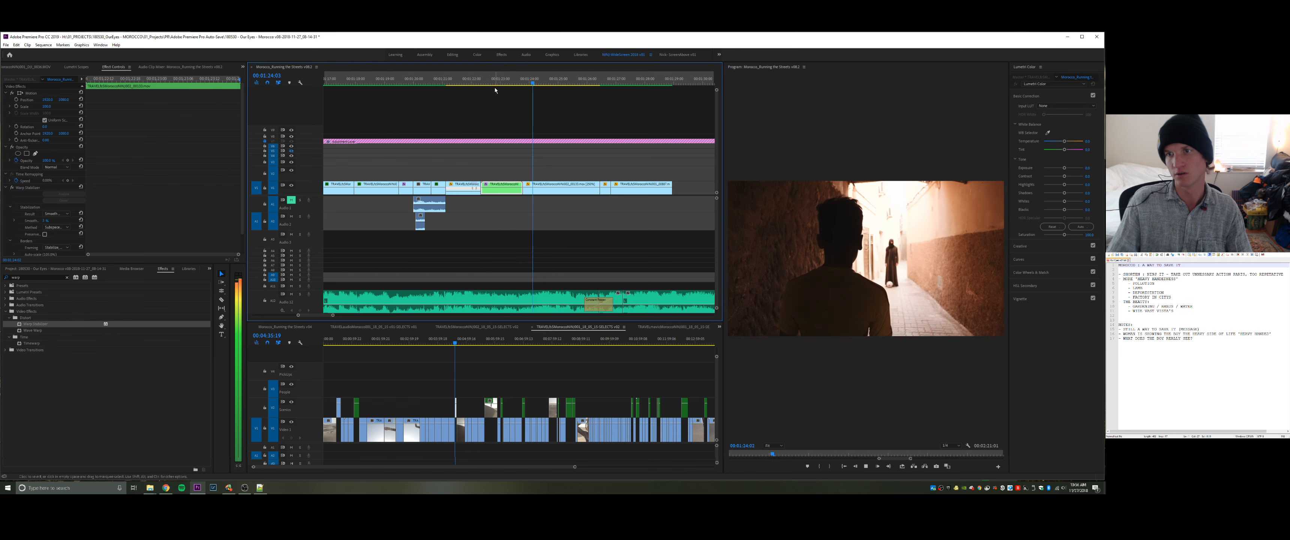
key("space")
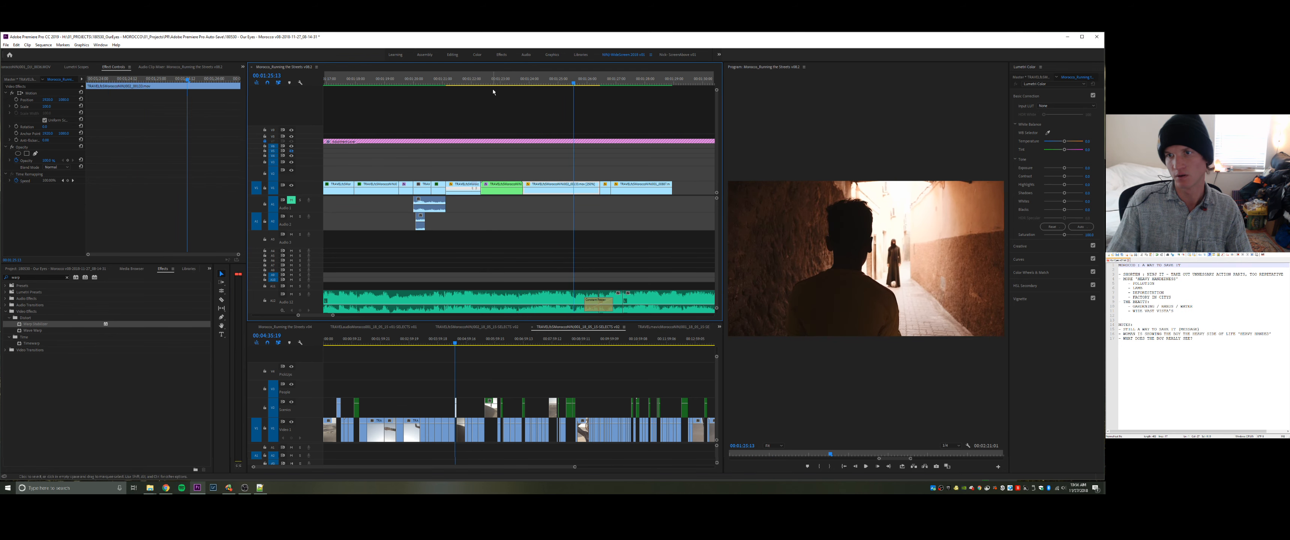
key("ctrl+r")
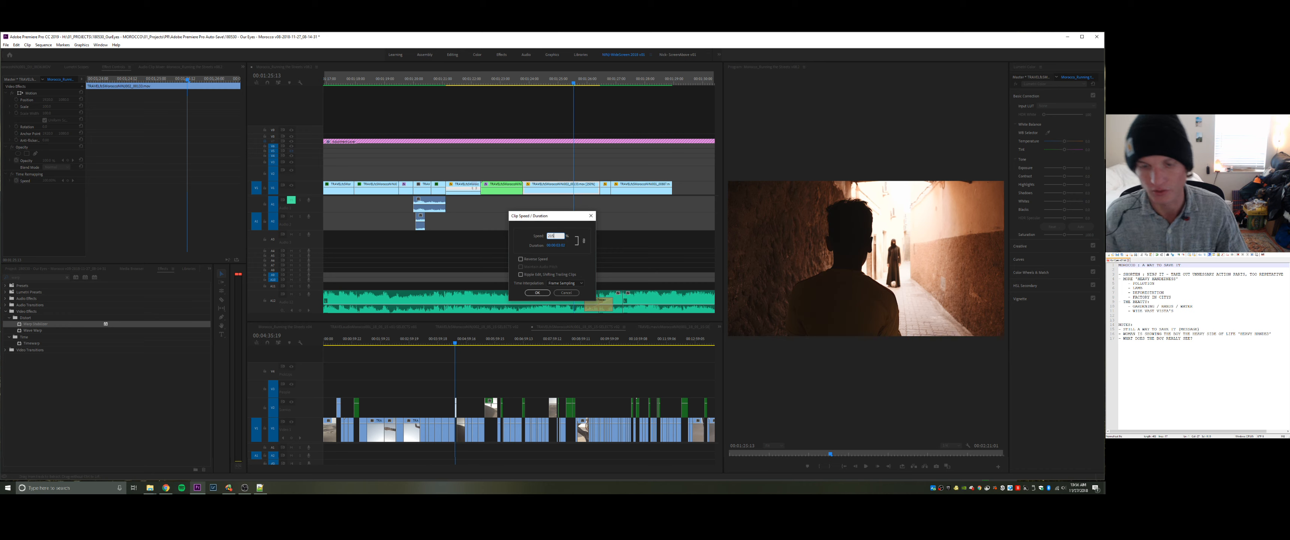
key("Return")
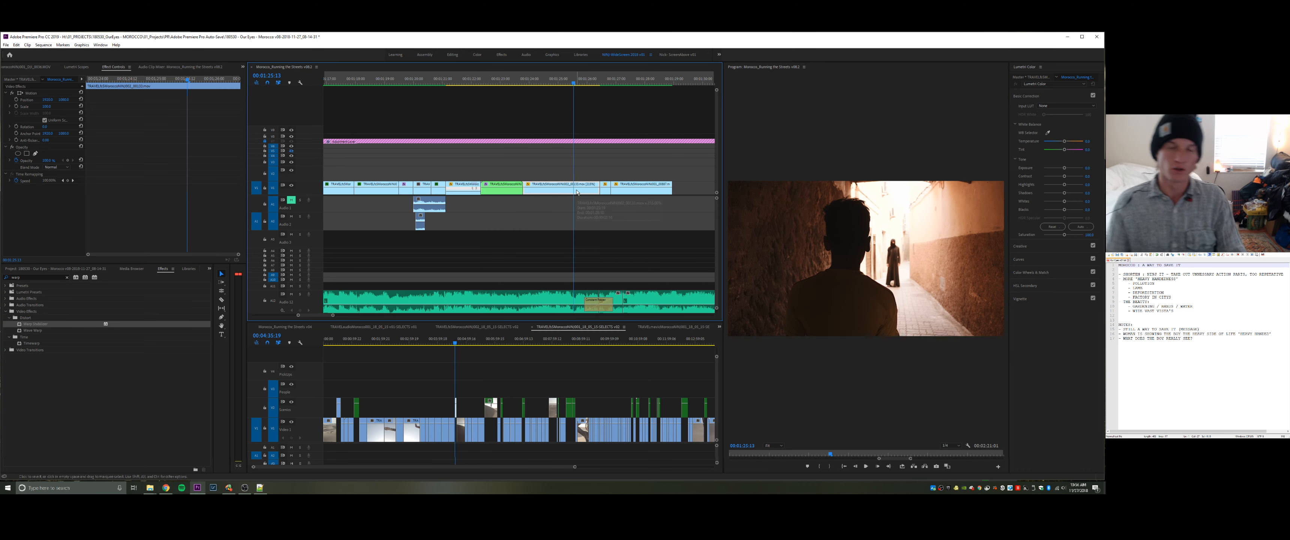
- Replay the silhouette clip, fine-tune its playback speed once more, and play on into the desert woman clip
left_click(585, 173)
left_click(525, 84)
key("space")
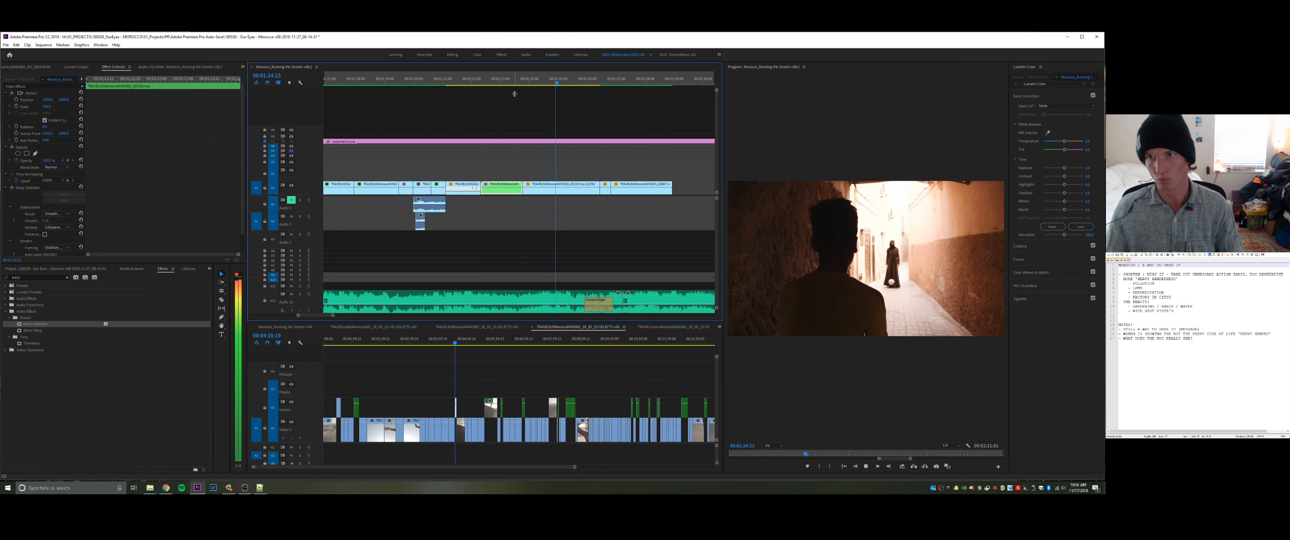
key("ctrl+r")
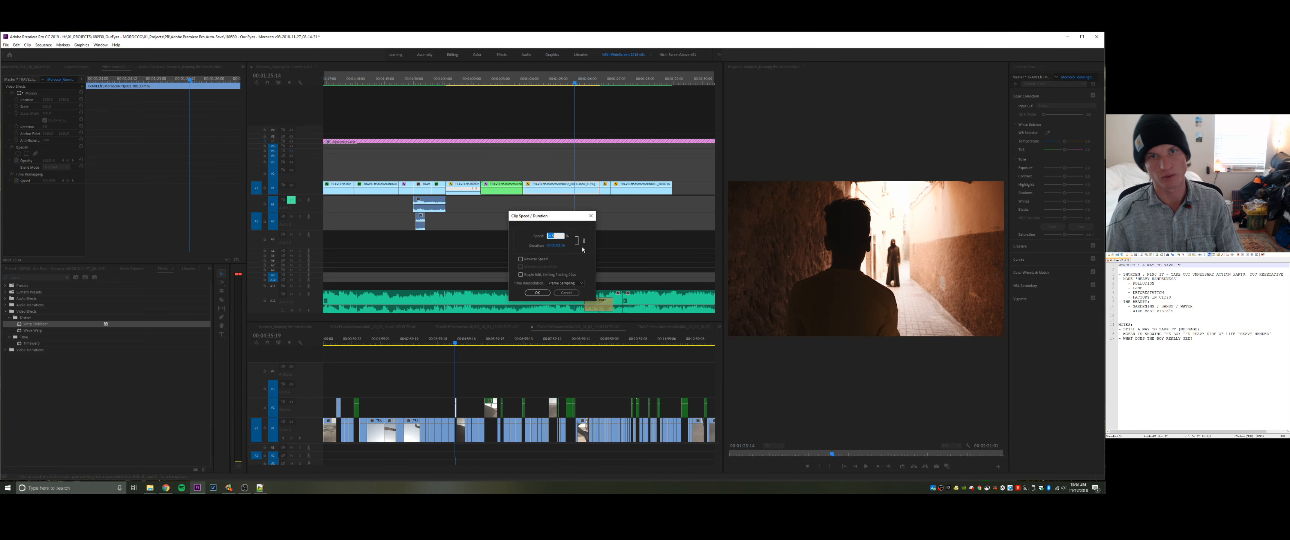
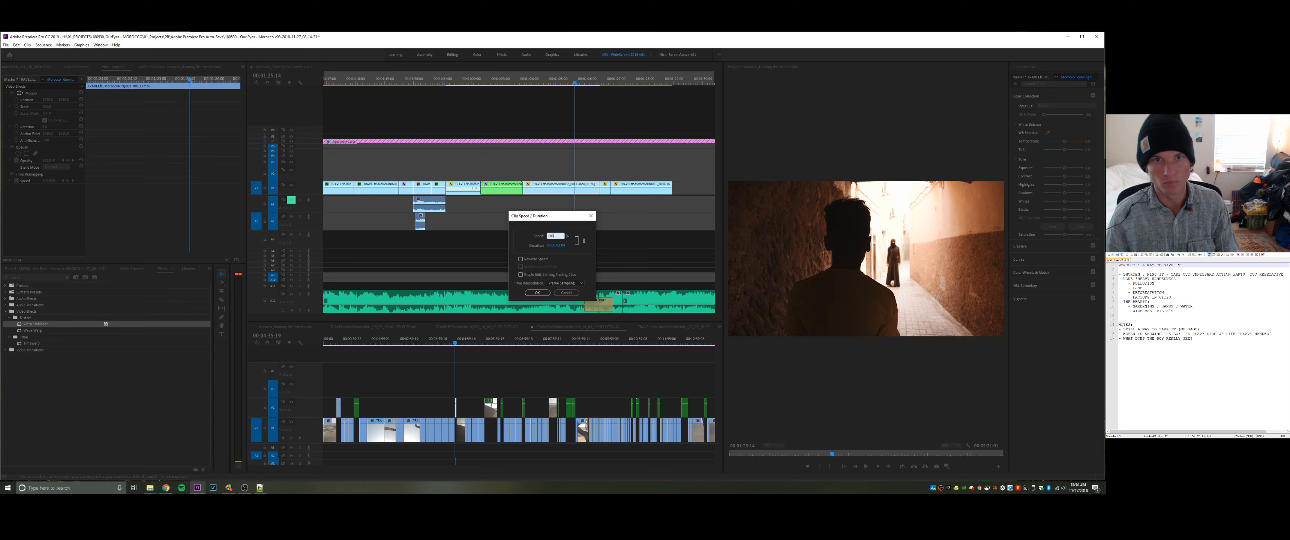
key("Return")
key("space")
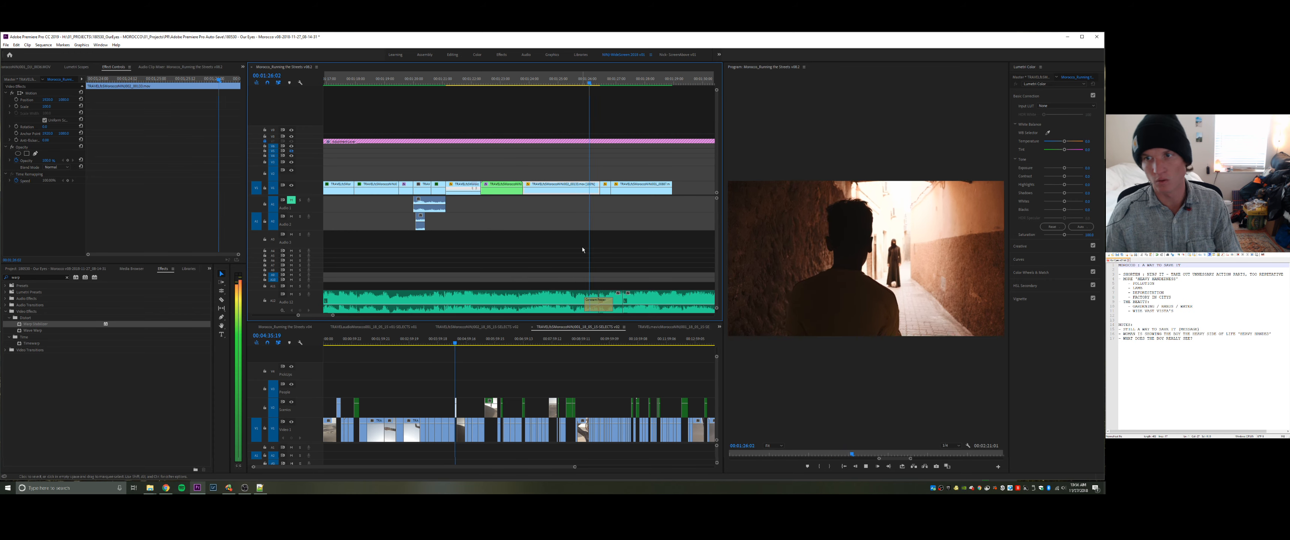
- Examine the wider edit around the gap after the desert woman clip and move the selects sequence to its previous cut
left_click(556, 168)
key("minus")
key("minus")
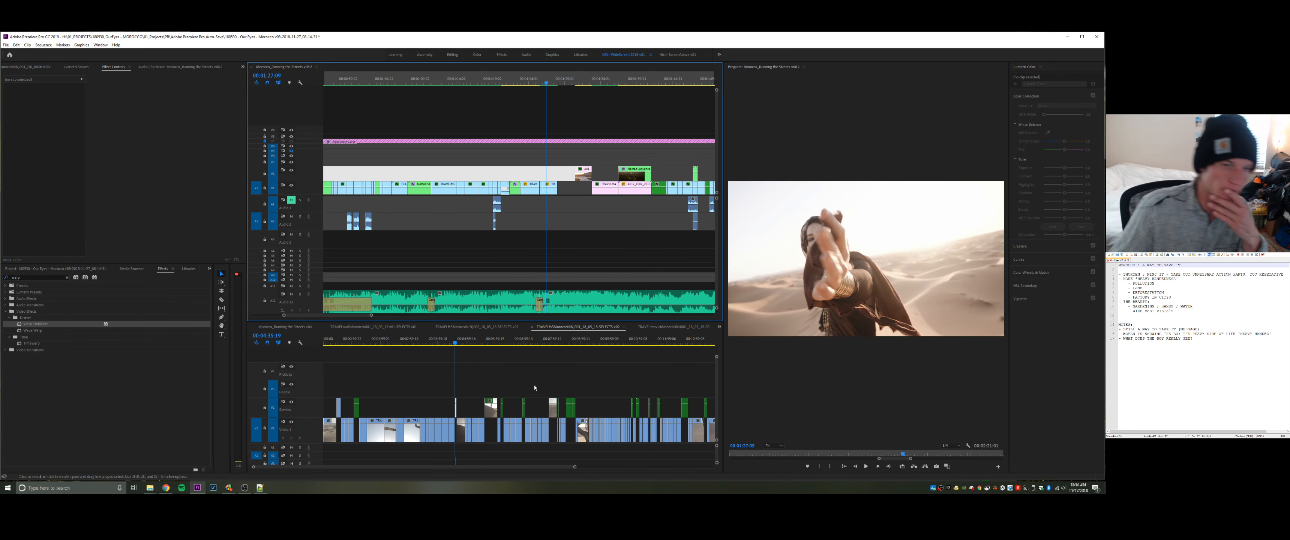
left_click(549, 161)
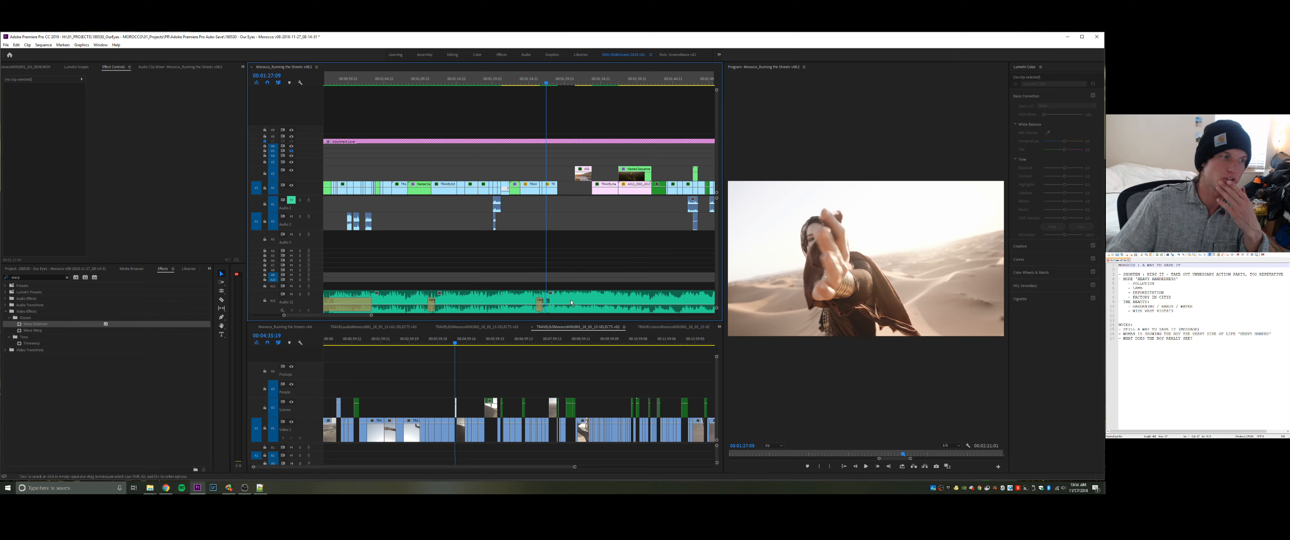
left_click(474, 358)
key("Up")
left_click(550, 221)
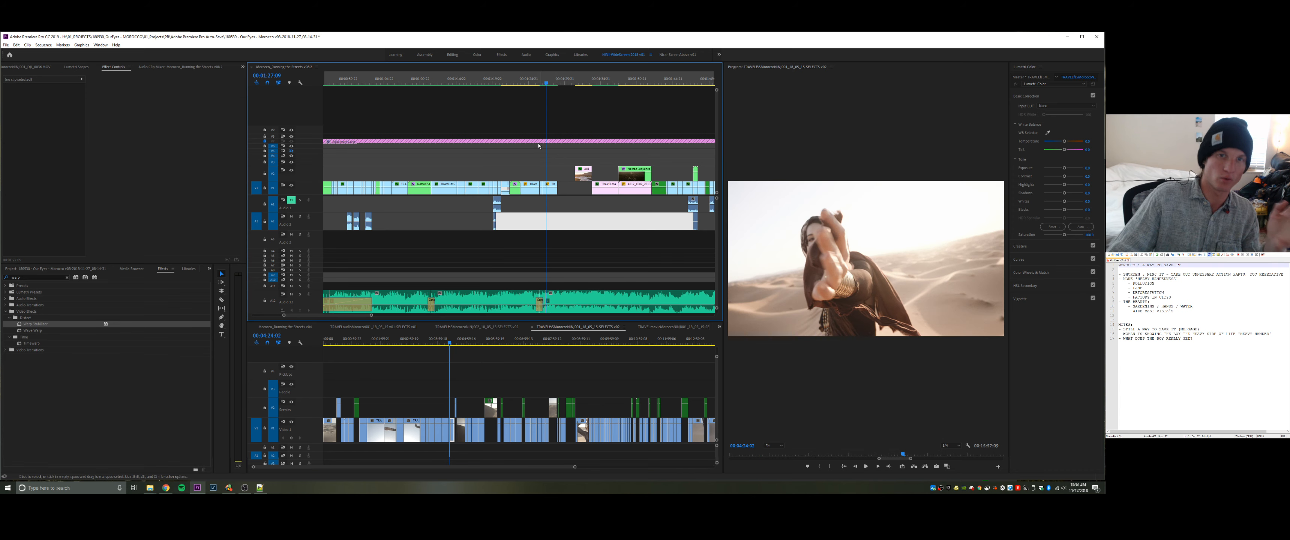
- Play the end of the desert woman clip into the gap, park at the clip's end, and return to the selects sequence
key("space")
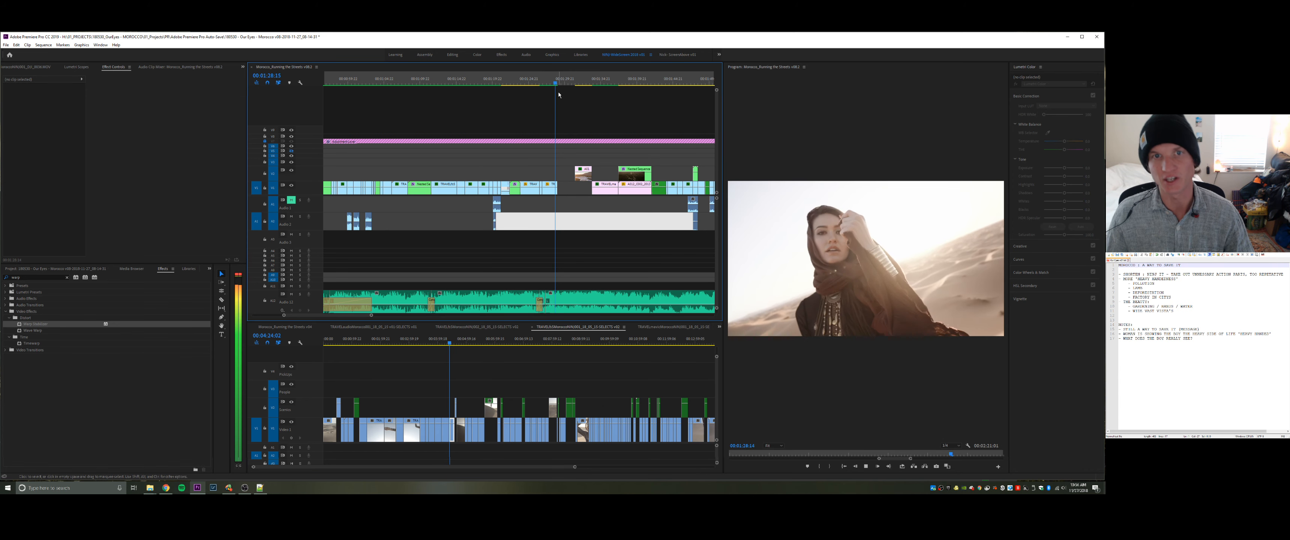
key("space")
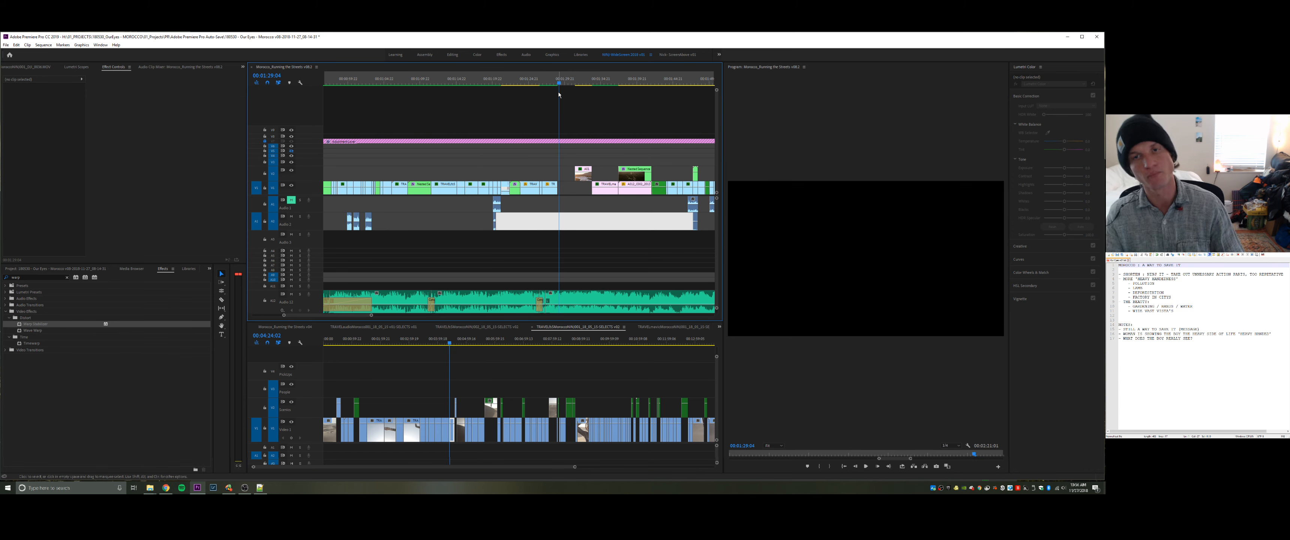
key("space")
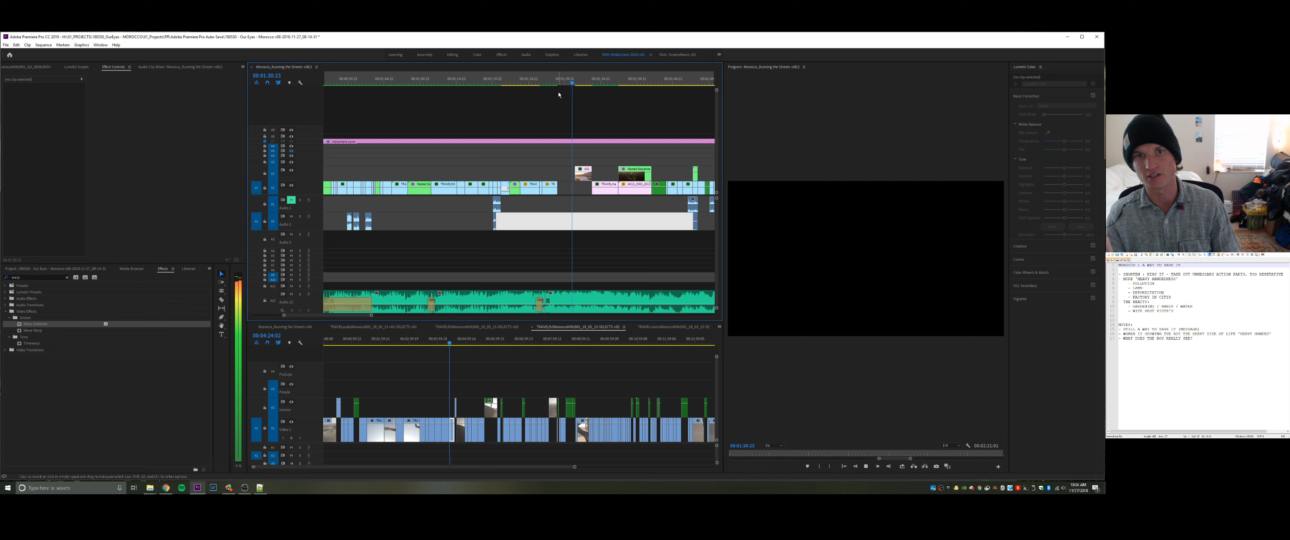
key("space")
left_click(558, 91)
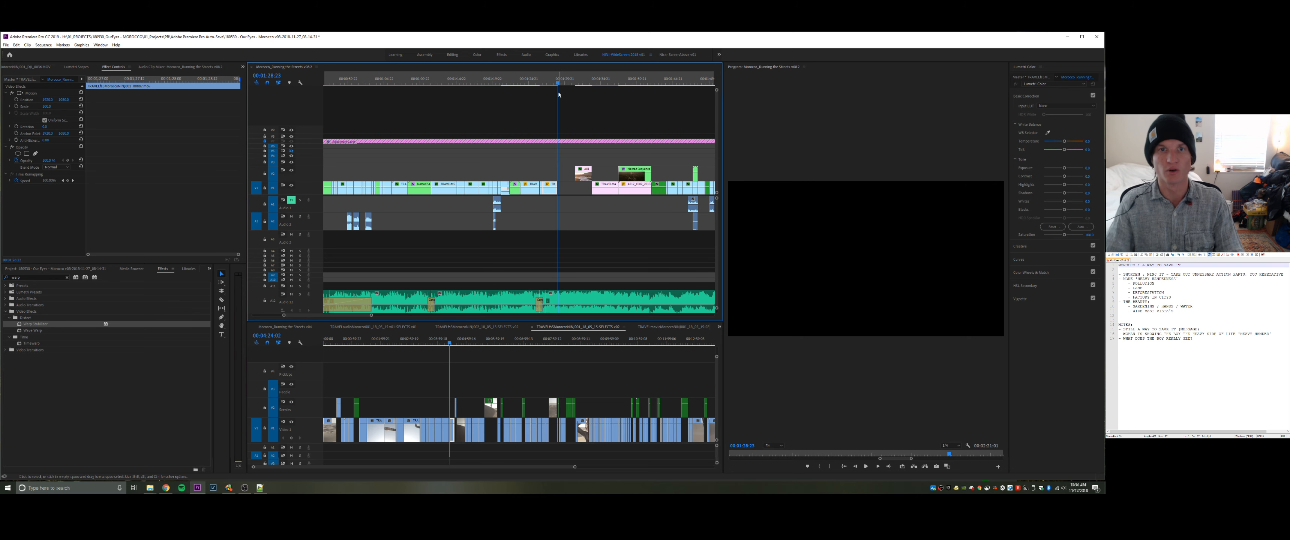
left_click(400, 358)
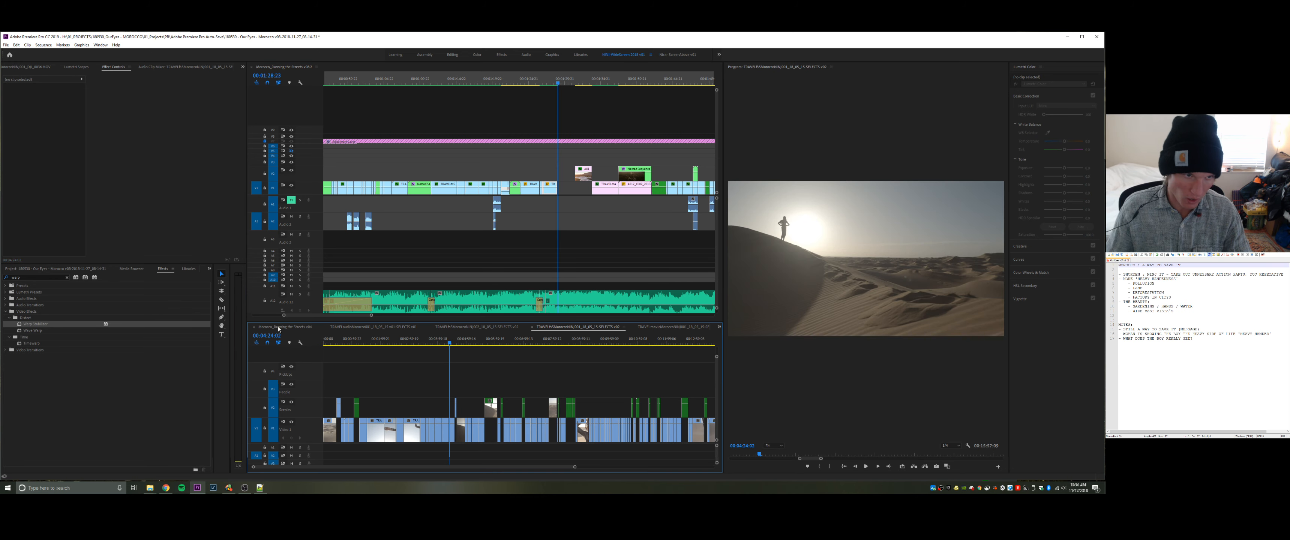
- Switch the lower timeline from the Morocco edit to the SELECTS FOR MOROCCO sequence with the orchard and sunflower footage
left_click(281, 328)
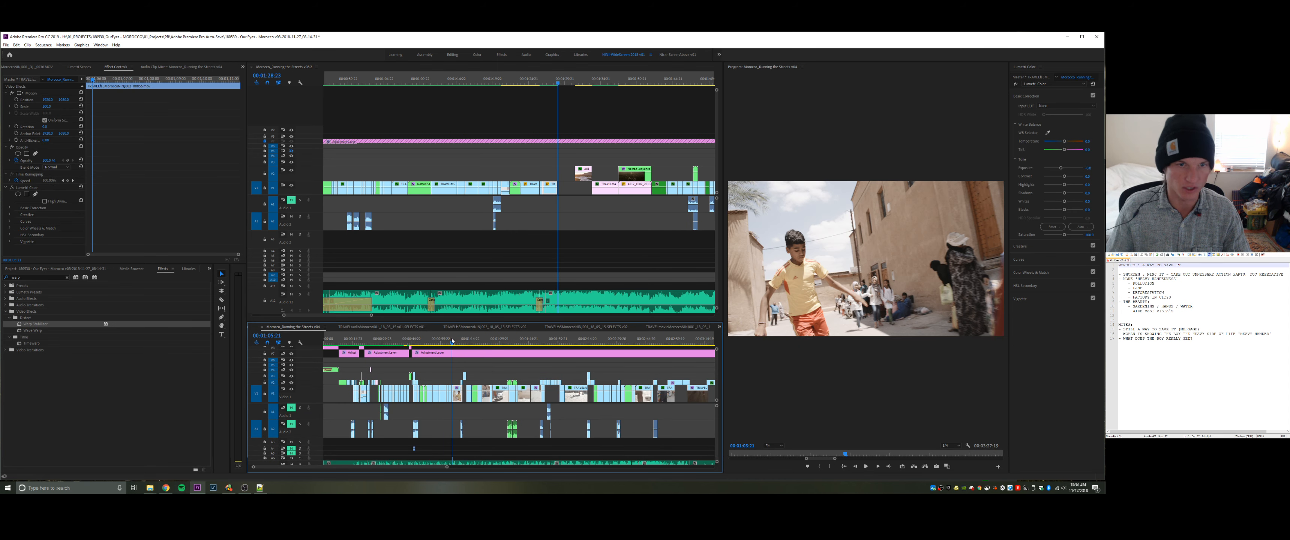
left_click(720, 327)
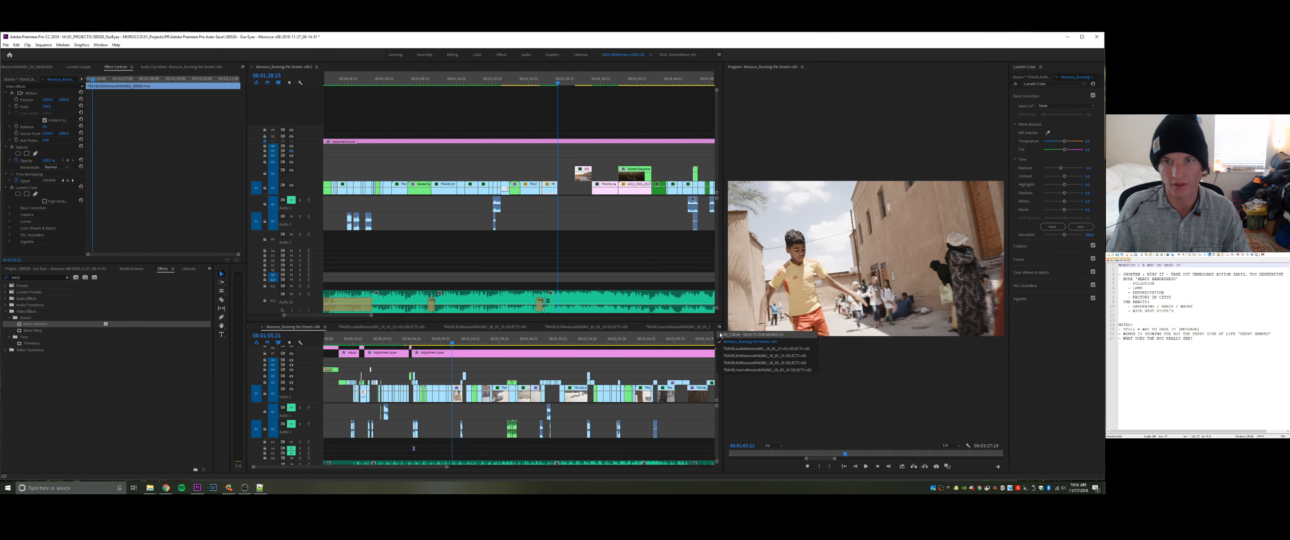
left_click(743, 337)
left_click(440, 364)
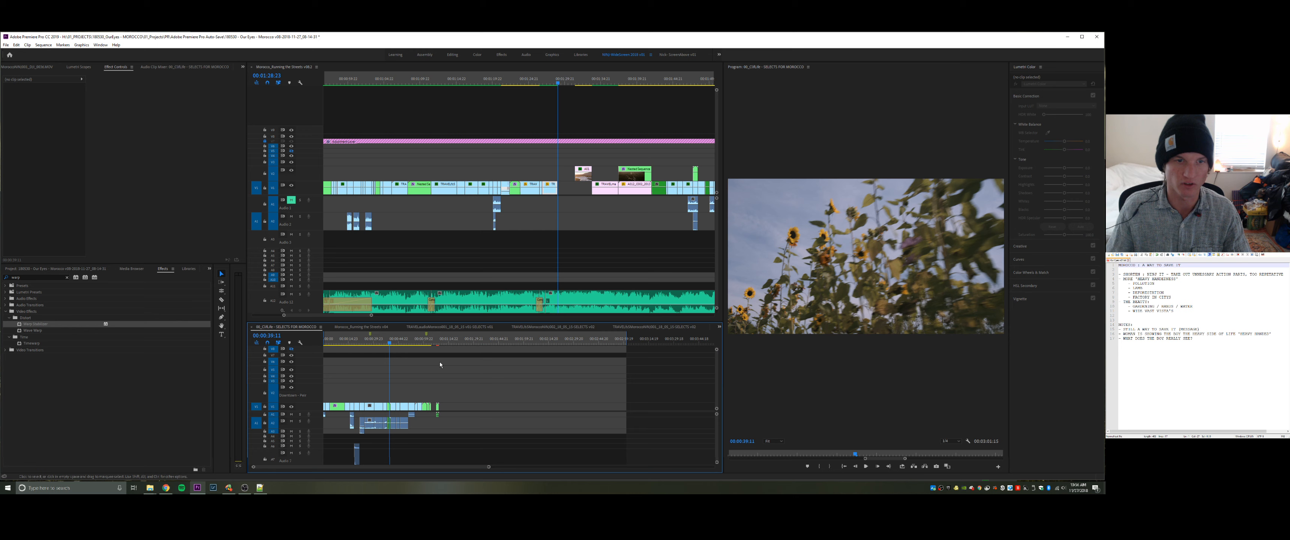
- Find the orchard man and sunflower shots in the selects sequence and play the cut between them
left_click(387, 345)
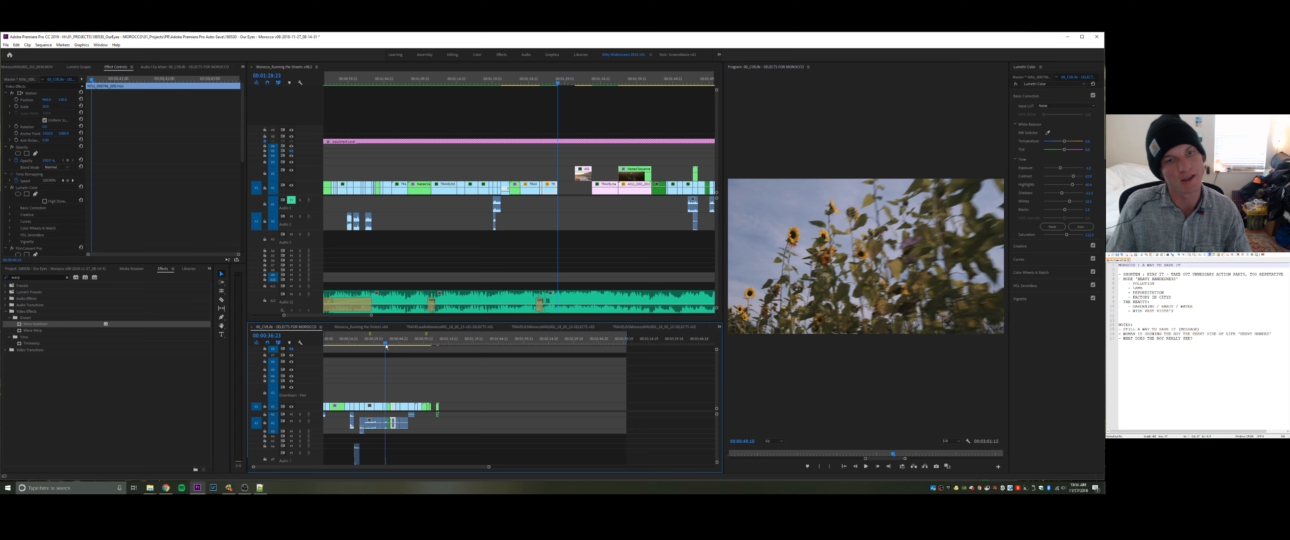
left_click(441, 370)
key("=")
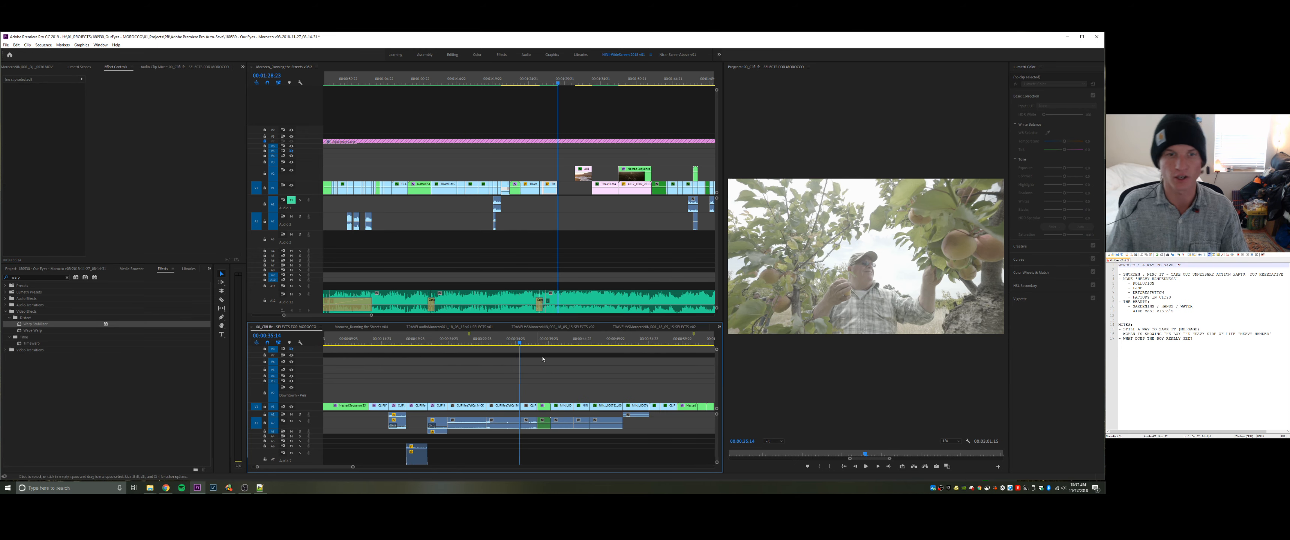
key("space")
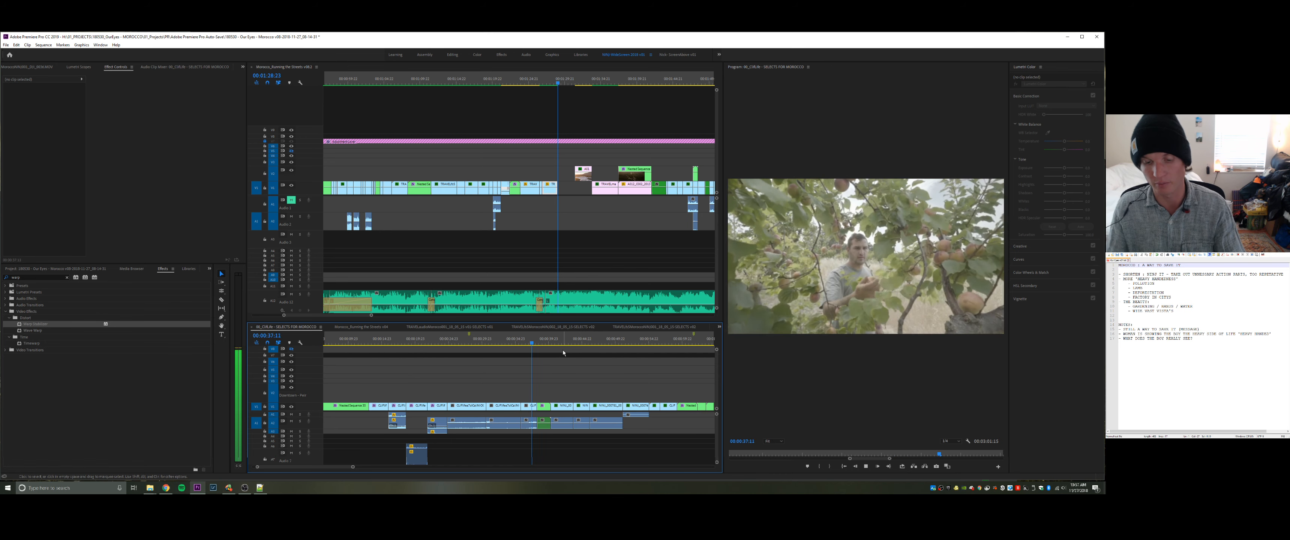
key("backslash")
key("space")
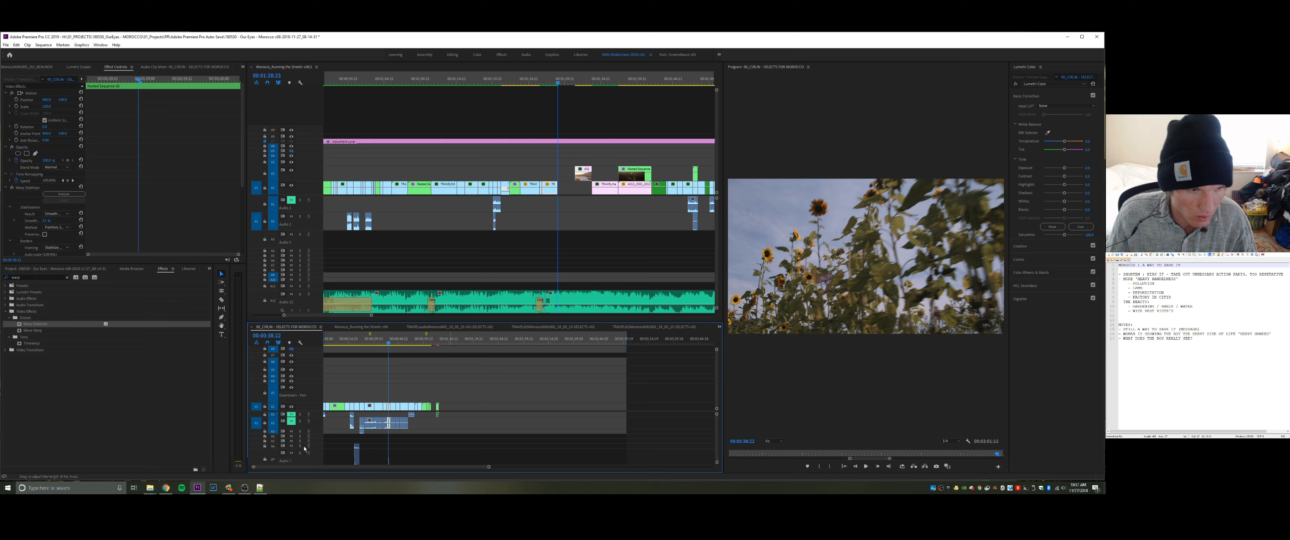
- Mute the lower audio tracks of the selects sequence and replay from the orchard man into the sunflower shot
left_click(291, 446)
left_click(291, 453)
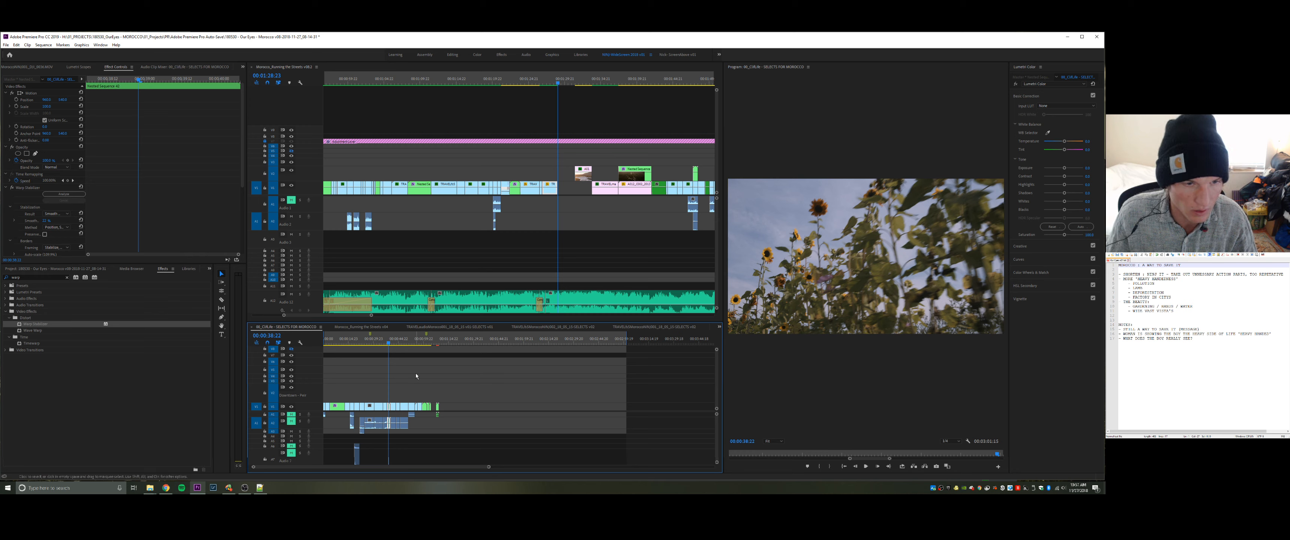
left_click(396, 350)
left_click_drag(391, 344, 386, 345)
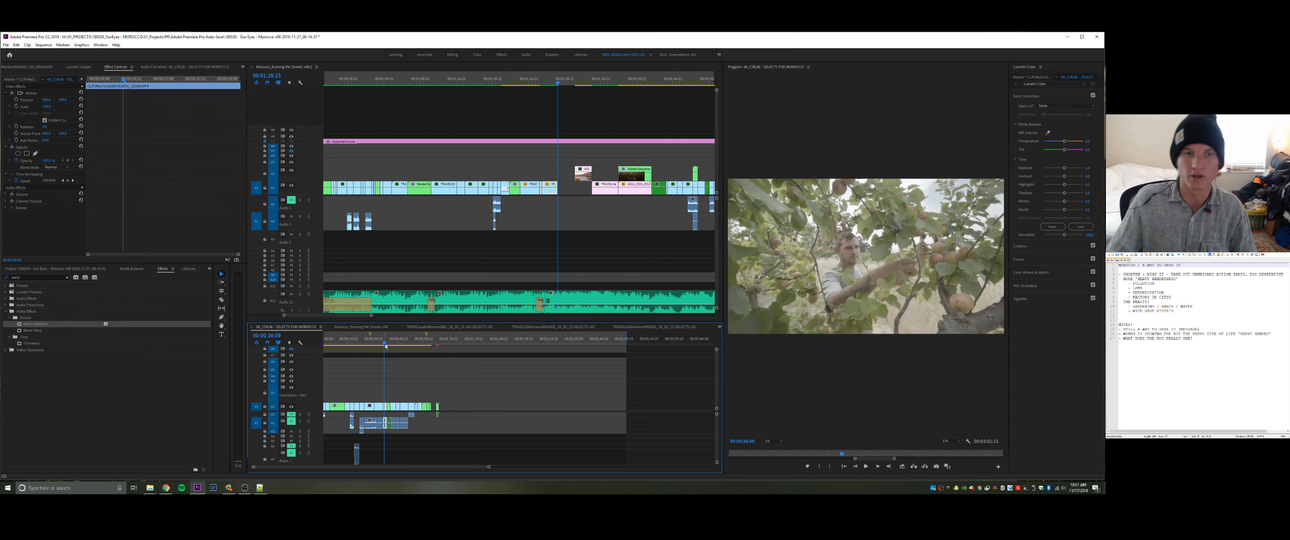
key("space")
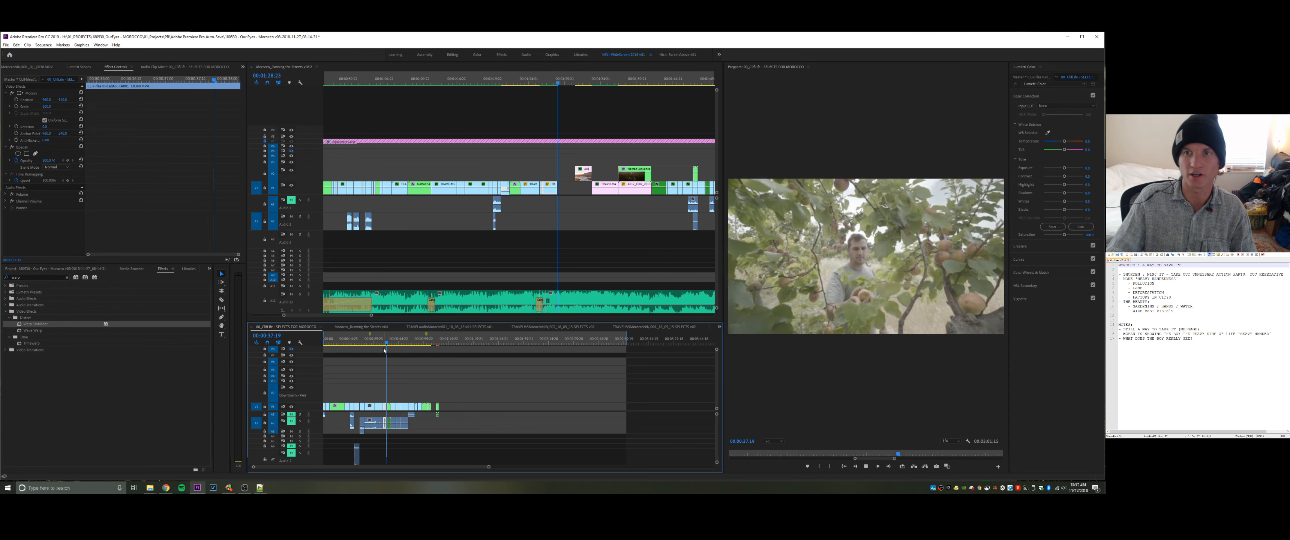
key("space")
- Check the gap in the Morocco edit, then replay the orchard-to-sunflower cut in the selects sequence
left_click(577, 210)
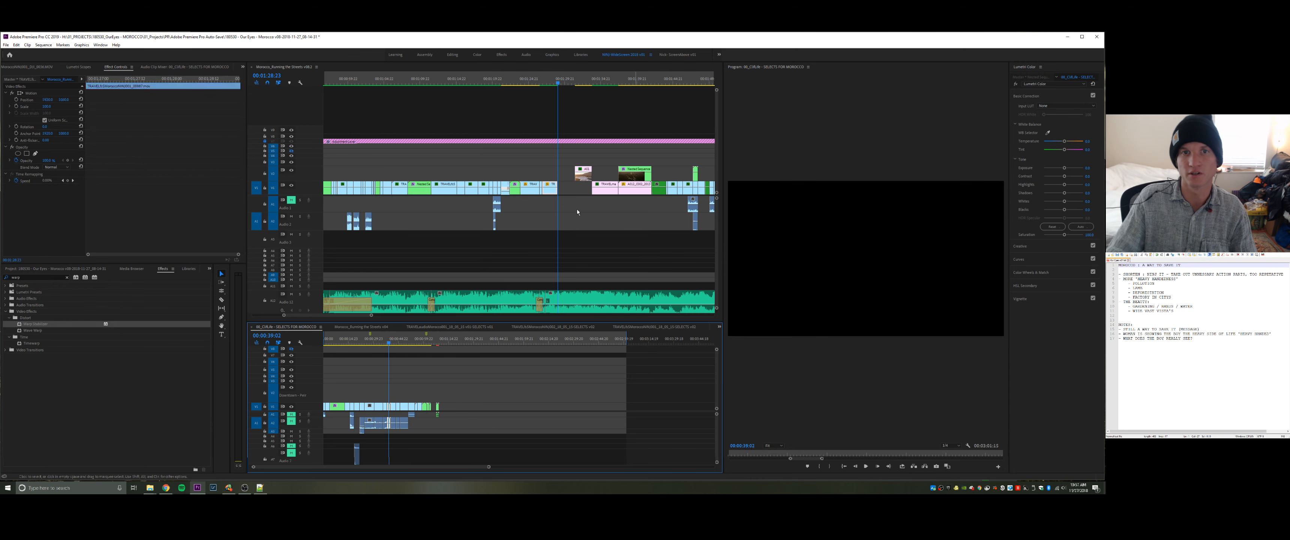
left_click(389, 344)
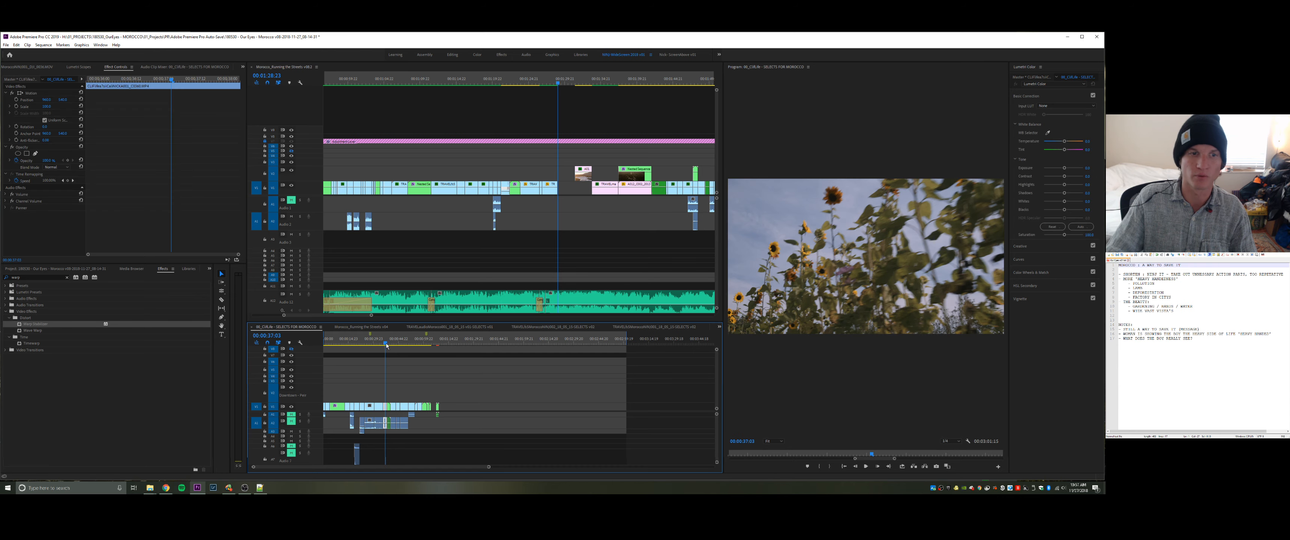
mouse_move(389, 345)
left_mouse_down()
mouse_move(373, 344)
mouse_move(387, 342)
left_mouse_up()
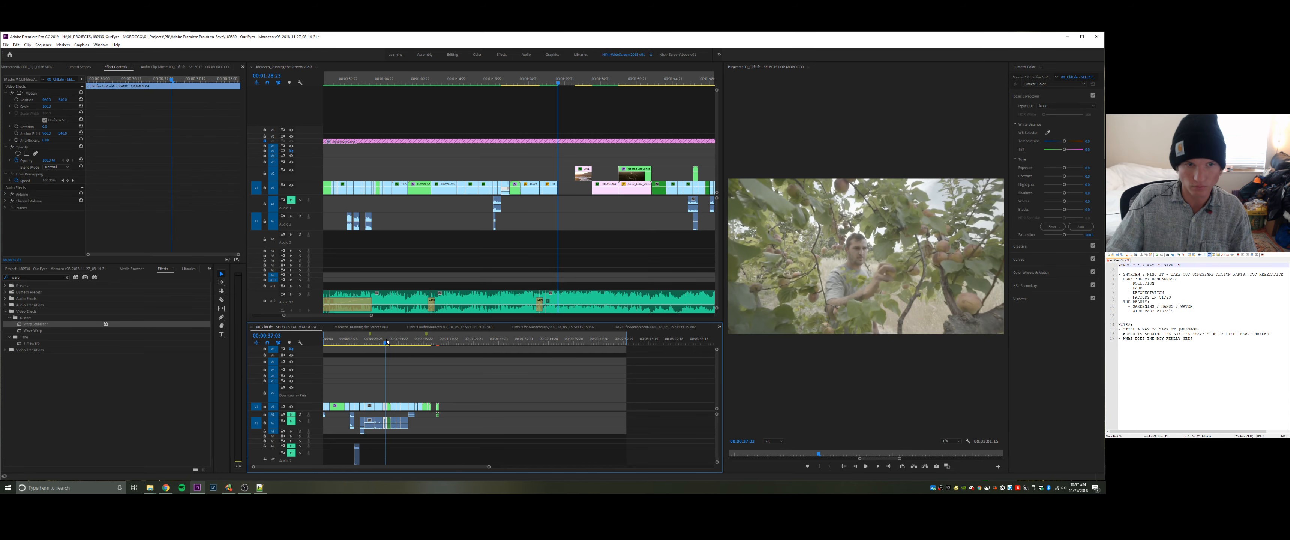
key("space")
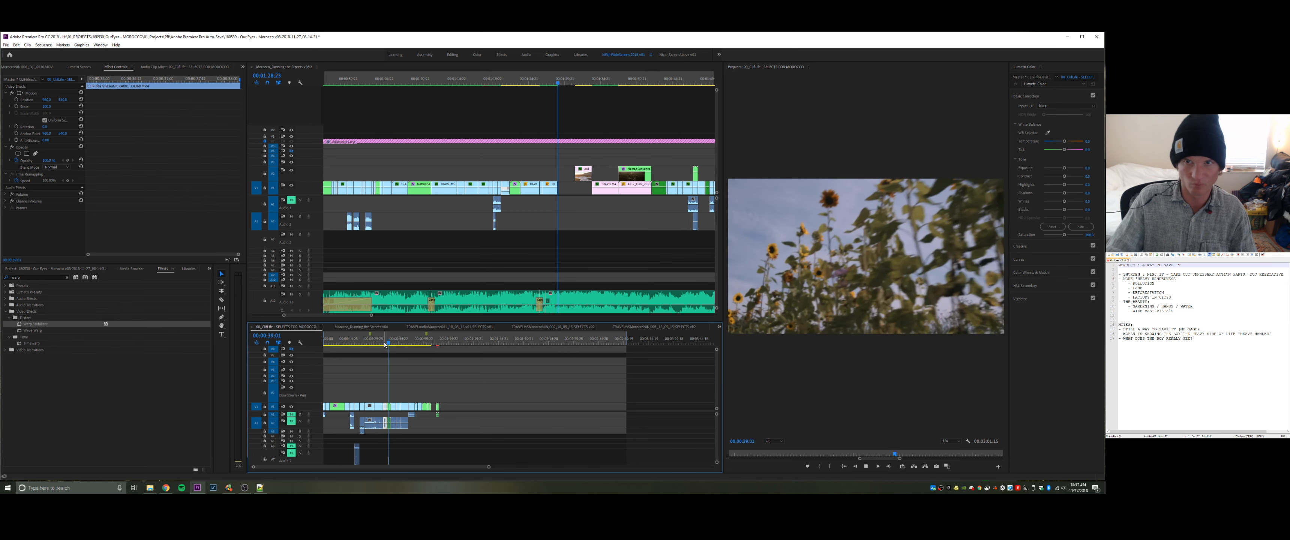
key("space")
- Play the Morocco edit from the end of the desert woman clip into the gap
left_click(575, 136)
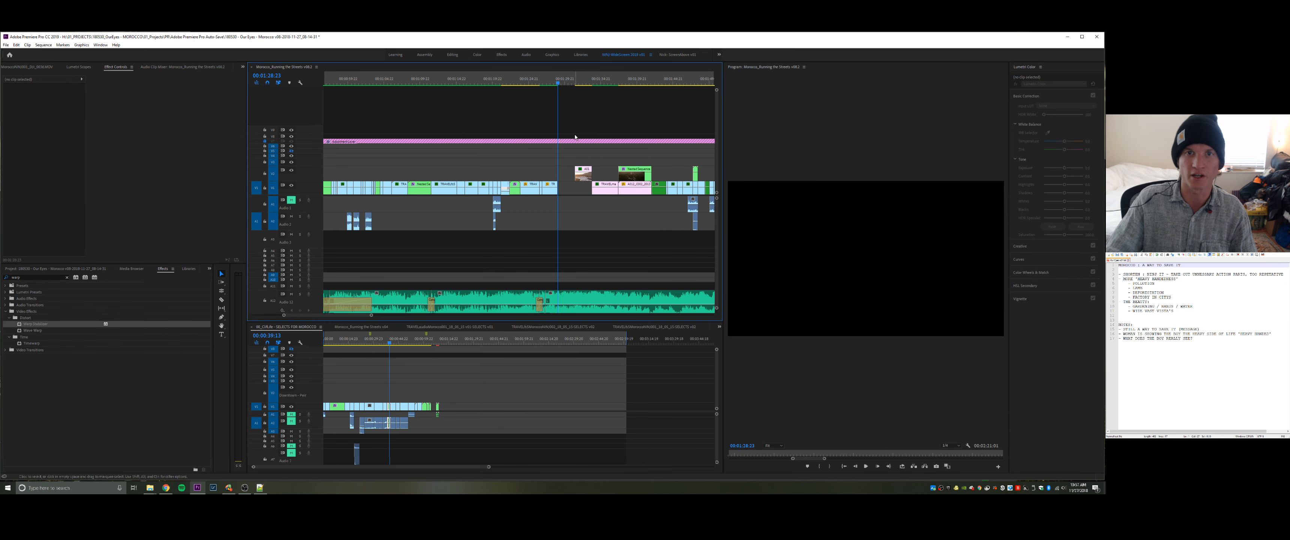
key("Up")
key("space")
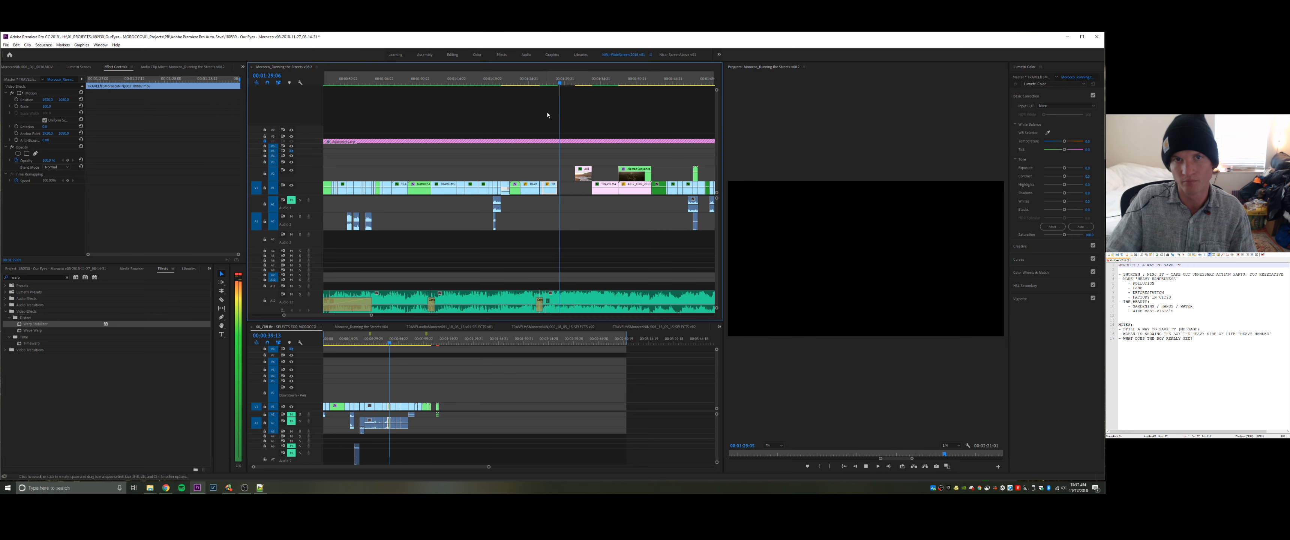
key("space")
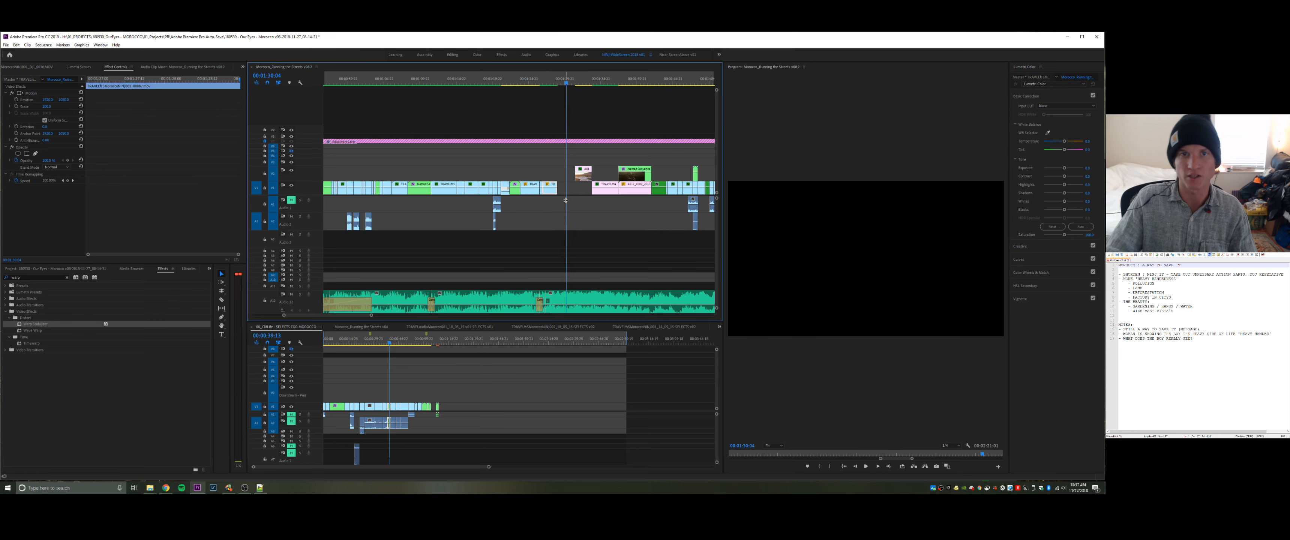
- Split the nested sunflower clip in the selects sequence at 00:00:39:01
left_click(423, 385)
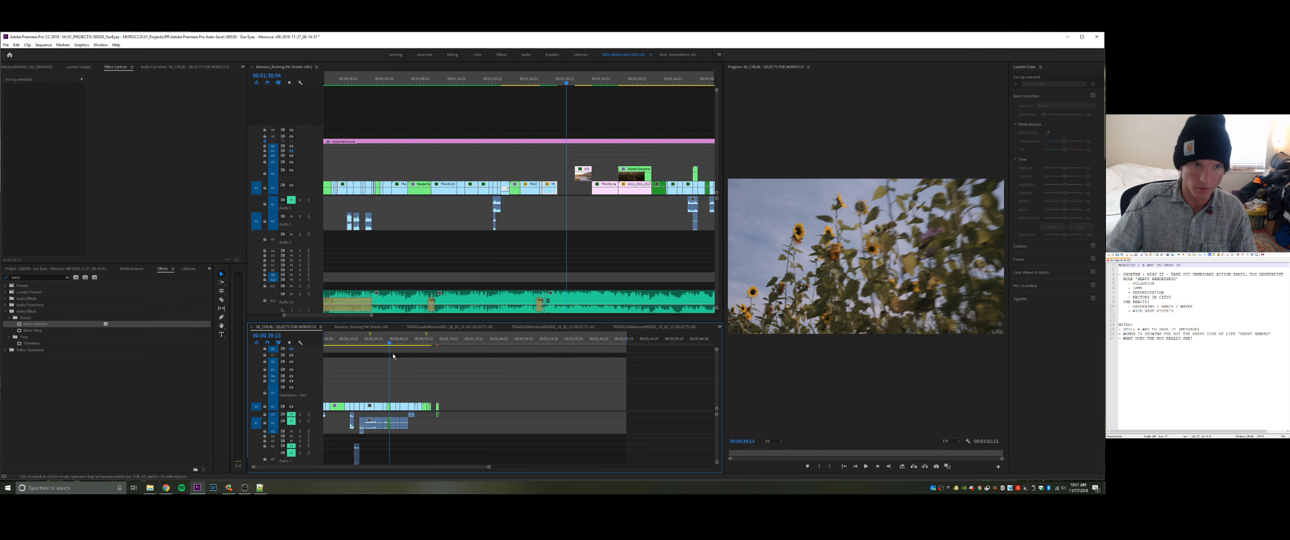
left_click(389, 338)
key("=")
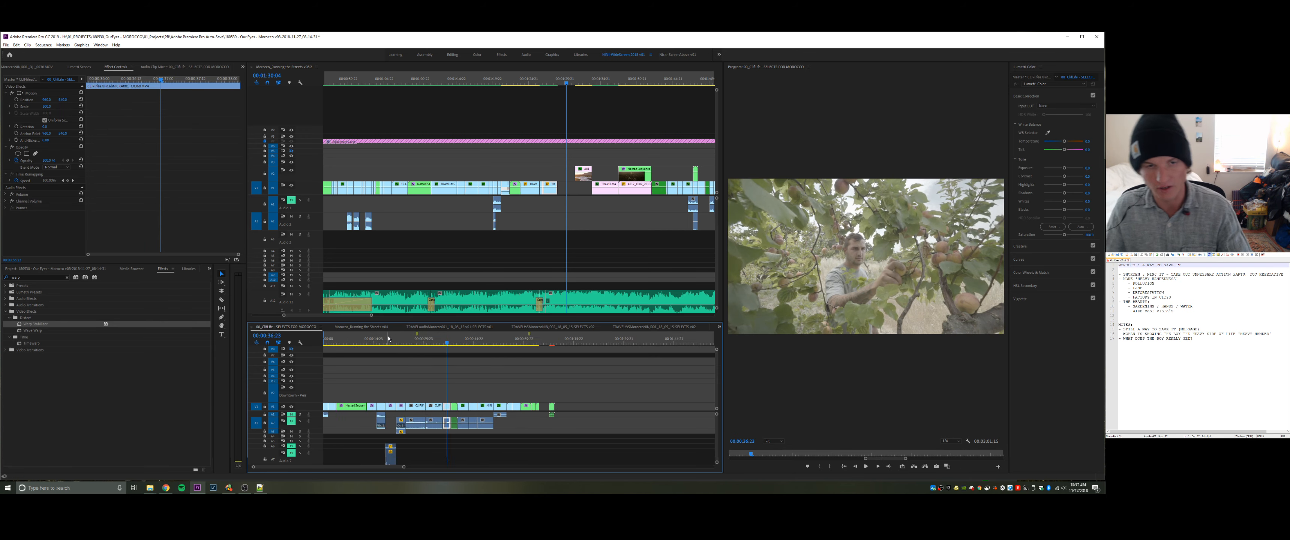
key("=")
key("=")
key("=")
key("=")
key("=")
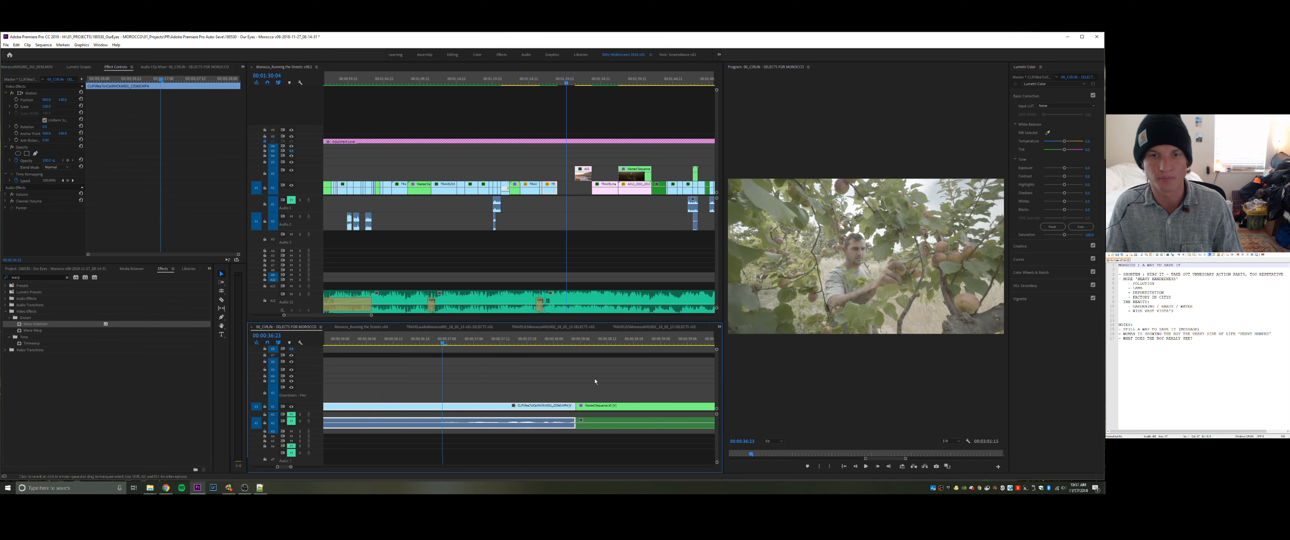
key("space")
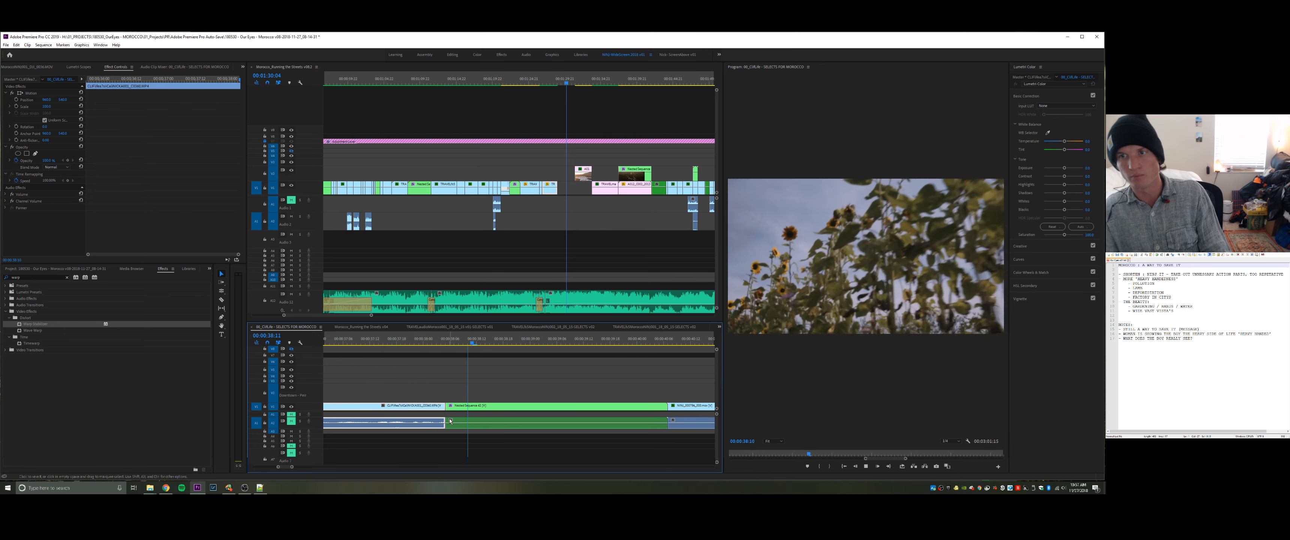
left_click(451, 421)
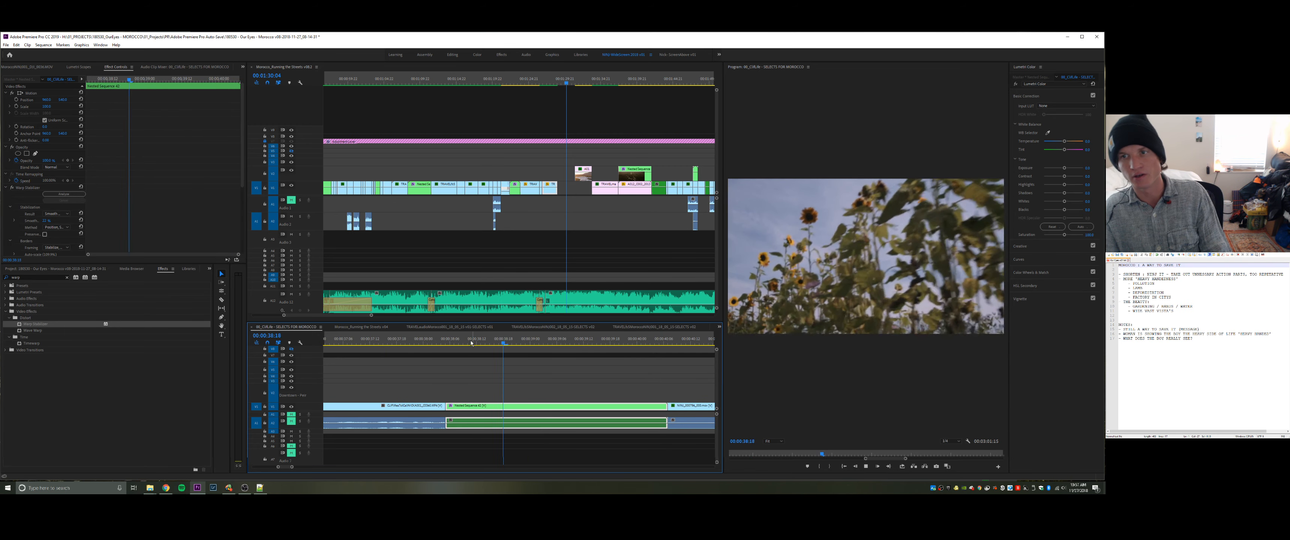
key("space")
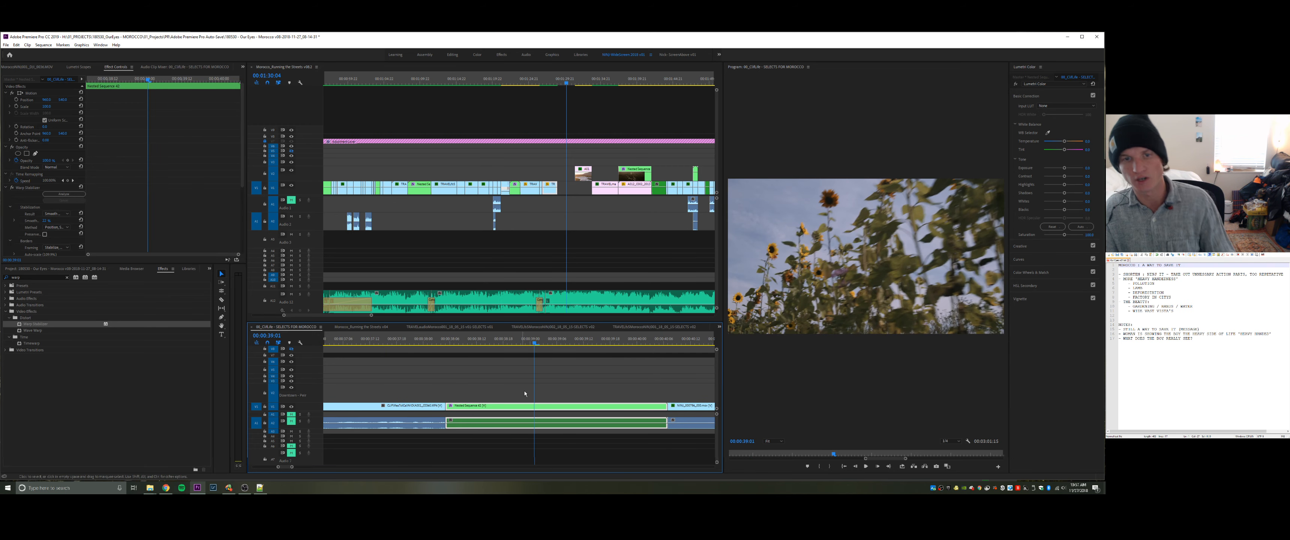
key("ctrl+k")
- Preview the second piece of the split sunflower nest and place it in the gap directly after the desert woman clip
left_click(567, 404)
key("space")
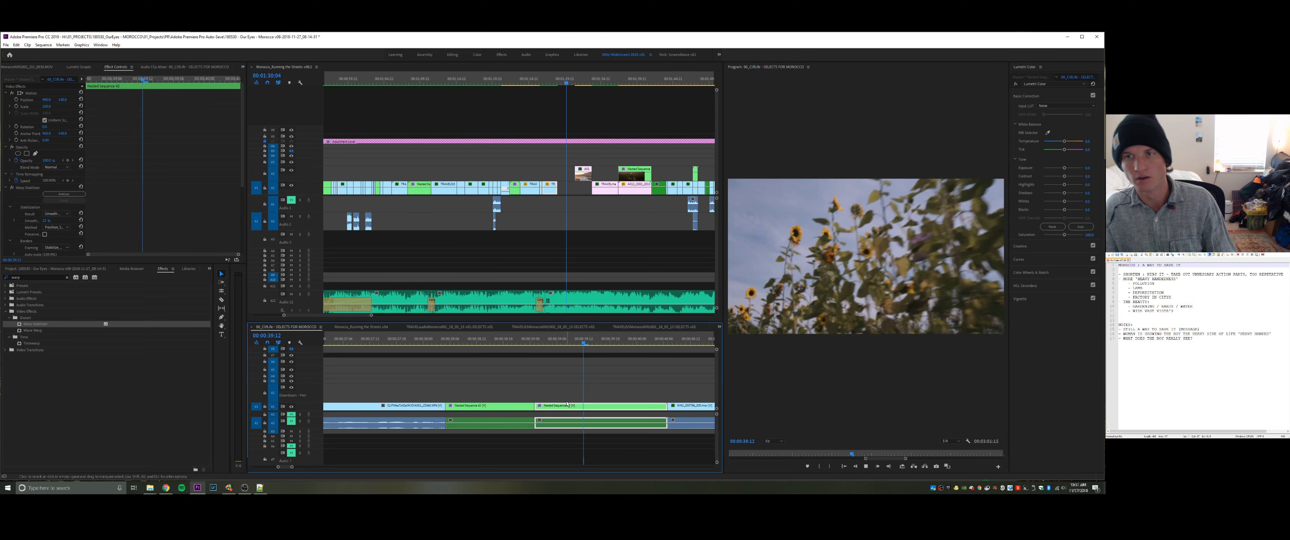
left_click_drag(568, 405, 567, 196)
left_click(581, 119)
key("equal")
key("equal")
key("equal")
key("equal")
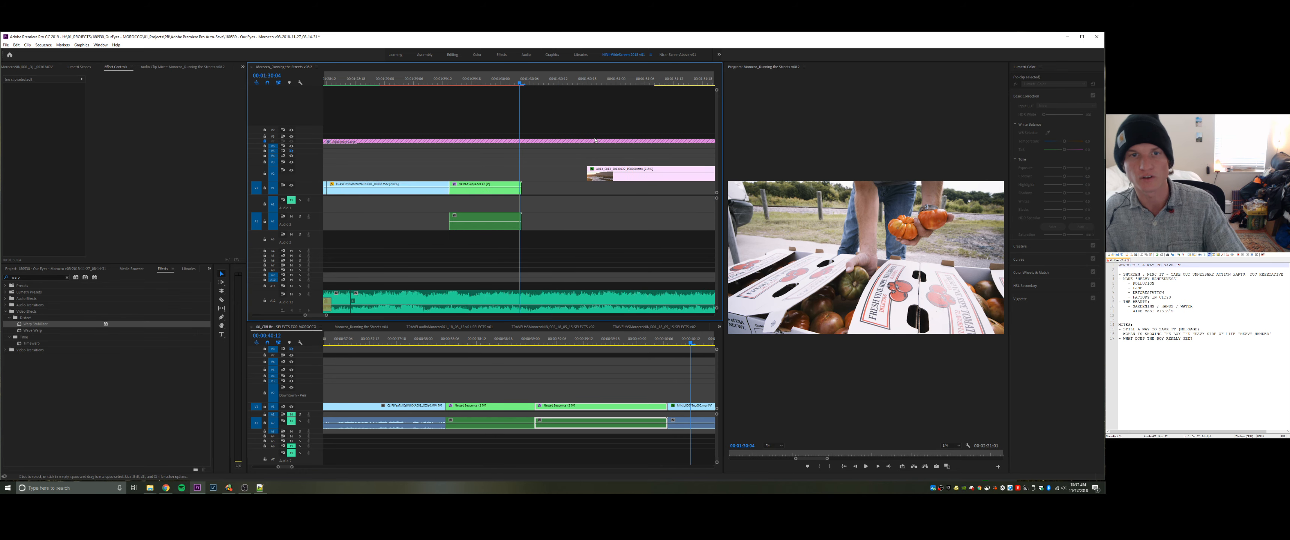
left_click_drag(528, 184, 520, 184)
left_click(521, 174)
- Play the Morocco edit from the desert woman clip through the inserted sunflower nest
key("minus")
key("minus")
key("minus")
key("minus")
key("minus")
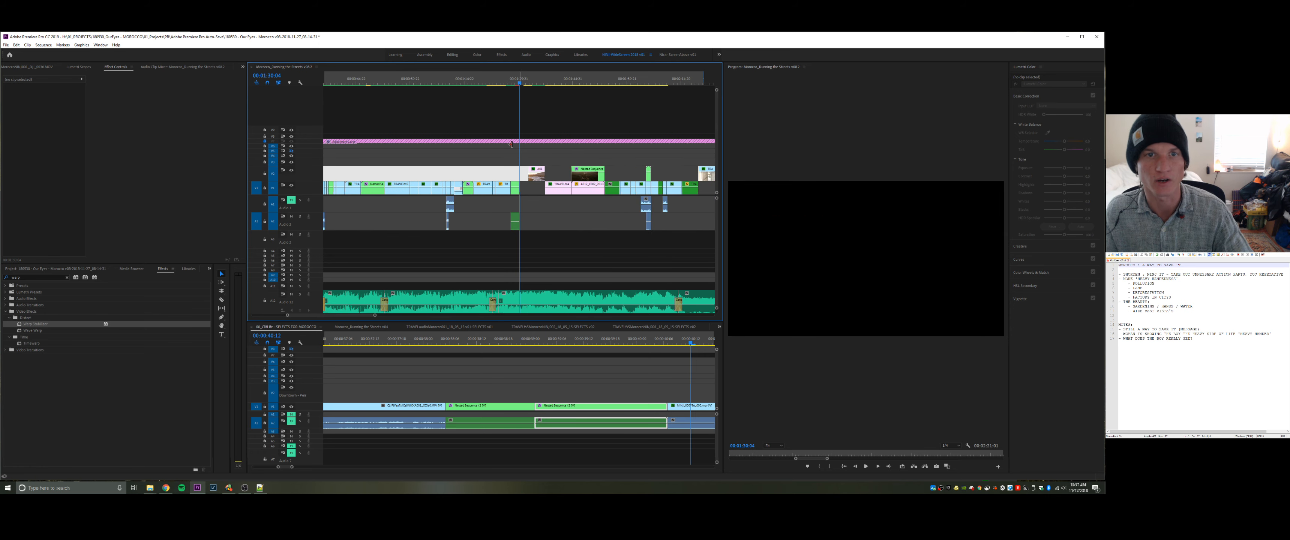
left_click(511, 83)
key("space")
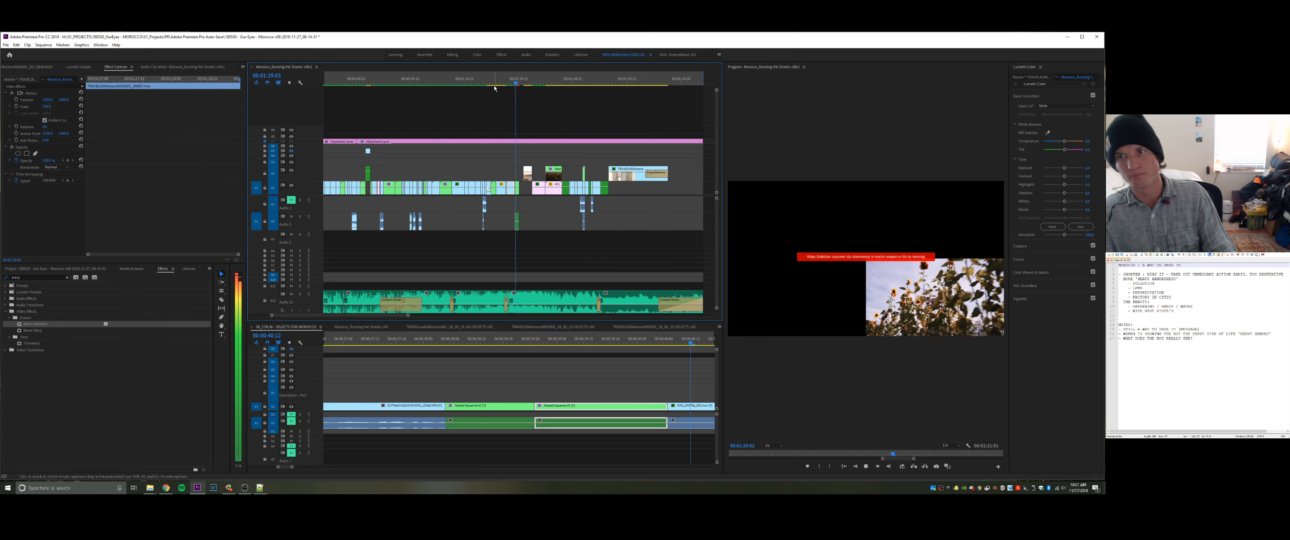
left_click(526, 160)
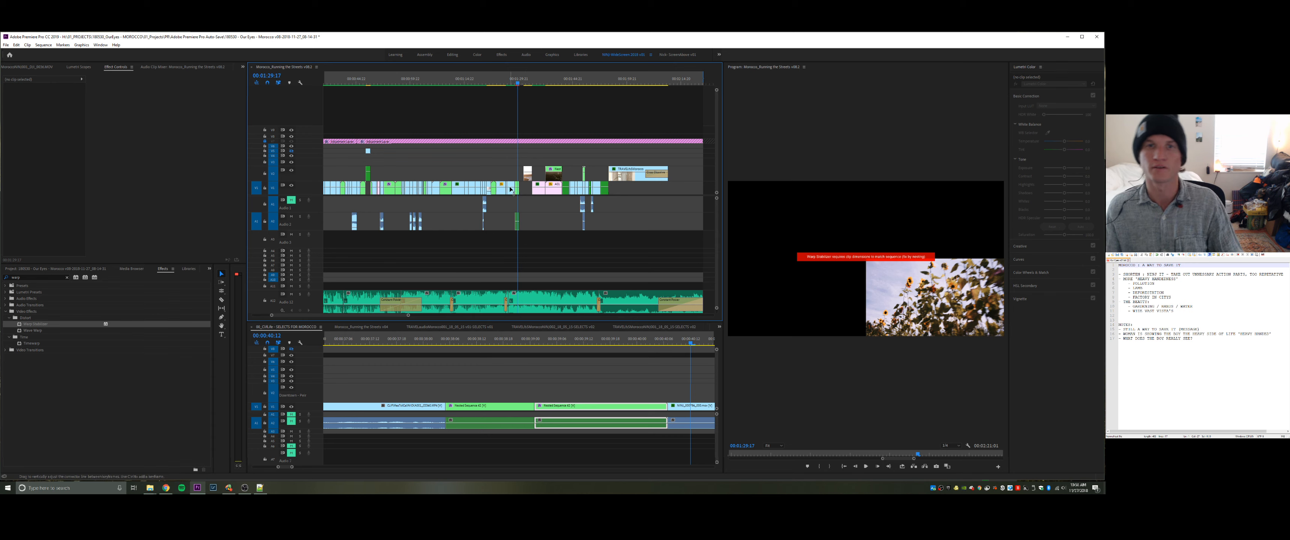
left_click(615, 388)
key("minus")
key("minus")
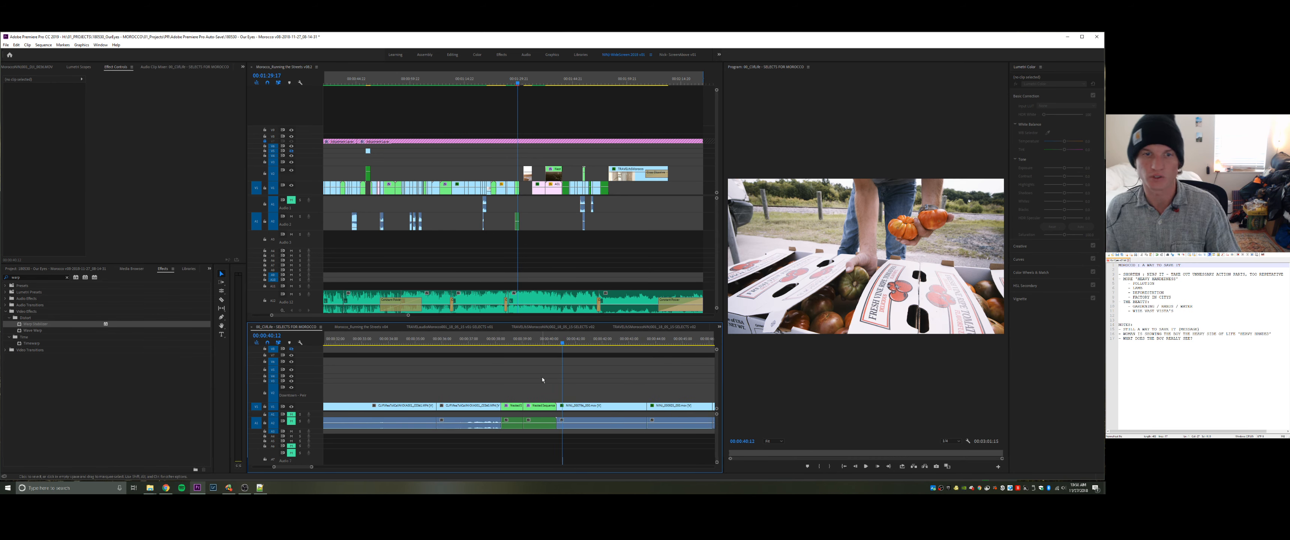
key("minus")
key("minus")
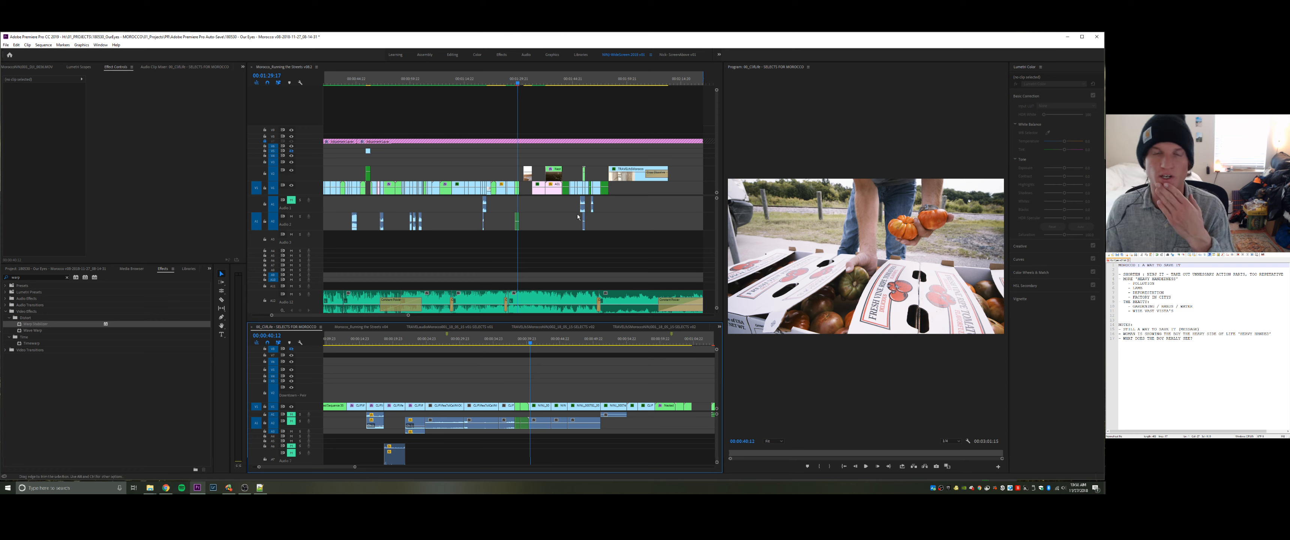
- Move to the start of the inserted sunflower nest in the Morocco edit and open its nested sequence
left_click(554, 218)
left_click(517, 192)
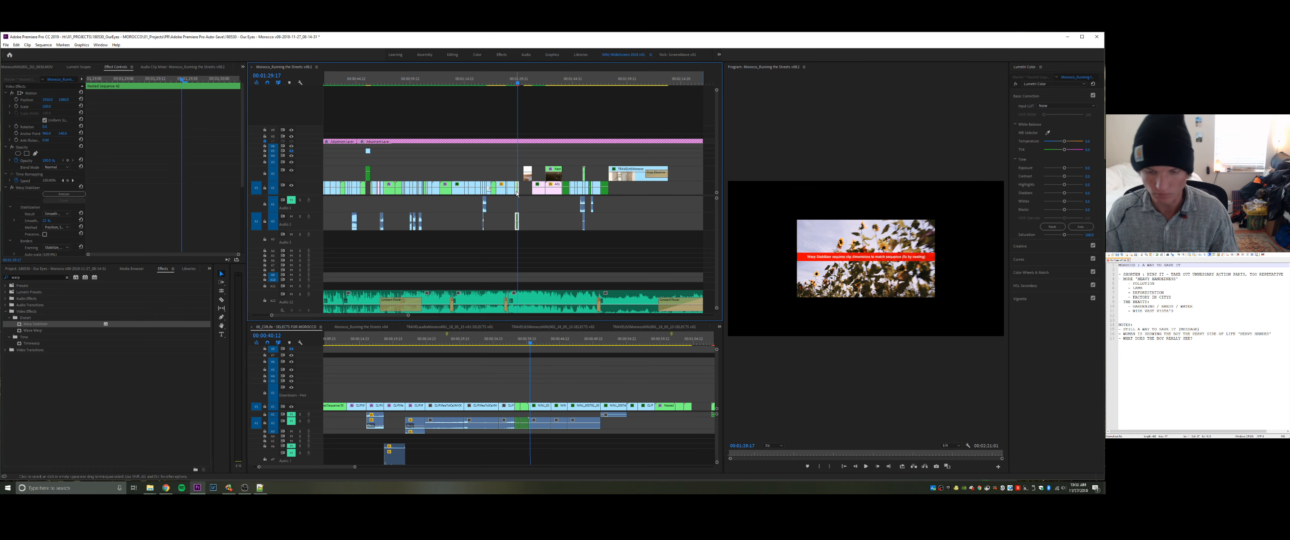
key("Up")
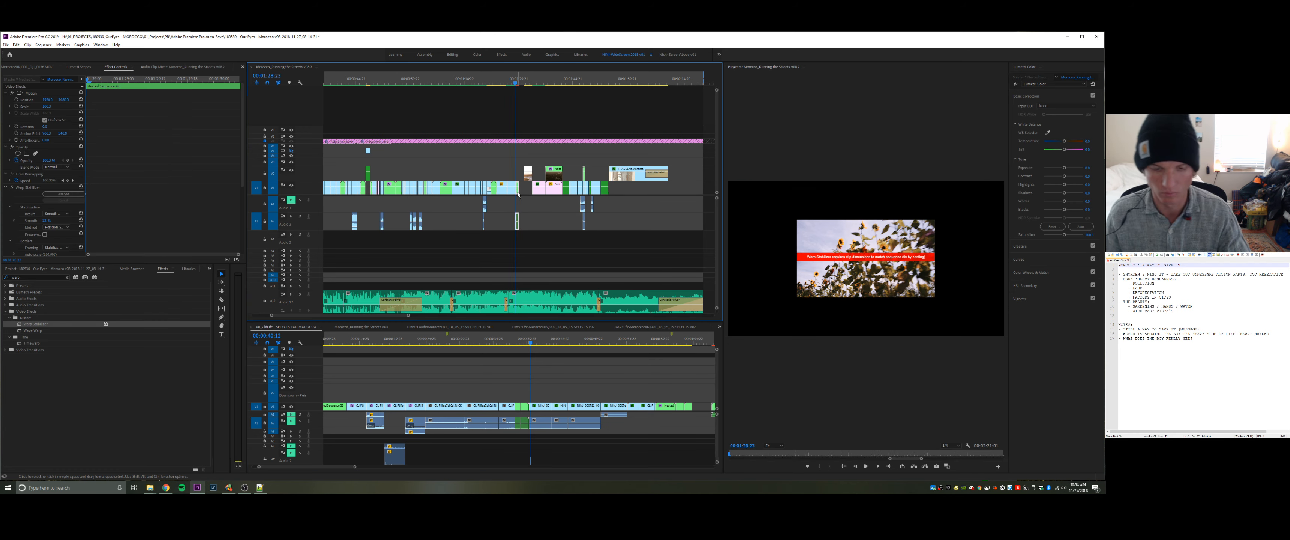
key("equal")
key("equal")
key("equal")
key("equal")
double_click(541, 193)
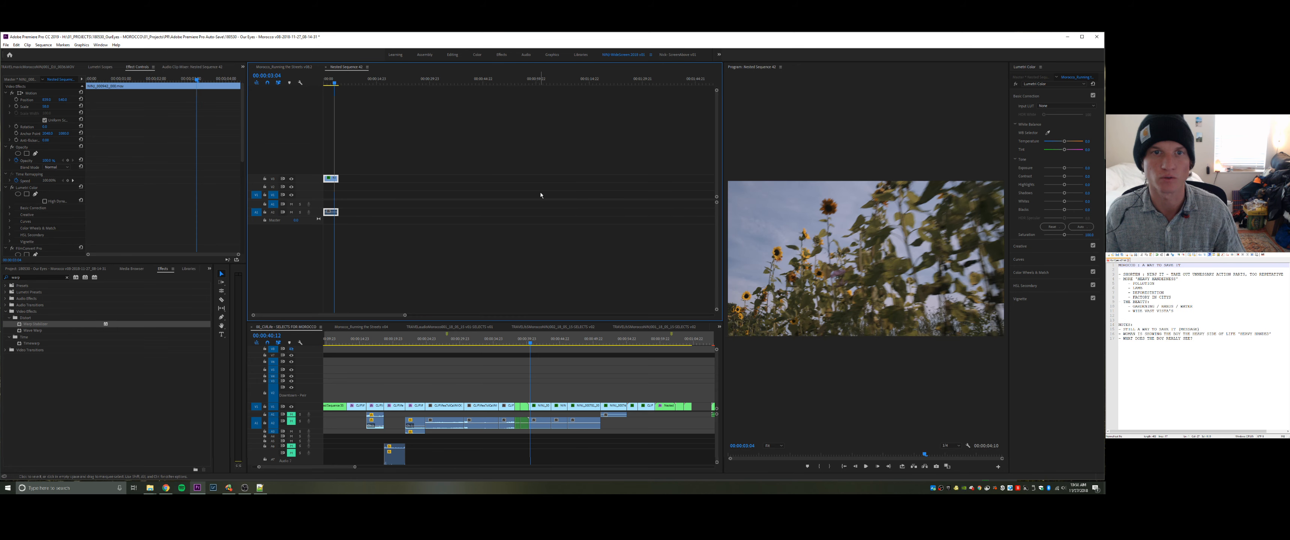
- Trim the sunflower clip inside the nested sequence to a short section starting at the sequence's beginning
left_click(345, 175)
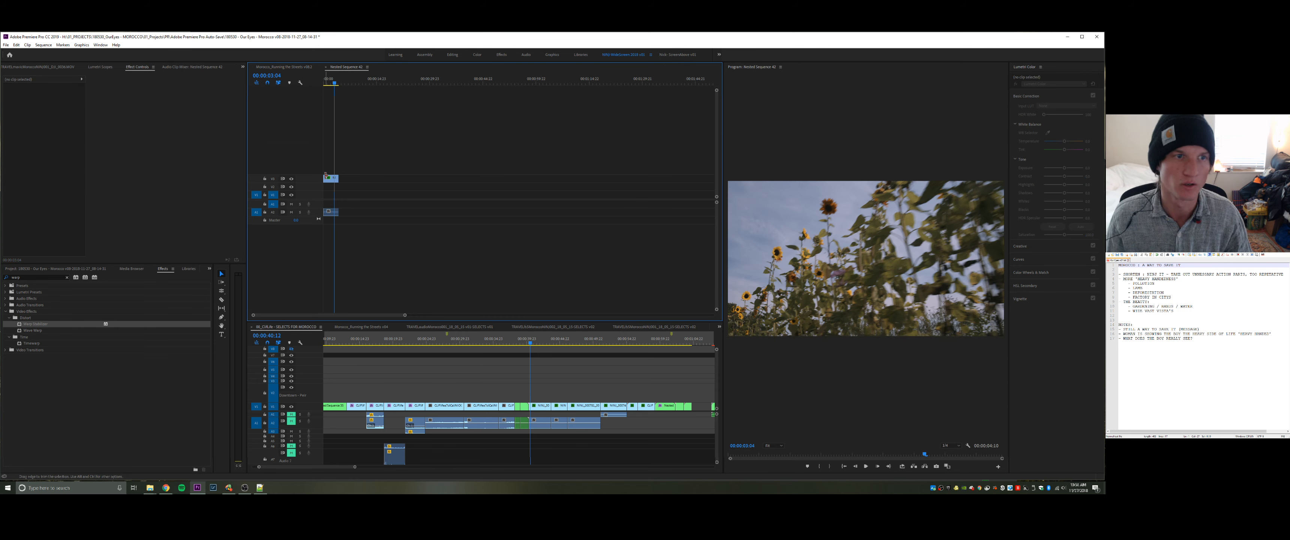
left_click_drag(326, 176, 326, 182)
key("Home")
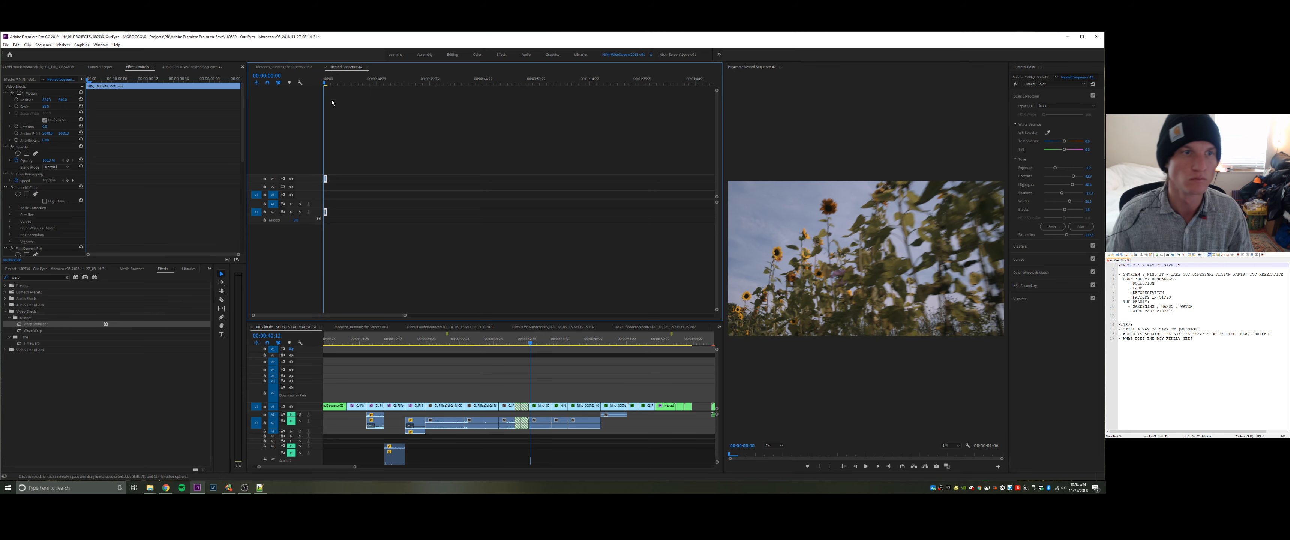
- Review the trimmed sunflower clip inside the nested sequence and return to the Morocco edit
key("backslash")
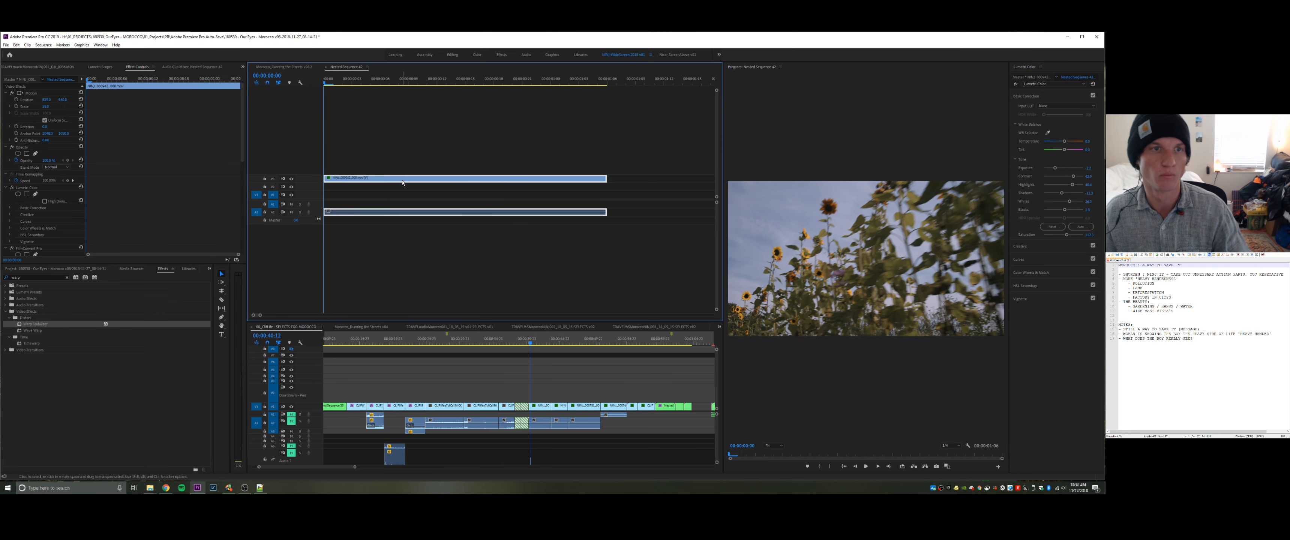
left_click(425, 149)
left_click(414, 179)
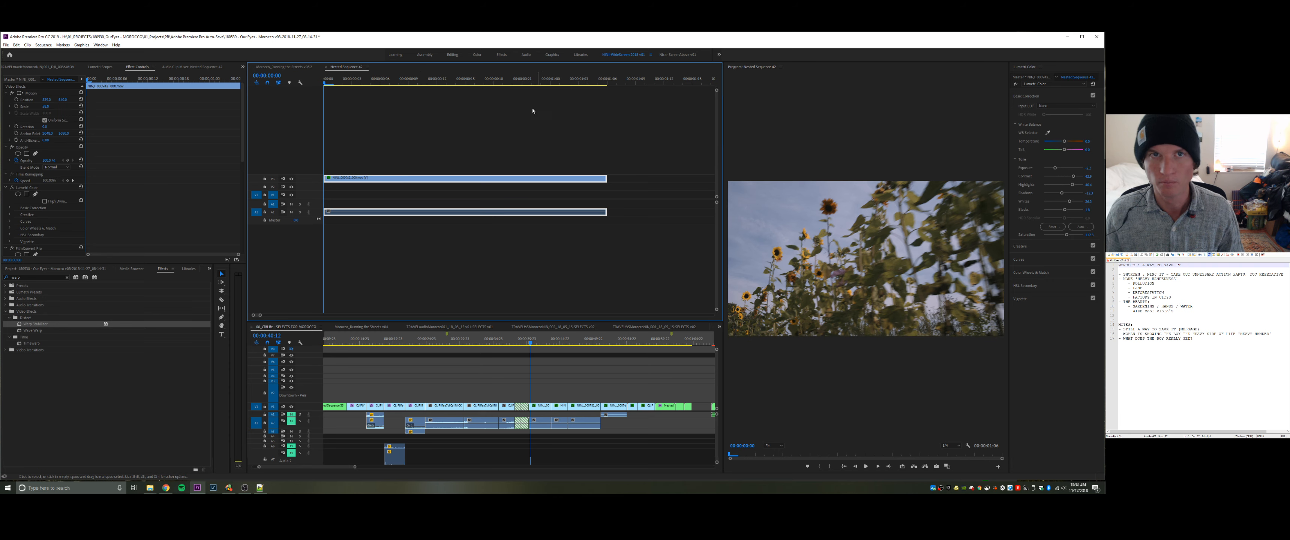
left_click(566, 94)
left_click(306, 69)
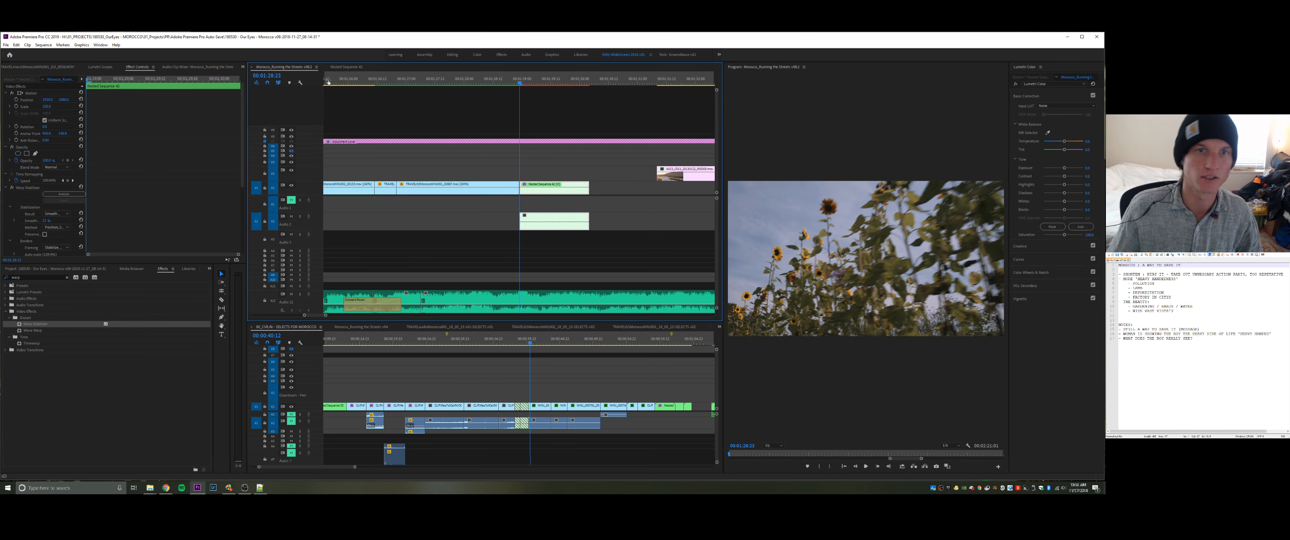
- Try to slip the footage inside the sunflower nest after the desert woman clip
left_click(584, 161)
left_click(563, 189)
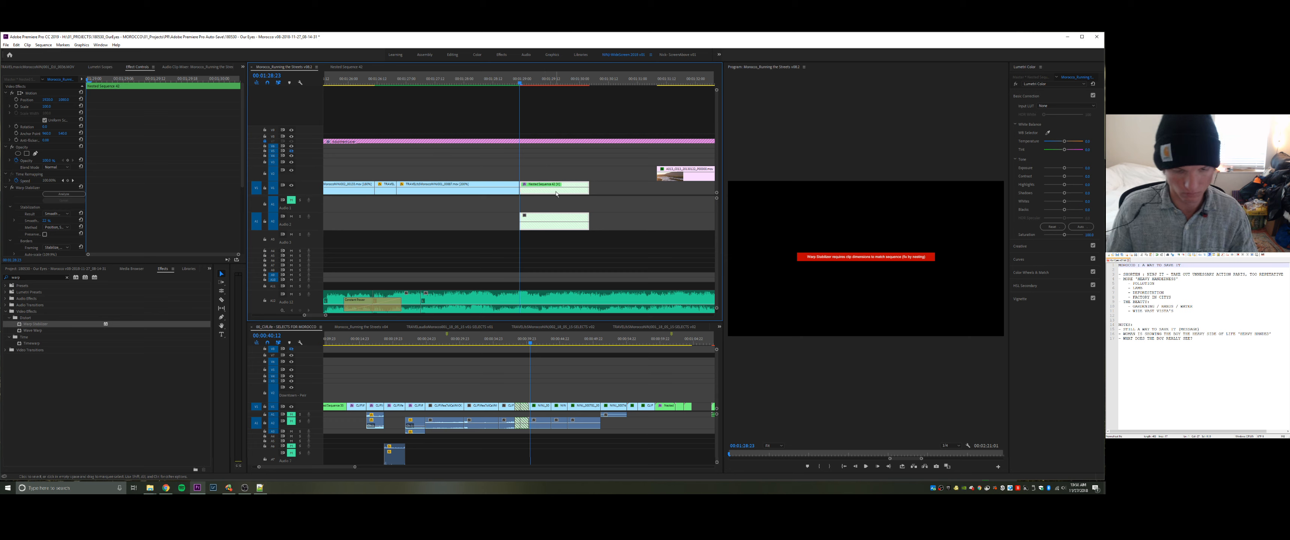
left_click_drag(553, 186, 439, 216)
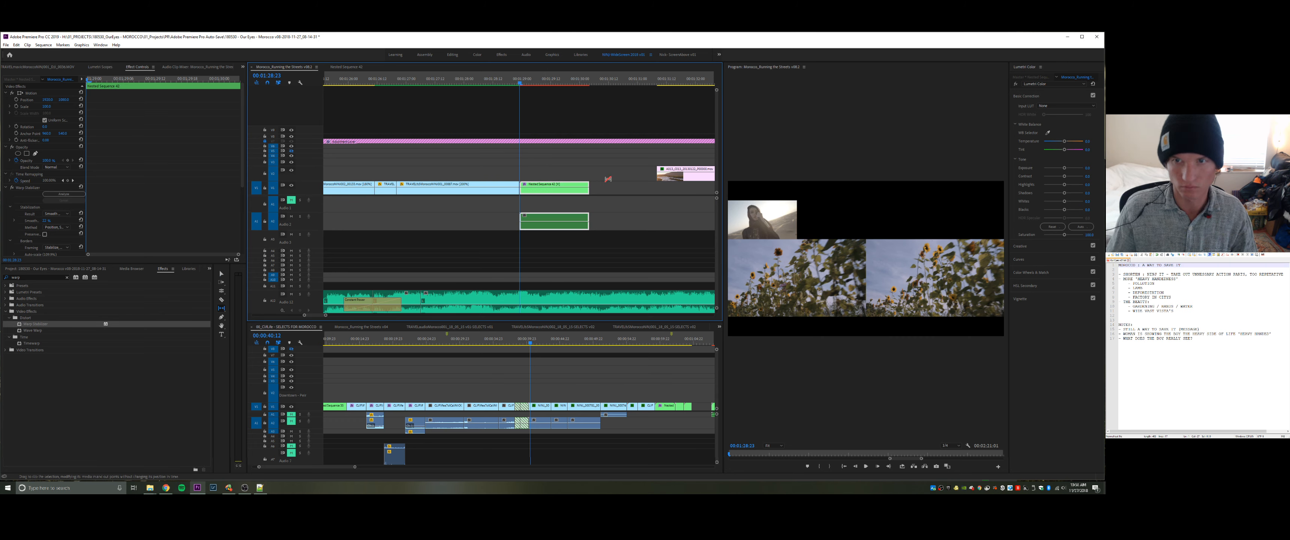
left_click_drag(602, 170, 537, 196)
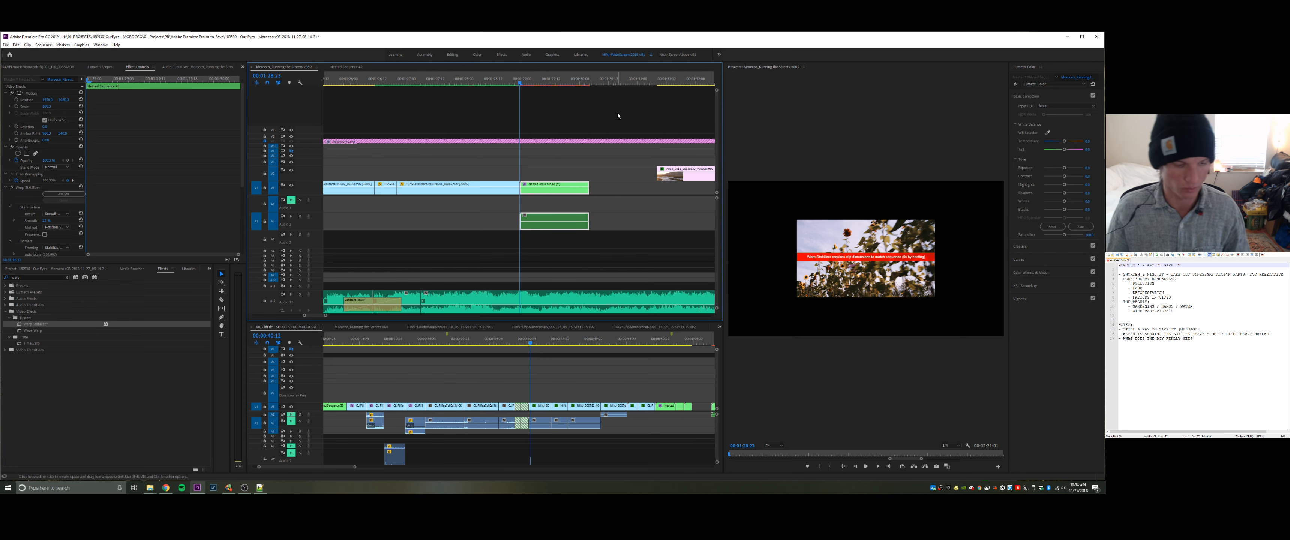
- Replace the sunflower nest in the Morocco edit with the original clip copied from its nested sequence, and play it
double_click(539, 190)
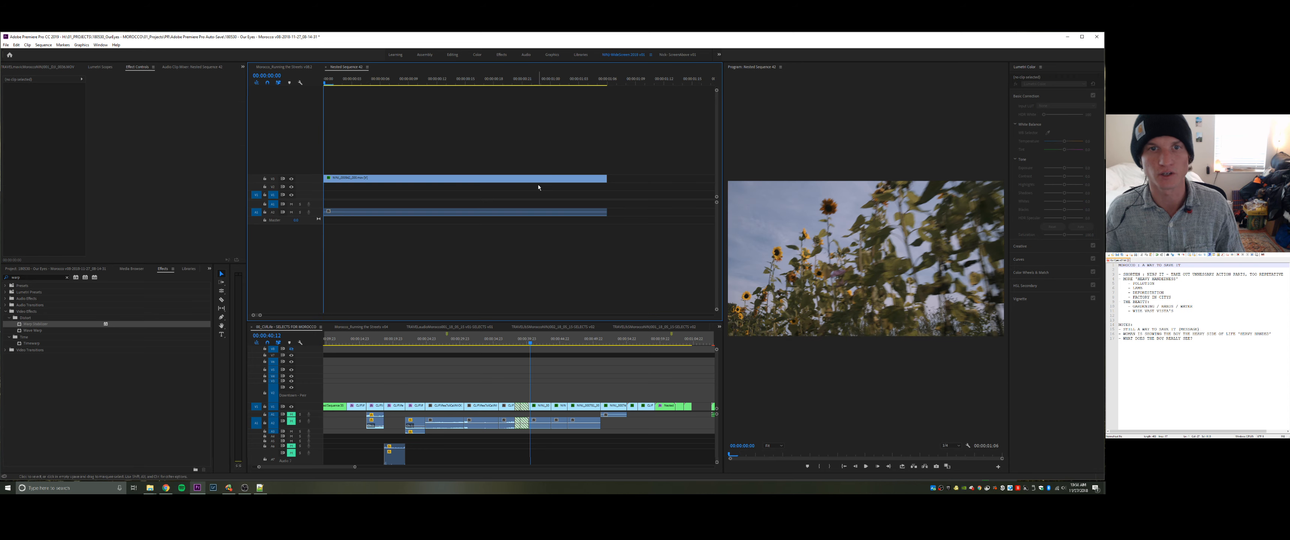
left_click(415, 182)
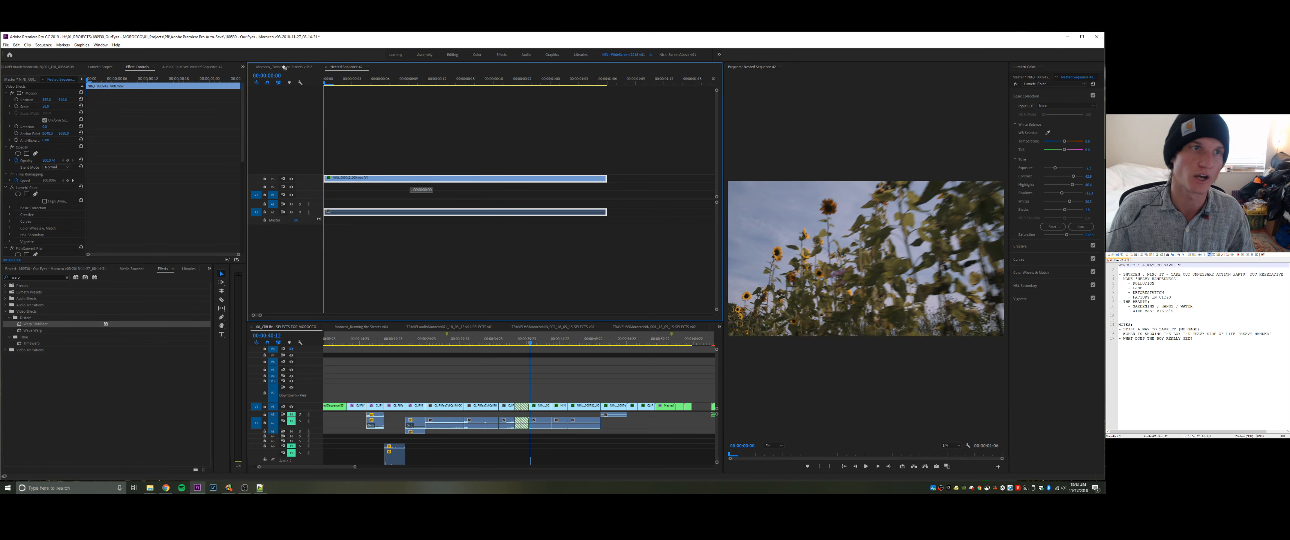
left_click_drag(283, 68, 562, 208)
left_click(562, 207)
key("space")
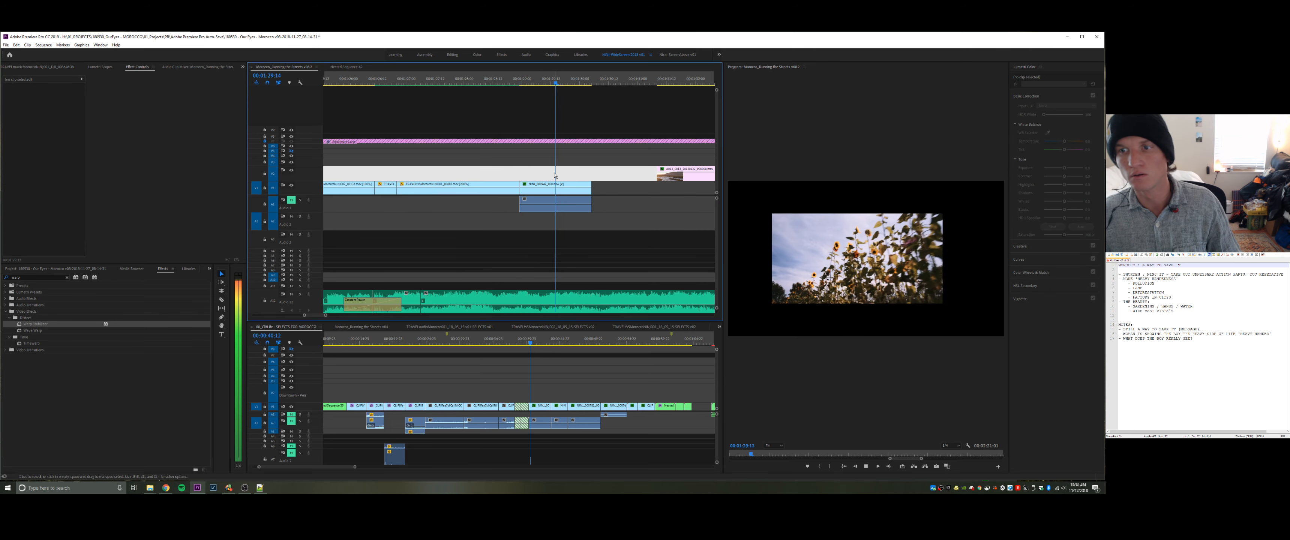
- Set the sunflower clip's scale to 100 and shift its image horizontally to the right within the frame
left_click_drag(46, 106, 46, 106)
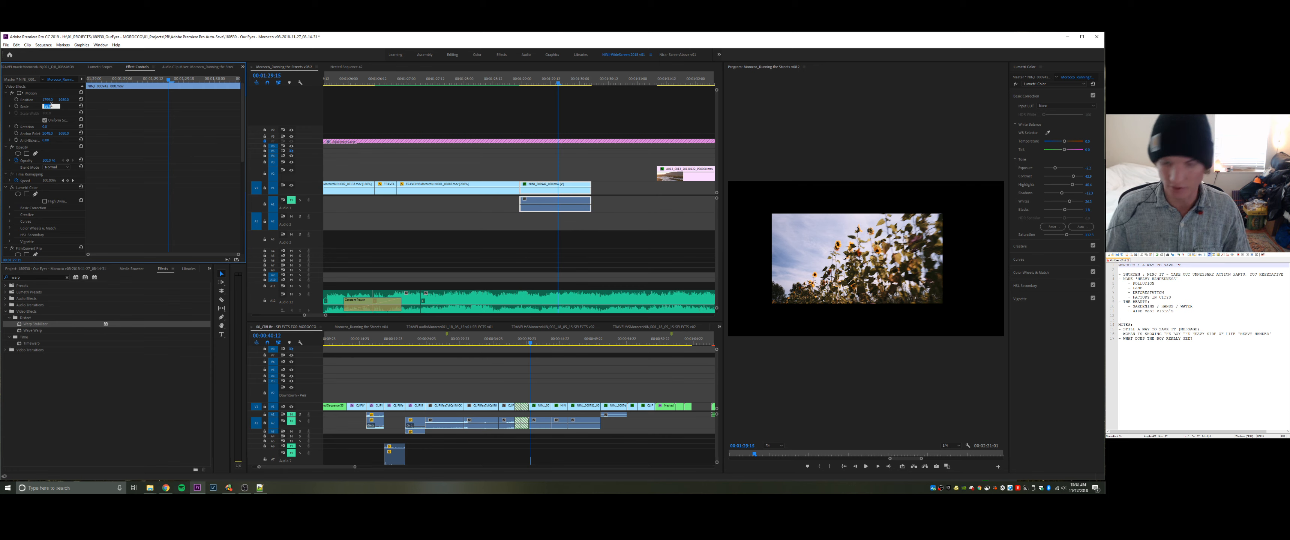
type("100")
key("Return")
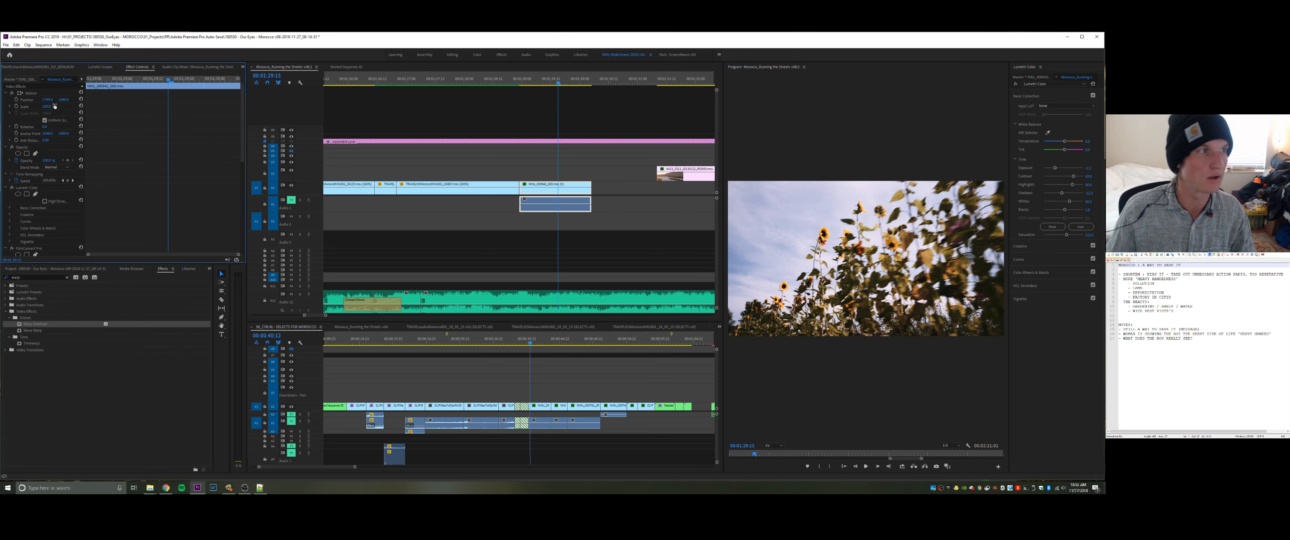
left_click_drag(48, 100, 134, 100)
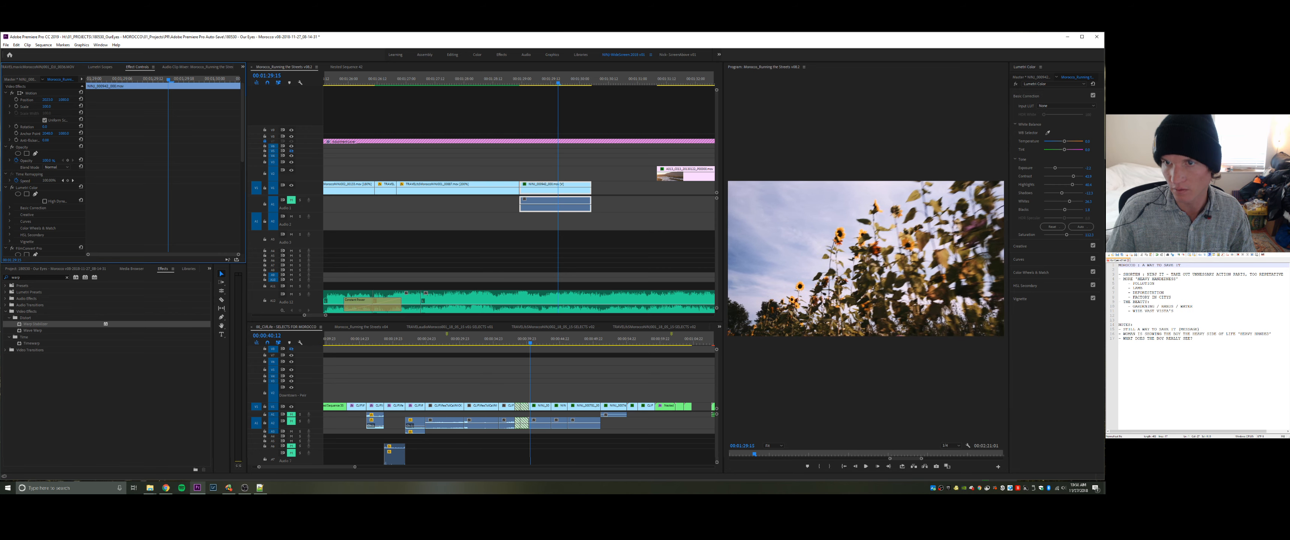
left_click(563, 165)
left_click(564, 165)
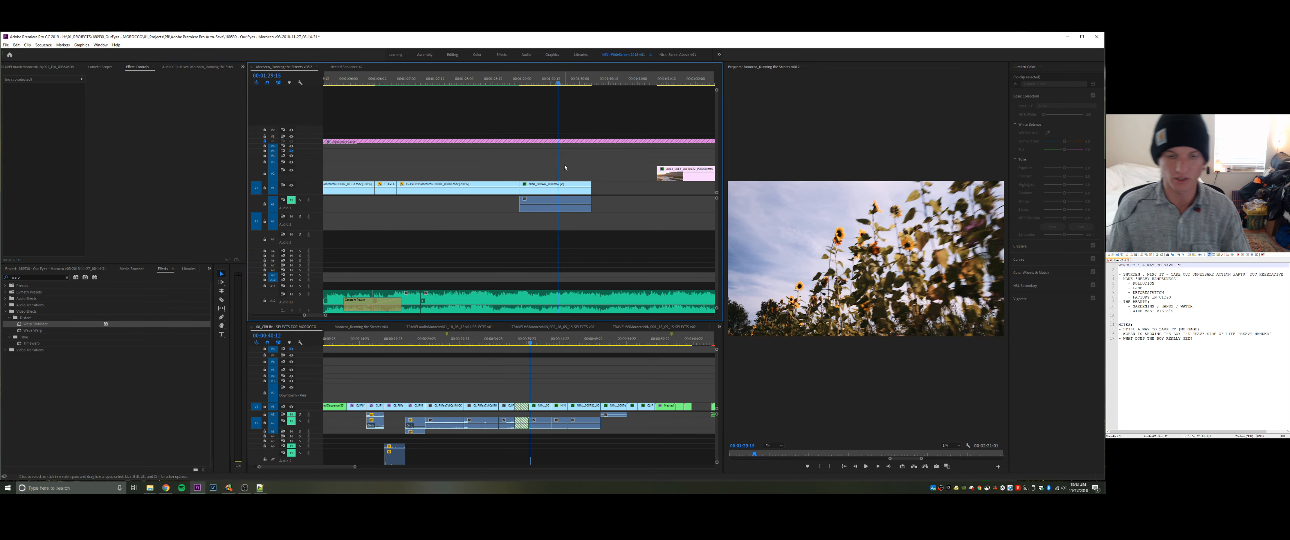
- Play the Morocco edit around the close-up of the woman's eyes and into the desert woman clip
key("minus")
key("minus")
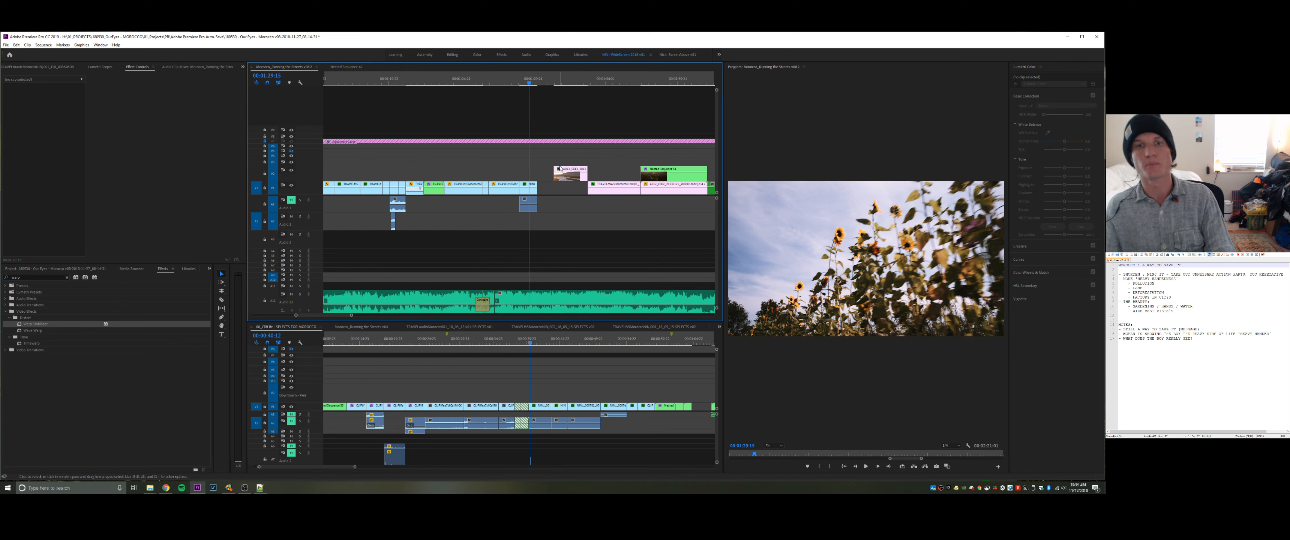
left_click(545, 169)
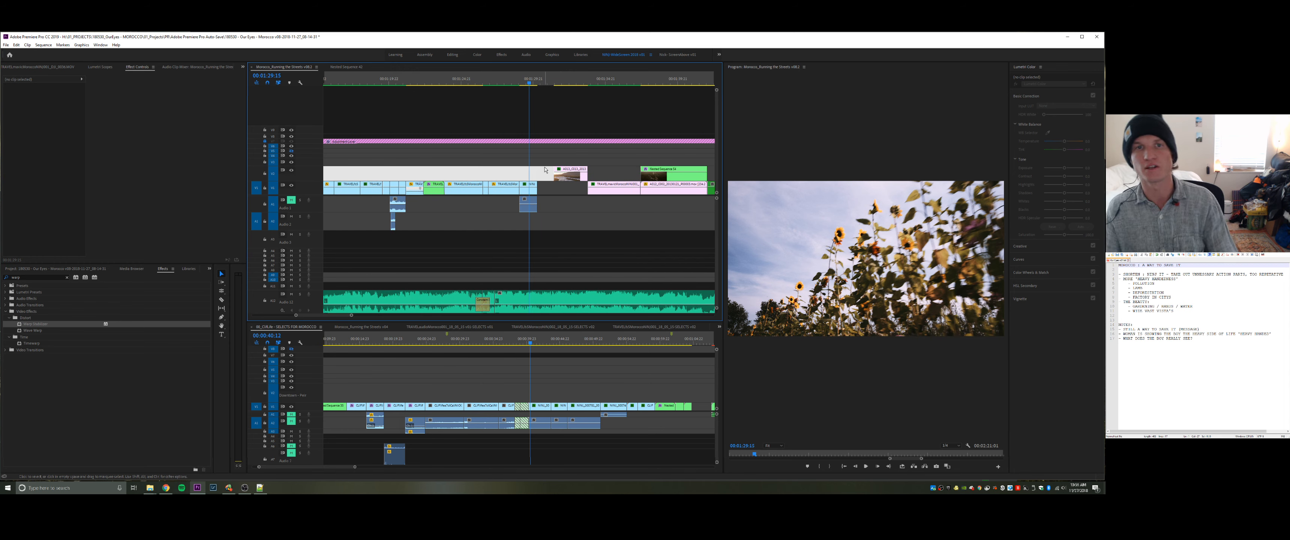
left_click(538, 179)
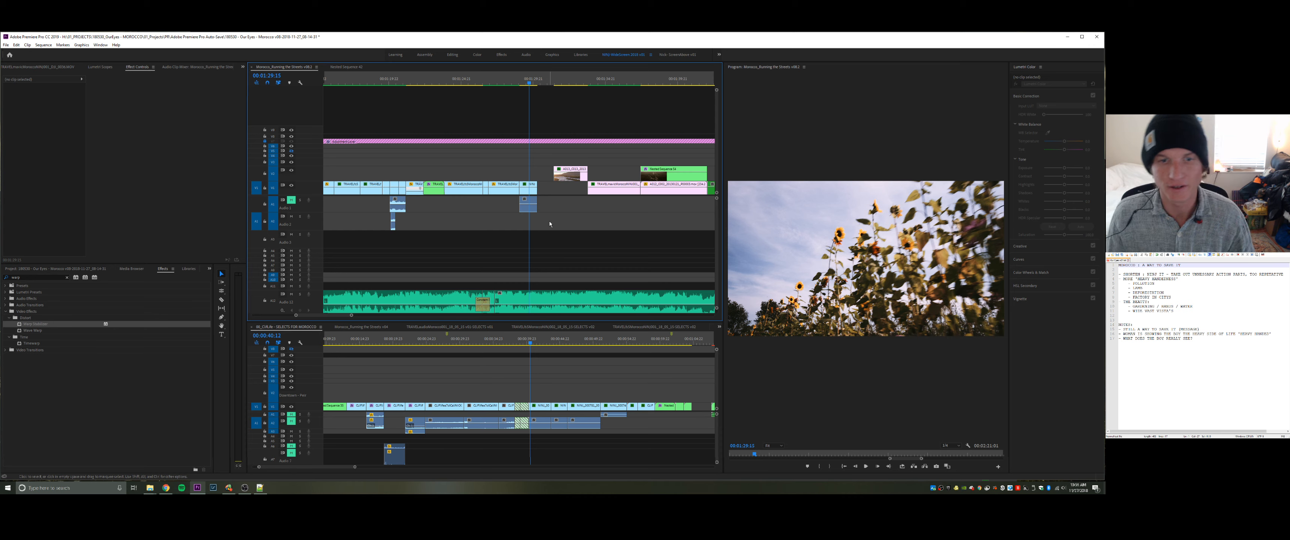
left_click(539, 172)
left_click_drag(531, 81, 474, 106)
left_click(509, 167)
key("space")
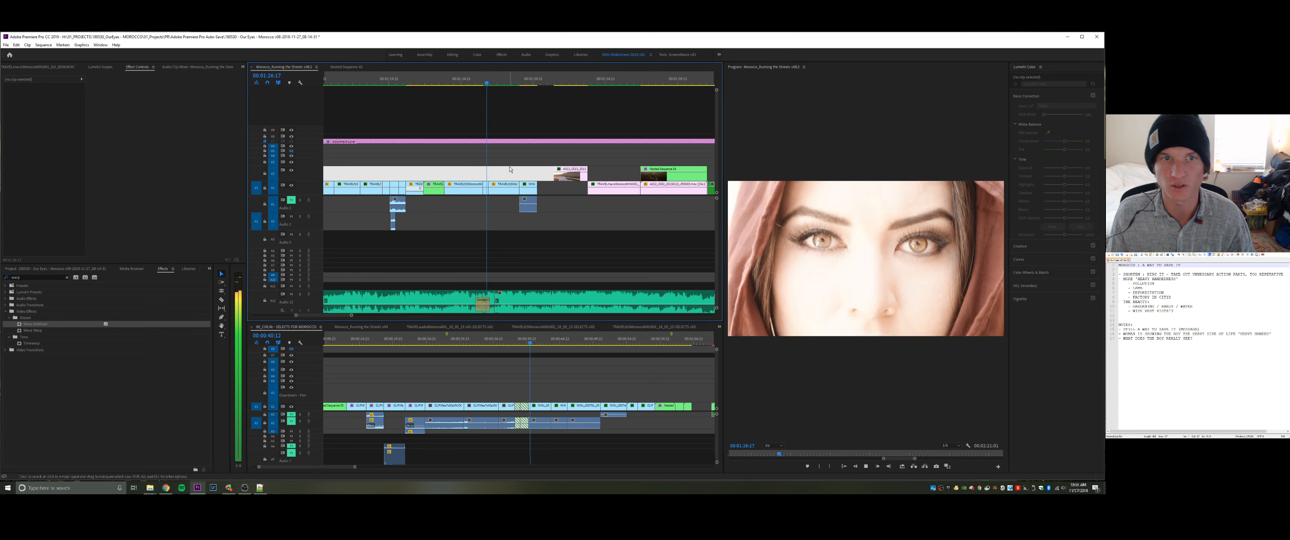
key("space")
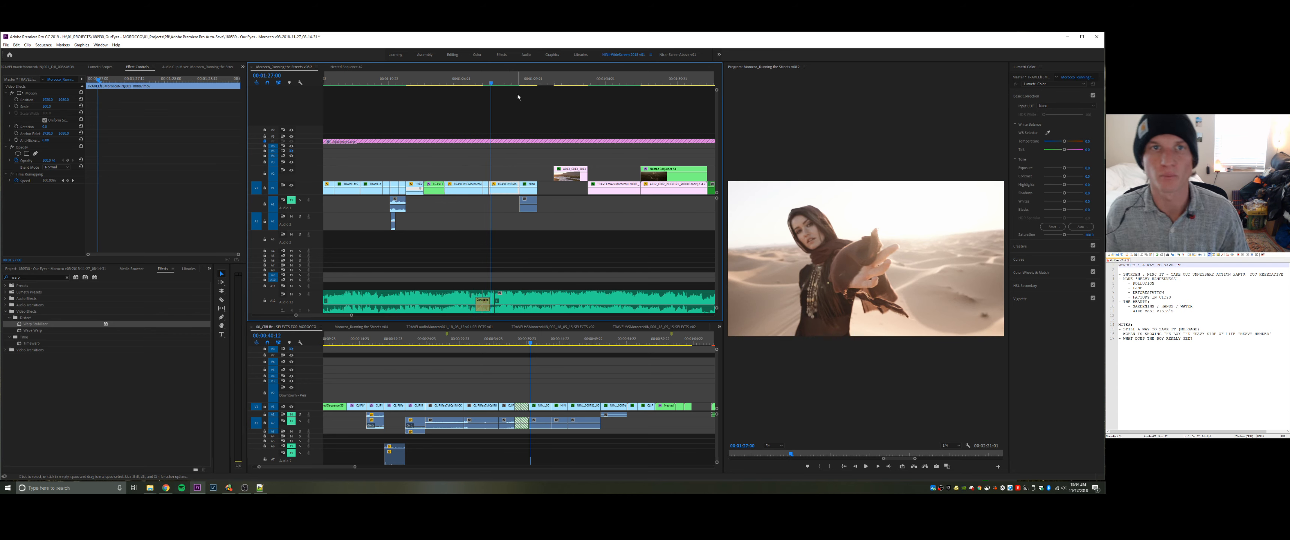
- Check the cut from the desert woman to the sunflower clip and play on into the gap after it
left_click(539, 380)
left_click(537, 171)
key("space")
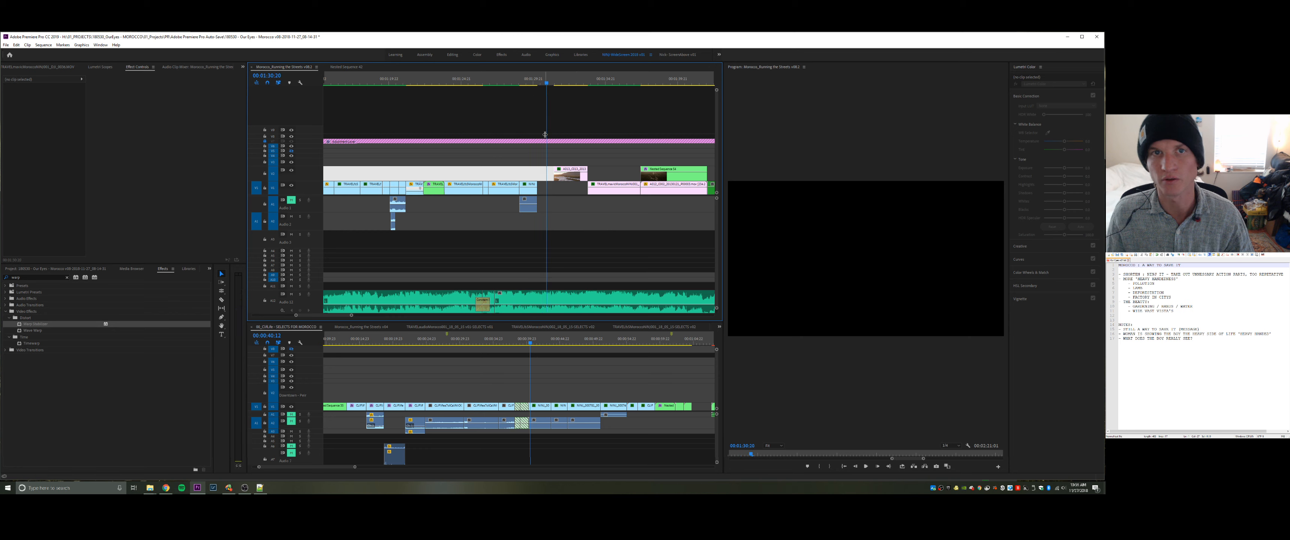
key("Up")
left_click(574, 128)
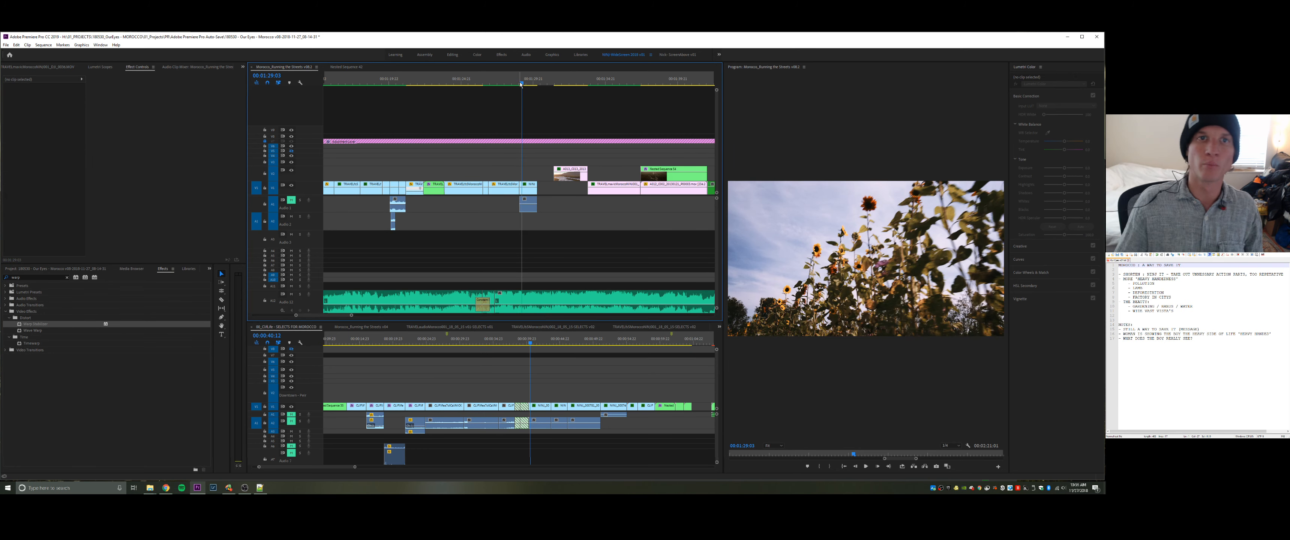
key("shift+Left")
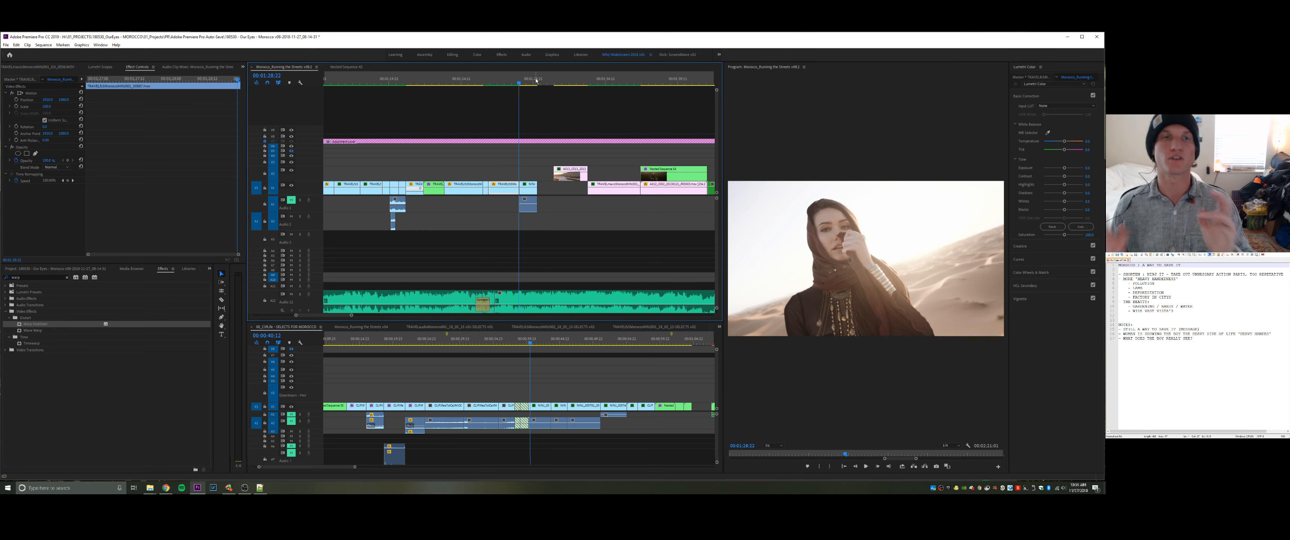
mouse_move(521, 82)
left_mouse_down()
mouse_move(470, 90)
mouse_move(521, 93)
left_mouse_up()
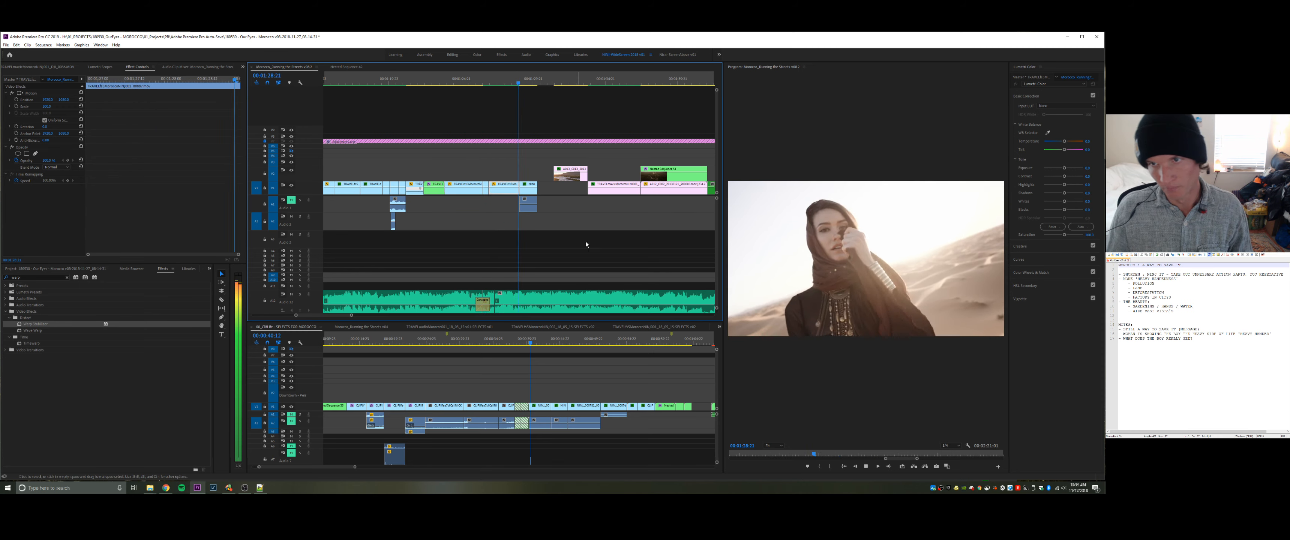
key("space")
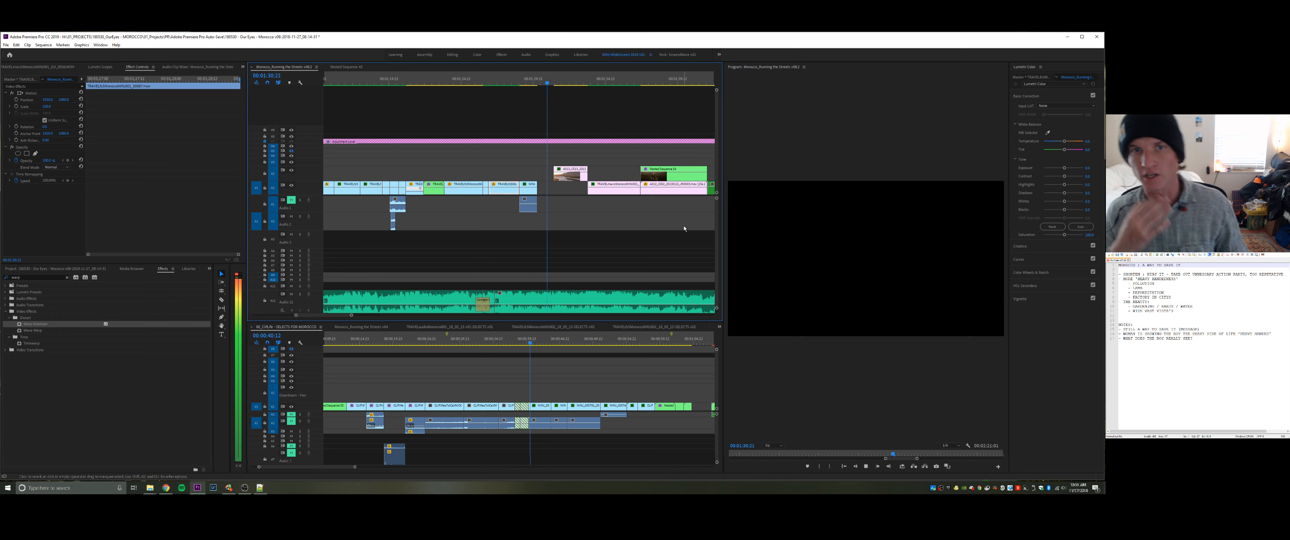
key("space")
- Play the Morocco edit from the gap to the river aerial shot, and return to the river landscape clip
left_click(594, 362)
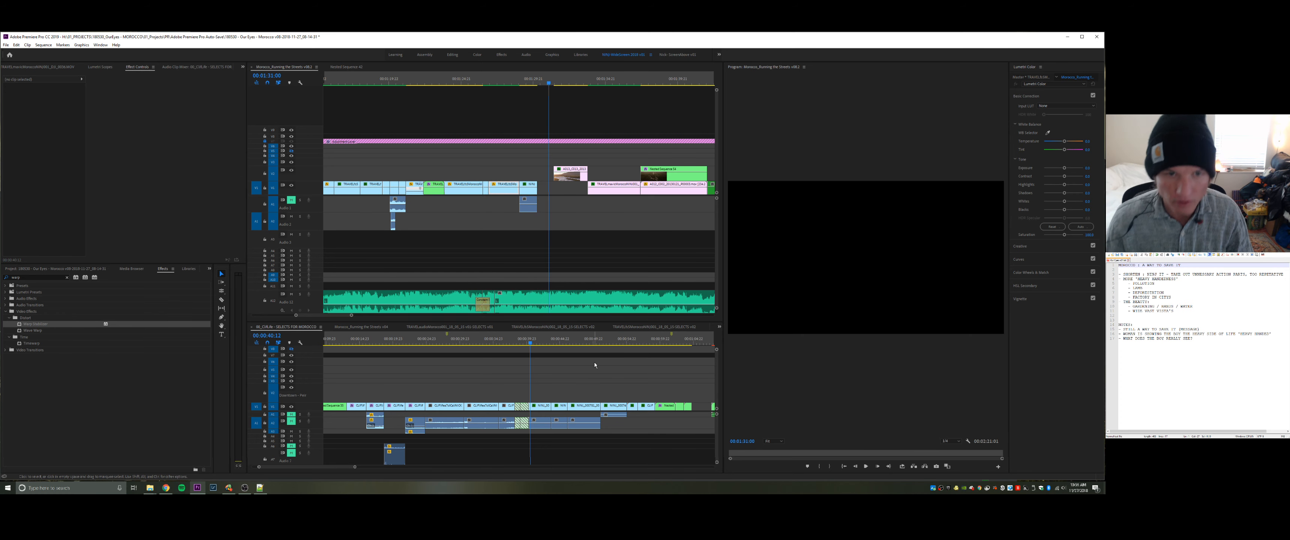
left_click(598, 222)
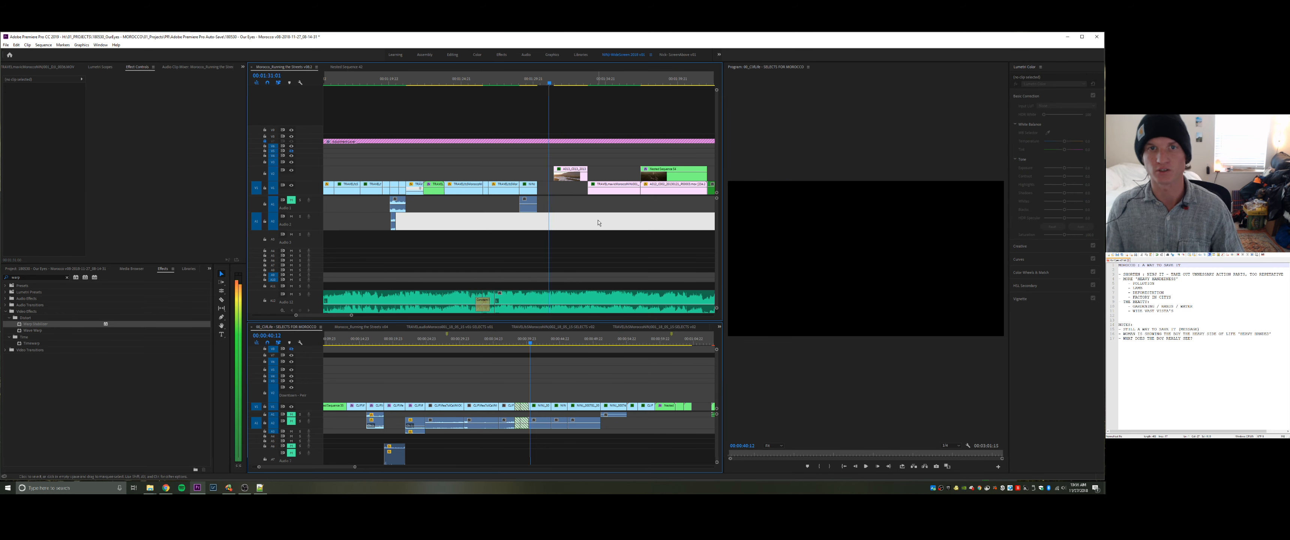
key("space")
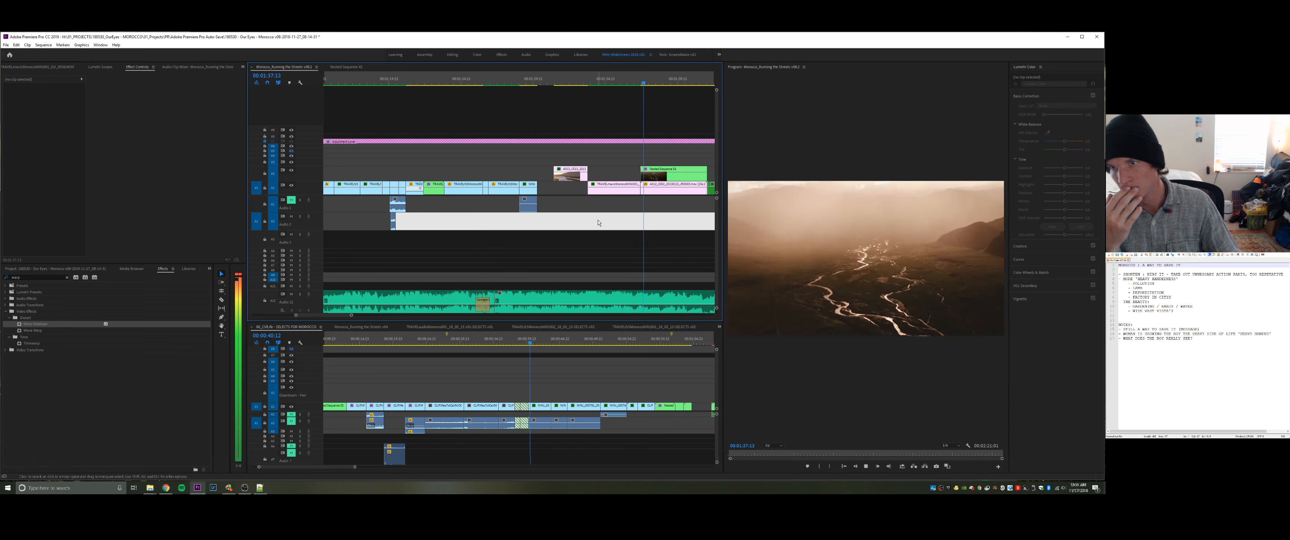
key("space")
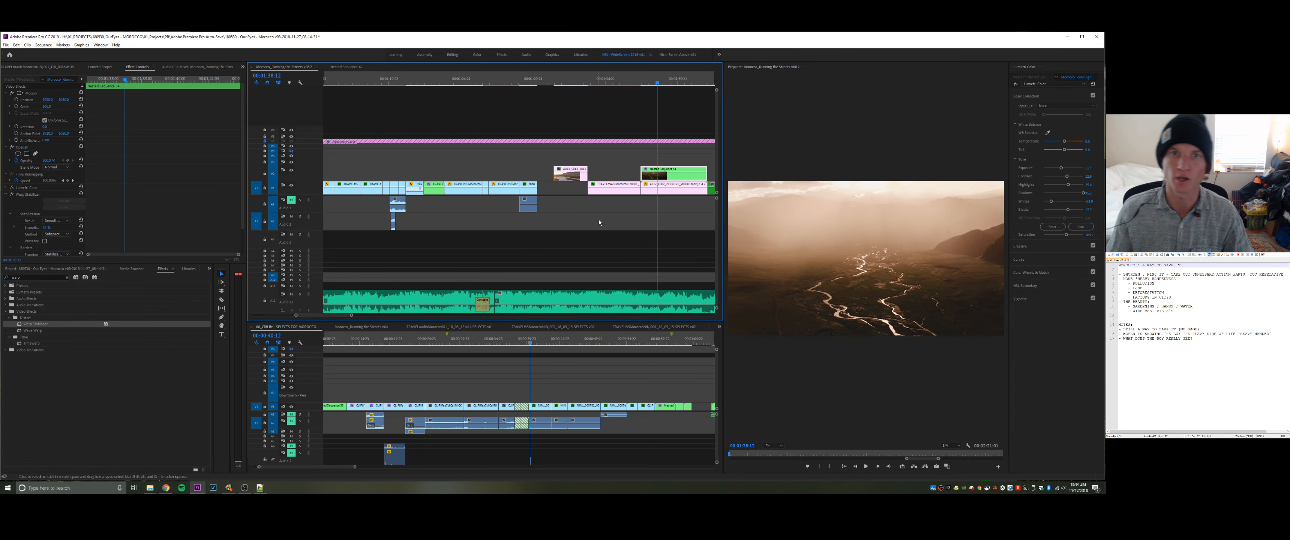
left_click_drag(647, 77, 565, 96)
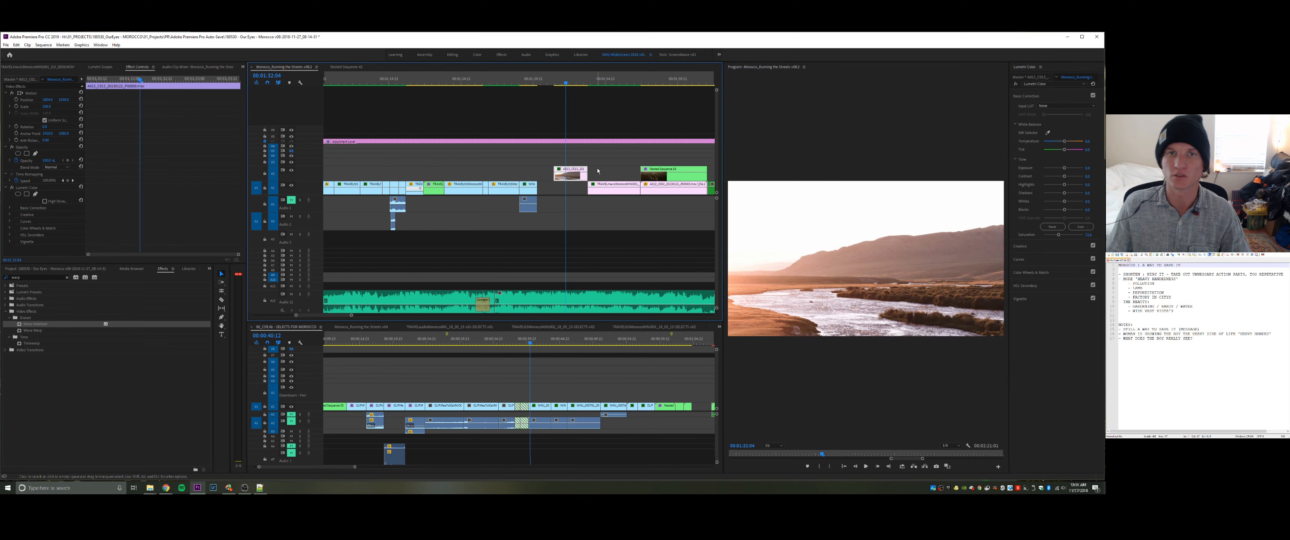
left_click(594, 172)
key("minus")
key("minus")
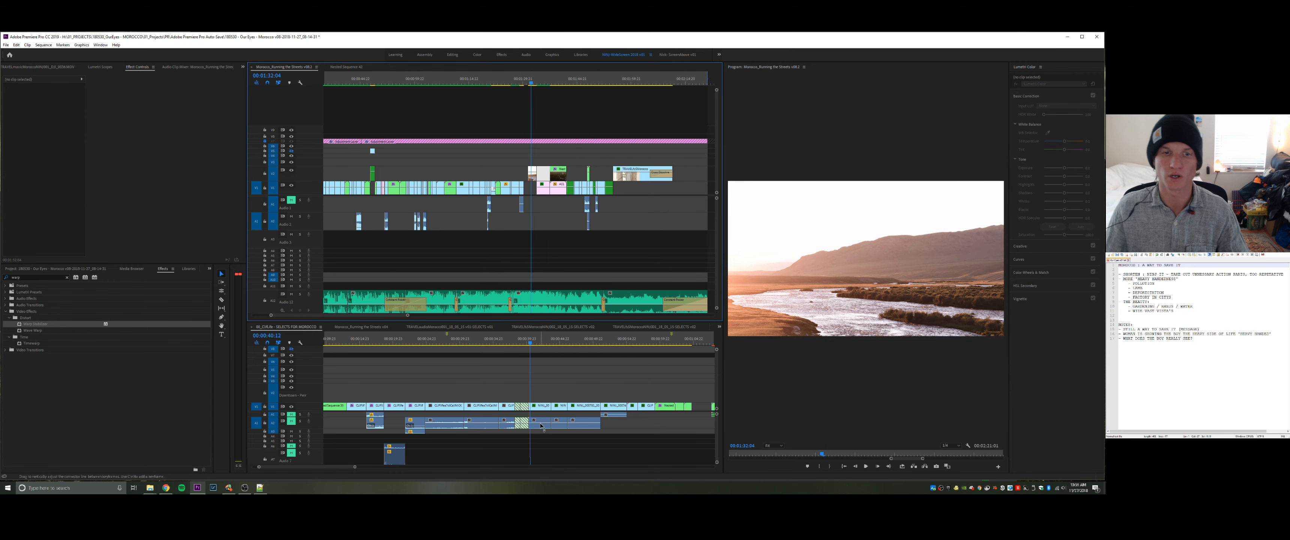
- Switch to the selects sequence and play it from the beginning to look for a shot for the remaining gap
left_click(542, 389)
key("minus")
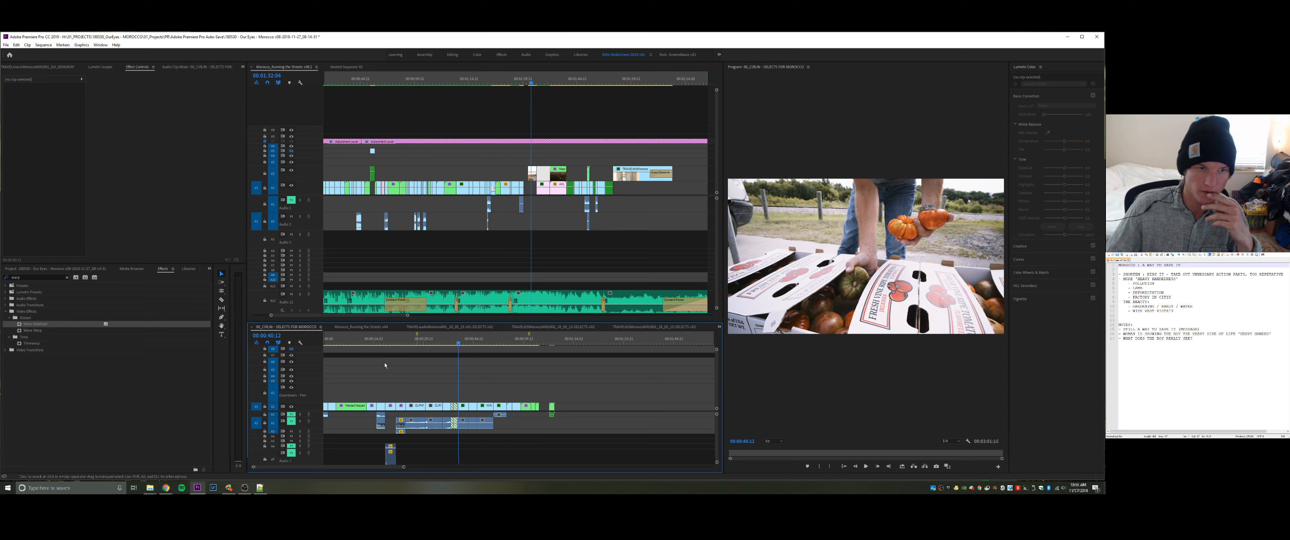
key("Home")
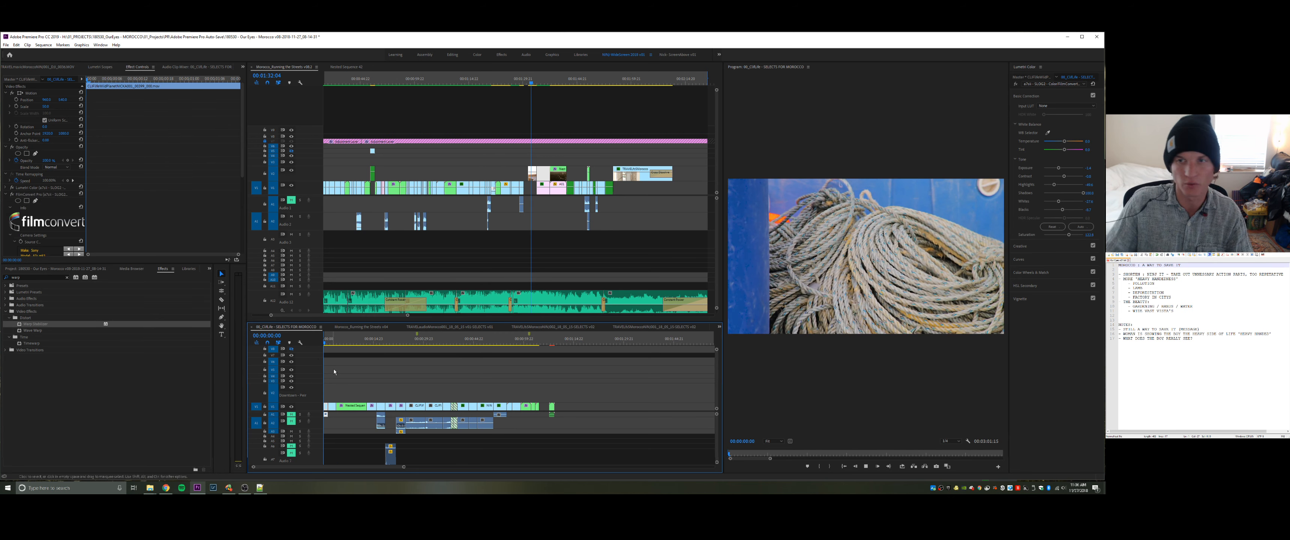
key("space")
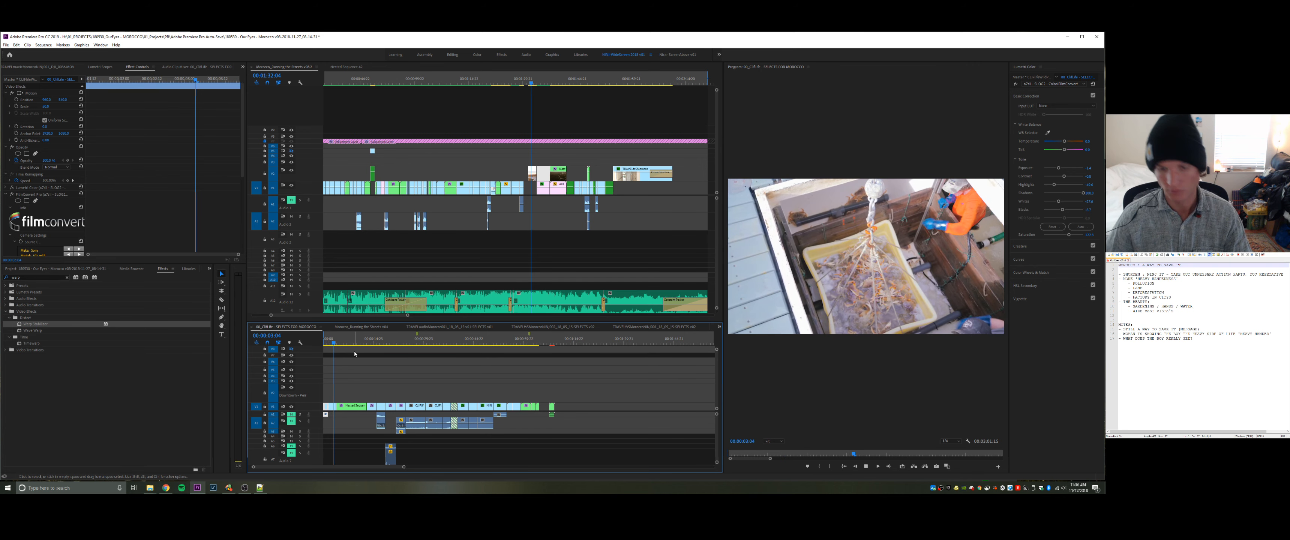
- Play the seafood crate clip in the selects sequence and split it shortly before its end
key("=")
key("=")
key("=")
key("=")
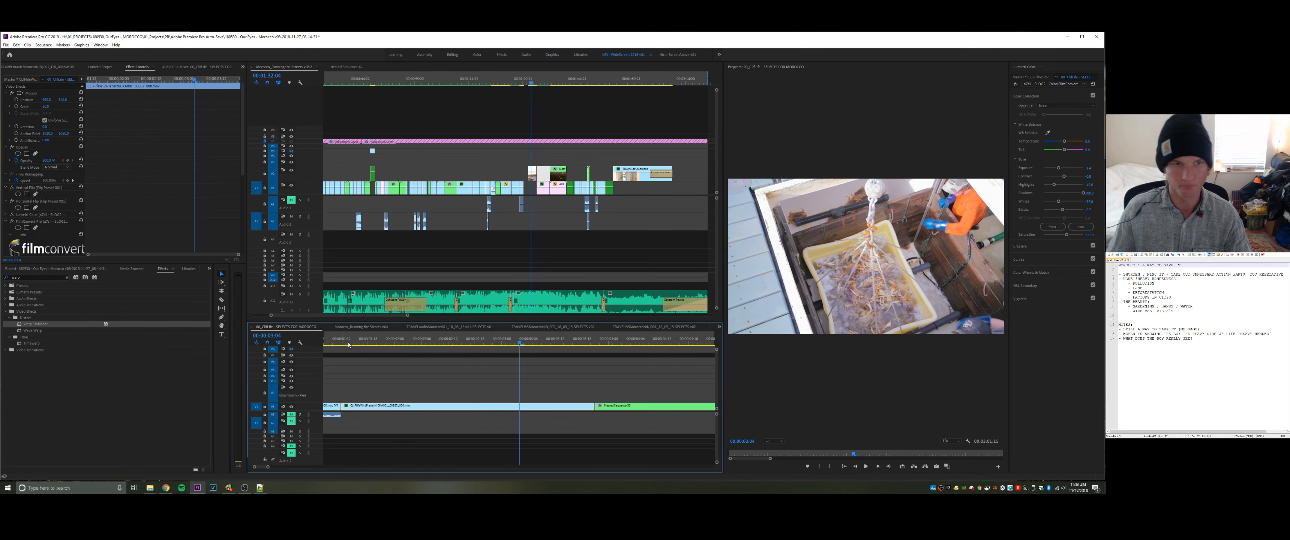
left_click(354, 344)
key("space")
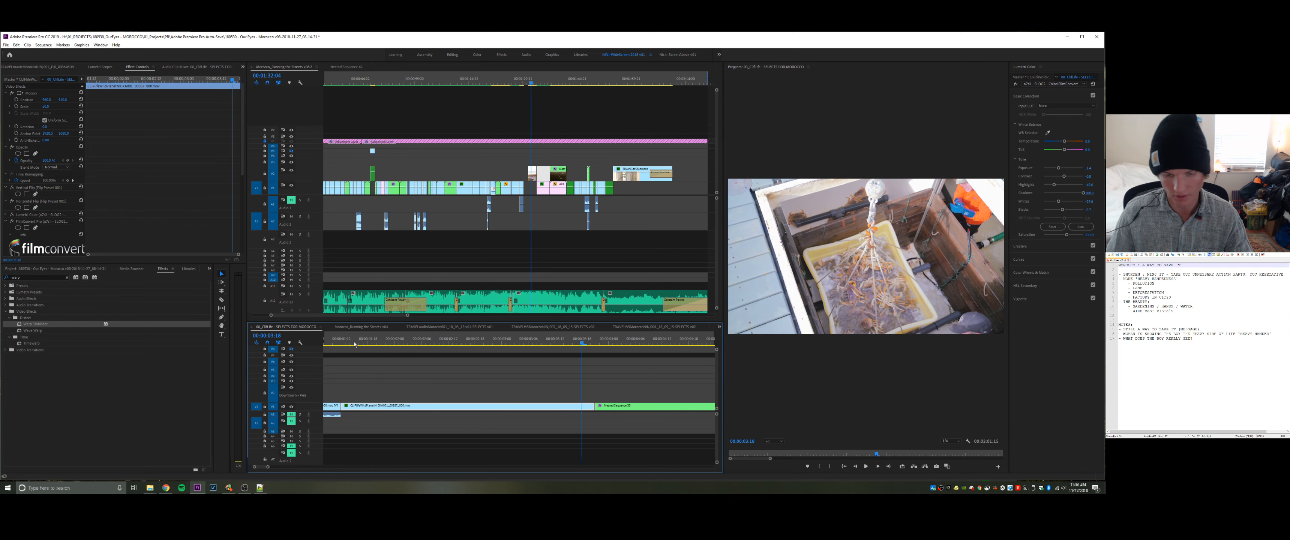
key("ctrl+k")
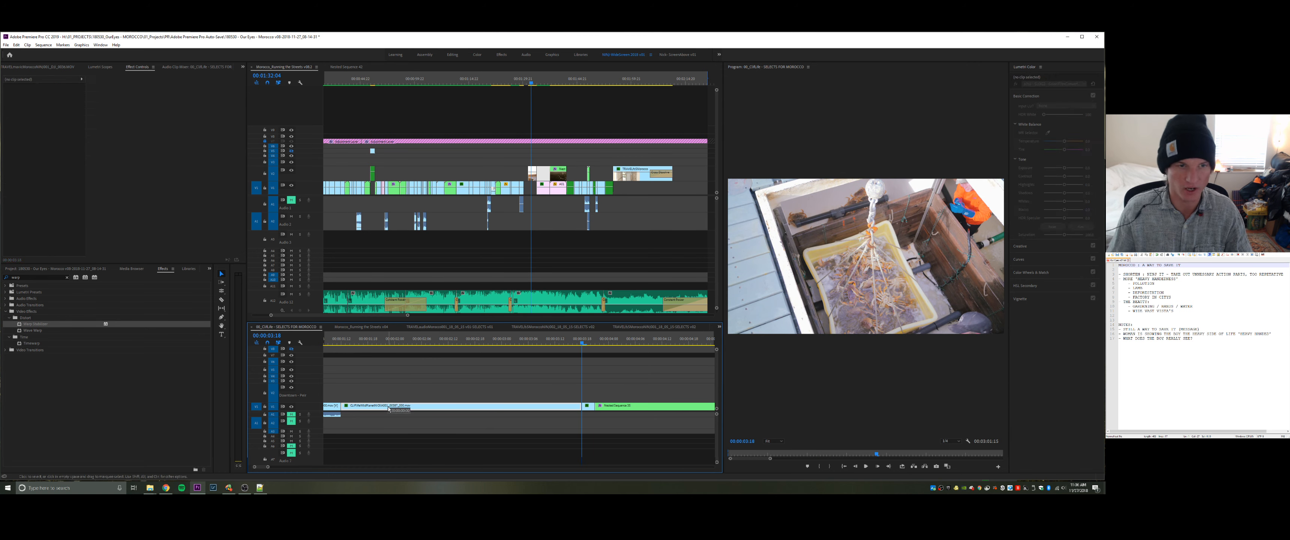
- Move the part of the seafood crate clip before the split up one video track in the selects sequence
left_click_drag(389, 408, 388, 392)
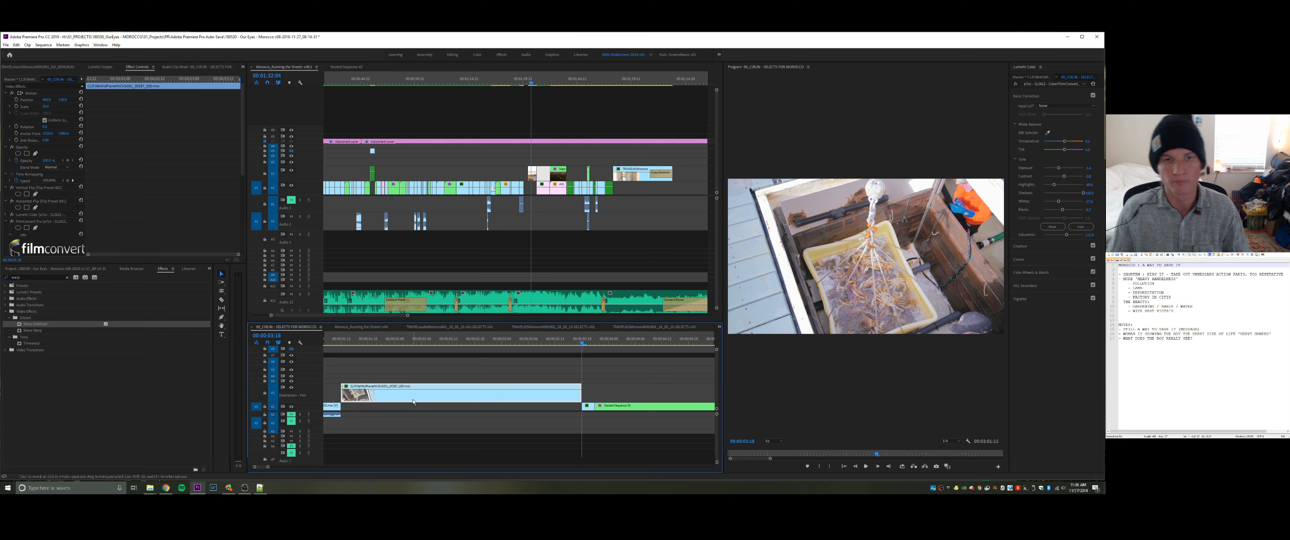
left_click(428, 372)
key("minus")
key("minus")
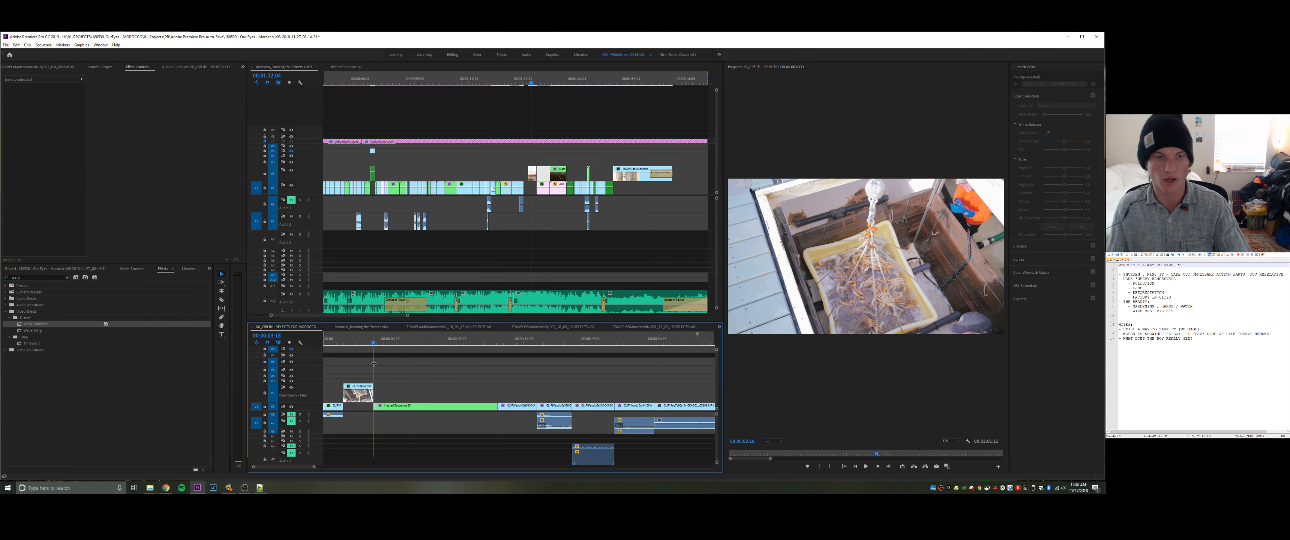
- Play the coastal view clip with the wooden crates and split it once the rocky island is in frame
key("space")
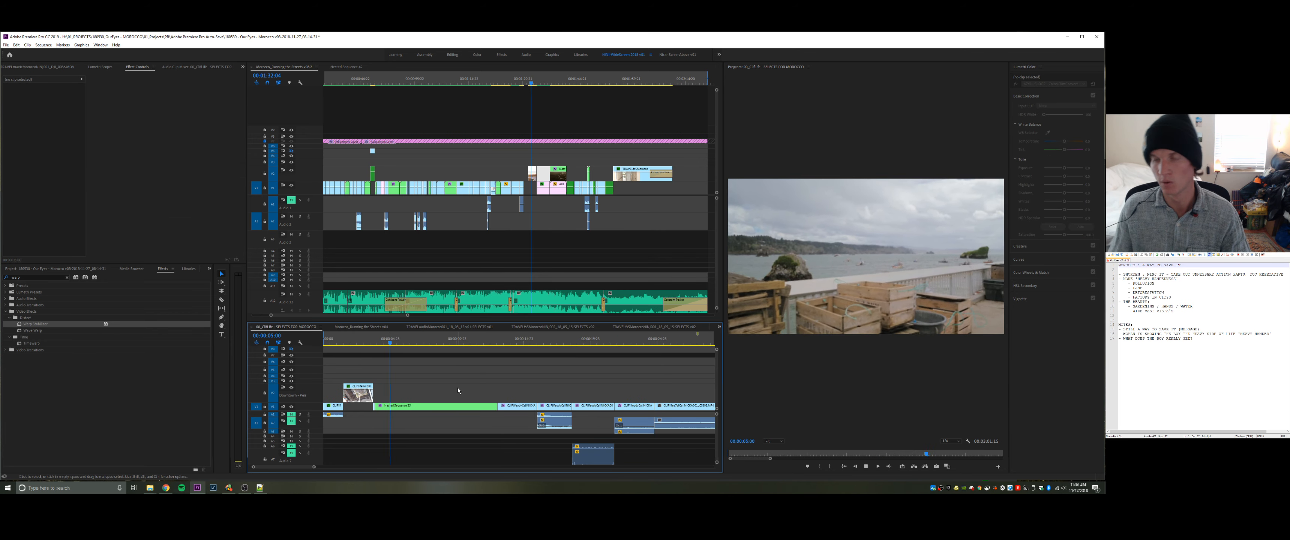
key("space")
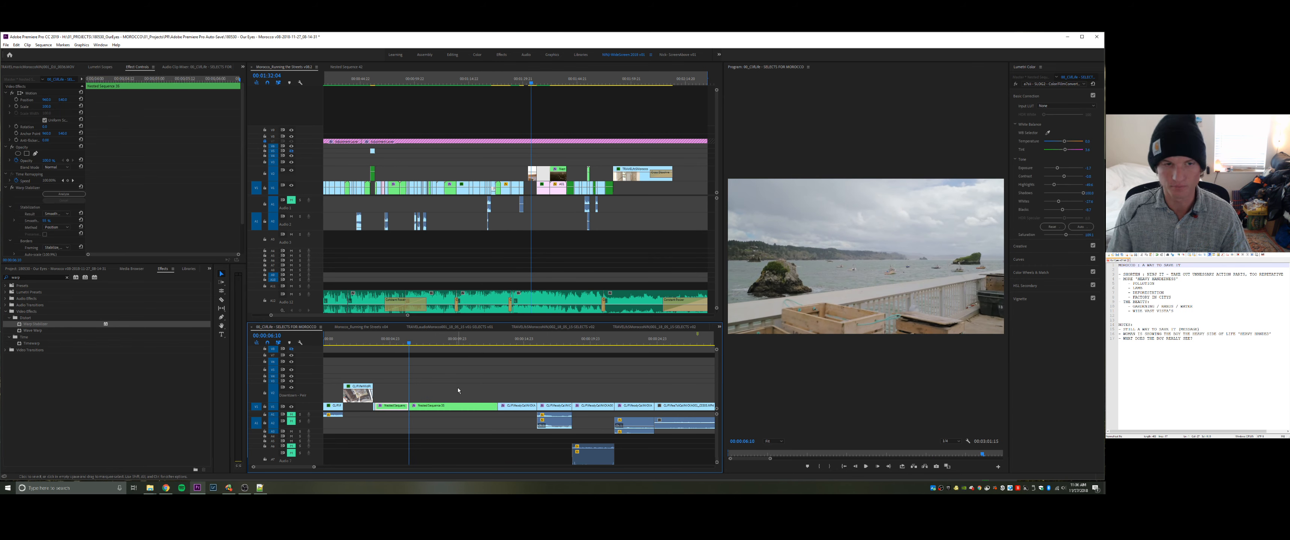
key("ctrl+k")
- Open the coastal clip's nested sequence, scrub through its footage and return to the selects sequence
double_click(405, 407)
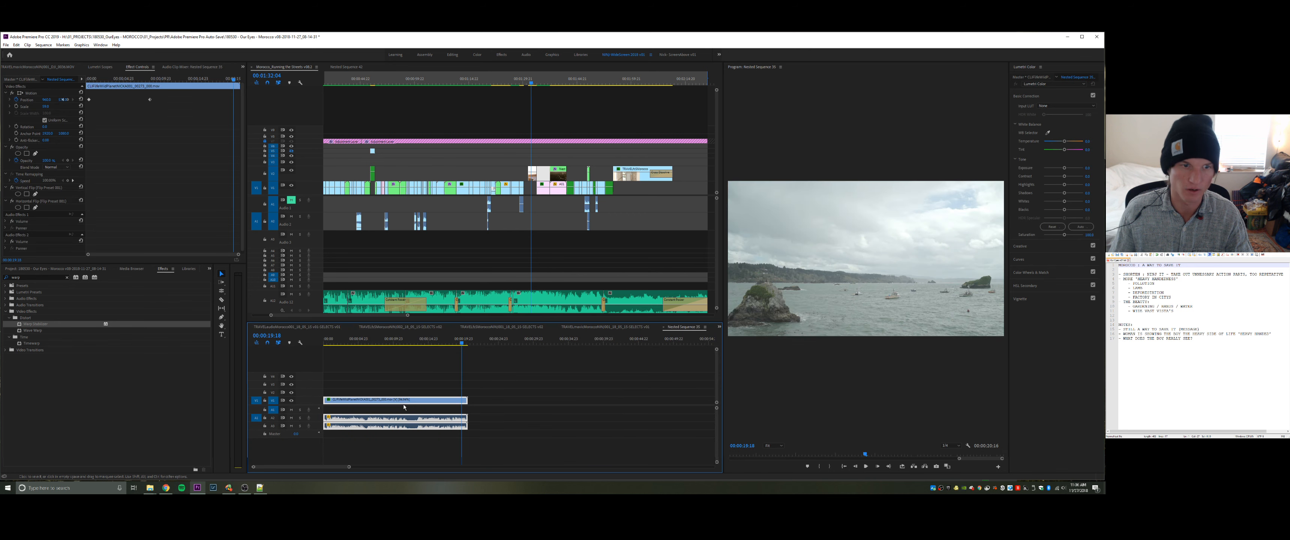
left_click(375, 341)
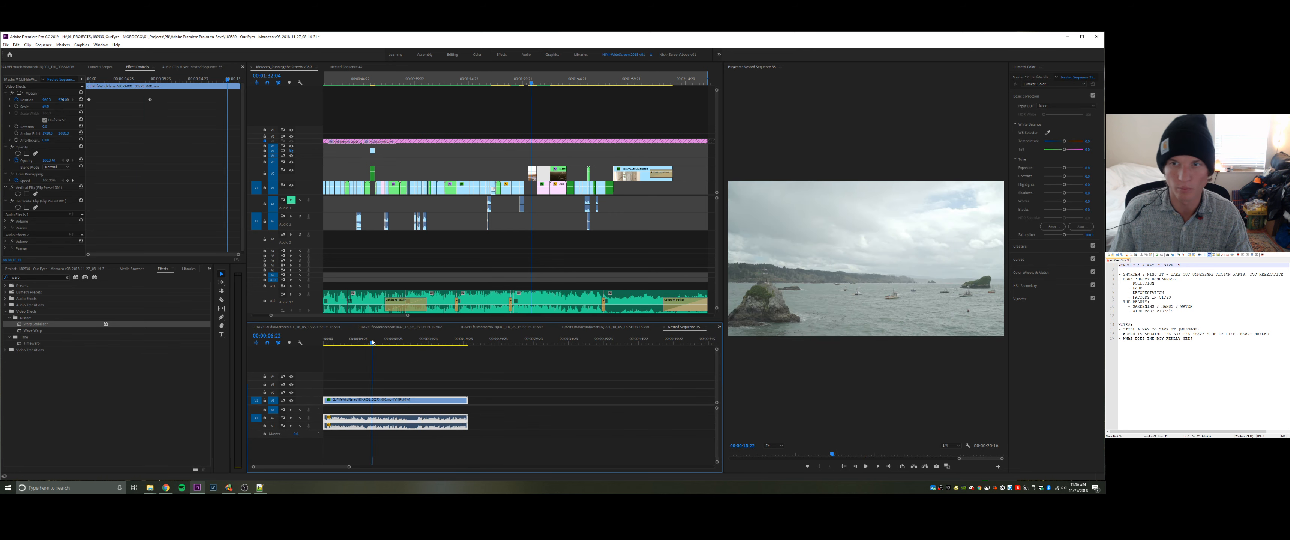
left_click_drag(375, 342, 370, 343)
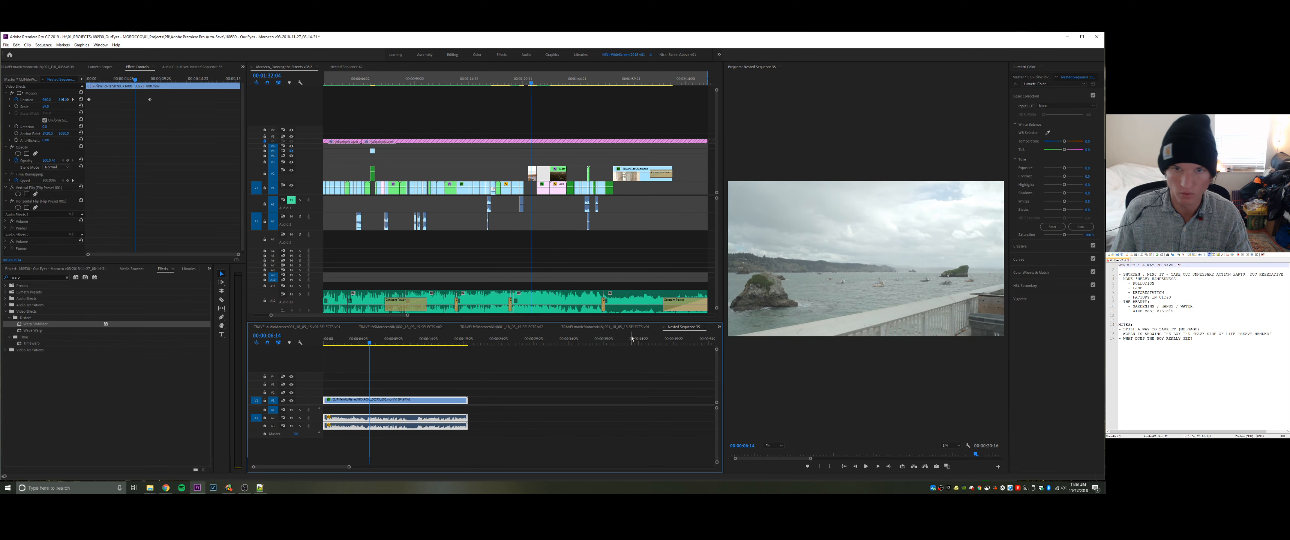
left_click(664, 327)
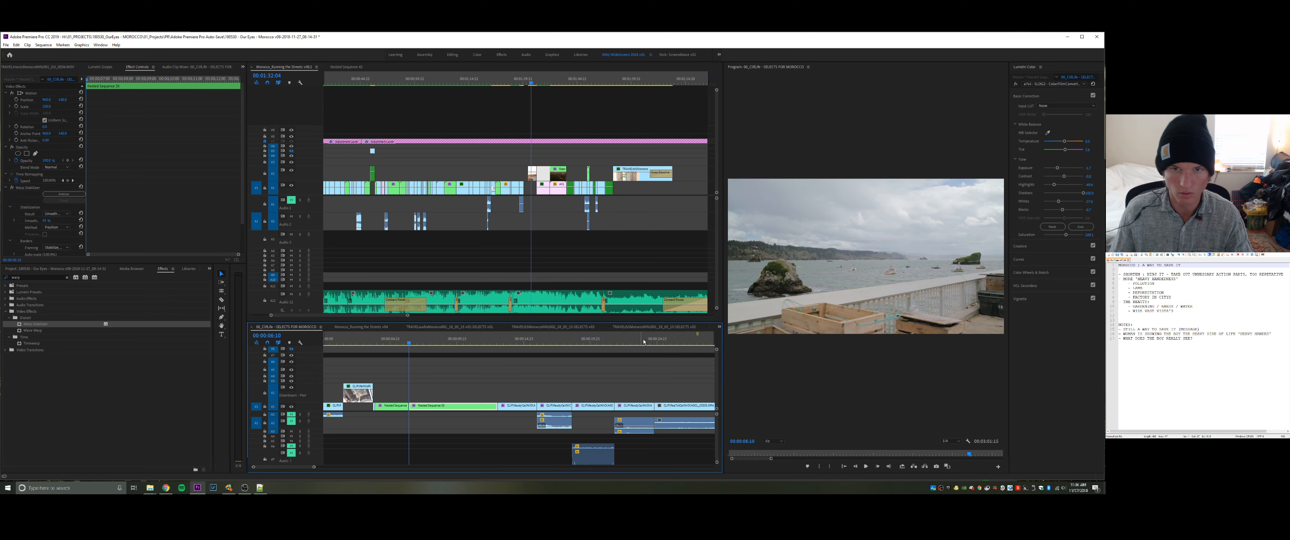
- Try to raise the first part of the coastal clip one video track, and go on to the plant-watering clip
left_click(399, 406)
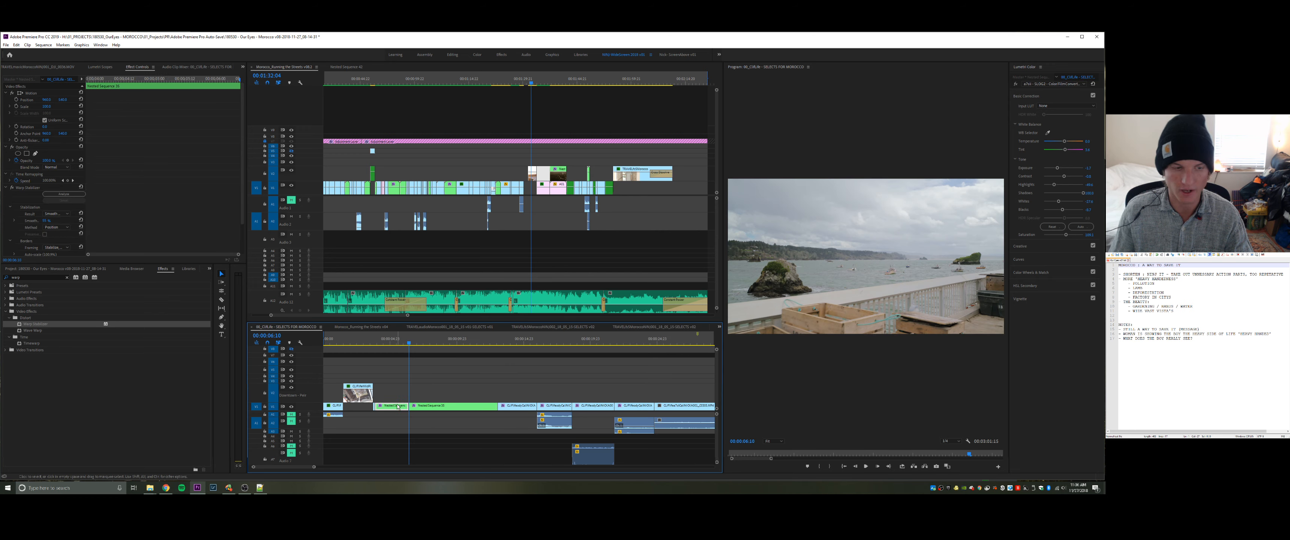
key("Up")
key("Up")
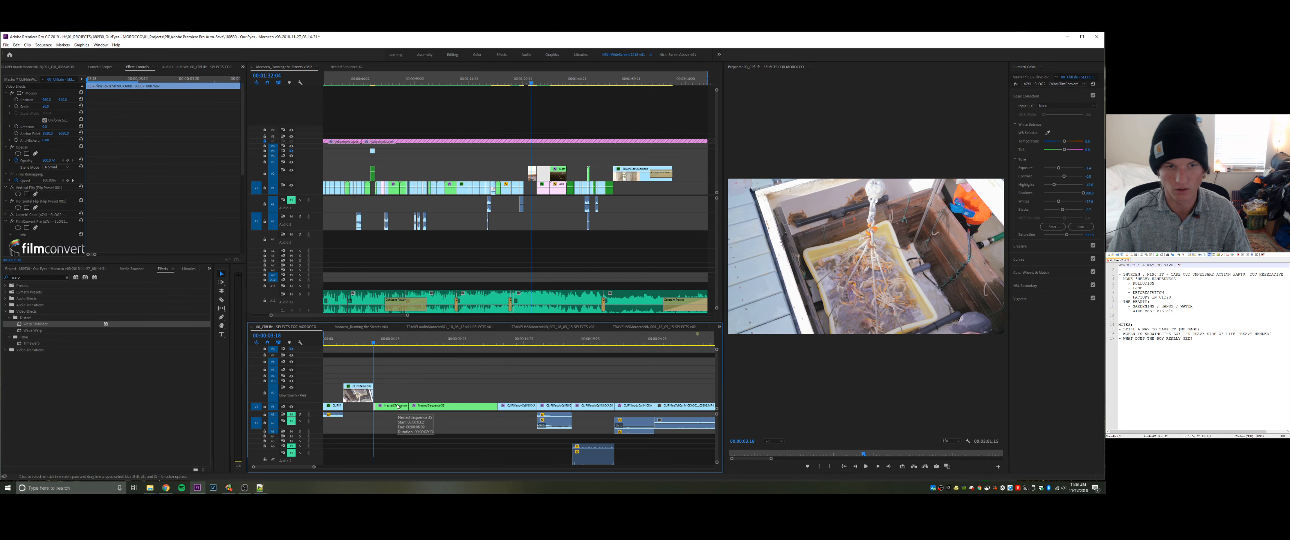
key("Down")
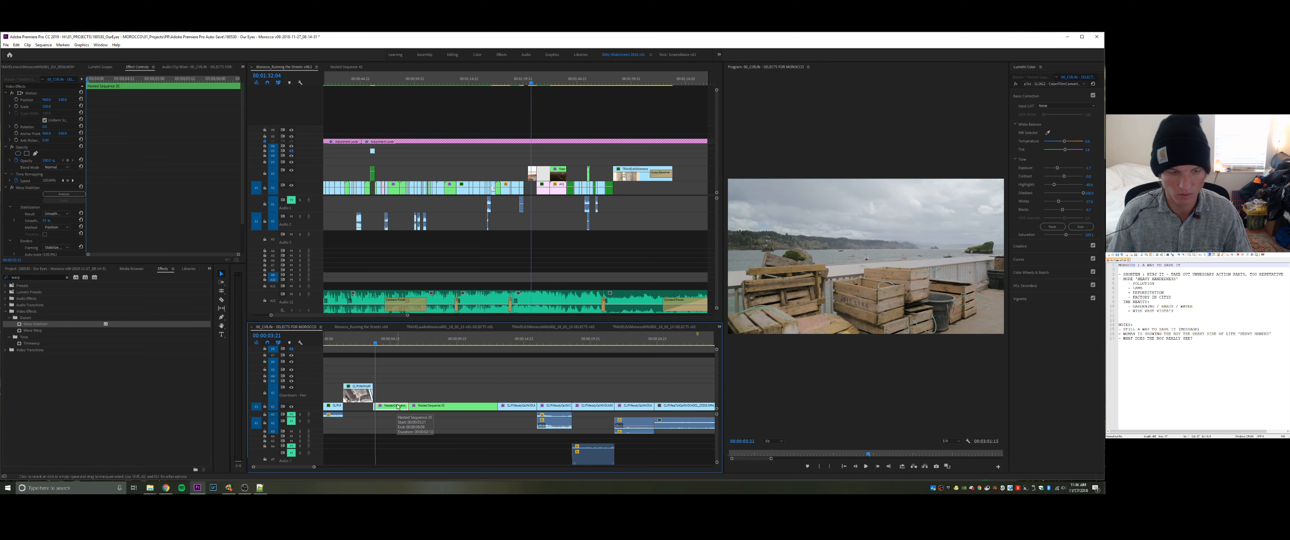
key("alt+Up")
key("Down")
key("Down")
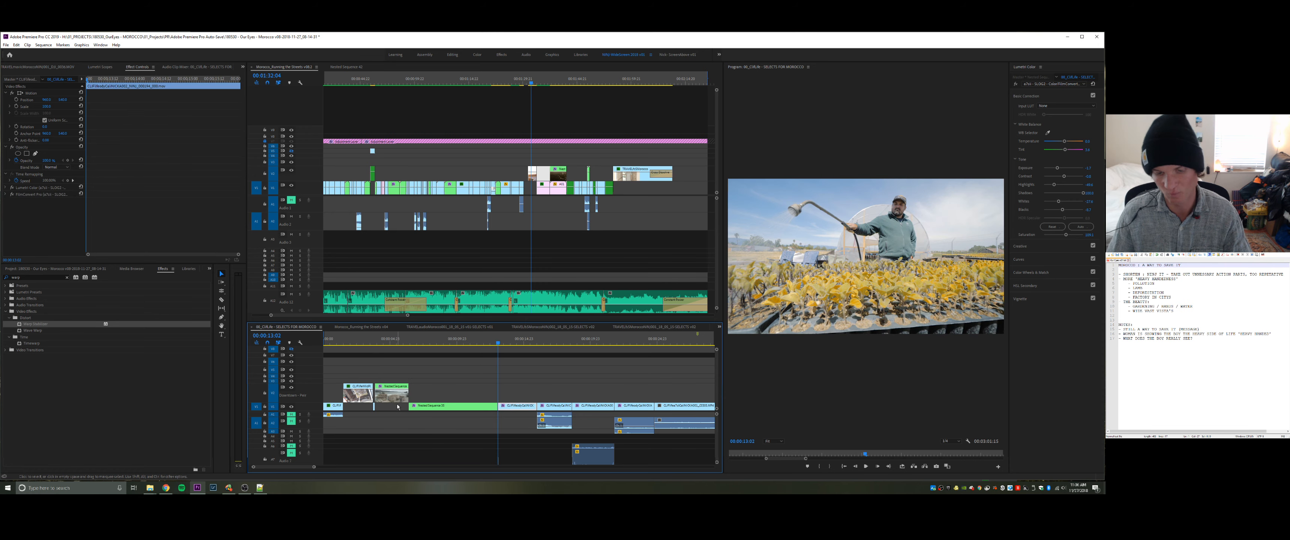
- Play the clip of the man watering plants and try slipping its footage to a different moment
key("space")
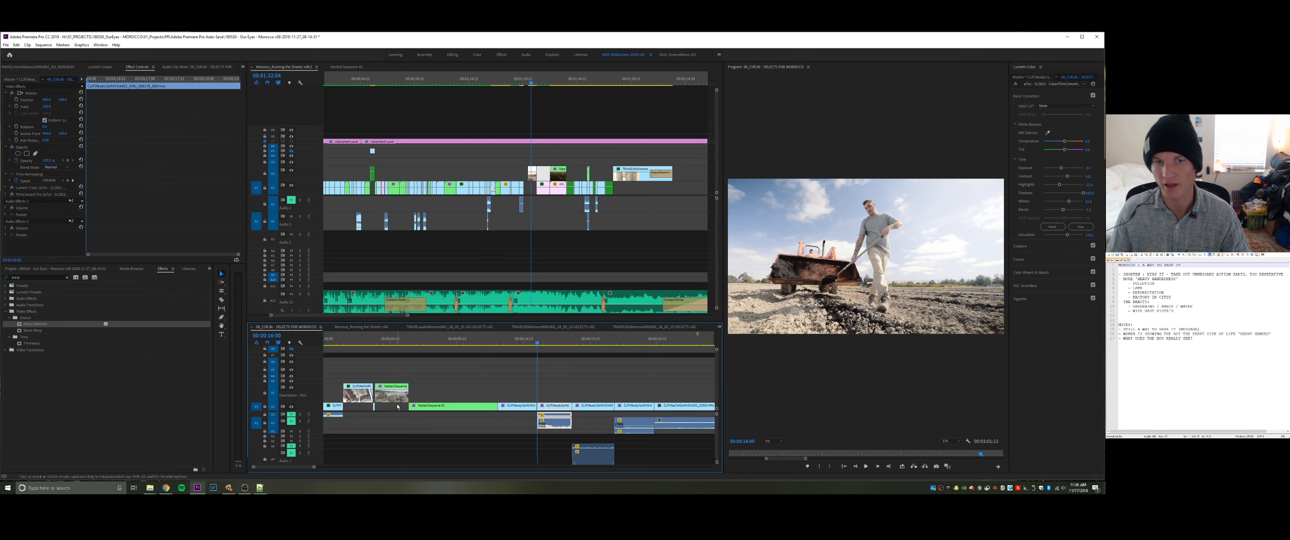
key("Up")
key("space")
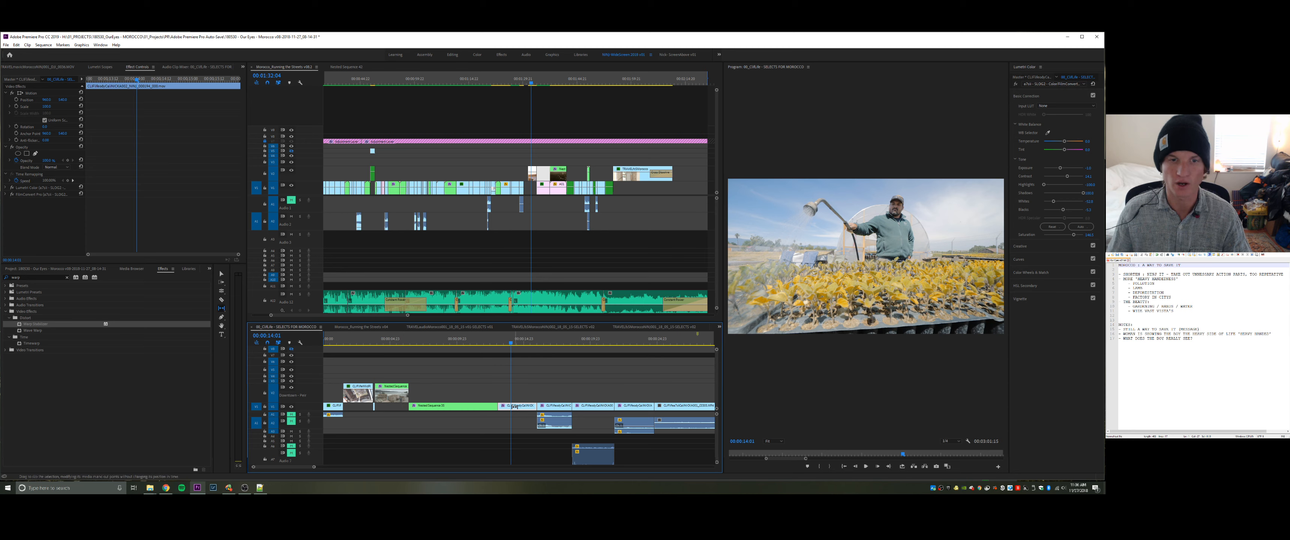
left_click_drag(515, 407, 502, 407)
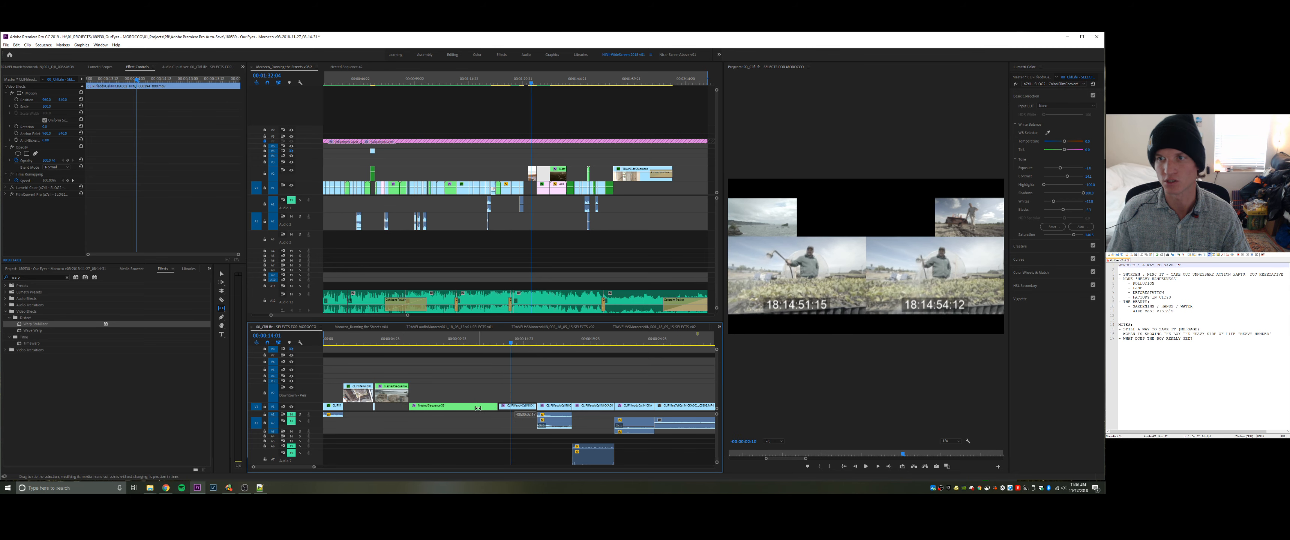
left_click_drag(454, 409, 699, 419)
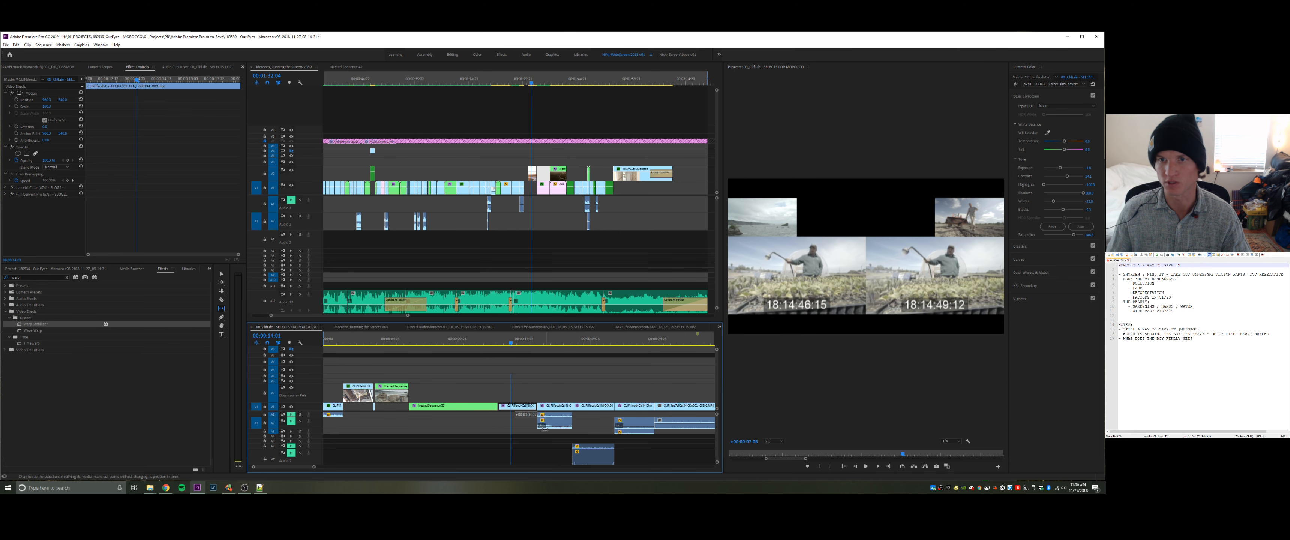
left_click_drag(545, 428, 532, 424)
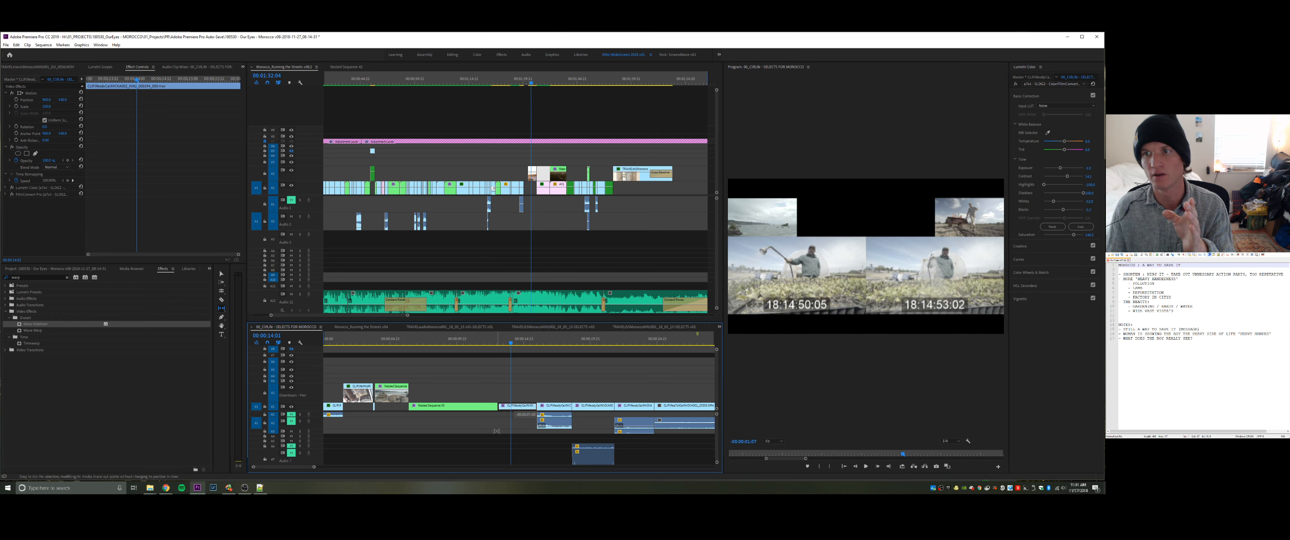
left_click_drag(484, 433, 494, 426)
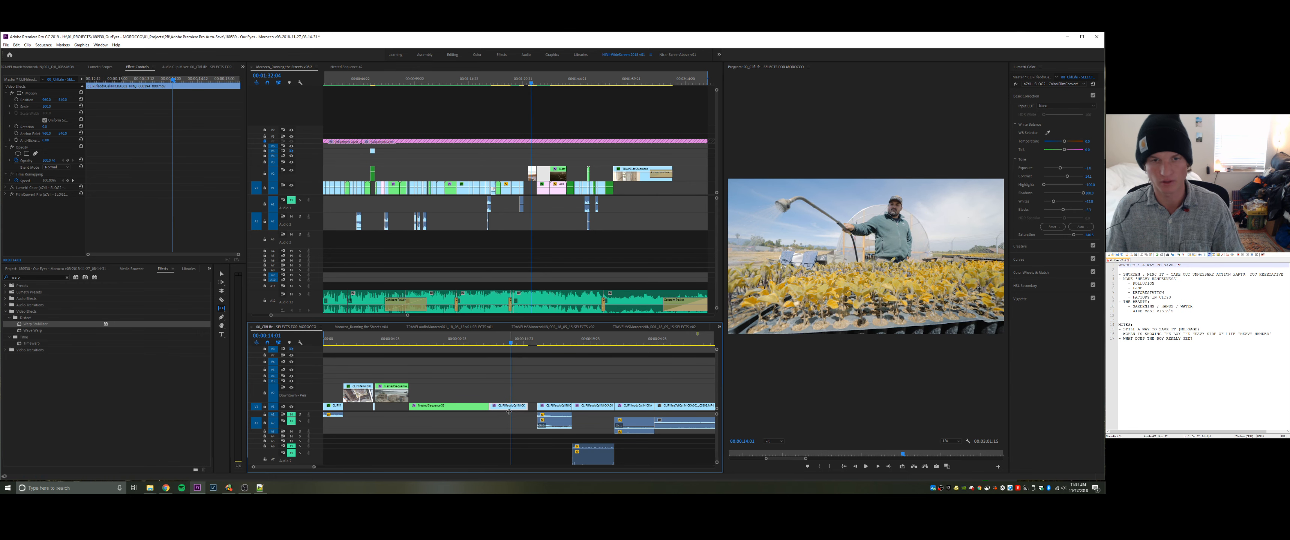
- Try another adjustment of the plant-watering clip, and undo the latest edits back to the lowered coastal clip
left_click(524, 394)
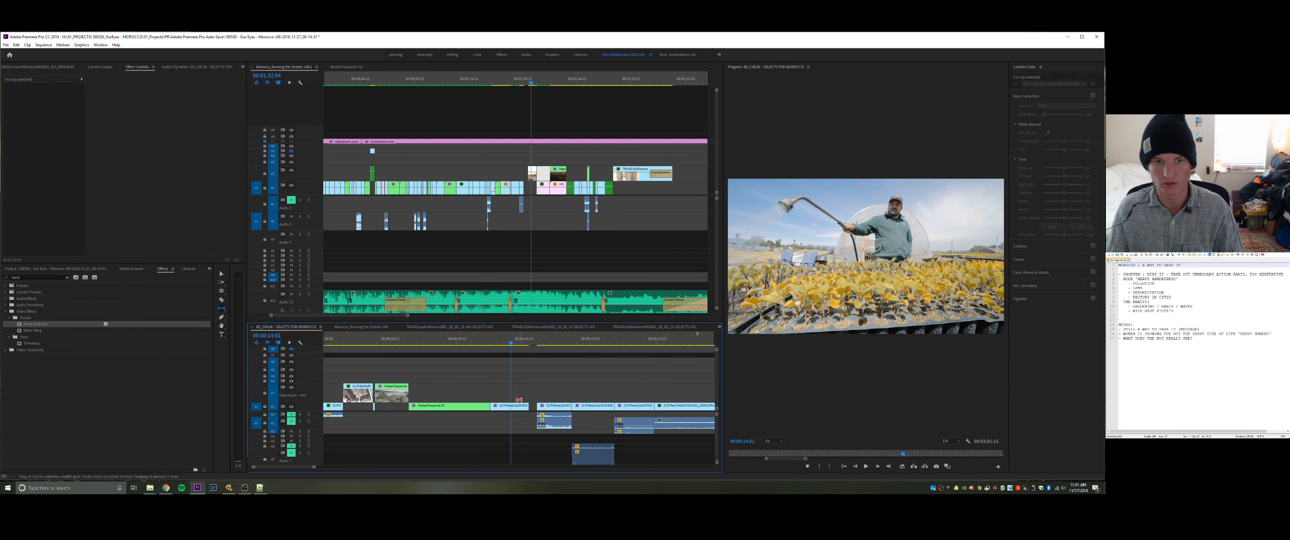
left_click_drag(515, 404, 502, 422)
key("ctrl+z")
key("ctrl+z")
key("ctrl+z")
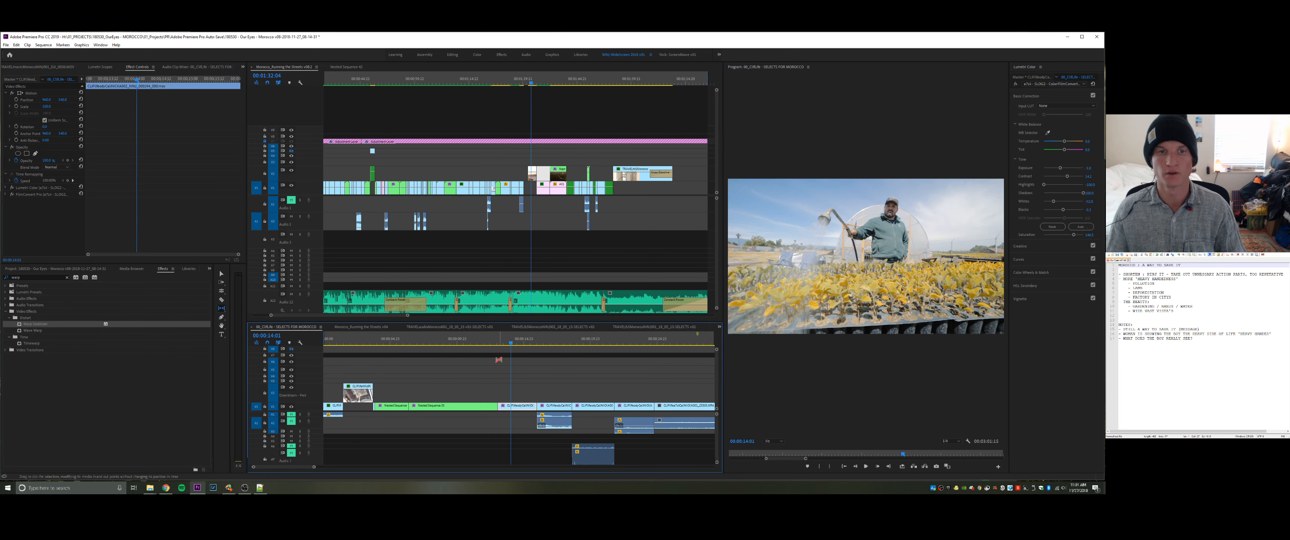
- Play the plant-watering clip from its start and move it up one video track to mark it as a pick
left_click(498, 344)
key("space")
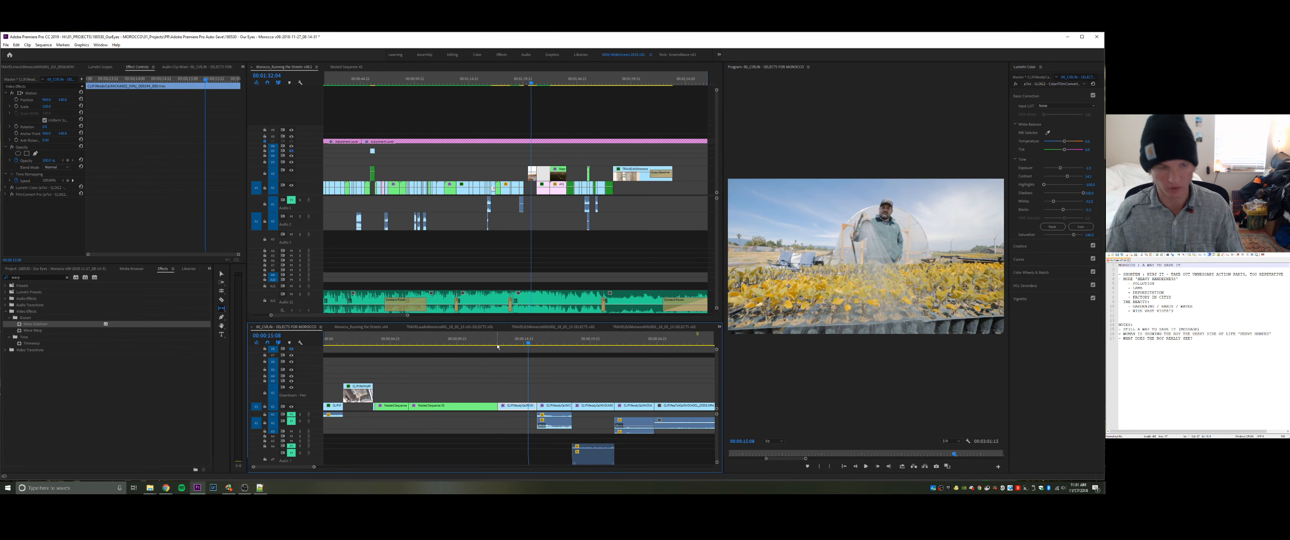
key("alt+Up")
key("minus")
key("minus")
key("minus")
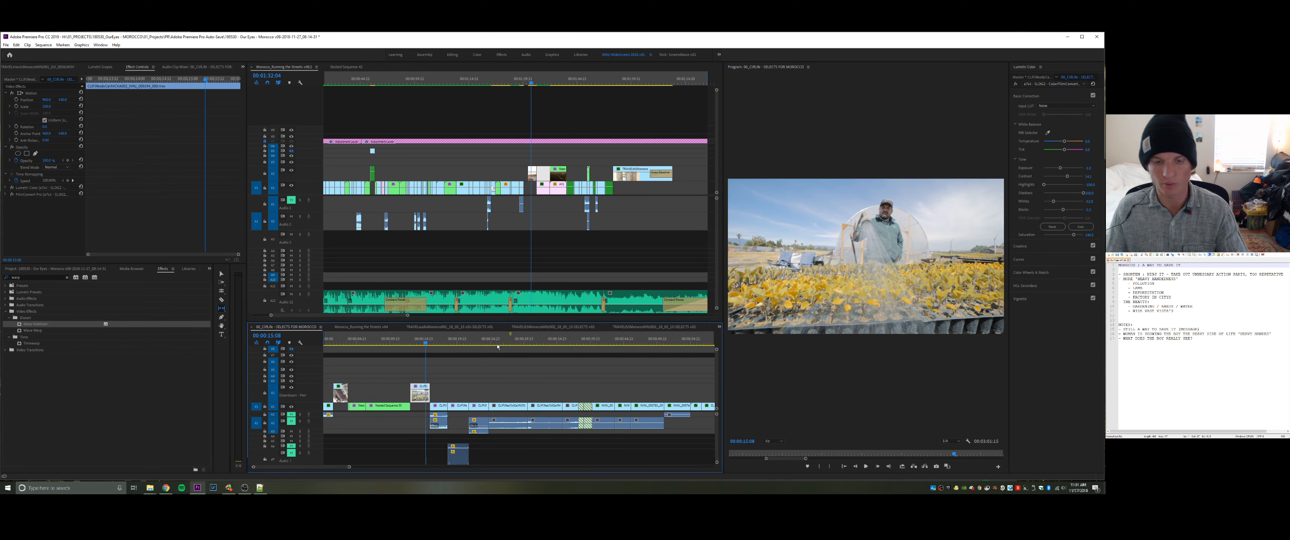
key("equal")
key("equal")
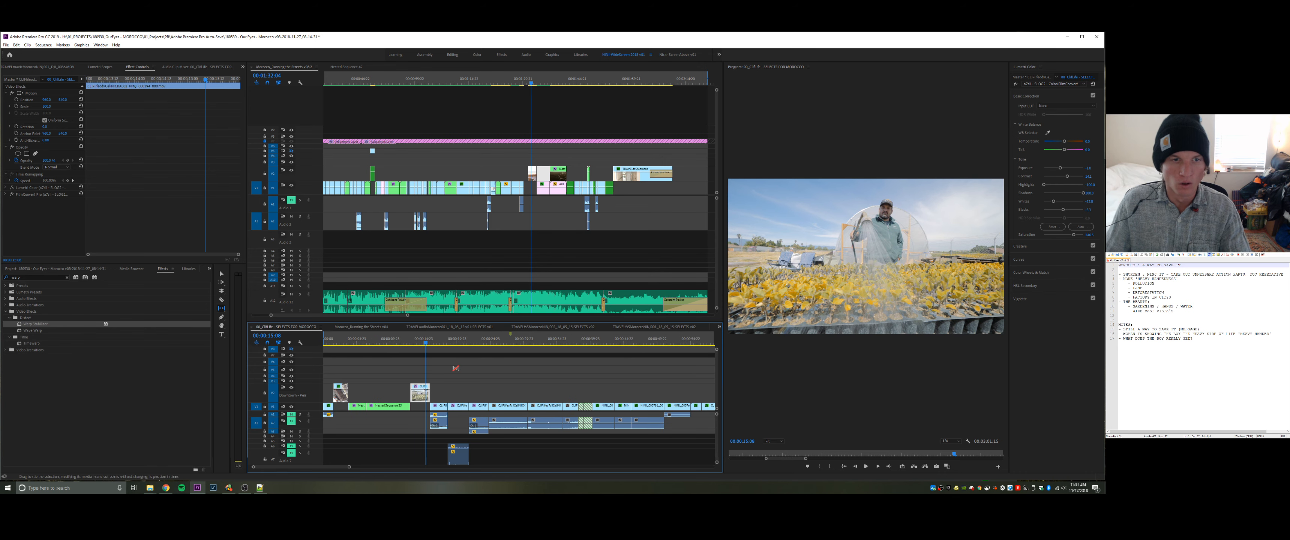
left_click(470, 372)
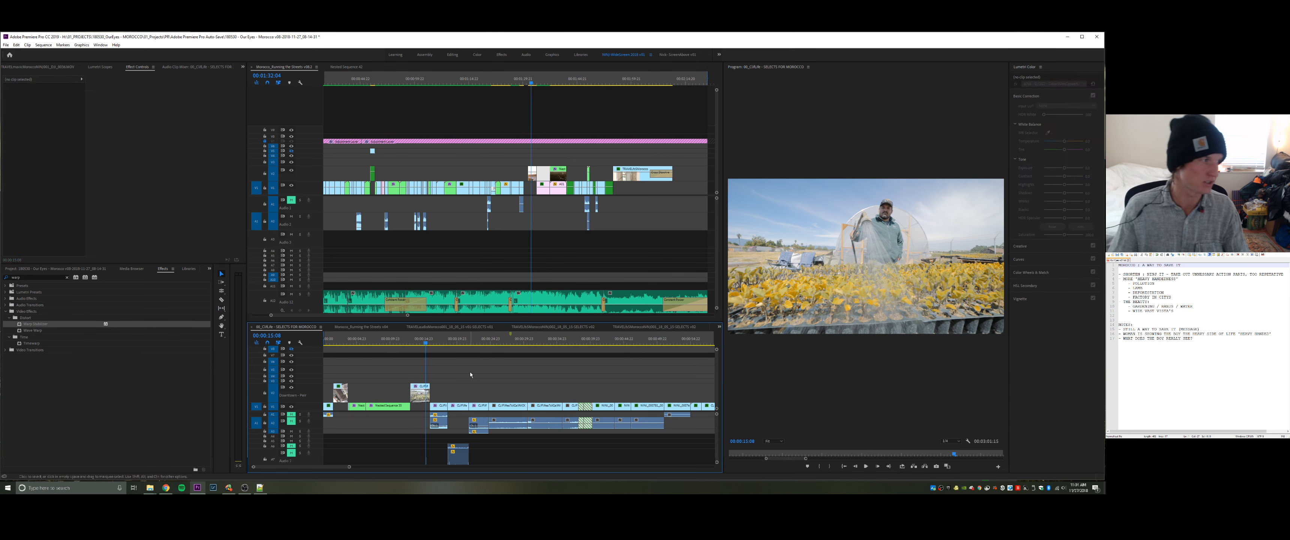
- Play from the clip of the man digging beside the tractor to the end of the seedling clip
key("Down")
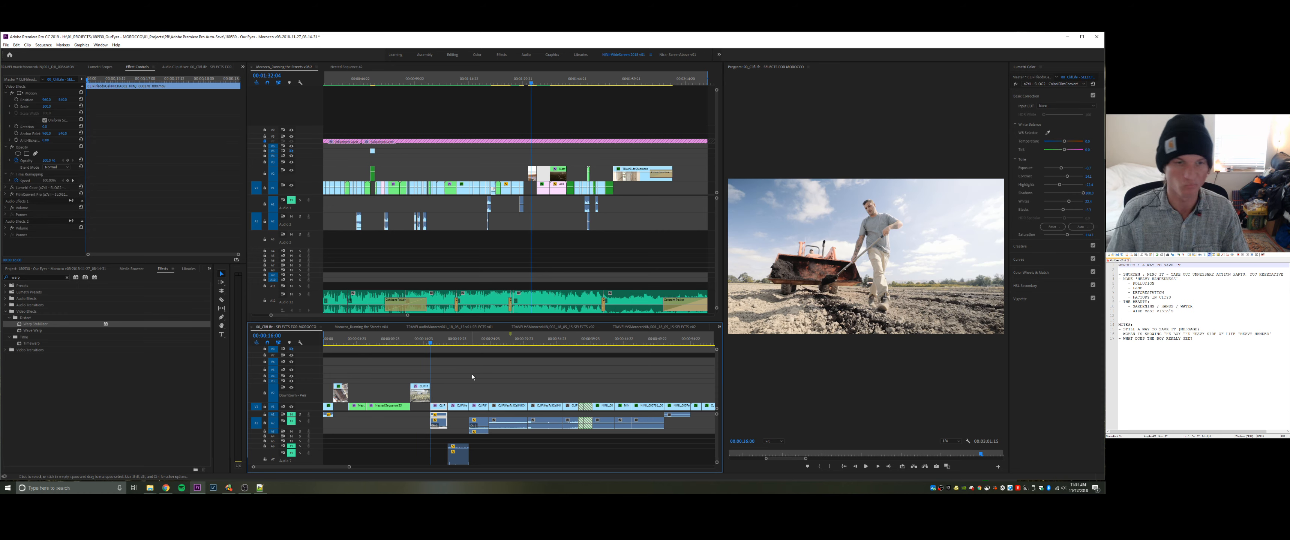
key("space")
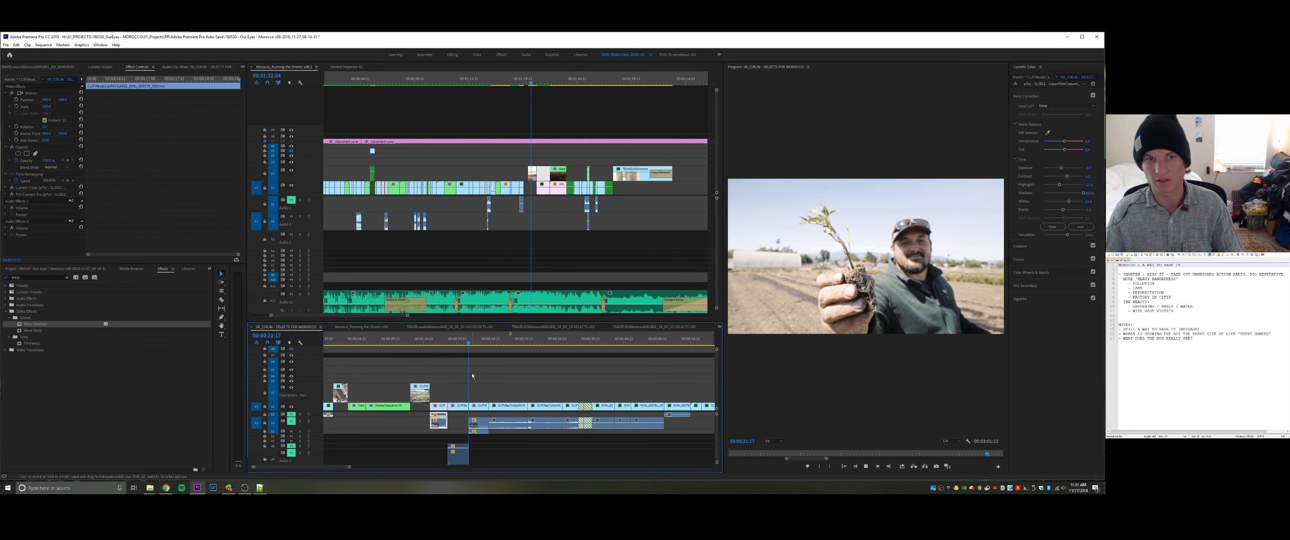
key("space")
- Slip the footage of the clip of the man holding up a seedling, keeping its place in the sequence
key("y")
left_click(461, 405)
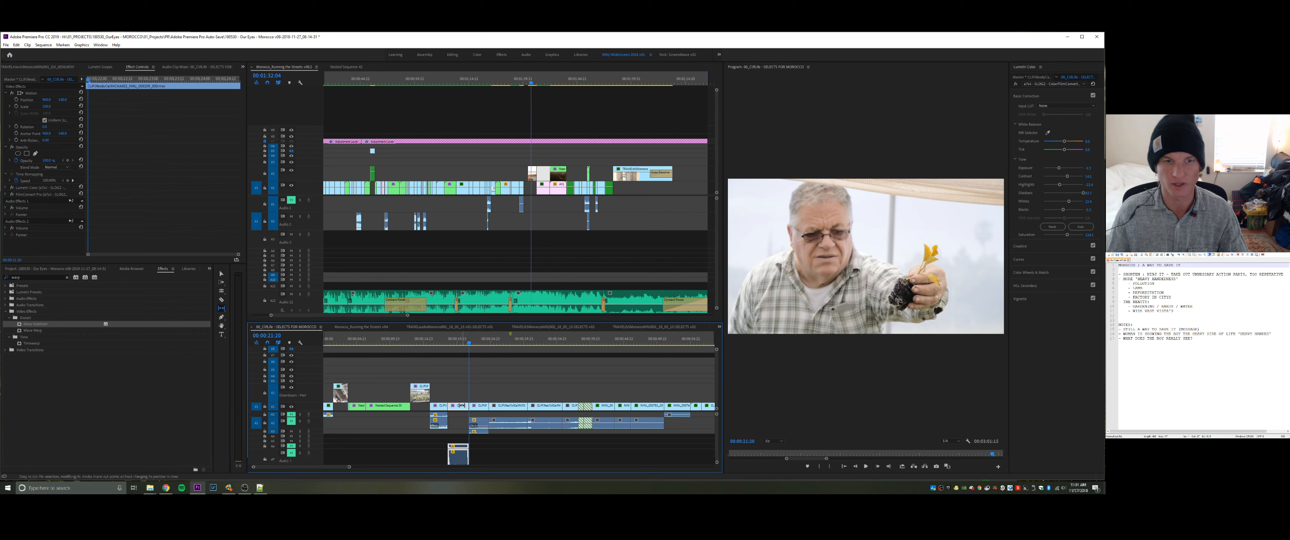
left_click_drag(460, 405, 441, 407)
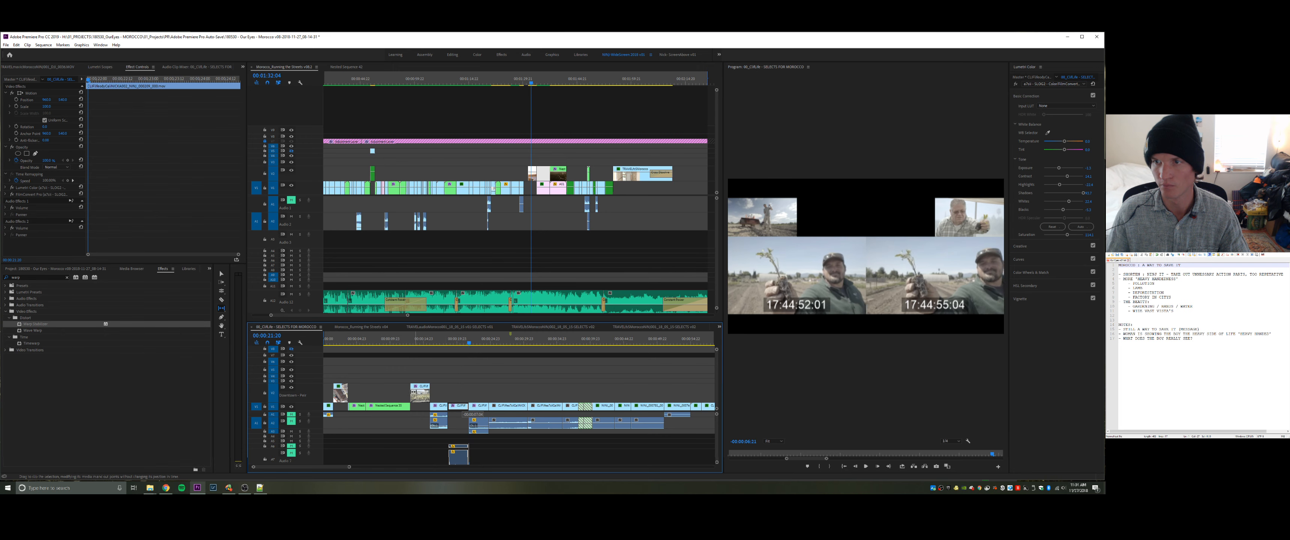
left_click_drag(410, 391, 409, 391)
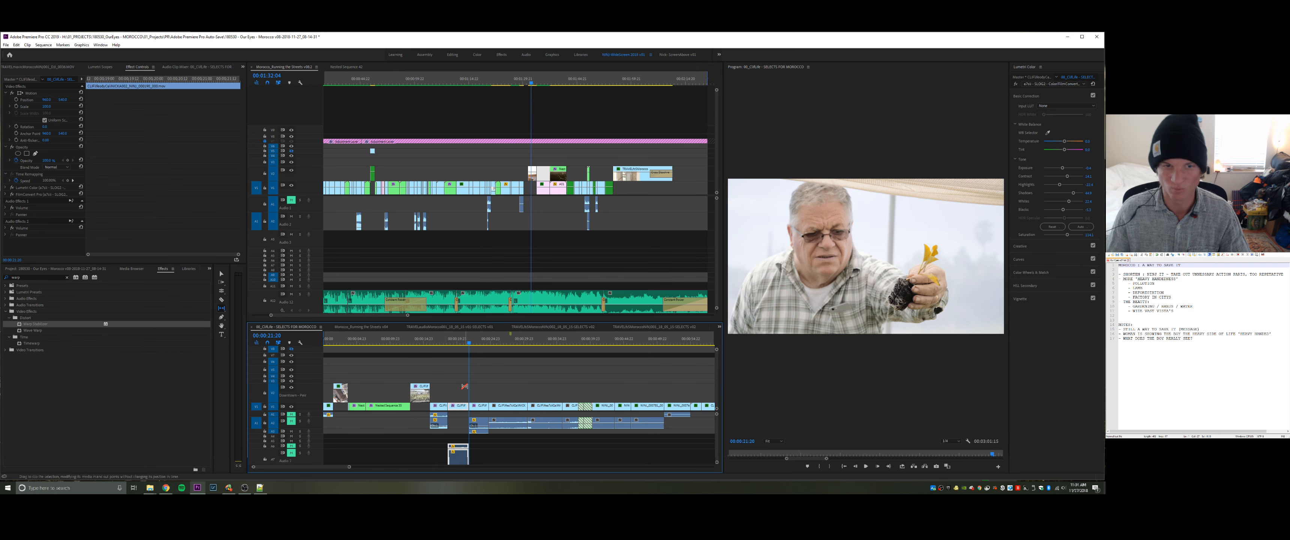
- Play back the slipped seedling clip and continue into the clip of the man in glasses holding a yellow-leaved plant
key("space")
key("space")
key("Up")
key("Left")
key("v")
key("Up")
key("space")
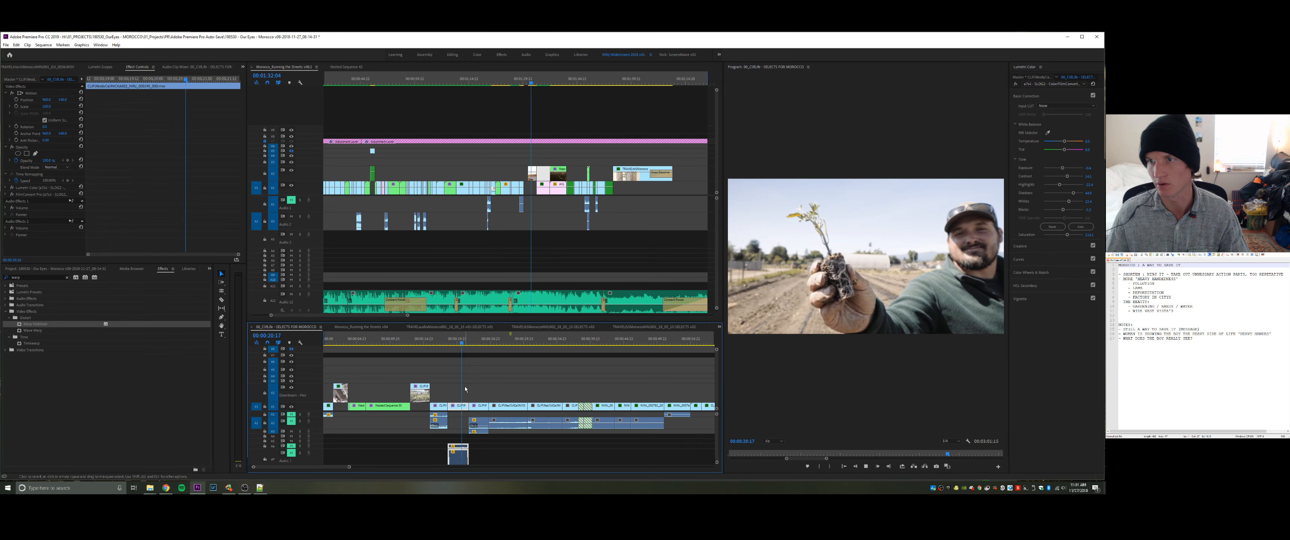
key("space")
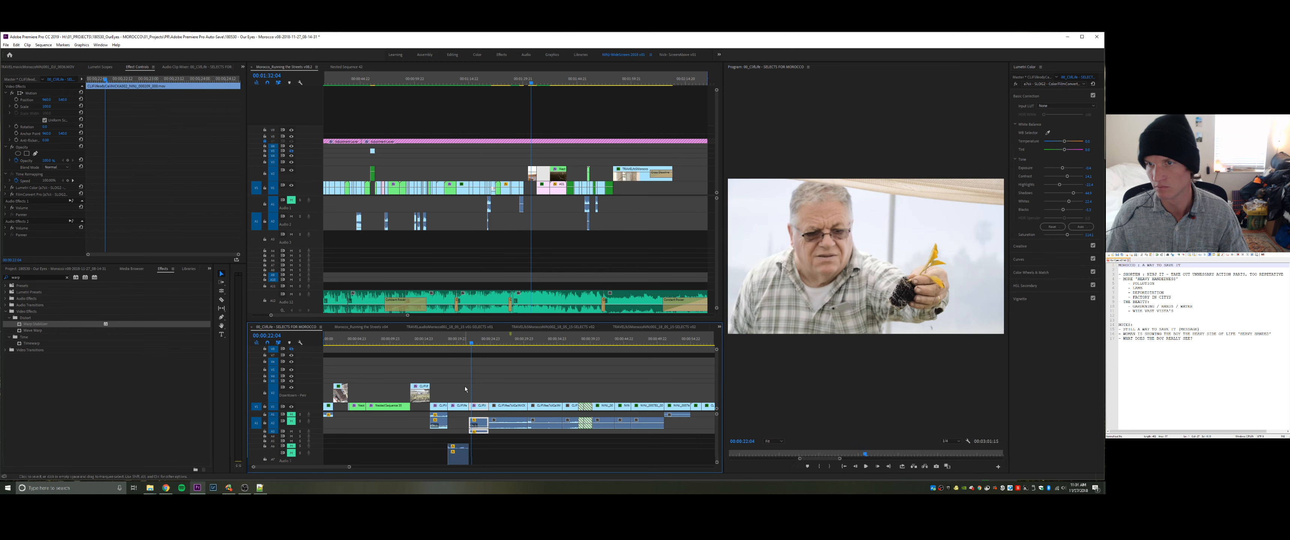
key("space")
key("space")
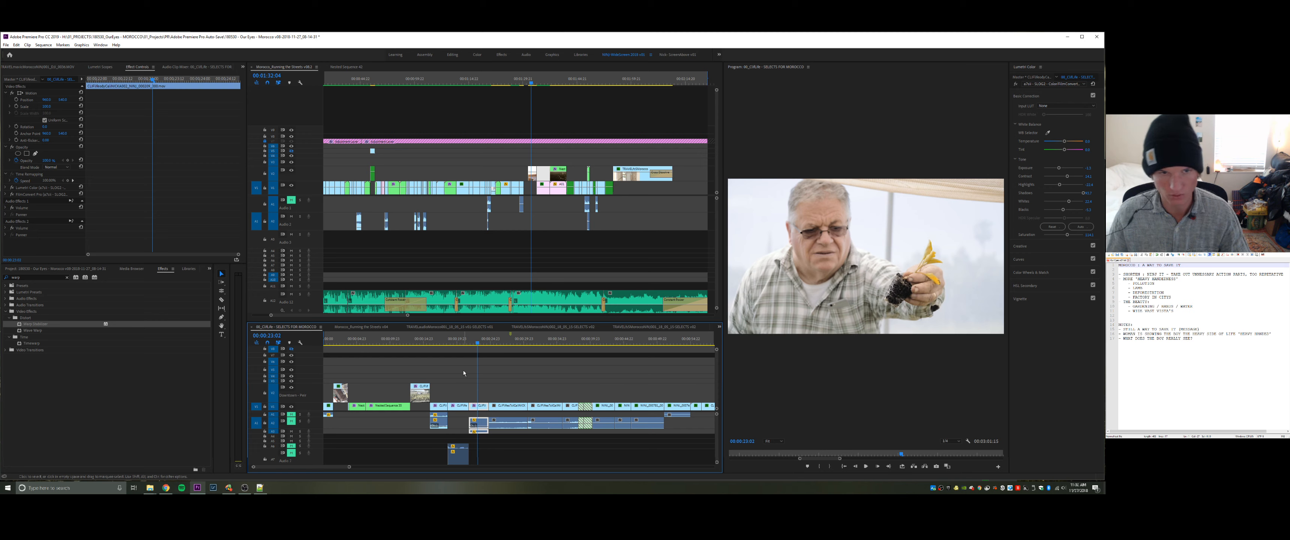
- Raise the clip of the man holding a seedling to the upper video track in the selects sequence and play onward
left_click(462, 347)
left_click(461, 348)
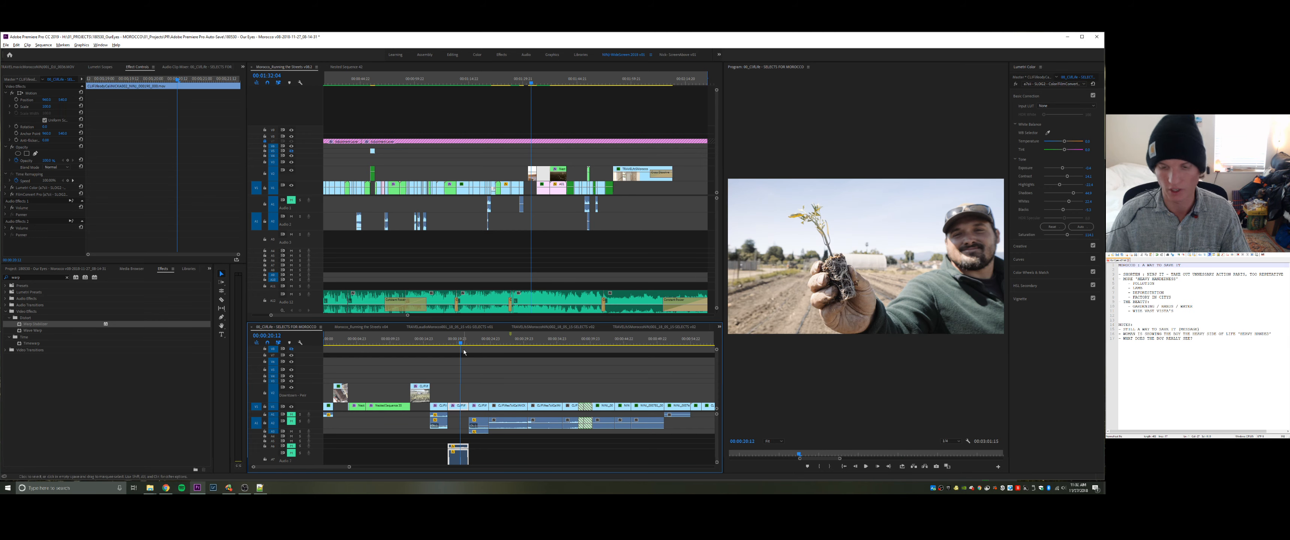
key("space")
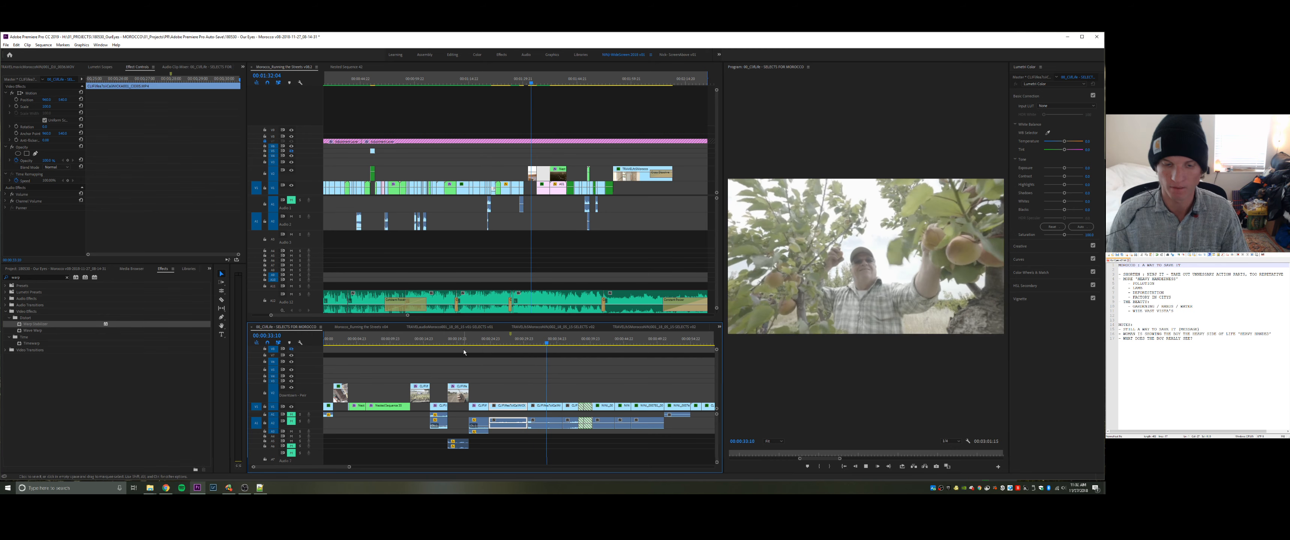
- Cut the following orchard clip at both ends of the man-among-the-branches section and raise that section to the upper video track
key("minus")
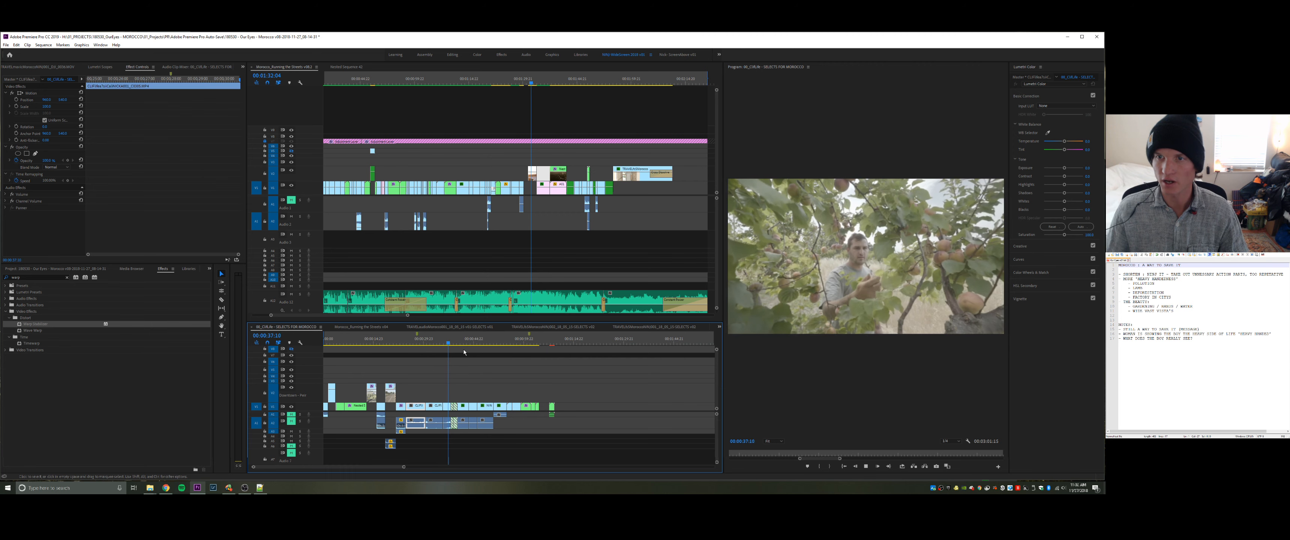
key("space")
key("=")
key("=")
key("=")
key("=")
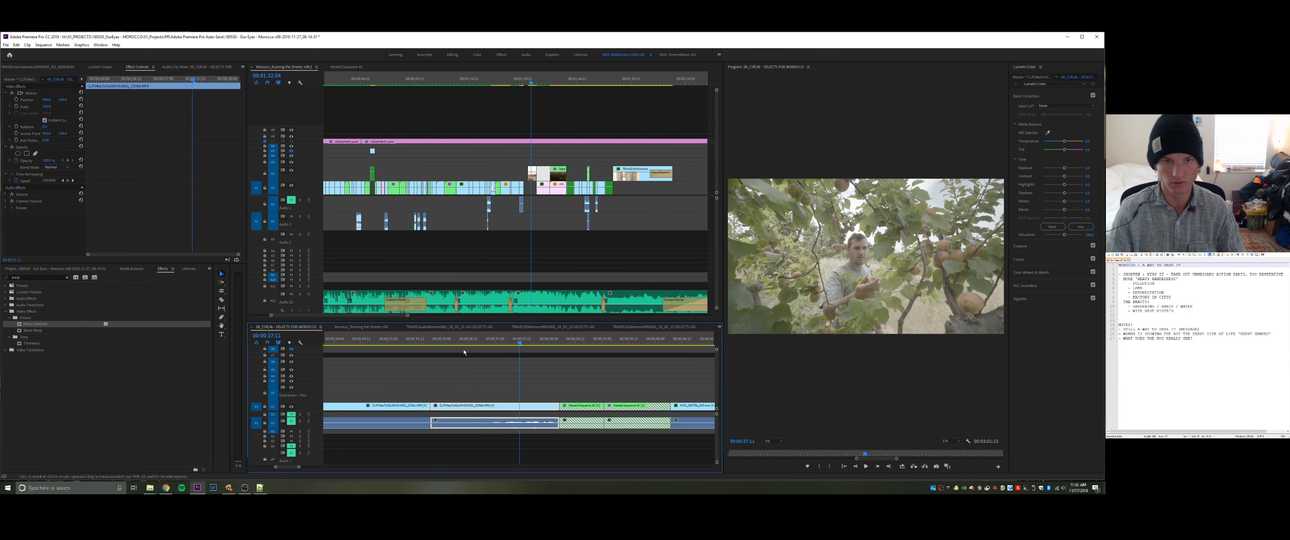
key("ctrl+k")
key("j")
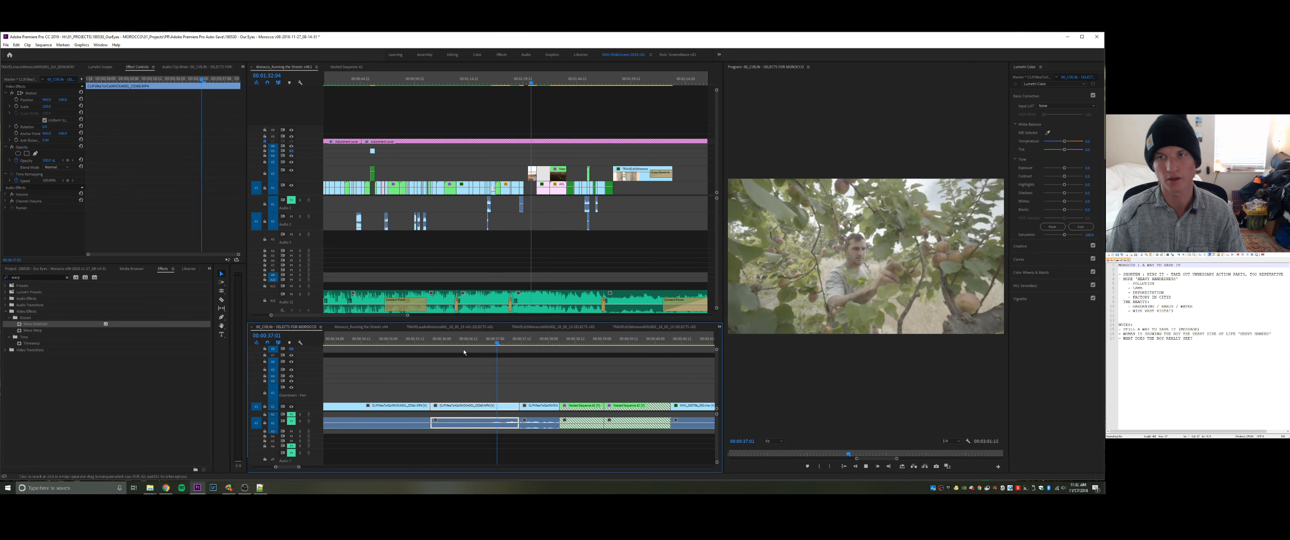
key("k")
key("ctrl+k")
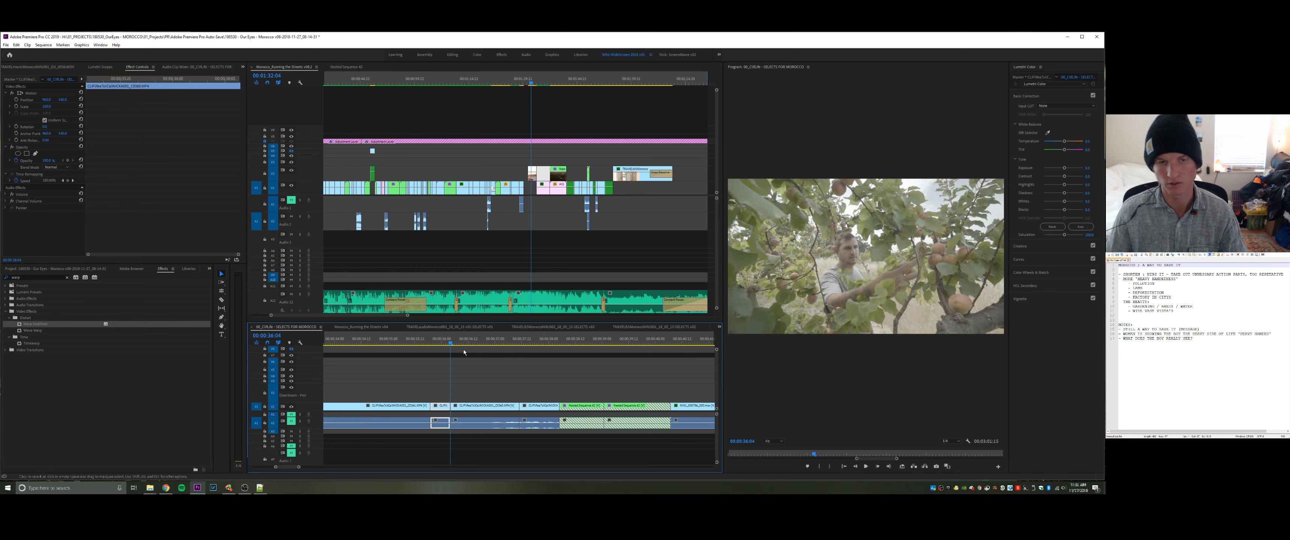
key("alt+Up")
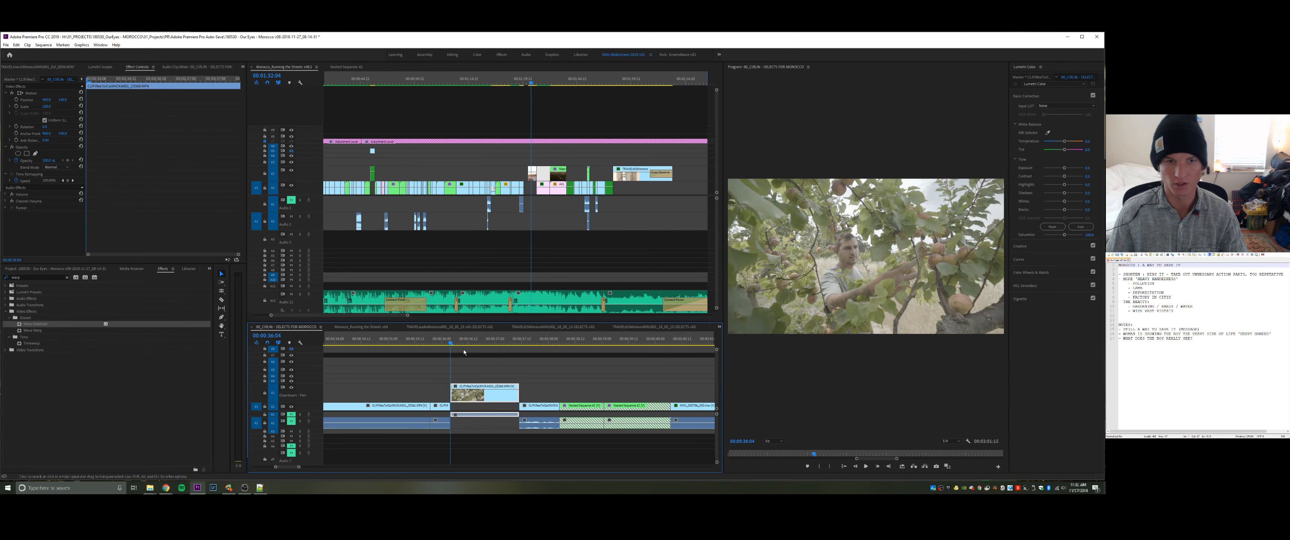
- Return the raised orchard segment to the lower track and raise it to the upper track again
left_click(543, 388)
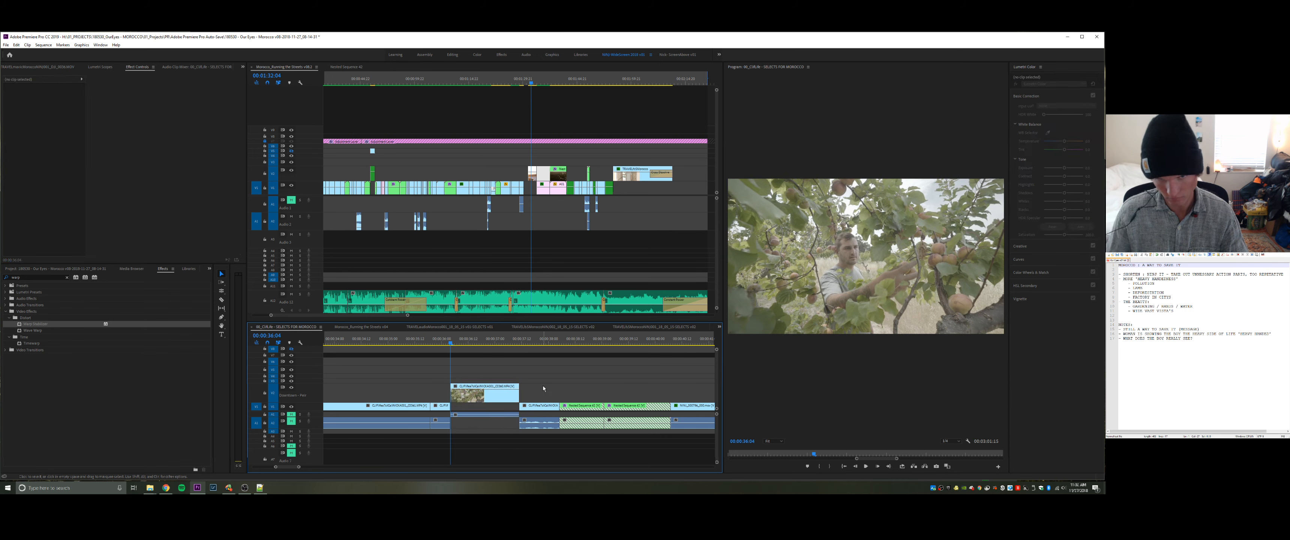
key("alt+Down")
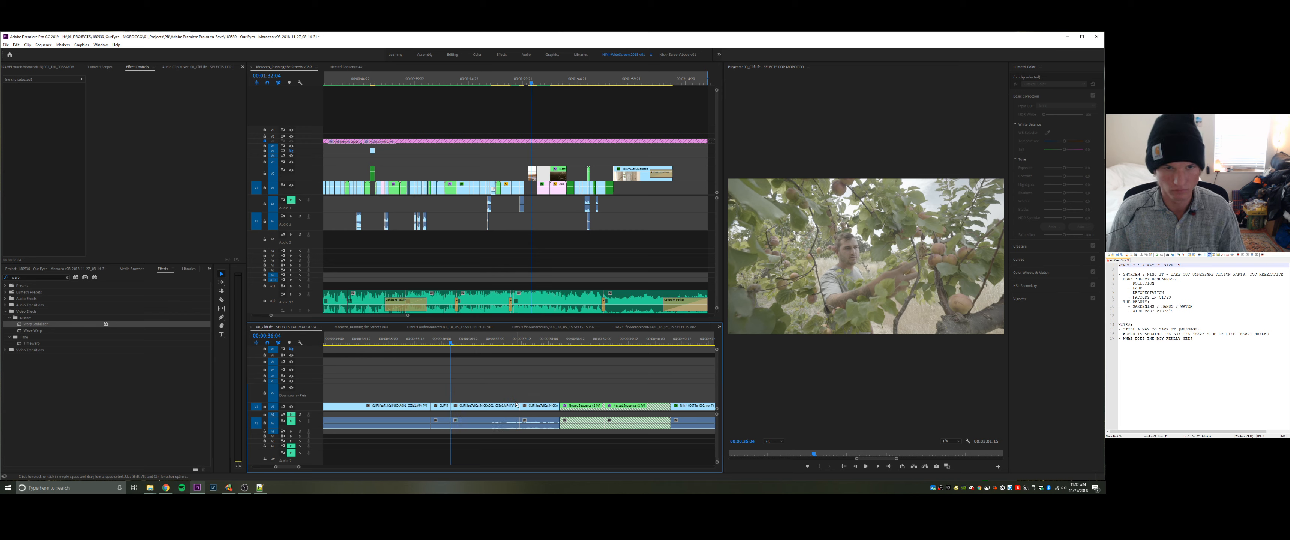
left_click(502, 408)
key("alt+Up")
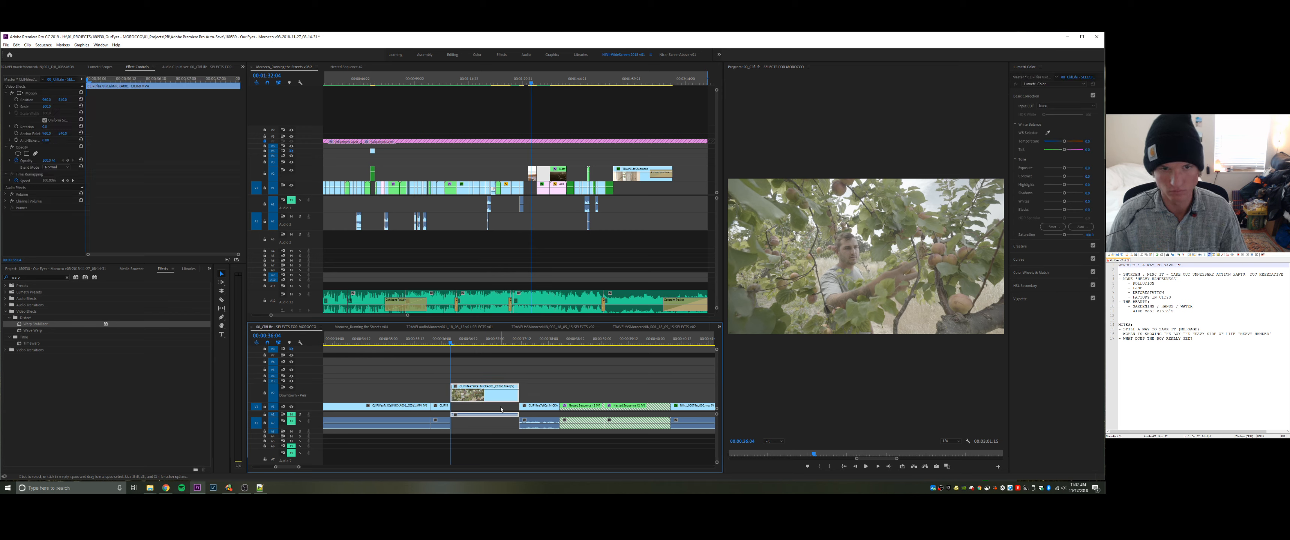
- Play the selects sequence from the end of the raised orchard segment through to the close-up of a hand on the fruit
key("Down")
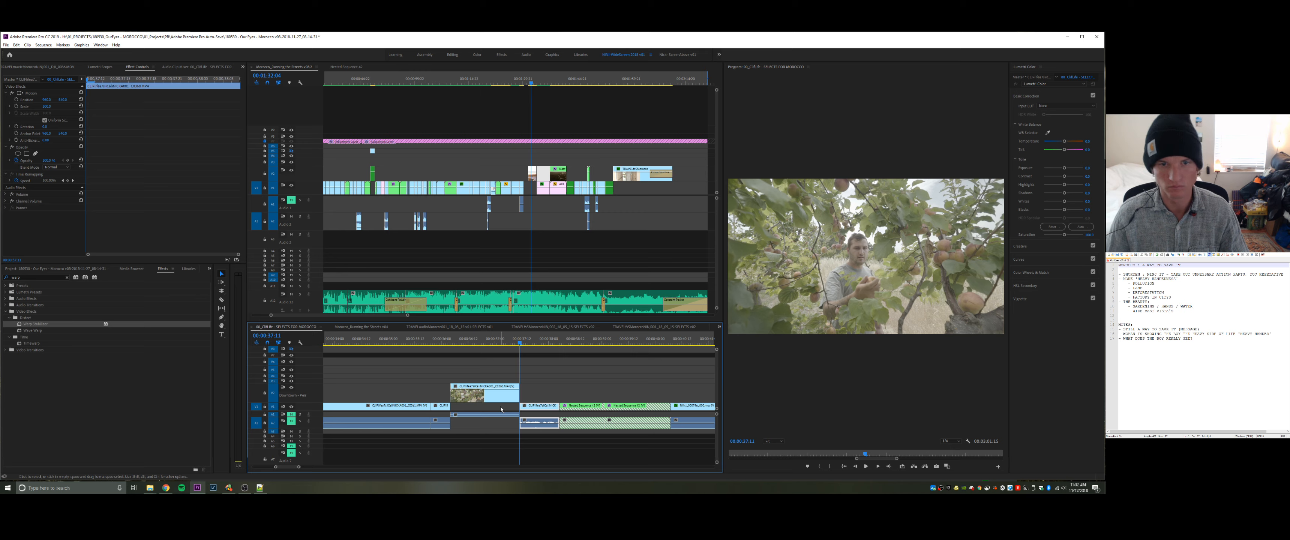
key("space")
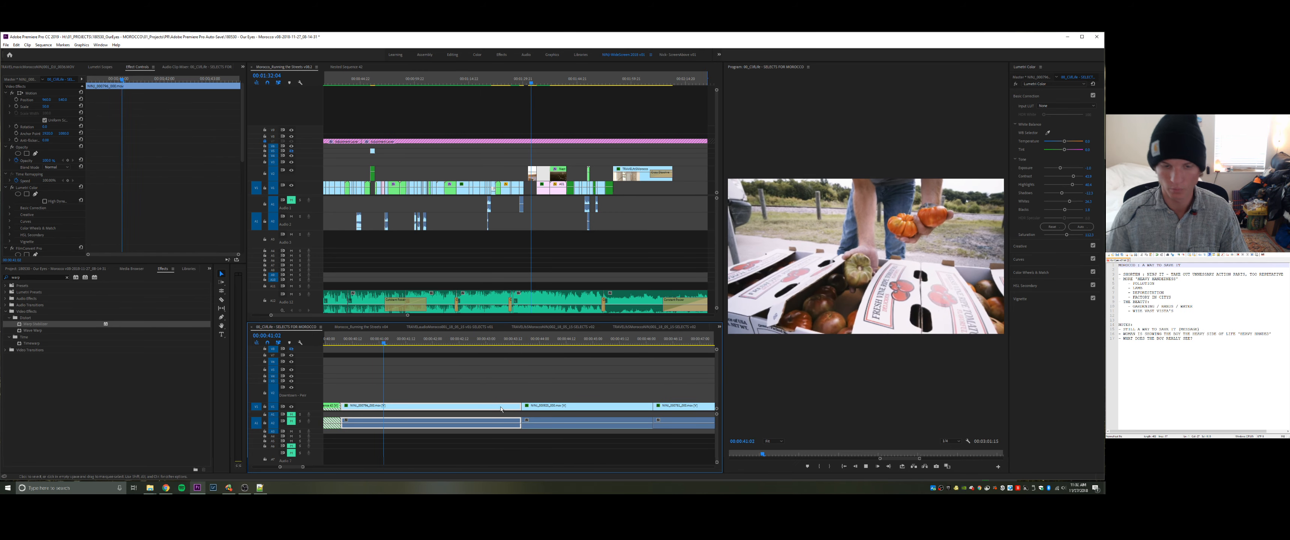
left_click(503, 392)
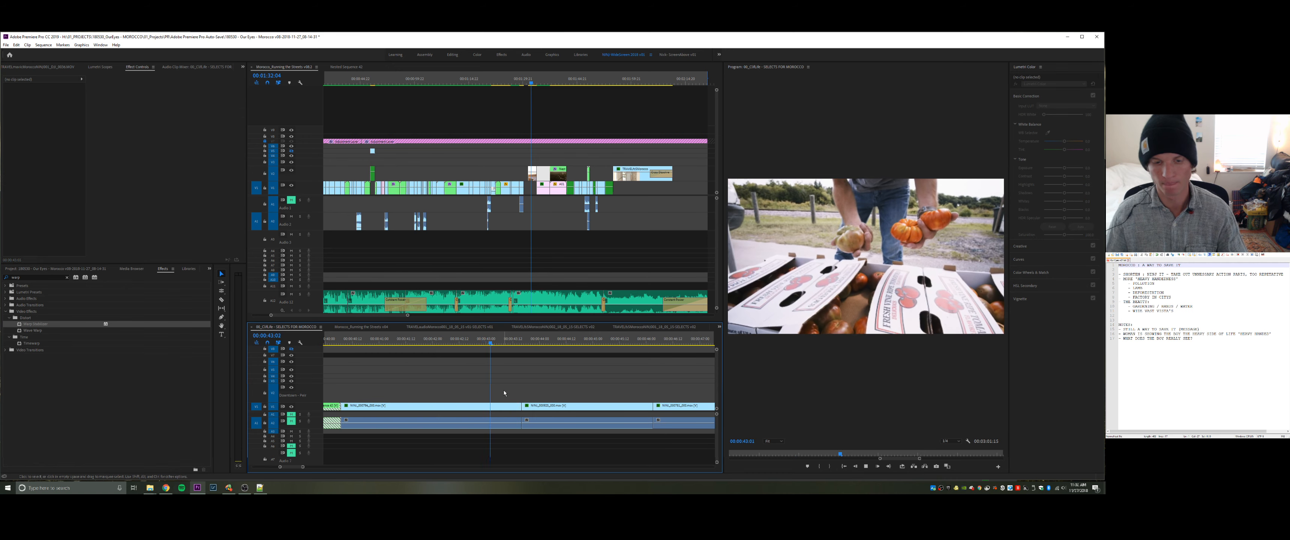
key("minus")
key("minus")
key("minus")
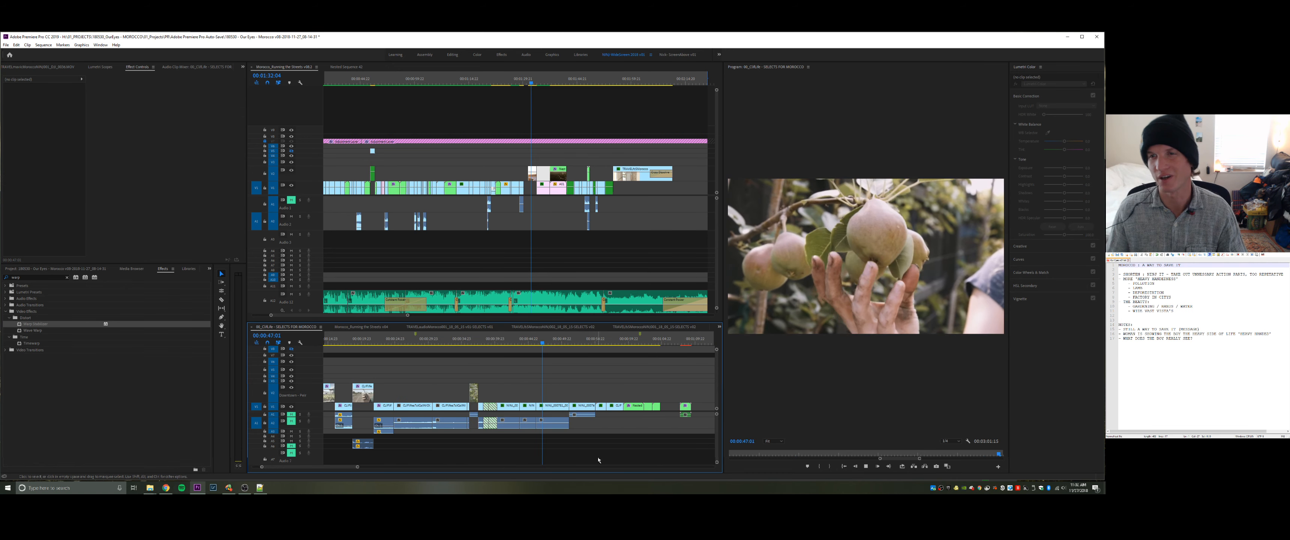
key("space")
- Cut the fruit-picking close-up where the hand holds the upper fruit and raise the part before the cut to the upper video track
key("equal")
key("equal")
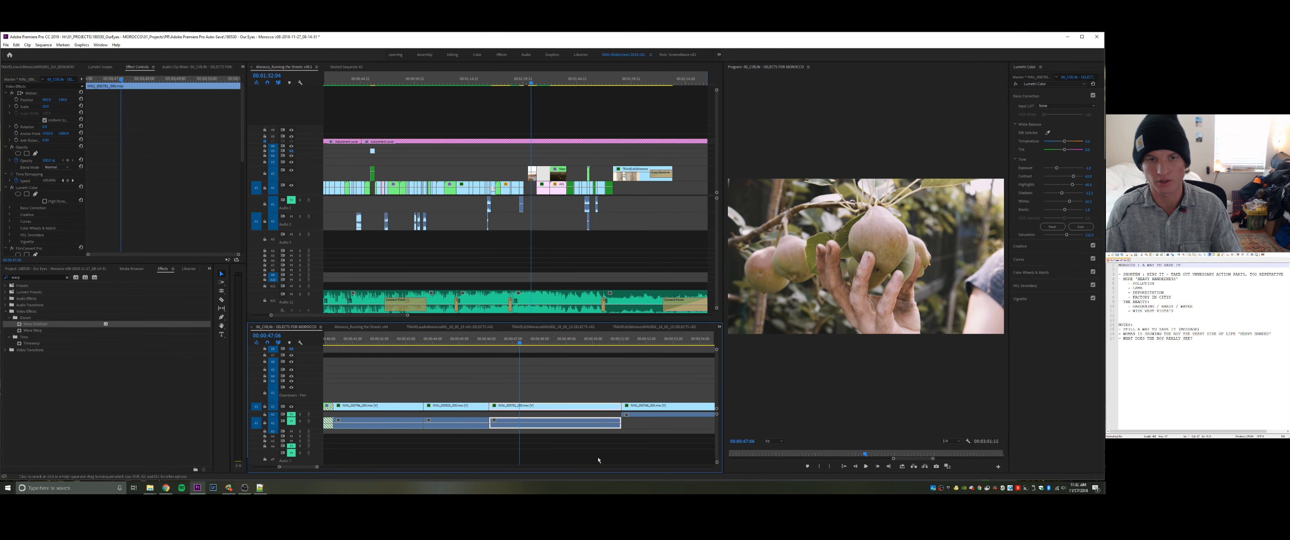
key("Up")
key("space")
key("space")
key("space")
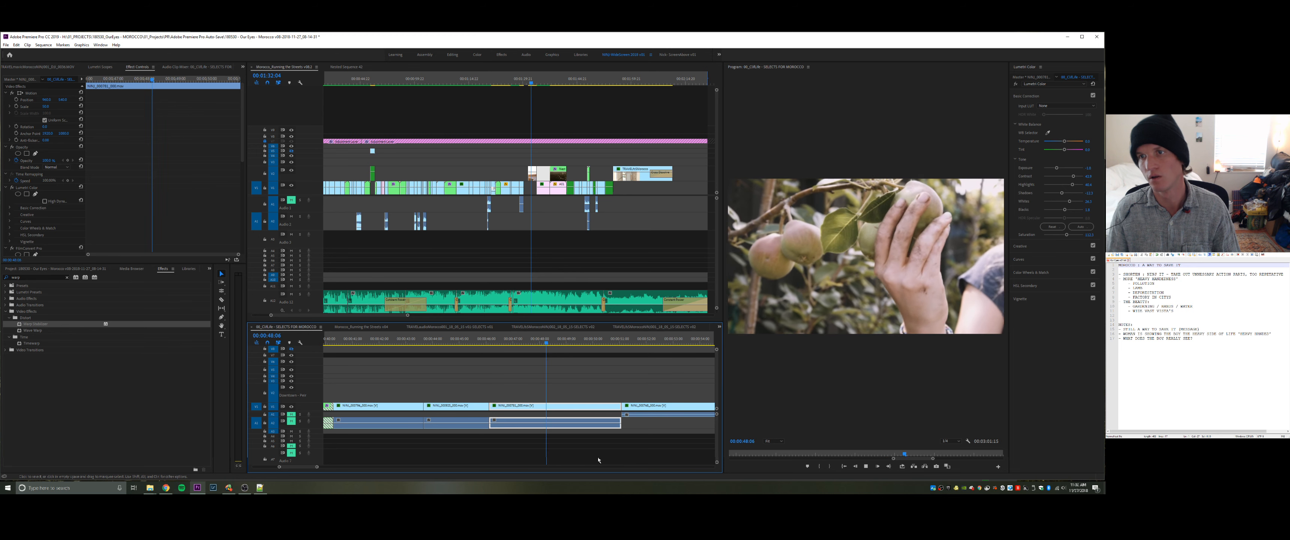
key("space")
key("ctrl+k")
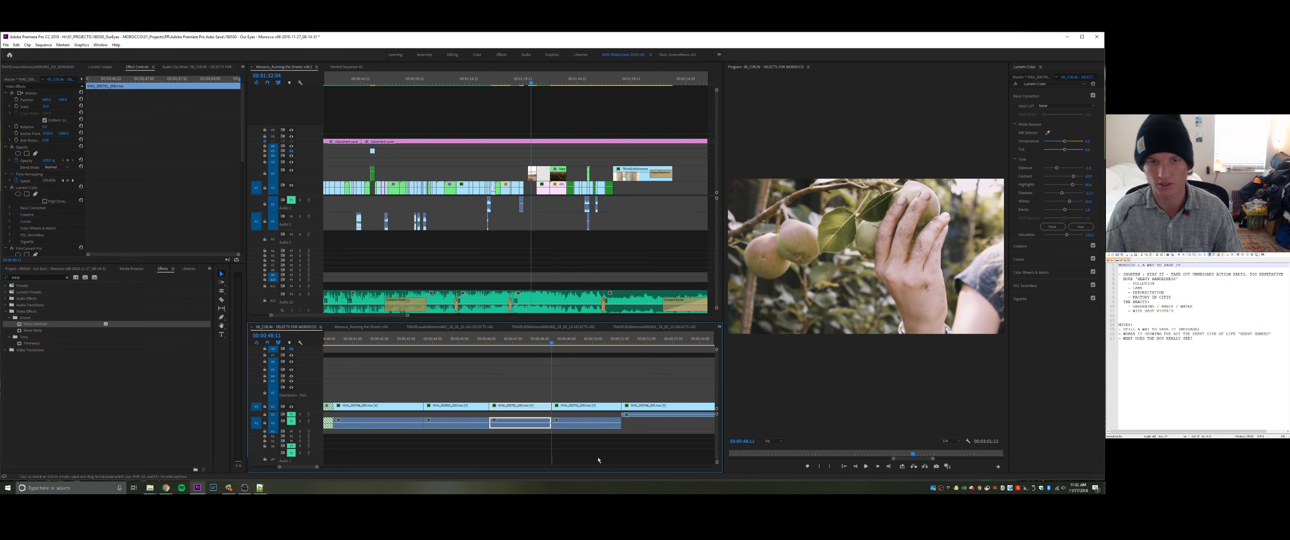
key("alt+Up")
left_click(597, 394)
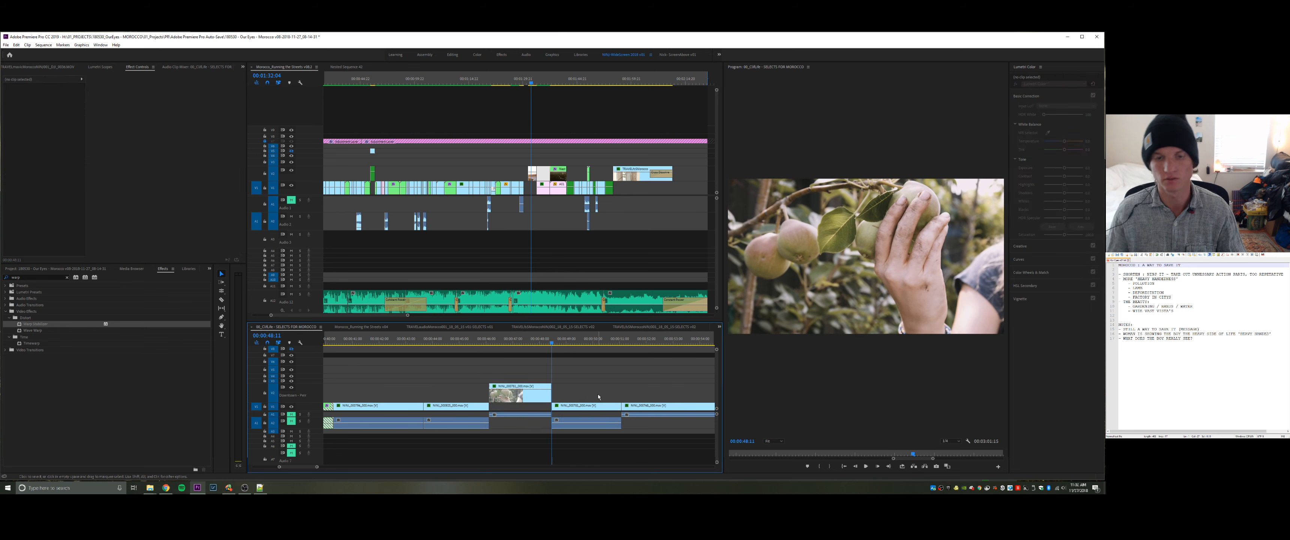
- Play through the clip of garlic carried beside a person's leg and cut it shortly before its end
key("minus")
key("minus")
key("minus")
key("Down")
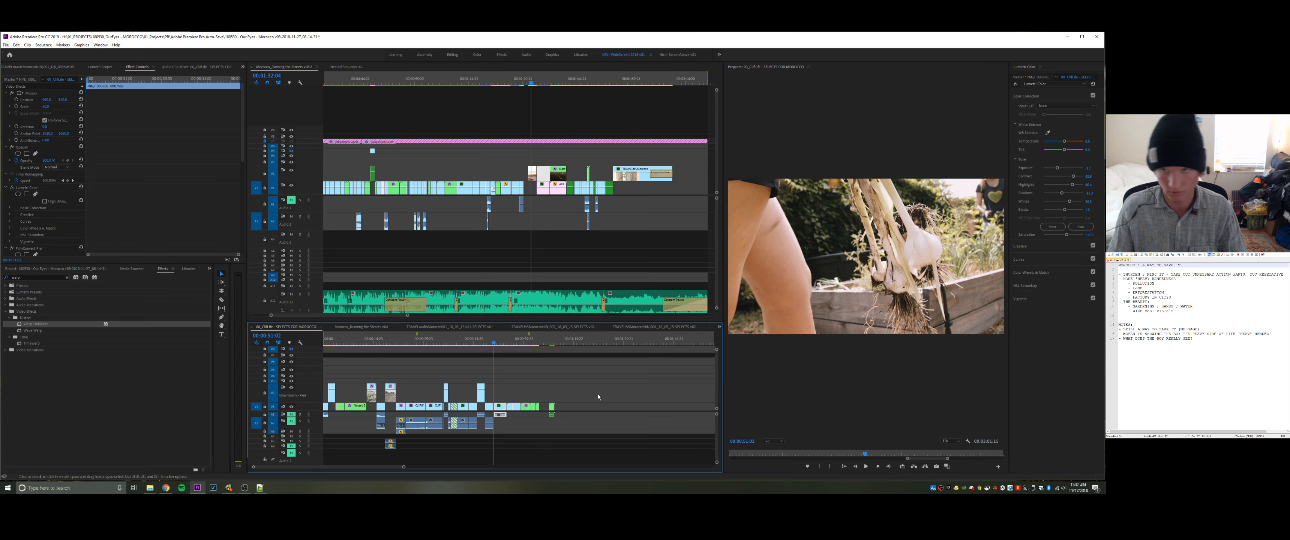
key("Up")
key("space")
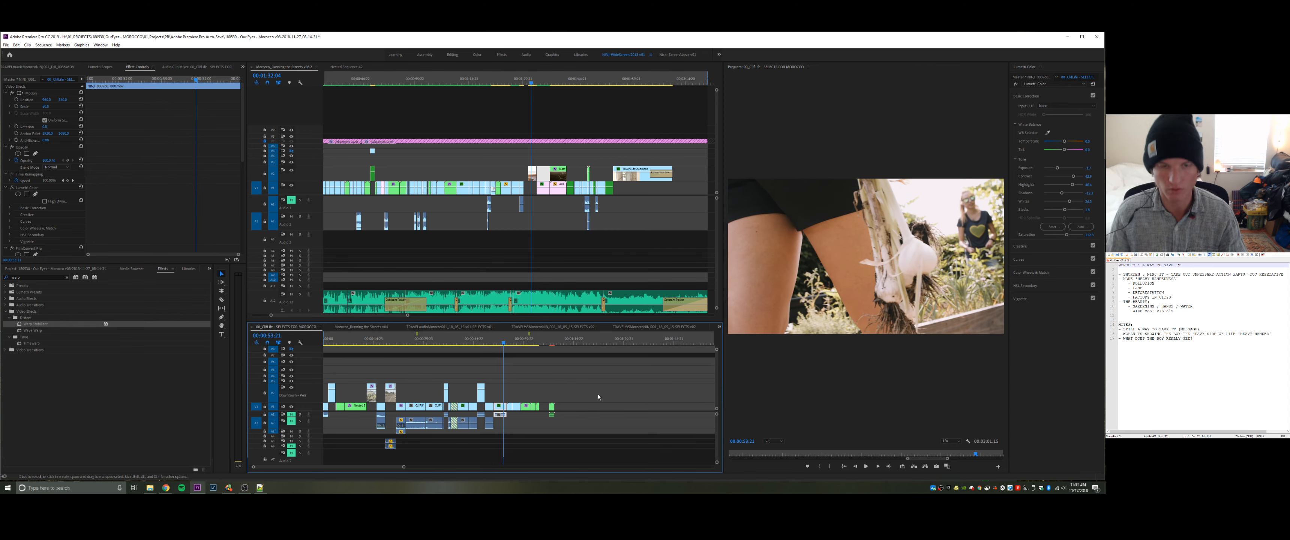
key("space")
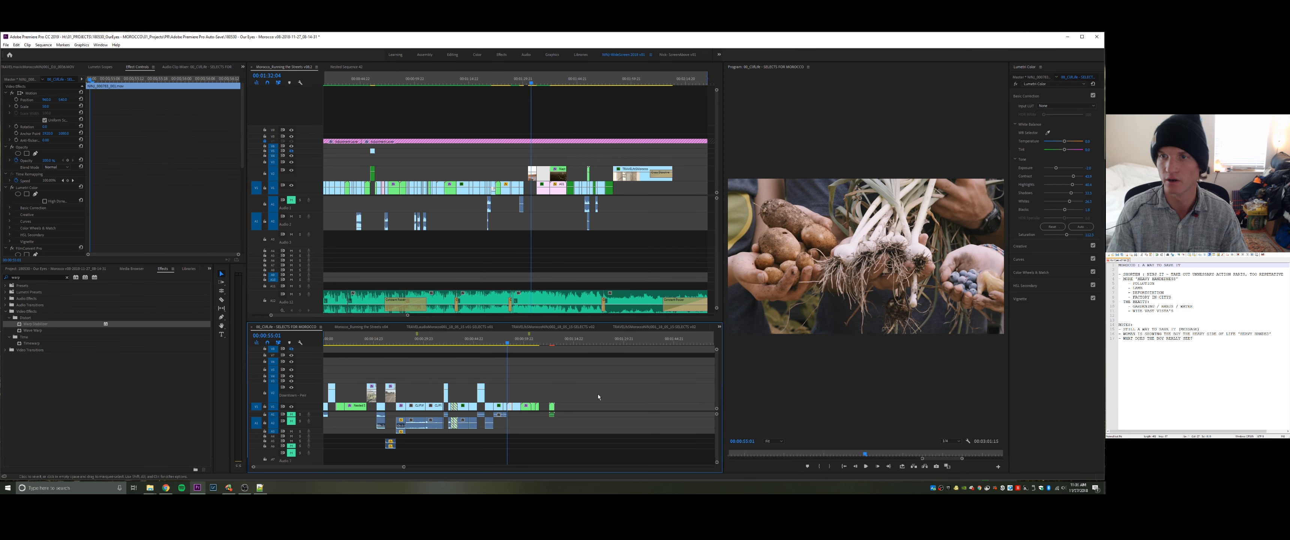
- Raise the short closing segment of the carried-garlic clip to the upper video track
key("equal")
key("equal")
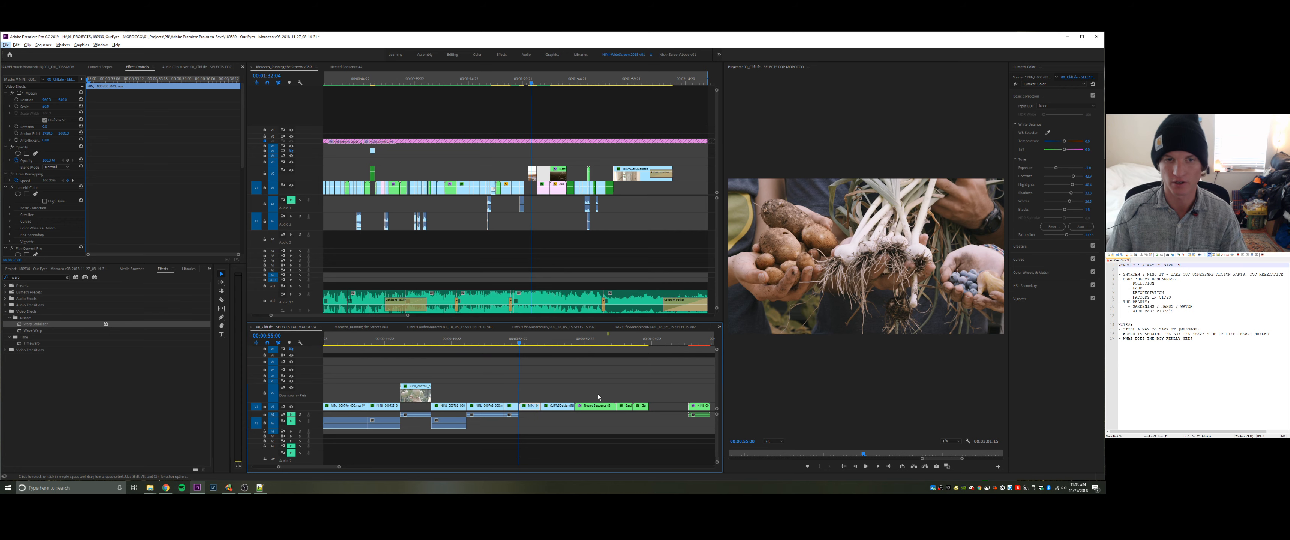
key("Down")
left_click(588, 390)
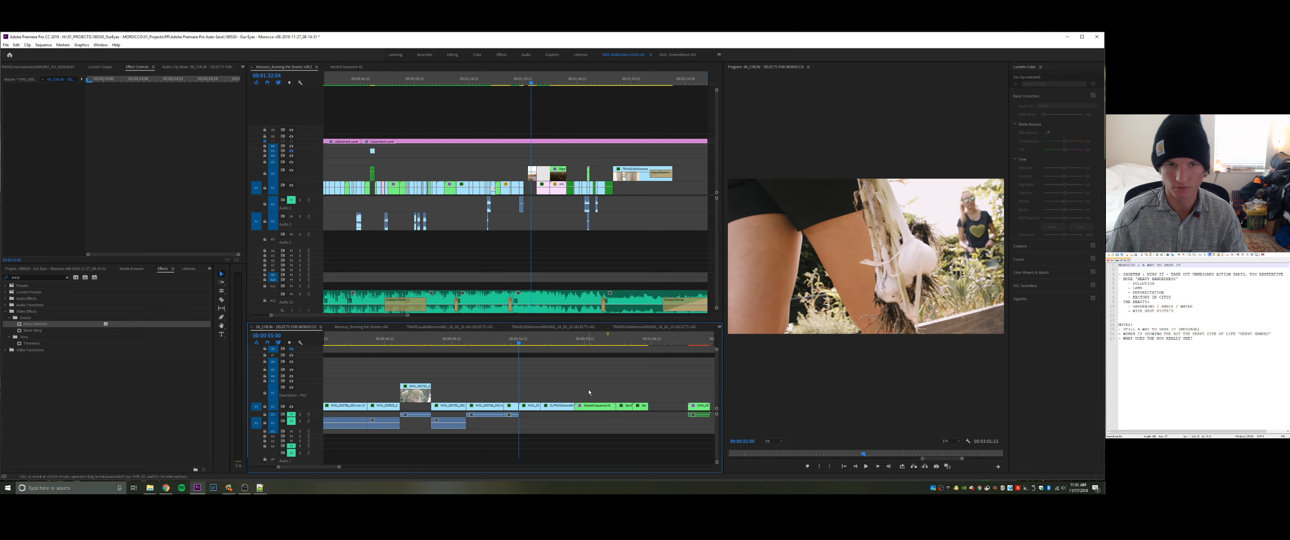
key("Up")
key("alt+Up")
- Play the clip of hands holding potatoes, garlic and blueberries back and forth to examine where its usable section begins
key("Down")
key("space")
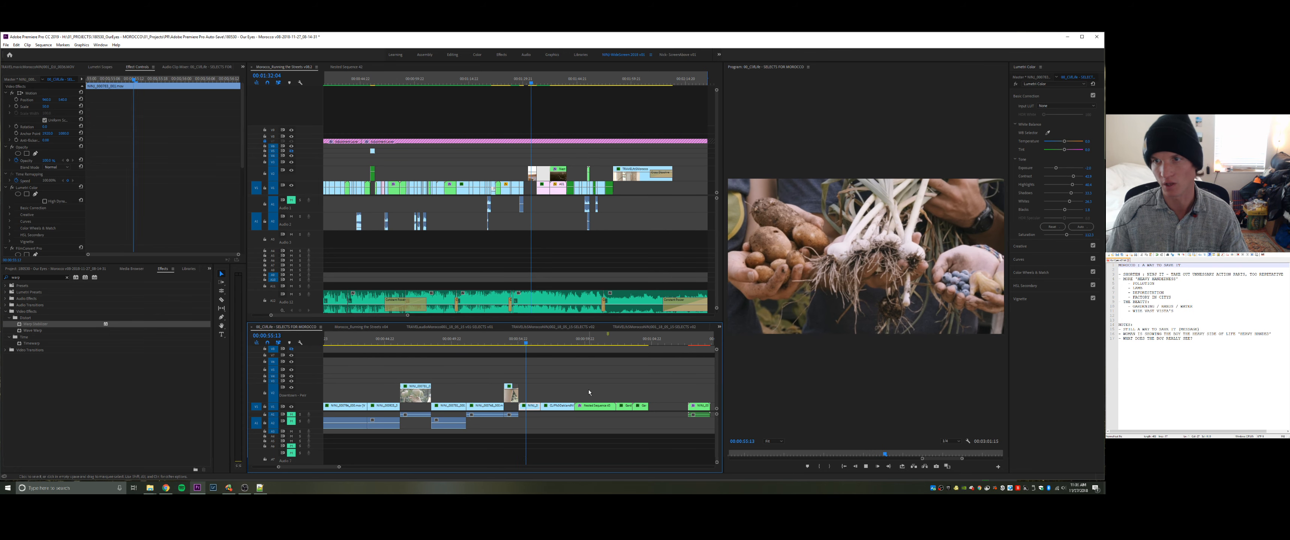
key("space")
key("space")
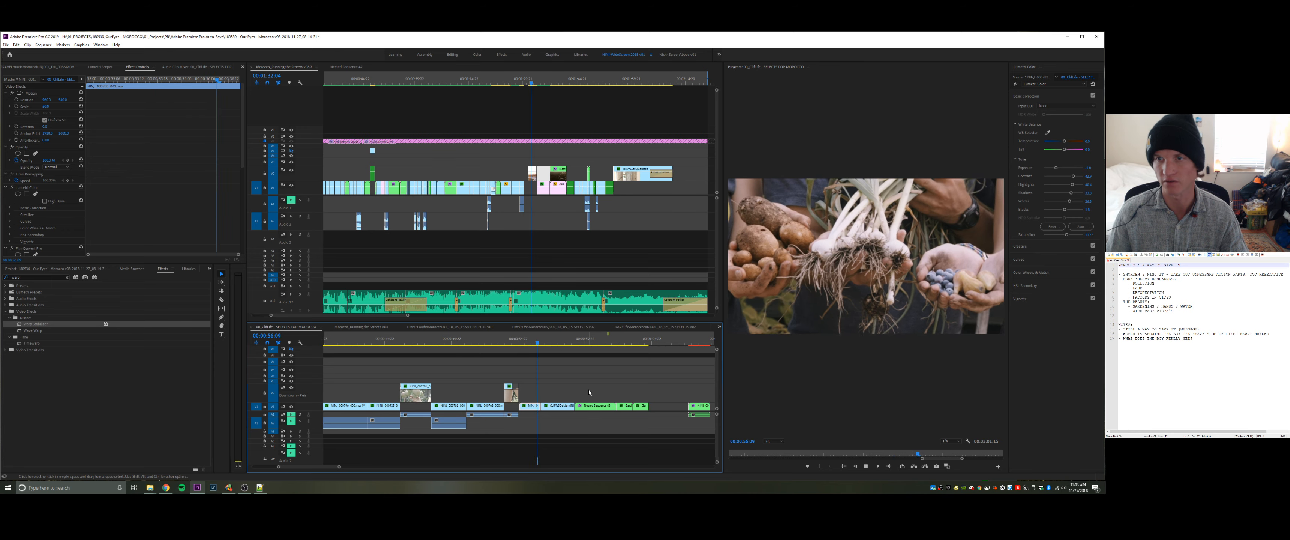
key("space")
key("j")
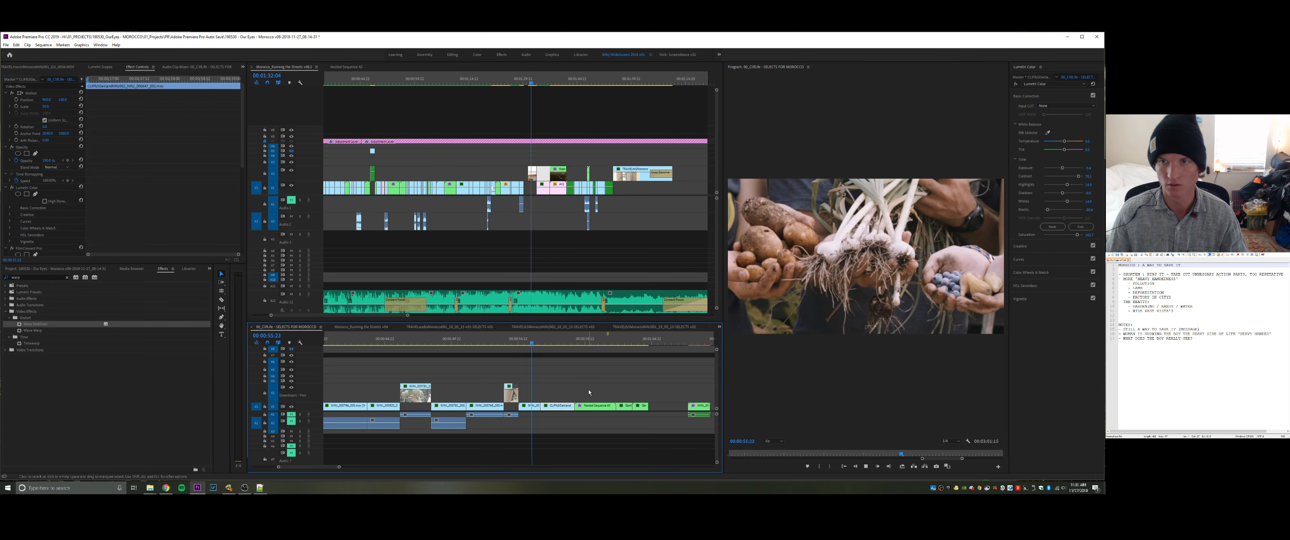
key("j")
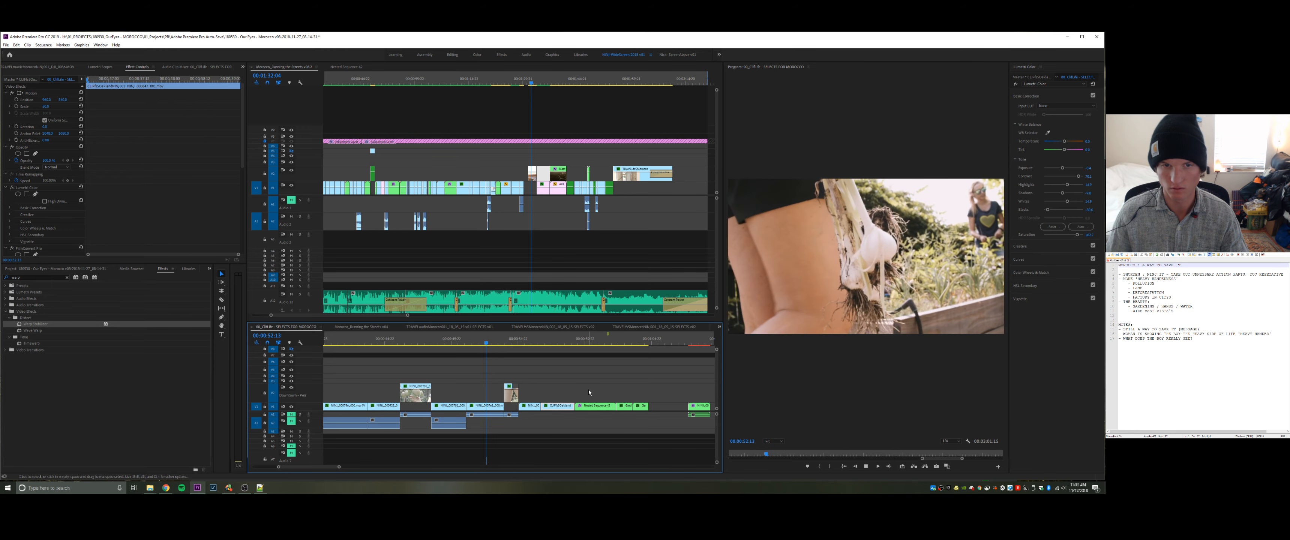
key("l")
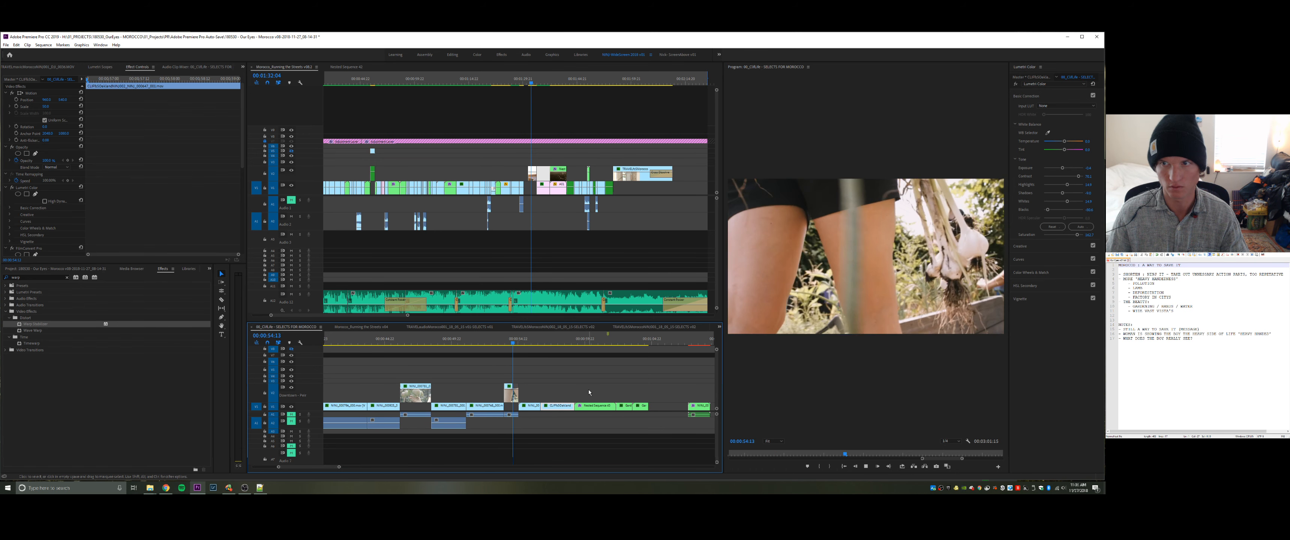
key("k")
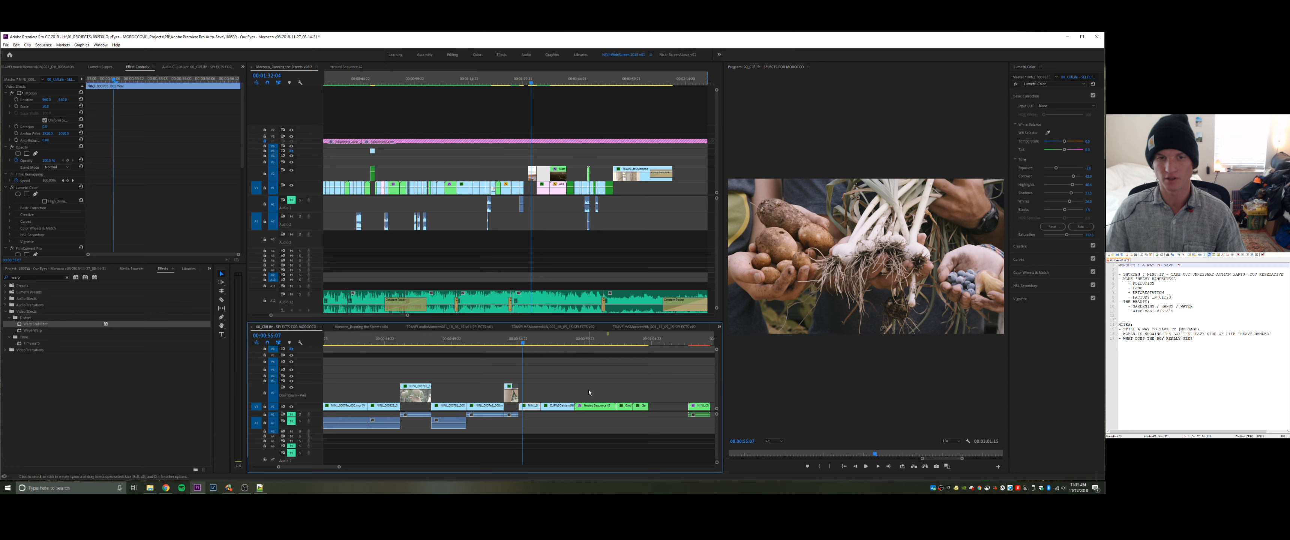
- Cut the potatoes, garlic and blueberries clip near its start and raise the remaining main section to the upper video track
left_click(589, 390)
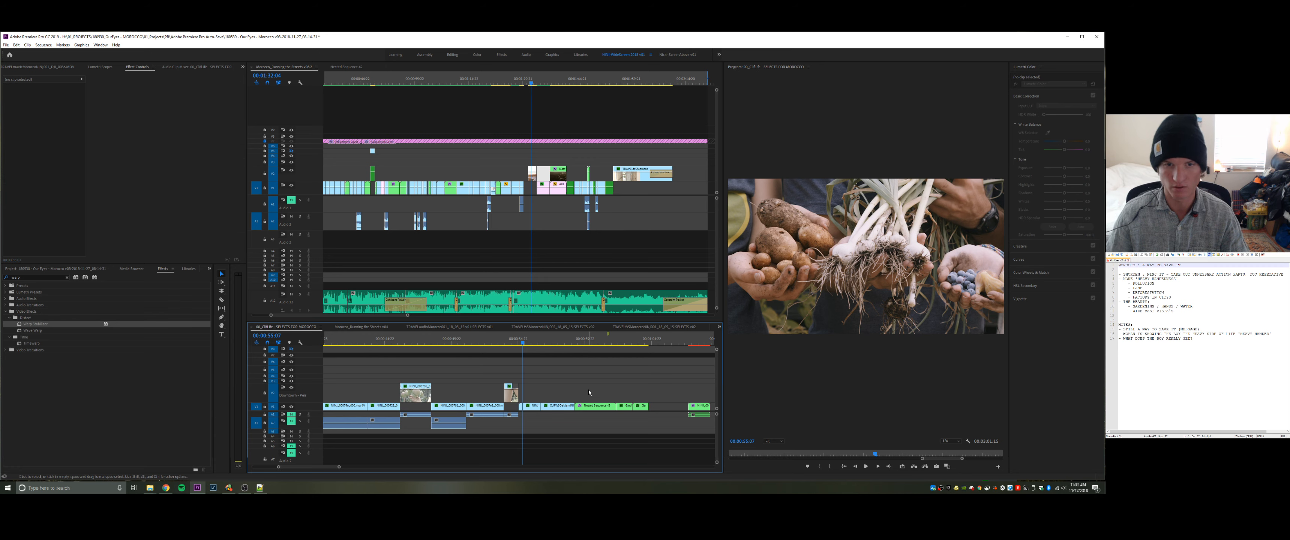
key("l")
key("k")
key("d")
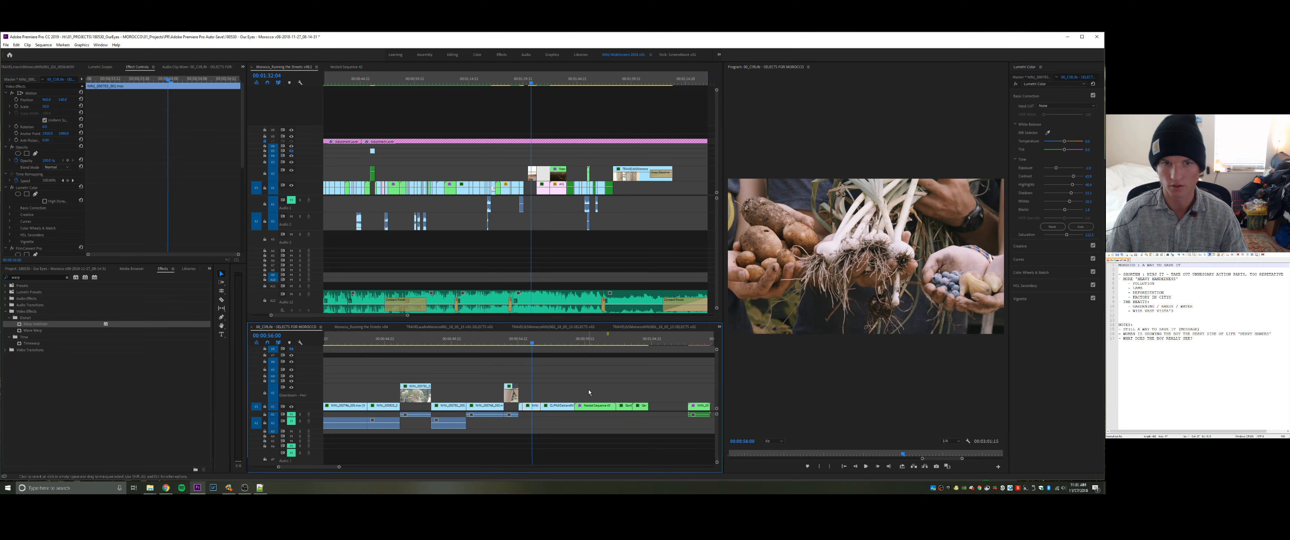
key("alt+Up")
- Cut the clip of people walking with leafy greens at both ends of the chosen section, raise that section, and play onward
key("l")
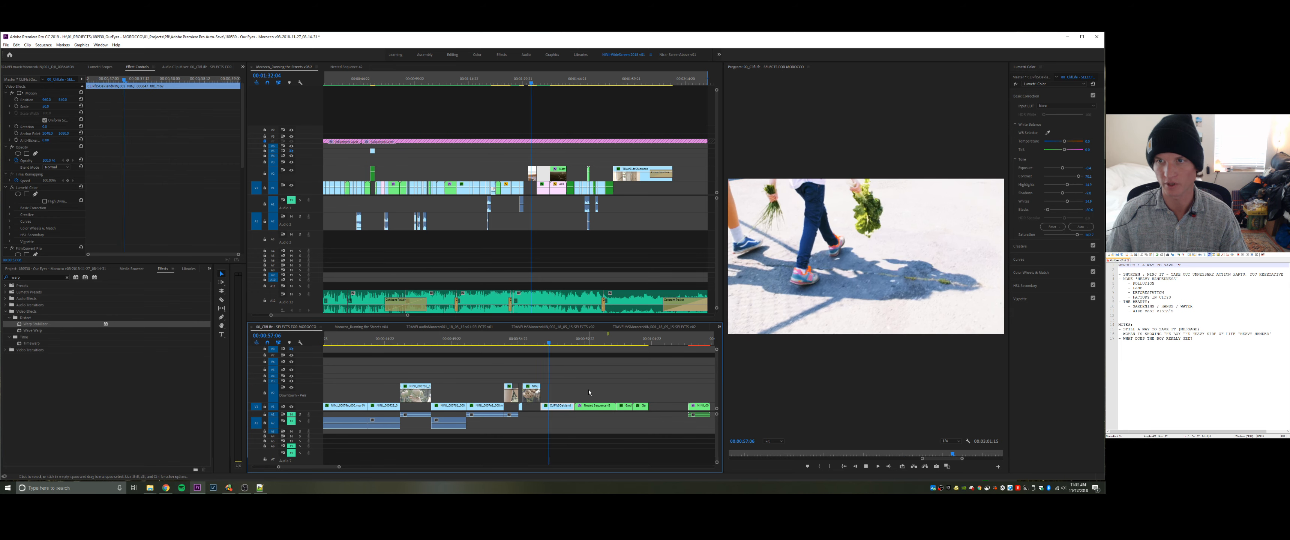
key("k")
key("l")
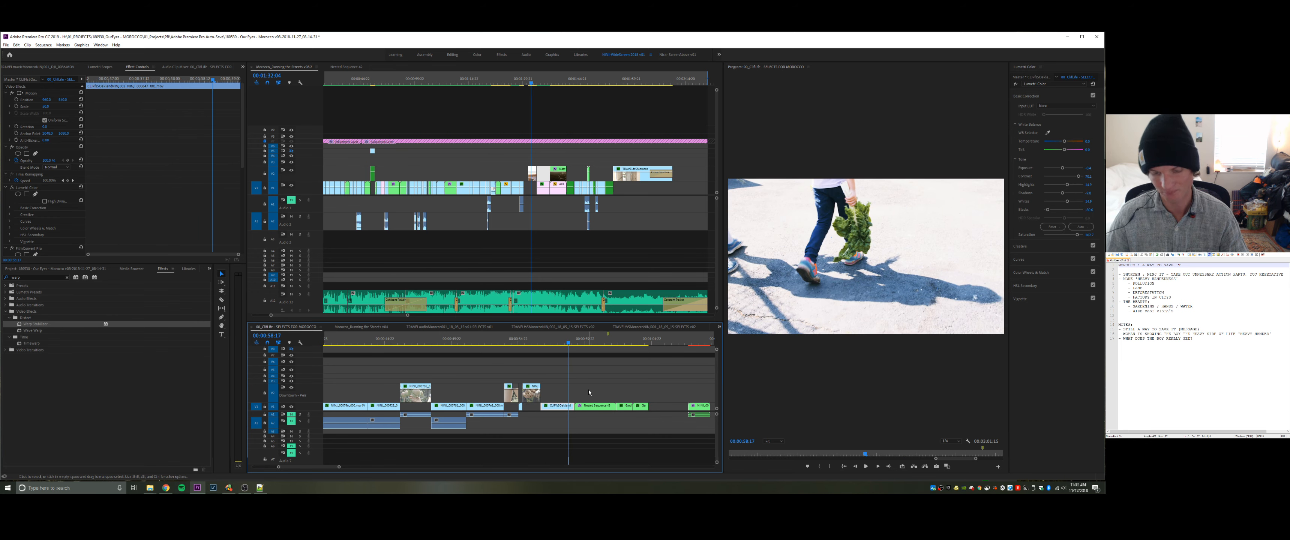
key("ctrl+k")
key("j")
key("k")
key("ctrl+k")
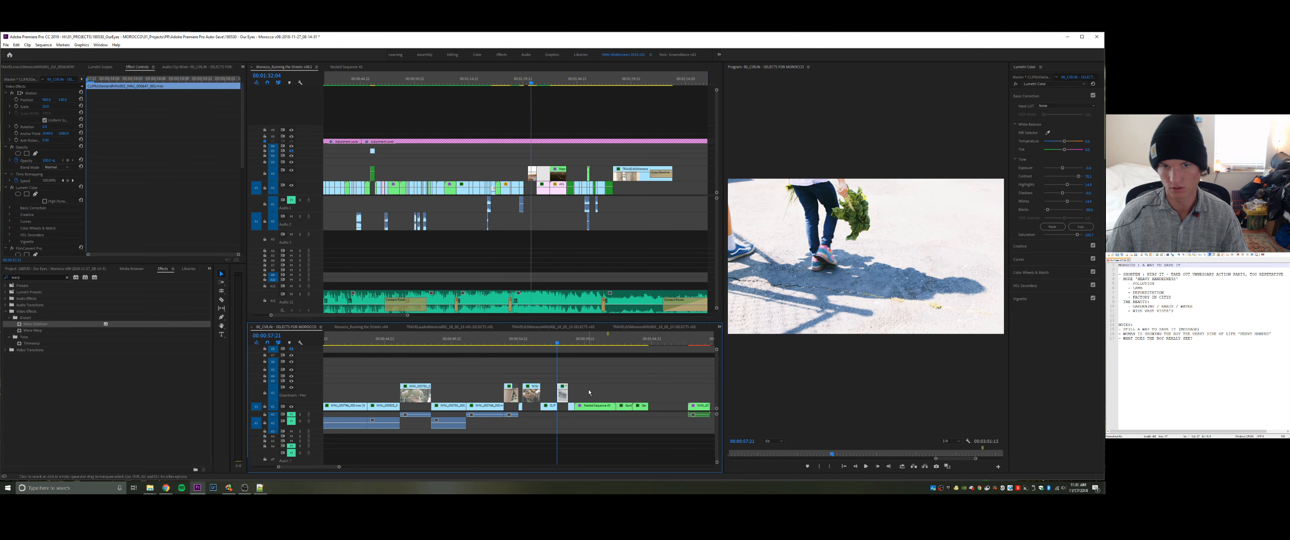
key("l")
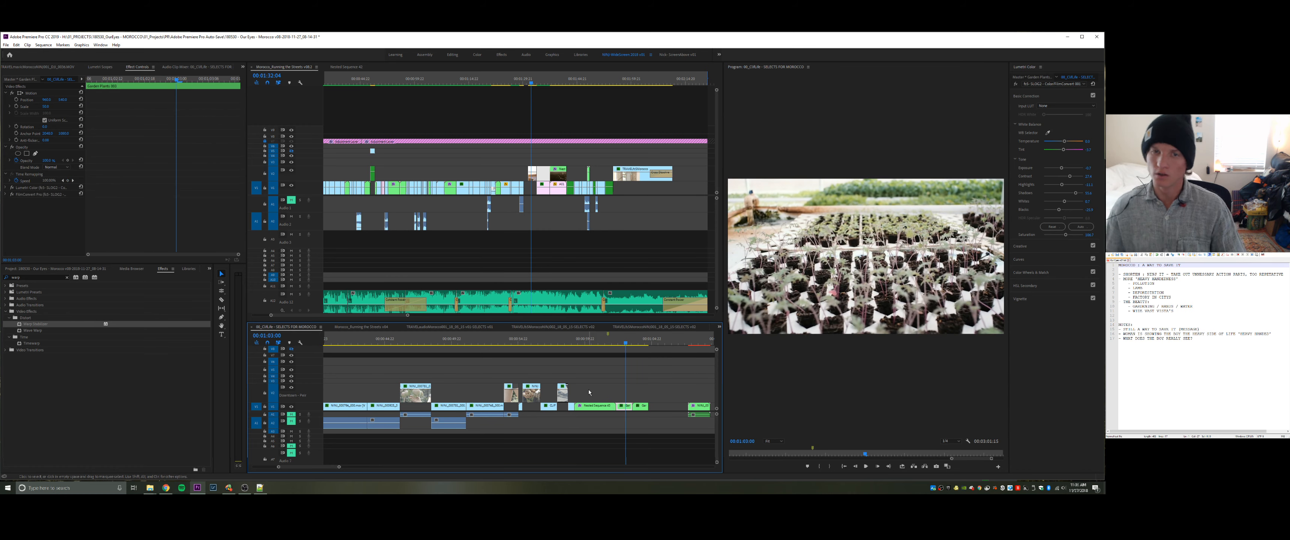
- Play on to the leafy greenhouse plants and close the empty gap before the final clip of the selects sequence
key("space")
key("space")
key("minus")
key("minus")
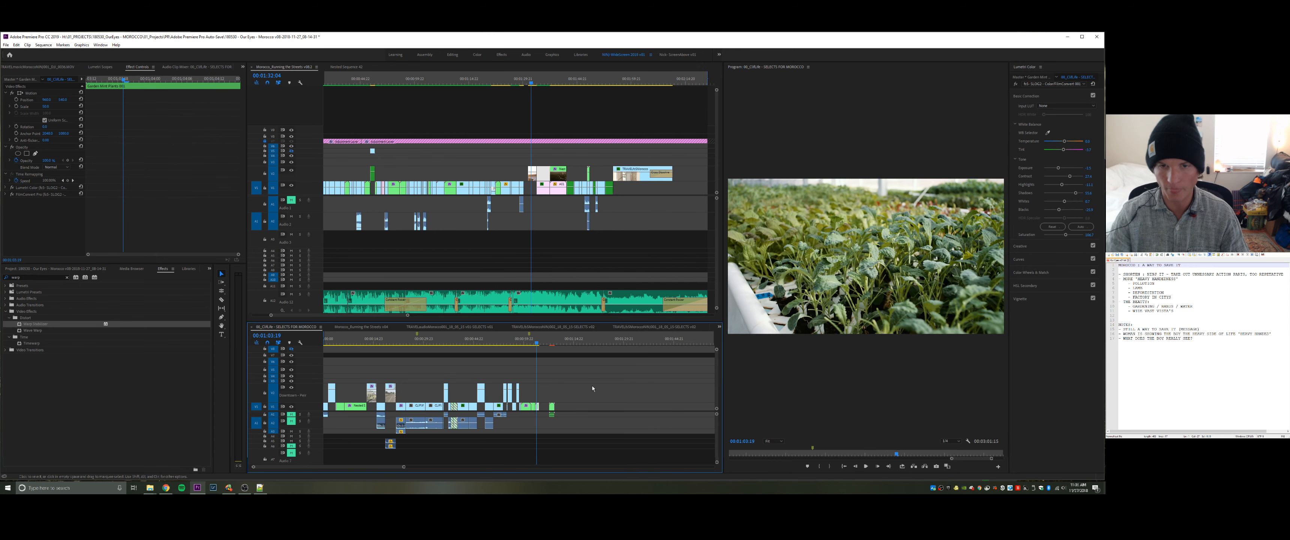
left_click(544, 409)
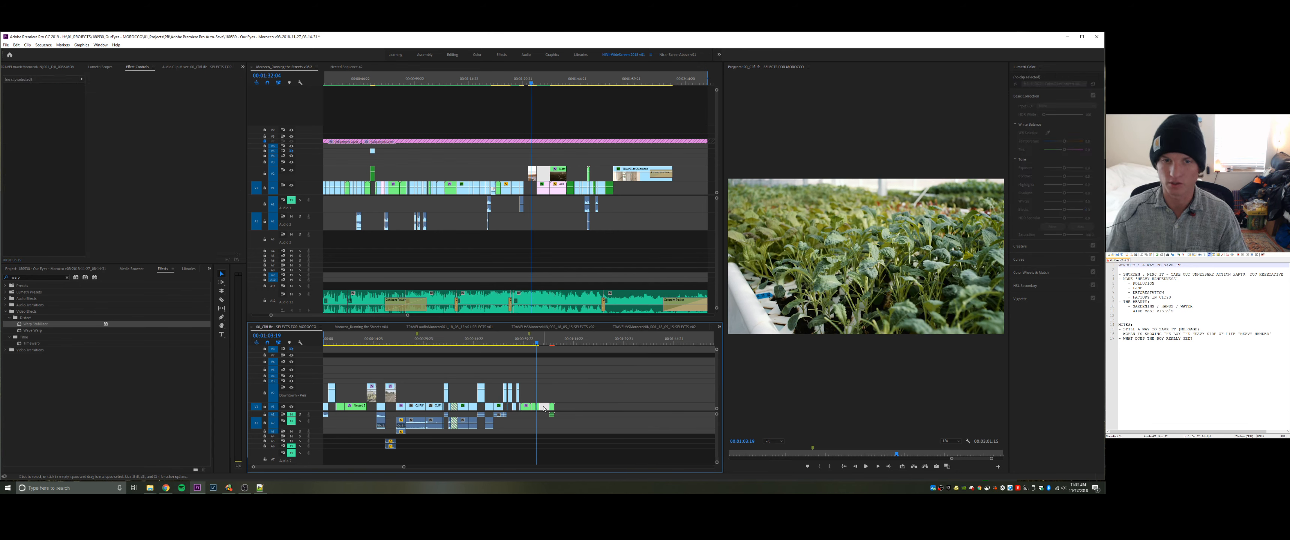
key("Delete")
- Play through to the closing sunflower clip and delete it from the end of the selects sequence
key("space")
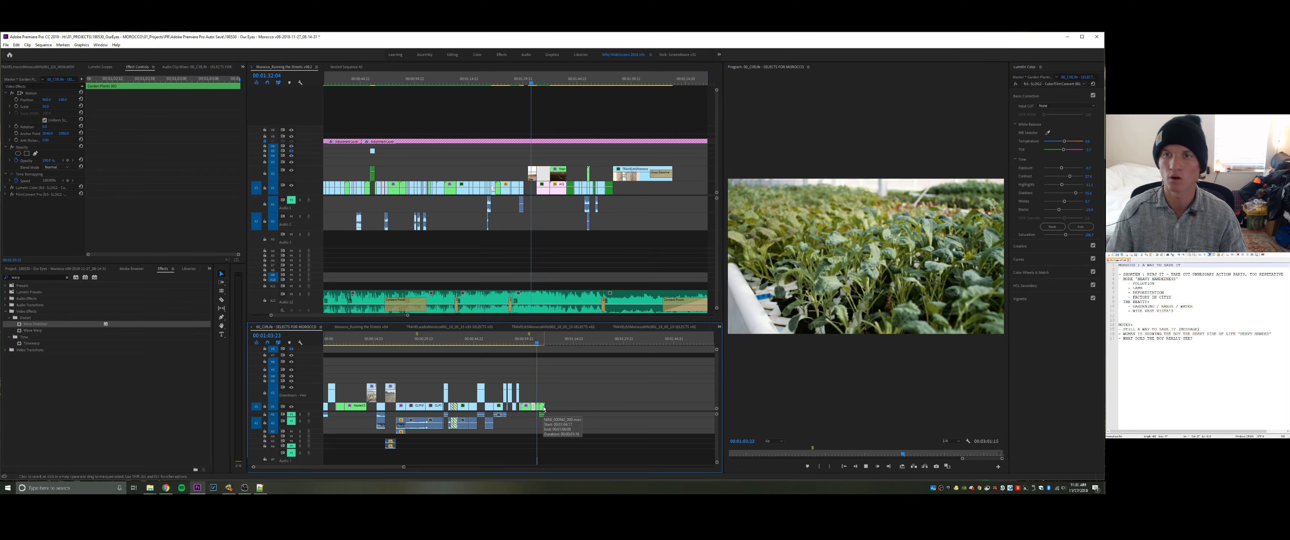
key("space")
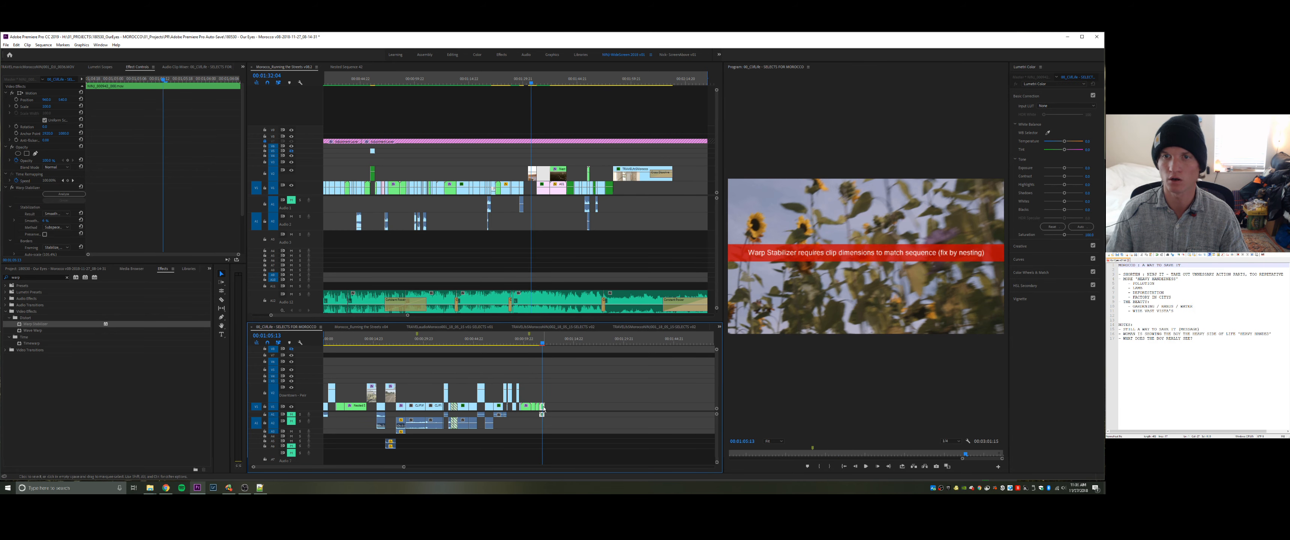
key("shift+Delete")
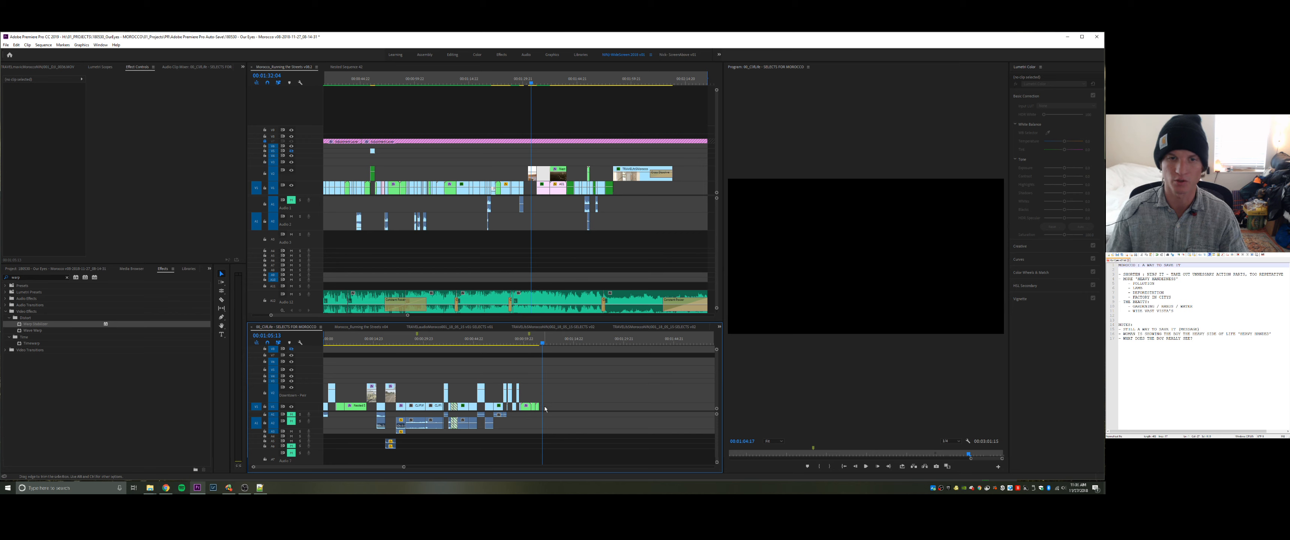
- Raise the closing seedling-tray and leafy greenhouse plant clips to the upper video track
key("Up")
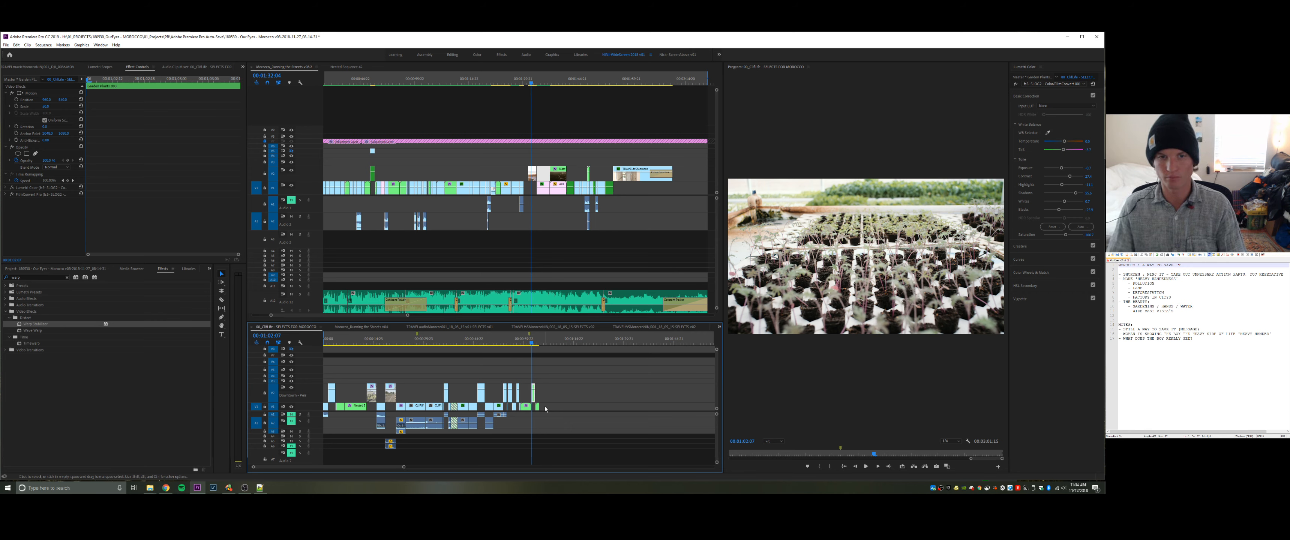
key("Down")
key("alt+space")
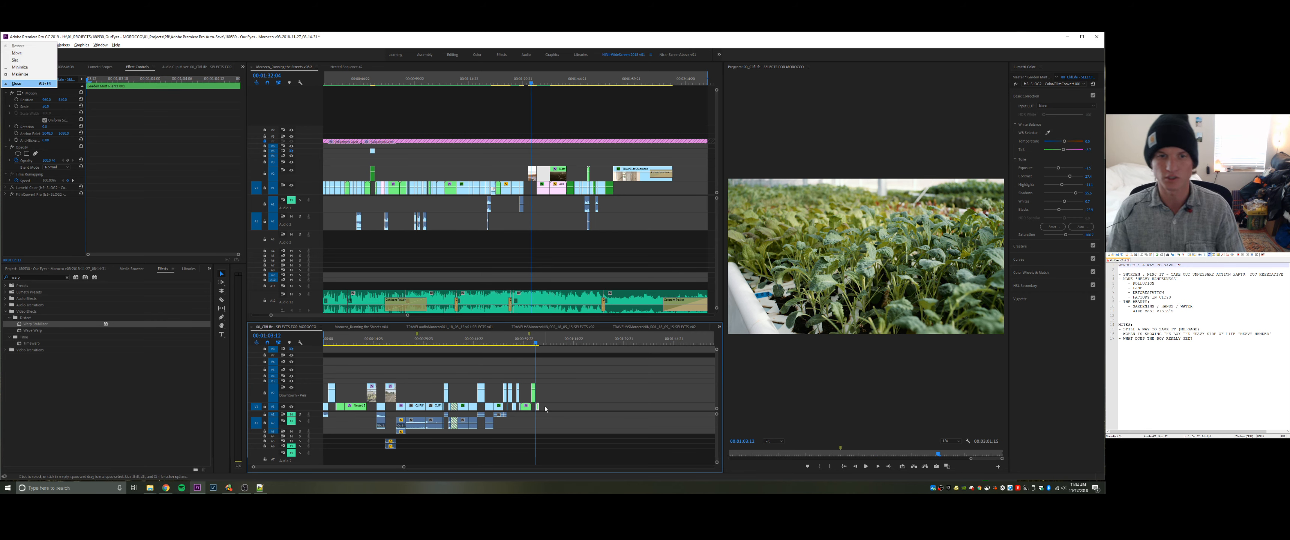
left_click(572, 394)
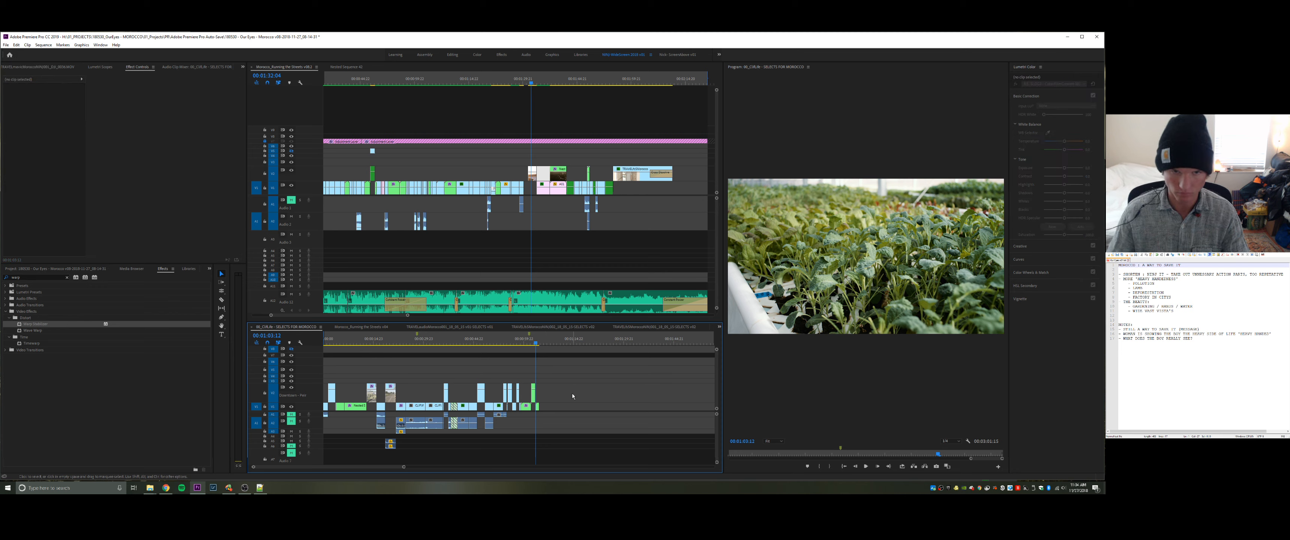
left_click(539, 405)
left_click(549, 407)
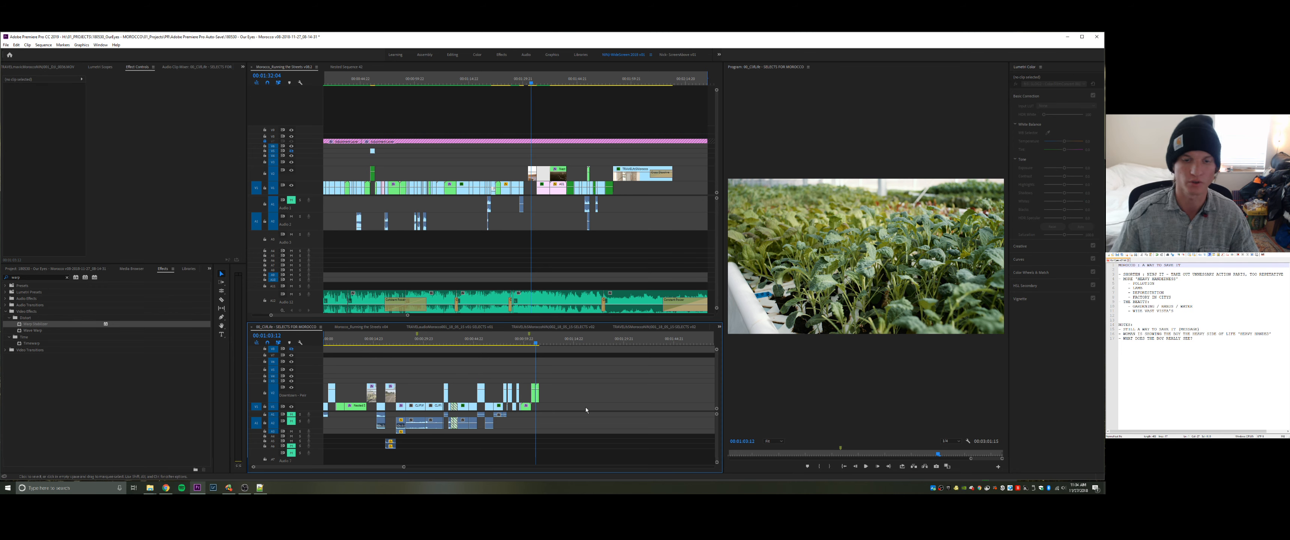
- Play the main Morocco sequence from just before the sunflower shot to review where the farm shots should follow
key("minus")
key("equal")
key("equal")
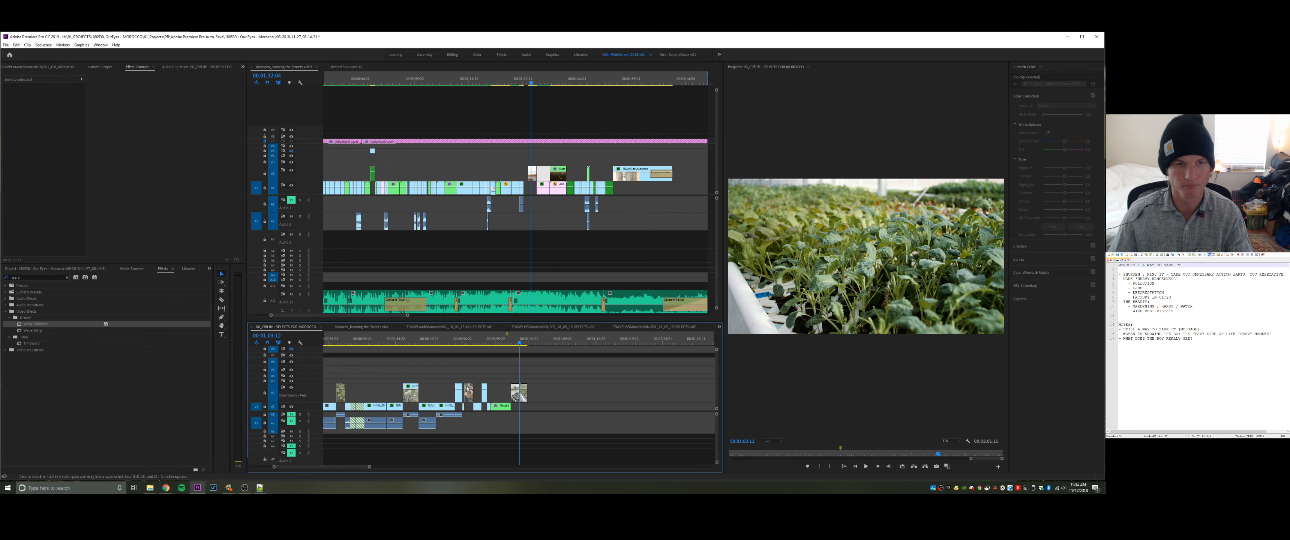
scroll(467, 389, "up", 4)
key("minus")
key("minus")
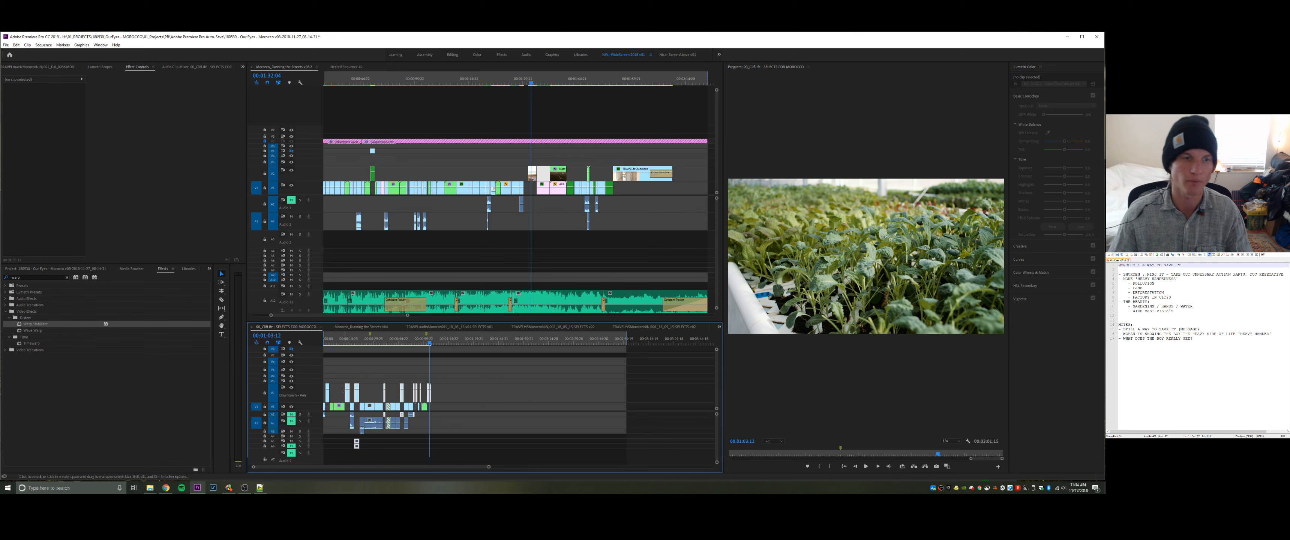
left_click(530, 112)
left_click(517, 81)
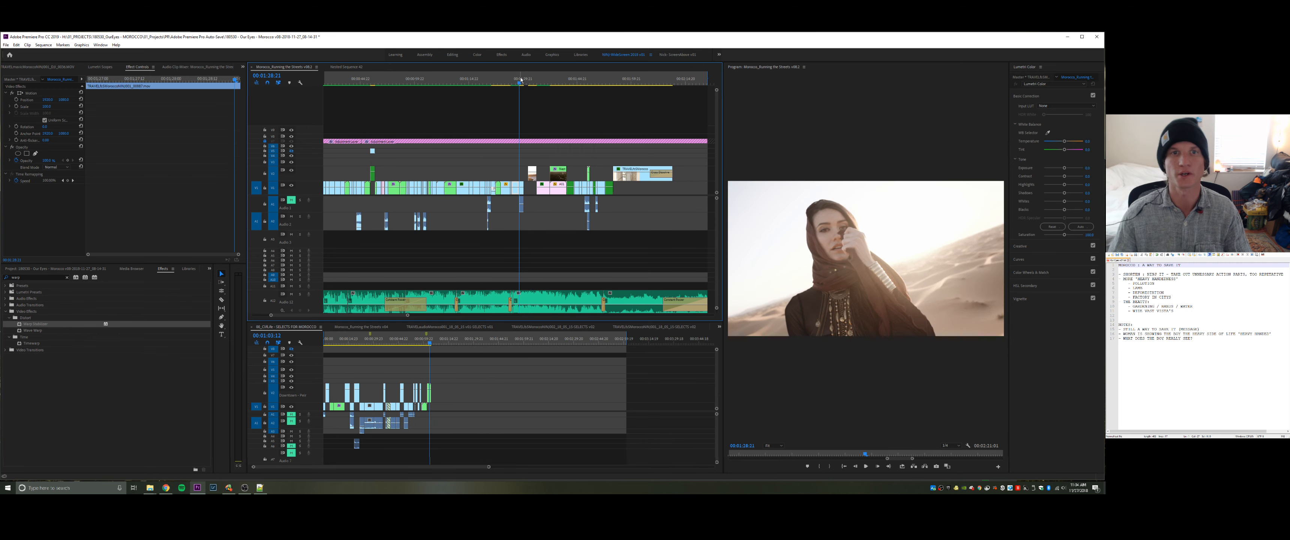
key("space")
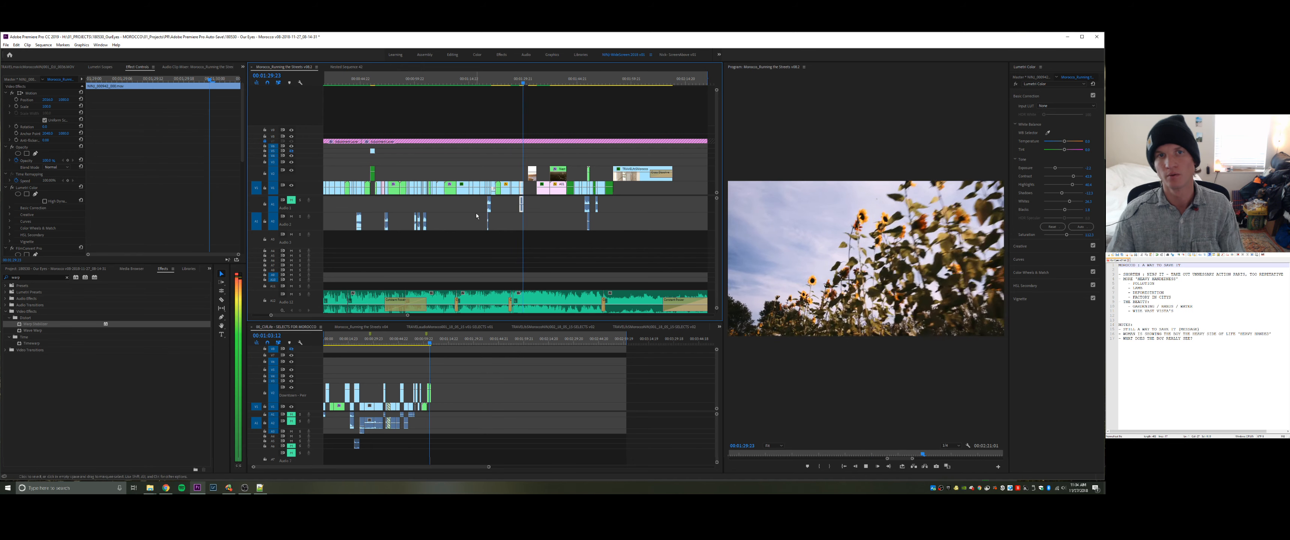
- Untarget the base video track and the audio tracks in the selects sequence so edit-point navigation follows only the raised clips
left_click(457, 372)
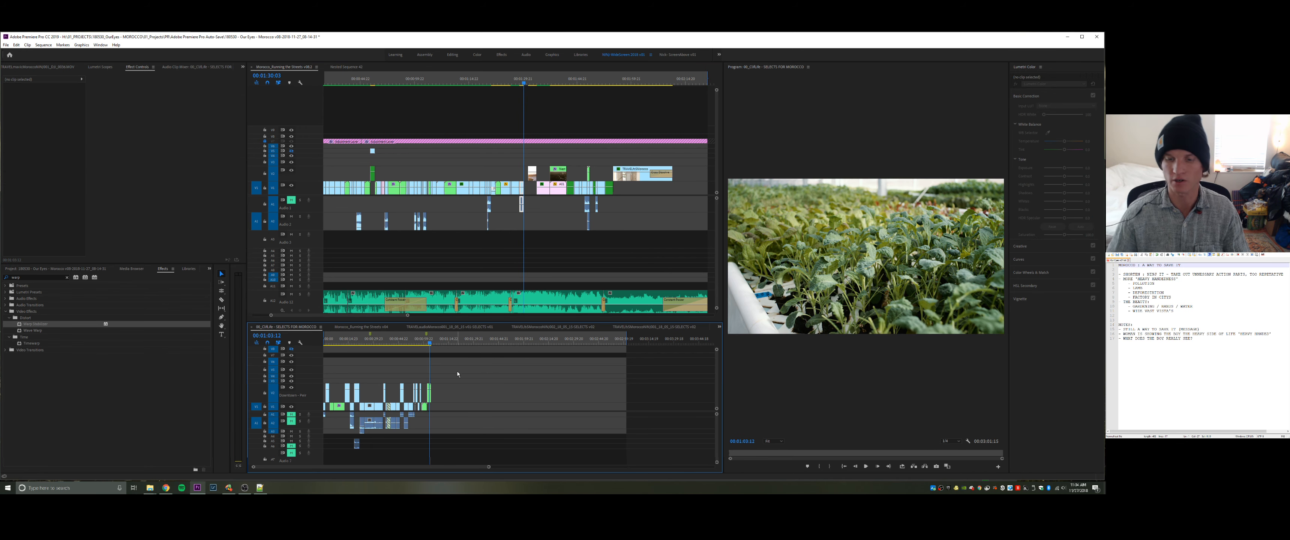
key("Up")
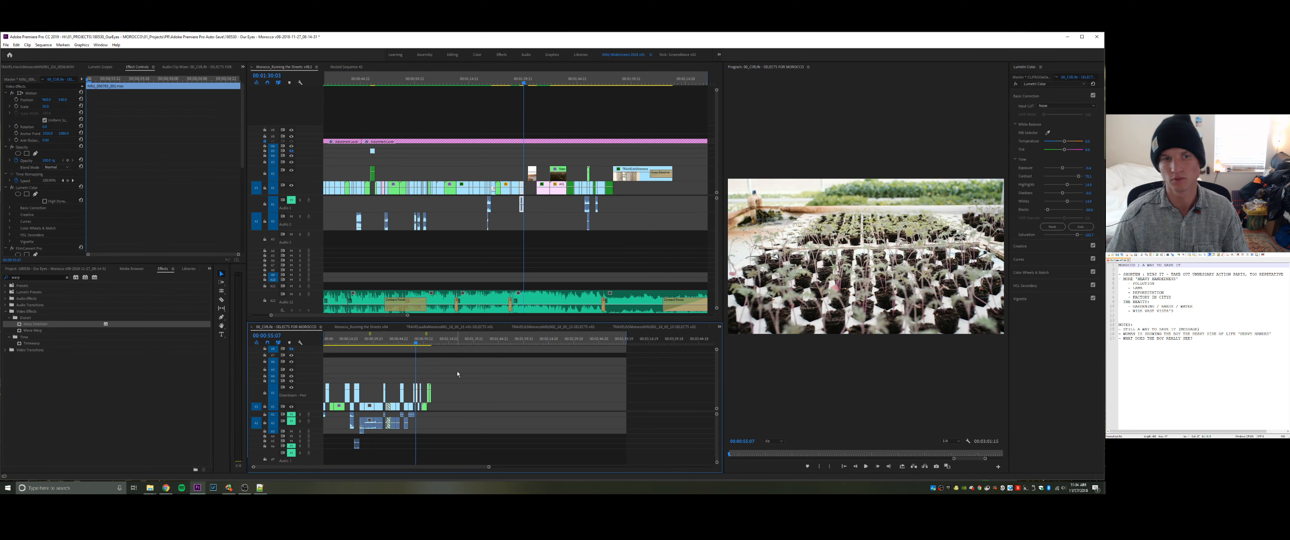
key("Up")
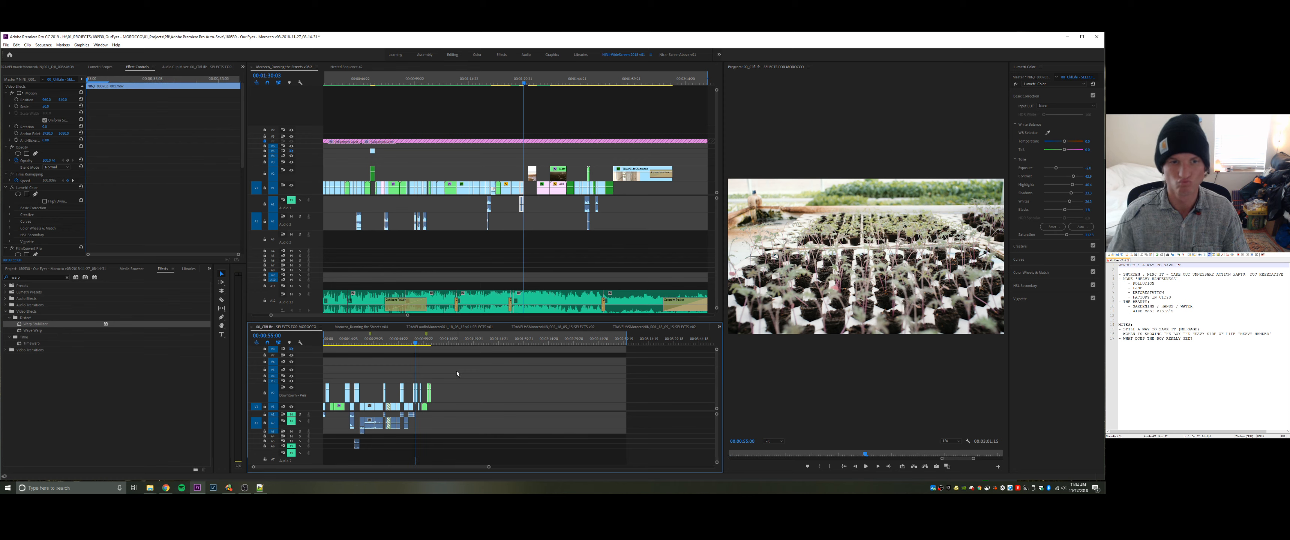
left_click(448, 376)
key("Up")
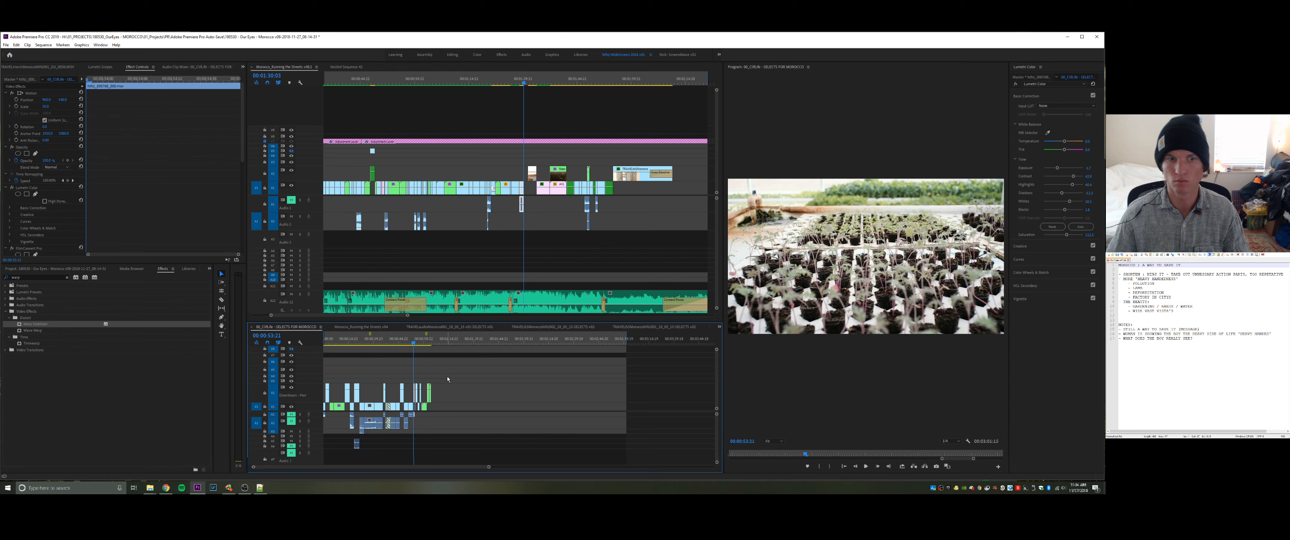
left_click(274, 409)
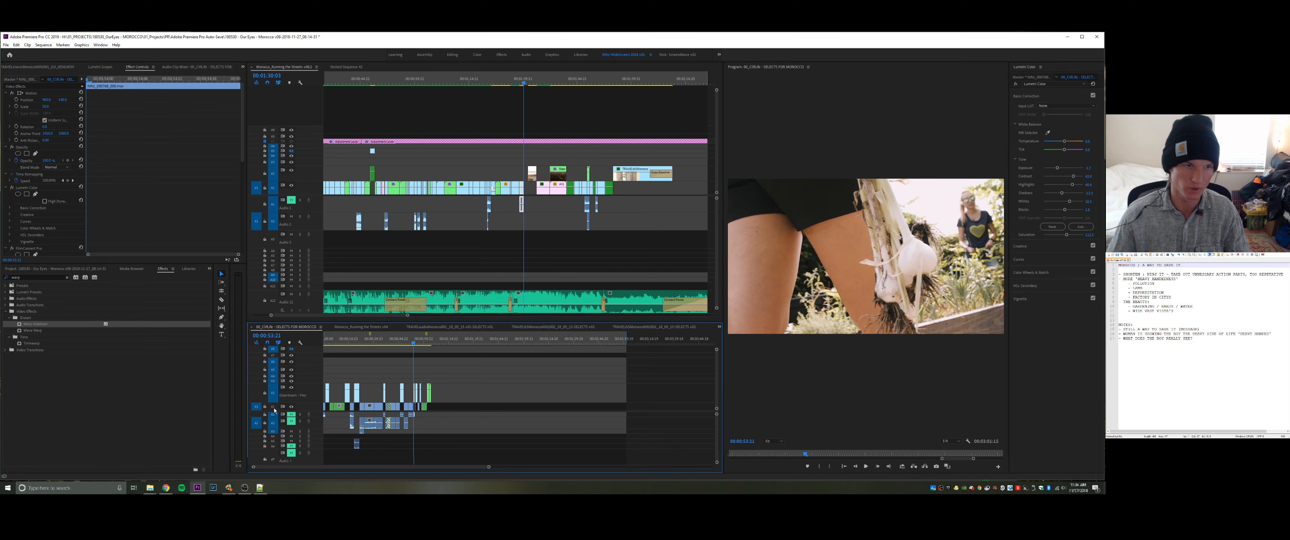
left_click(273, 415)
left_click(273, 422)
left_click(273, 431)
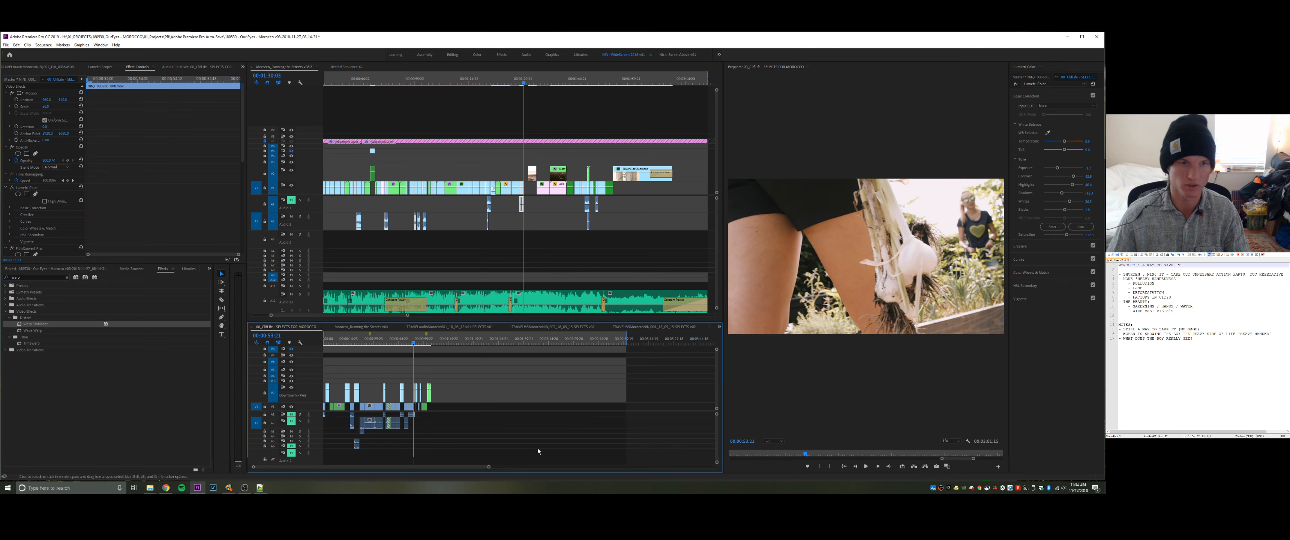
left_click(545, 445)
- Step back through the raised clips to the beginning of the selects sequence to examine the candidate shots
key("Up")
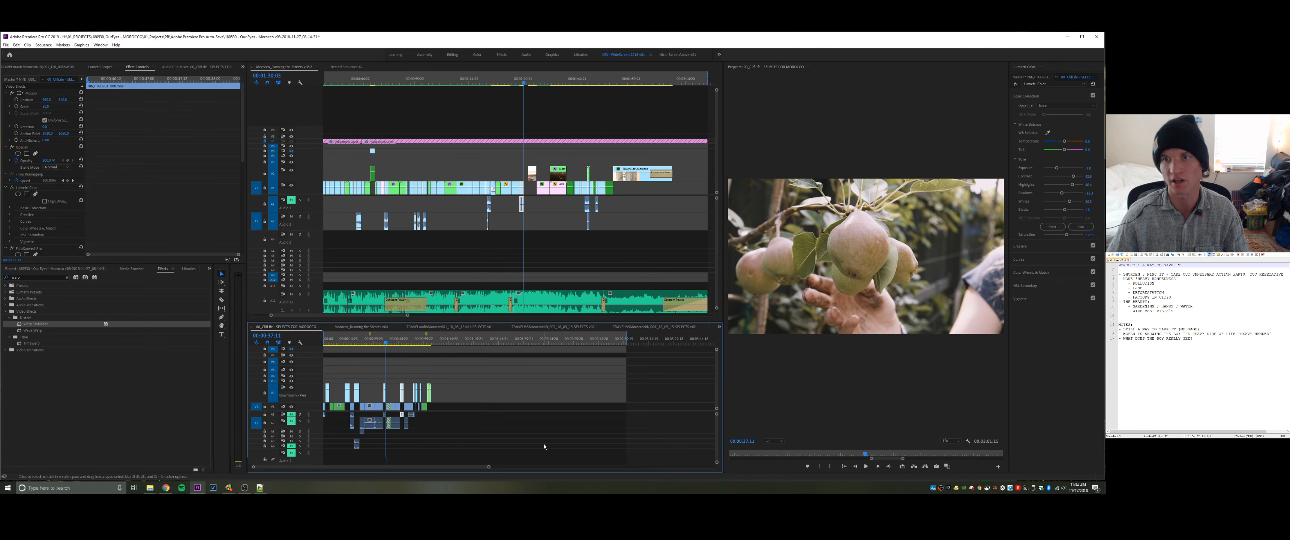
key("Up")
key("space")
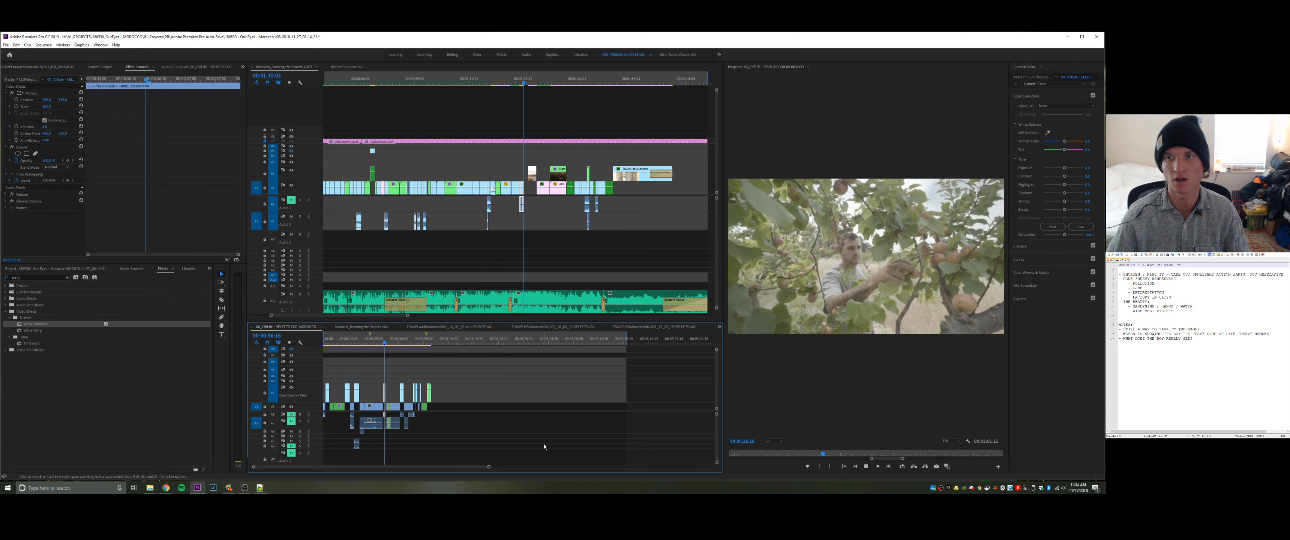
key("Up")
key("Up")
key("Up")
key("Up")
key("Up")
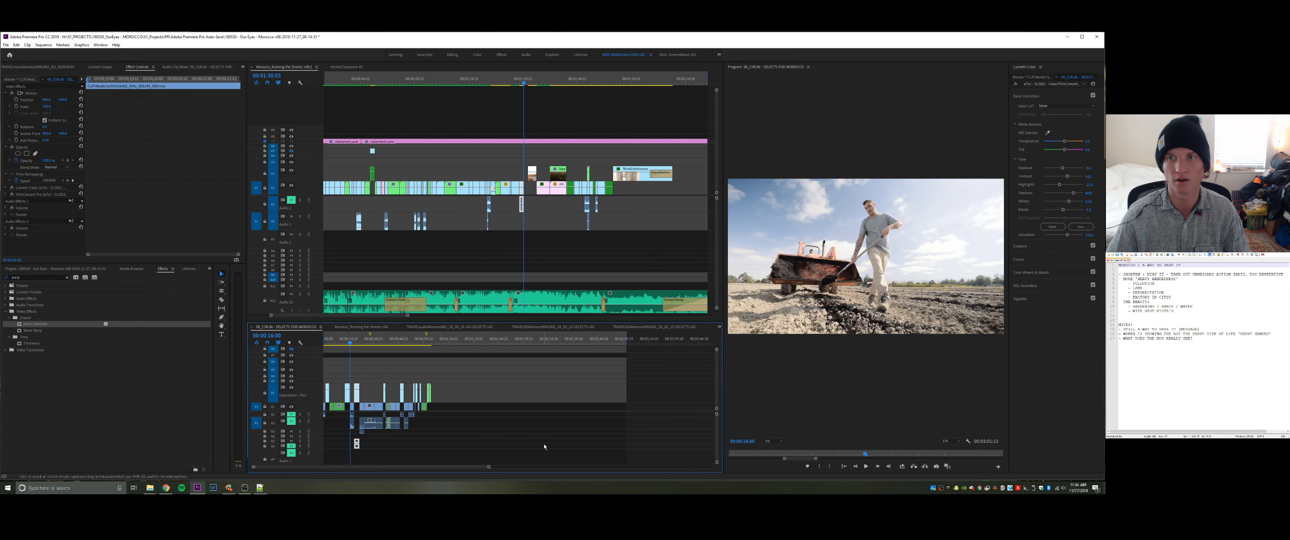
key("Up")
key("Up")
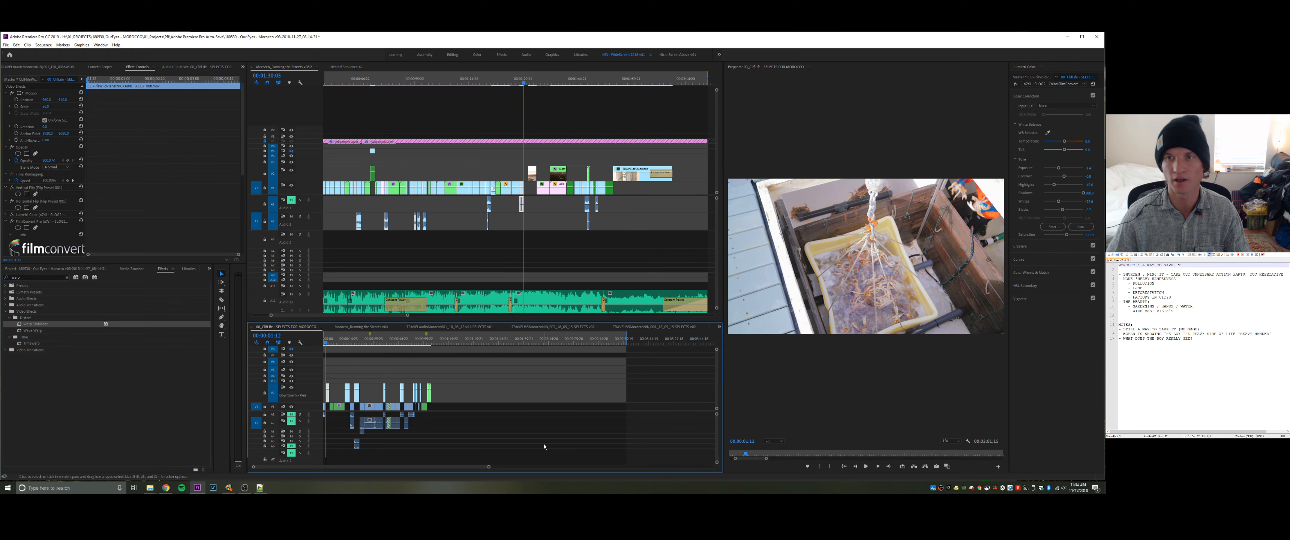
- Find the raised close-up of a hand picking apples and place it in the main sequence directly after the sunflower shot
key("Down")
key("Down")
key("Down")
key("Down")
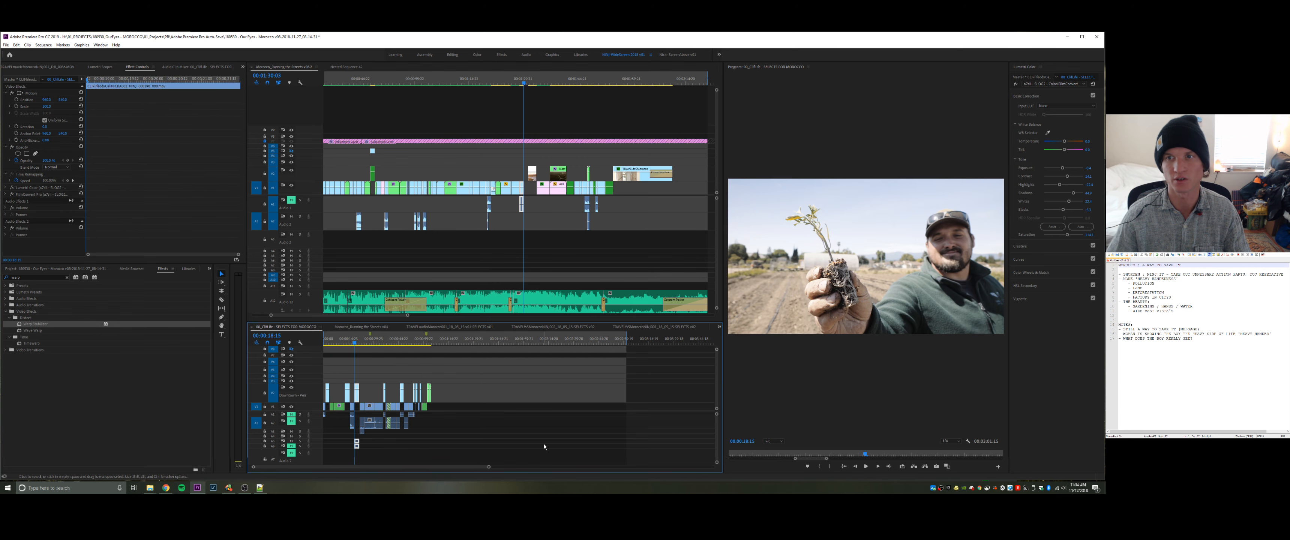
key("Down")
key("Down")
key("Down")
key("Down")
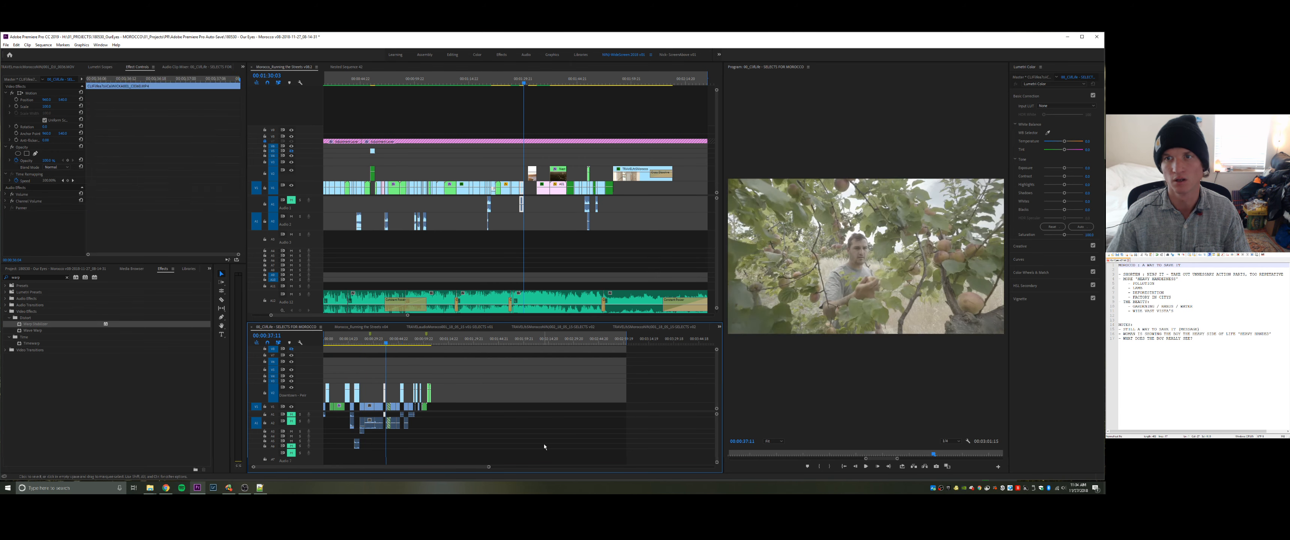
key("Down")
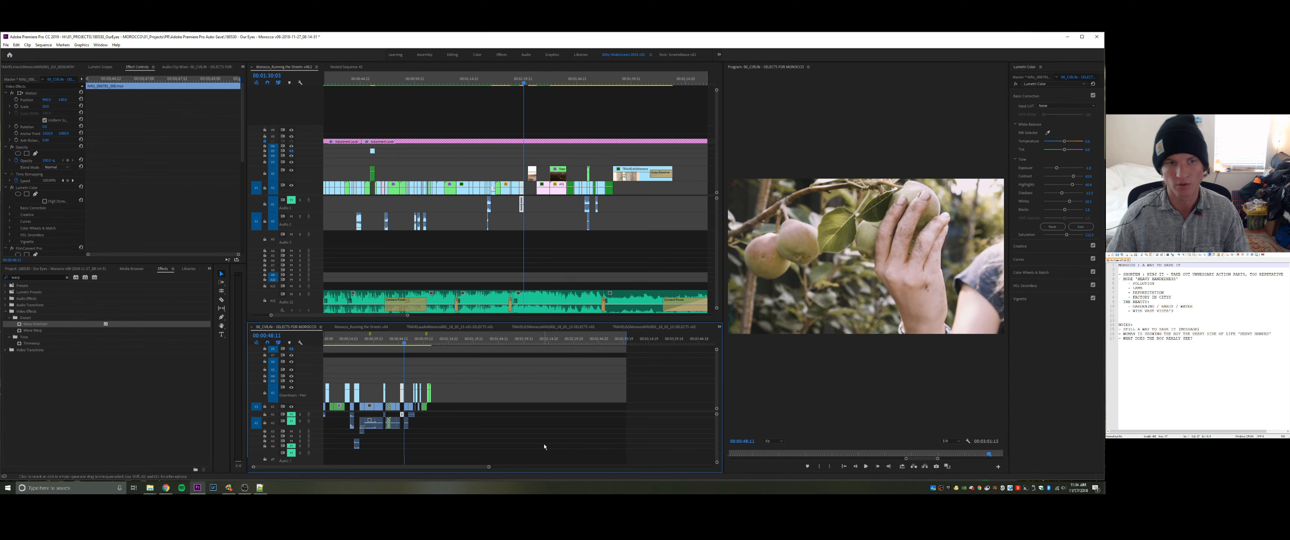
key("Up")
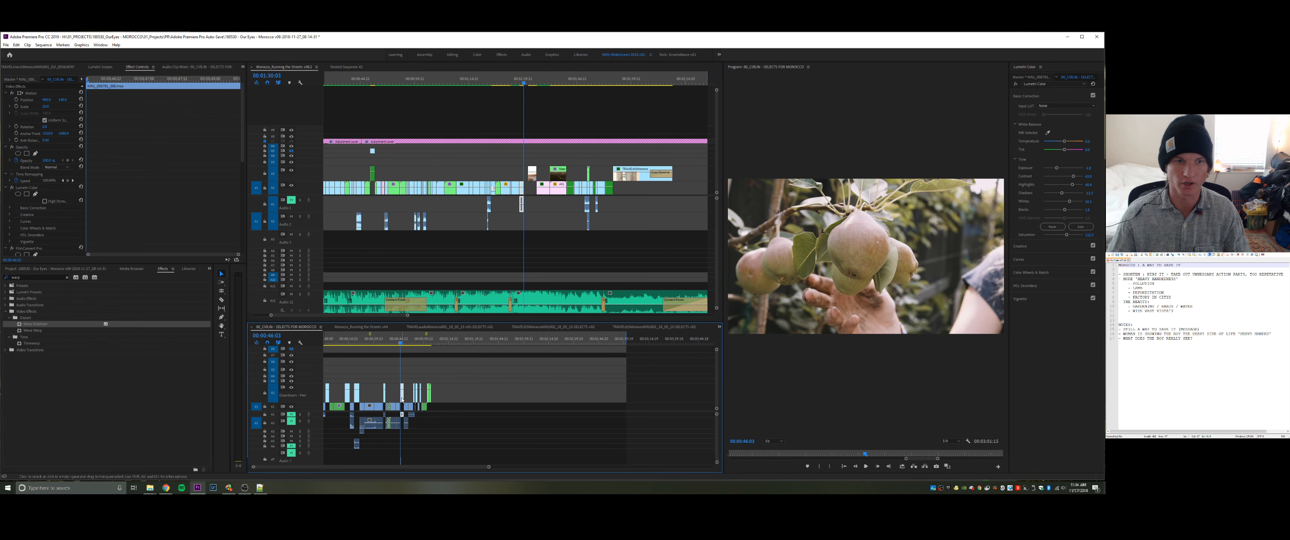
left_click_drag(401, 400, 529, 197)
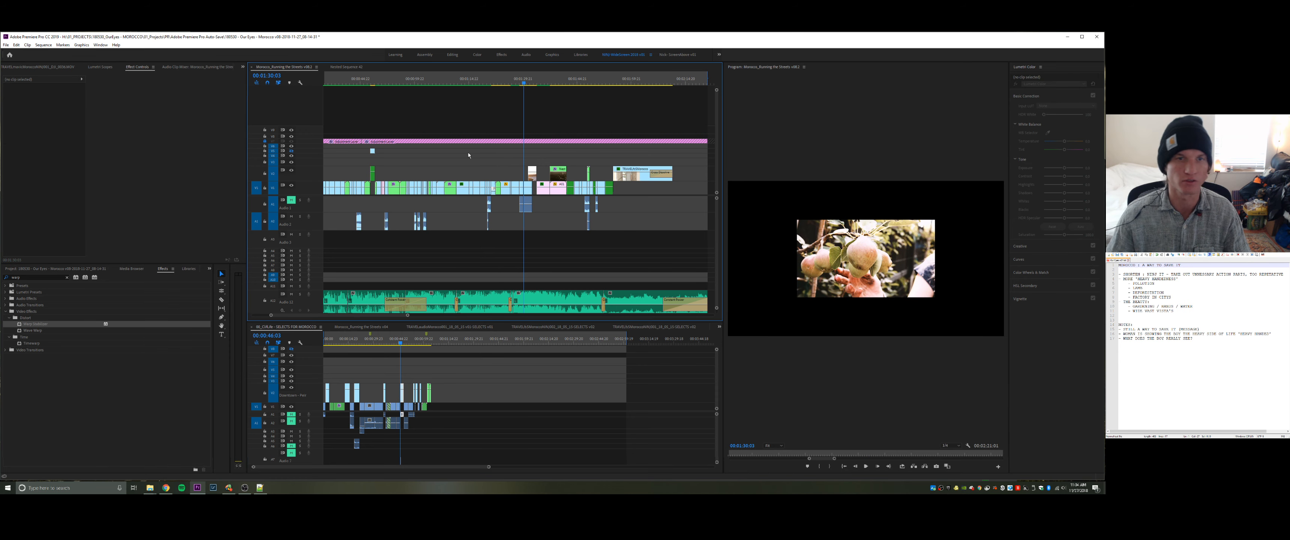
- Scan the thumbnails of the expanded Morocco travel footage bin for candidate shots, and return to the main project listing
left_click(38, 270)
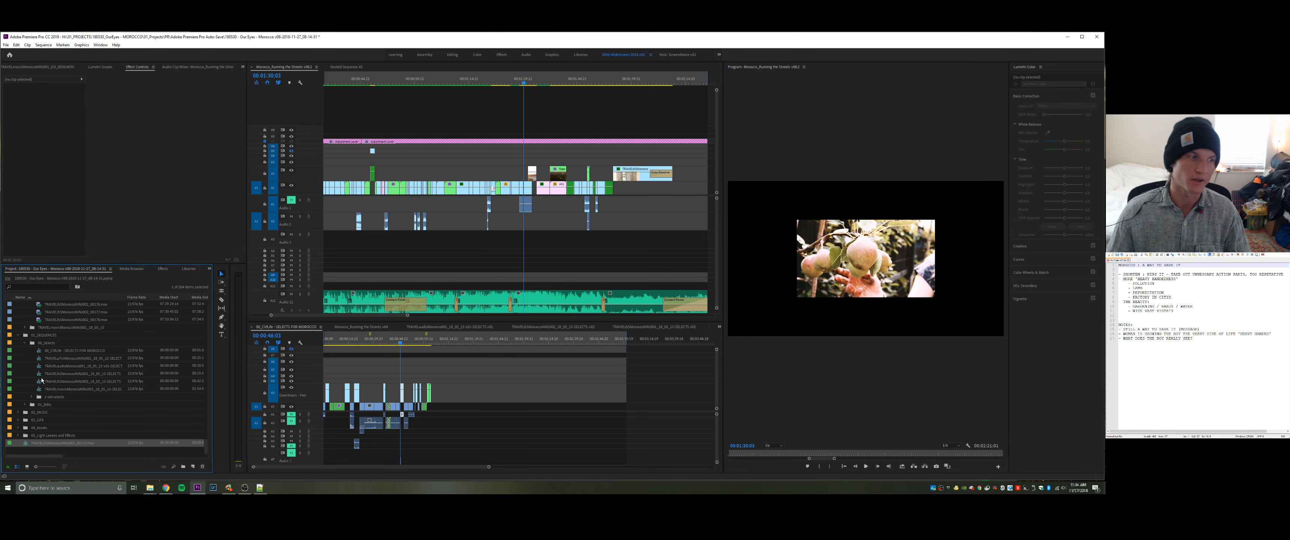
scroll(37, 370, "up", 5)
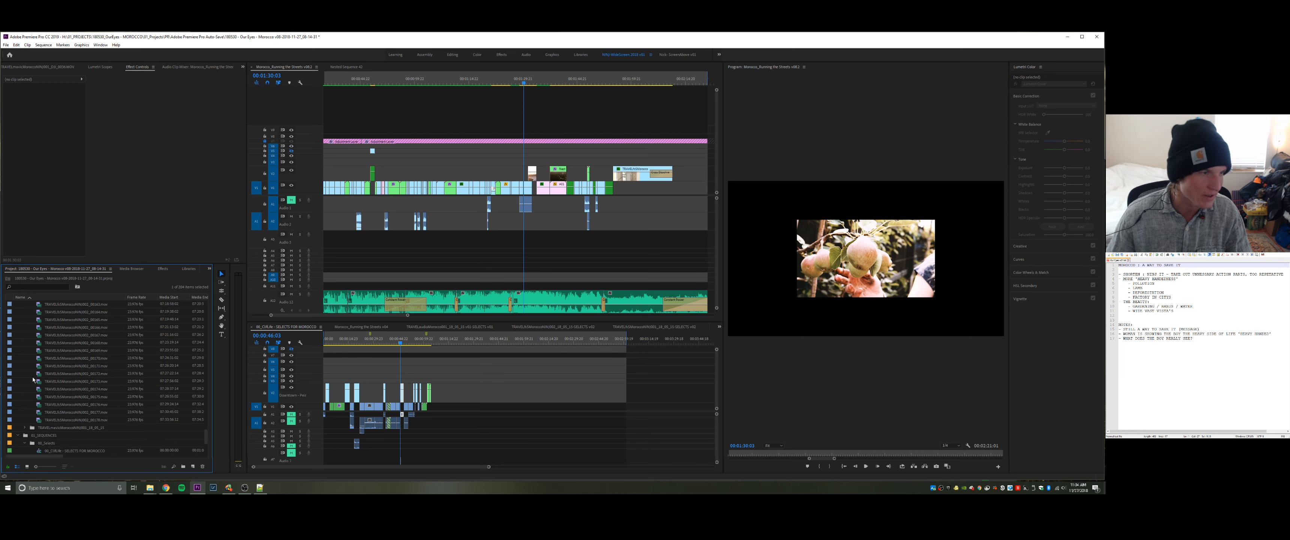
left_click_drag(208, 430, 213, 273)
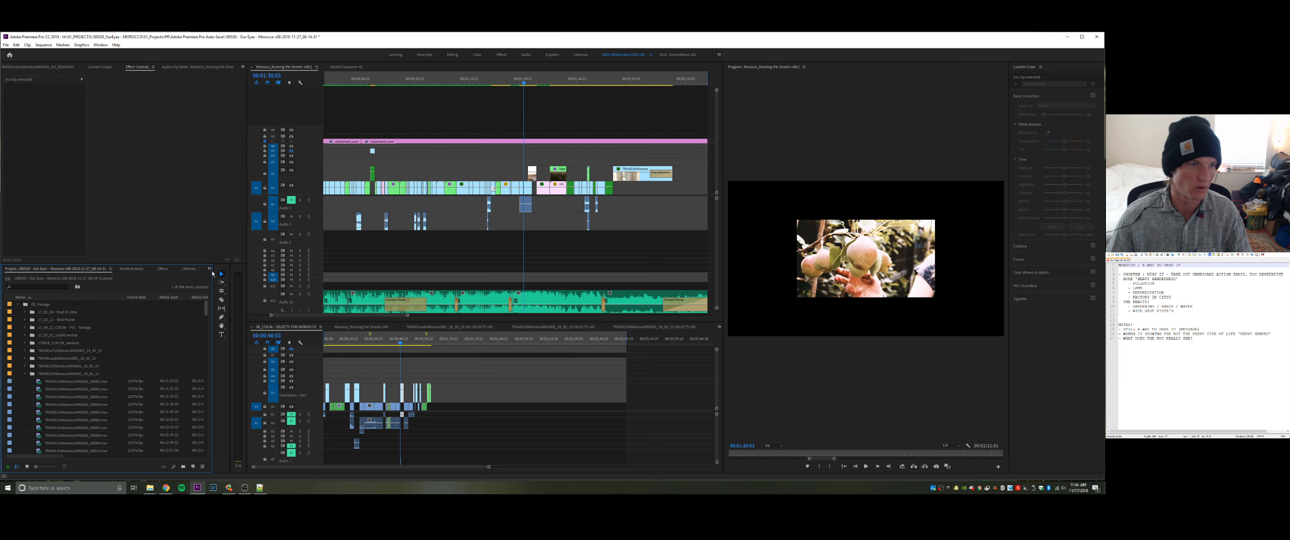
left_click(30, 320)
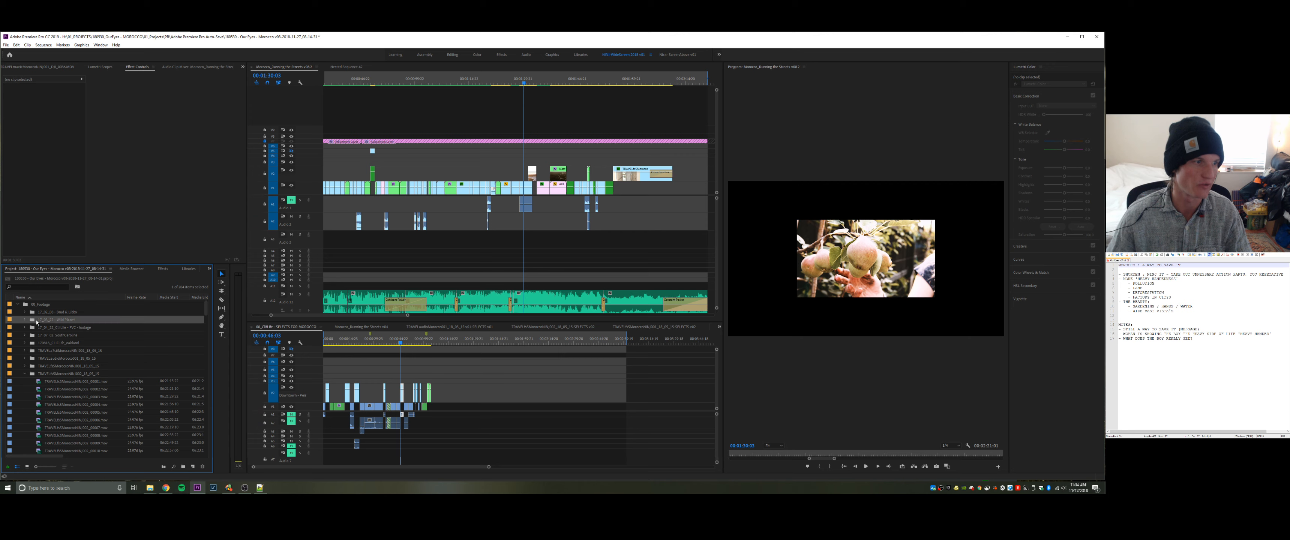
double_click(42, 375)
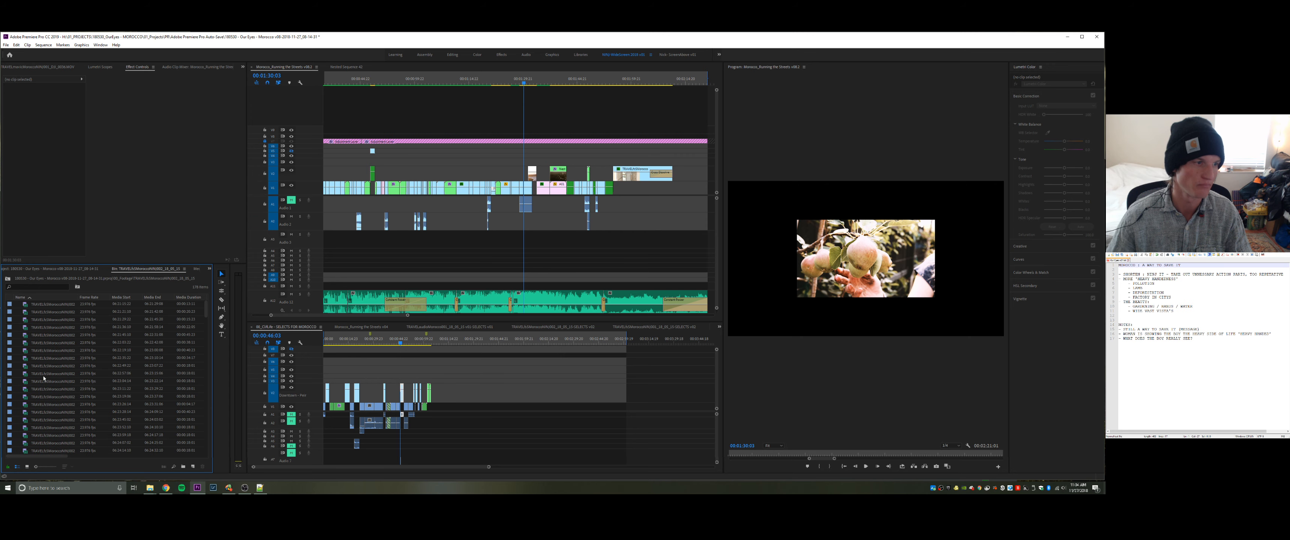
left_click(27, 467)
scroll(127, 378, "down", 2)
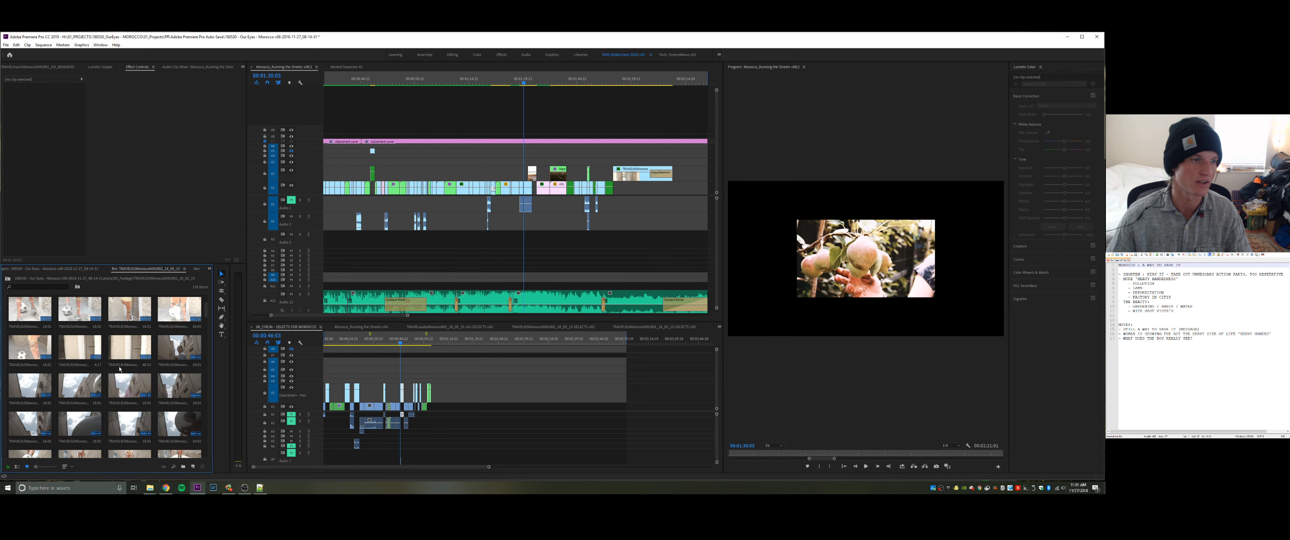
scroll(130, 386, "down", 3)
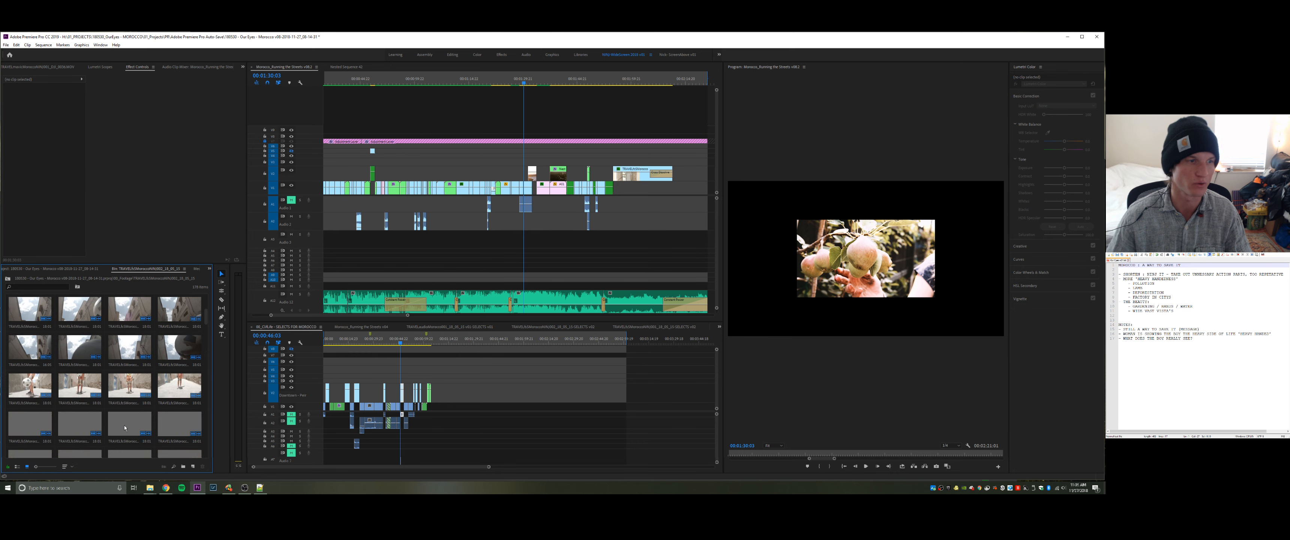
left_click(413, 375)
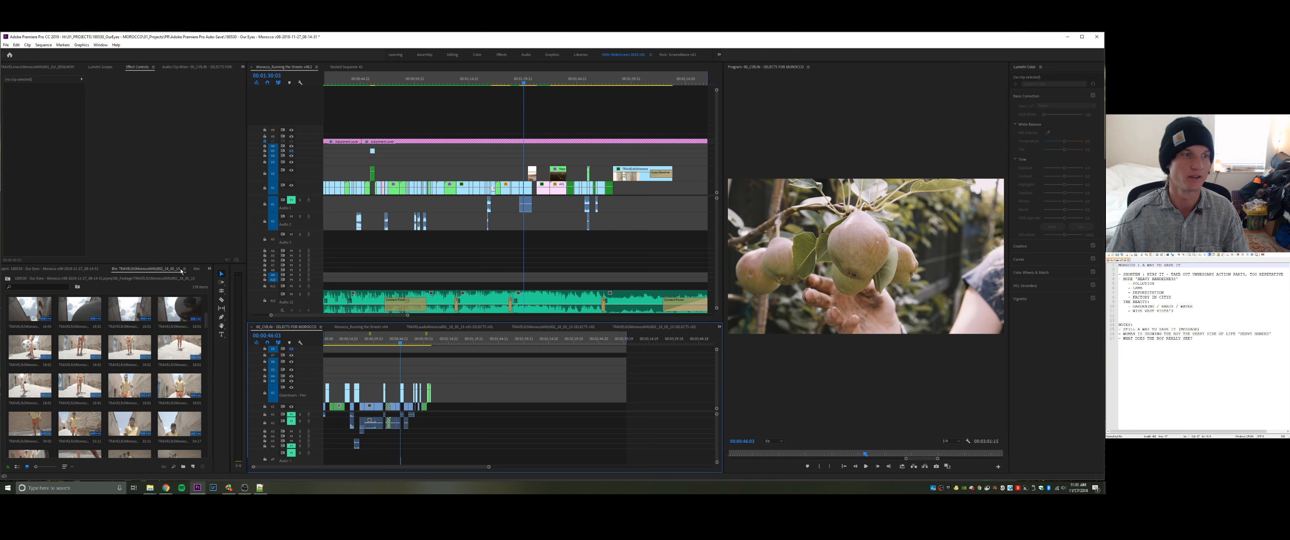
left_click(184, 269)
left_click(206, 274)
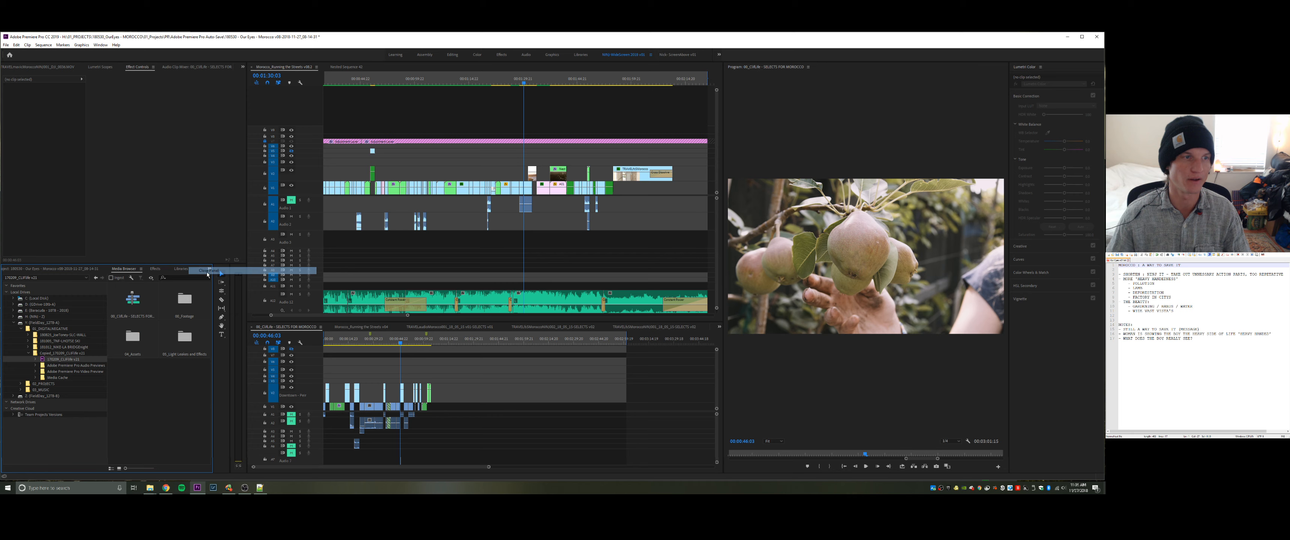
left_click(80, 270)
- Play the selects sequence through the garlic and the handheld vegetable harvest shots to review them
left_click(484, 406)
left_click(414, 341)
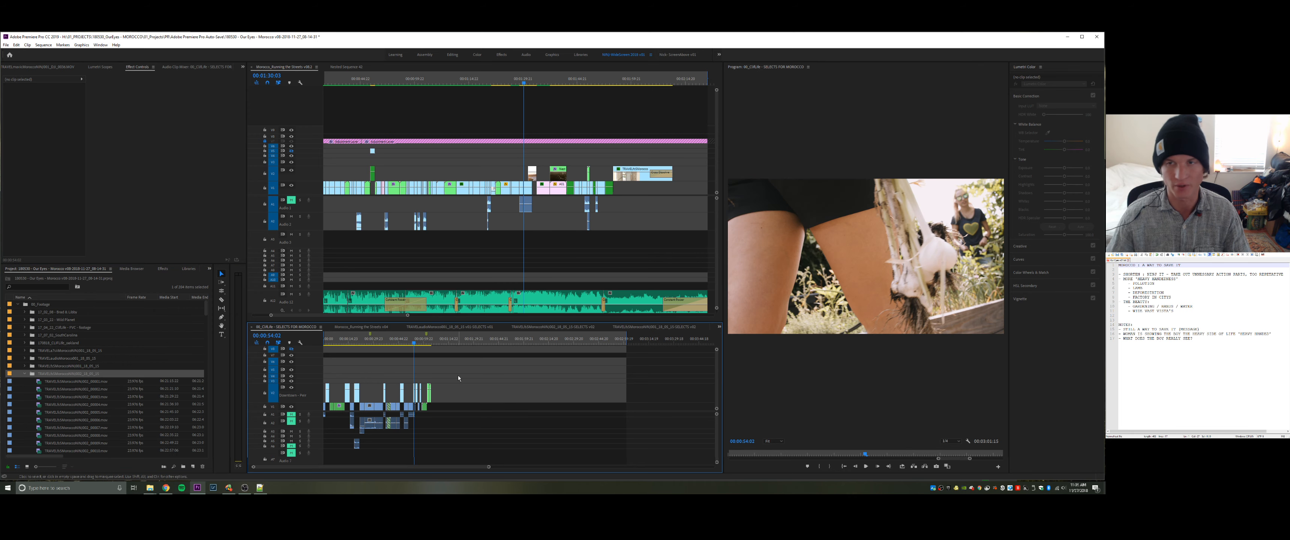
key("space")
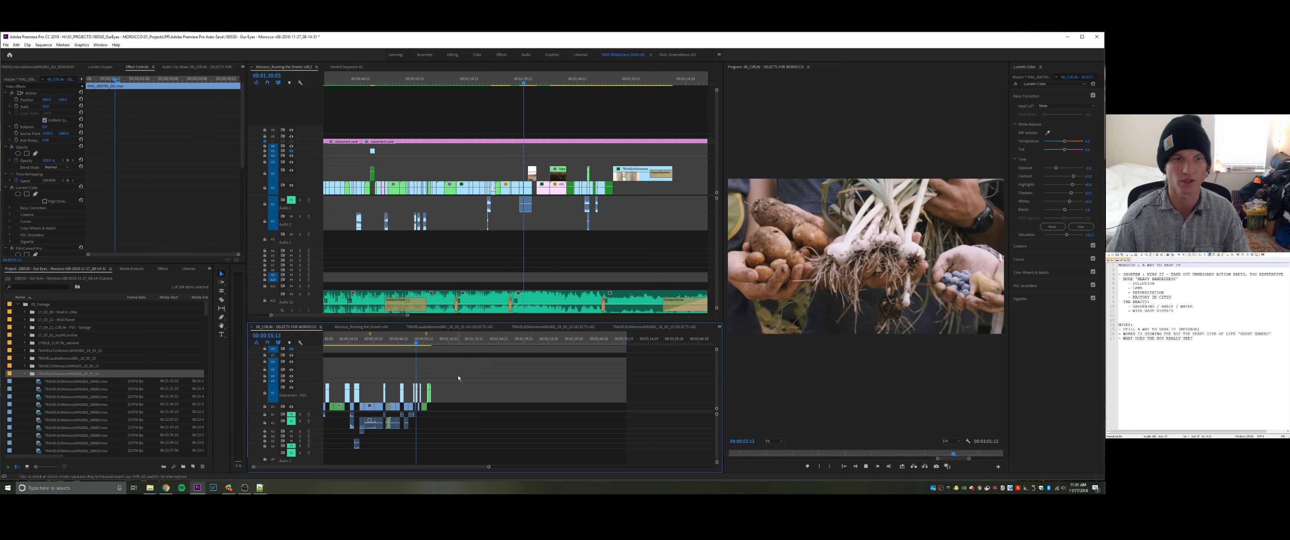
- Set the scale of the second apple-picking clip in the main sequence to 100 so it fills the frame
left_click(542, 115)
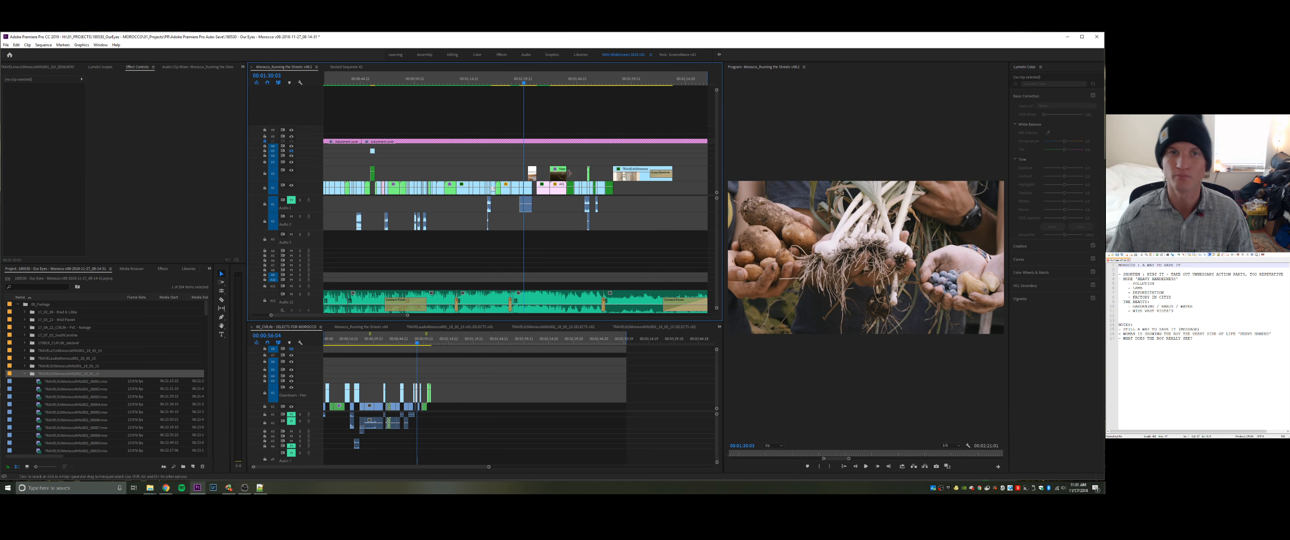
left_click(517, 82)
key("space")
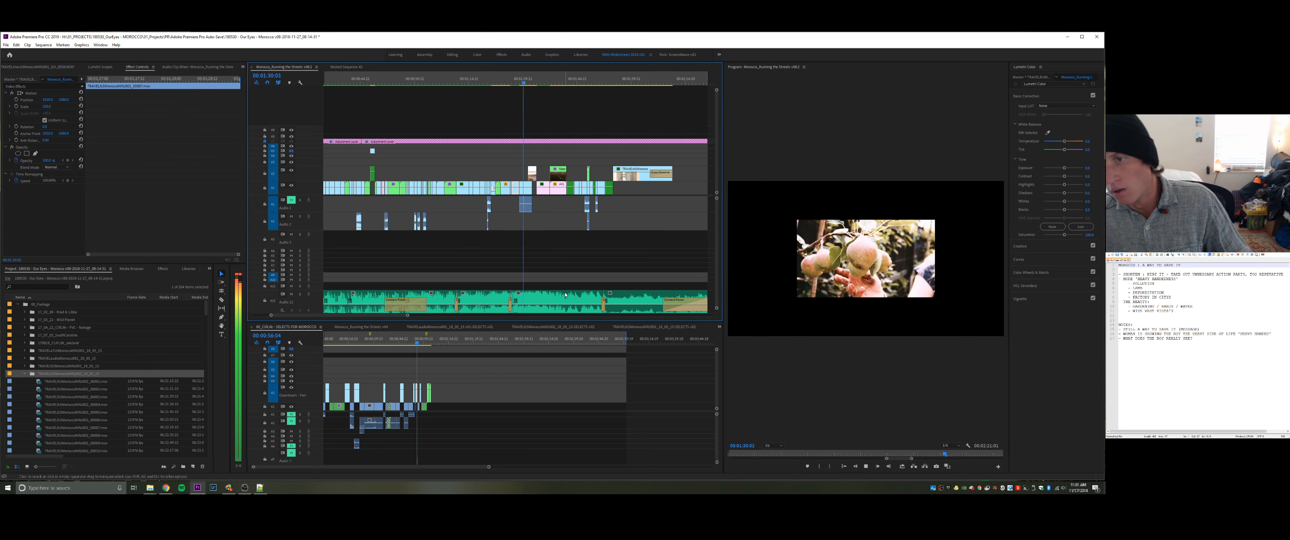
key("space")
key("equal")
key("equal")
key("equal")
key("equal")
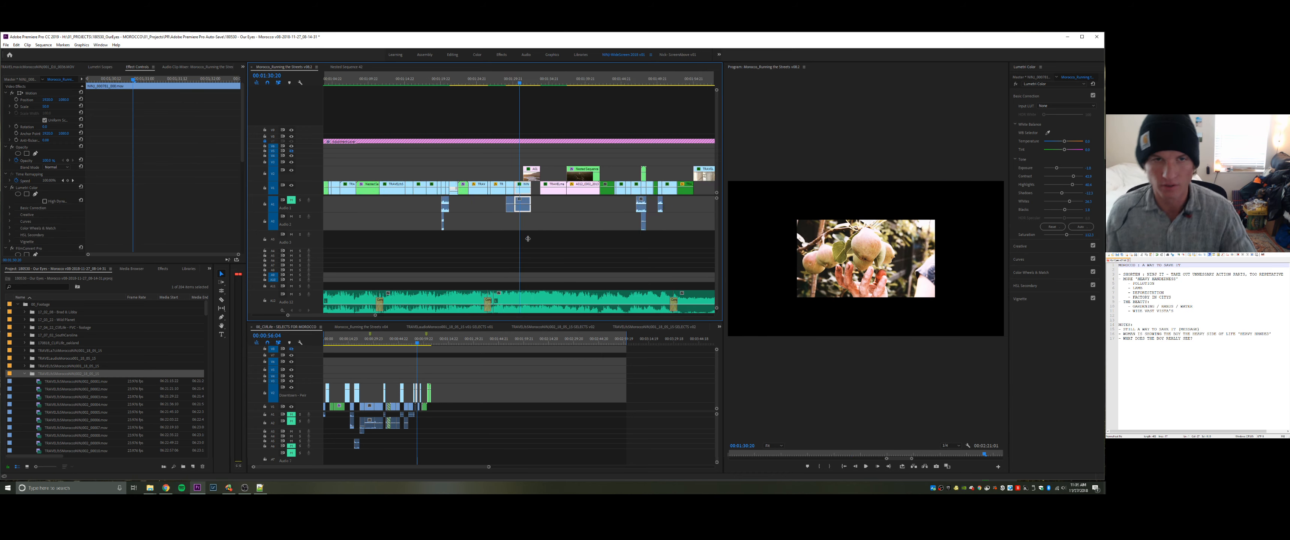
left_click(51, 106)
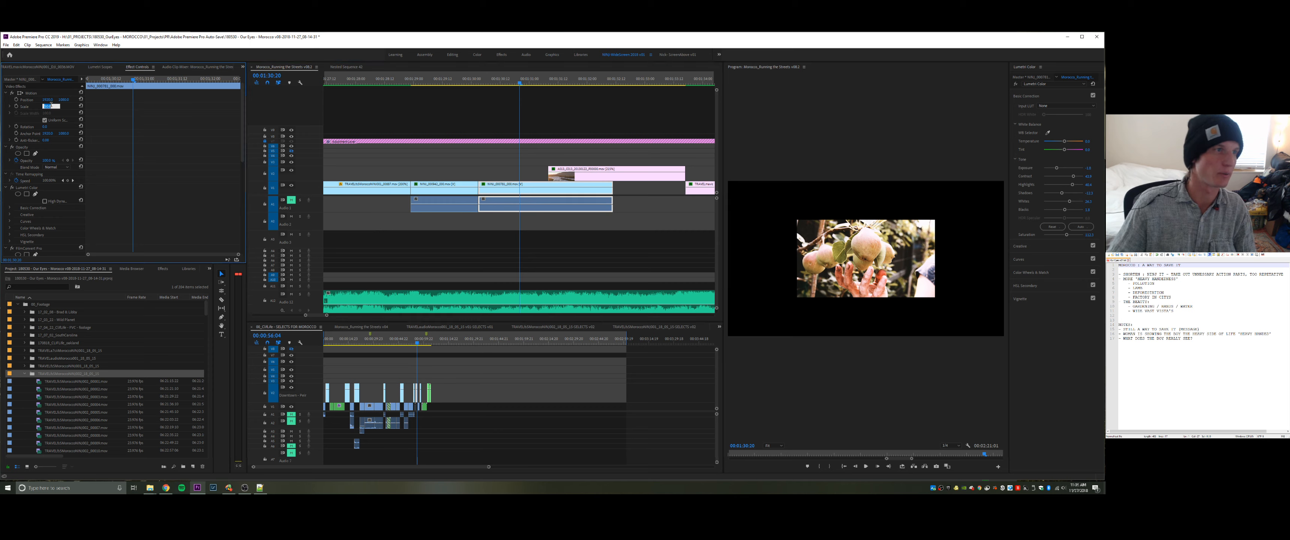
type("100")
key("Return")
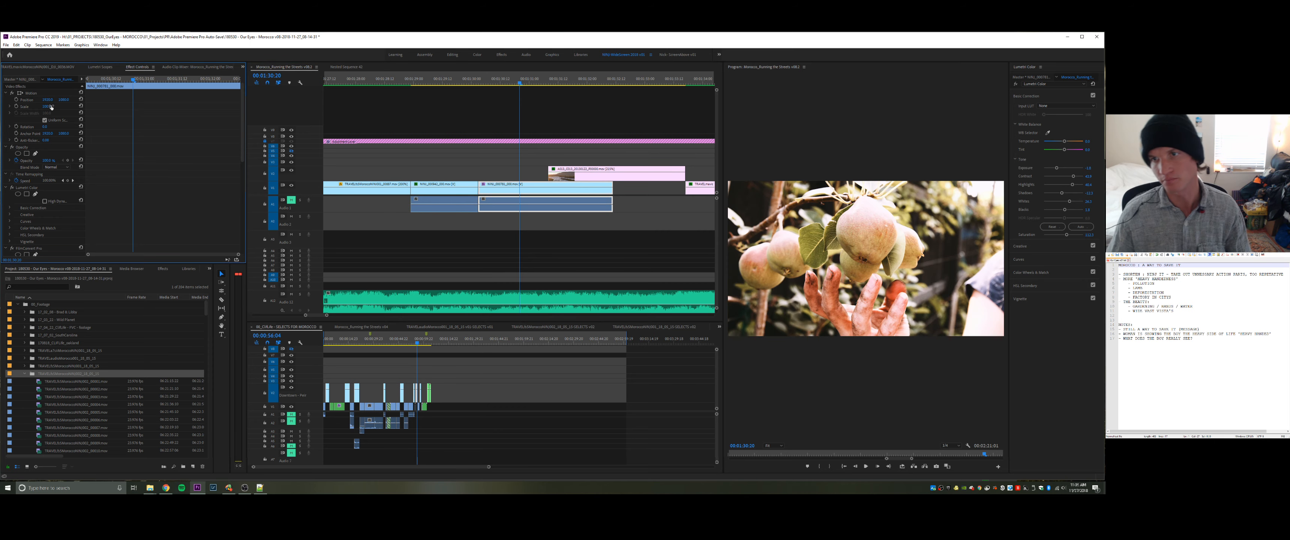
- Play the main sequence across the apple-picking shots and into the river landscape to judge the cuts
left_click(421, 79)
key("space")
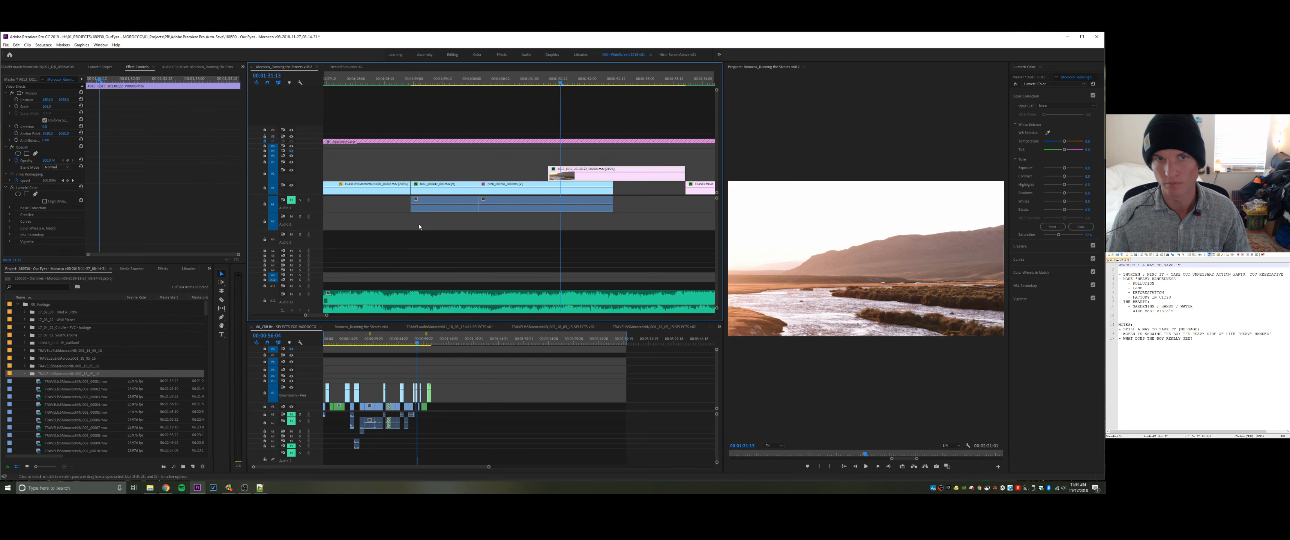
key("space")
key("minus")
key("minus")
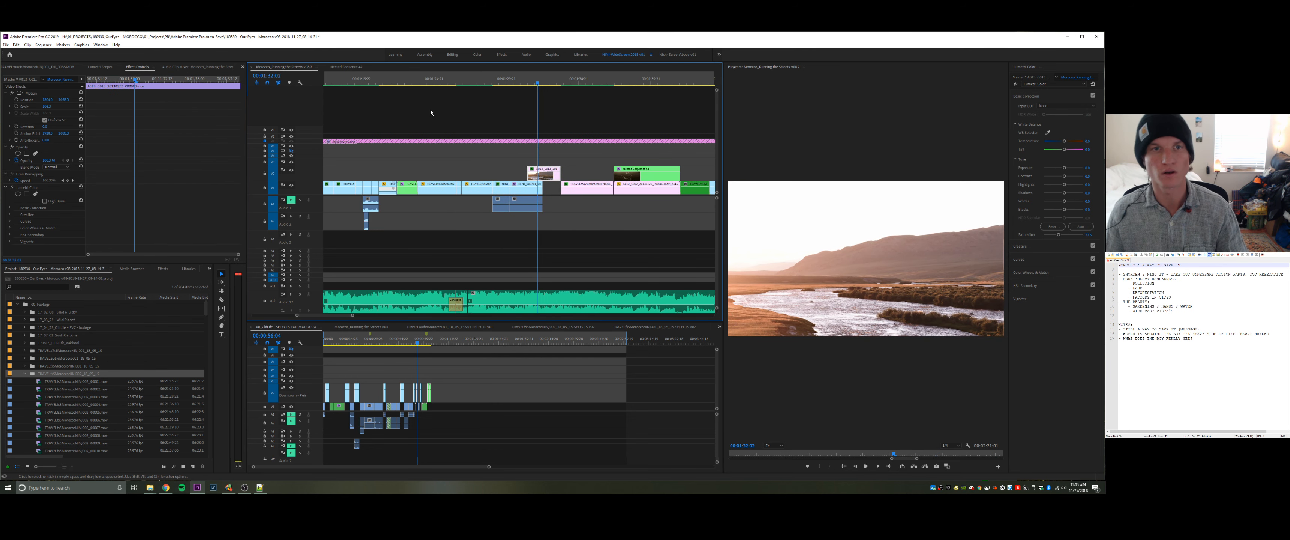
left_click(489, 80)
key("space")
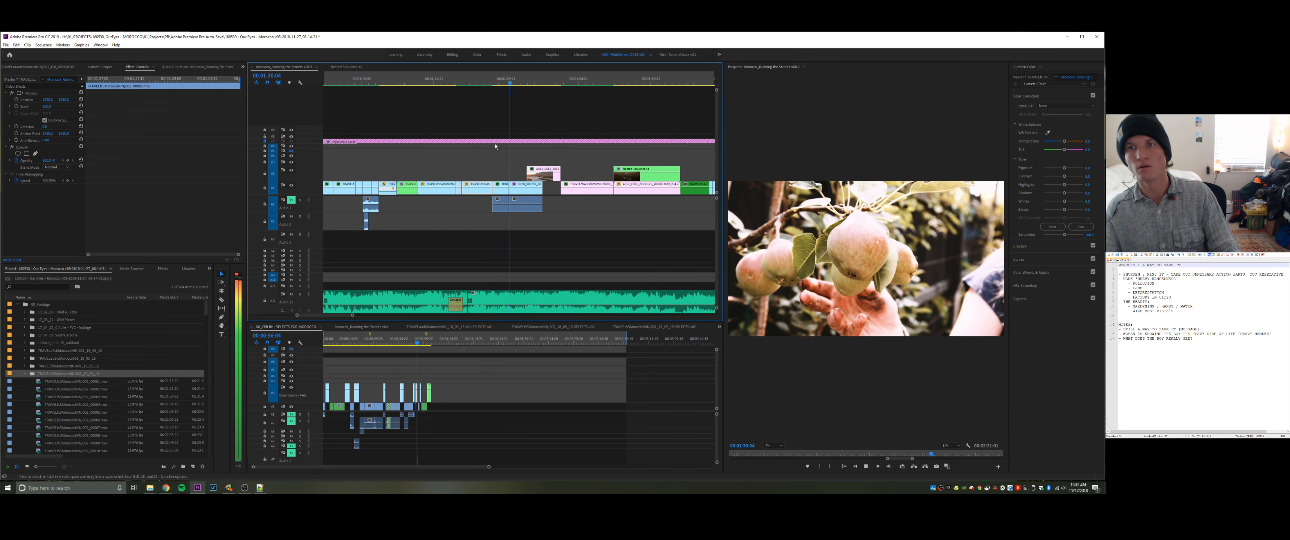
key("space")
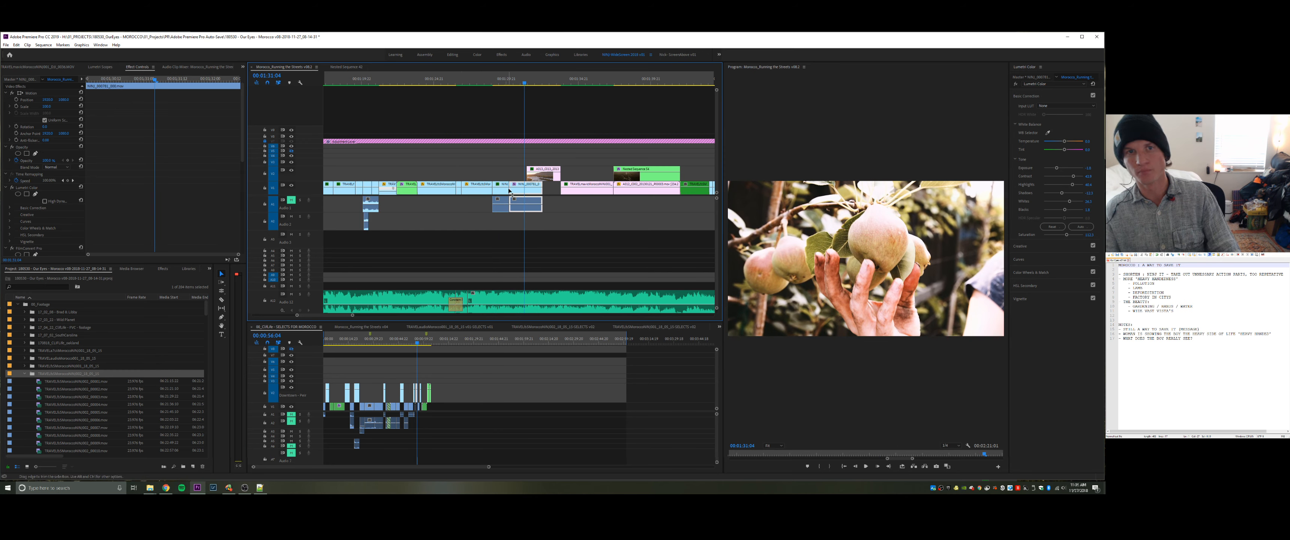
- Shorten the second apple-picking clip slightly and replay the transition into the river landscape
left_click_drag(512, 184, 515, 140)
left_click_drag(522, 79, 479, 76)
key("space")
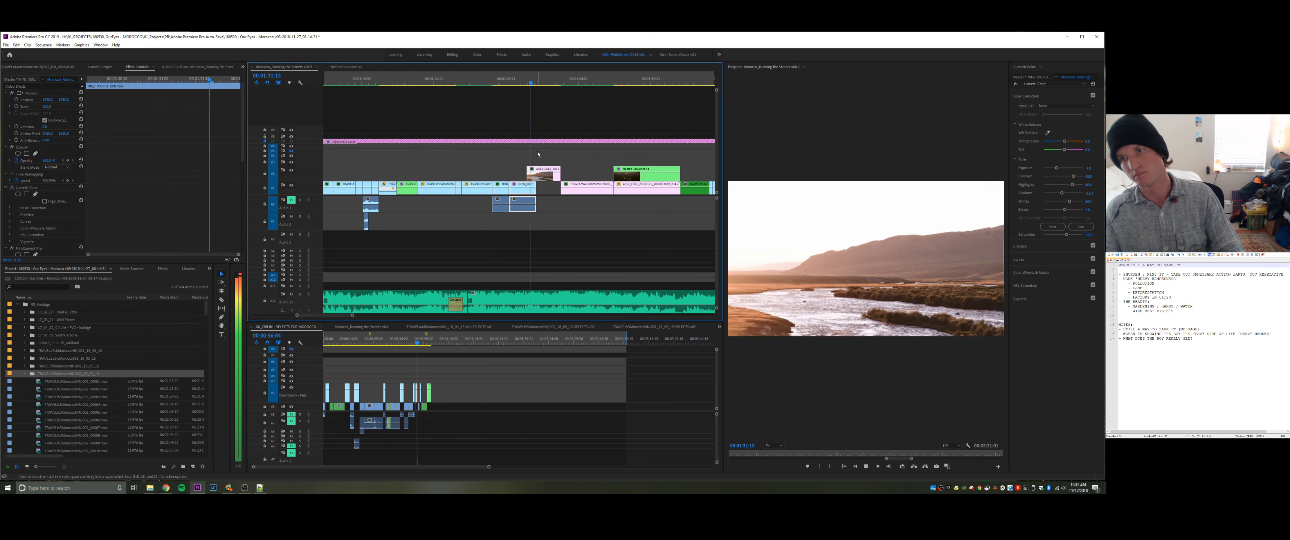
- Trim the end of the river landscape clip slightly and move the clip down onto the base video track after the apple shot
left_click(551, 176)
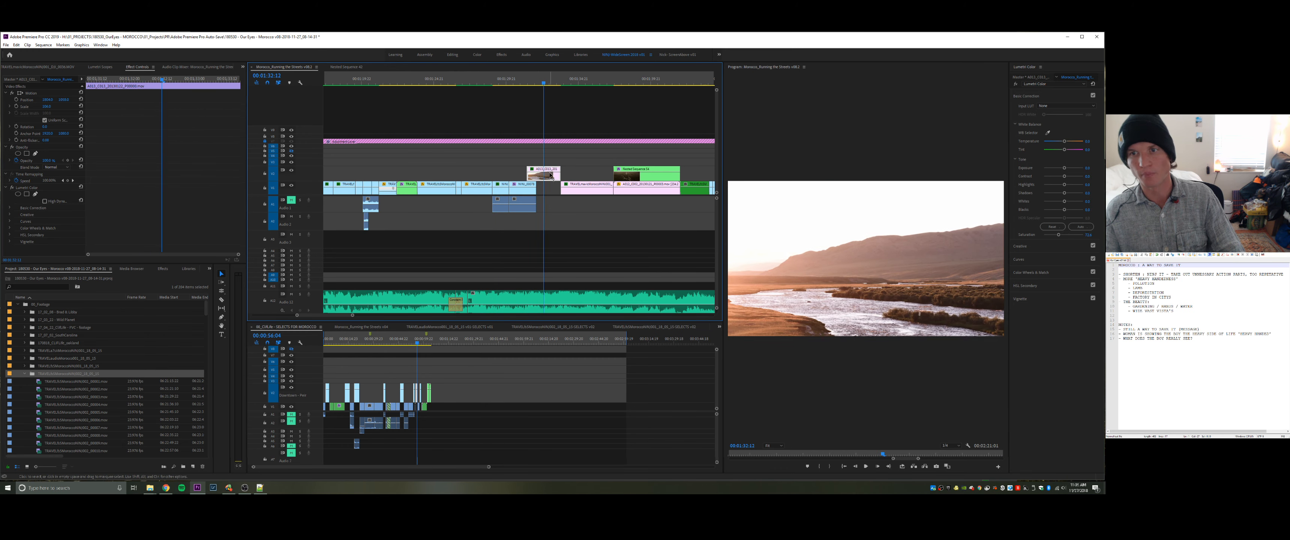
key("space")
left_click(566, 169)
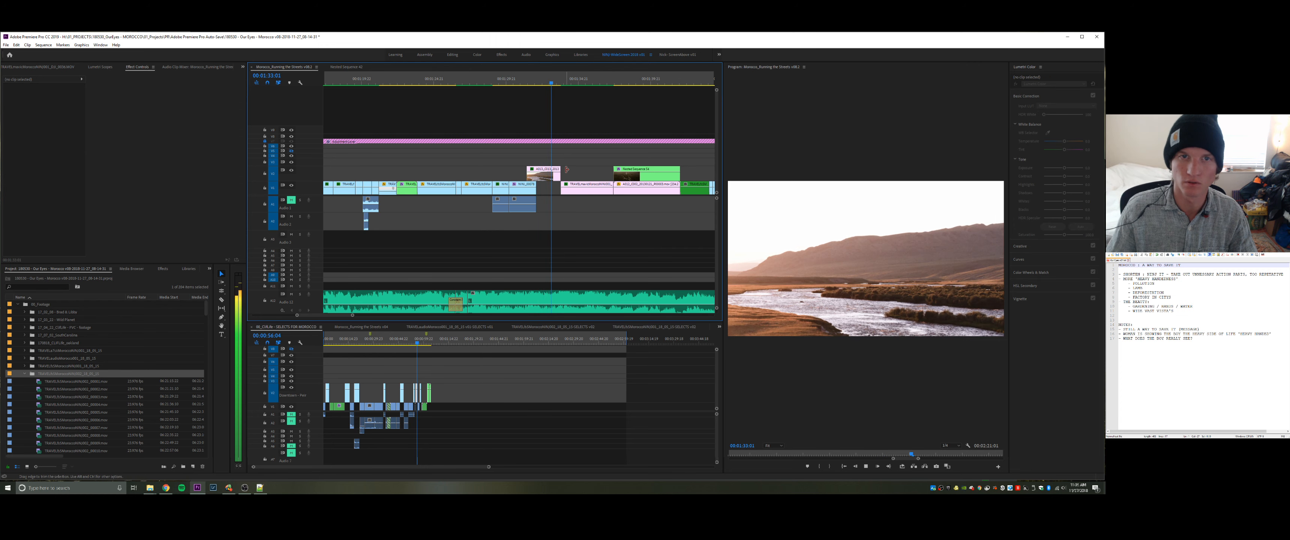
left_click(560, 170)
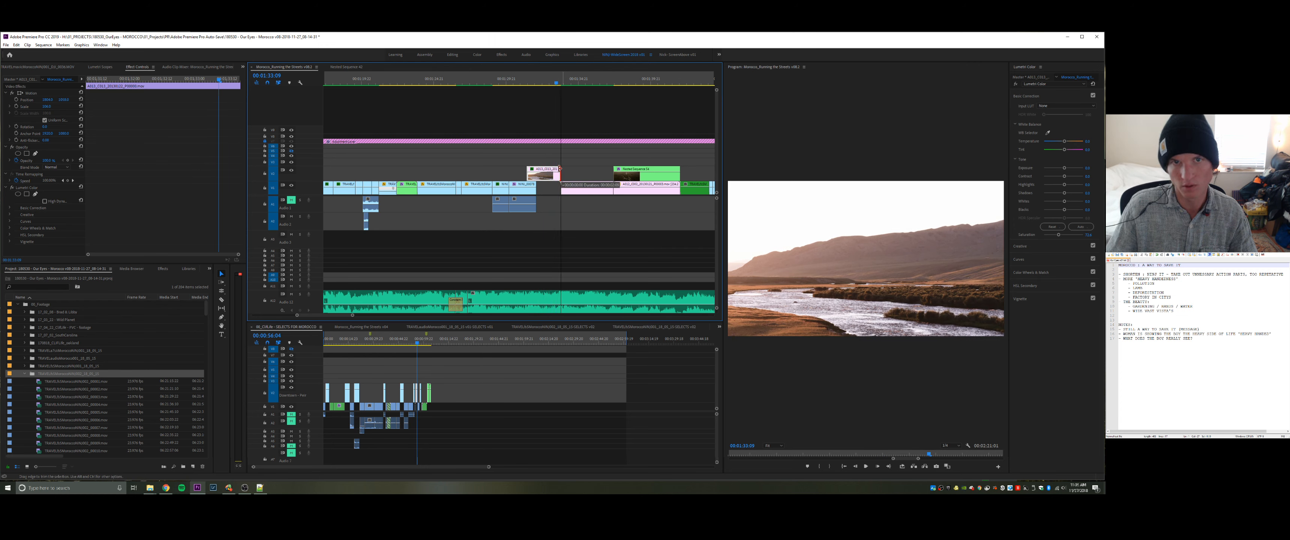
left_click_drag(560, 170, 555, 171)
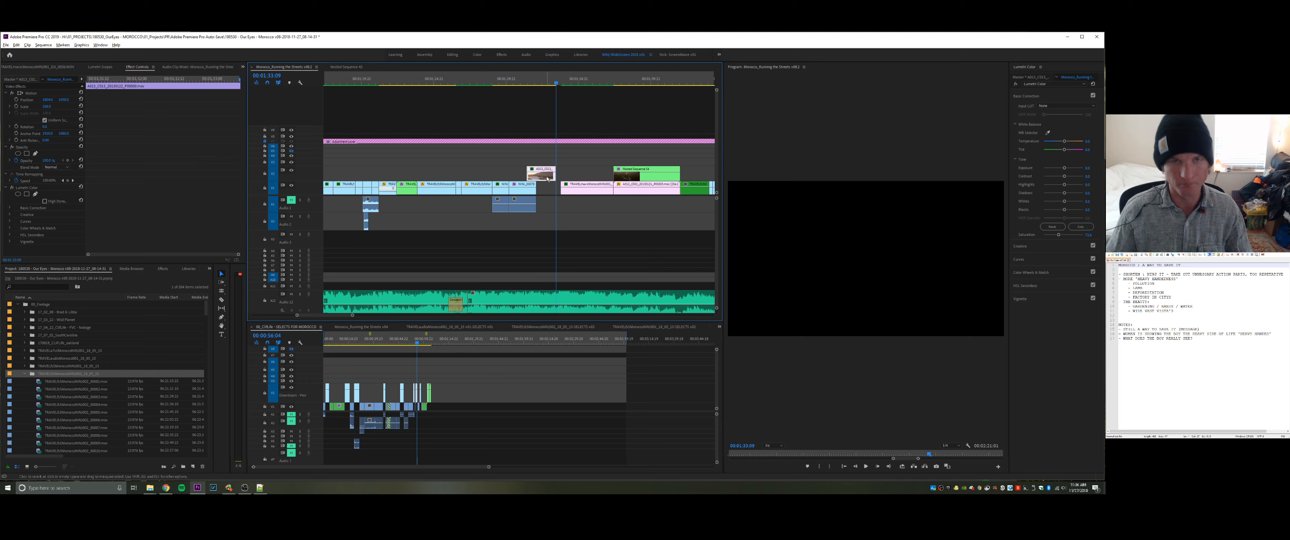
key("alt+Down")
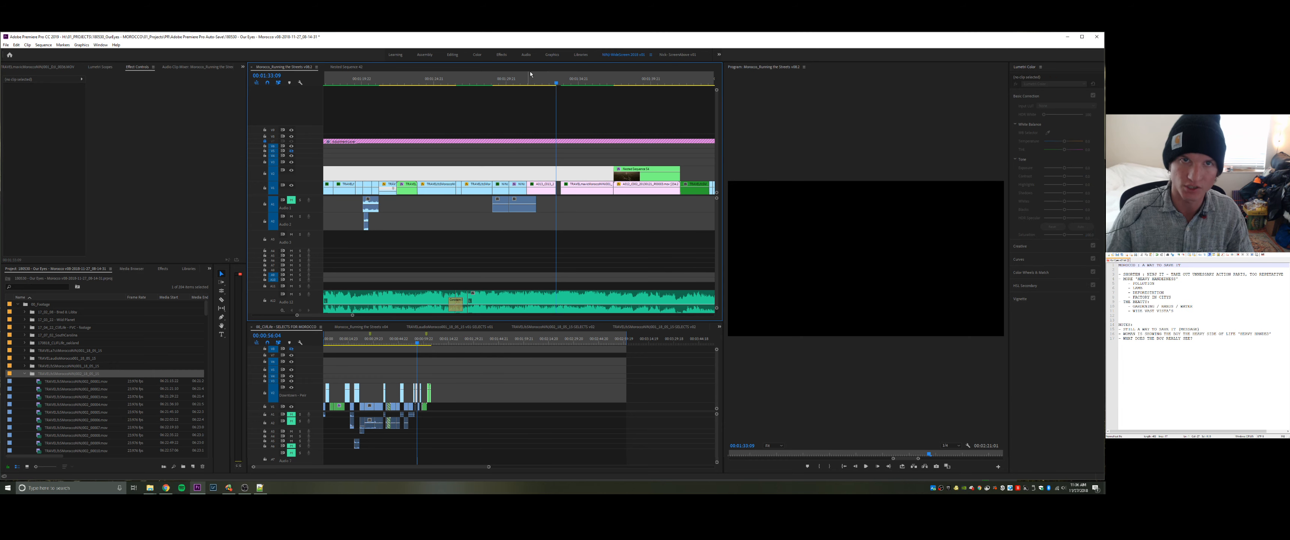
key("Up")
- Try to reveal the source of the river landscape clip in the project
right_click(546, 191)
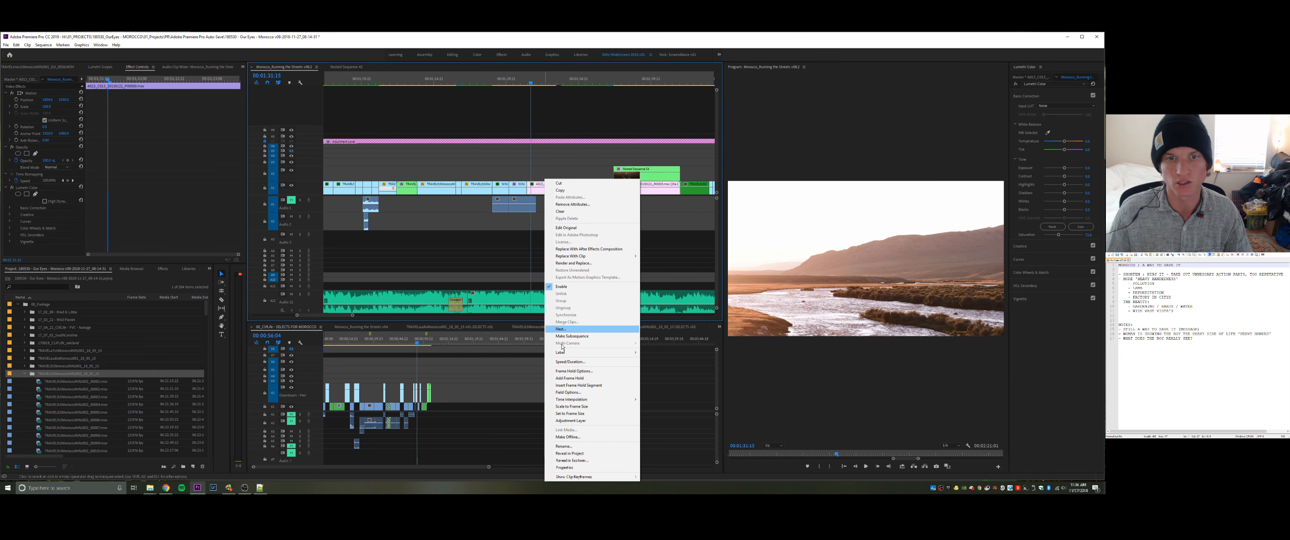
left_click(571, 454)
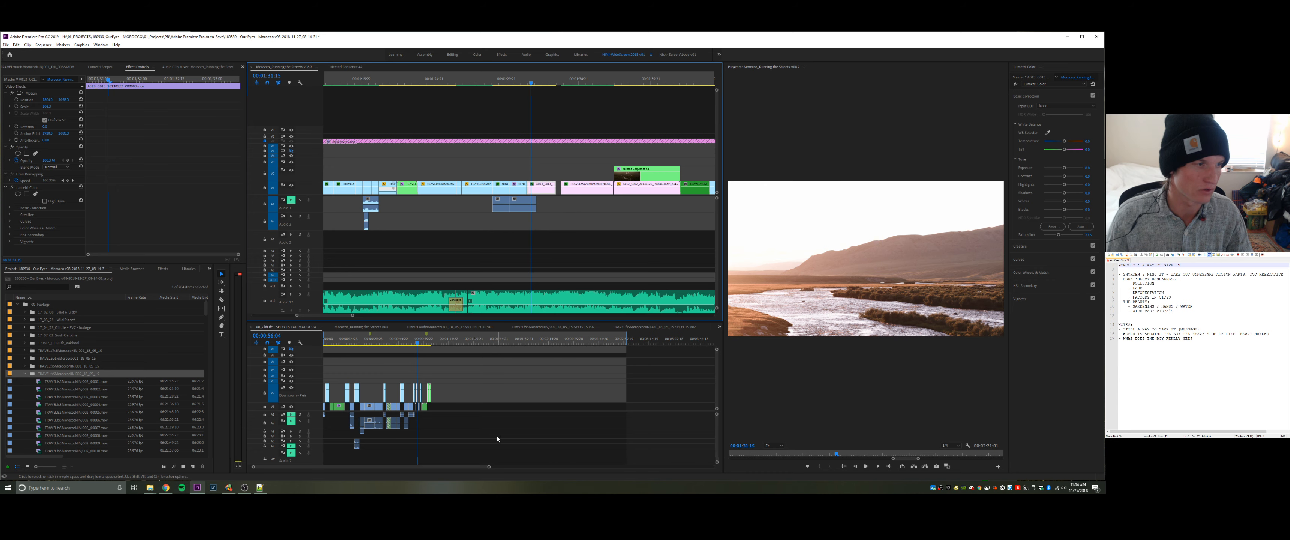
right_click(542, 192)
key("Escape")
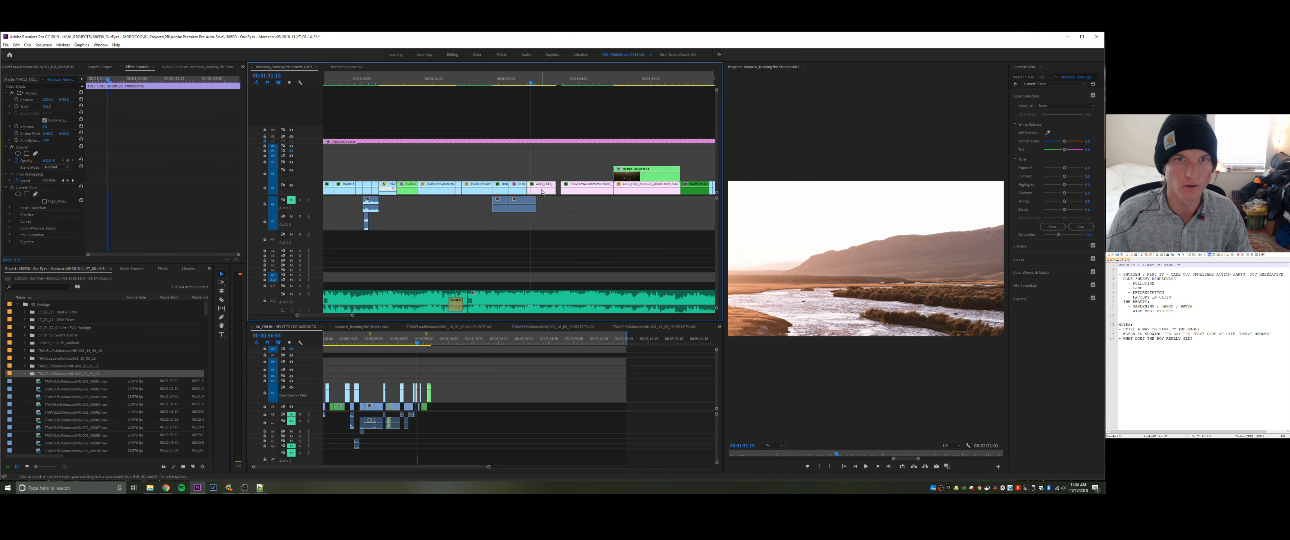
right_click(535, 194)
key("Escape")
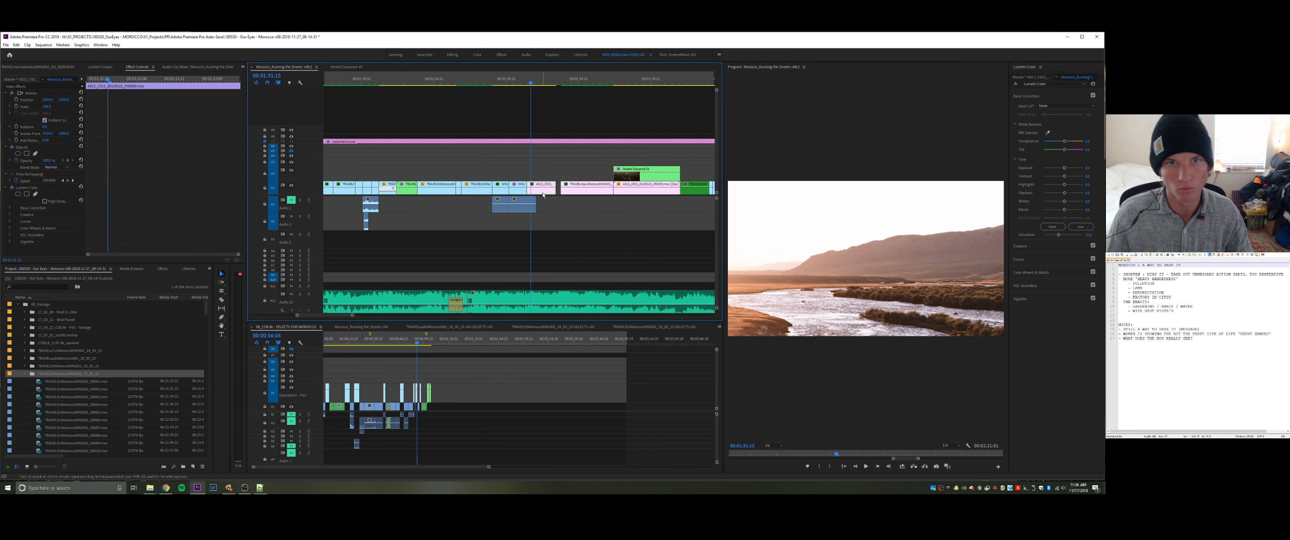
right_click(543, 194)
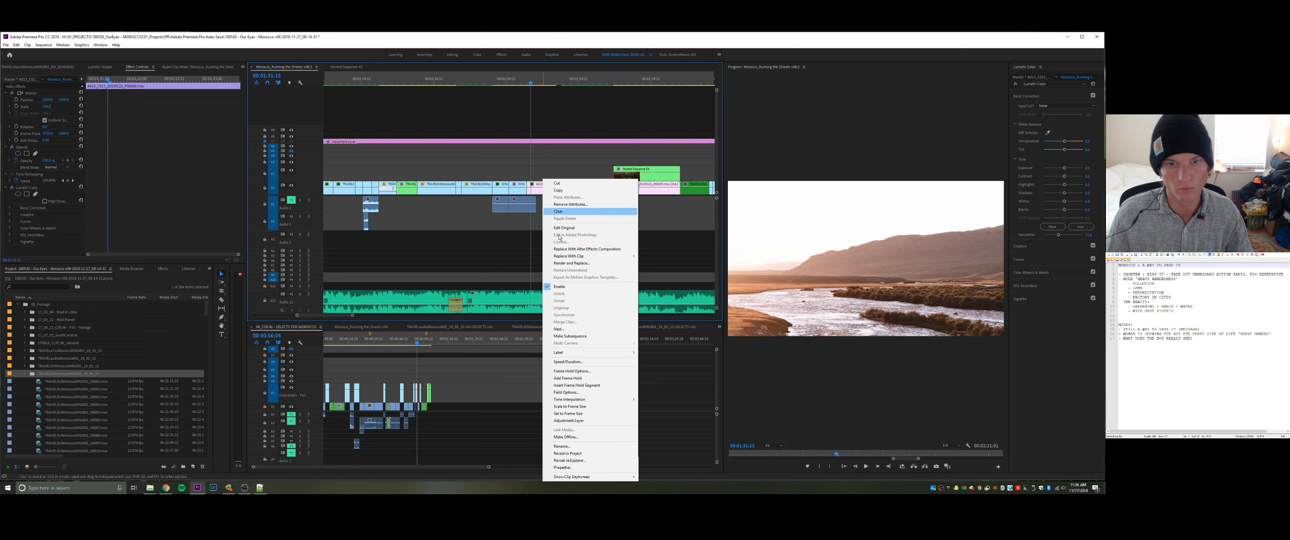
left_click(587, 457)
- Collapse the expanded footage bins in the project and try again to reveal the source of the river landscape clip
left_click(25, 374)
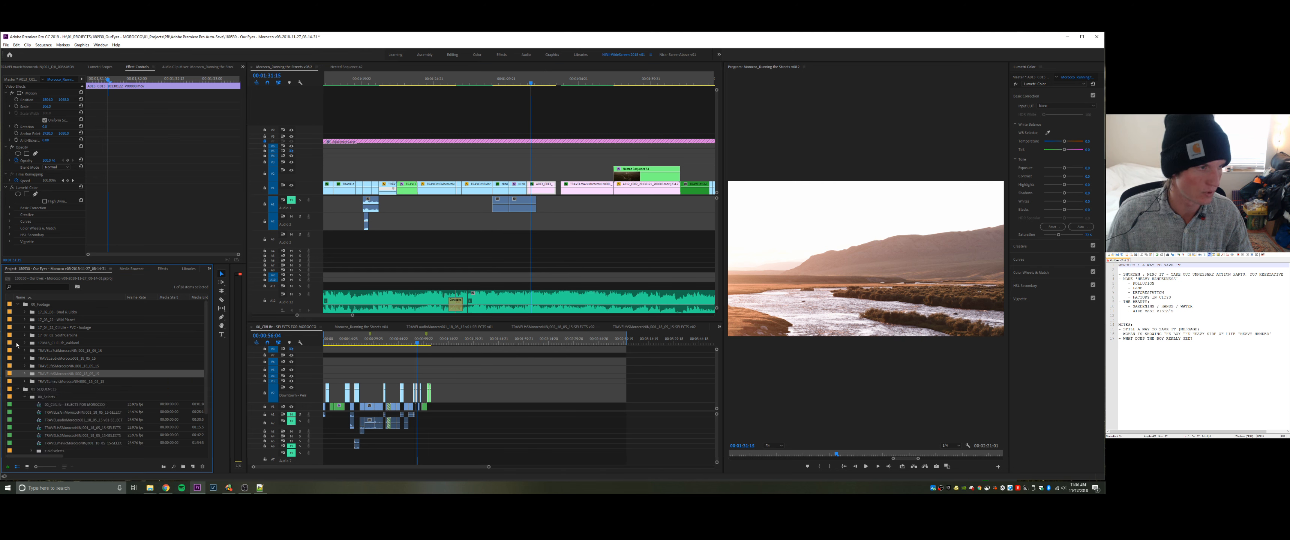
left_click(19, 305)
left_click(548, 214)
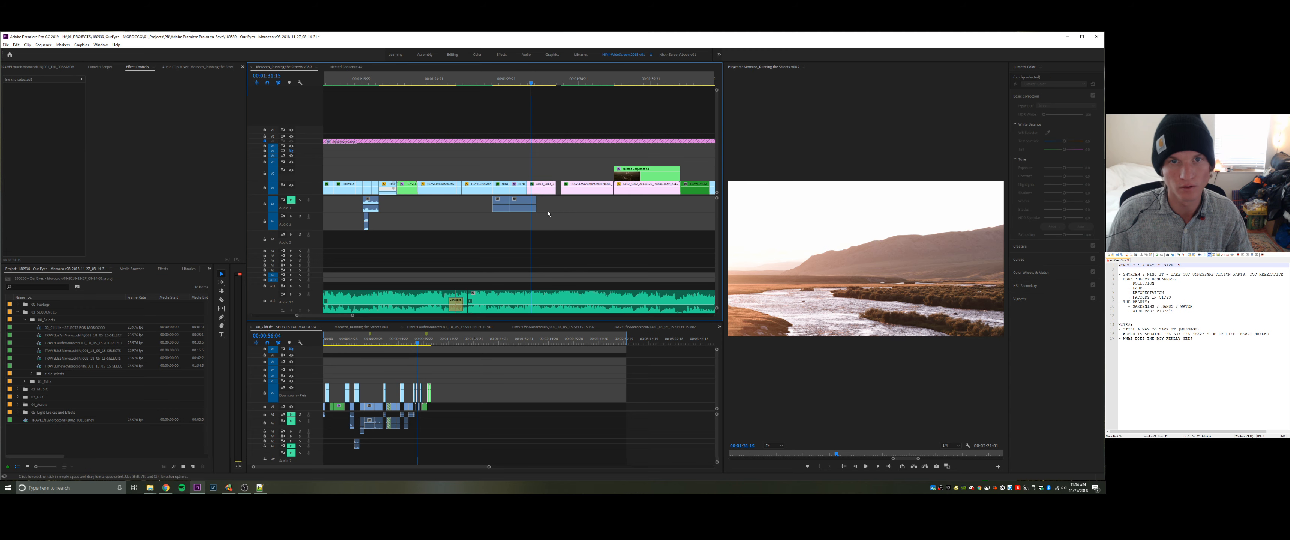
right_click(542, 191)
left_click(586, 454)
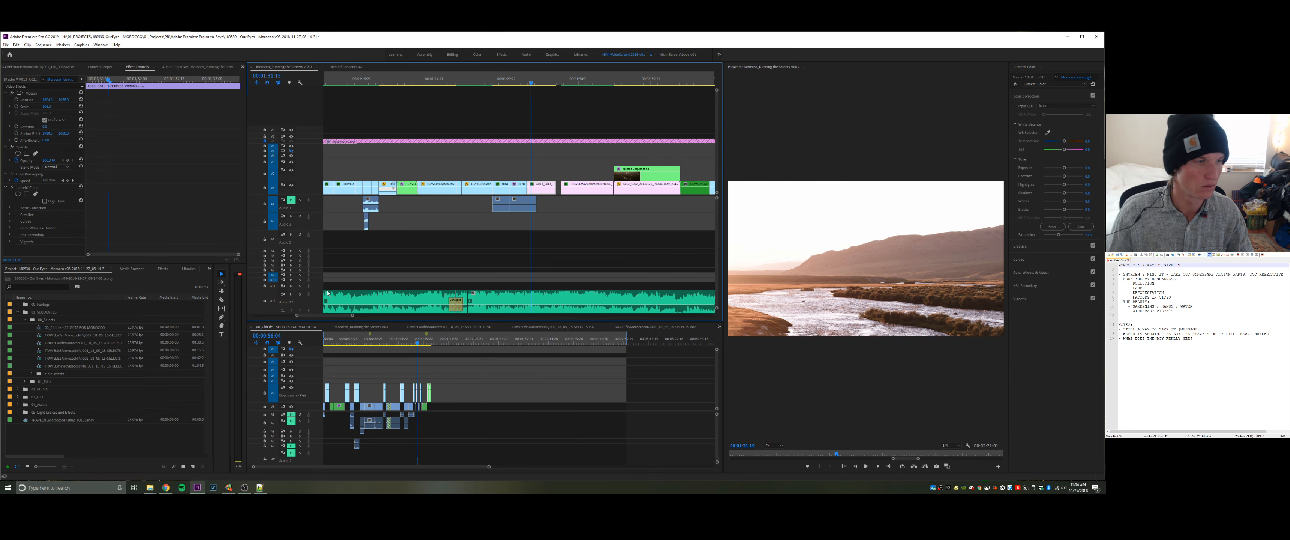
- Nest the river landscape clip in the main sequence, keeping the default nest name
right_click(544, 192)
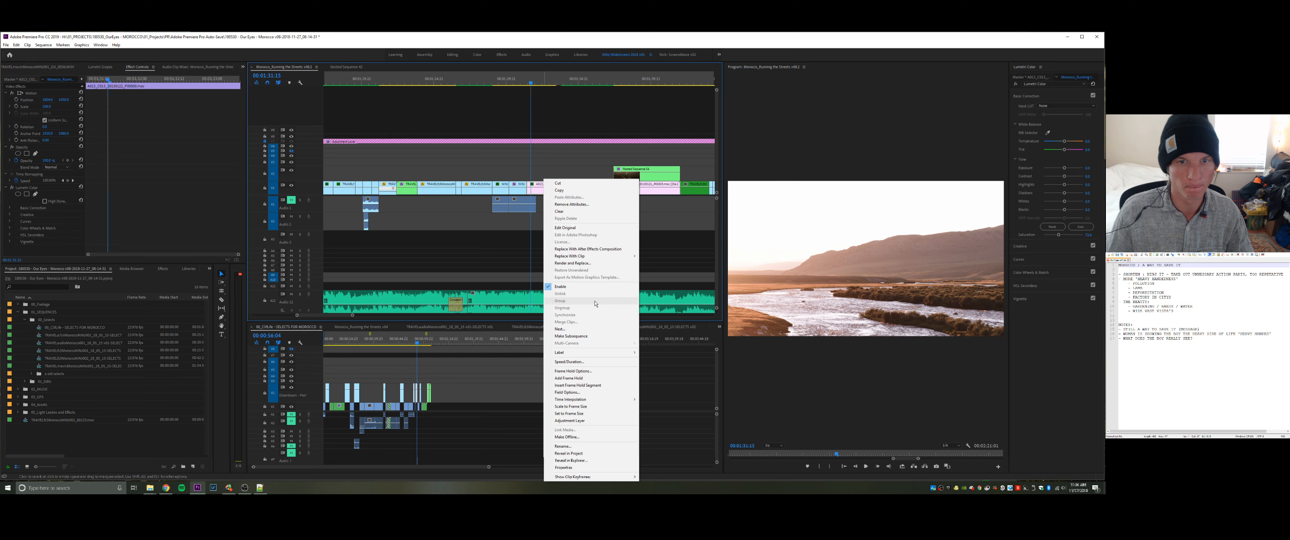
left_click(668, 277)
right_click(544, 193)
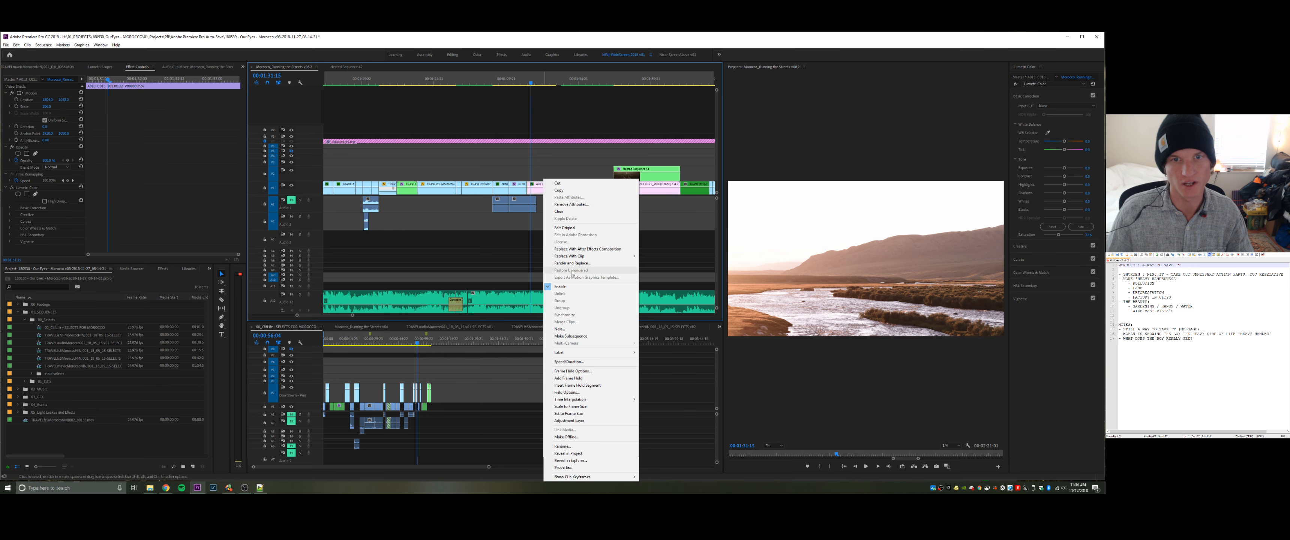
left_click(569, 329)
key("Return")
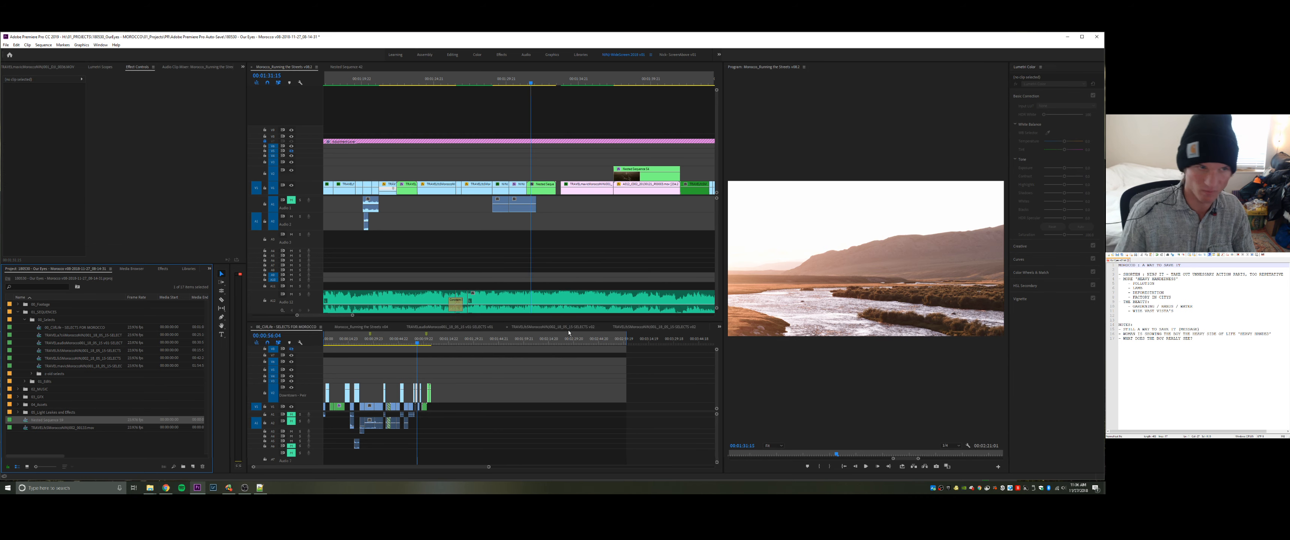
- Apply Warp Stabilizer to the nested river landscape clip, adjust its smoothness, and play the main sequence to the clip's end
left_click(128, 269)
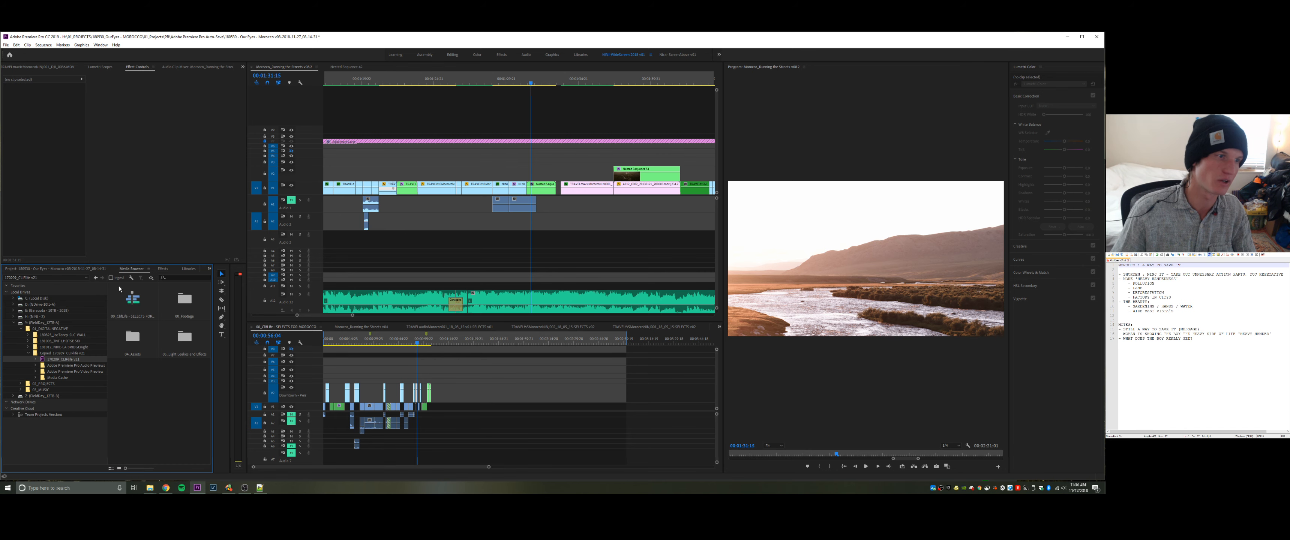
left_click(163, 269)
left_click_drag(528, 179, 532, 184)
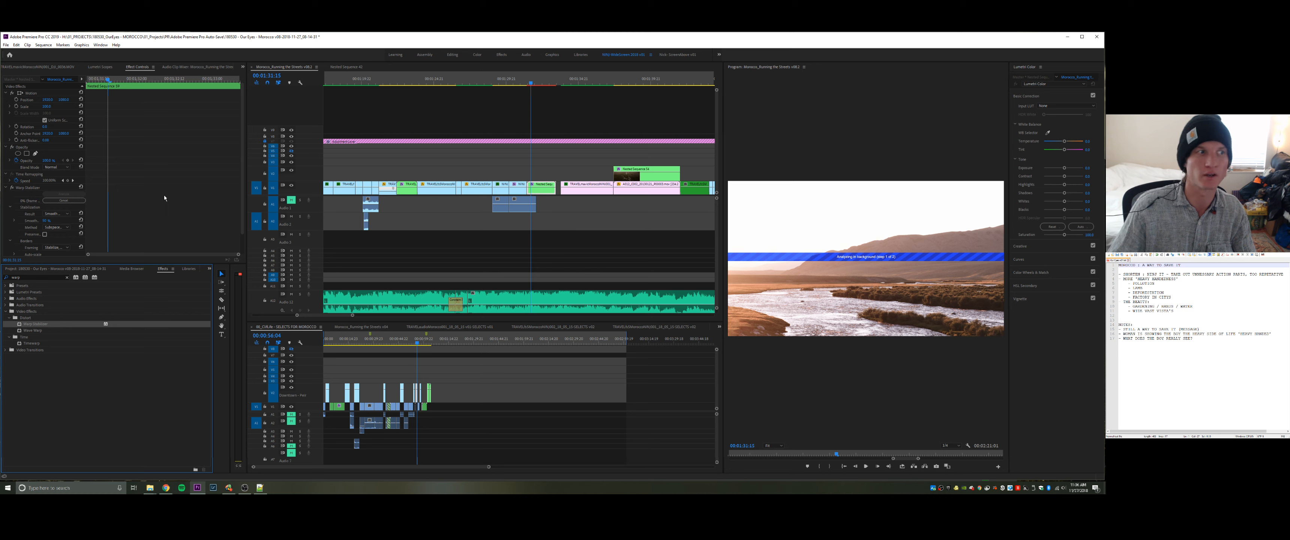
scroll(165, 198, "down", 1)
left_click(50, 198)
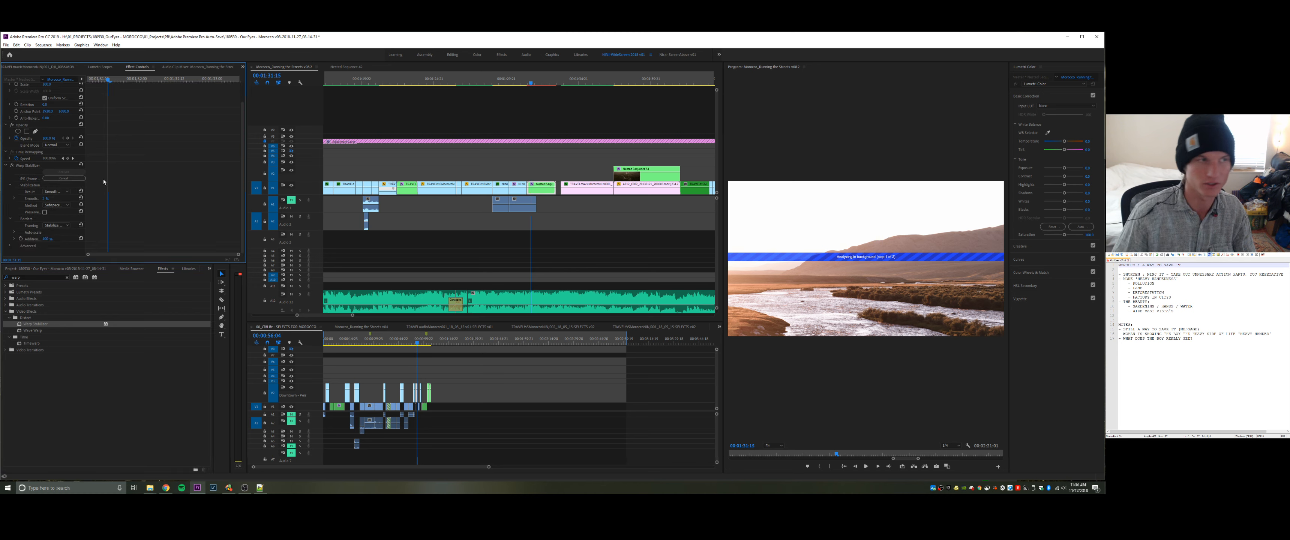
left_click(547, 166)
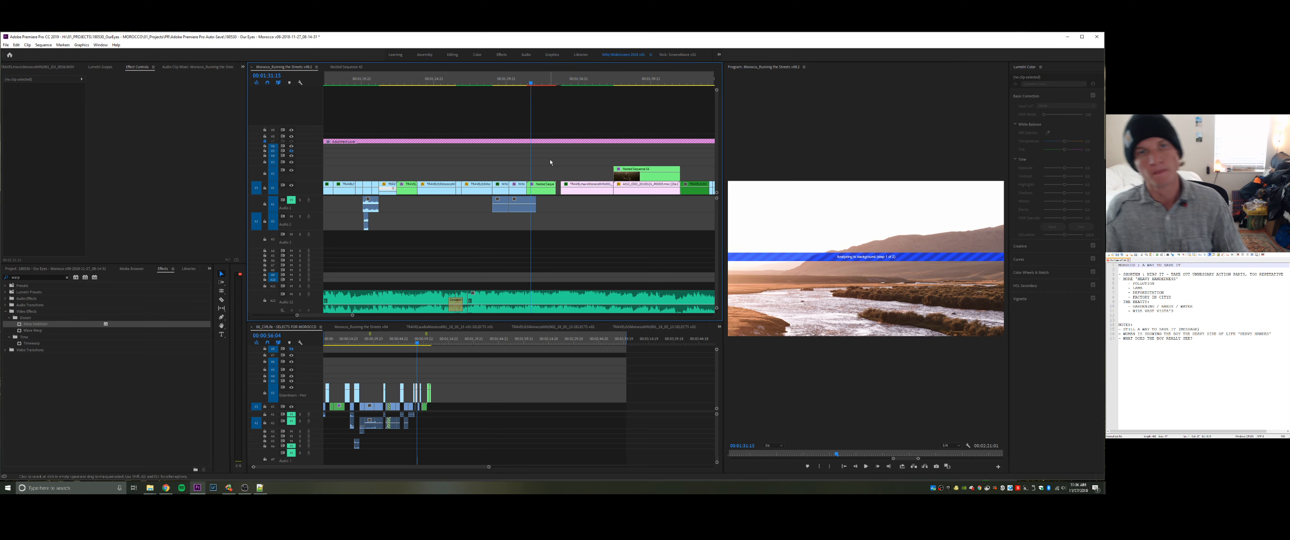
key("space")
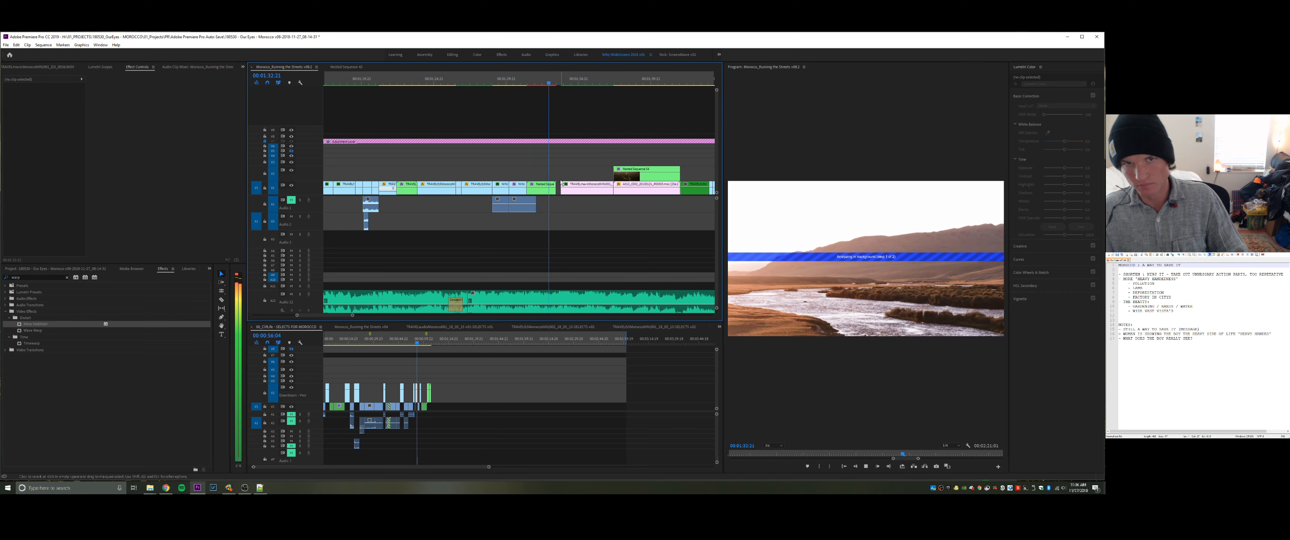
key("space")
- Review the fishing-crate shot at the start of the selects and place it above the base video track after the river landscape
left_click(485, 397)
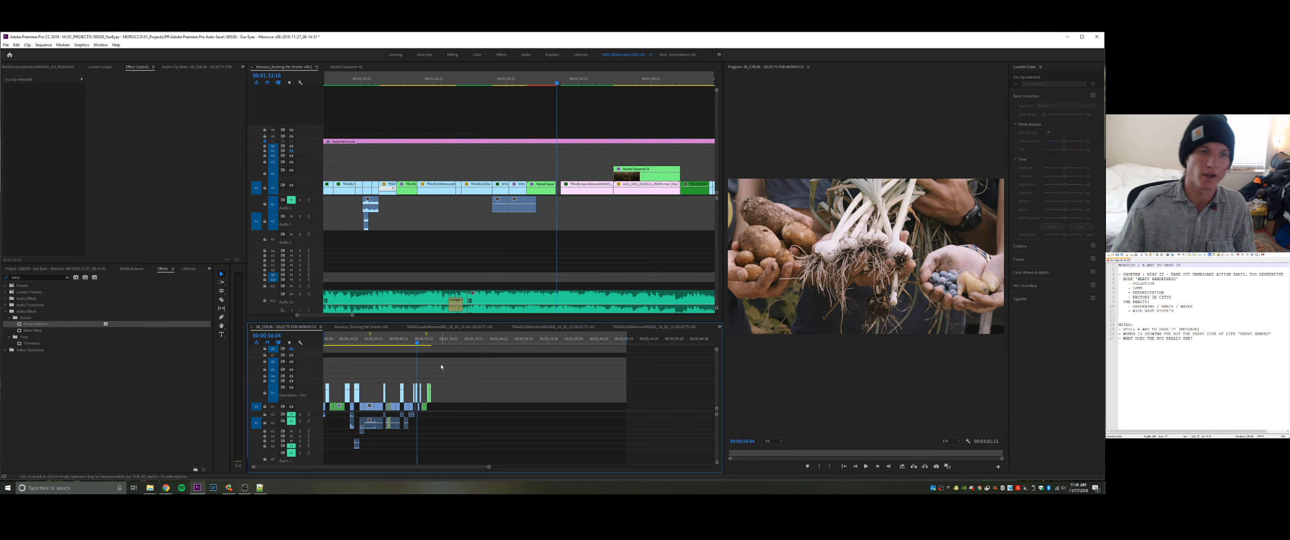
left_click_drag(345, 344, 326, 357)
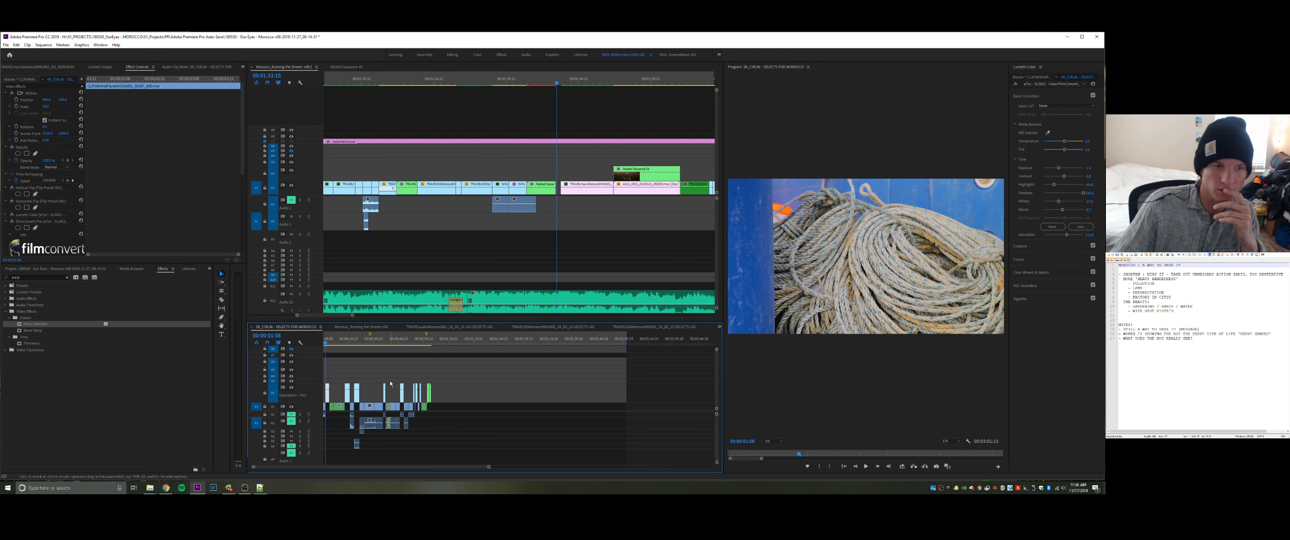
key("space")
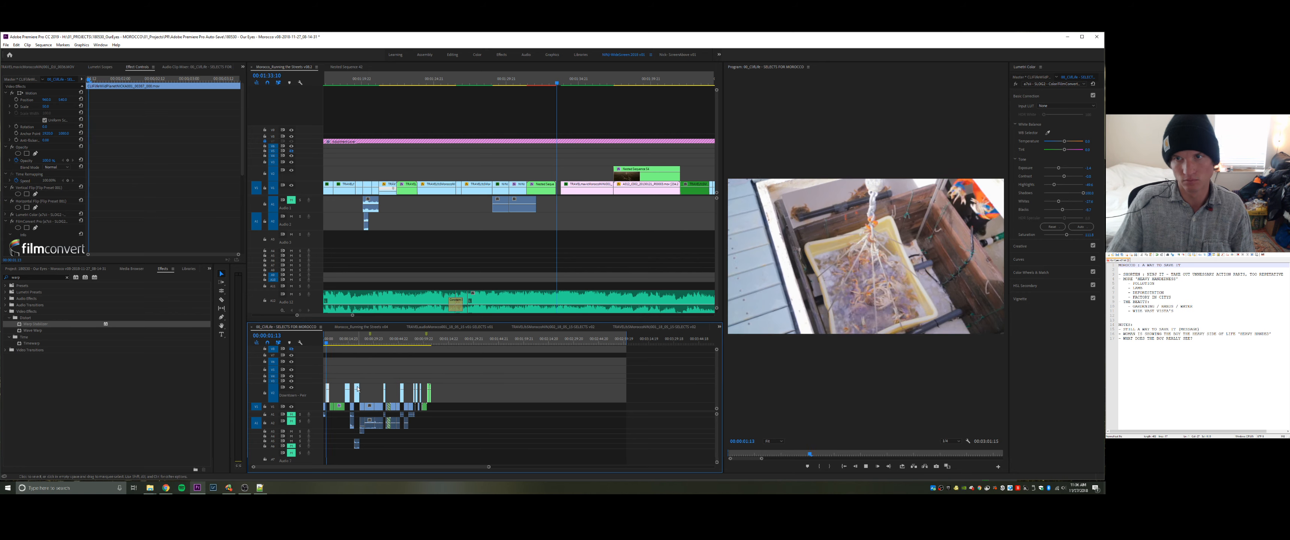
key("space")
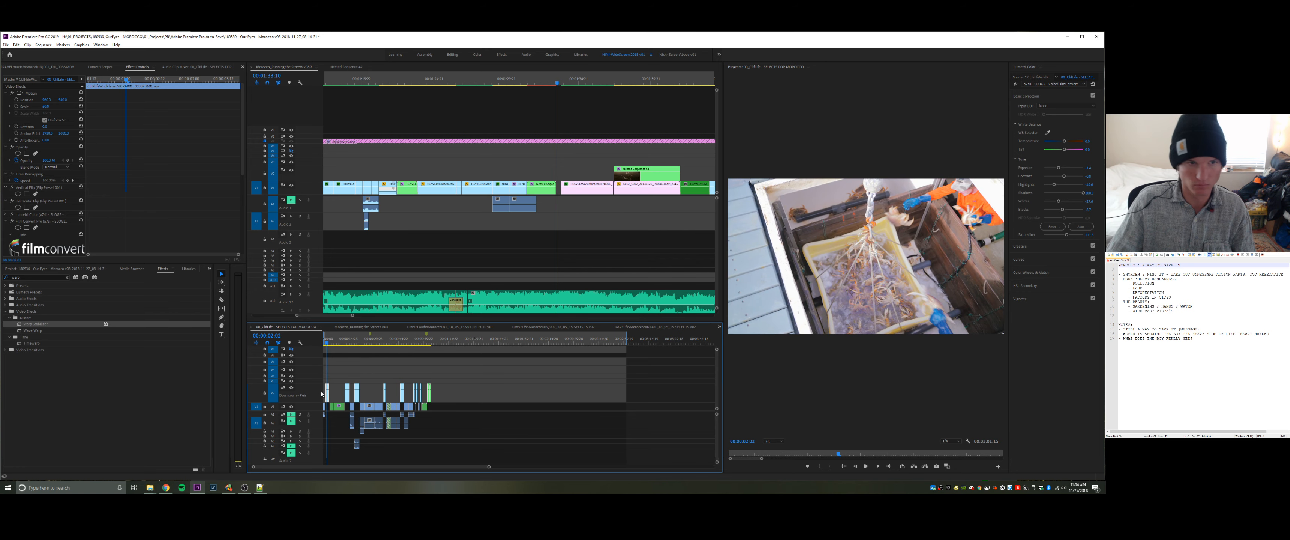
key("space")
key("space")
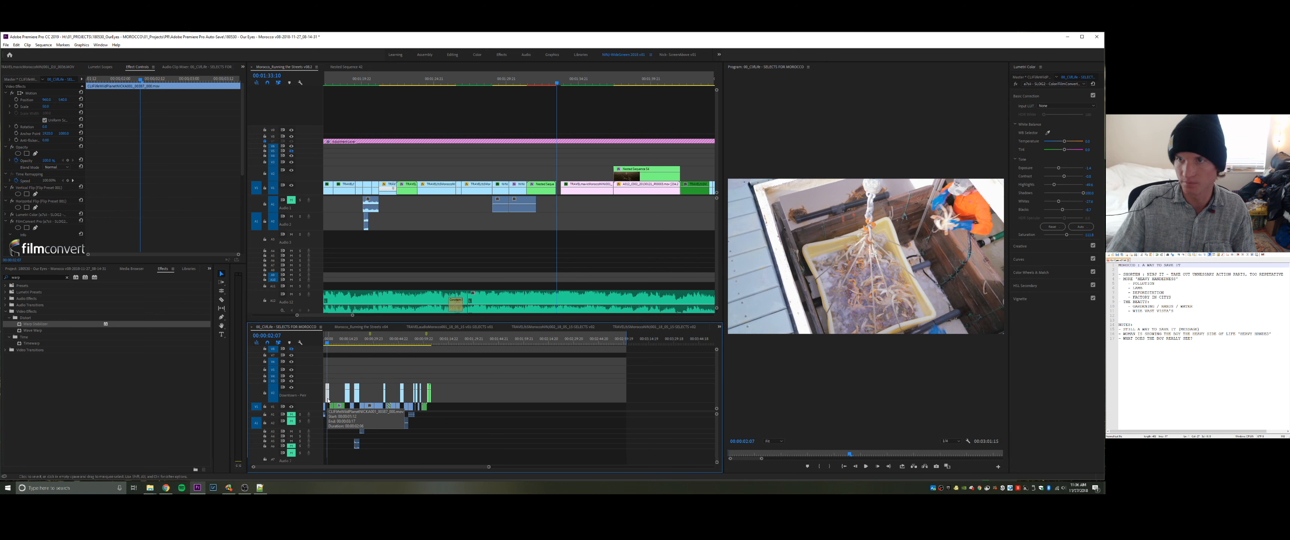
key("space")
key("space")
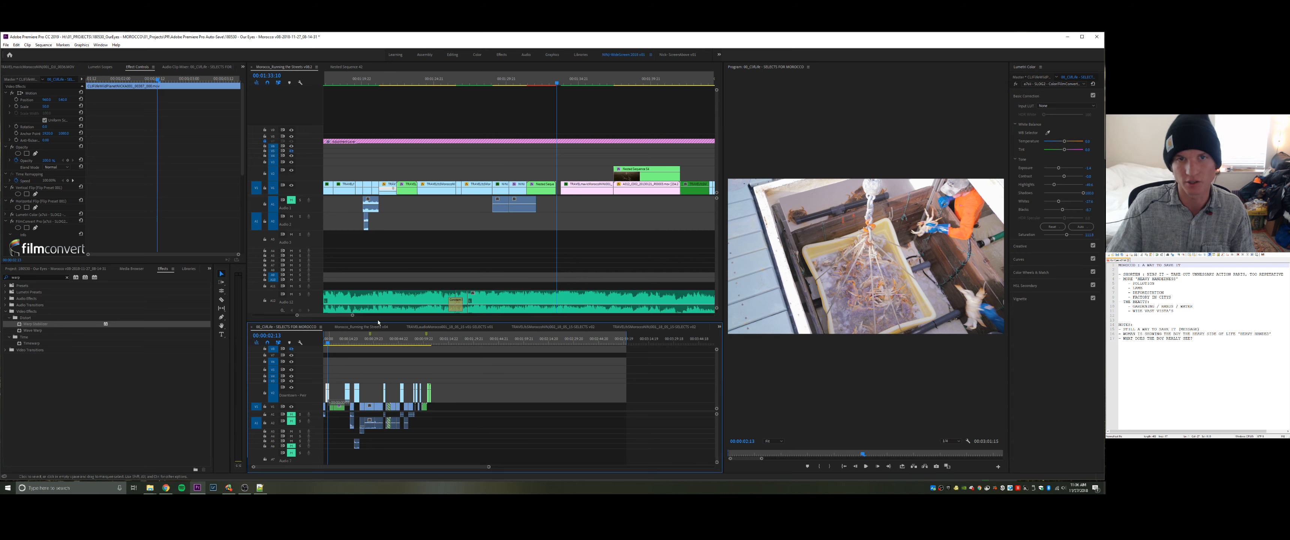
left_click_drag(556, 199, 558, 174)
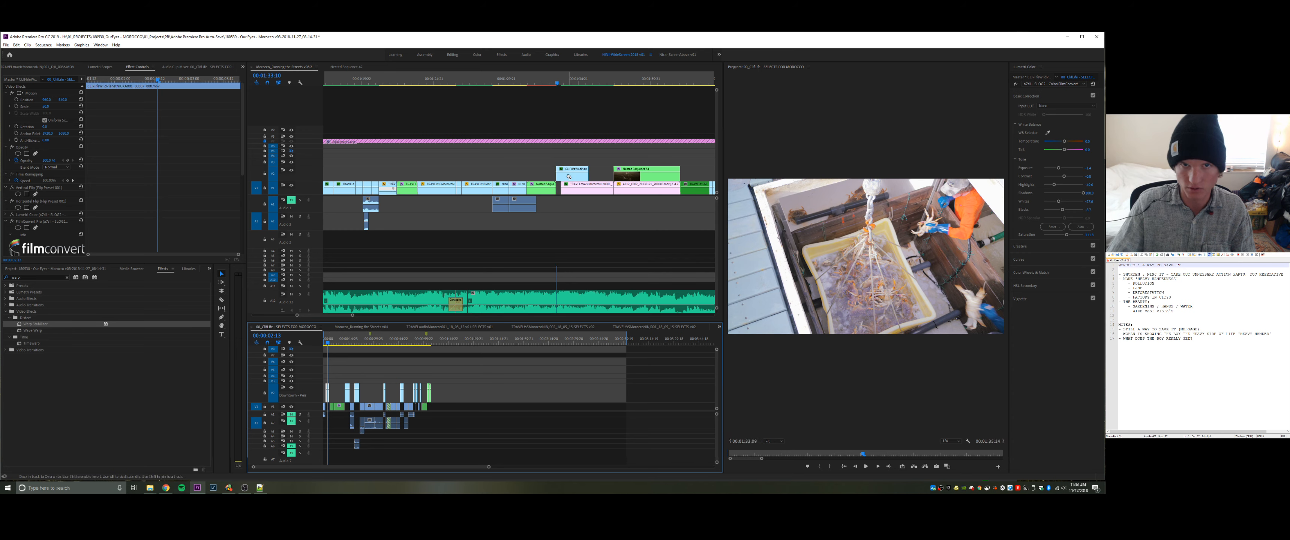
- Play the main sequence from the apple-picking shot and scale the fishing-crate clip up to fill the frame
left_click(517, 81)
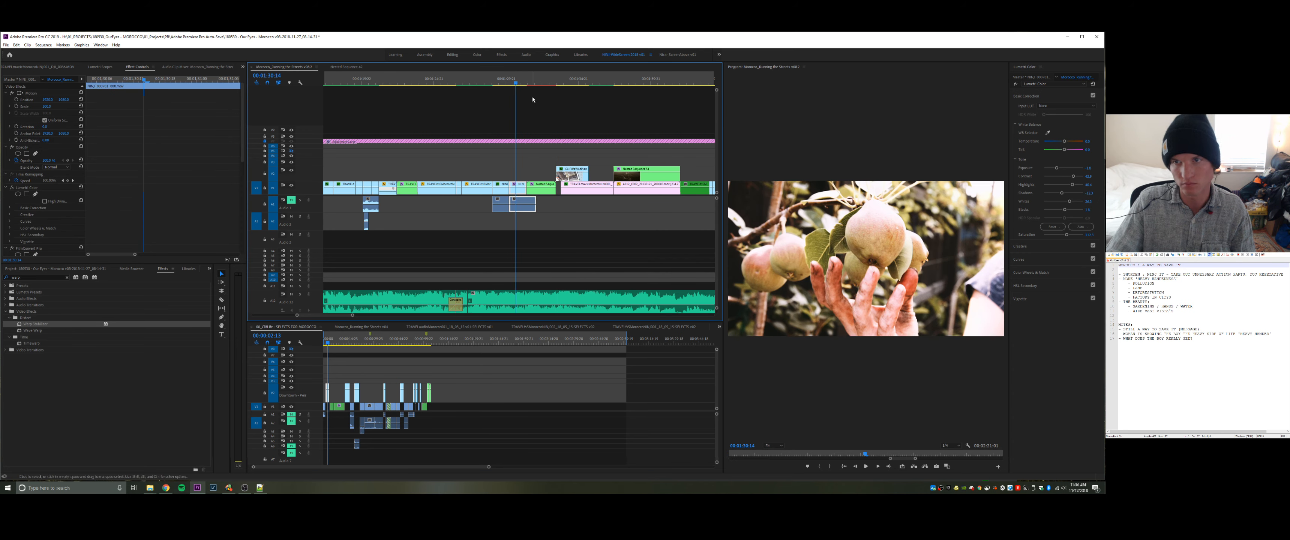
left_click(583, 122)
key("space")
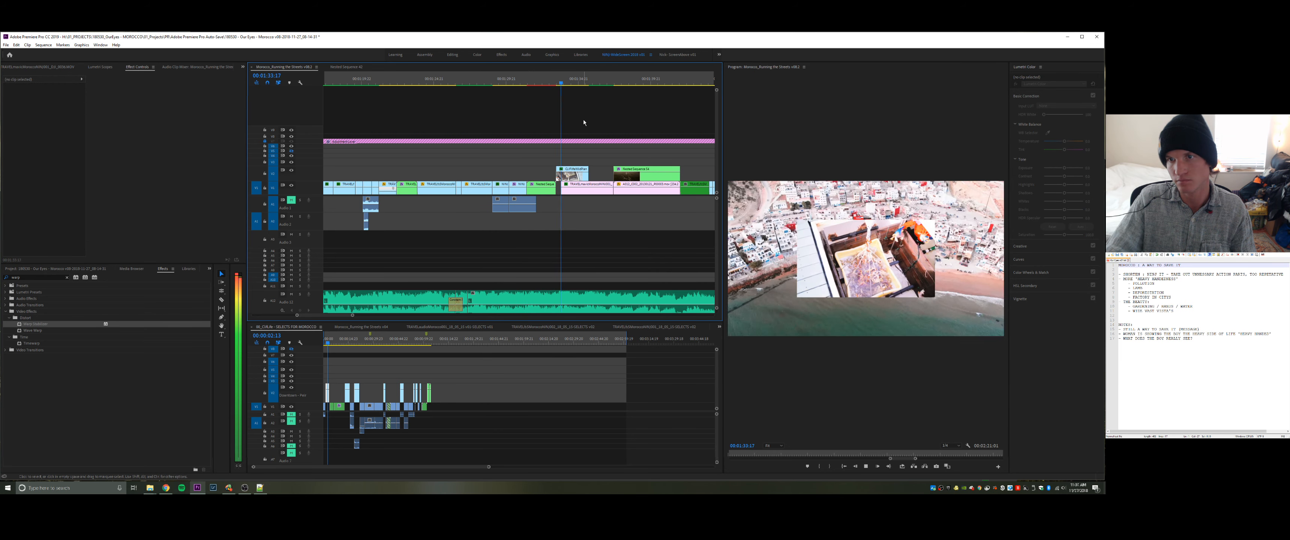
key("space")
left_click(43, 108)
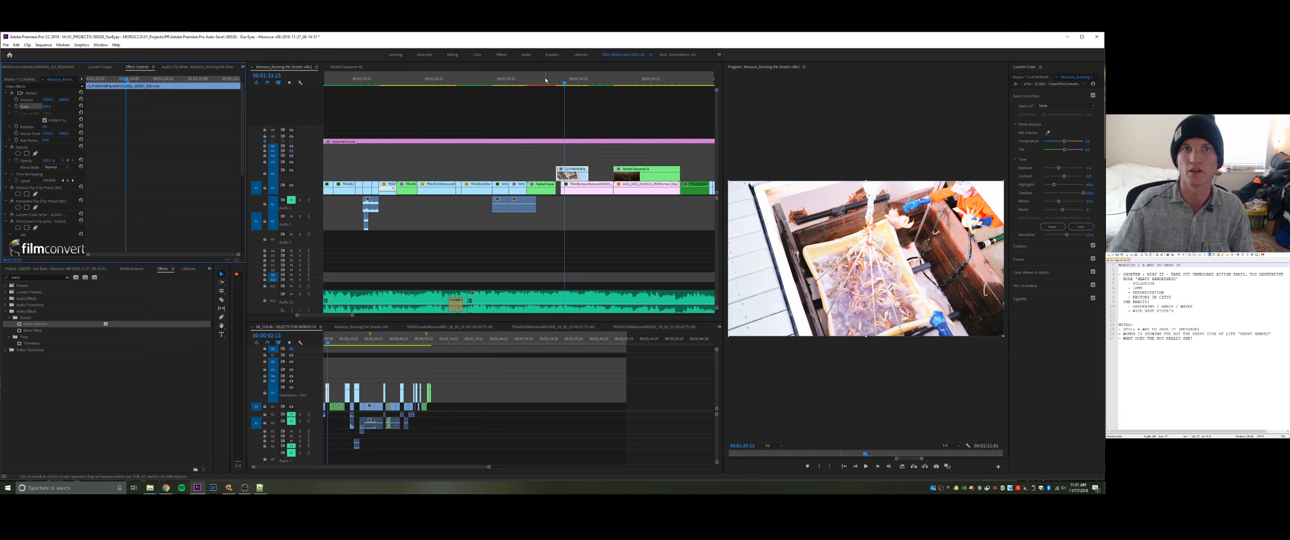
- Replay the edit, cut off the beginning of the fishing-crate clip, and move the clip back against the end of the river landscape
left_click_drag(501, 84, 444, 95)
key("space")
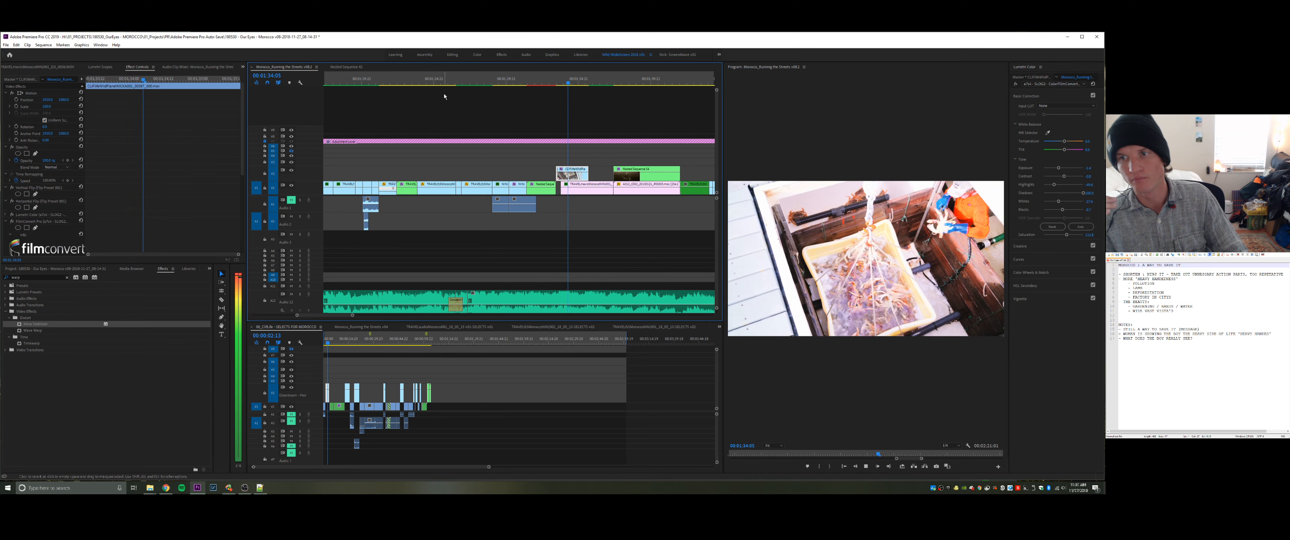
left_click(566, 85)
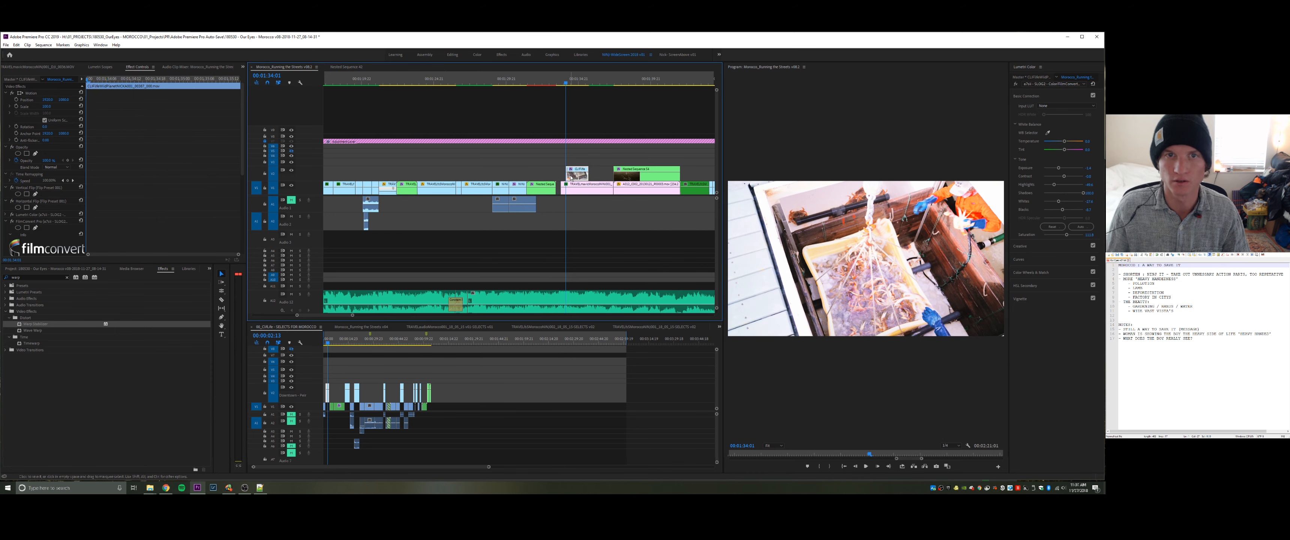
left_click_drag(571, 173, 558, 120)
- Replay the transition from the river landscape into the fishing-crate shot and trim the end of the fishing-crate clip slightly
key("space")
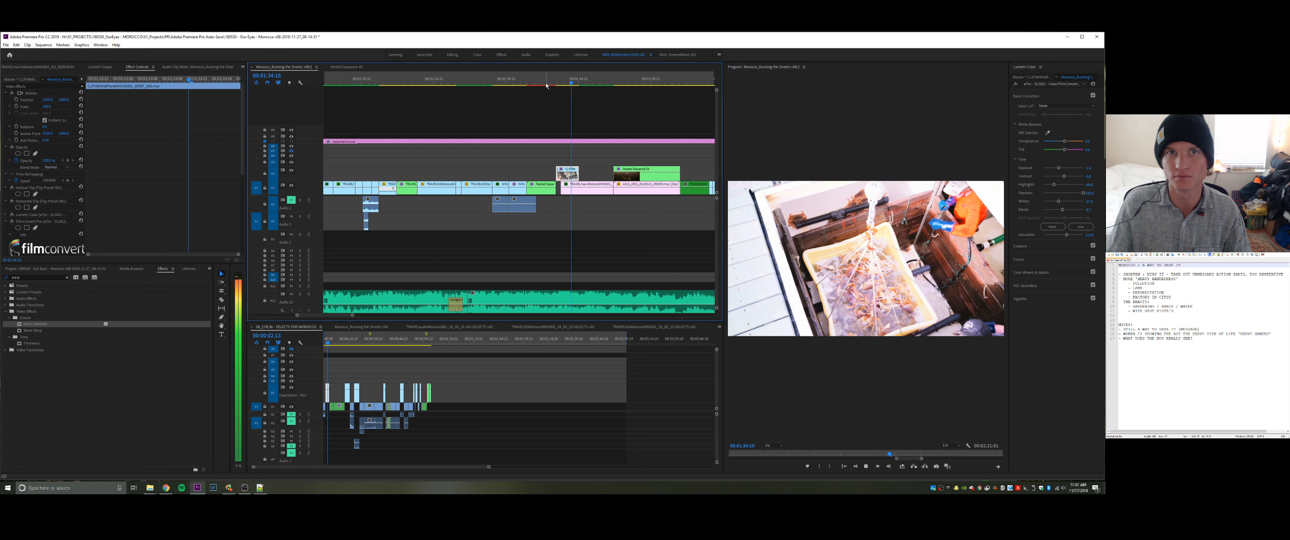
left_click(546, 84)
key("space")
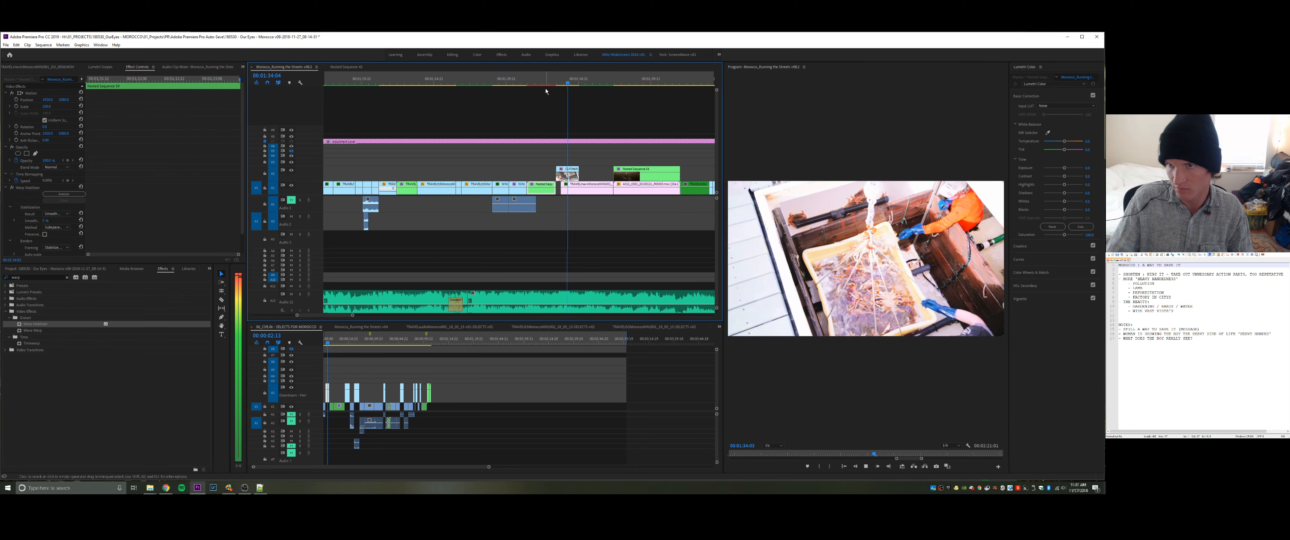
key("space")
left_click_drag(580, 168, 577, 167)
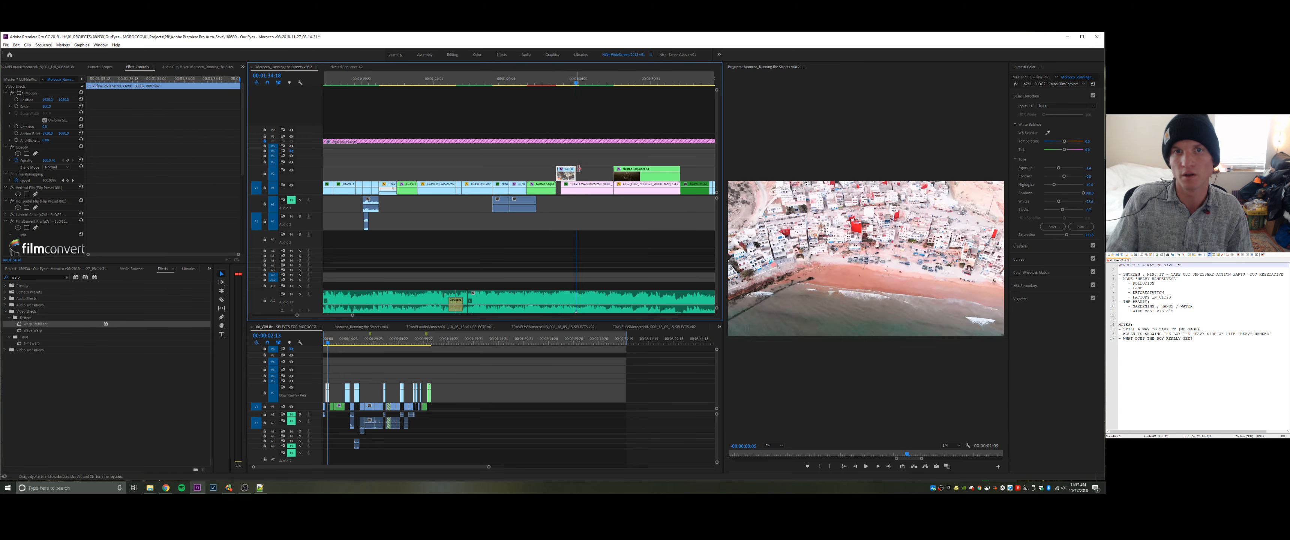
- Step through the selects between the harbour terrace and greenhouse watering shots to look for the next clip
left_click(385, 372)
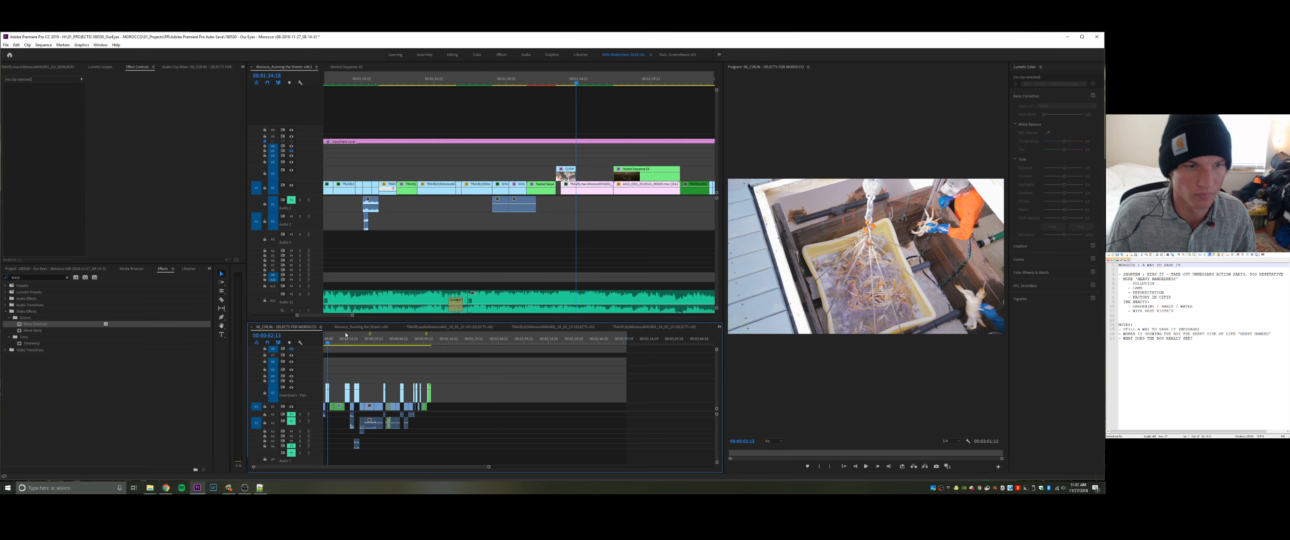
left_click(346, 343)
key("Up")
key("Up")
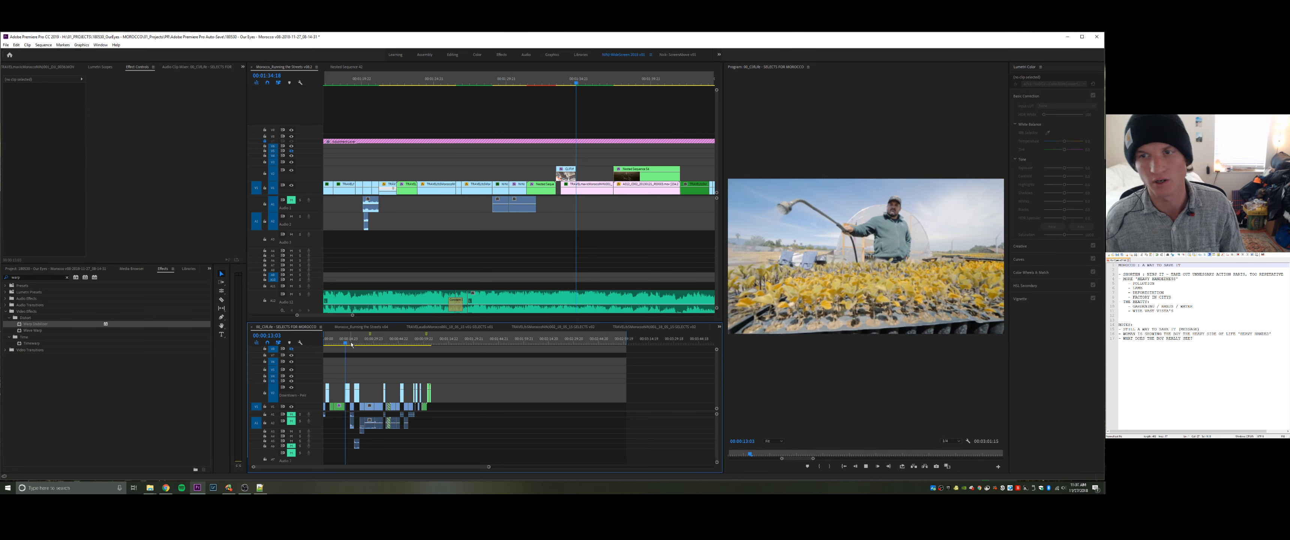
key("Down")
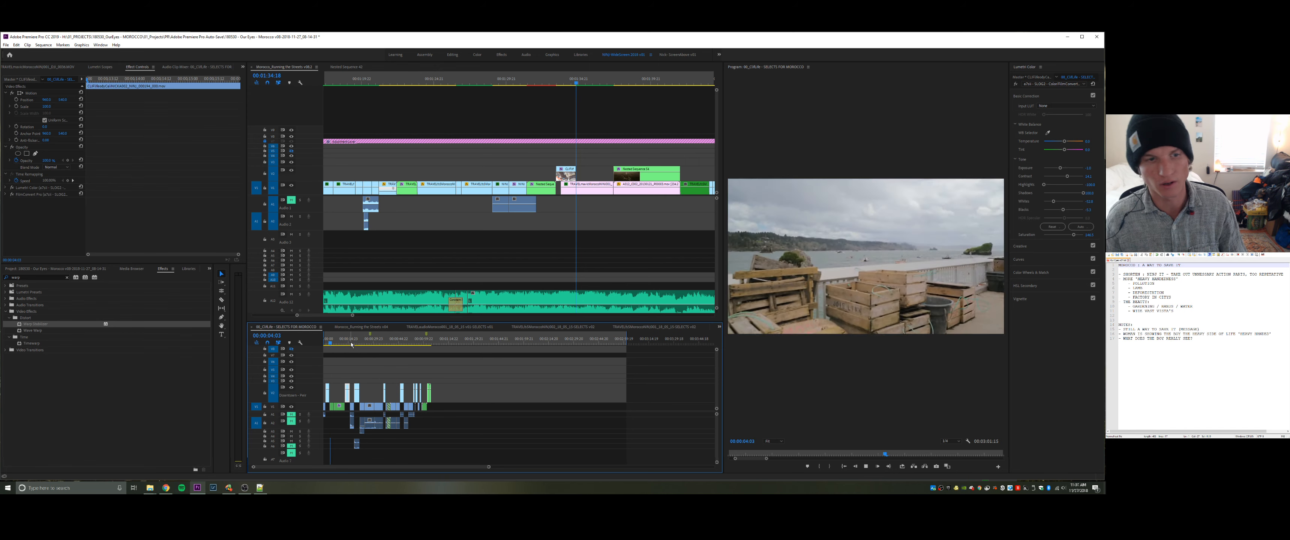
key("Down")
key("space")
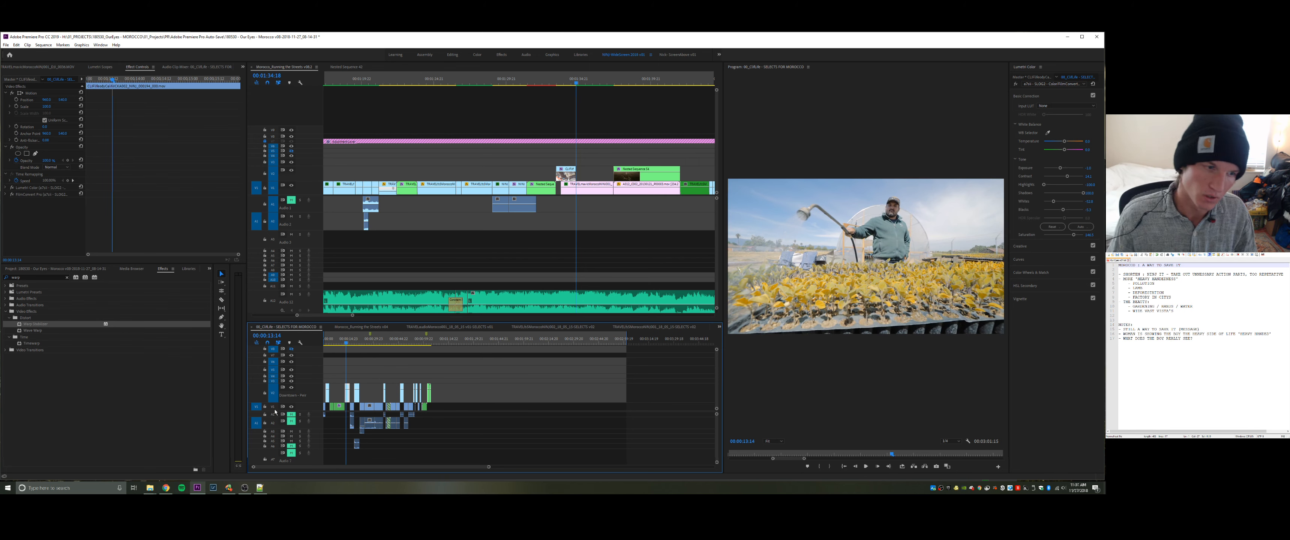
key("Up")
key("Up")
key("Up")
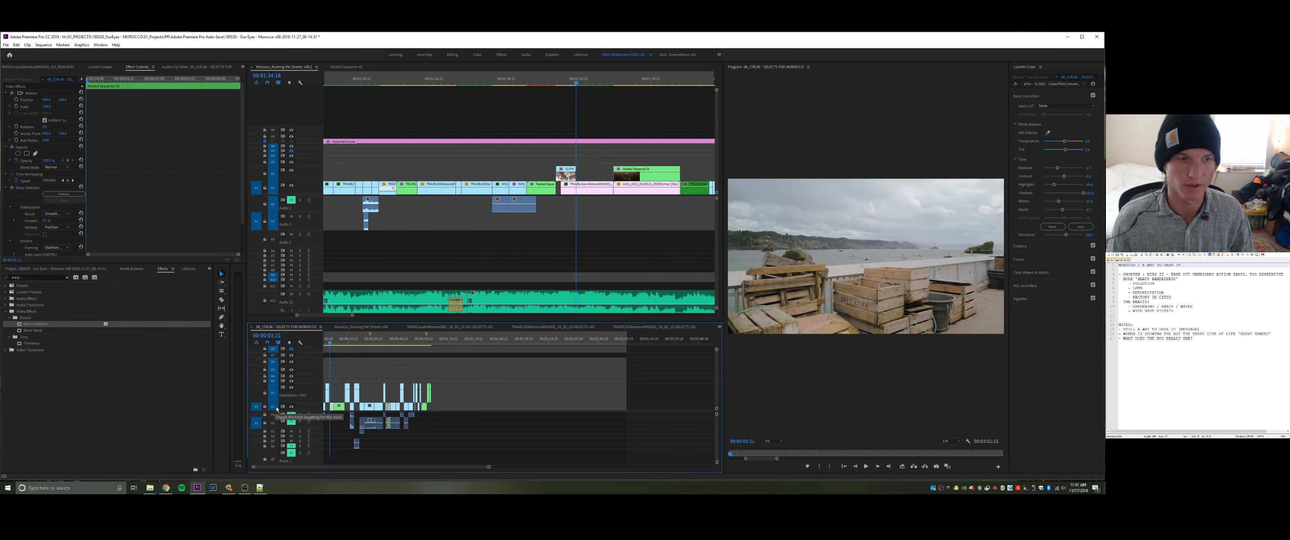
key("Down")
key("space")
key("space")
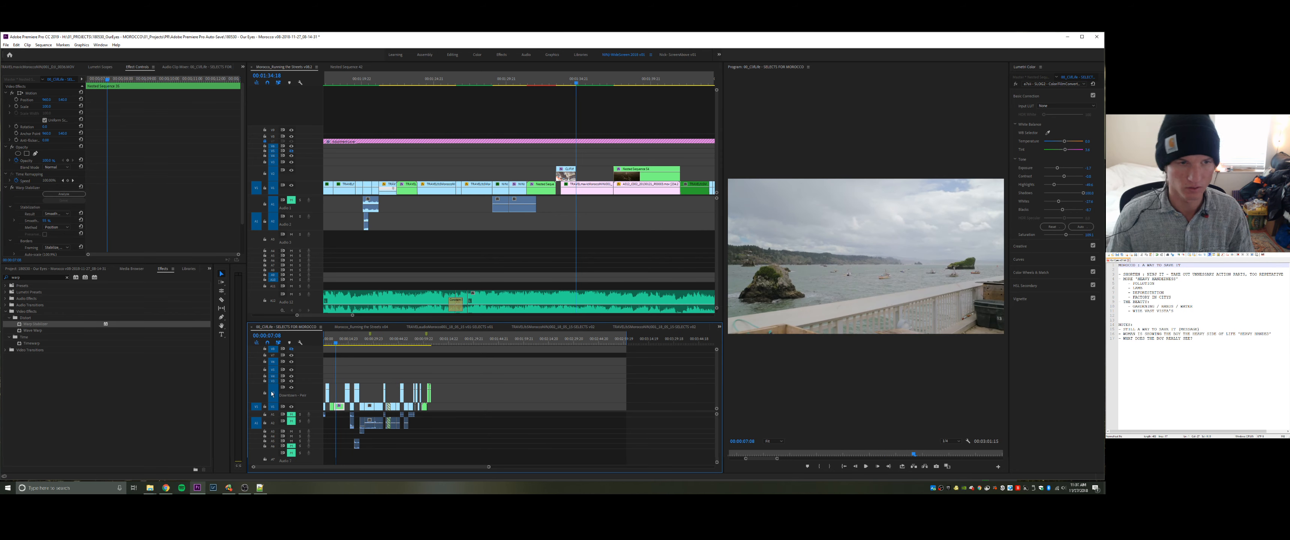
- Open the nested harbour terrace sequence and play it from the beginning
double_click(341, 407)
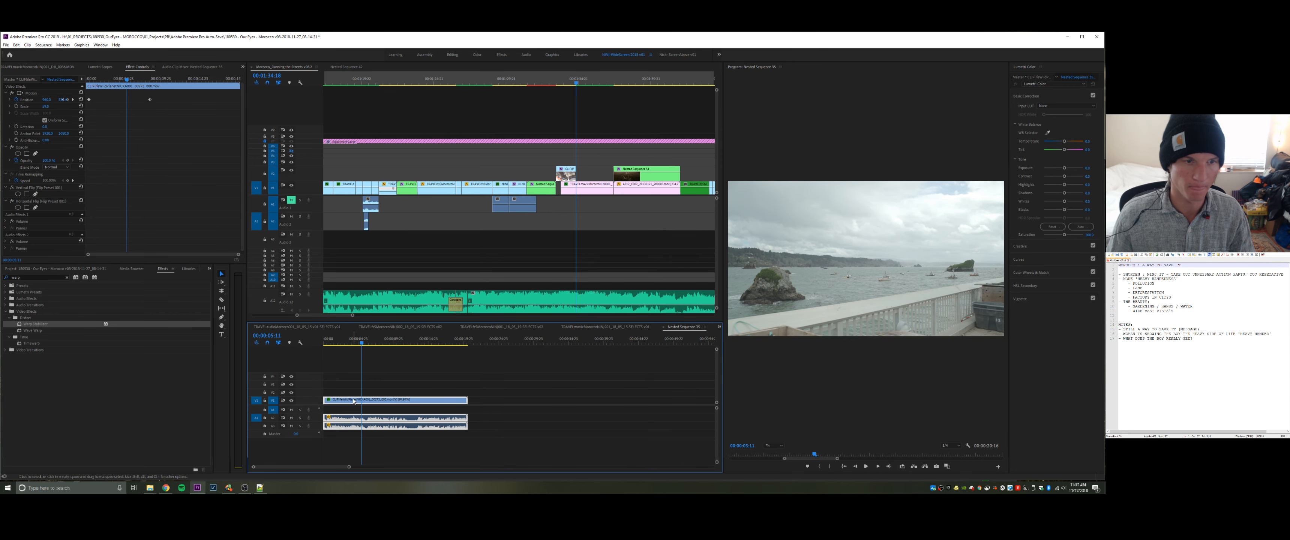
left_click_drag(365, 344, 310, 347)
key("space")
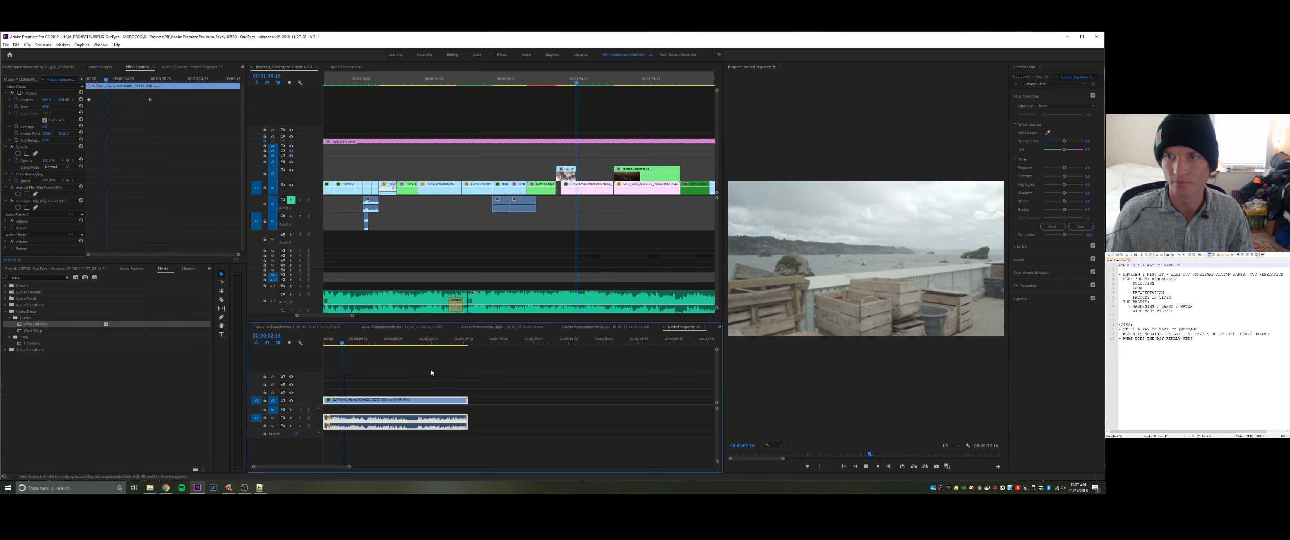
key("space")
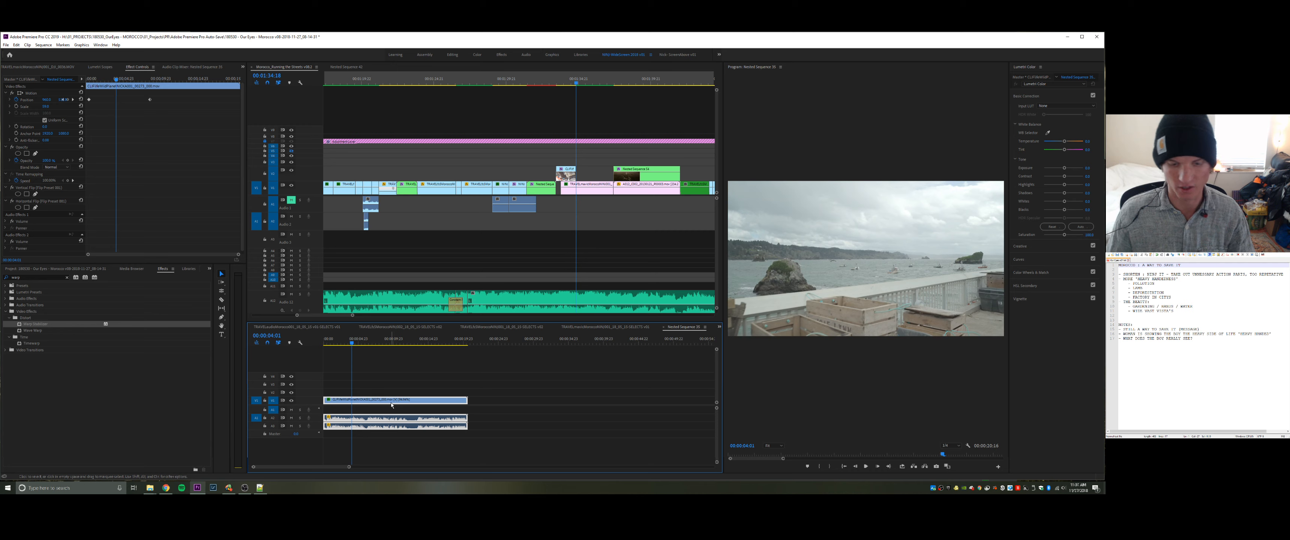
- Split the harbour terrace clip at the playhead, place its opening piece above the fishing shots in the main edit, and speed it up
key("ctrl+k")
left_click_drag(338, 401, 605, 164)
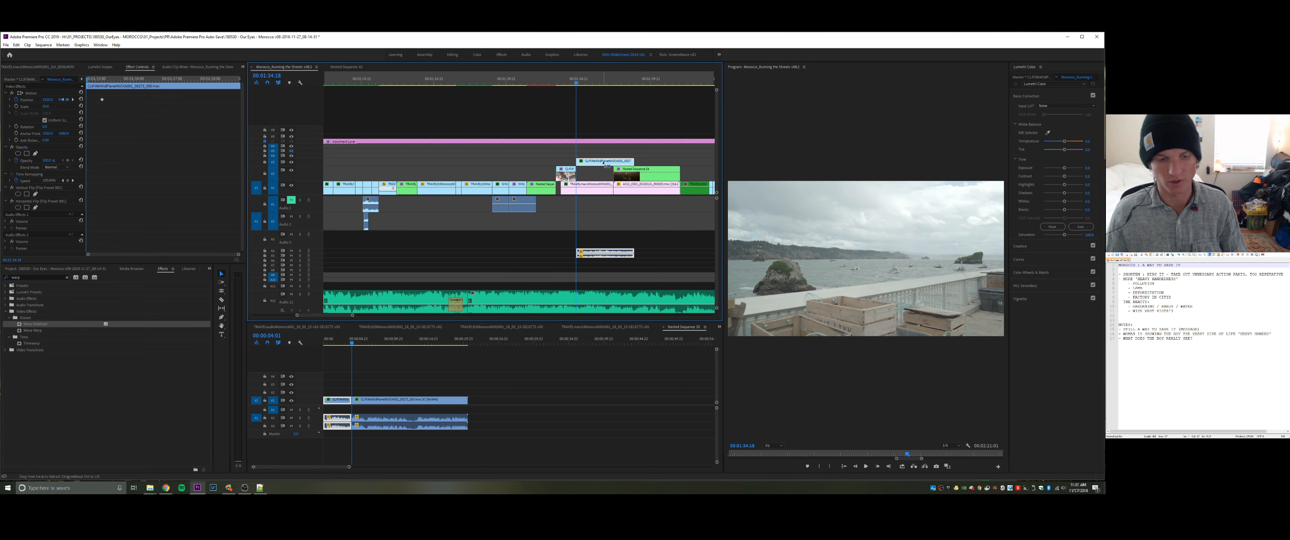
key("ctrl+r")
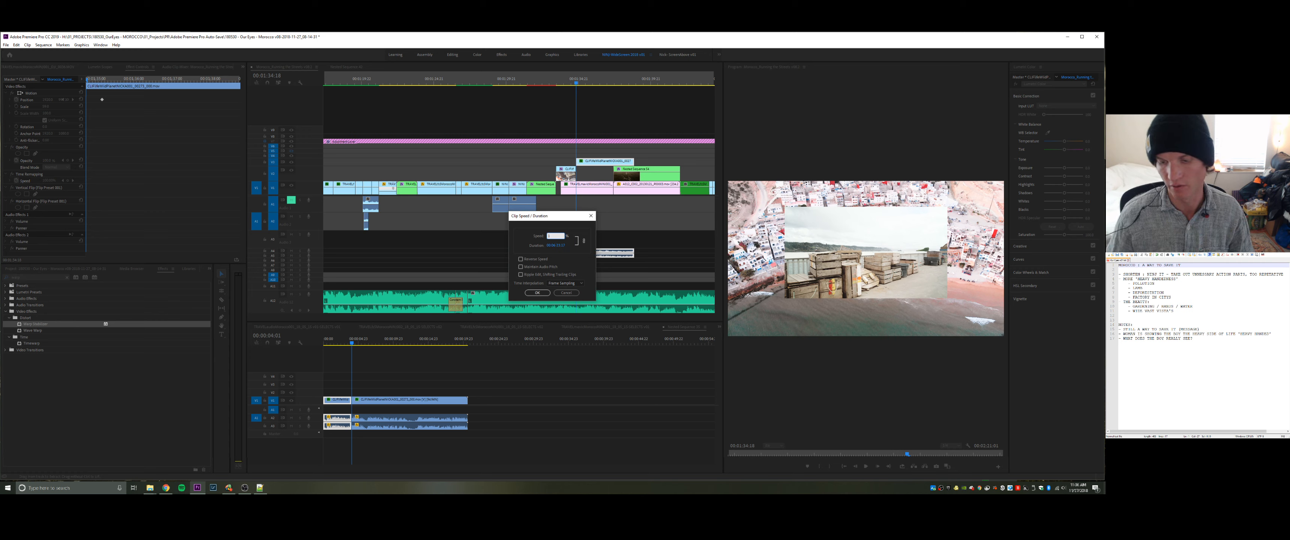
key("Return")
- Nest the harbour terrace clip under the default name, apply Warp Stabilizer to the nest, and lower its smoothness
right_click(603, 163)
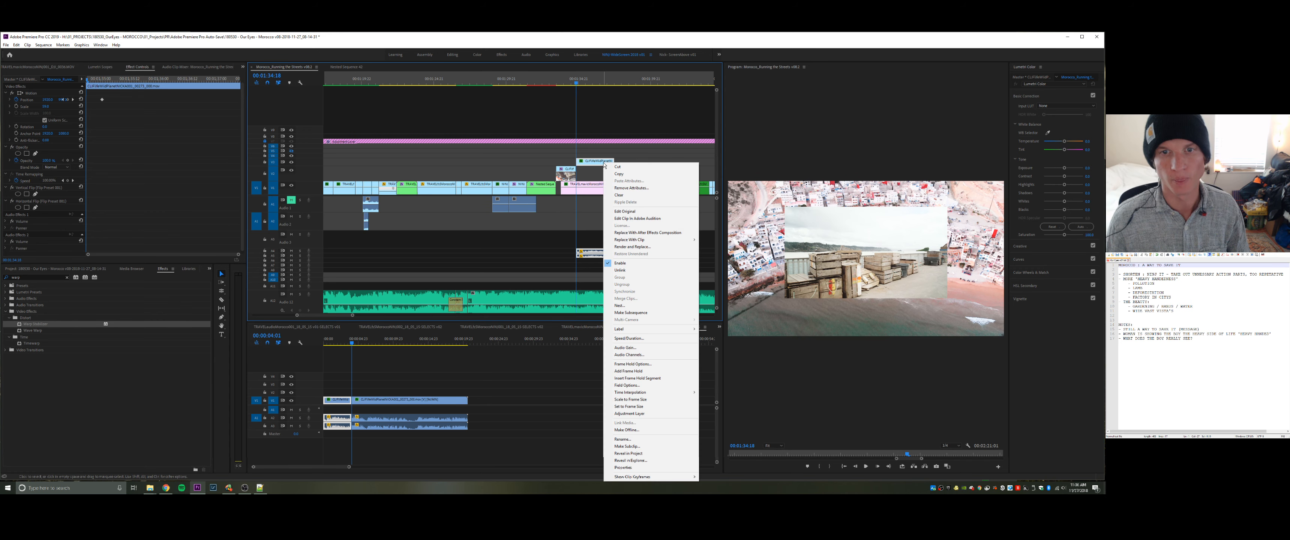
left_click(619, 305)
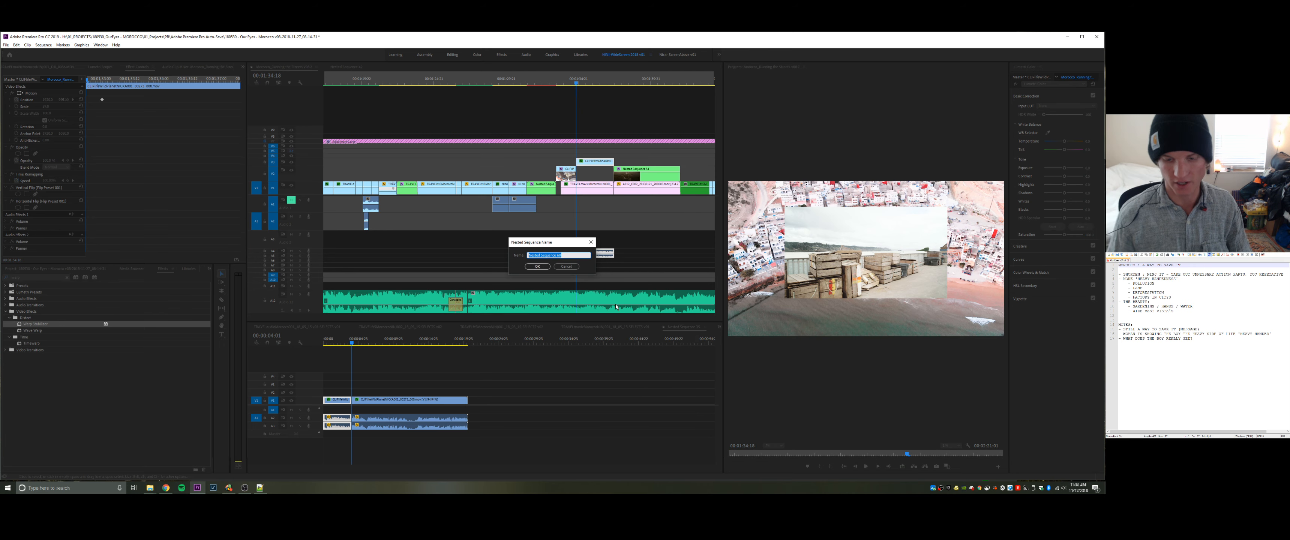
key("Return")
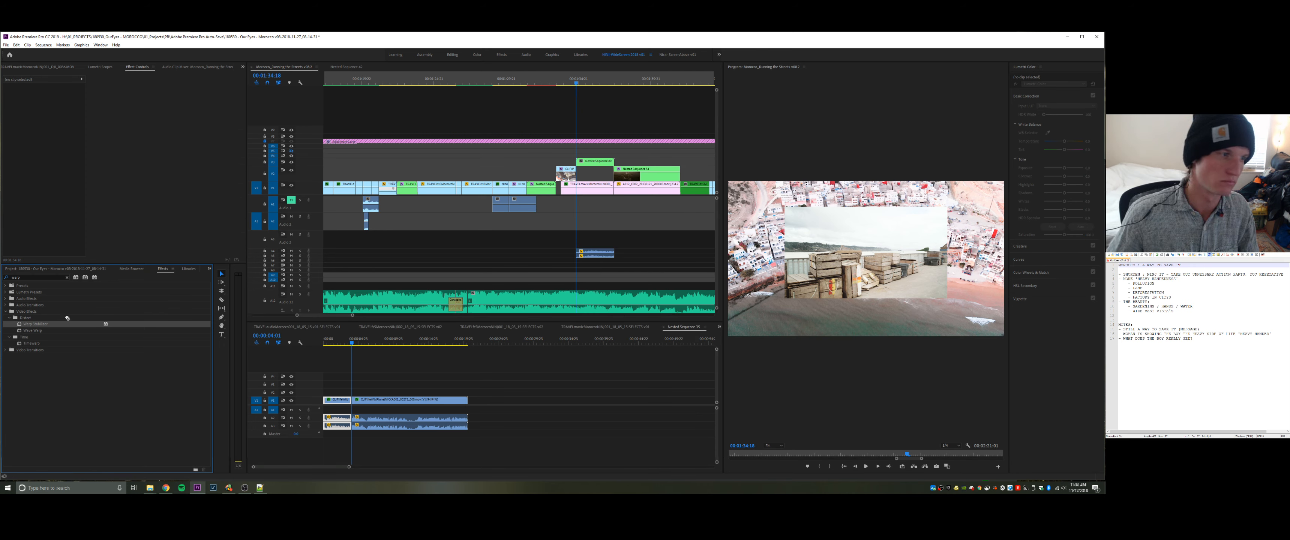
left_click_drag(596, 170, 596, 161)
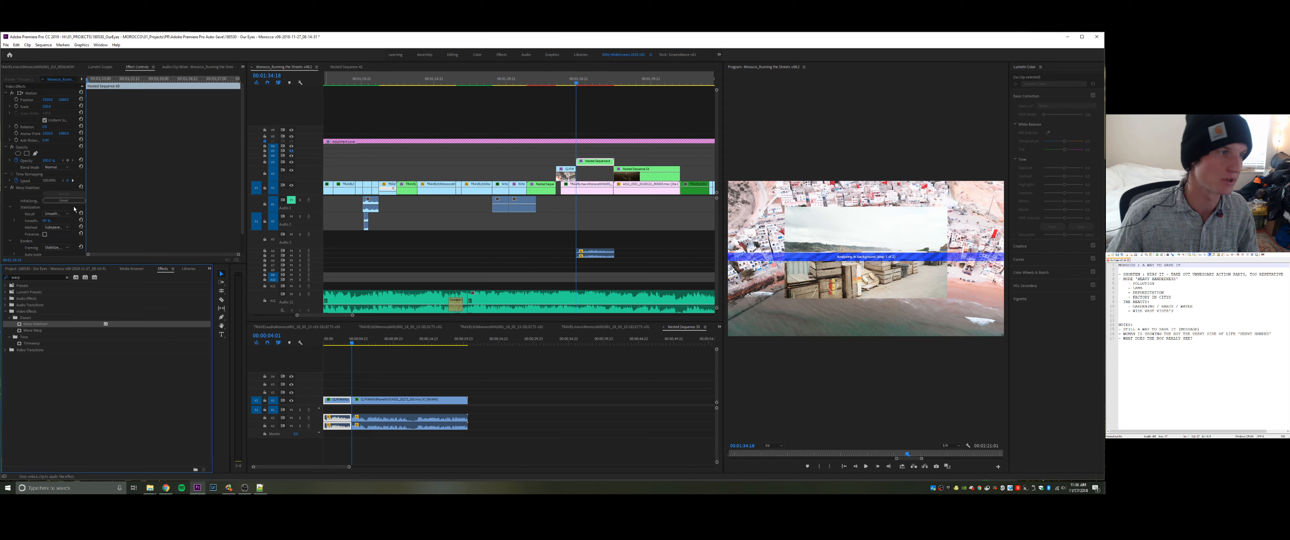
left_click(44, 222)
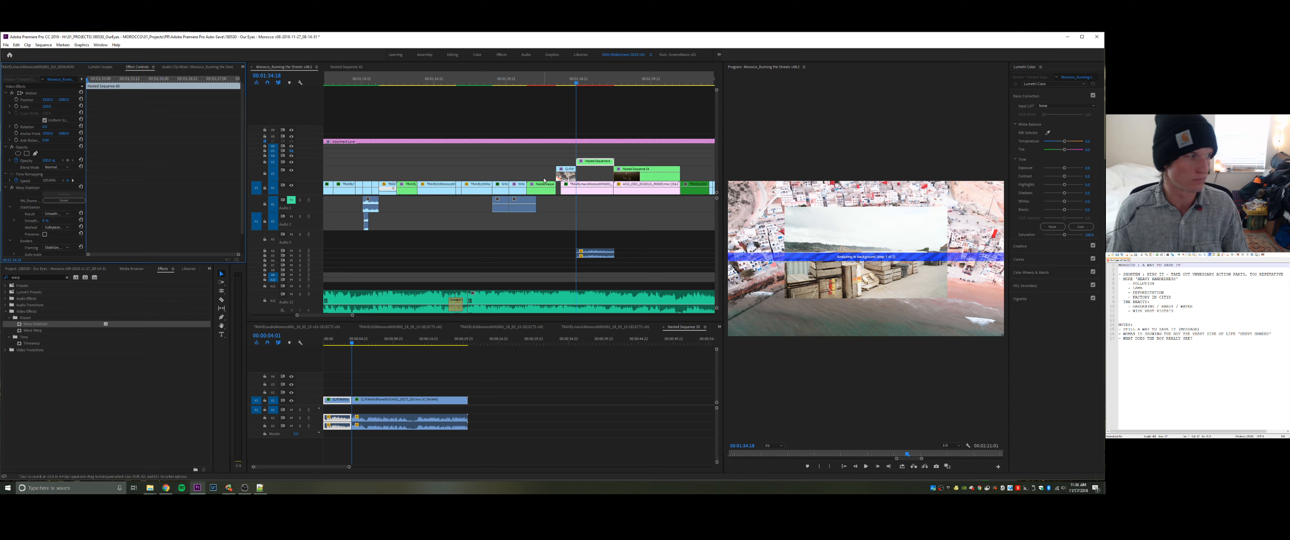
- Replay the main edit from the fishing-crate shot into the nested harbour terrace clip
left_click(574, 130)
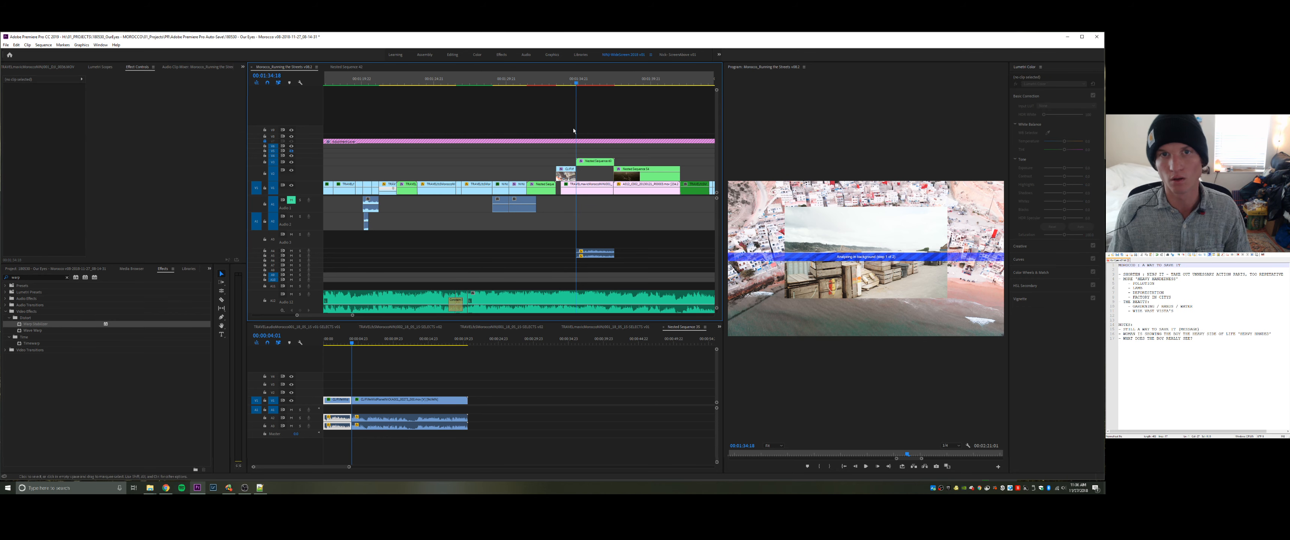
left_click(564, 84)
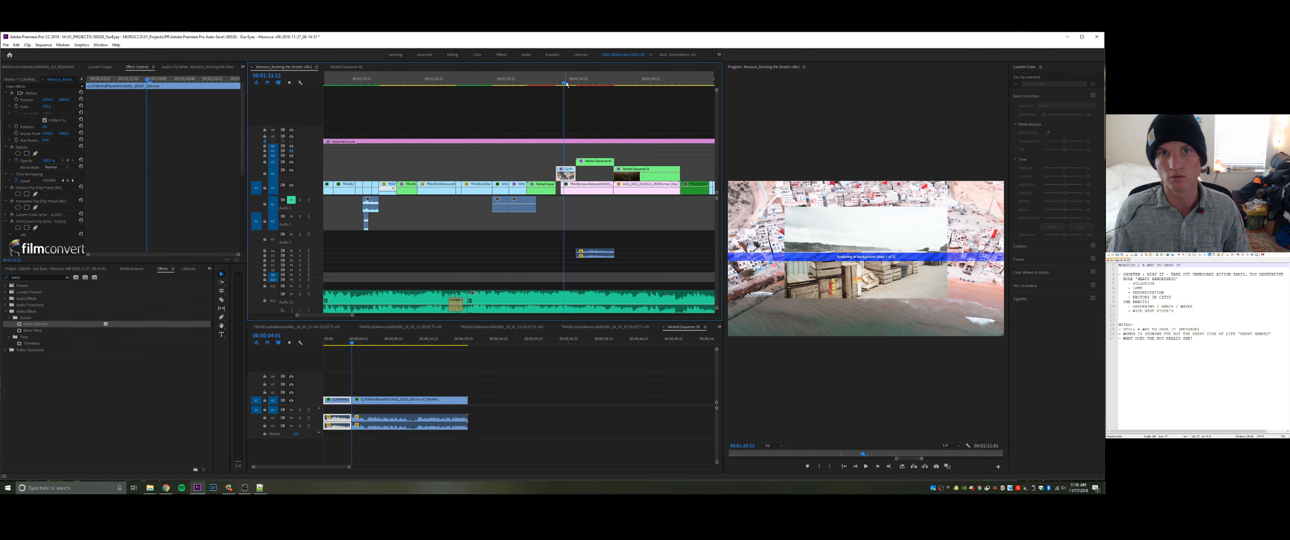
left_click(588, 79)
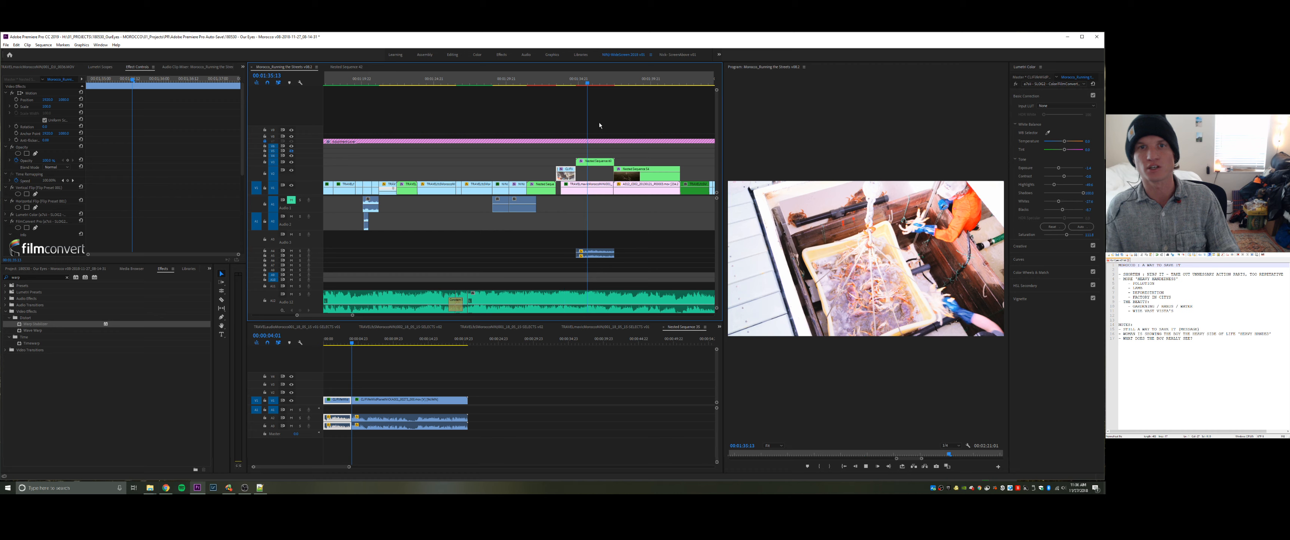
- Scale up the clip inside the harbour terrace nest to fill the frame width, and return to the main sequence
left_click(601, 166)
double_click(601, 163)
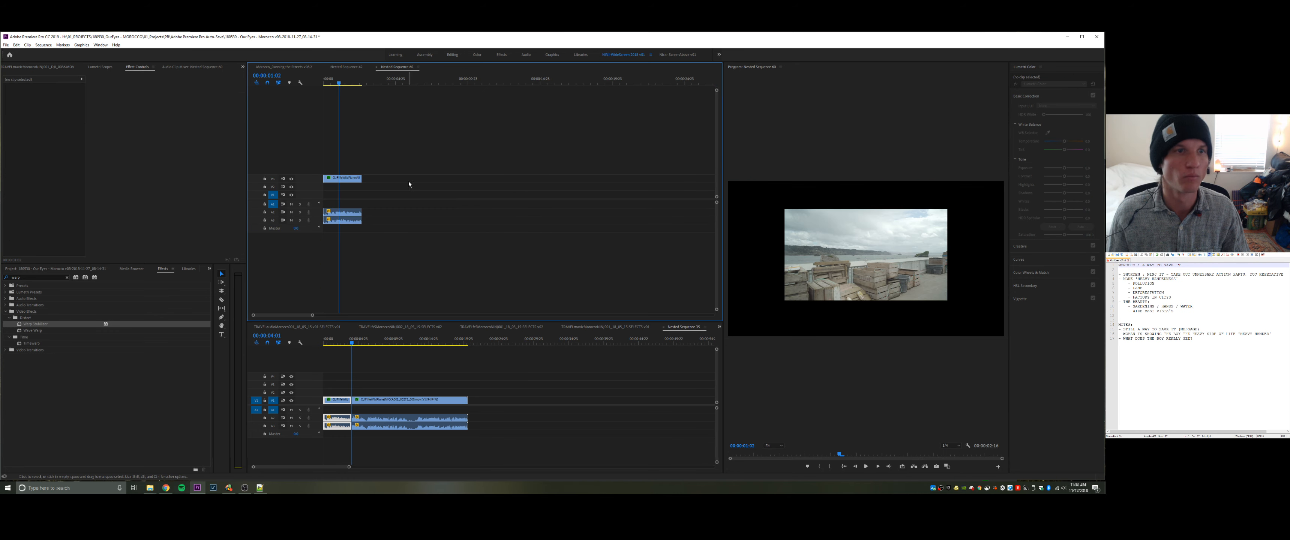
left_click(350, 179)
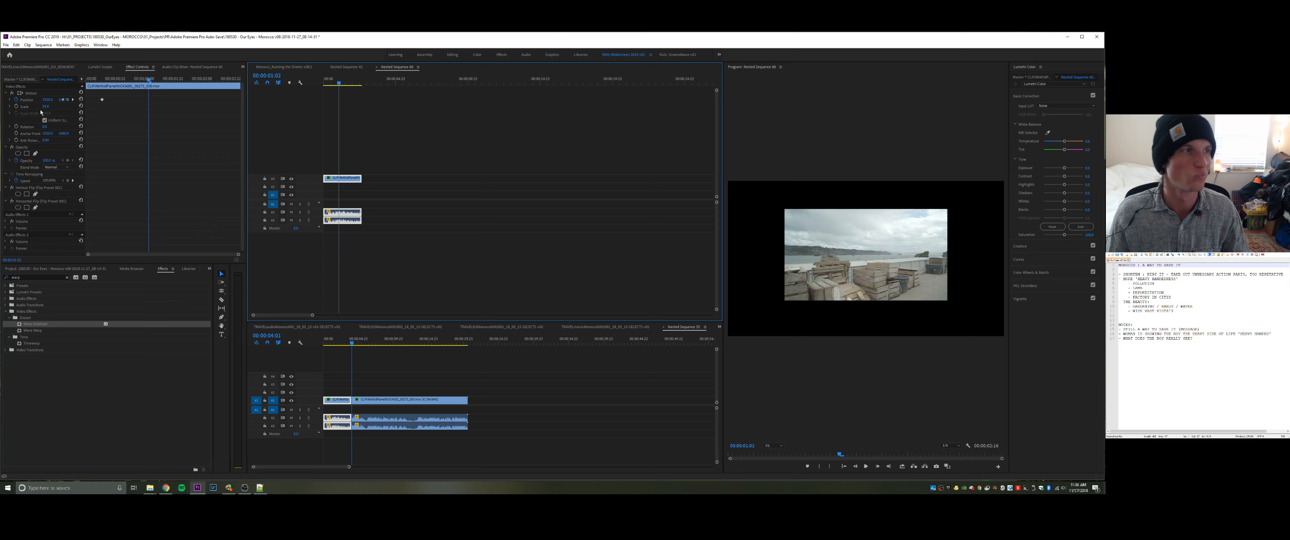
left_click(51, 105)
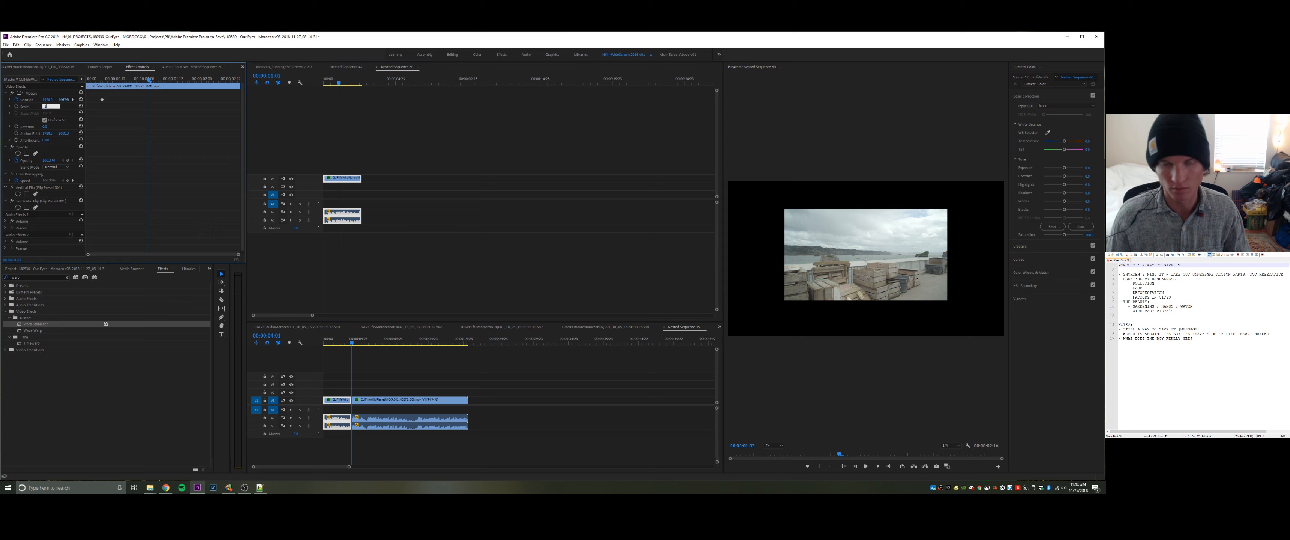
key("Return")
left_click(378, 130)
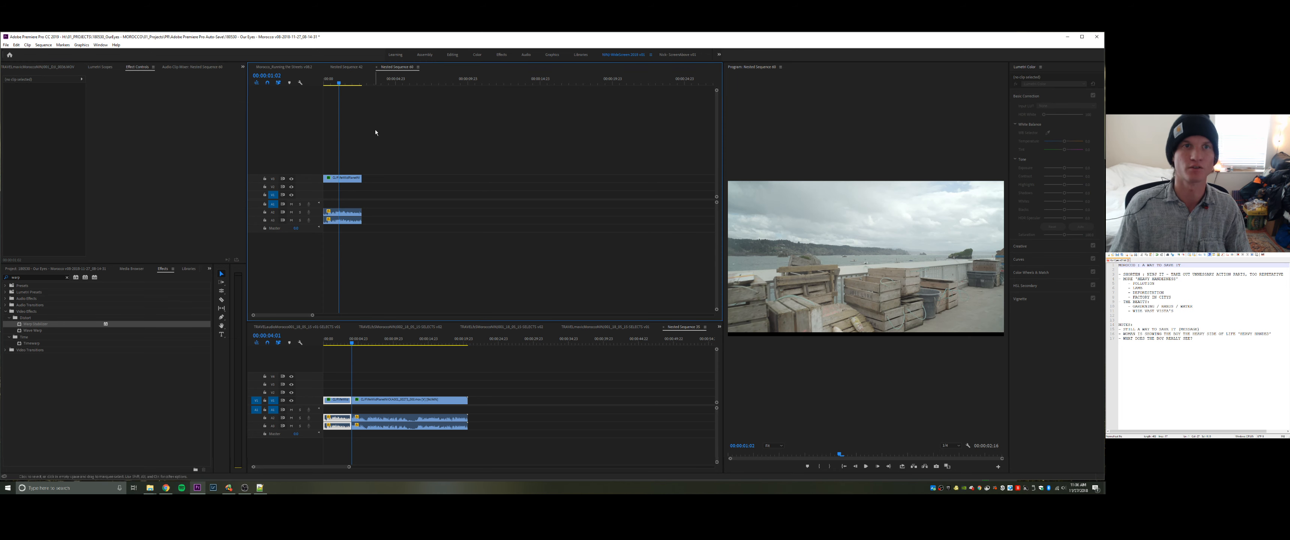
left_click(377, 67)
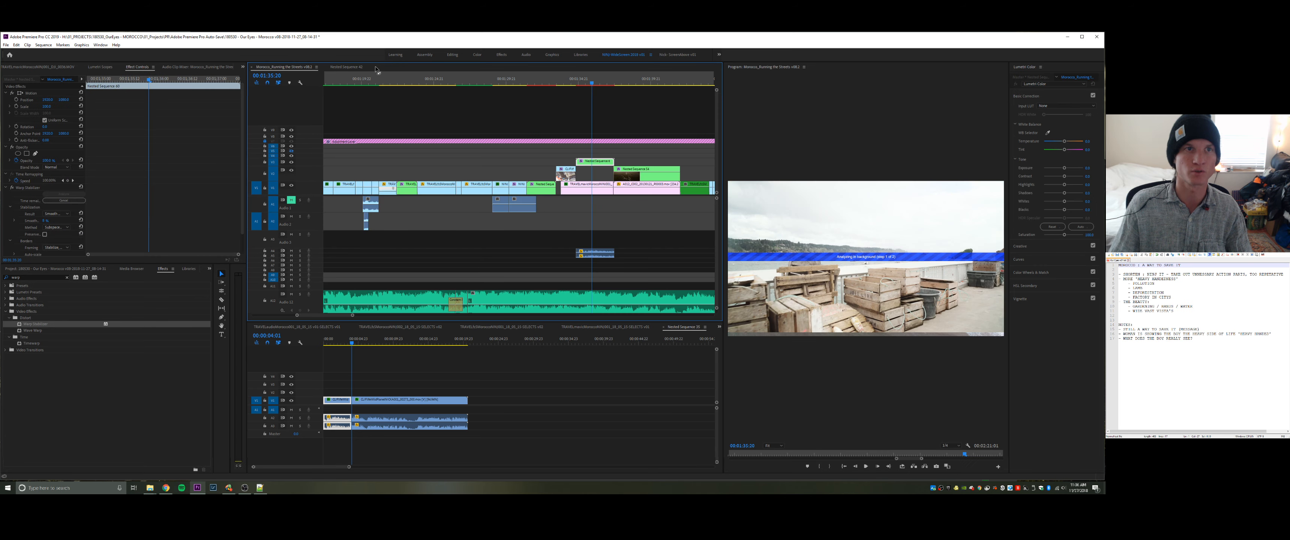
- Play the main edit across the cut into the enlarged harbour terrace shot
left_click(591, 132)
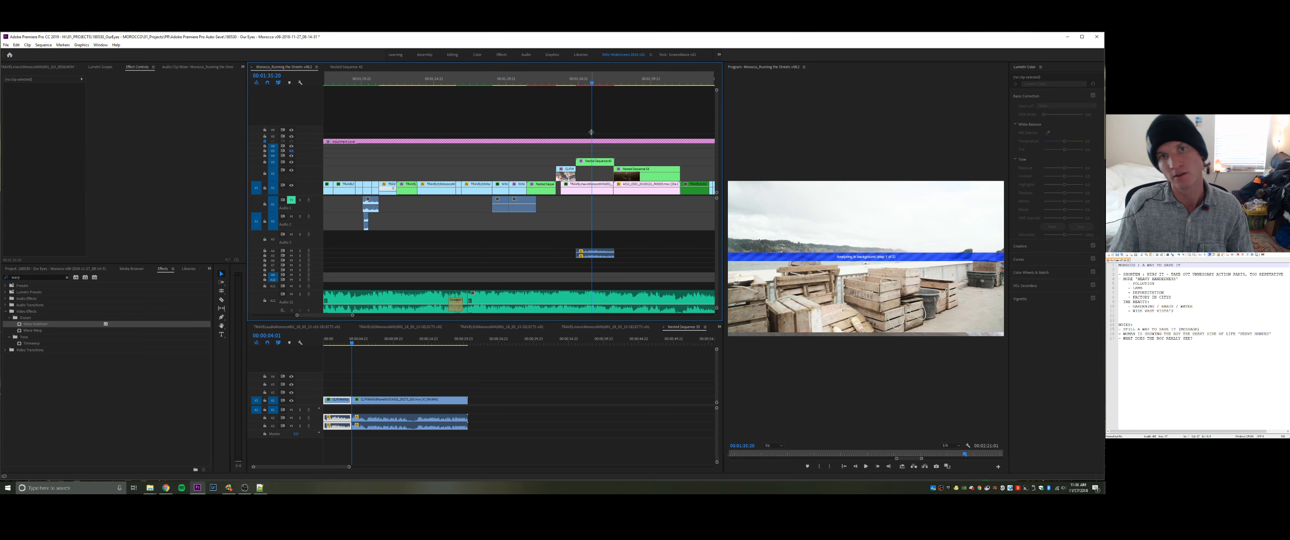
left_click(569, 87)
key("space")
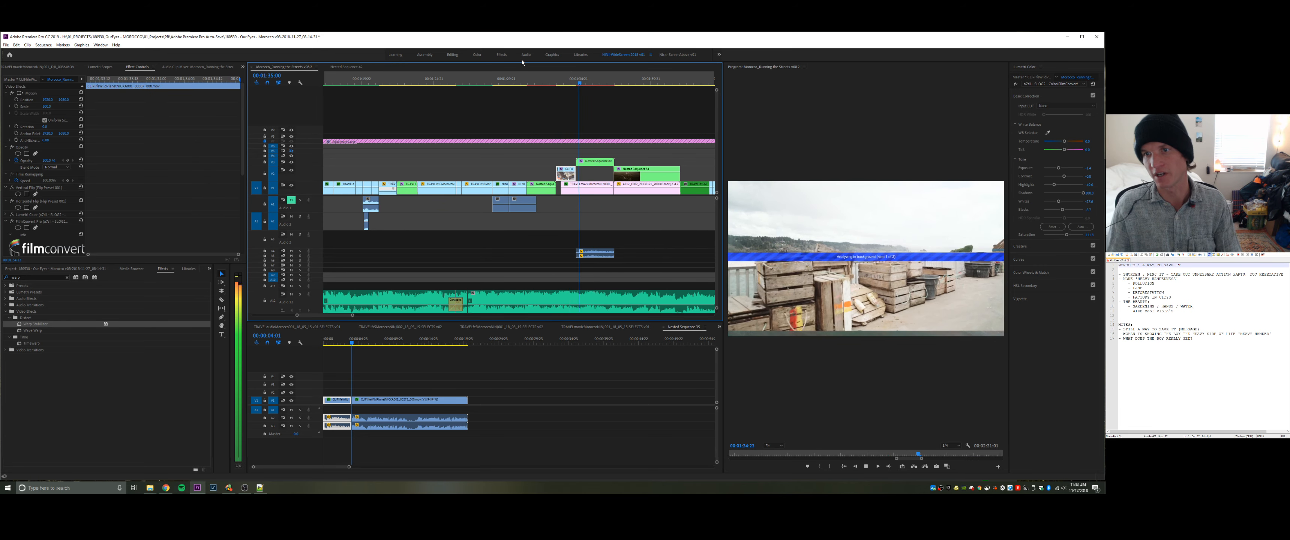
- Set the speed of the clip inside the harbour terrace nest to 215% and return to the main edit
left_click(607, 162)
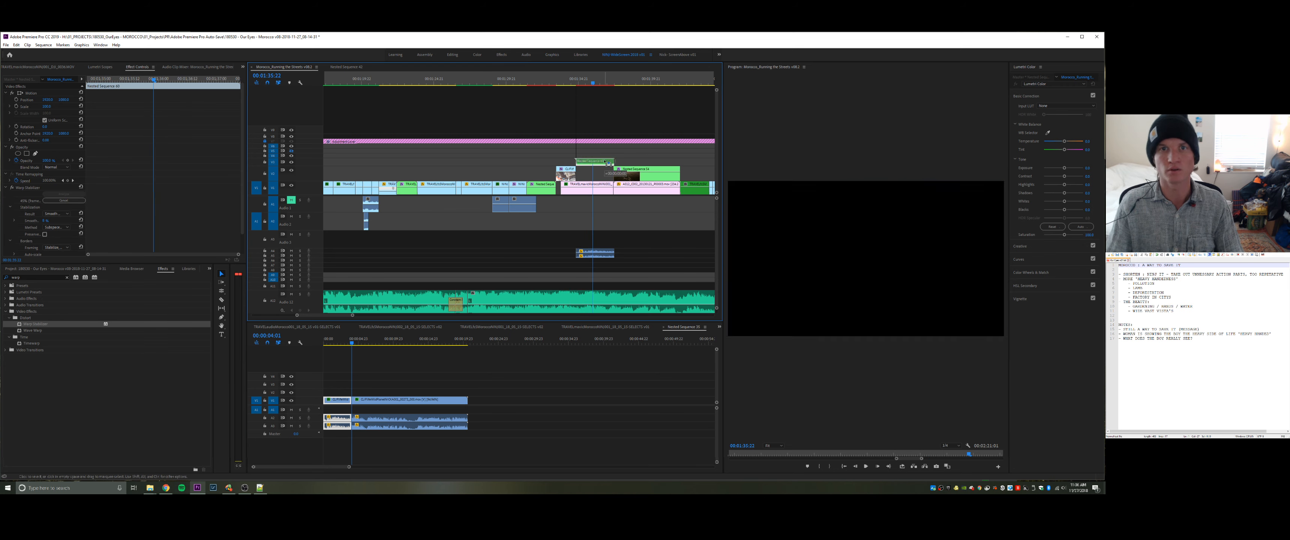
double_click(584, 163)
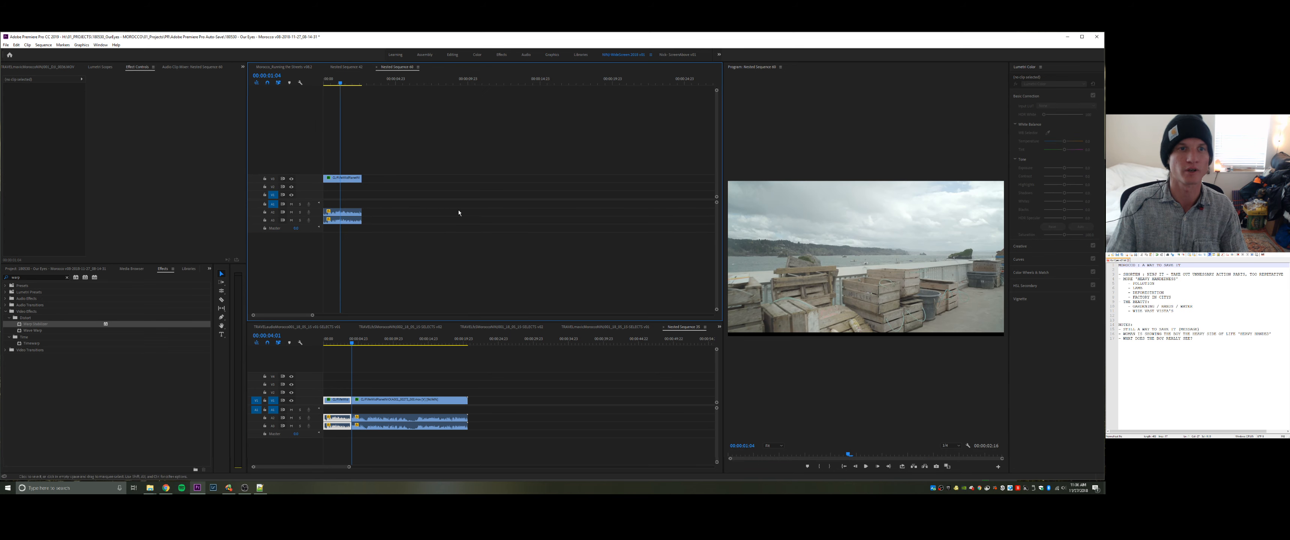
left_click(356, 179)
key("ctrl+r")
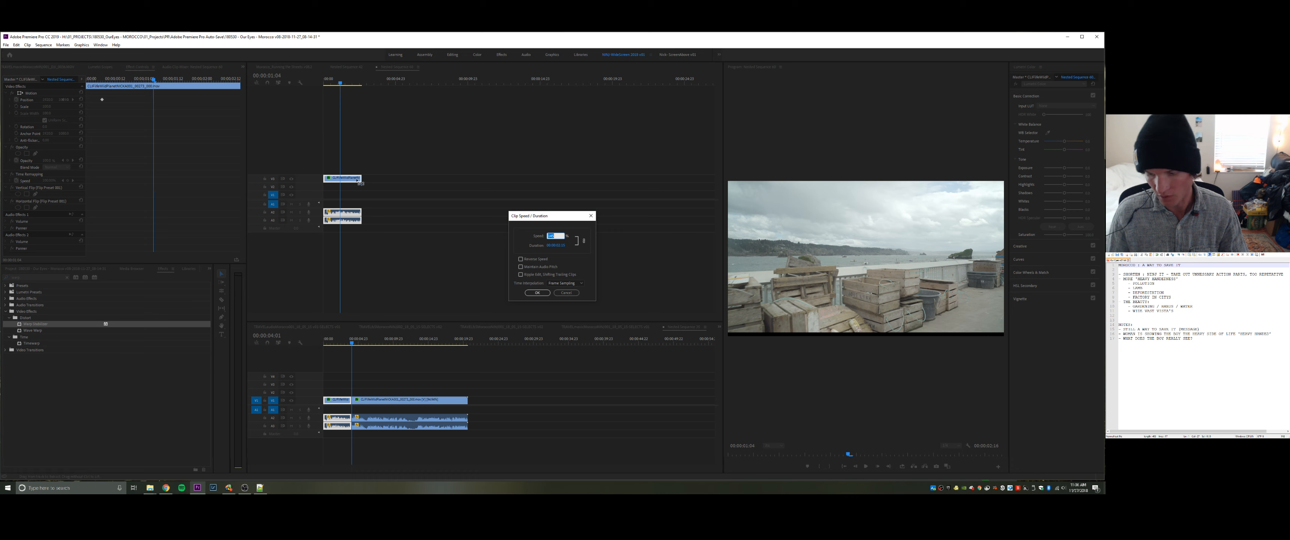
type("215")
key("Return")
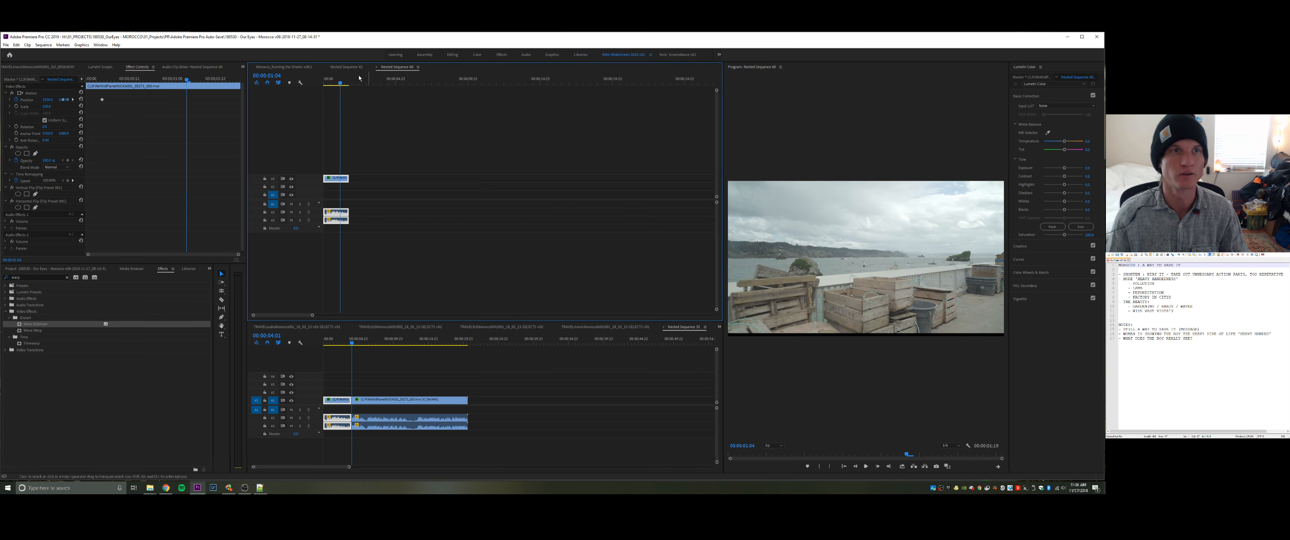
left_click(303, 67)
- Replay the run from the river landscape through the fishing-crate shot to the sped-up harbour terrace to judge the pacing
left_click(560, 83)
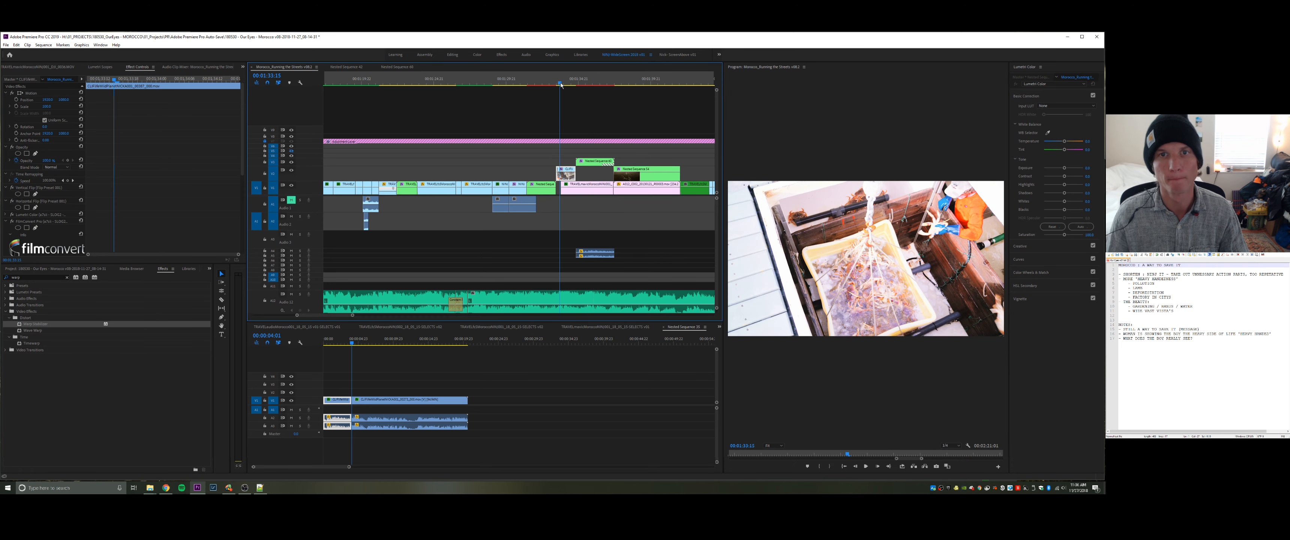
key("space")
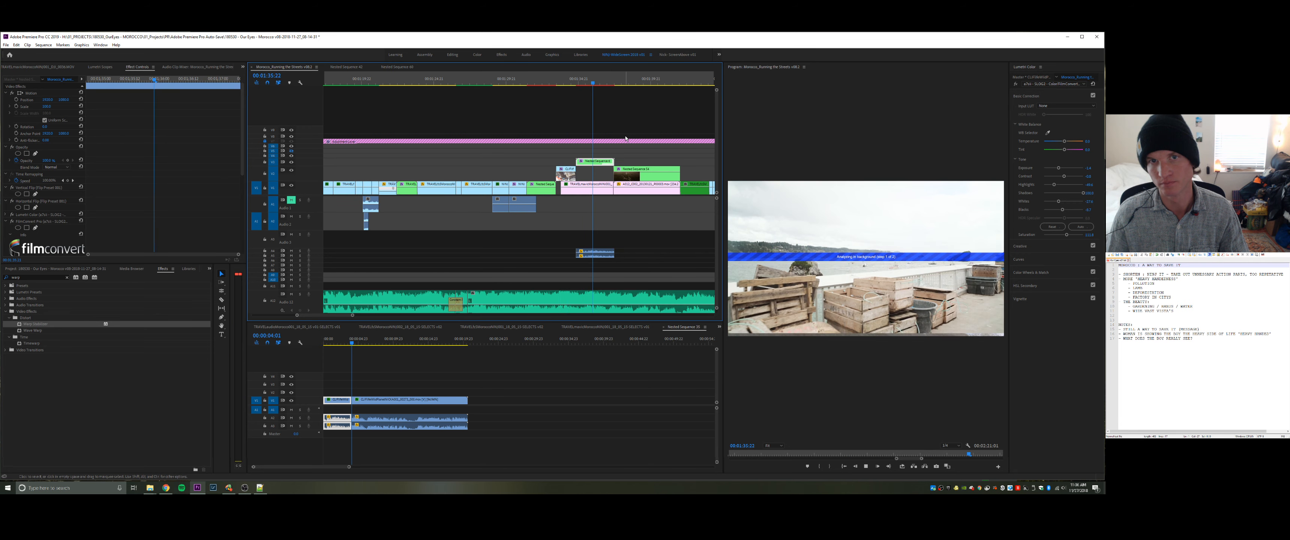
left_click(566, 83)
left_click(540, 82)
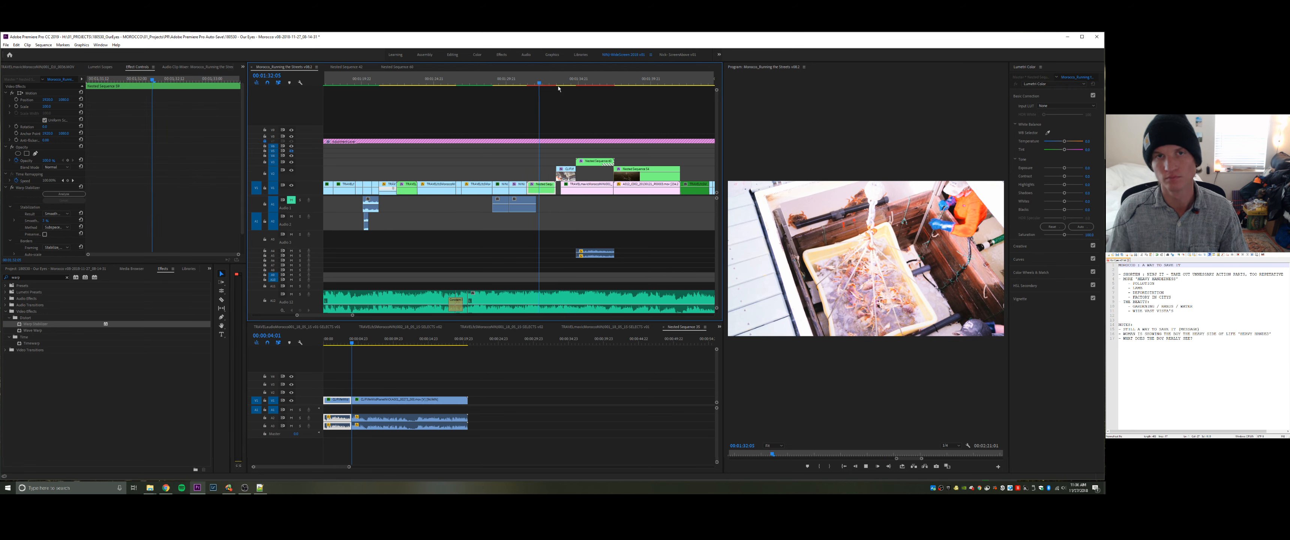
key("space")
key("space")
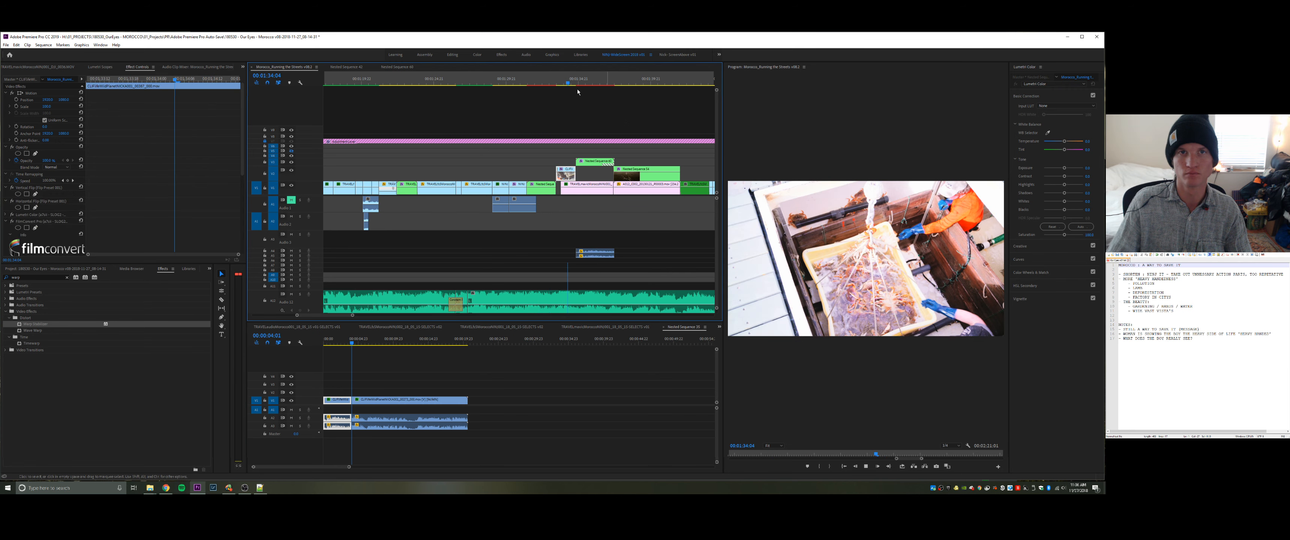
left_click(538, 84)
key("space")
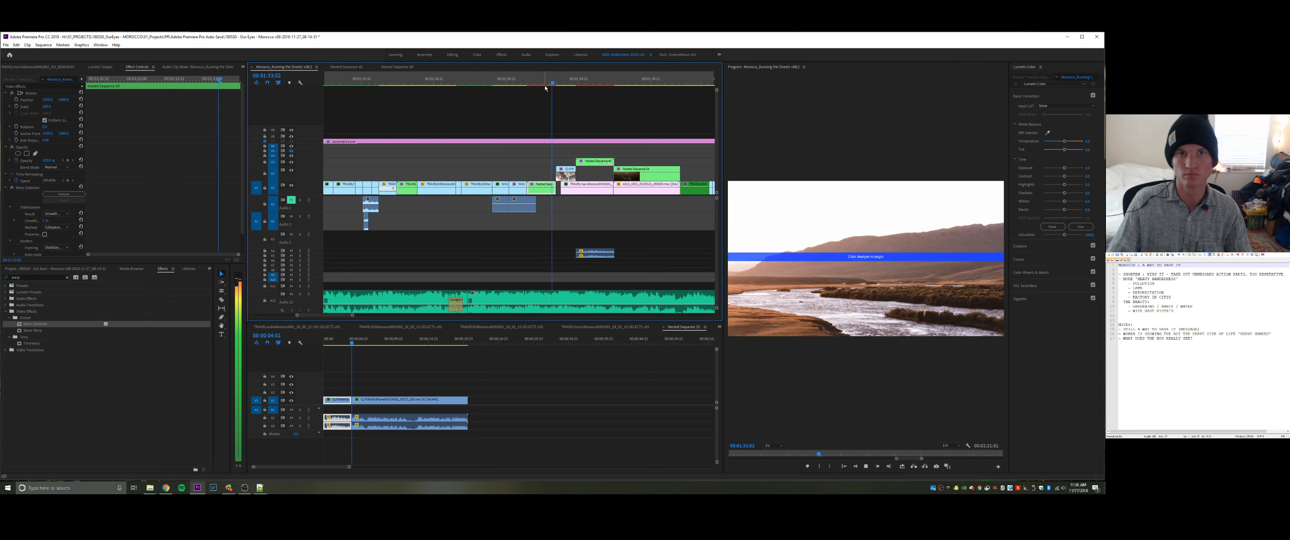
key("space")
- Move the harbour terrace nest earlier over the fishing-crate clip, trim off its end, and bring the playhead back to the river landscape
left_click_drag(591, 164, 580, 163)
key("space")
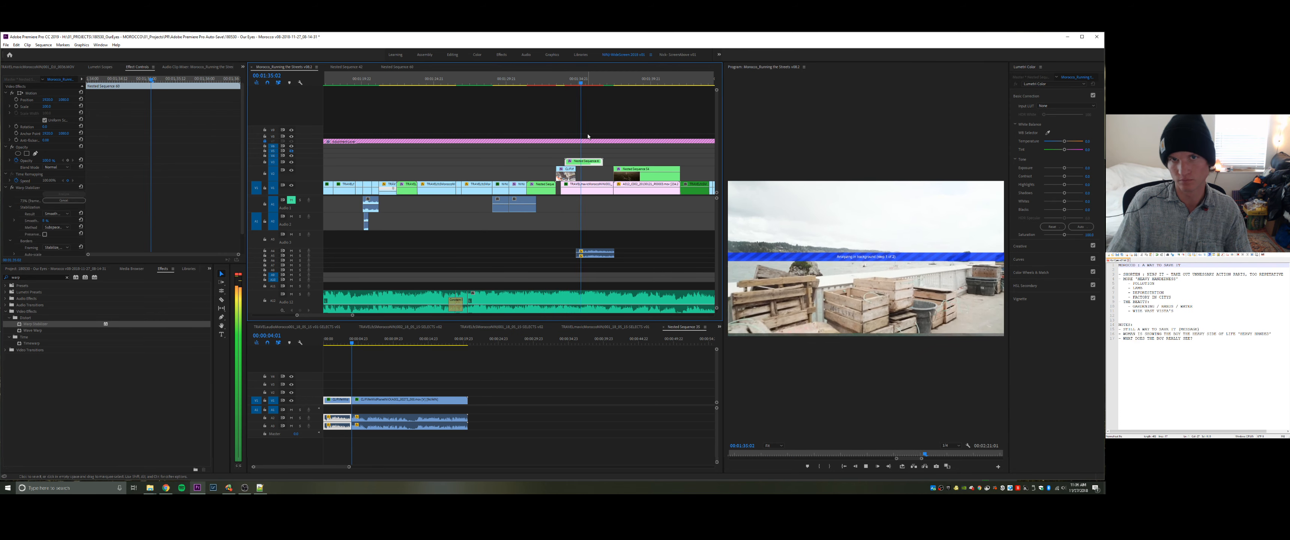
key("space")
left_click_drag(602, 161, 589, 162)
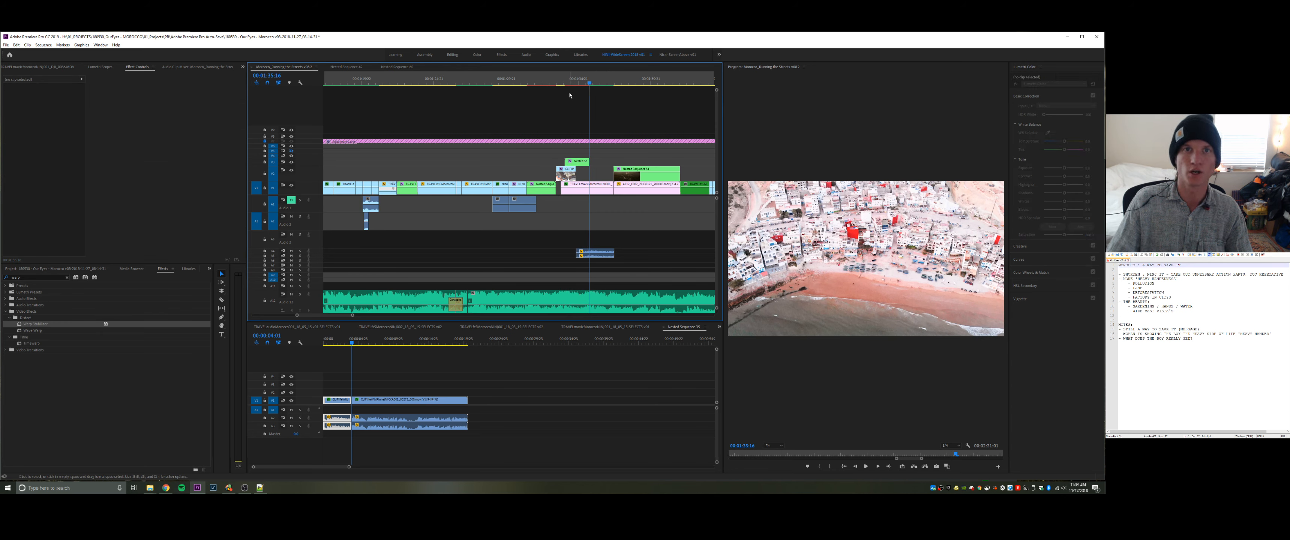
left_click_drag(571, 83, 538, 83)
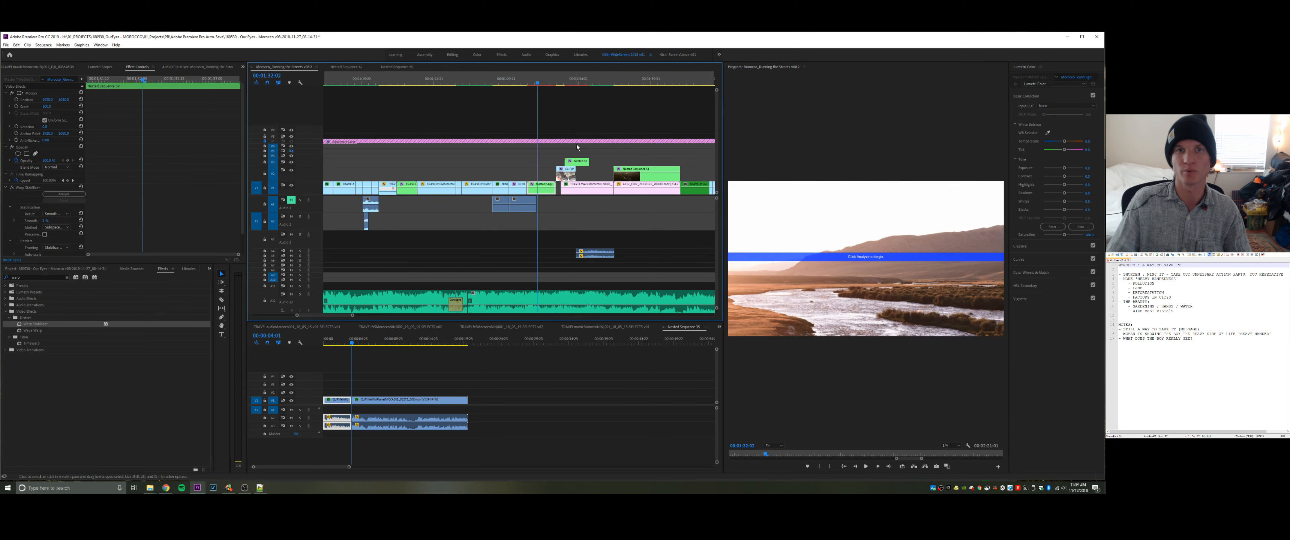
- Trim the fishing-crate clip's end to meet the start of the harbour terrace nest, and move the nest down onto the same track
left_click(573, 178)
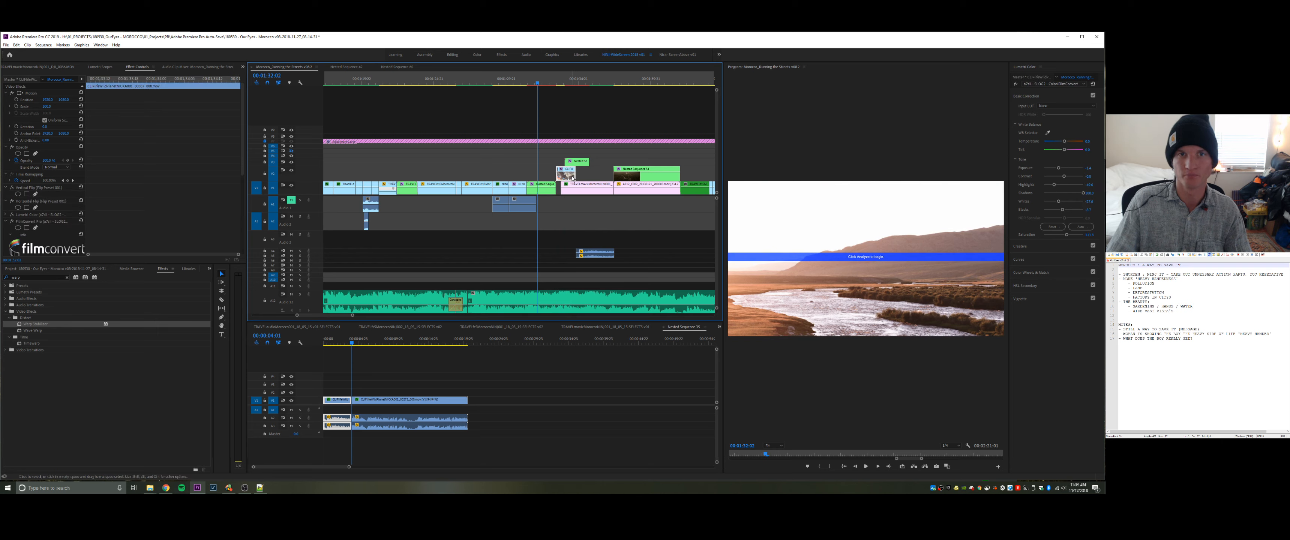
key("ctrl+r")
key("Return")
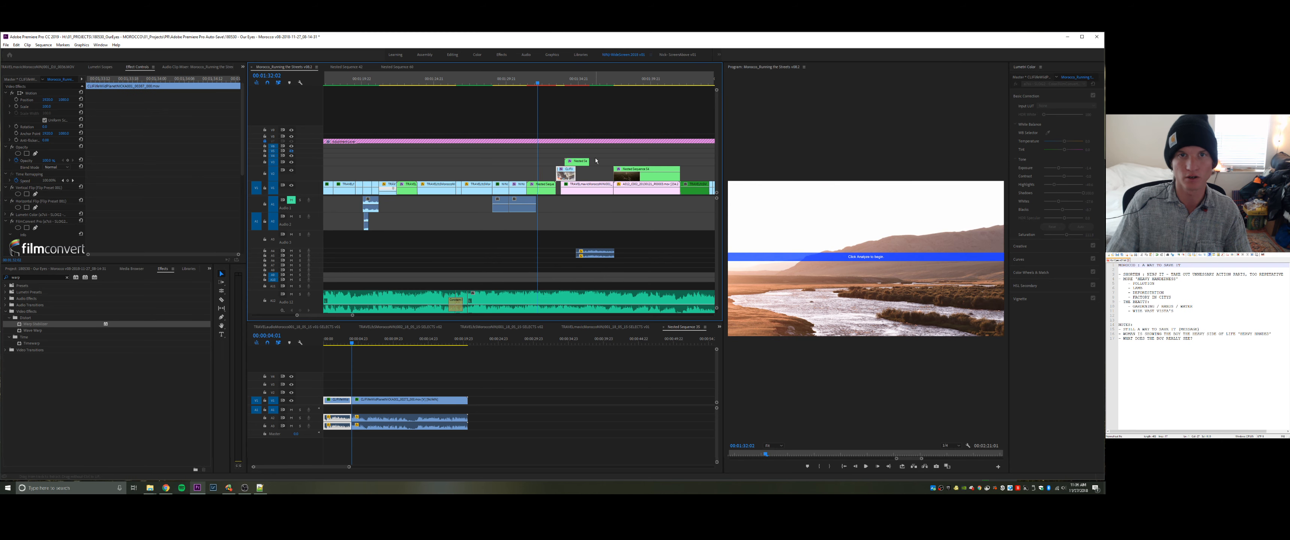
left_click_drag(577, 170, 565, 171)
left_click(574, 164)
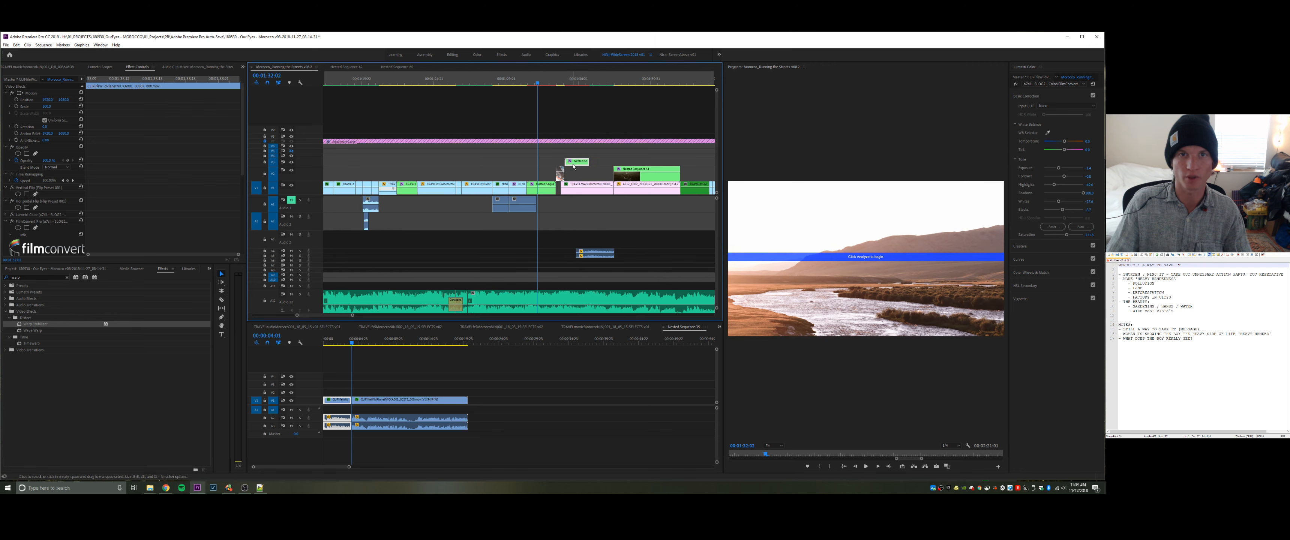
key("alt+Down")
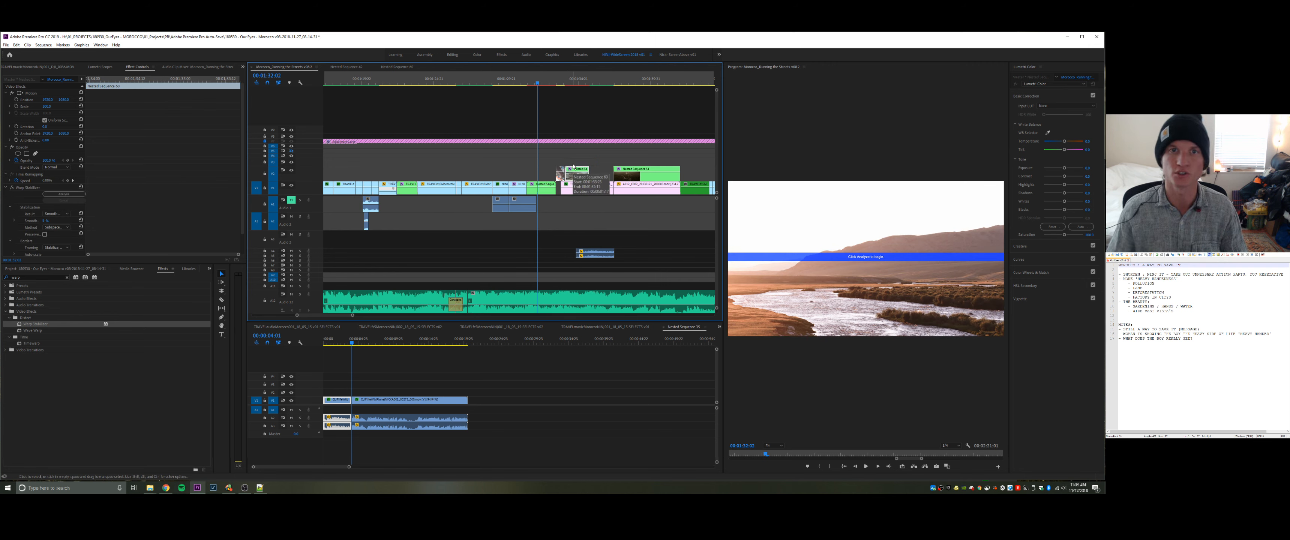
- Start the Warp Stabilizer analysis on the nested river landscape clip
left_click(551, 165)
left_click(544, 187)
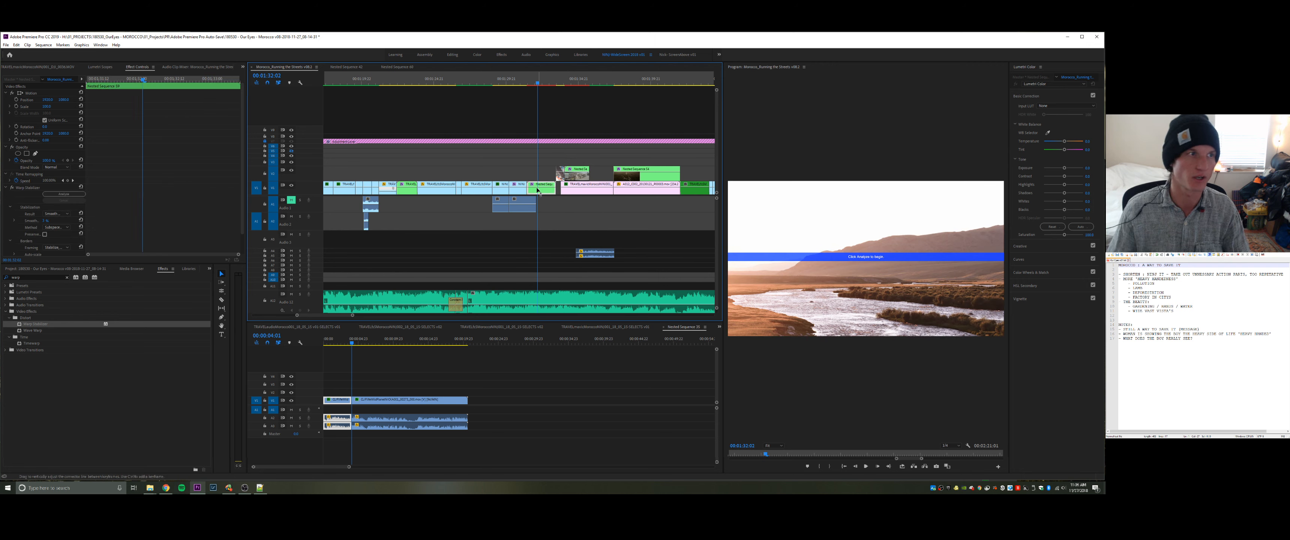
left_click(78, 195)
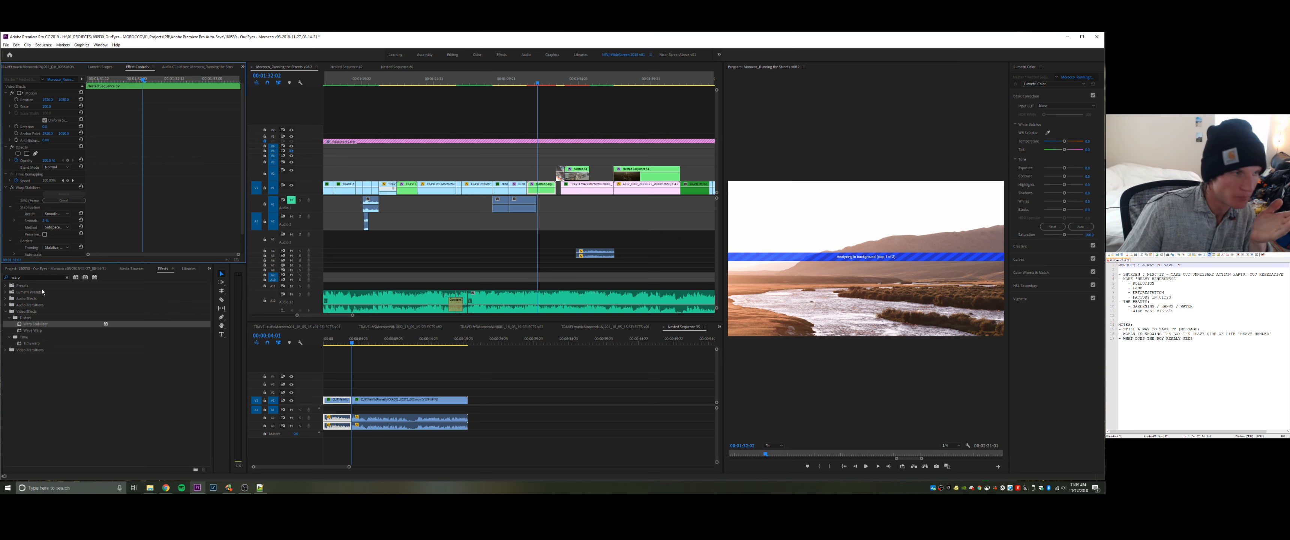
- Look through the sequence and edit folders in the project bin, save the project, and collapse the folders again
left_click(30, 269)
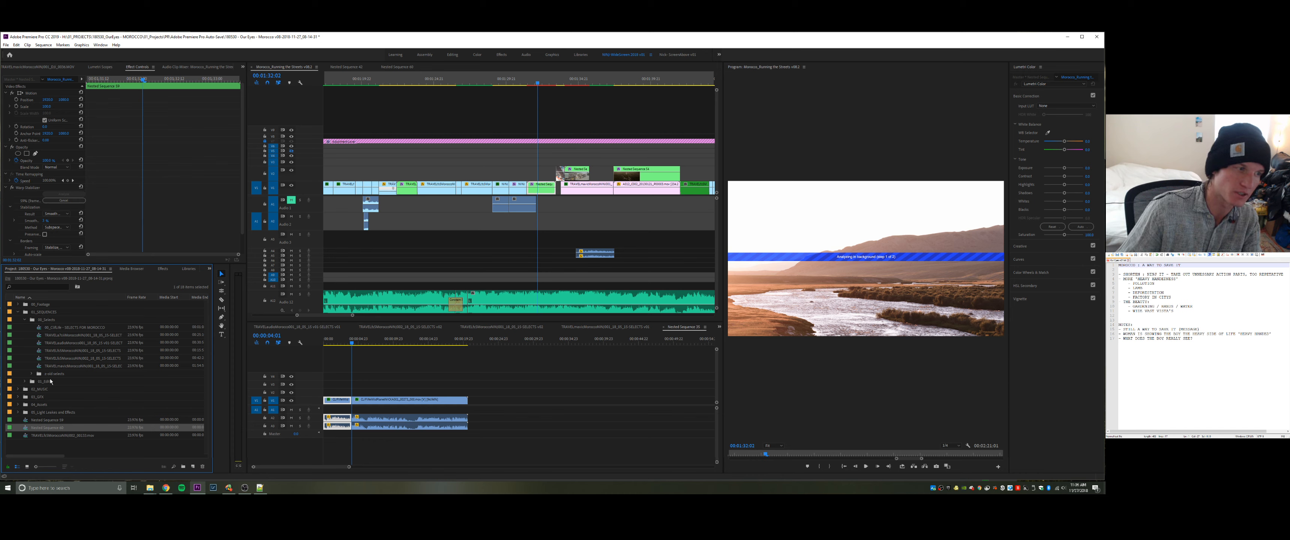
left_click(25, 382)
scroll(69, 410, "down", 2)
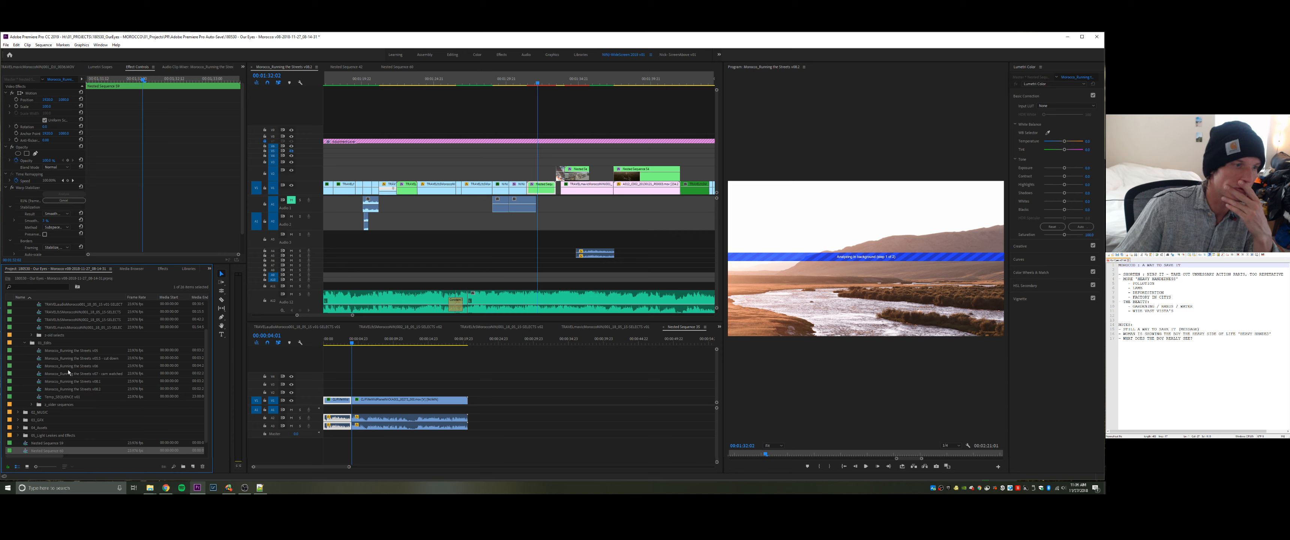
left_click(87, 375)
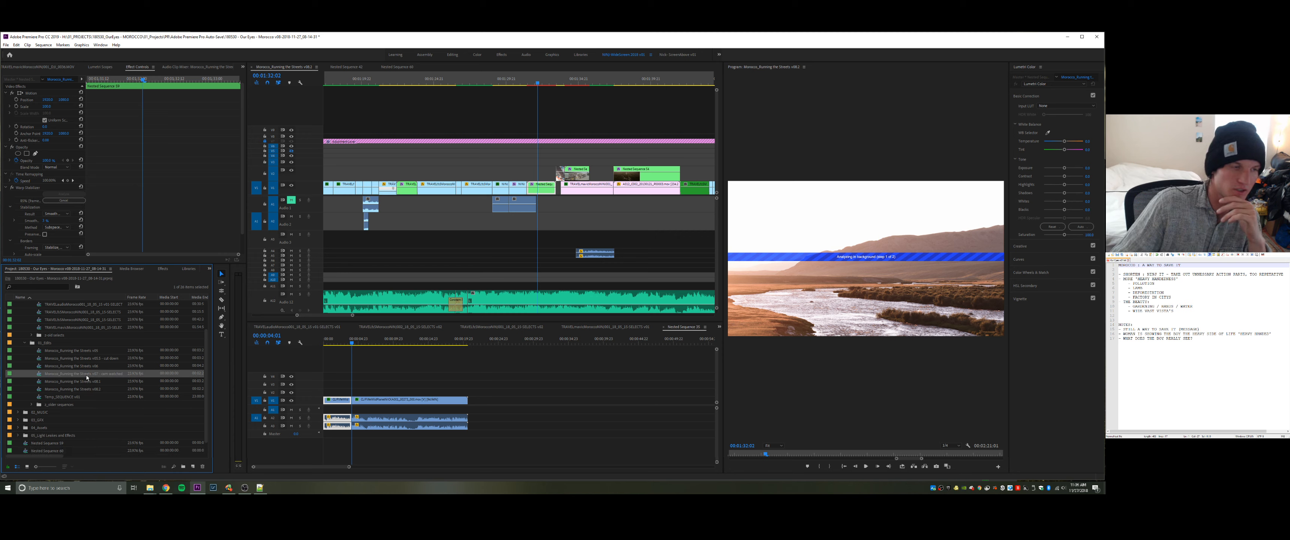
key("ctrl+s")
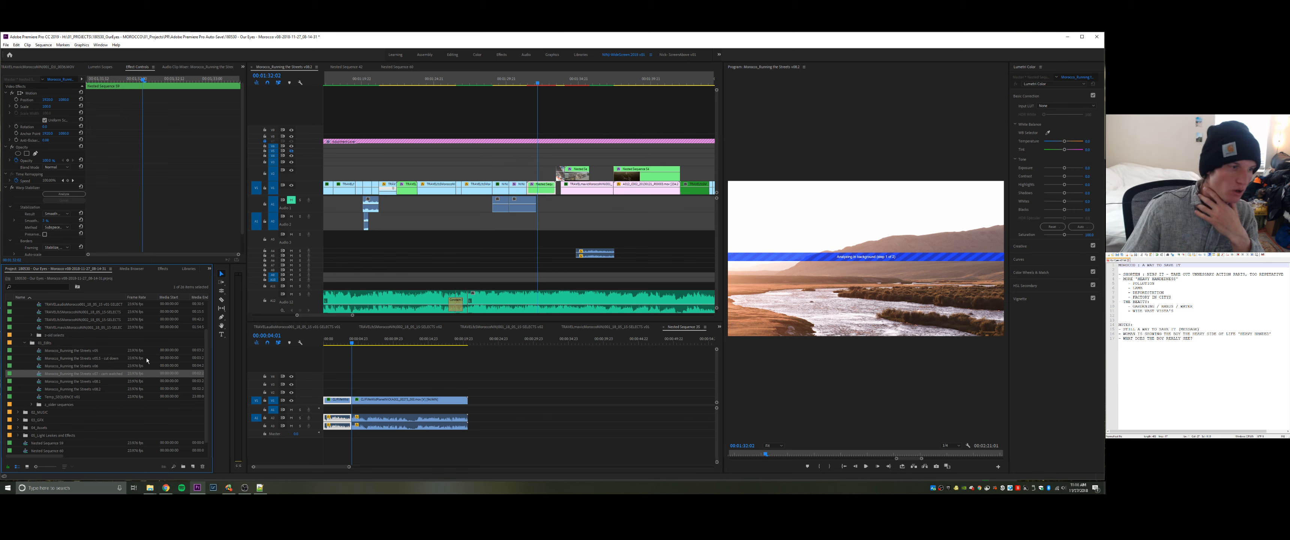
left_click(22, 343)
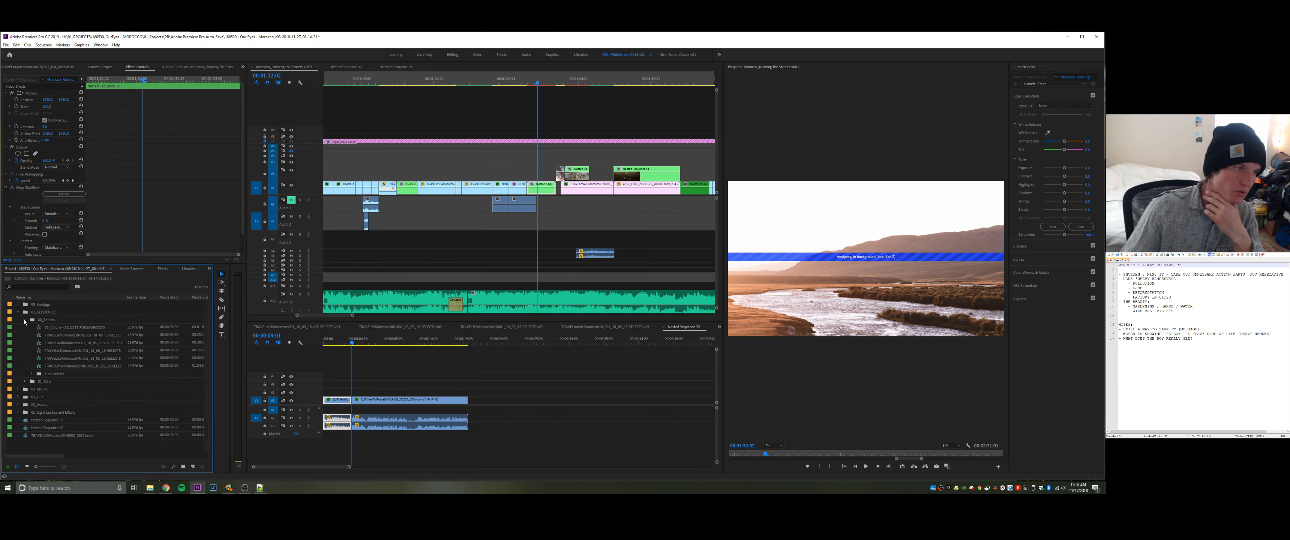
left_click(25, 321)
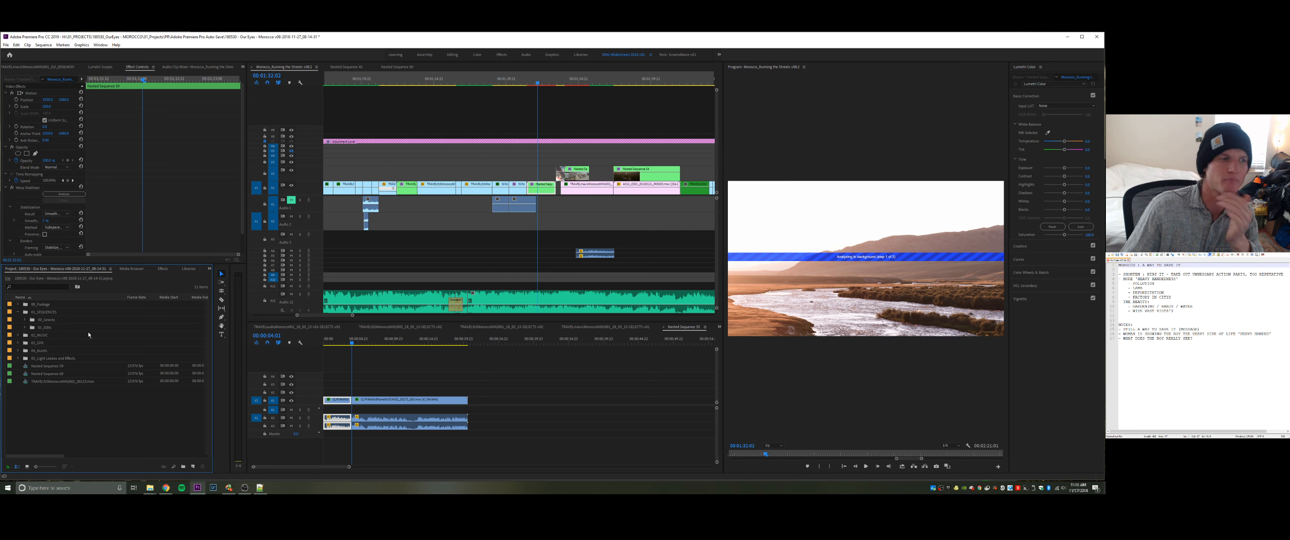
left_click(462, 273)
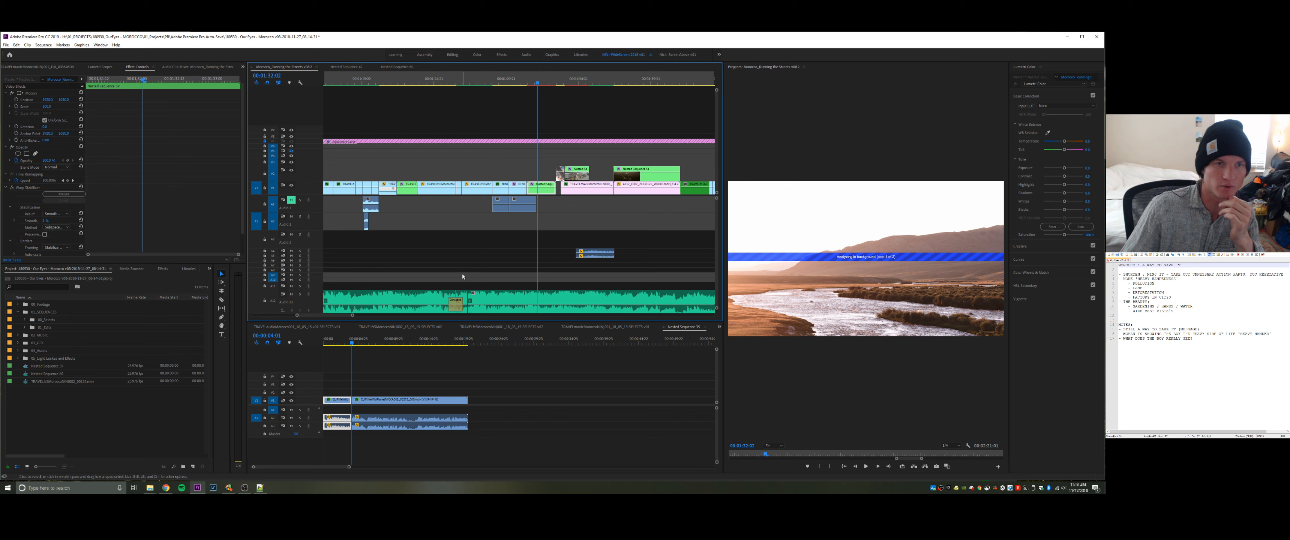
left_click(485, 295)
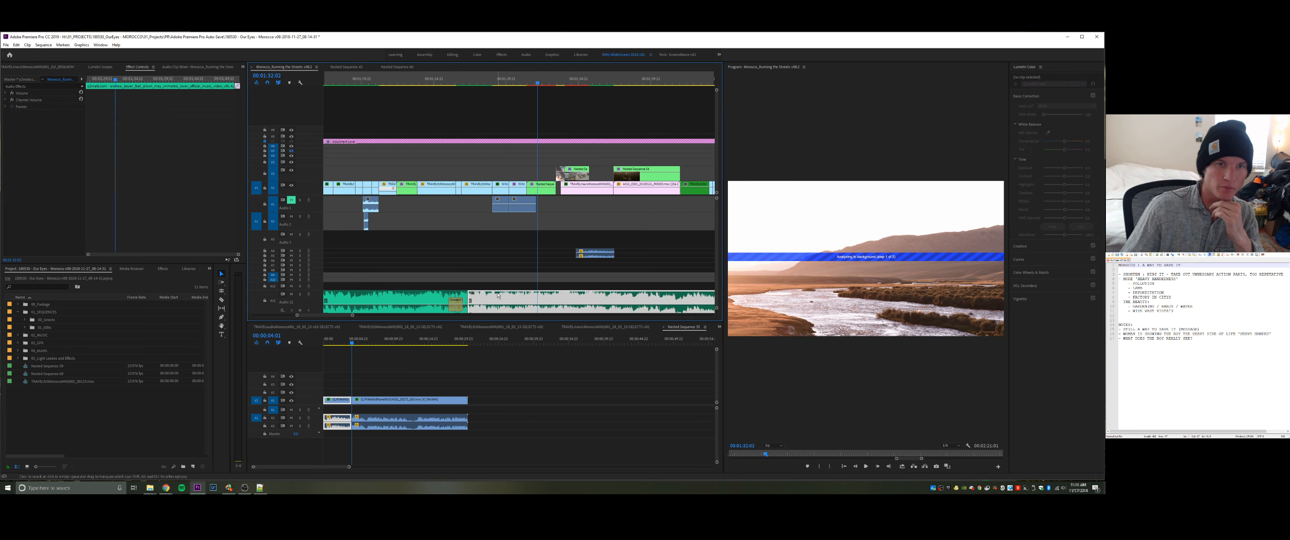
left_click(19, 345)
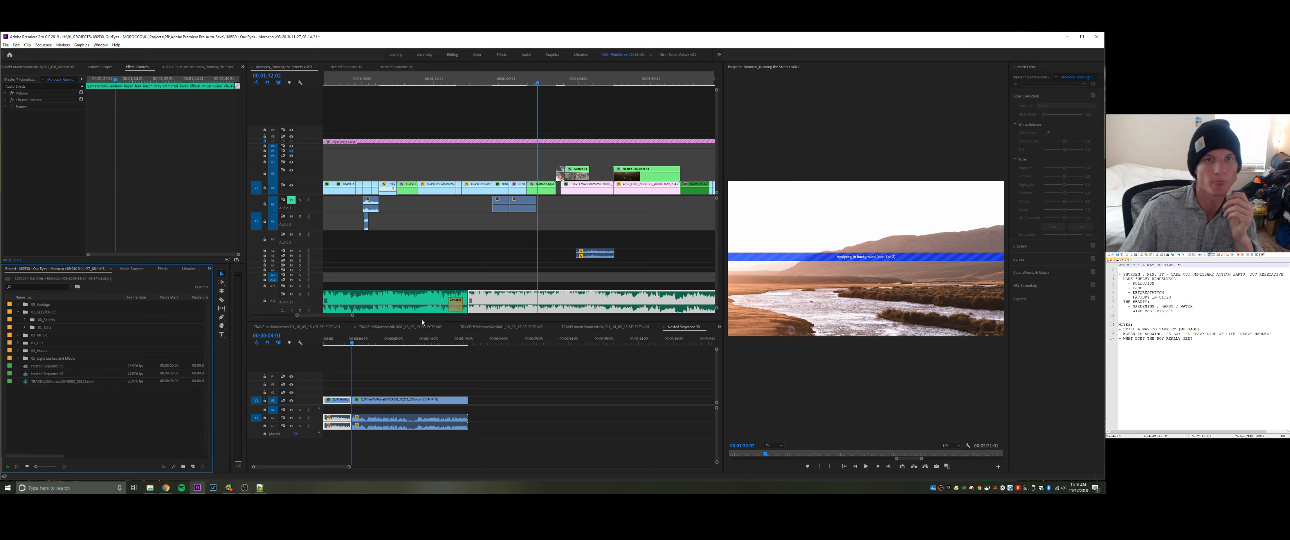
left_click(461, 251)
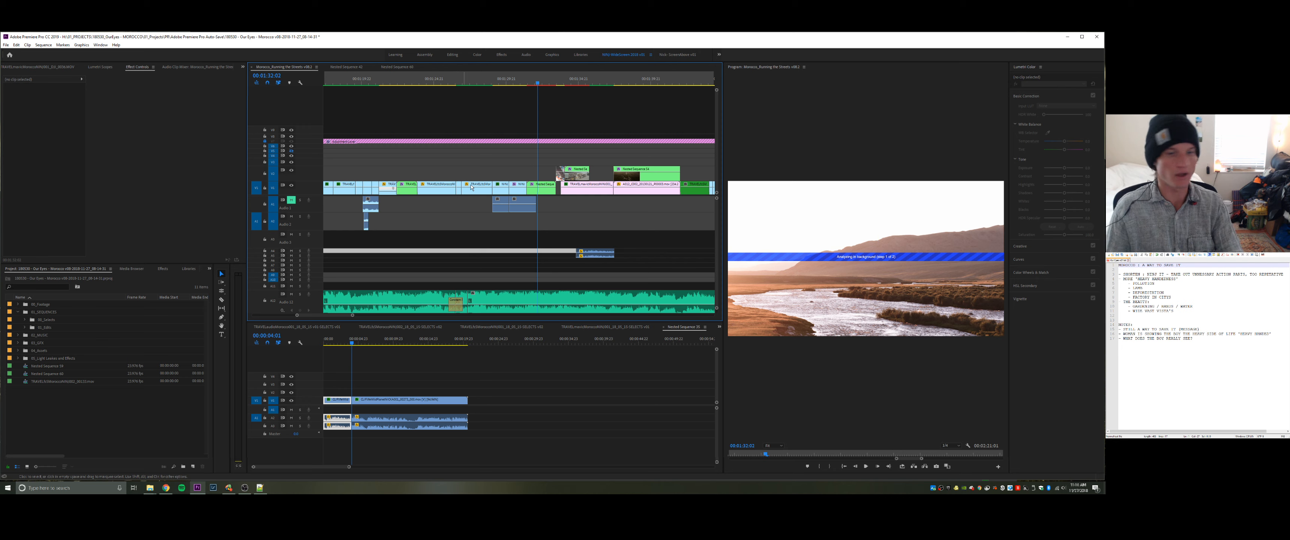
key("minus")
key("minus")
key("minus")
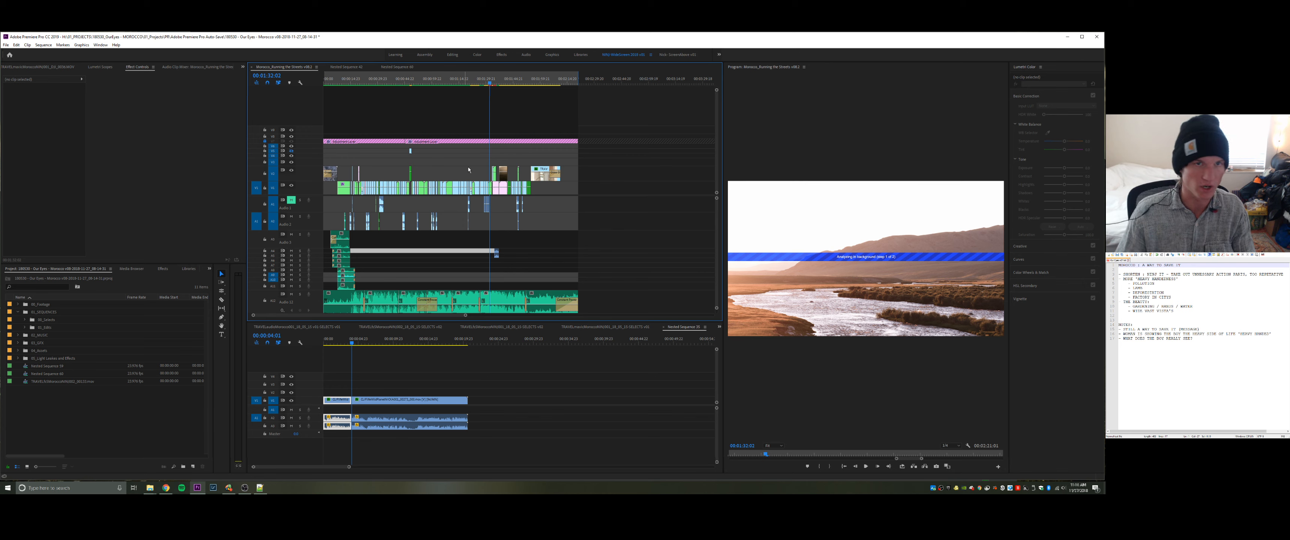
left_click(433, 164)
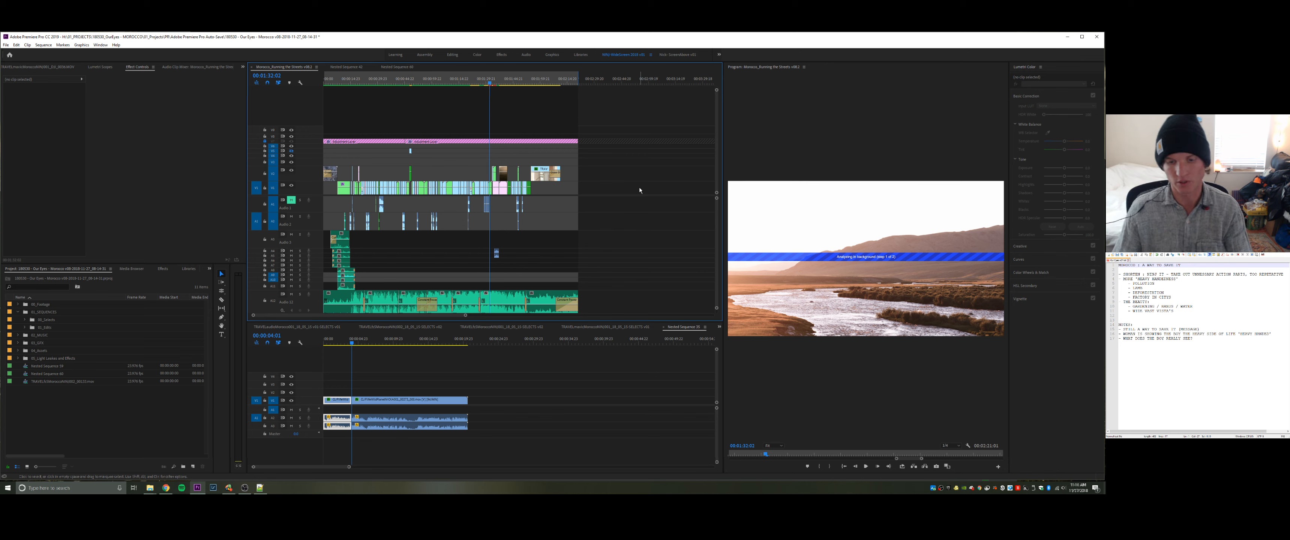
- Run the Warp Stabilizer analysis again on the nested river landscape clip in the main edit
key("equal")
key("equal")
key("equal")
key("equal")
left_click(534, 190)
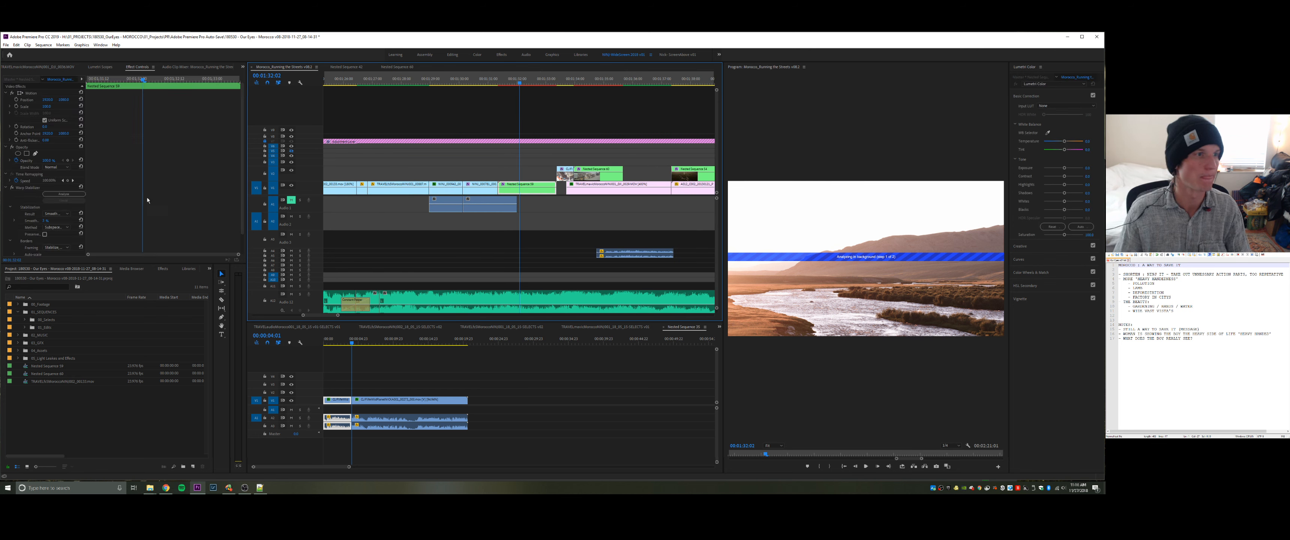
left_click(74, 195)
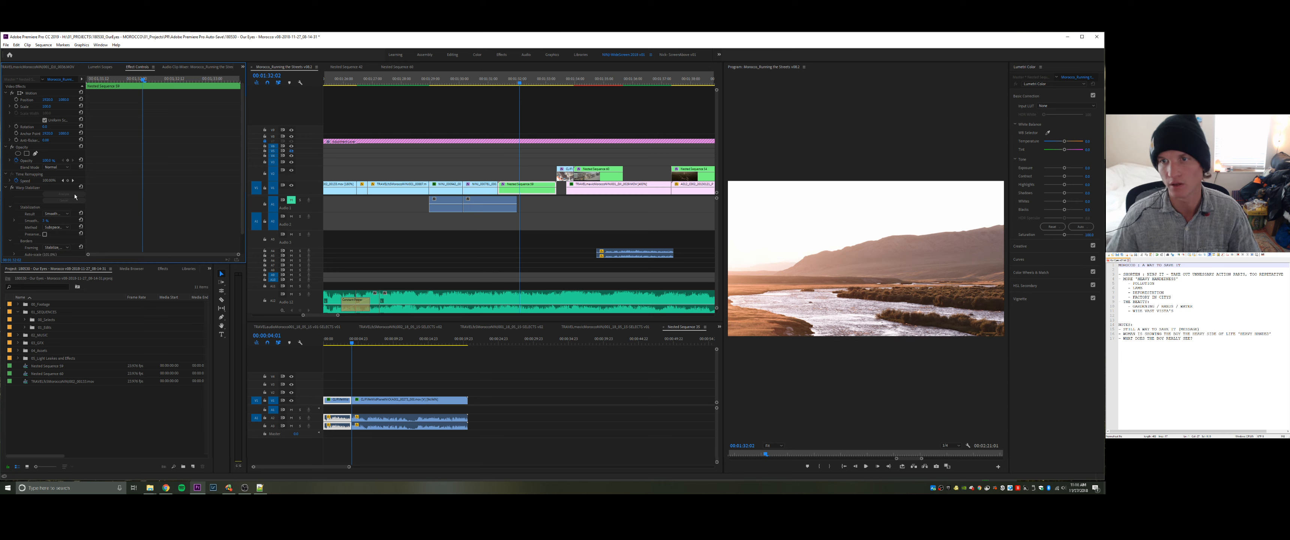
- Play from the river landscape through the harbour terrace nest and trim the nest's end back to the playhead
left_click(496, 80)
key("space")
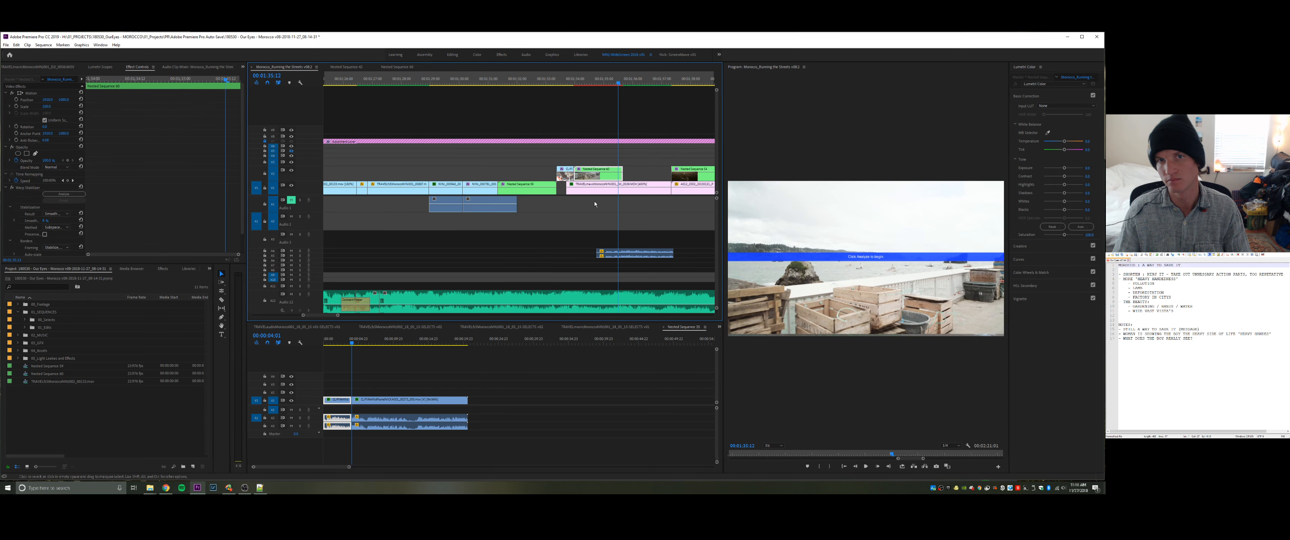
left_click_drag(623, 176, 617, 176)
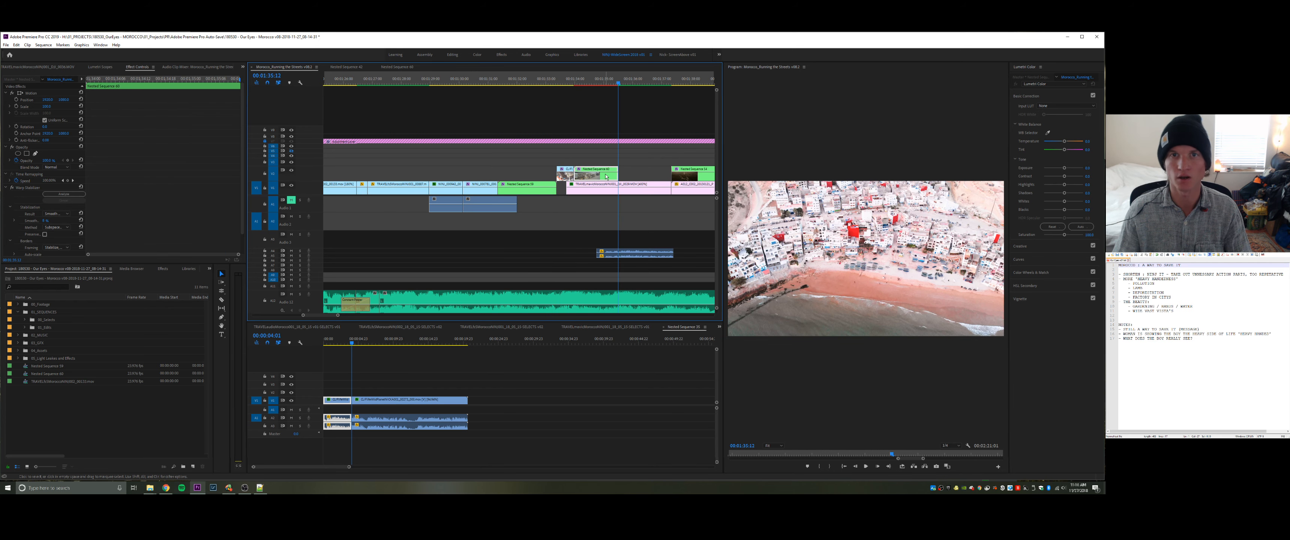
- Replay the fishing-crate and harbour terrace shots, and start the Warp Stabilizer analysis on the harbour terrace nest
left_click(604, 85)
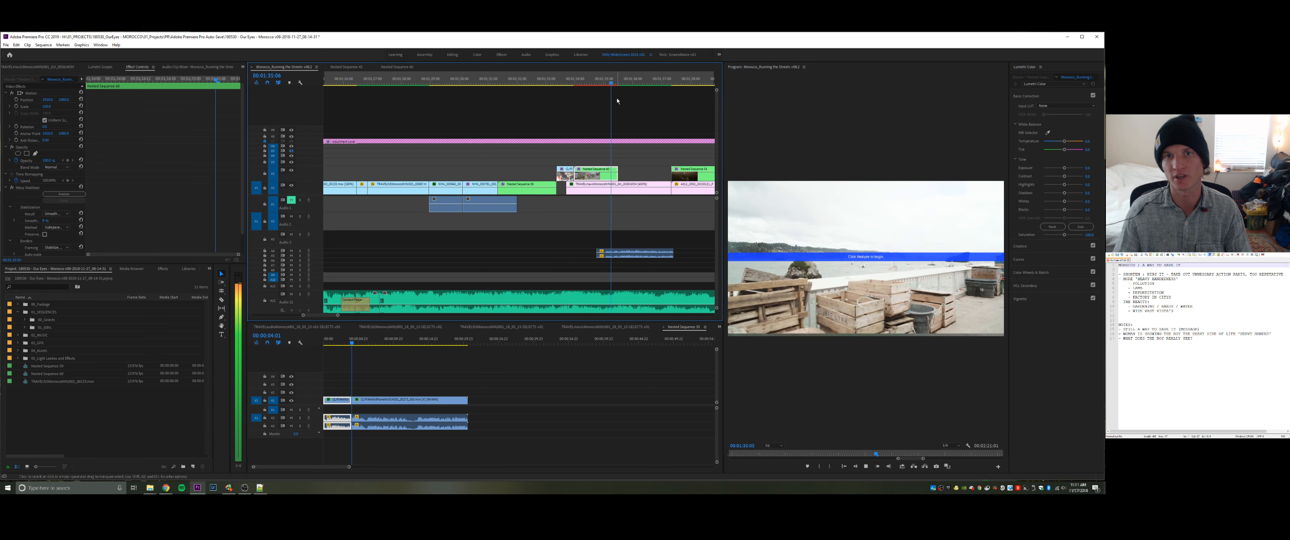
left_click(559, 84)
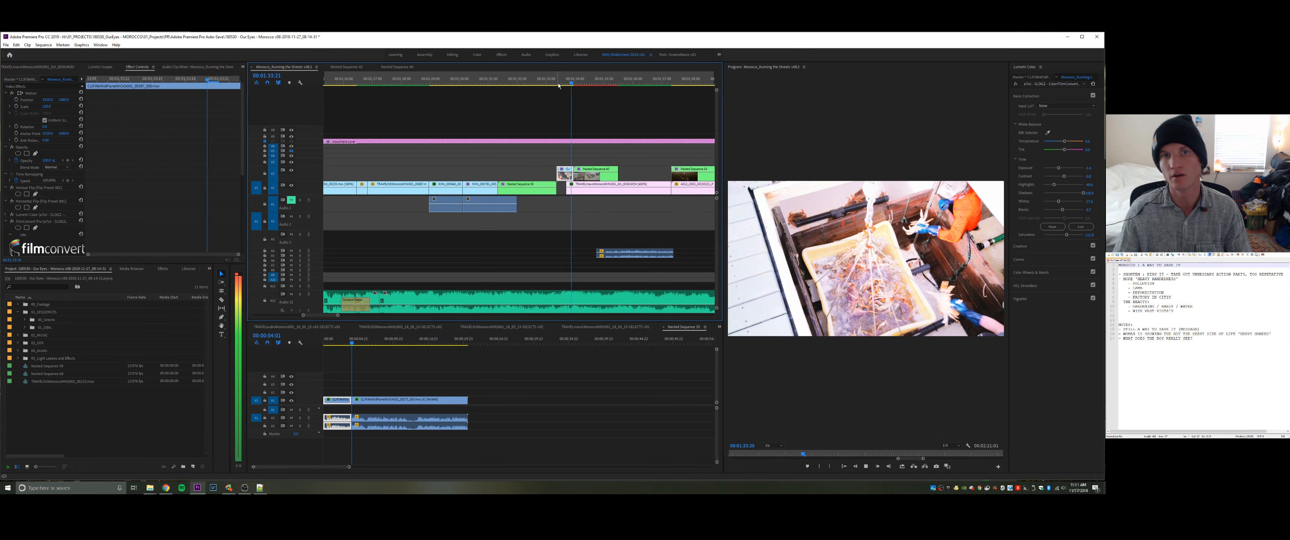
key("space")
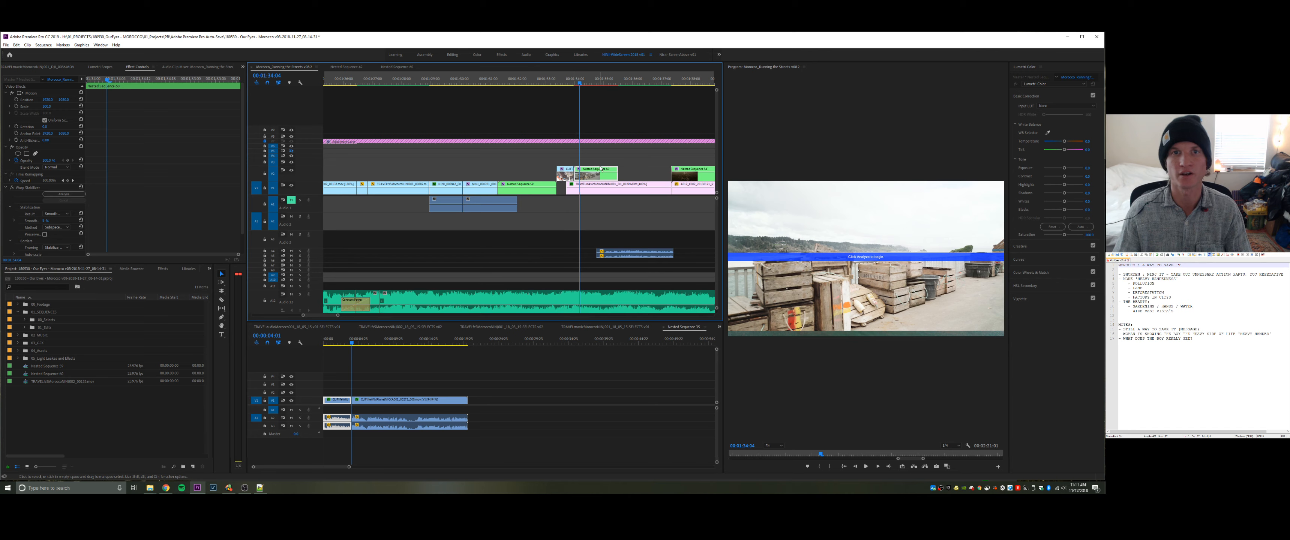
left_click(65, 194)
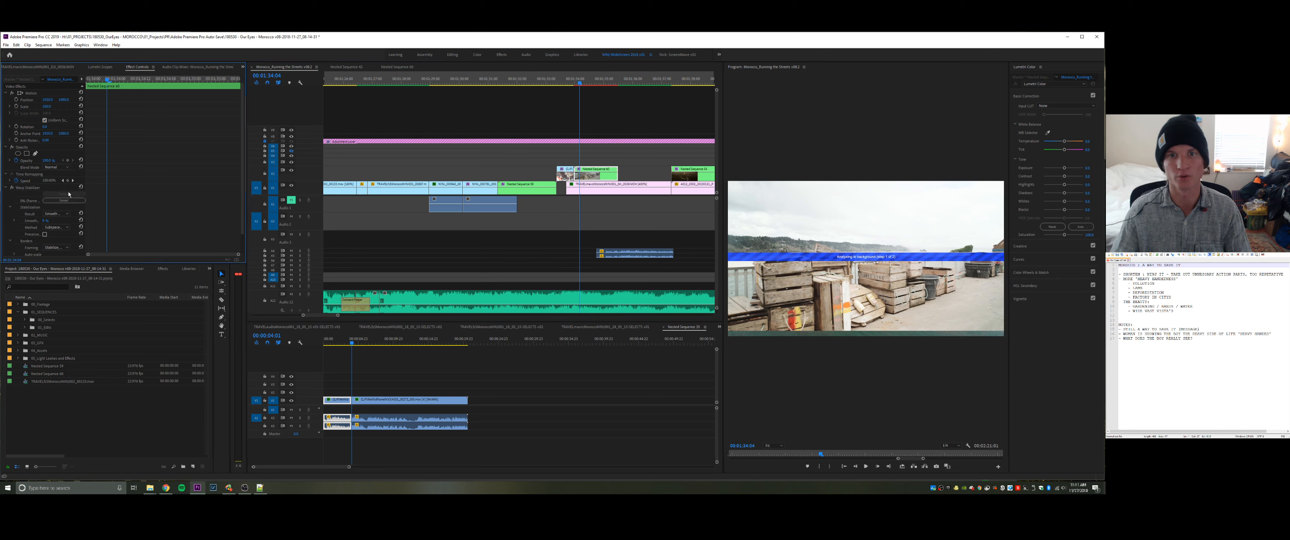
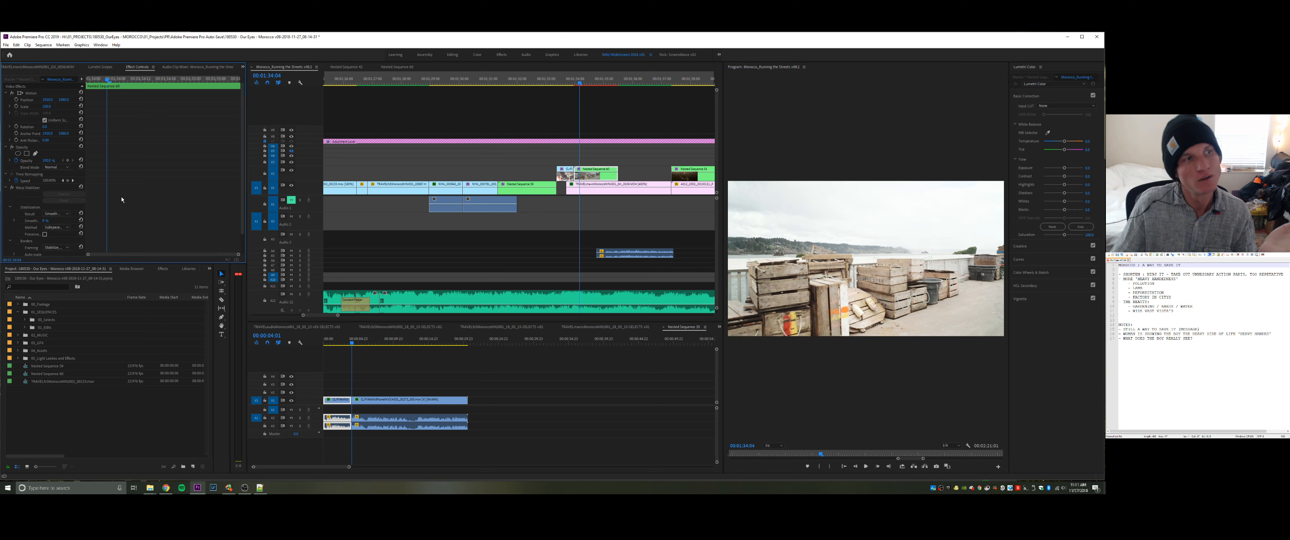
- Replay the fishing-crate, stabilized harbour terrace and aerial town shots through to the dark river valley to judge the pacing
left_click(569, 85)
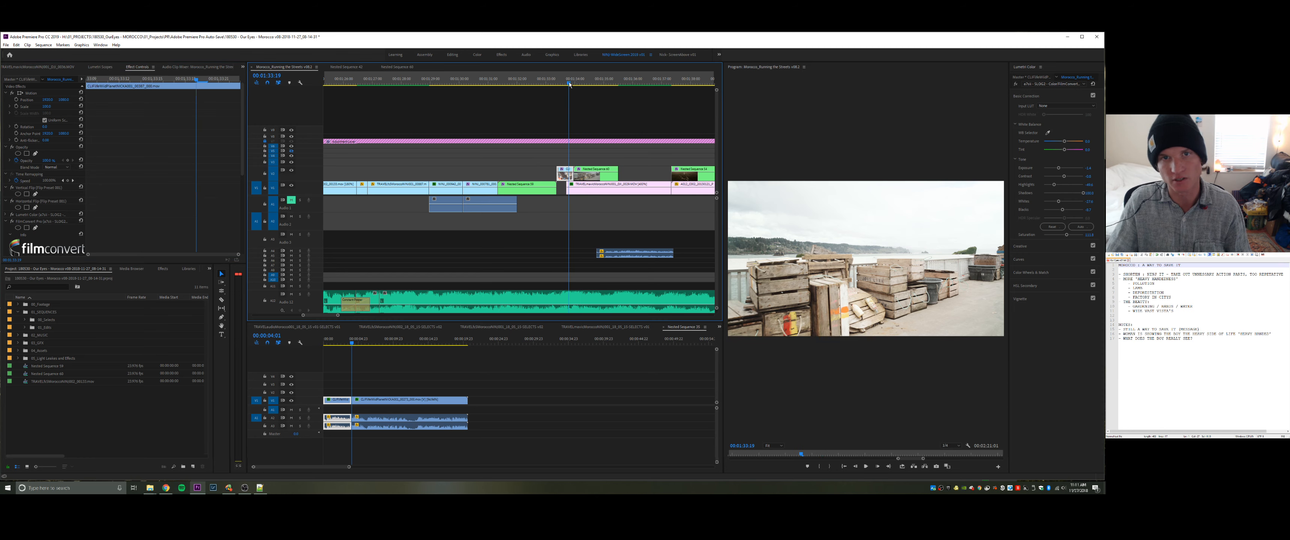
key("space")
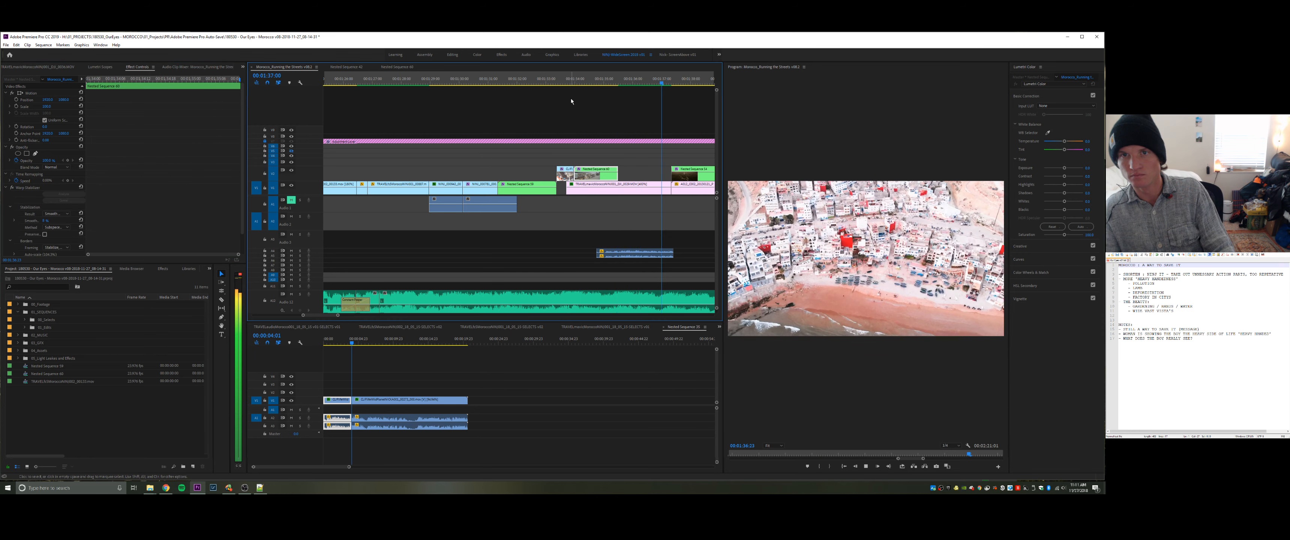
key("minus")
key("space")
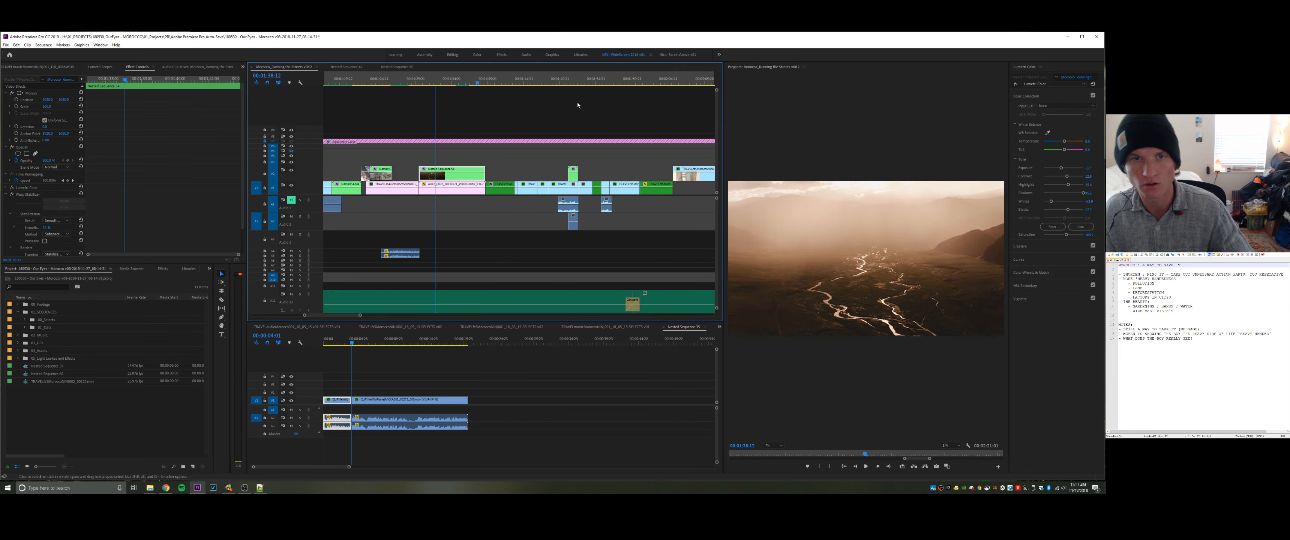
left_click(437, 83)
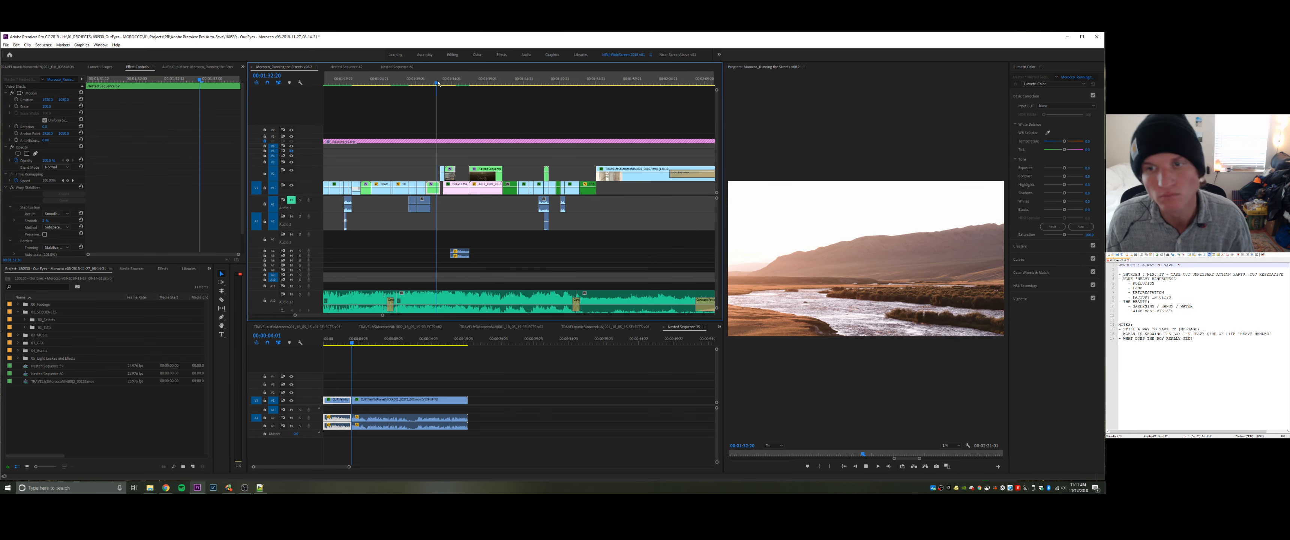
key("space")
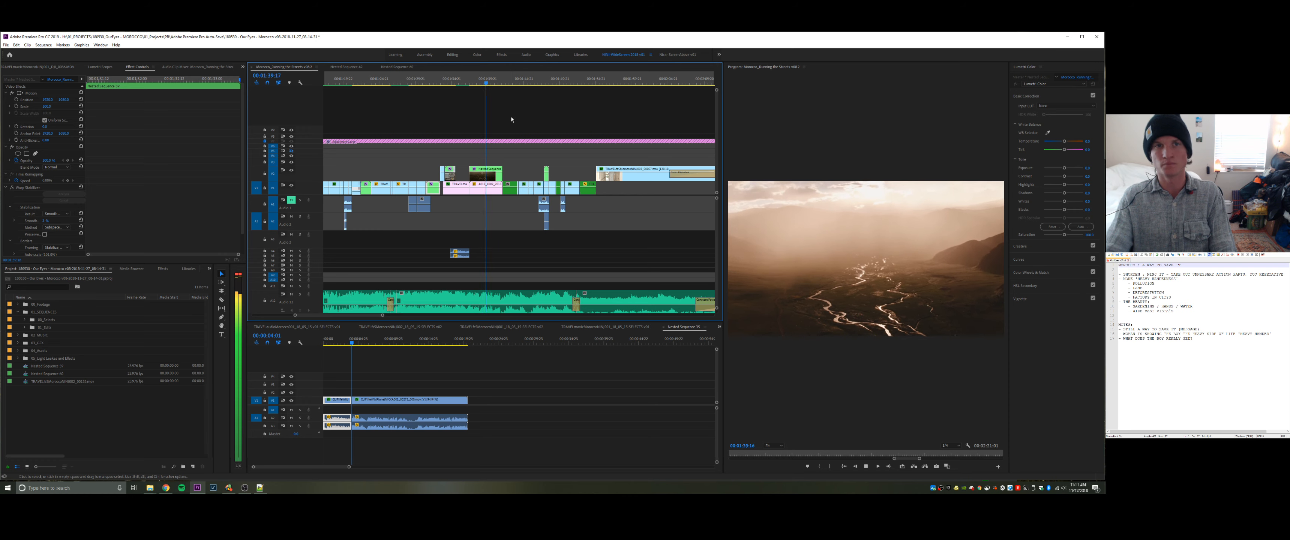
- Trim the end of the dark river valley nest back to the playhead and select the gap after it
left_click(501, 168)
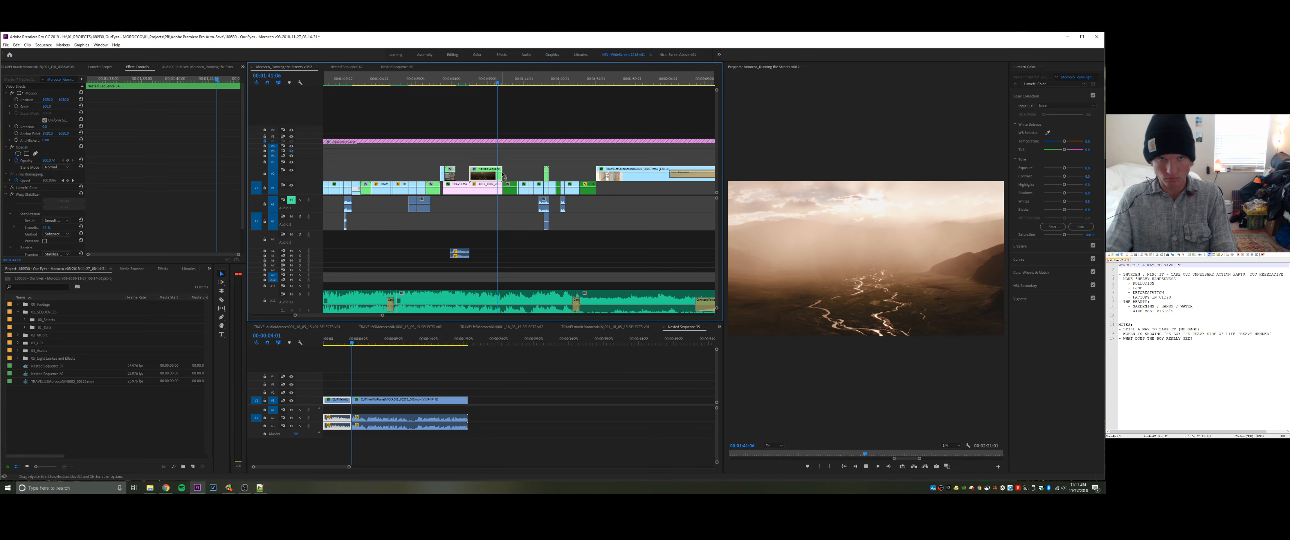
left_click_drag(501, 169, 495, 185)
left_click(502, 174)
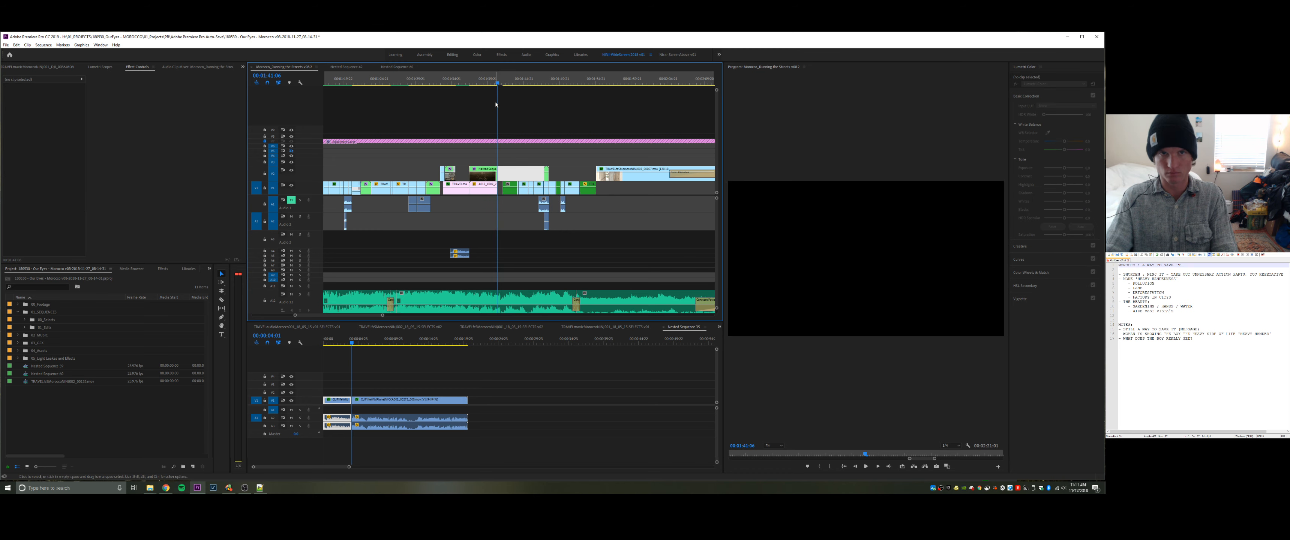
- Check the selects sequences and move through the selects for Morocco to the shot of hands holding potatoes, garlic and berries
key("minus")
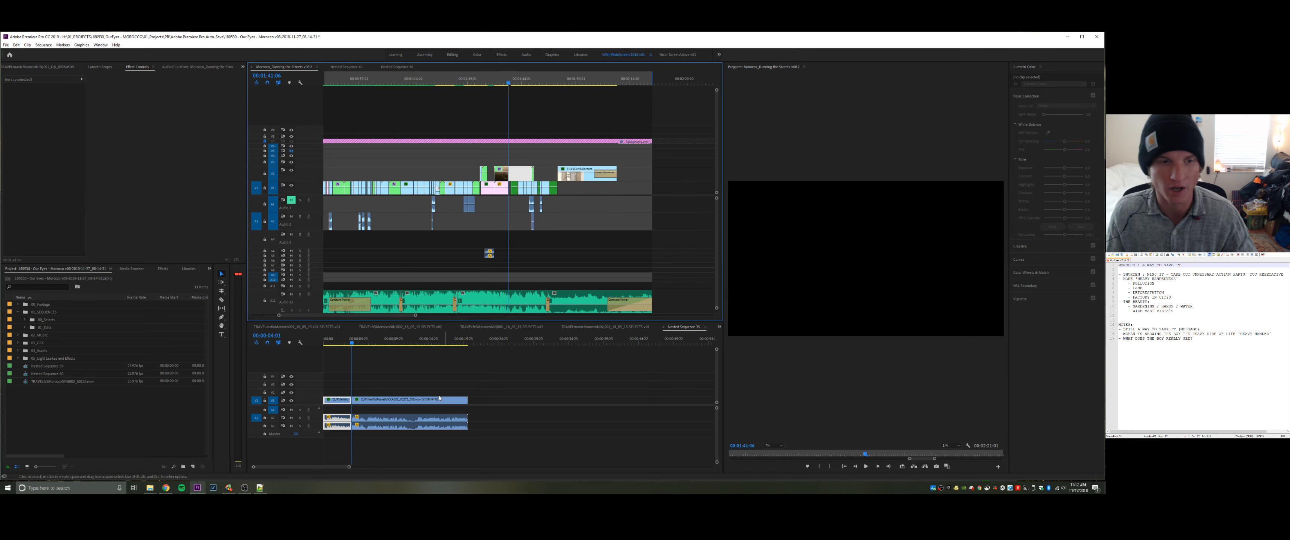
left_click(407, 389)
left_click(612, 329)
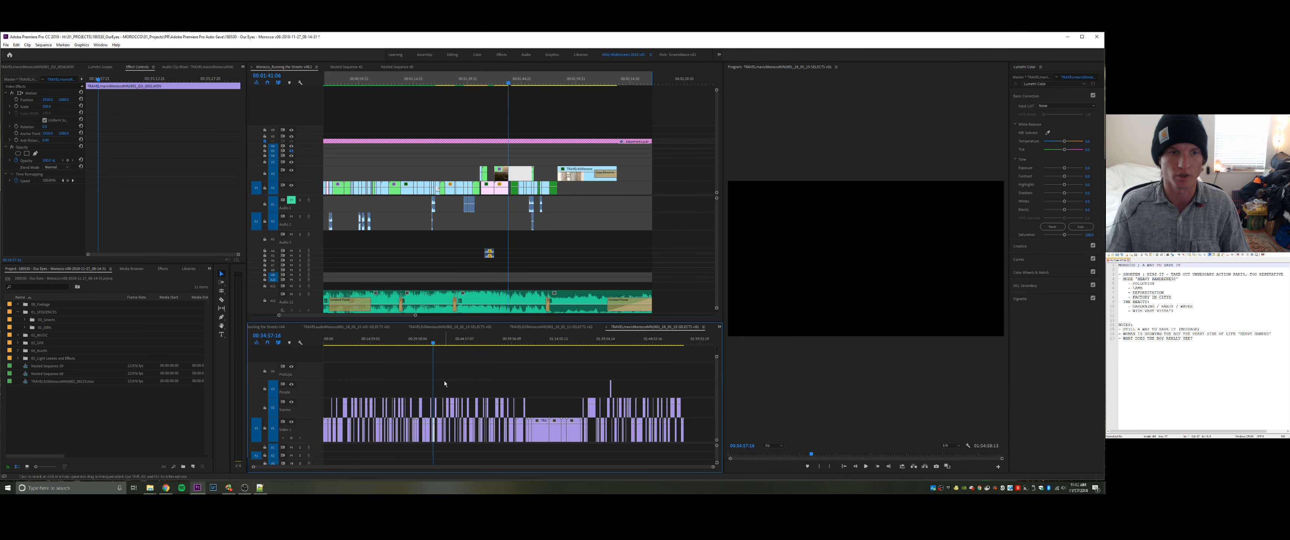
left_click(279, 328)
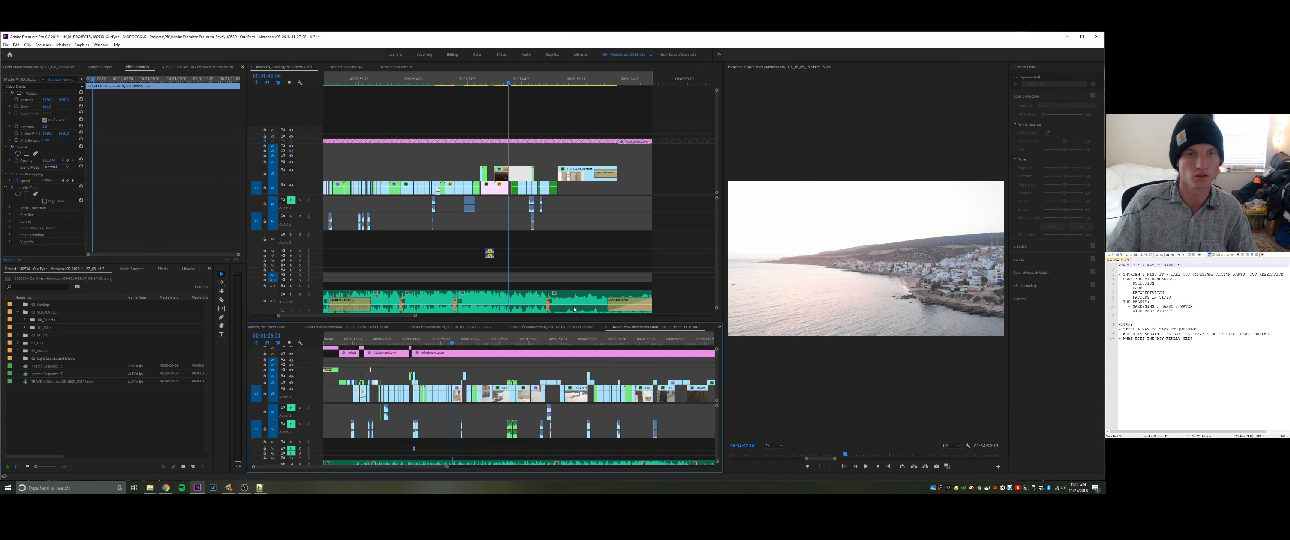
left_click(720, 327)
left_click(741, 338)
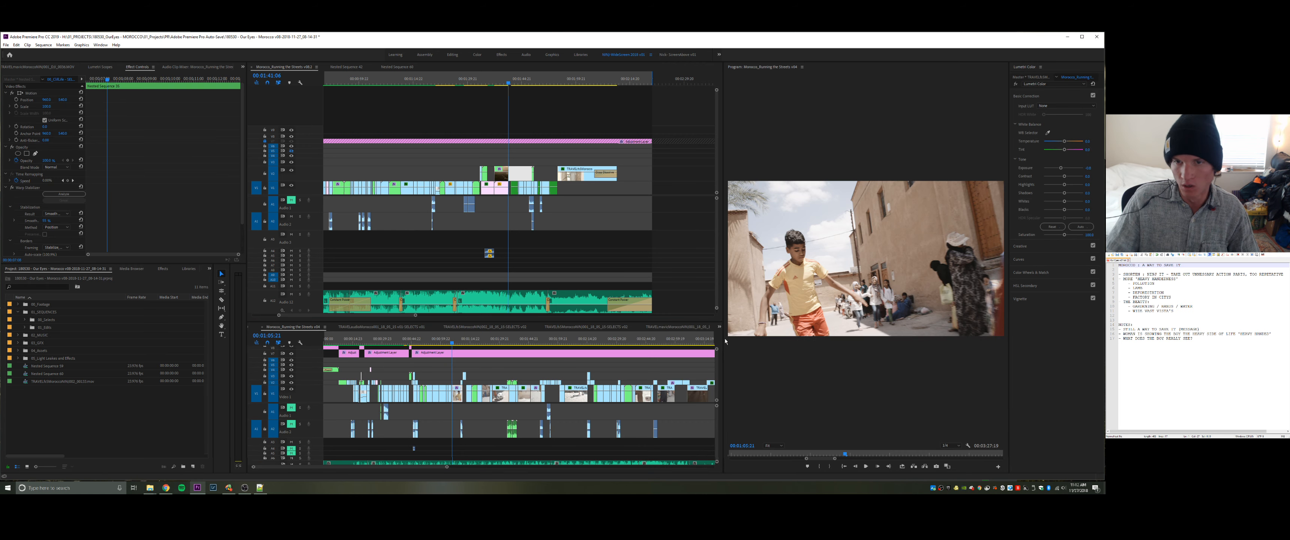
left_click_drag(393, 346, 416, 348)
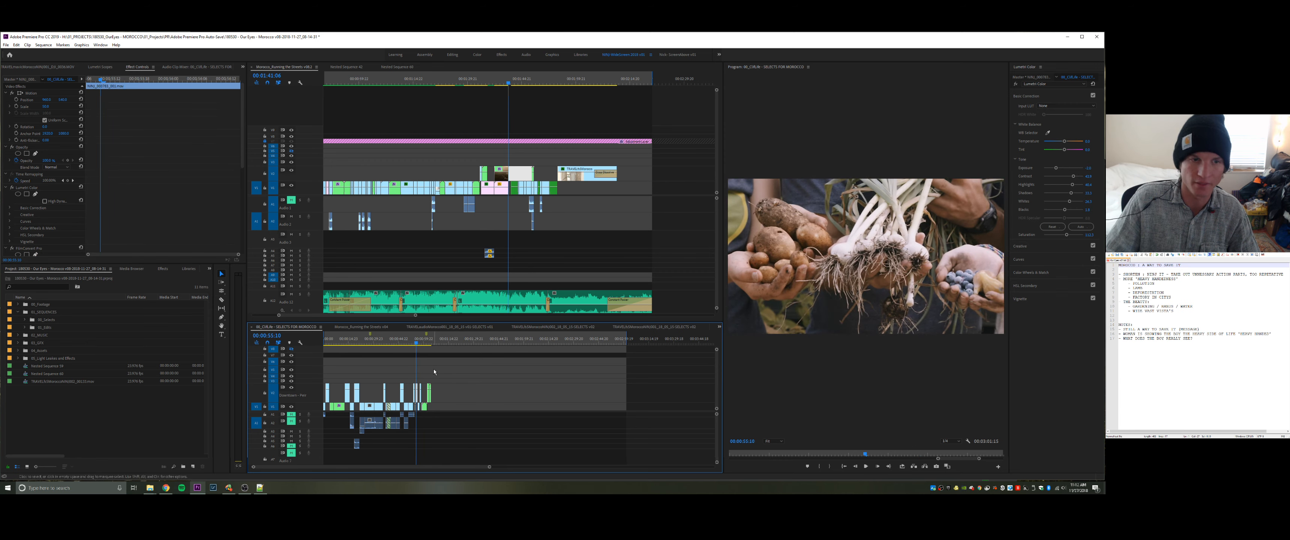
- Place the clip of hands holding harvested produce in the main edit directly after the river valley nest and trim its end
left_click(418, 391)
left_click_drag(529, 206, 510, 173)
key("=")
key("=")
key("=")
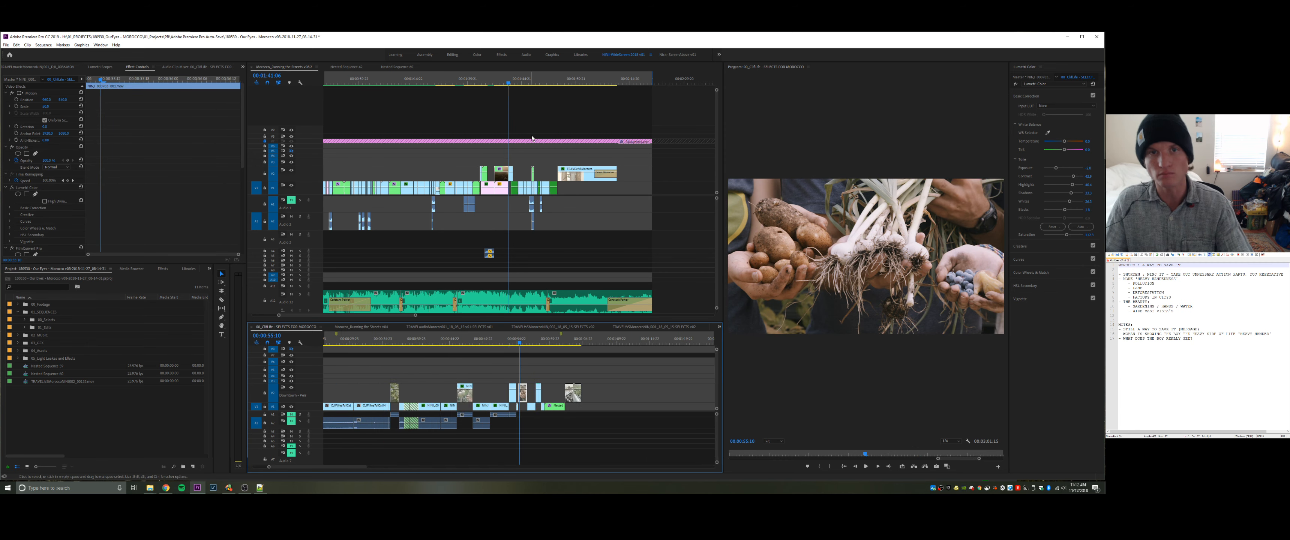
left_click(546, 129)
key("=")
key("=")
key("=")
left_click_drag(556, 173, 545, 175)
key("space")
left_click(537, 174)
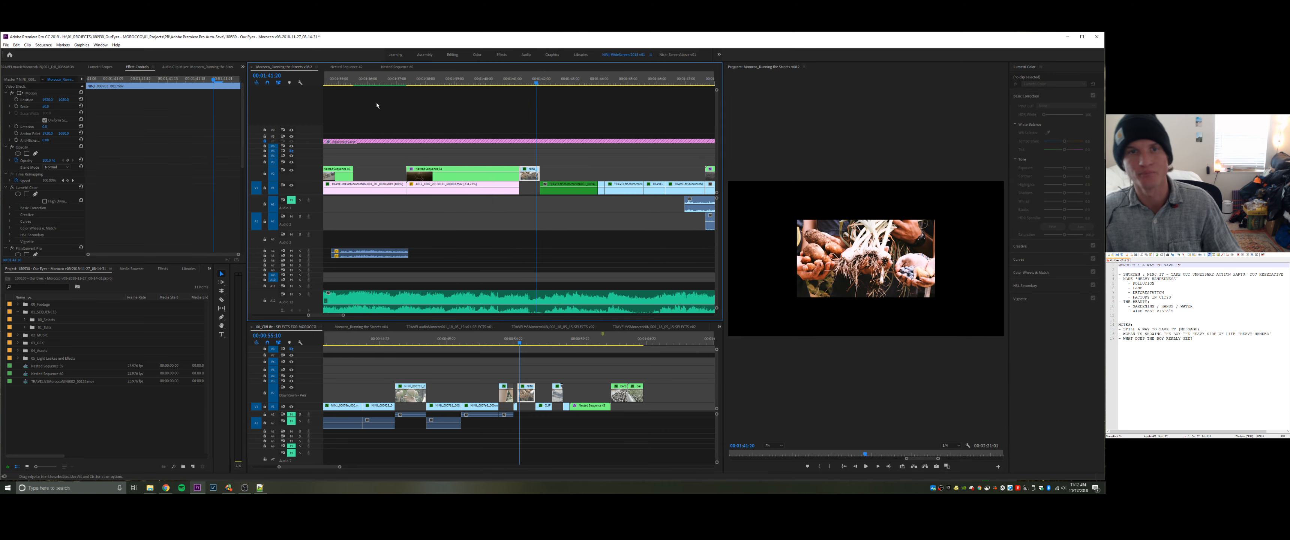
- Set the scale of the harvested produce clip to 100 and replay the cut into it from the river valley
left_click(49, 106)
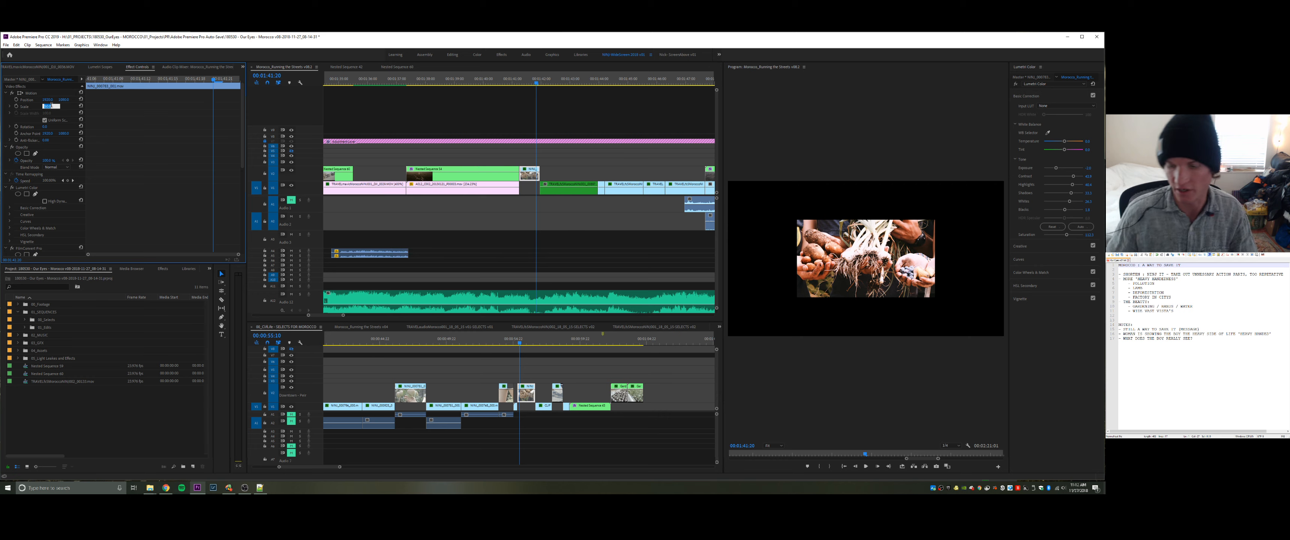
type("100")
key("Return")
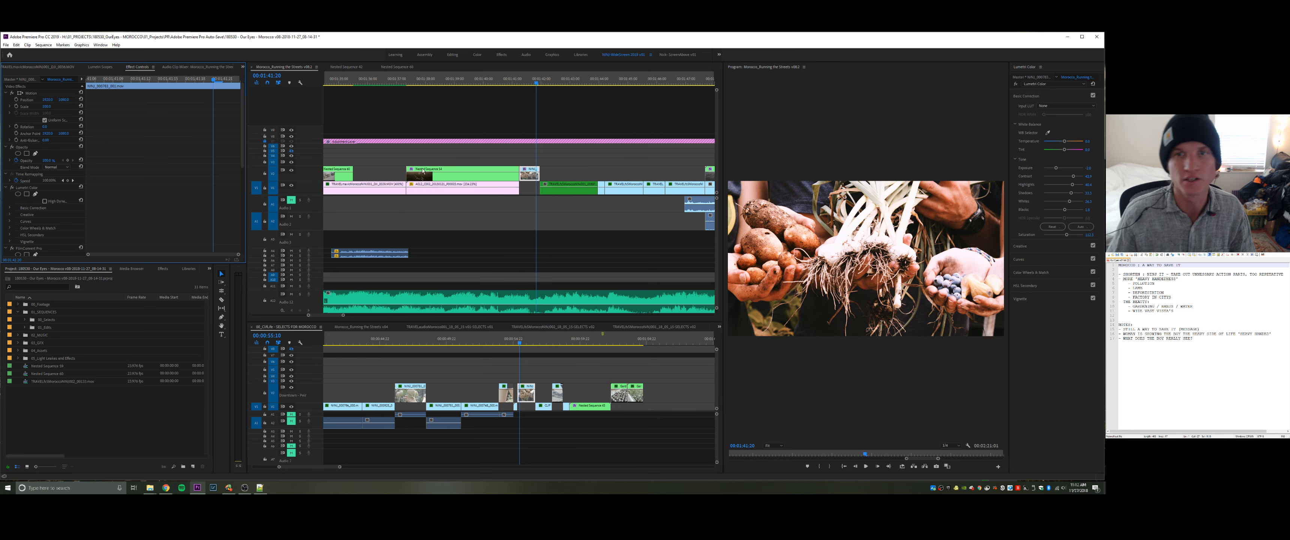
left_click(596, 125)
left_click_drag(520, 83, 513, 84)
key("space")
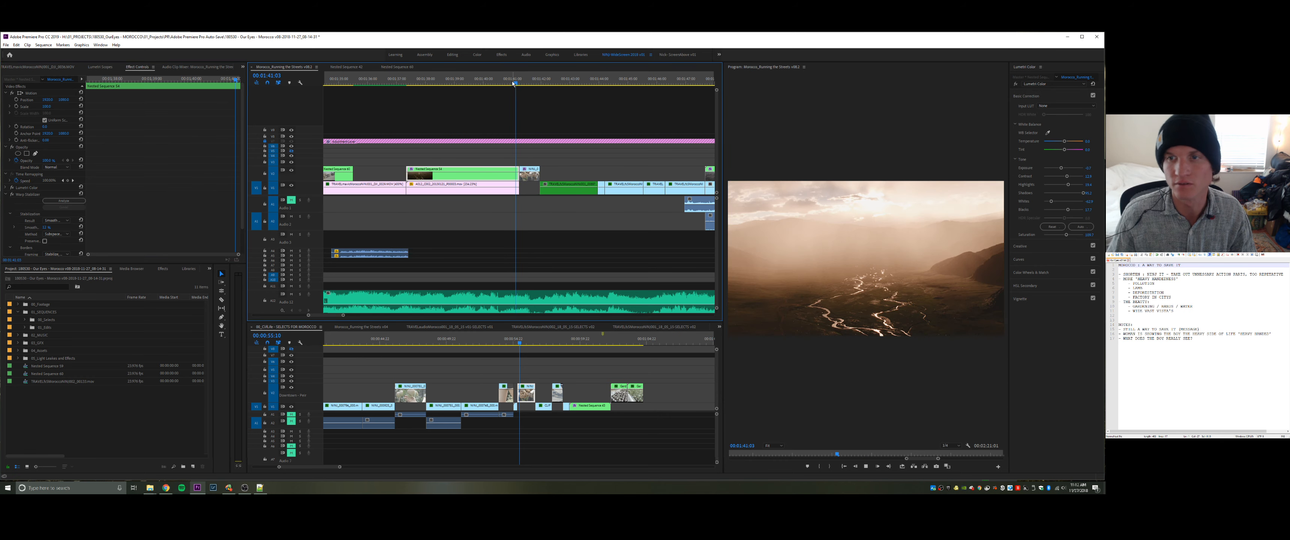
key("space")
left_click(521, 83)
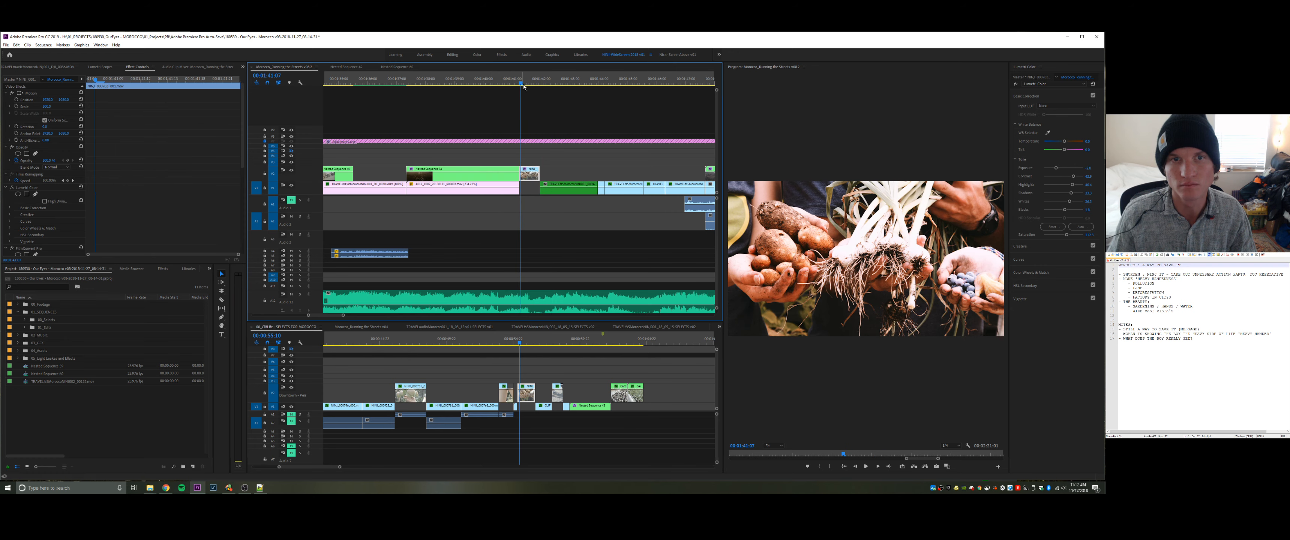
- Set the speed of the harvested produce clip to 80%
key("ctrl+r")
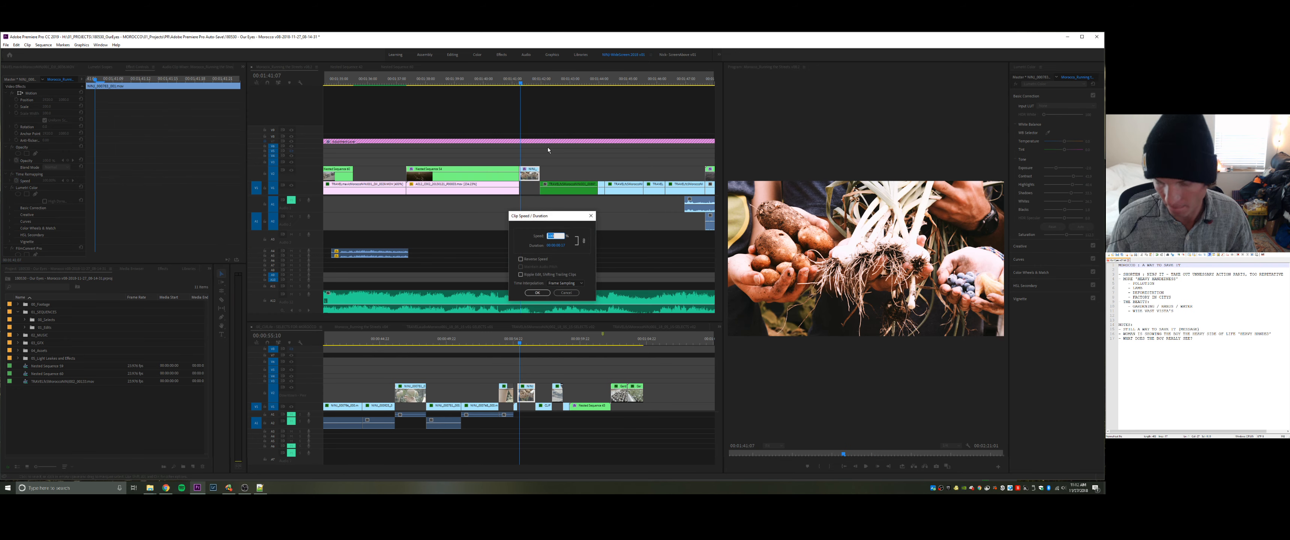
type("80")
key("Return")
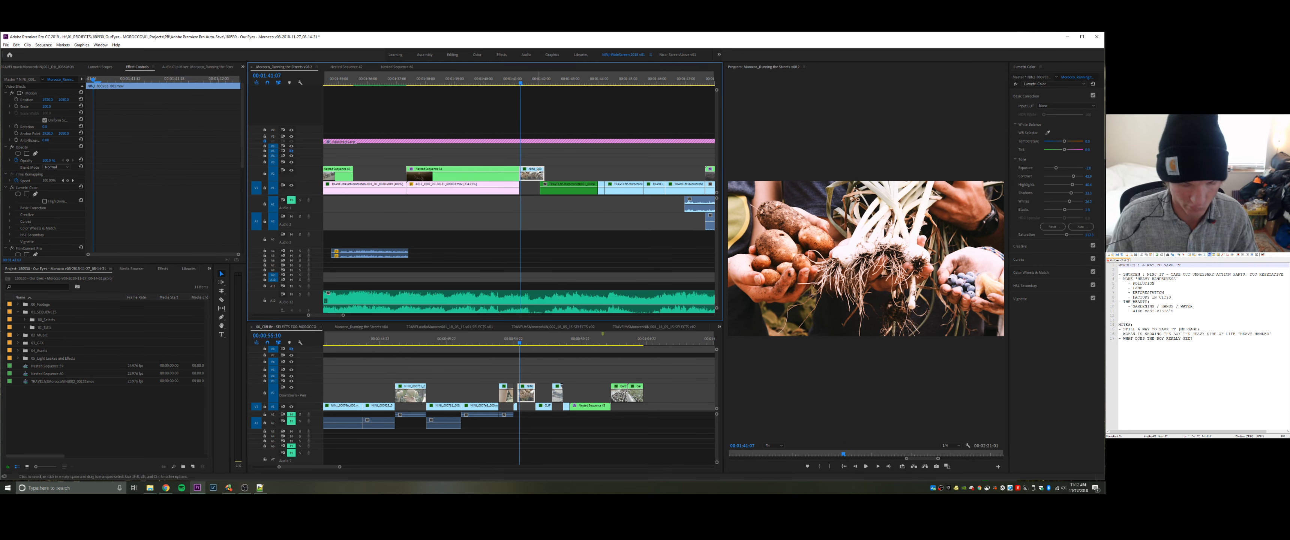
- Slip the footage inside the harvested produce clip to use a different part of the take
left_click_drag(541, 177, 626, 175)
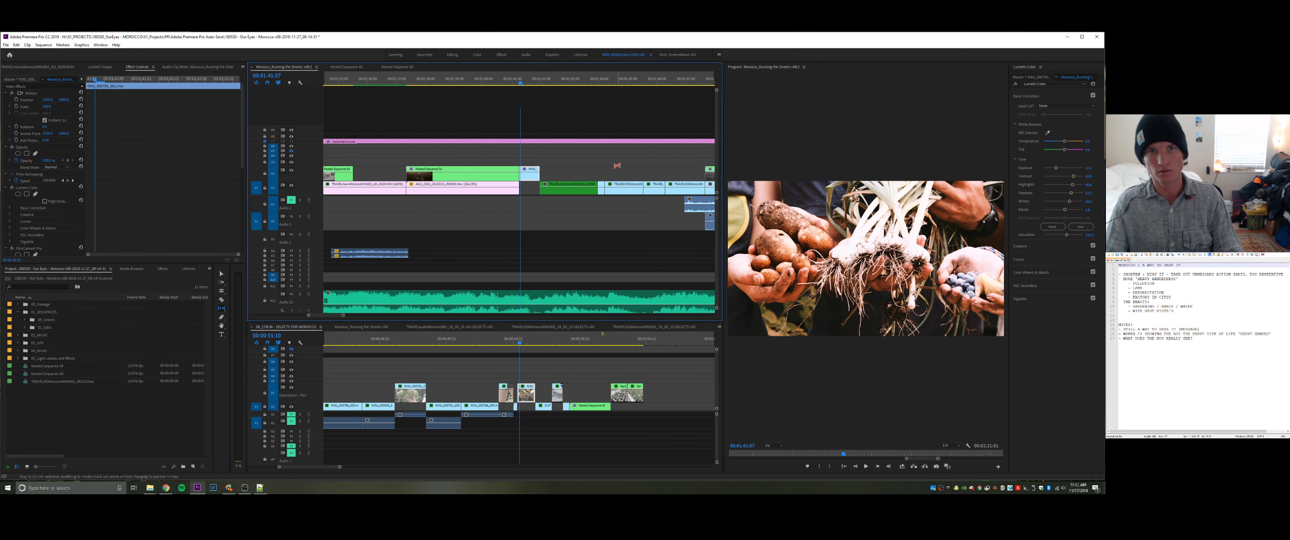
left_click_drag(535, 175, 564, 178)
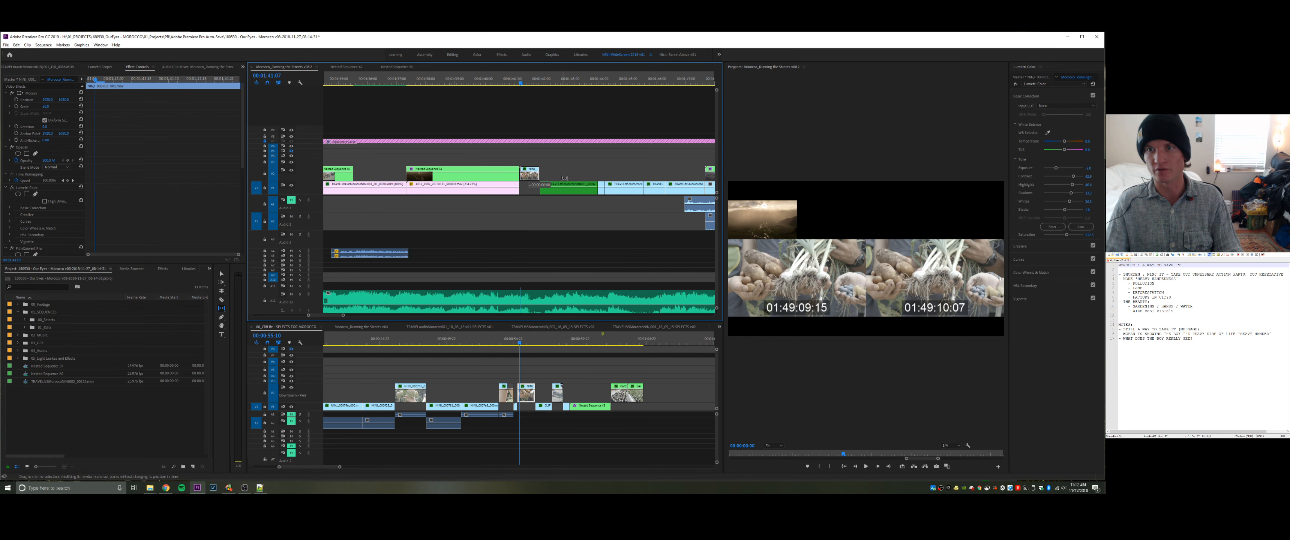
left_click_drag(694, 179, 634, 186)
left_click_drag(552, 185, 551, 185)
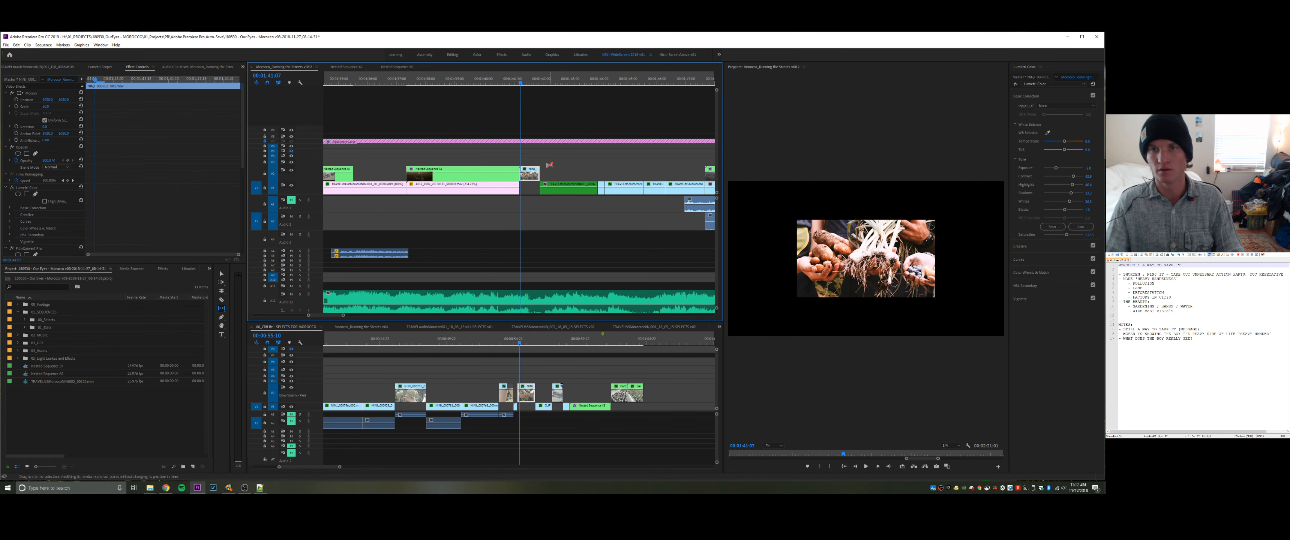
- Set the harvested produce clip's scale to 100 and play through the cut to the woman in the desert
key("space")
key("space")
left_click(535, 79)
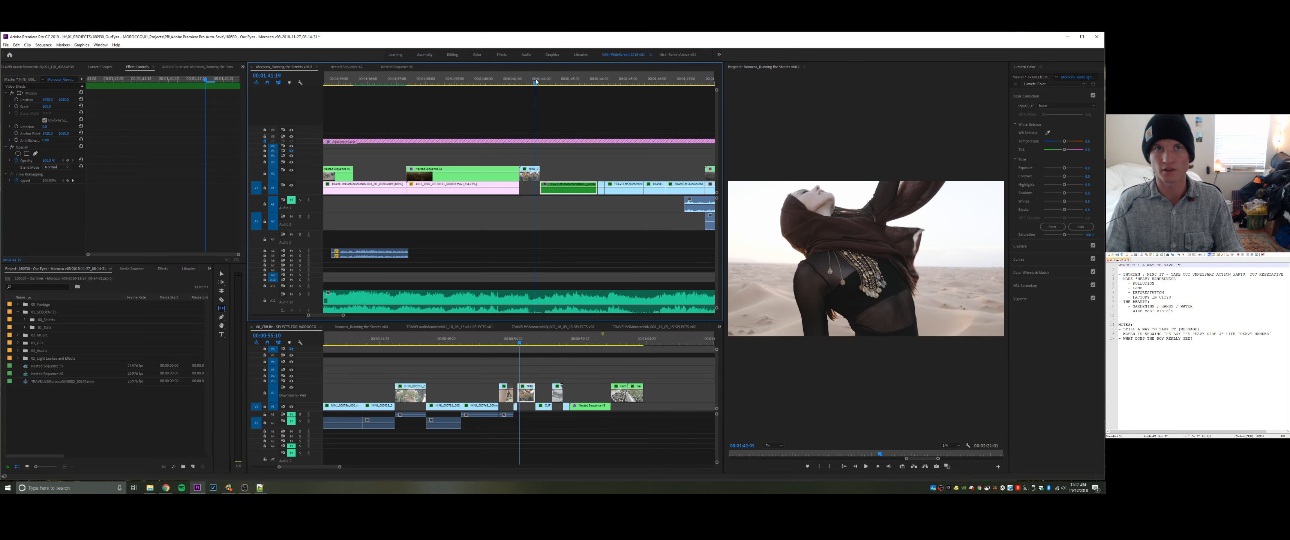
left_click(49, 106)
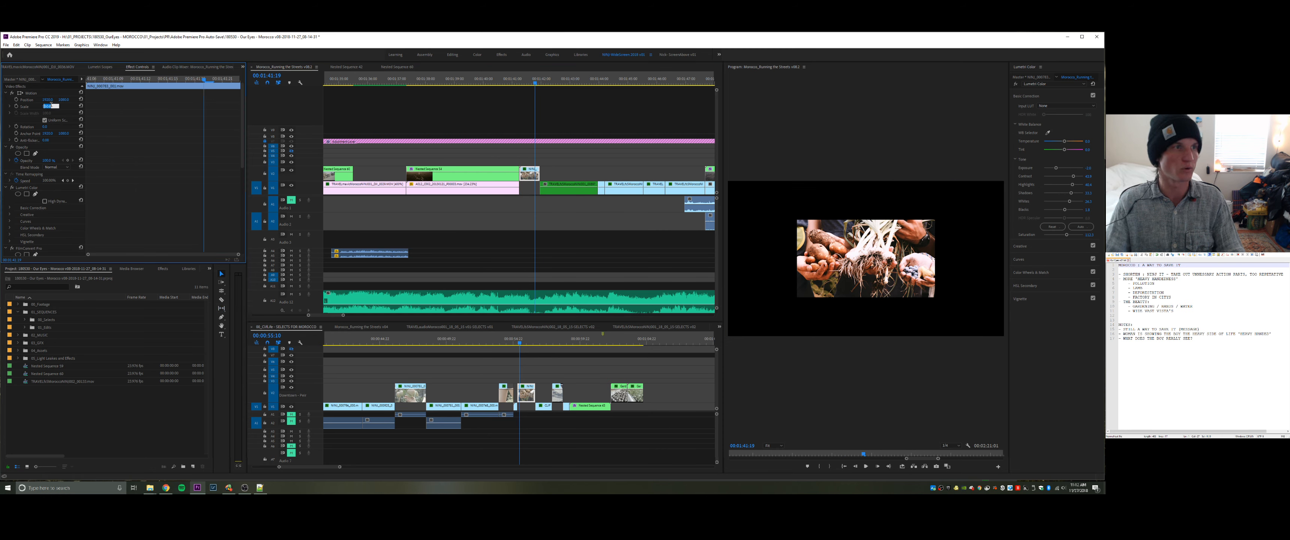
key("Return")
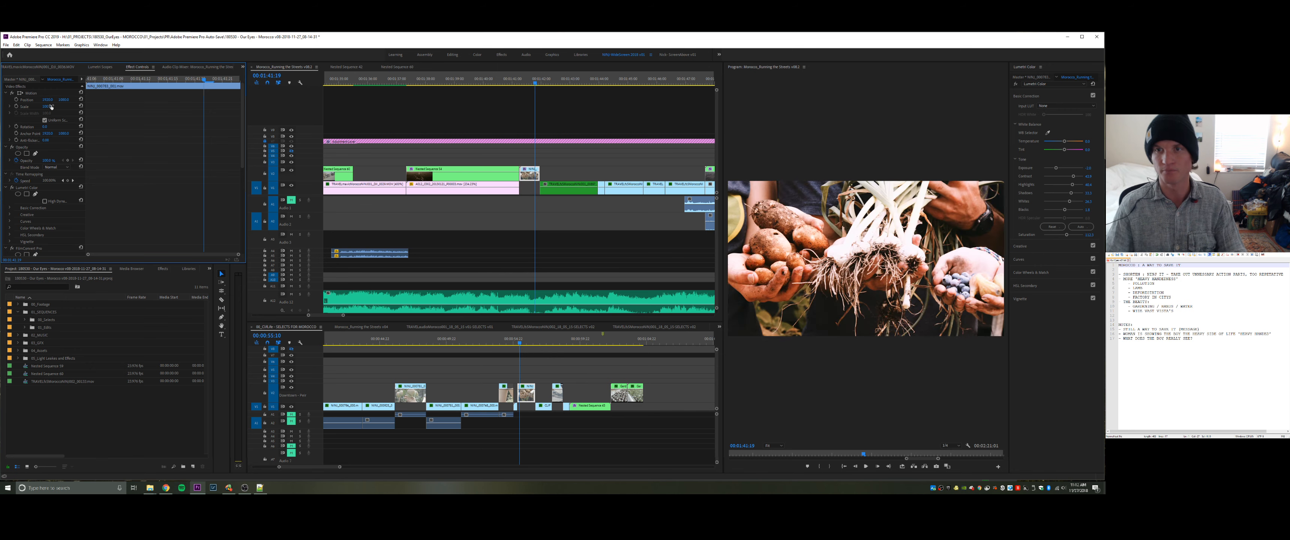
key("space")
key("Up")
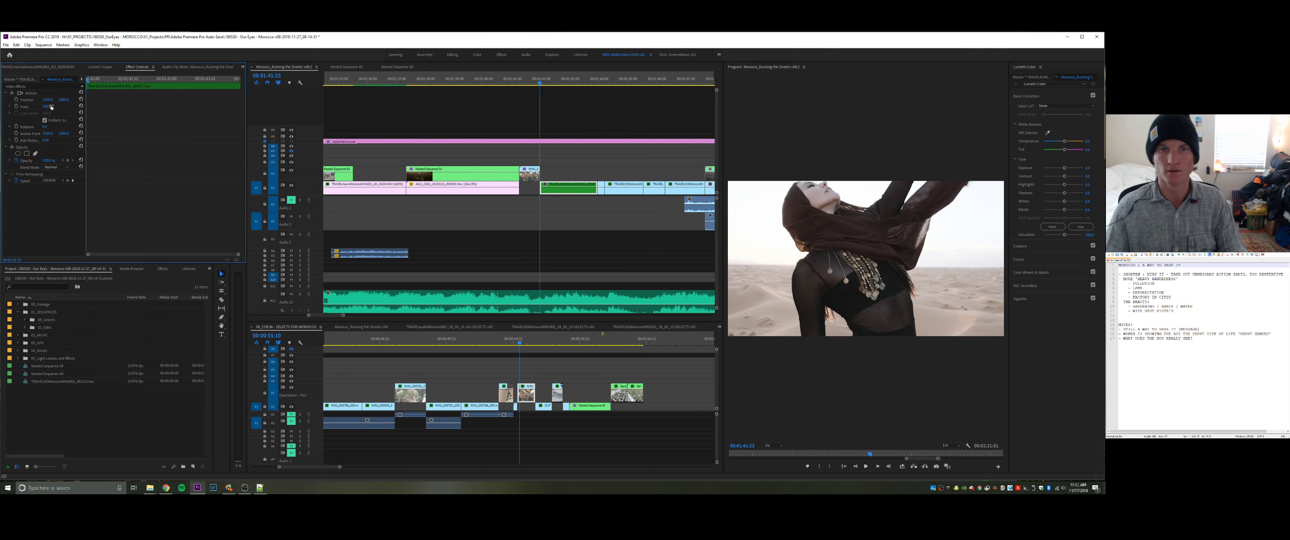
- Nest the harvested produce clip under the default name and apply Warp Stabilizer to the nest
right_click(533, 176)
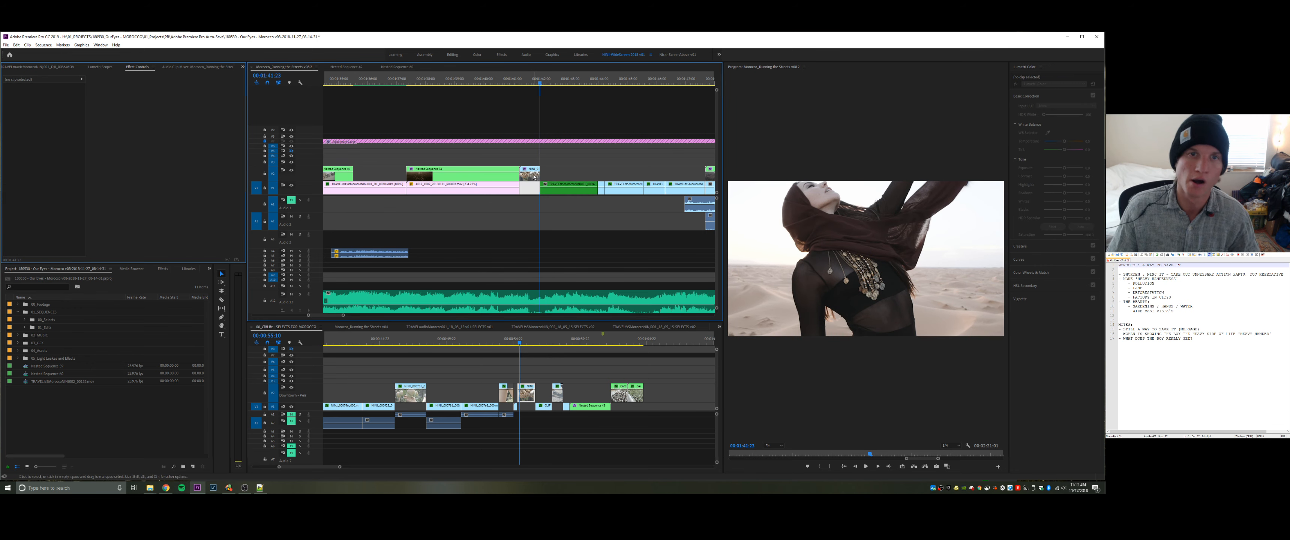
left_click(568, 325)
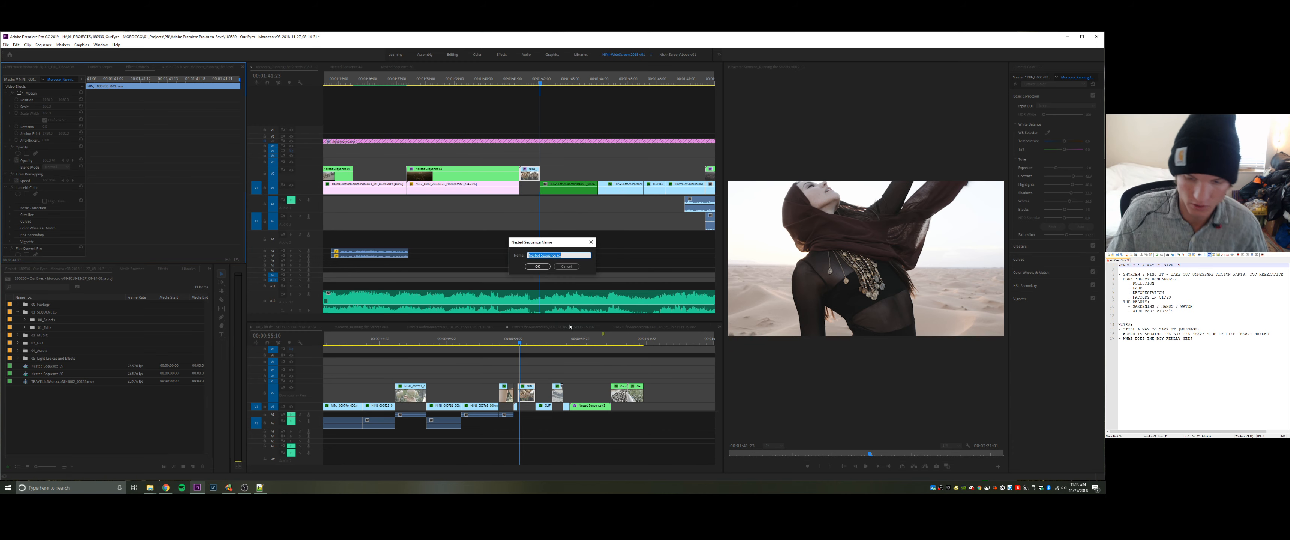
key("Return")
left_click(161, 269)
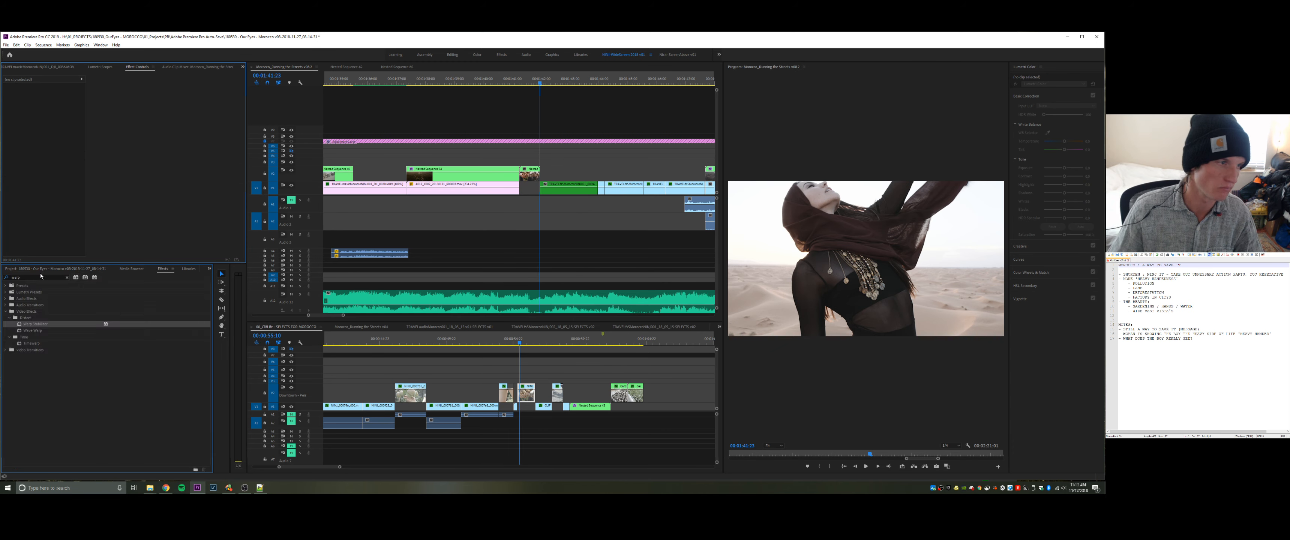
left_click_drag(23, 325, 536, 169)
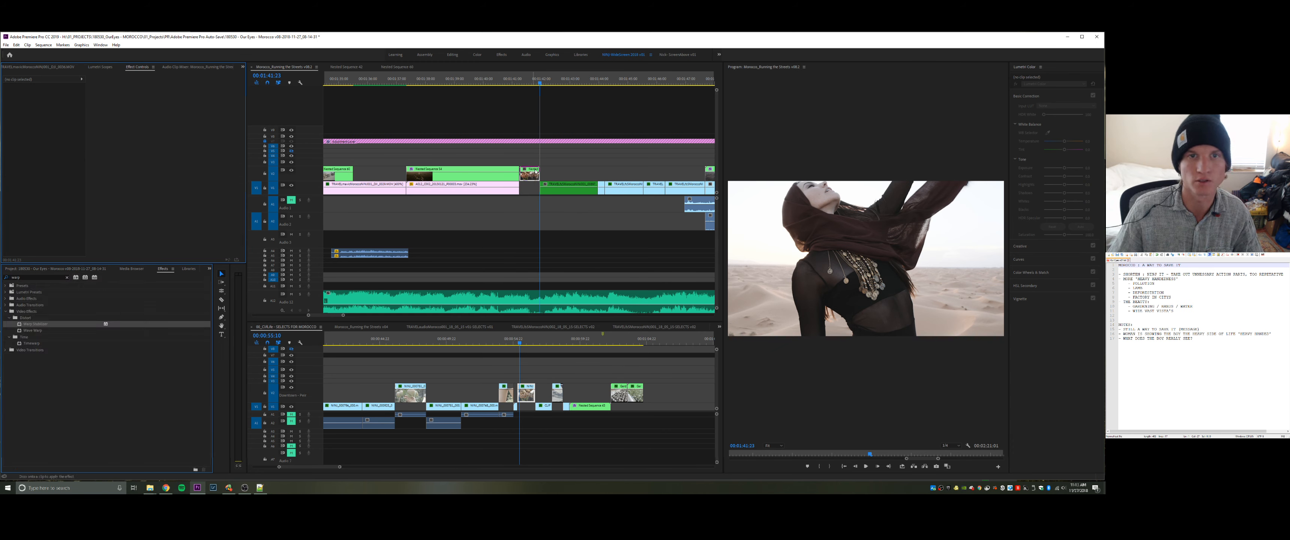
left_click(51, 220)
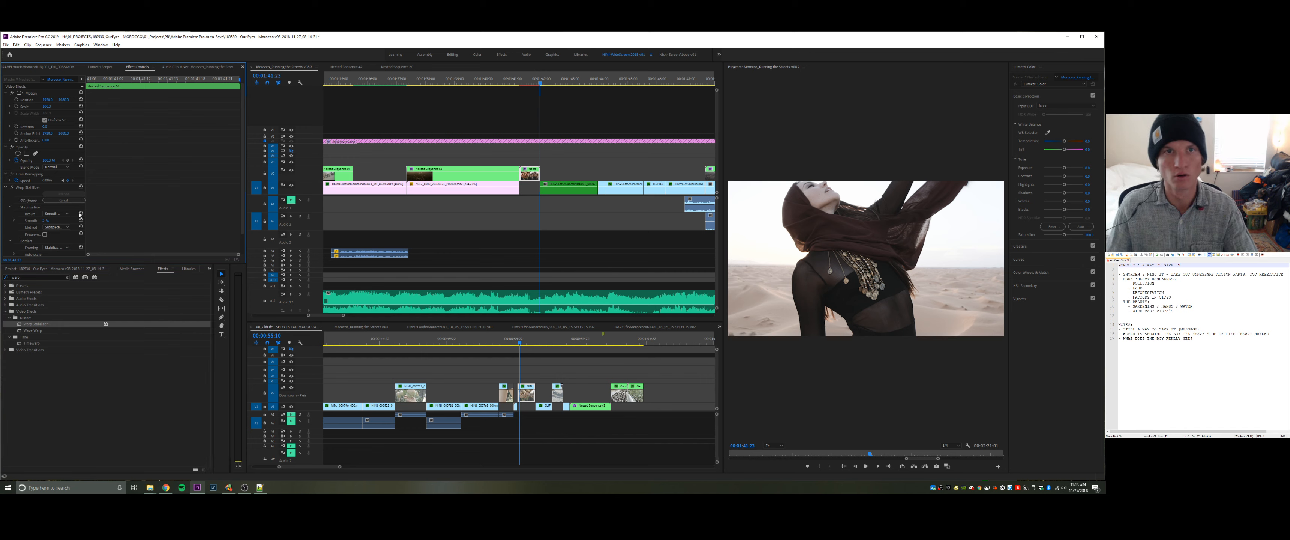
- Go back to the alley football section of the main edit and play through the shots of the boy walking with the ball
left_click(587, 174)
key("minus")
key("minus")
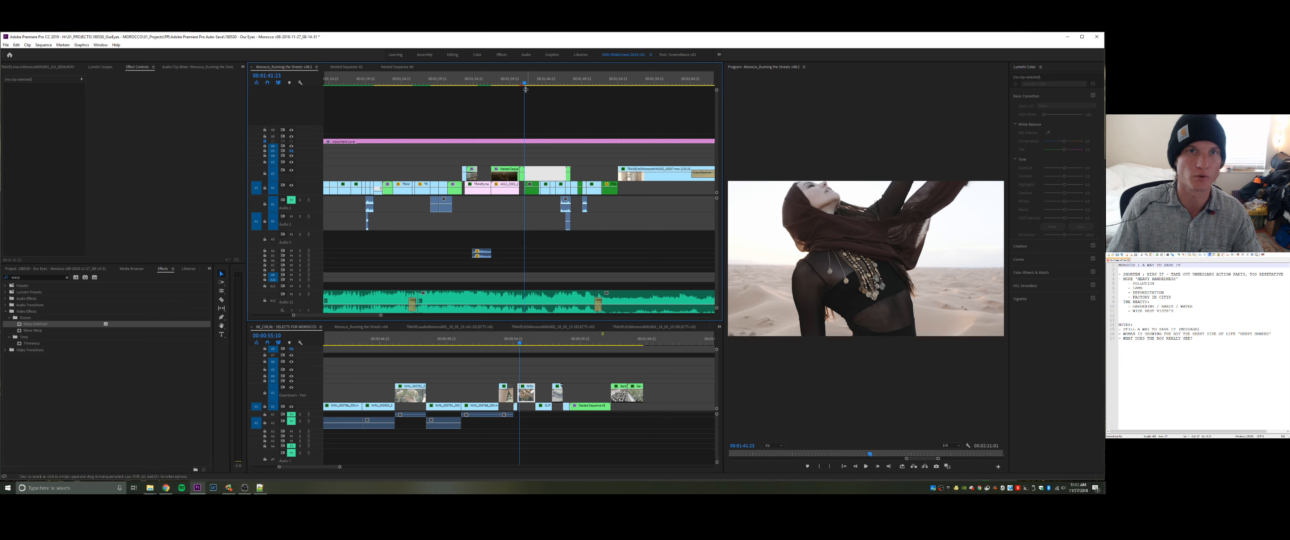
left_click(388, 80)
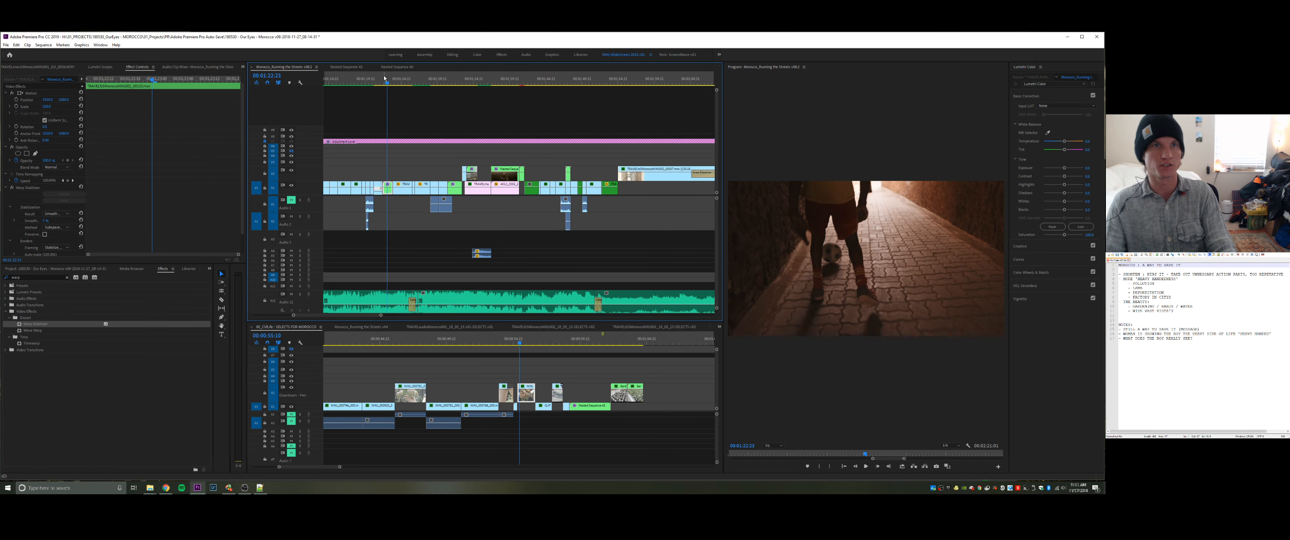
left_click_drag(388, 80, 371, 81)
key("space")
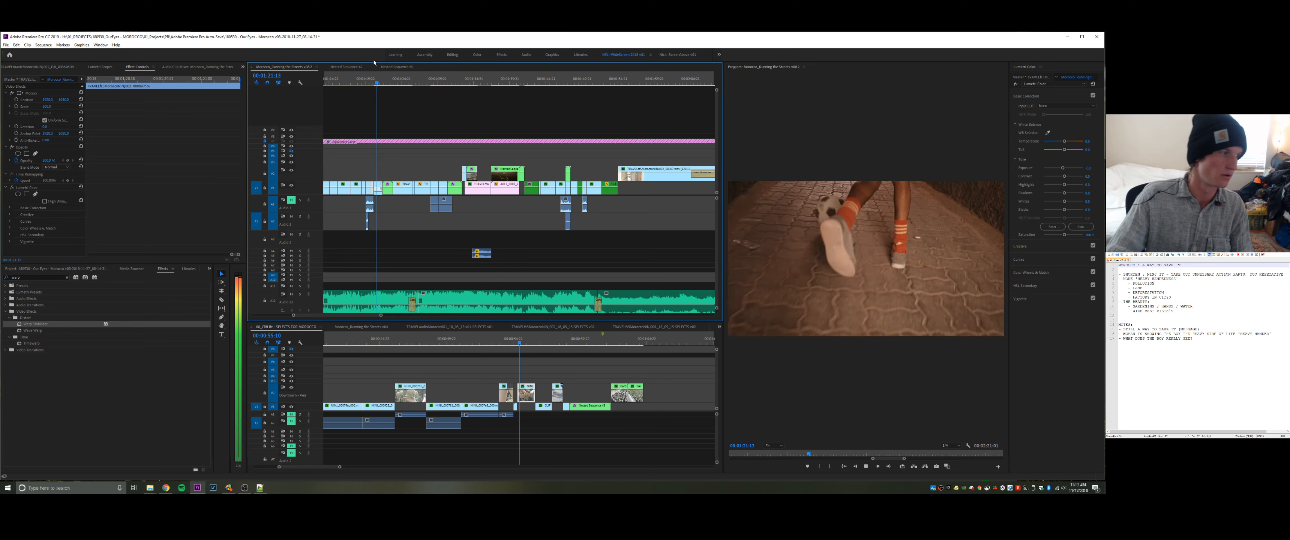
key("space")
key("space")
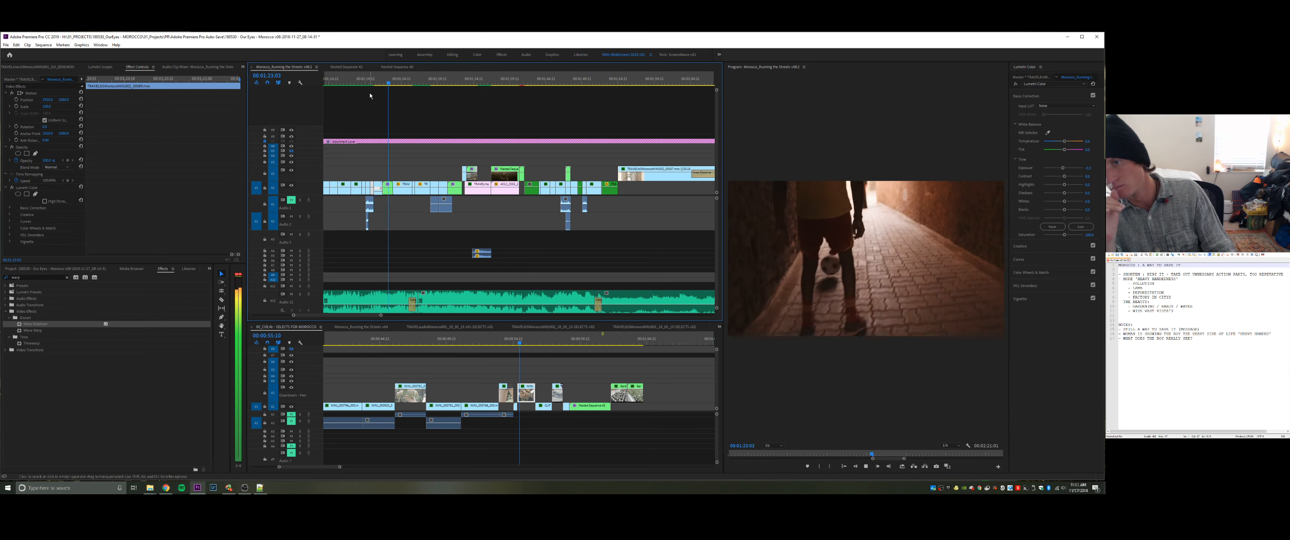
key("space")
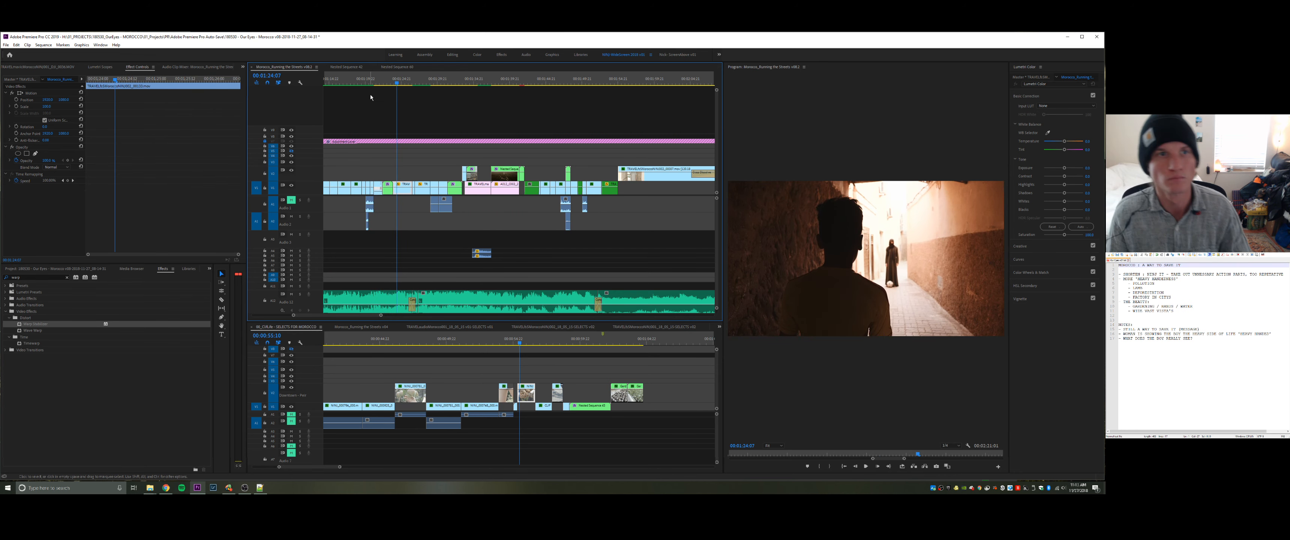
- Change the Warp Stabilizer smoothness on the nested shot of the boy with the football in the alley and play it
left_click(386, 81)
left_click(45, 221)
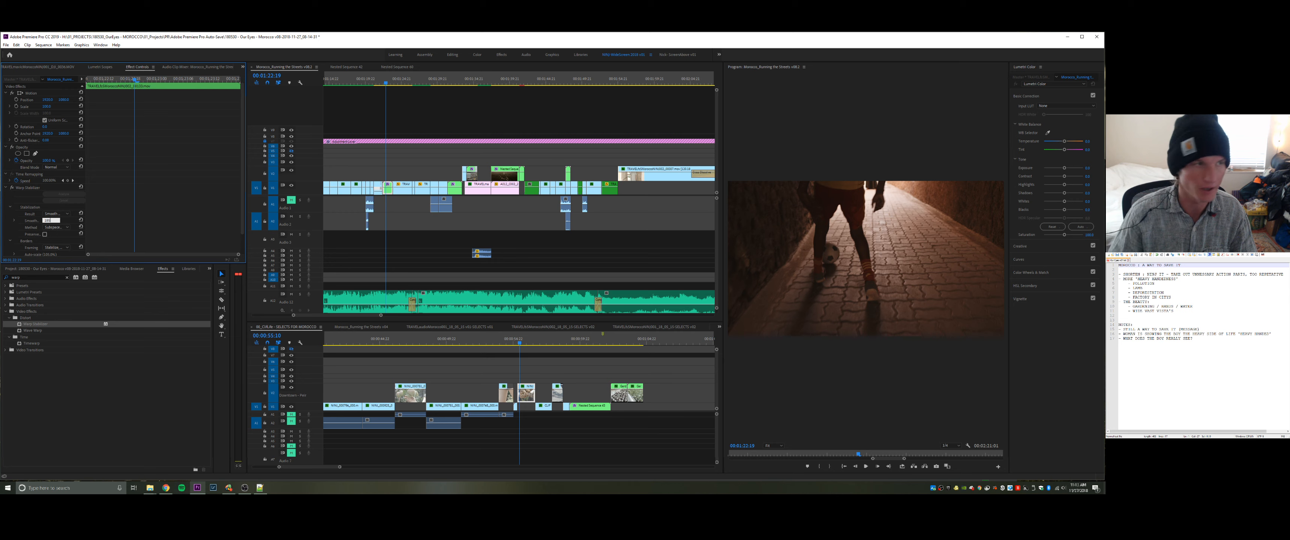
key("Return")
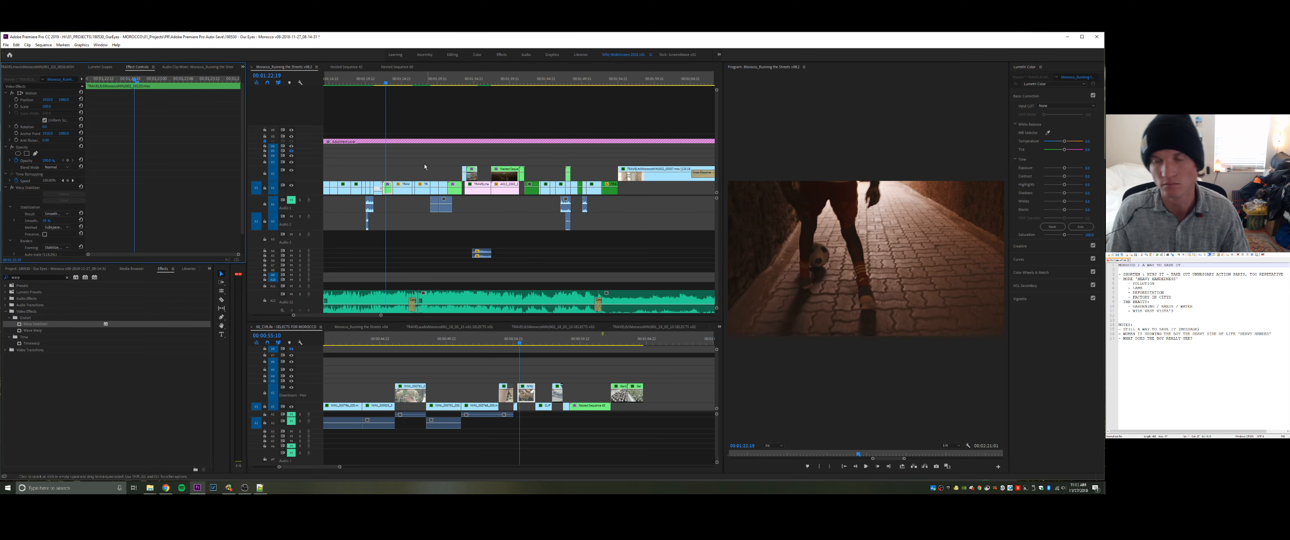
key("space")
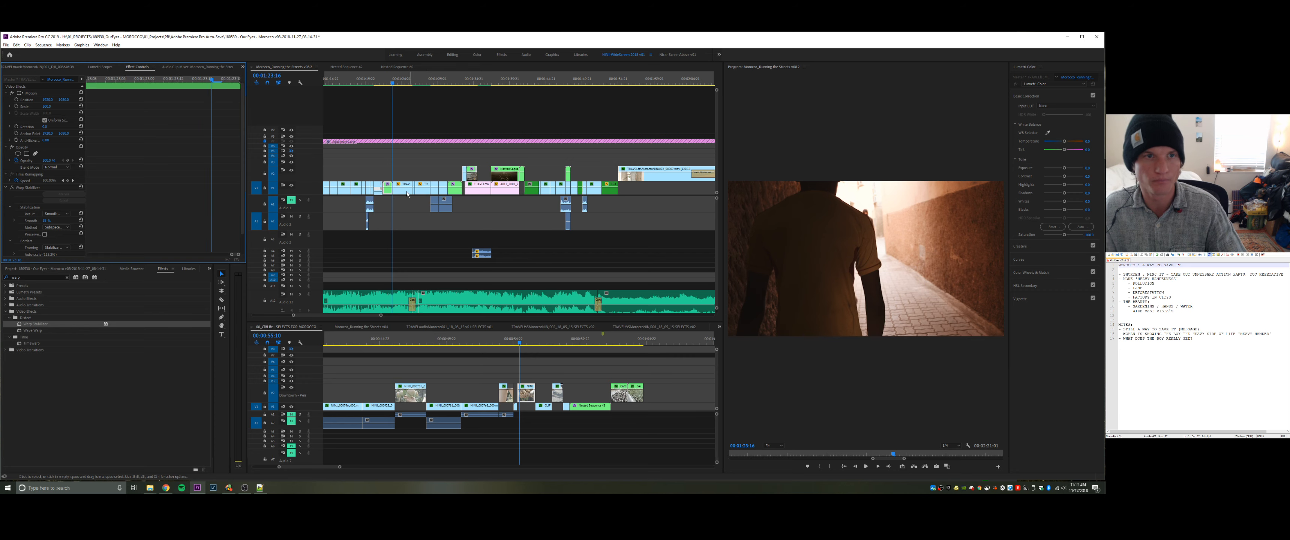
- Replay the stabilized alley shot from its start and step through the frames near its end to check the camera movement
left_click(409, 176)
key("equal")
key("equal")
key("equal")
key("equal")
left_click(447, 82)
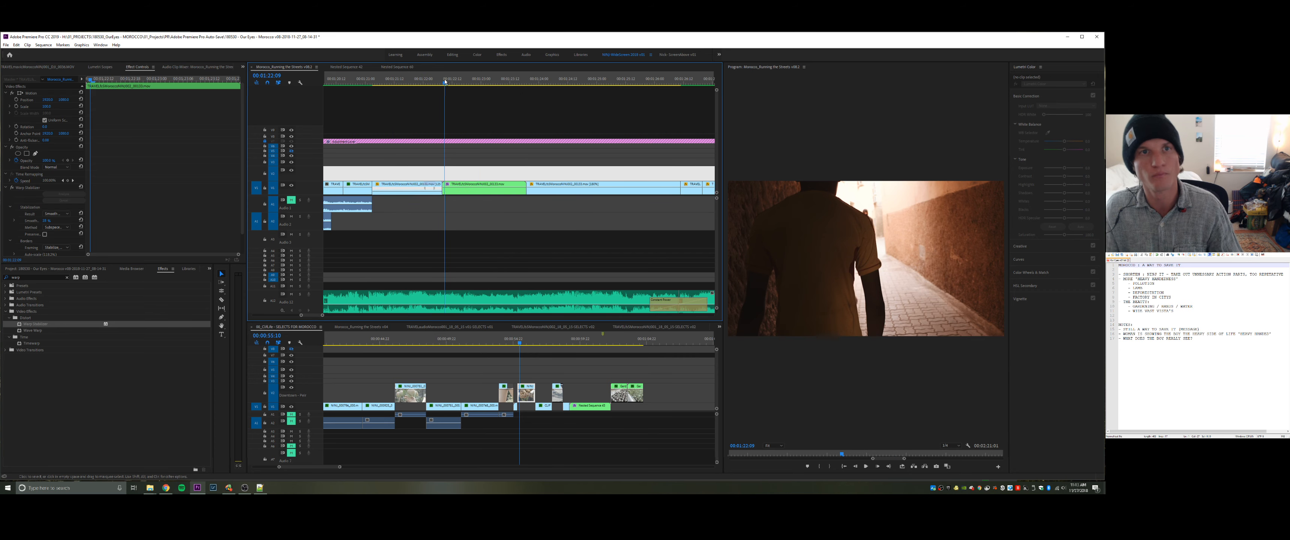
key("space")
key("space")
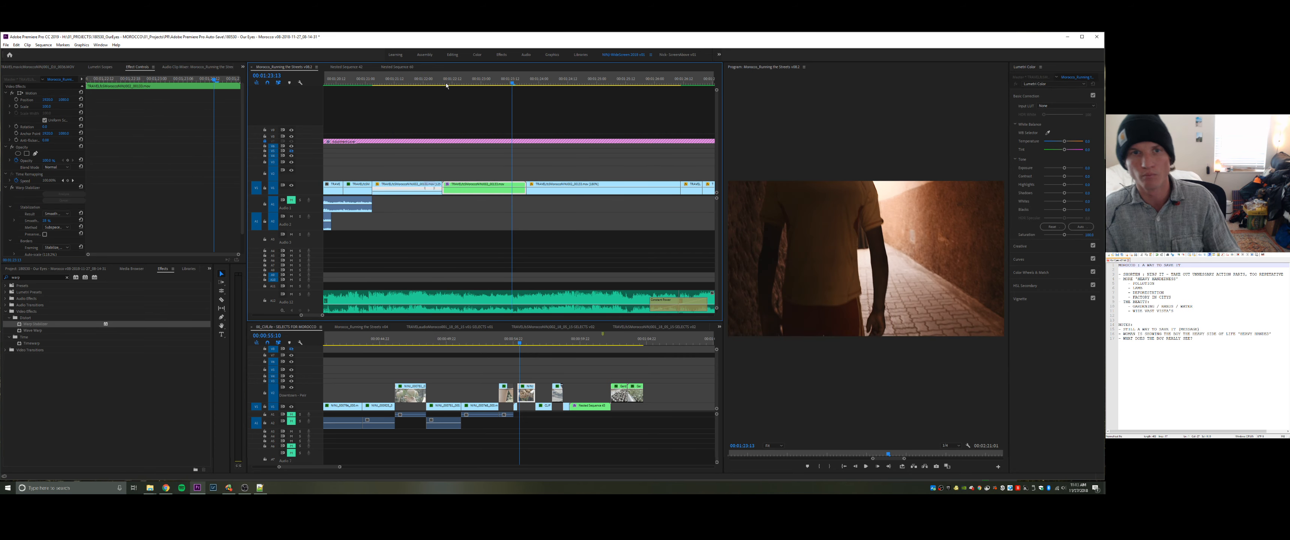
left_click(474, 77)
key("space")
key("space")
key("Right")
key("Right")
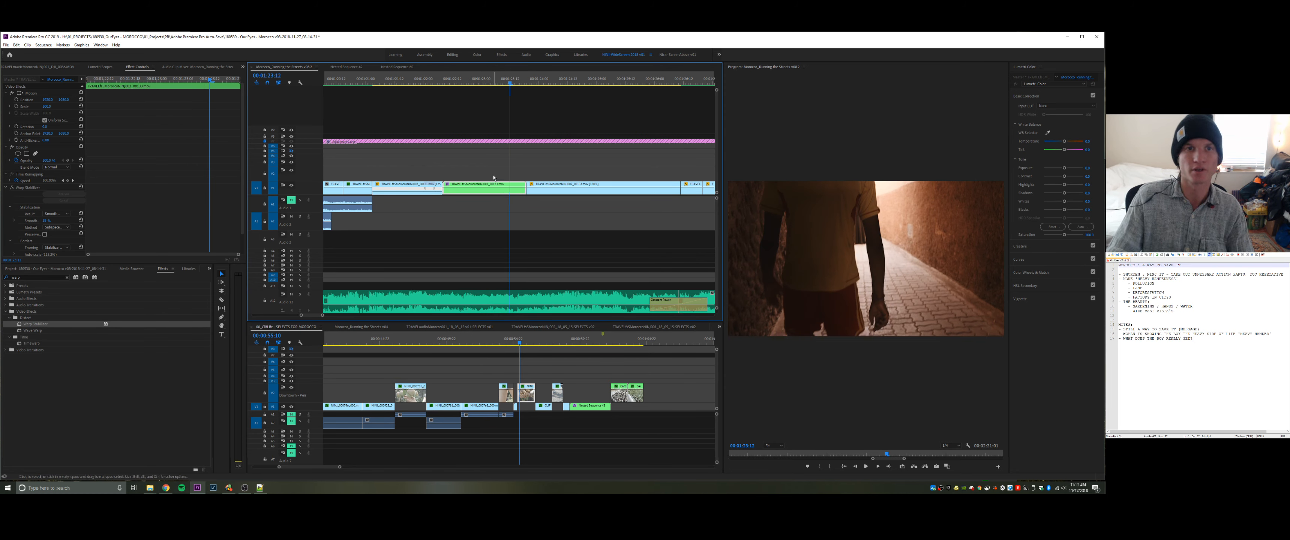
- Replay the stabilized alley shot several more times to judge its smoothness and open its nested sequence
left_click(493, 177)
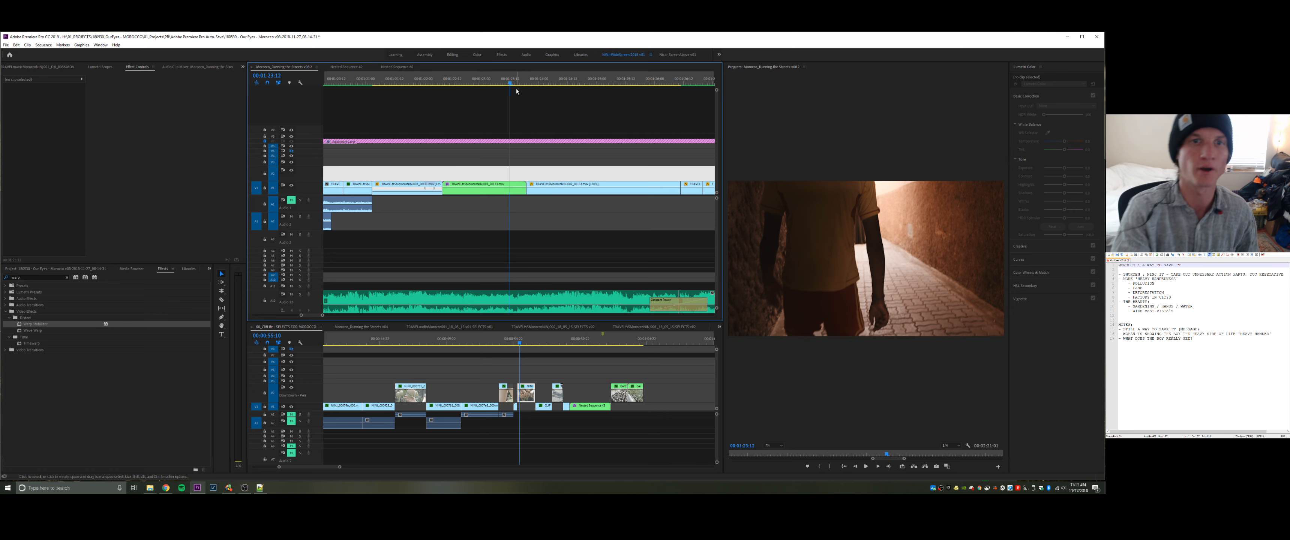
left_click(480, 81)
key("space")
key("space")
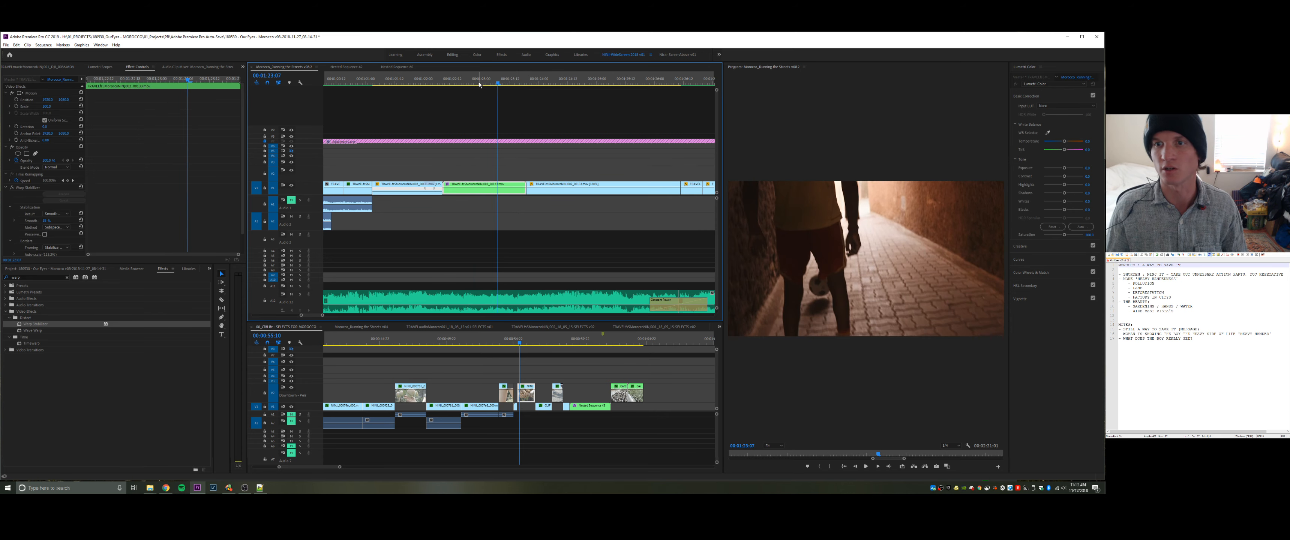
left_click(464, 83)
key("space")
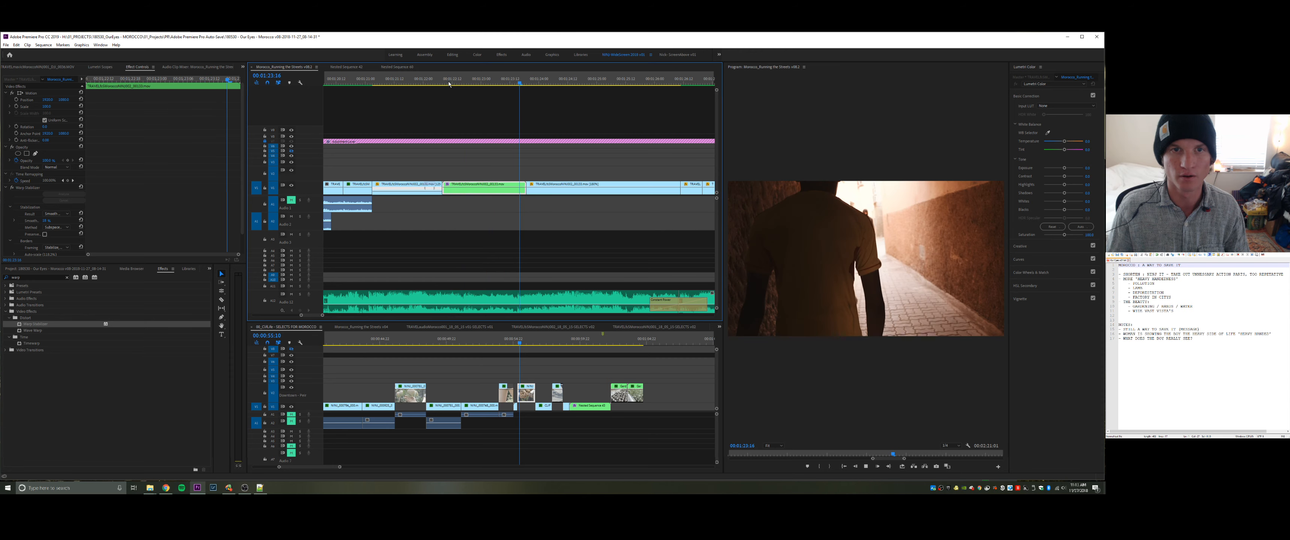
left_click(440, 81)
key("space")
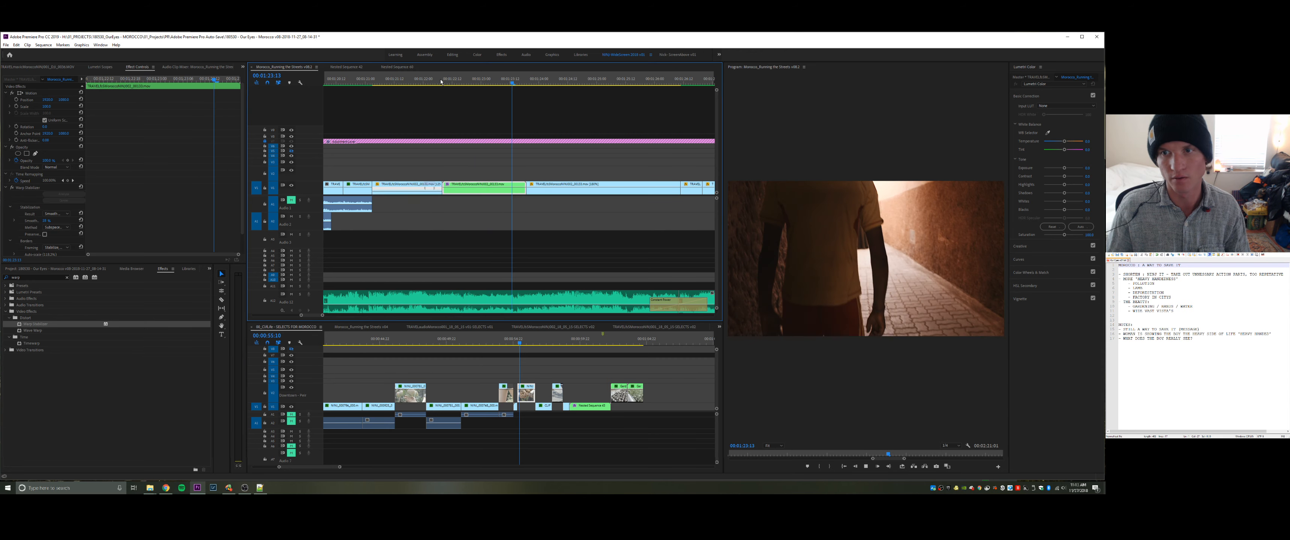
key("space")
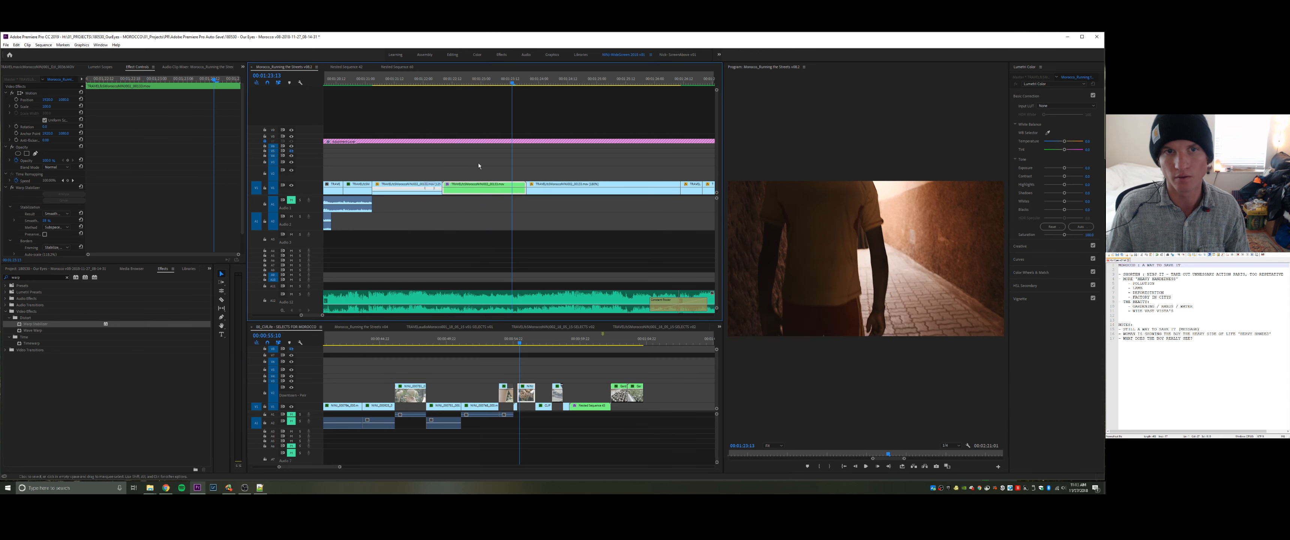
double_click(500, 192)
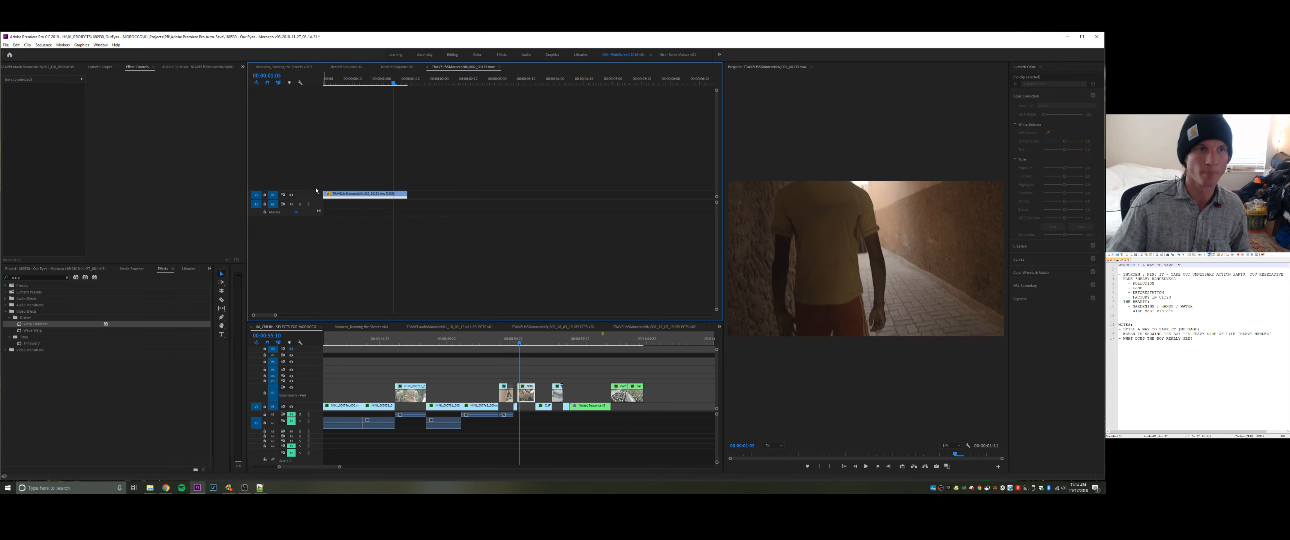
- Shift the speed ramp keyframes of the alley football clip in its nested sequence and return to the main edit
left_click_drag(309, 188, 310, 162)
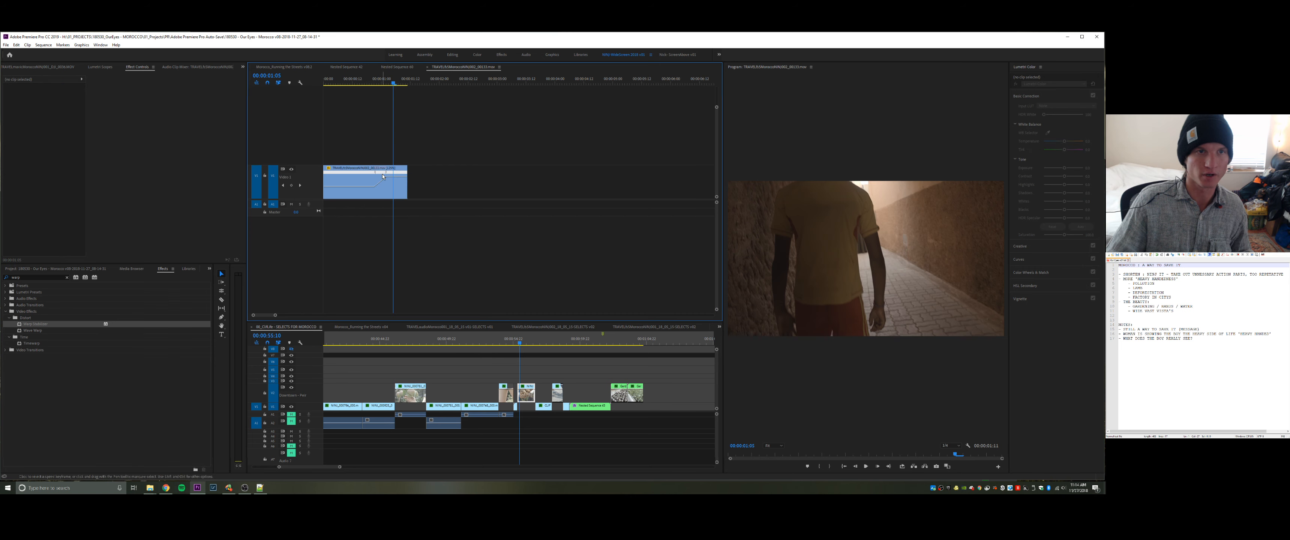
left_click_drag(384, 177, 397, 175)
key("=")
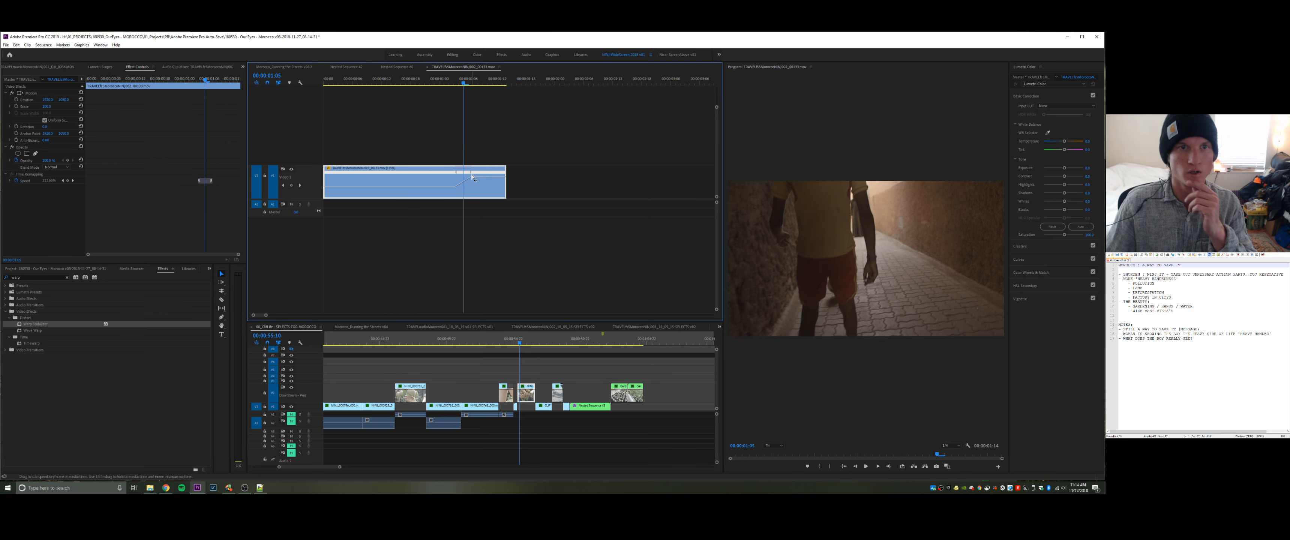
left_click_drag(481, 176, 486, 173)
left_click(487, 113)
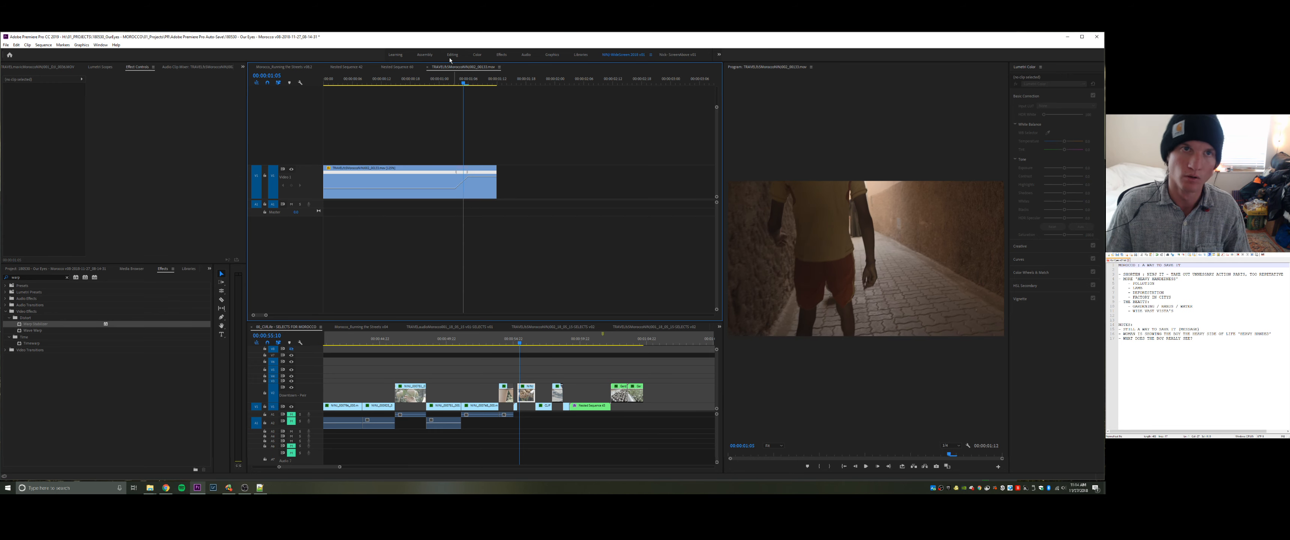
left_click(427, 67)
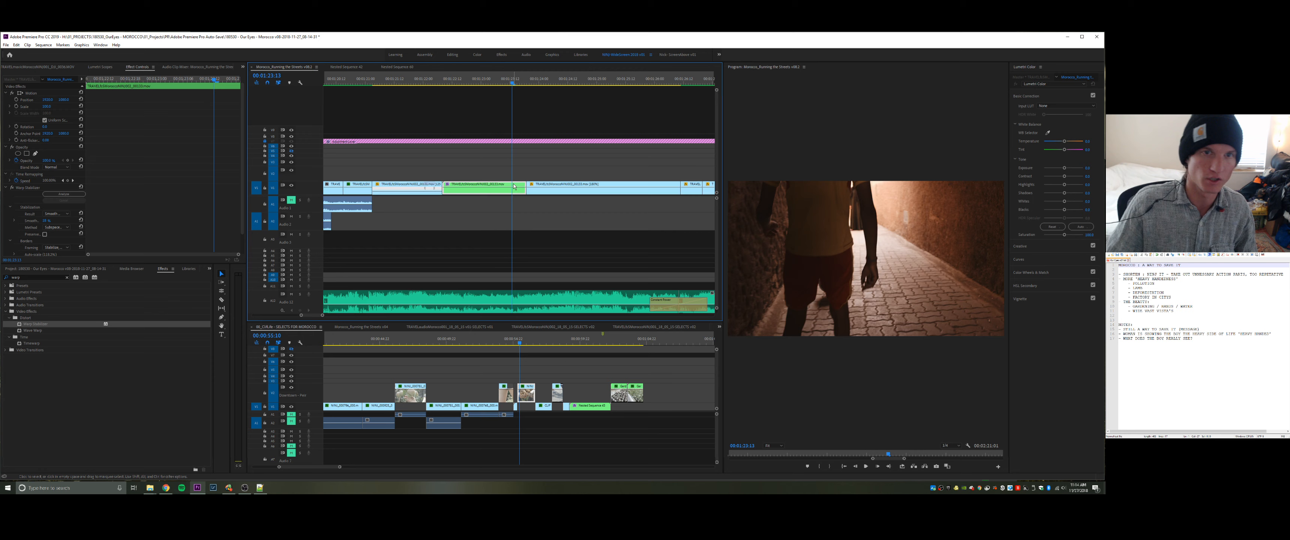
- Replay the alley football shot repeatedly up to the silhouette shot to judge the adjusted speed ramp and camera movement
left_click(460, 84)
key("space")
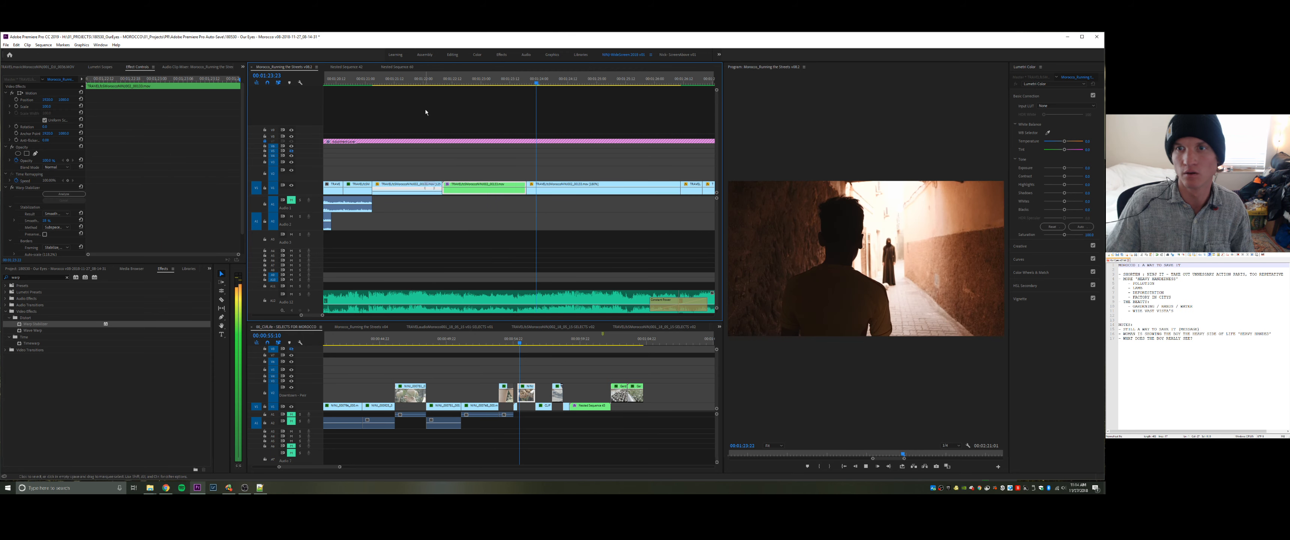
key("space")
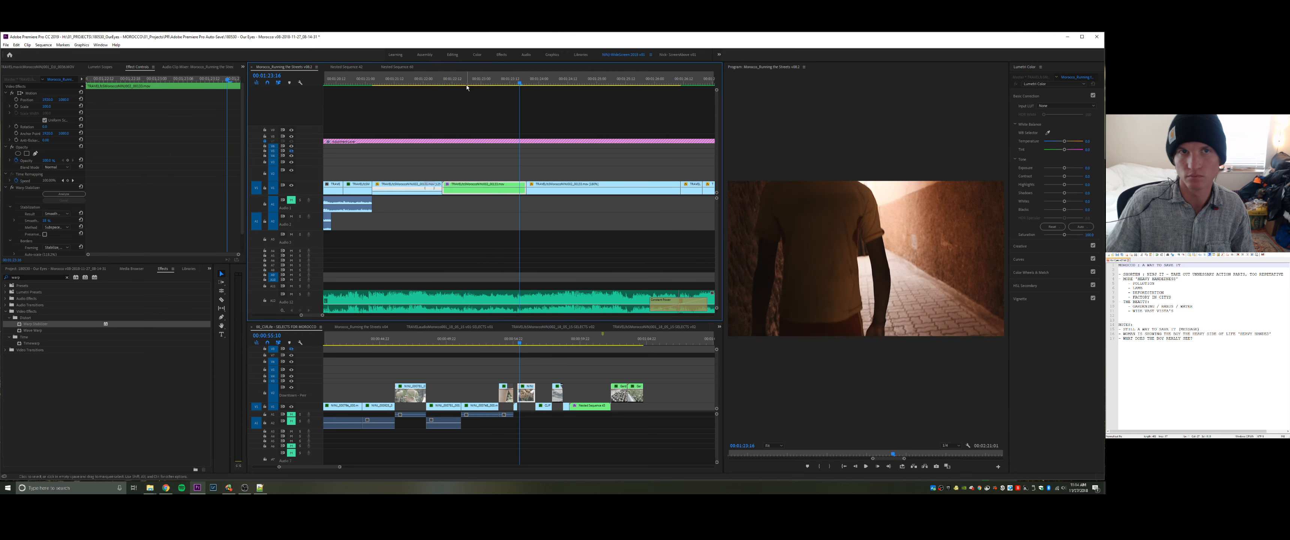
left_click(467, 84)
key("space")
key("space")
key("space")
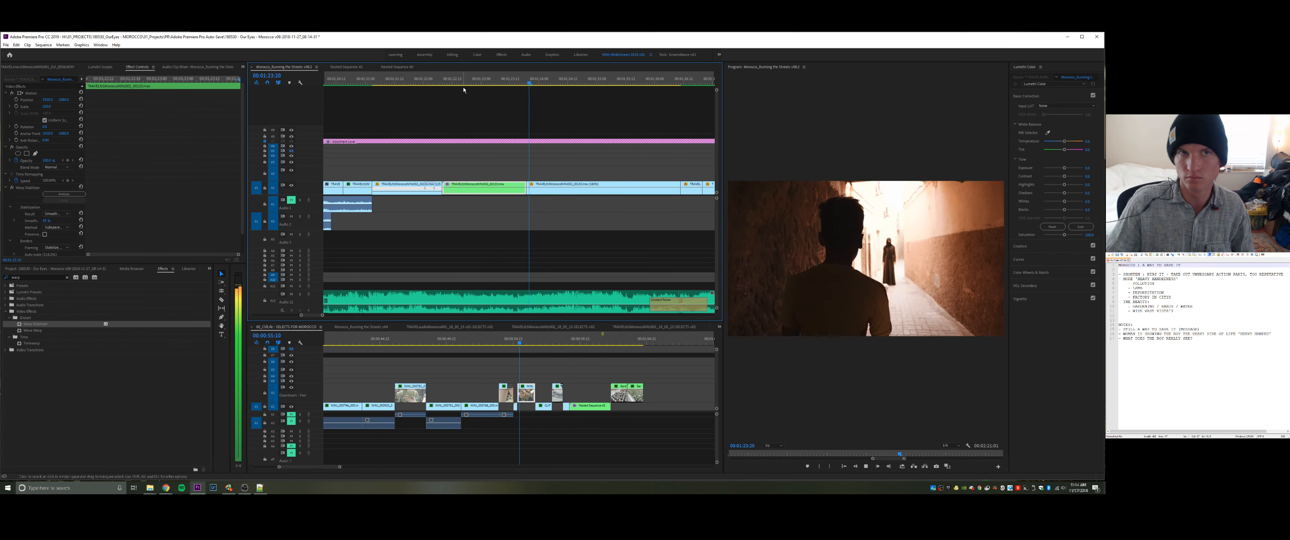
left_click(464, 85)
key("space")
key("space")
key("space")
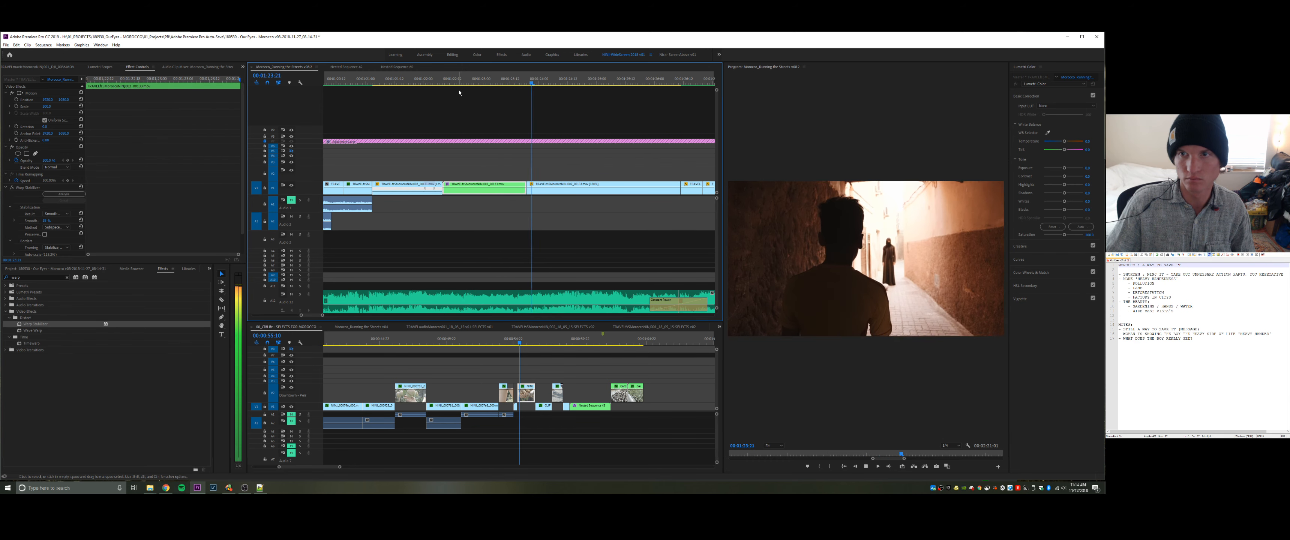
left_click(464, 85)
key("space")
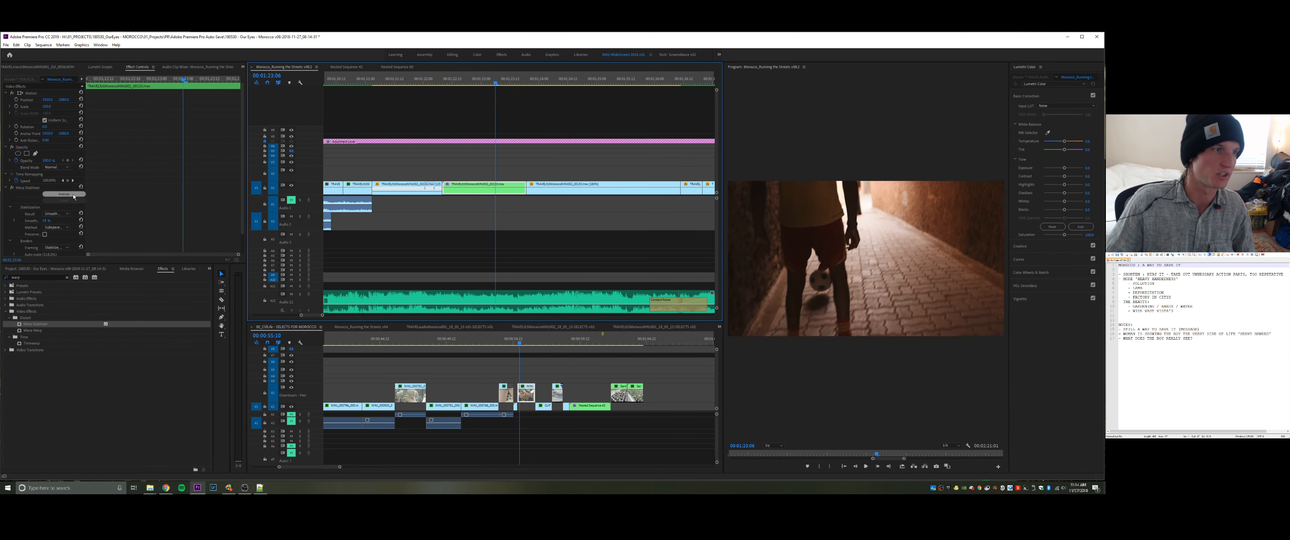
- Adjust the Warp Stabilizer smoothness of the nested alley football shot and analyze the shot again
left_click(48, 220)
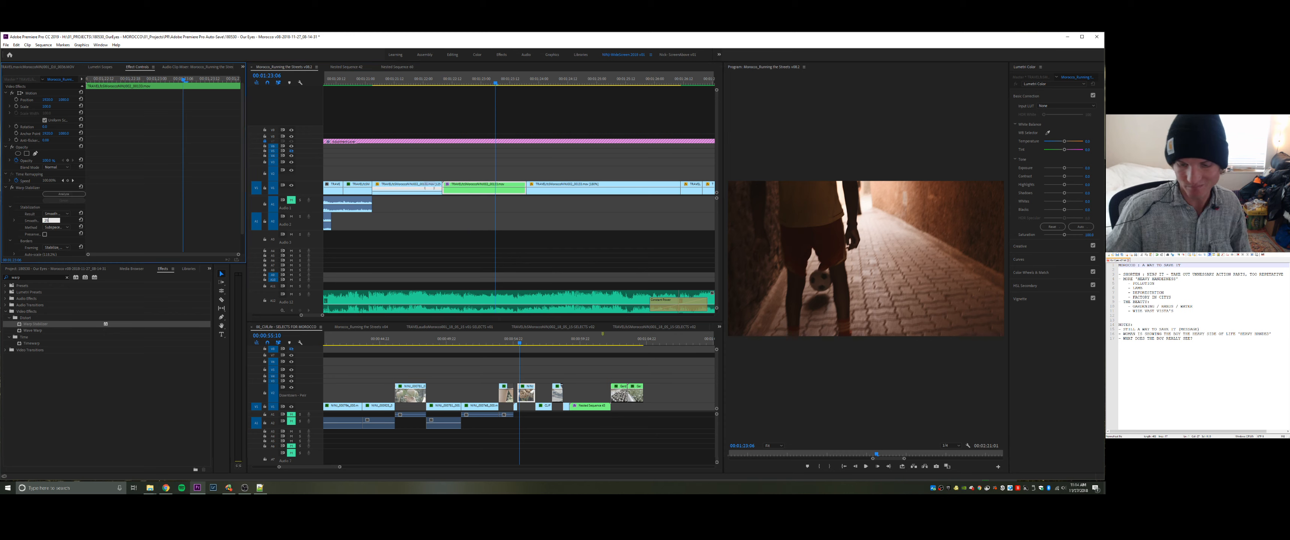
key("Return")
left_click(73, 196)
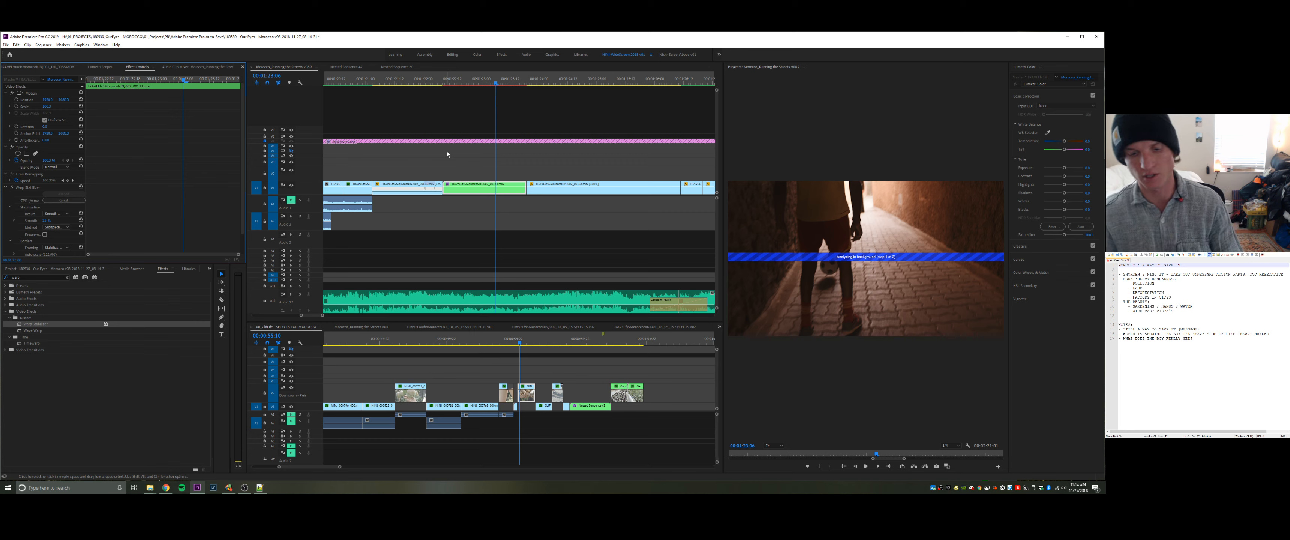
left_click(465, 102)
key("minus")
key("minus")
key("minus")
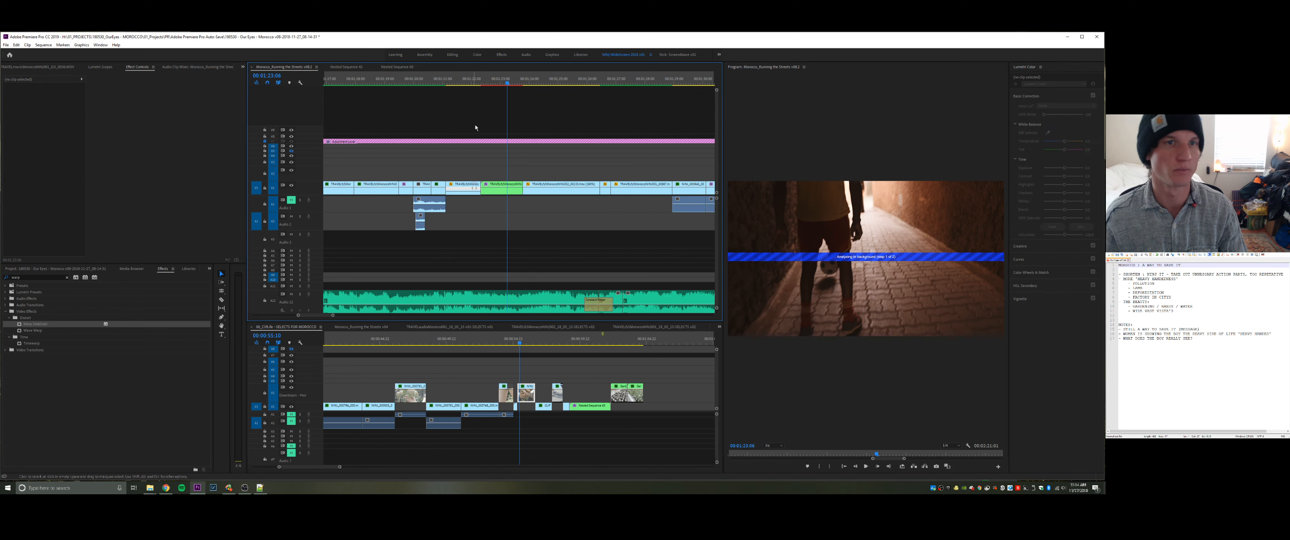
key("minus")
key("minus")
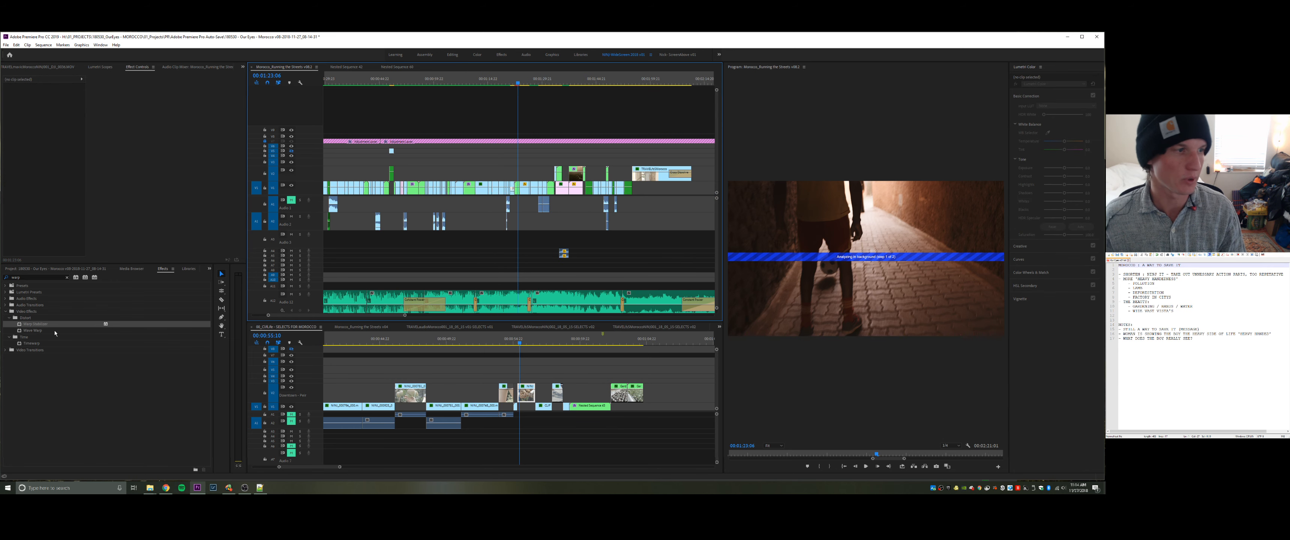
- Clear the four loose nested sequences out of the project's top level so that only bins remain there
left_click(41, 271)
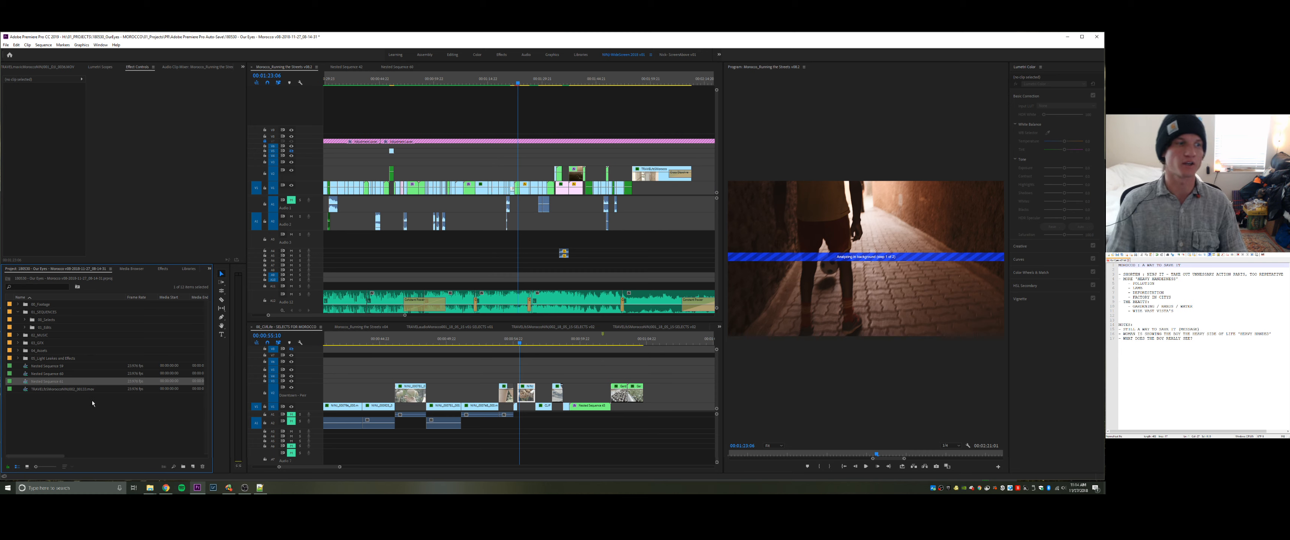
double_click(60, 408)
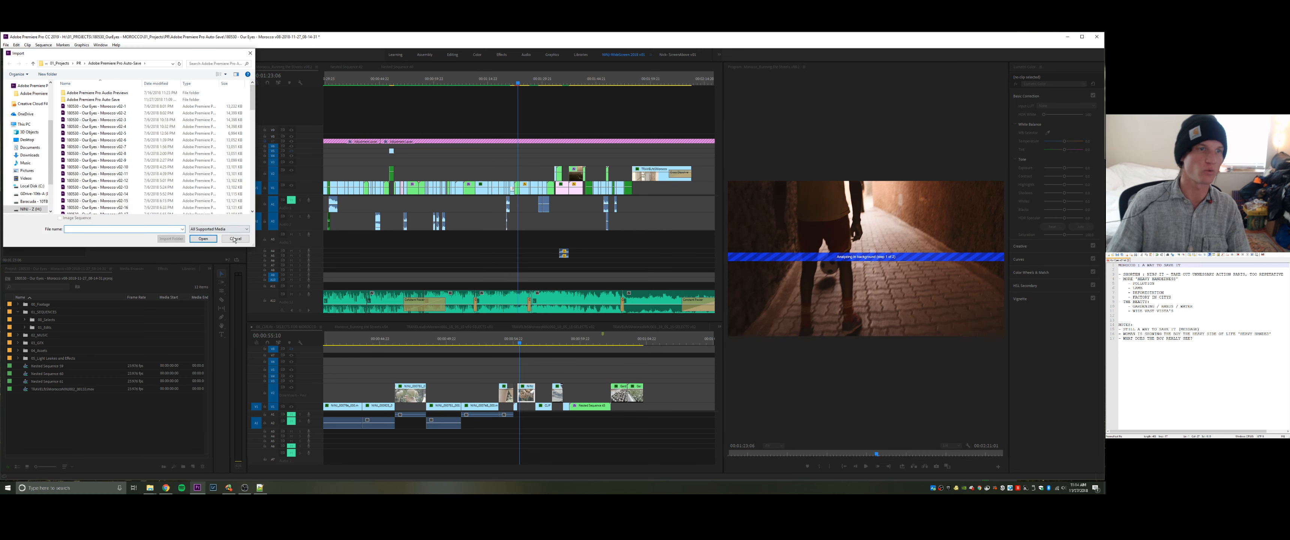
left_click(234, 239)
left_click_drag(61, 415, 41, 372)
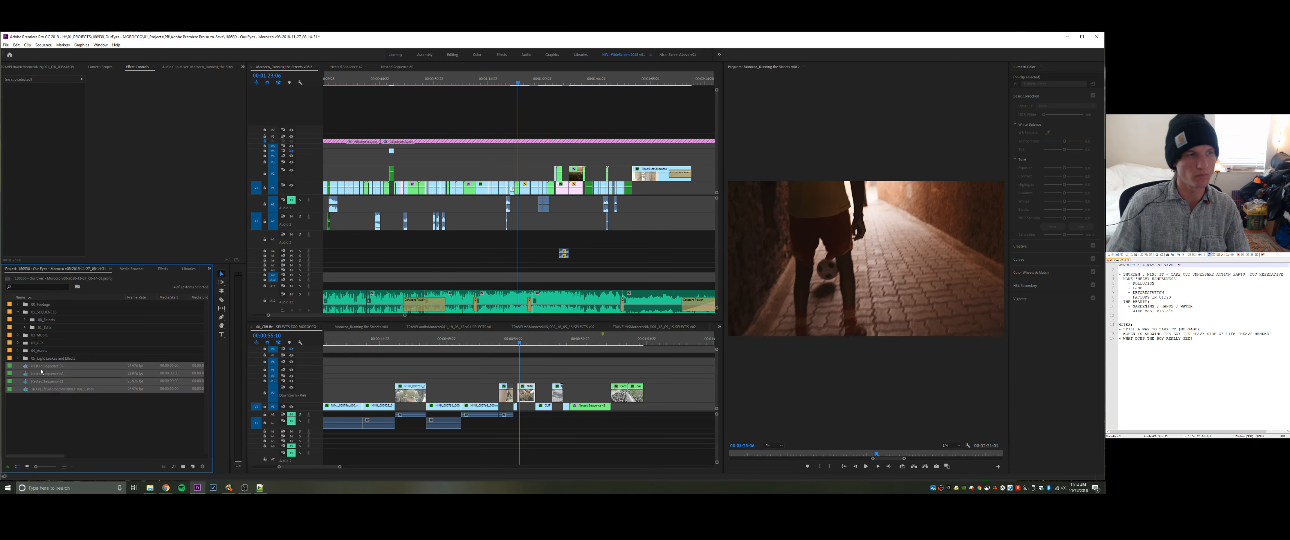
key("Delete")
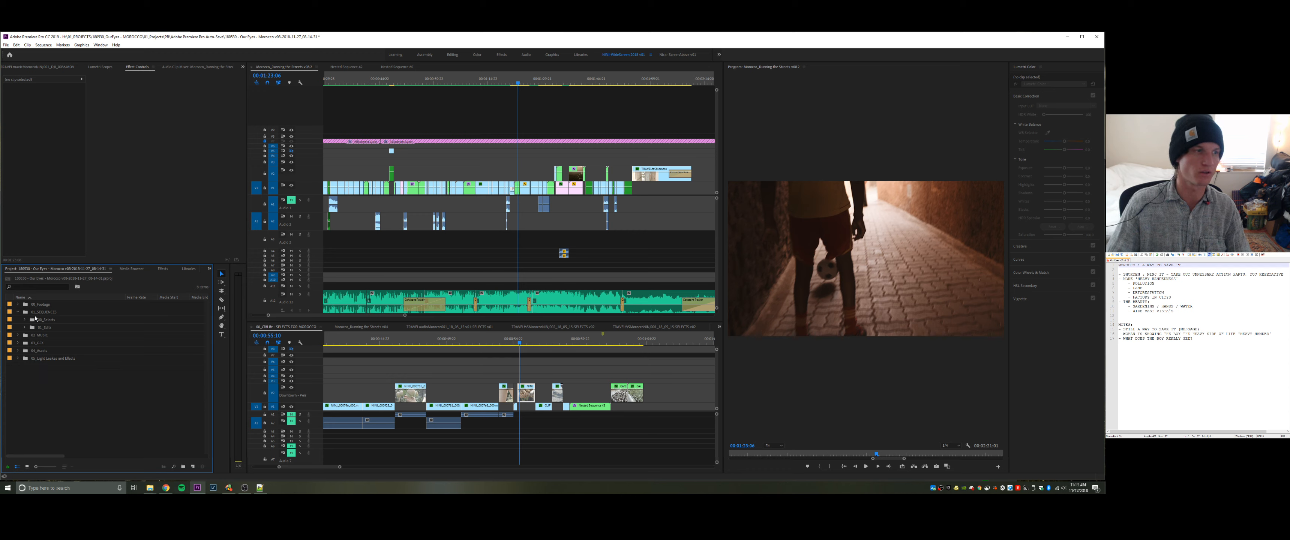
- Look through the footage, selects and edits bins to review how the project's clips and sequences are organized
left_click(18, 305)
left_click(18, 305)
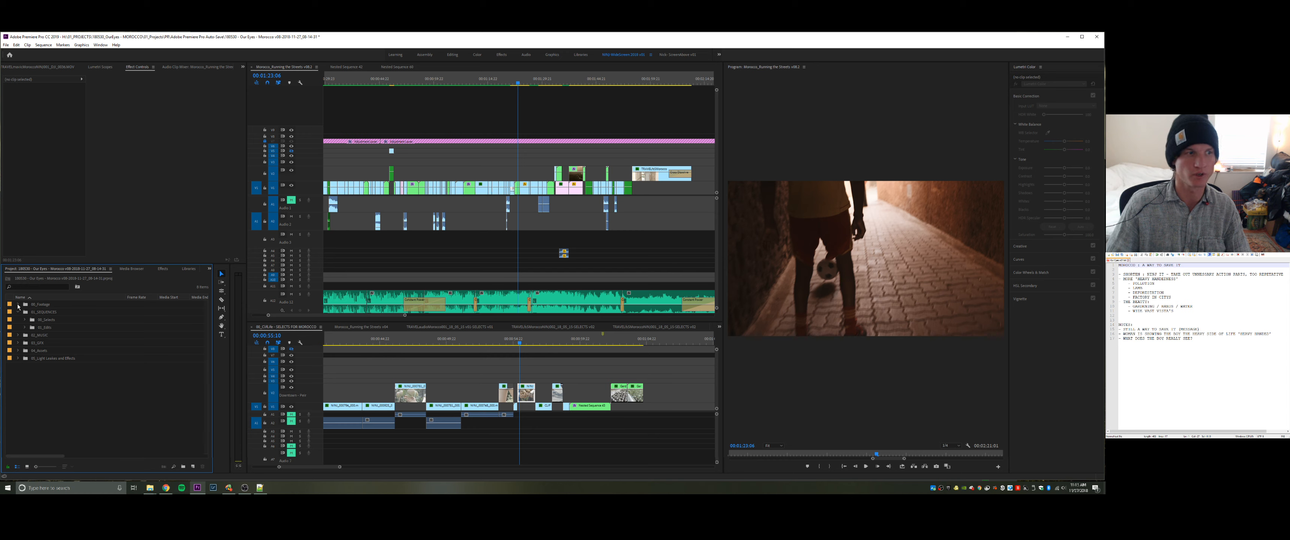
left_click(18, 305)
left_click(37, 320)
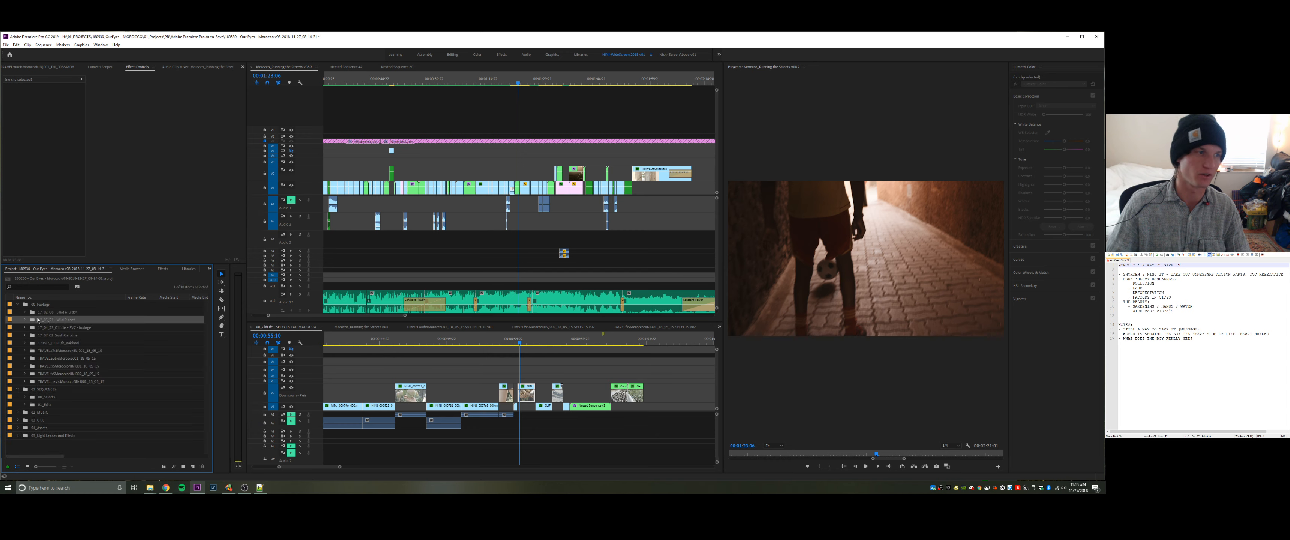
left_click(18, 305)
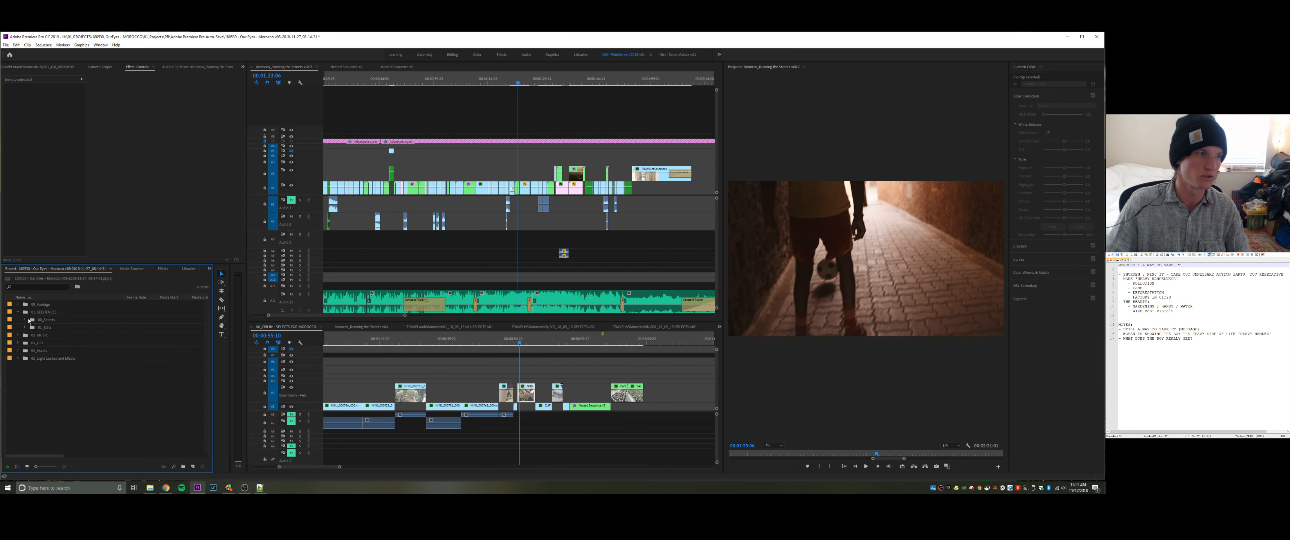
left_click(26, 319)
left_click(68, 359)
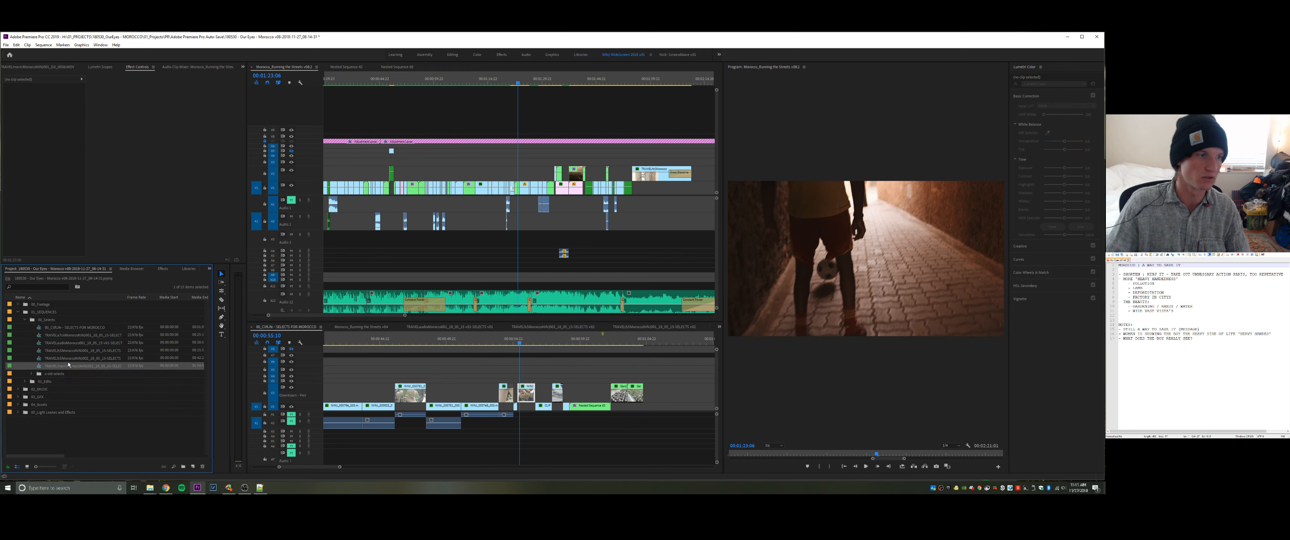
left_click(53, 366)
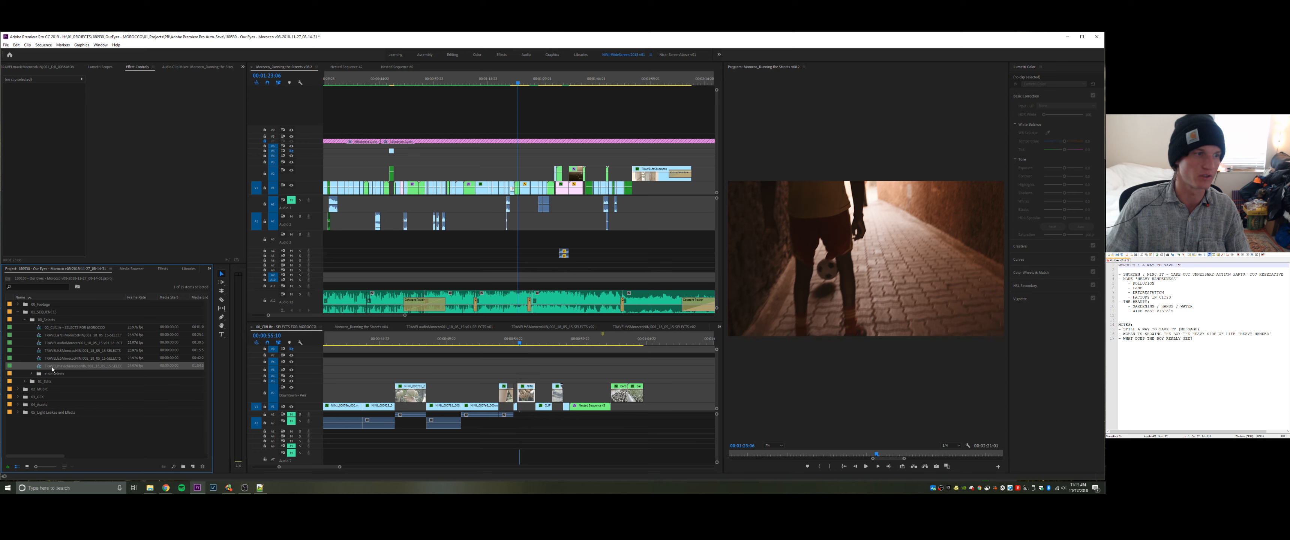
left_click(50, 344)
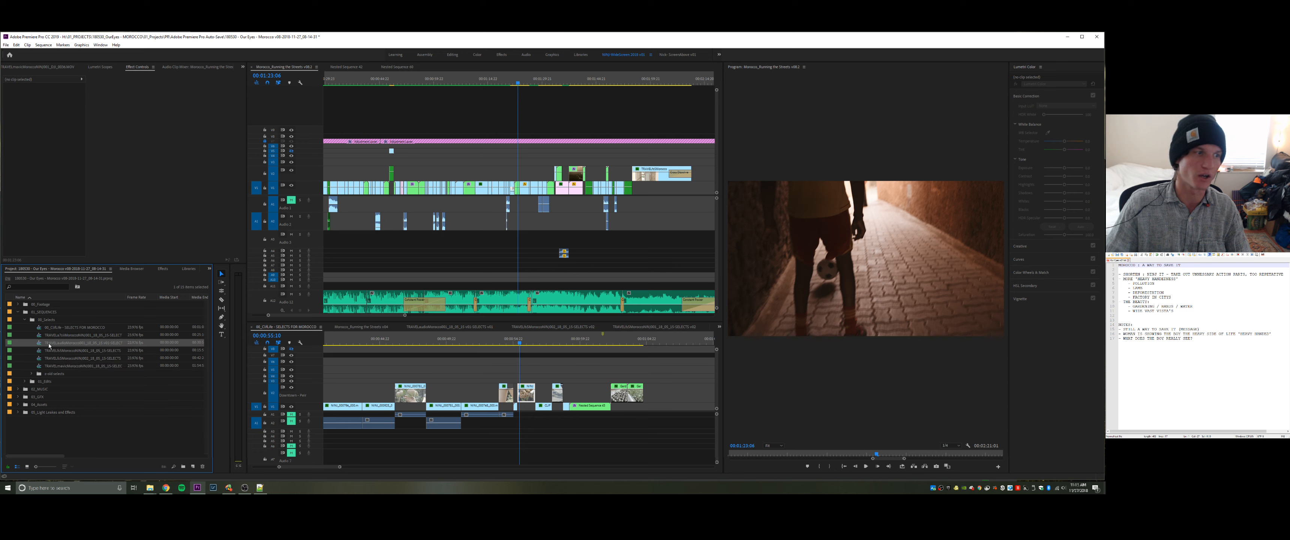
left_click(24, 320)
left_click(25, 327)
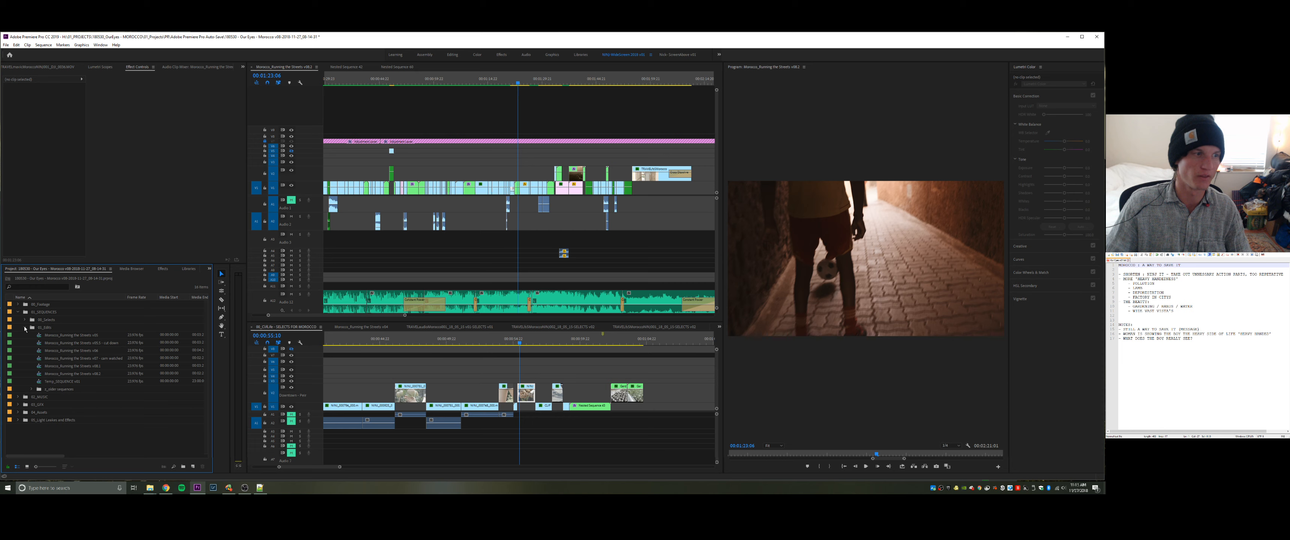
left_click(25, 328)
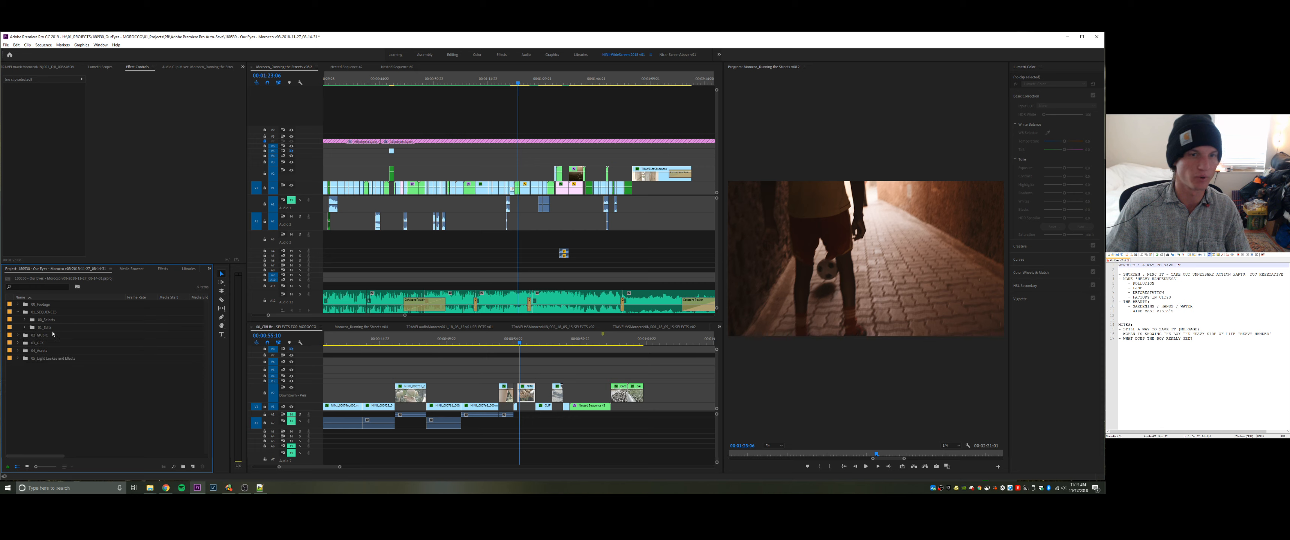
- Play the main edit from just before the re-analyzed alley football shot into the silhouette shot of the boy
left_click(435, 372)
left_click(517, 81)
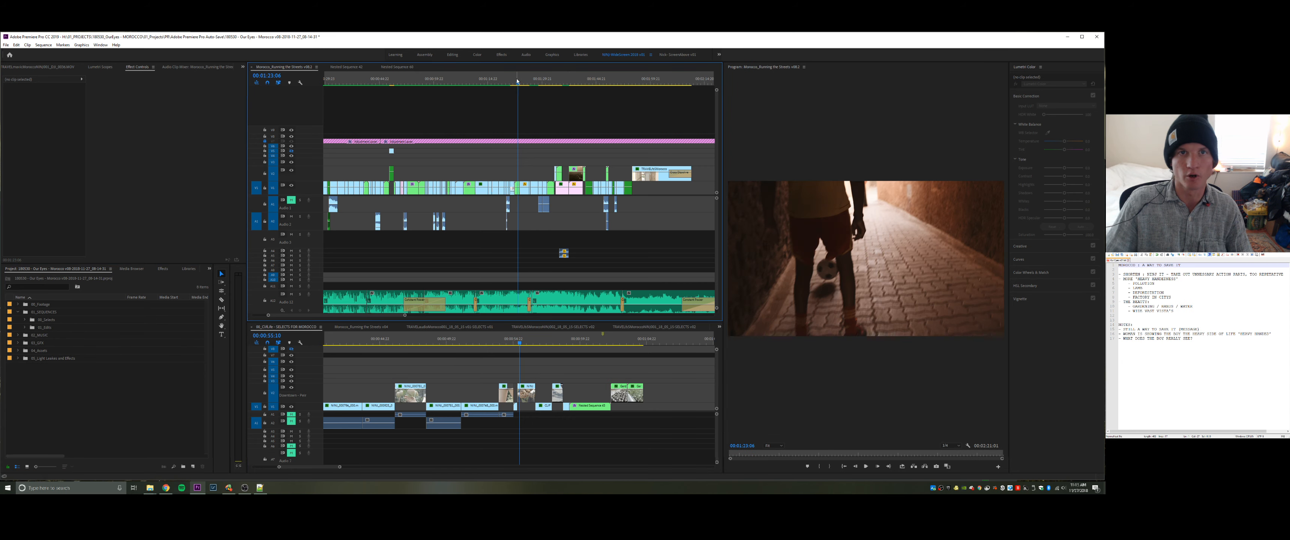
left_click_drag(517, 81, 513, 81)
key("space")
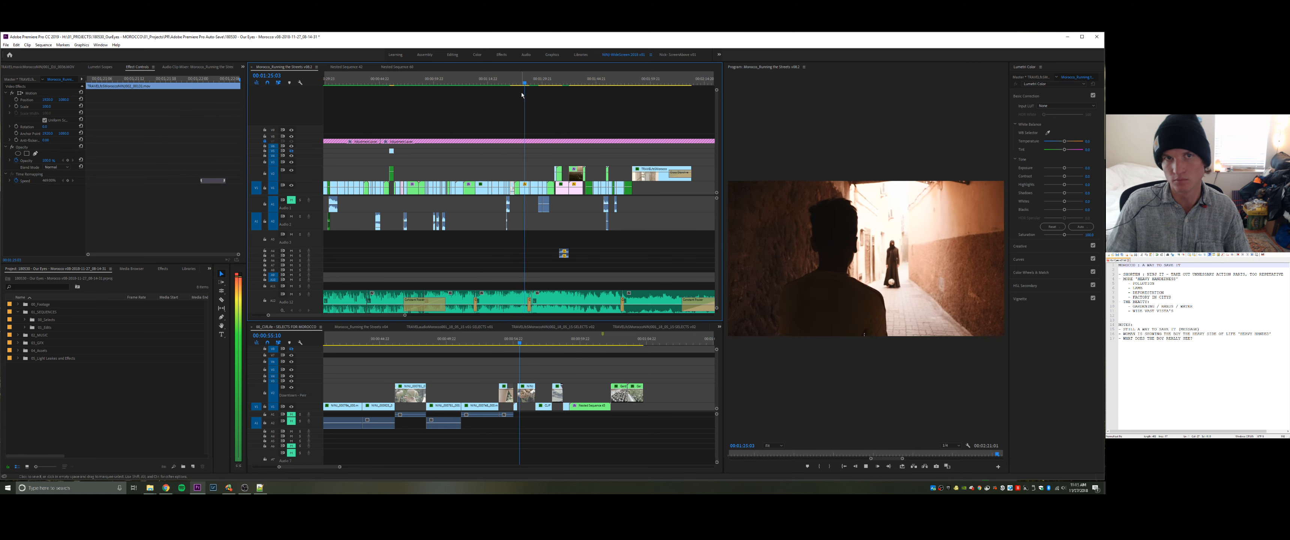
key("space")
- Play the alley section from the close-up of the boy's feet and ball on through the silhouette shot
key("equal")
key("equal")
key("equal")
left_click(435, 84)
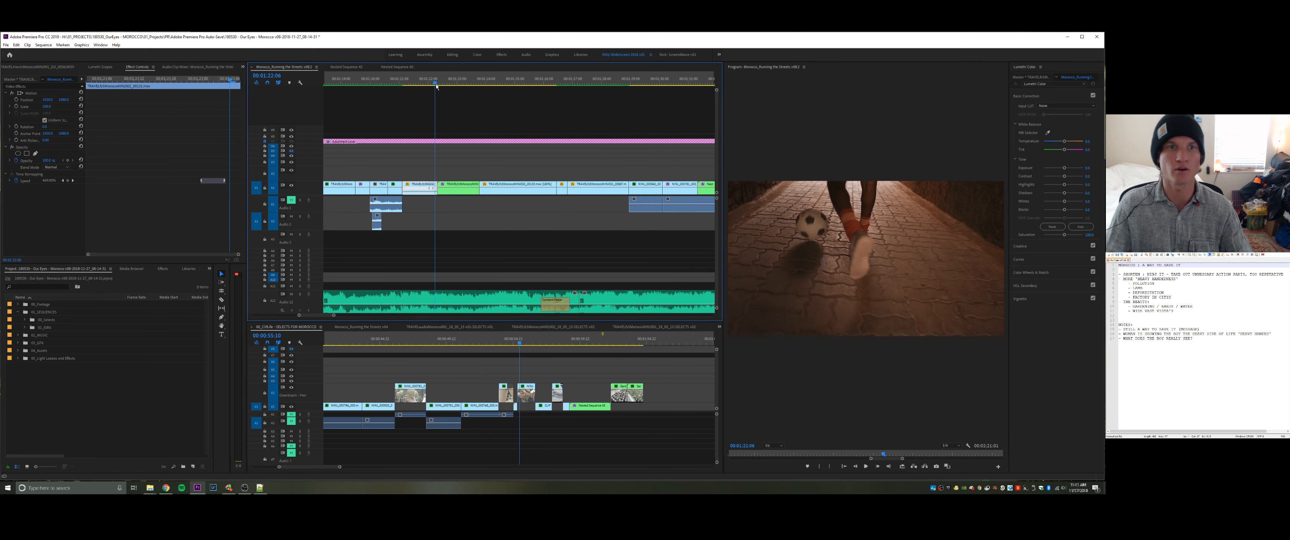
left_click(403, 81)
key("space")
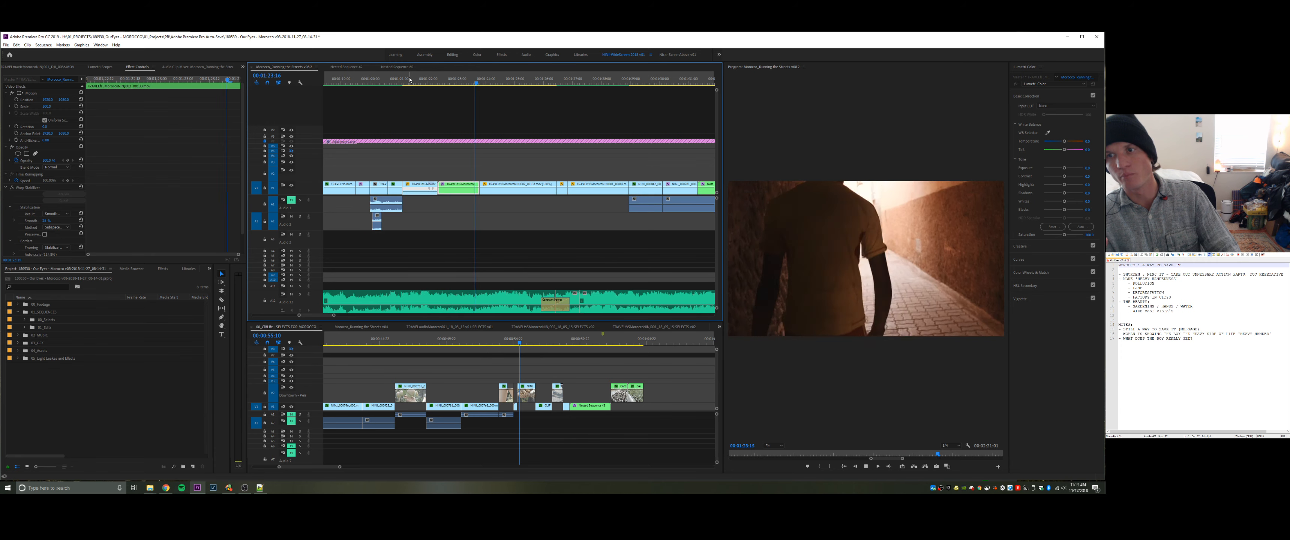
key("space")
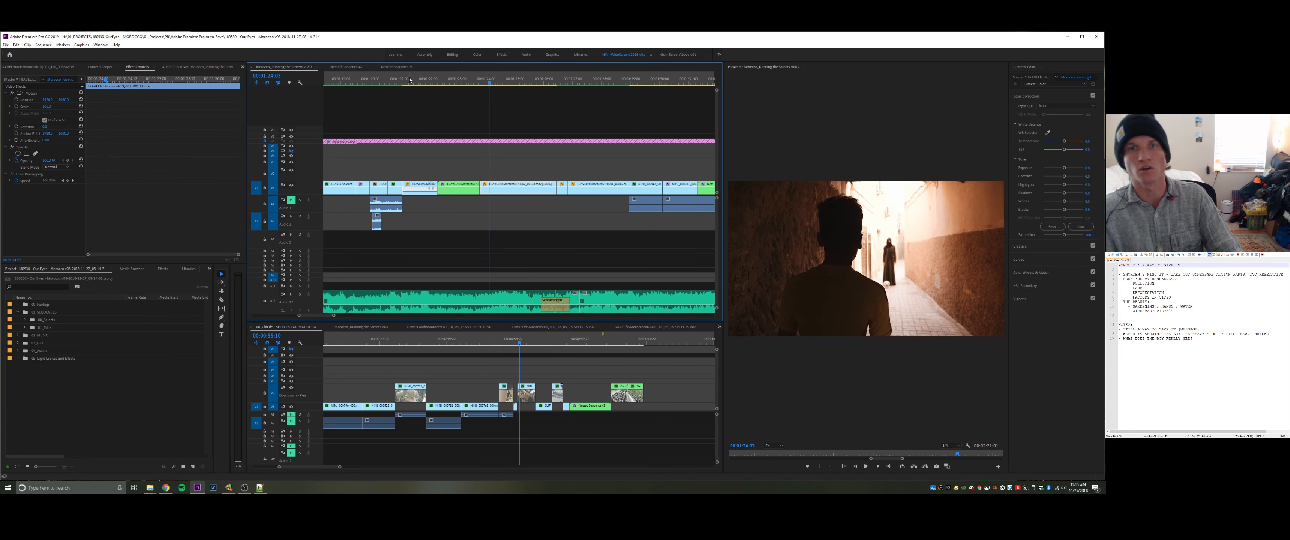
key("space")
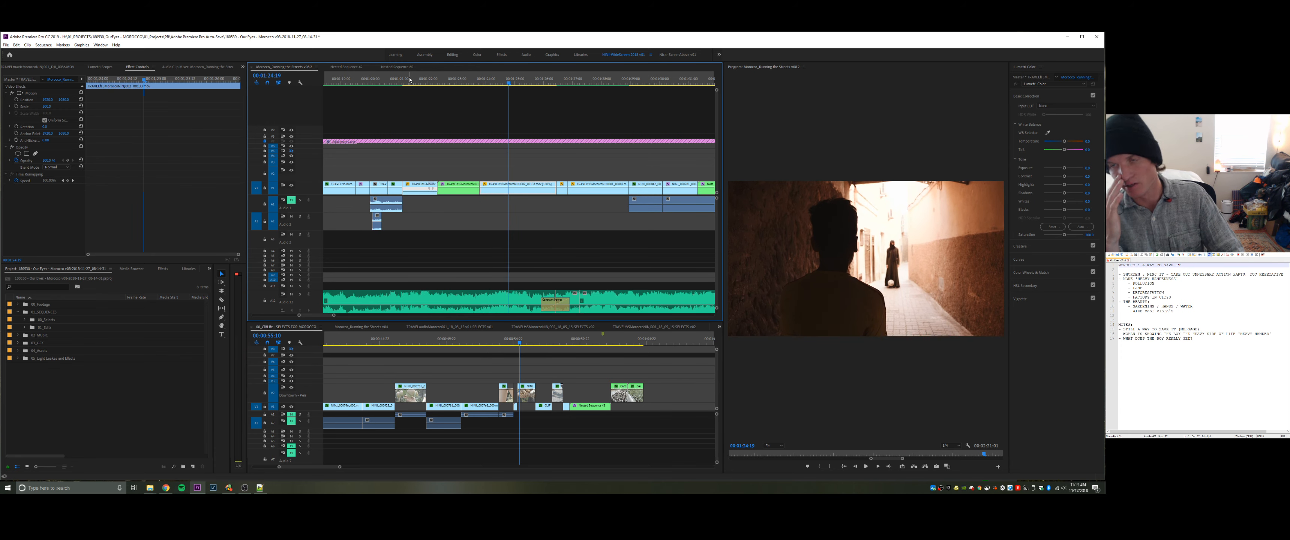
key("space")
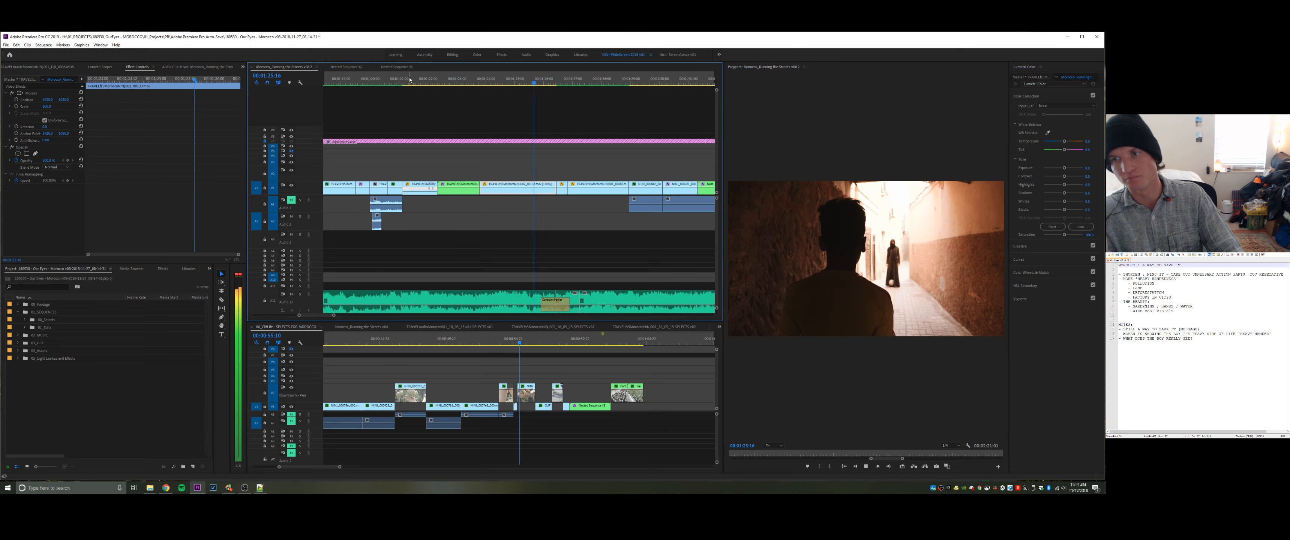
key("space")
- Replay the transition from the end of the stabilized alley shot into the silhouette shot, pausing to inspect it
left_click(464, 88)
left_click(470, 81)
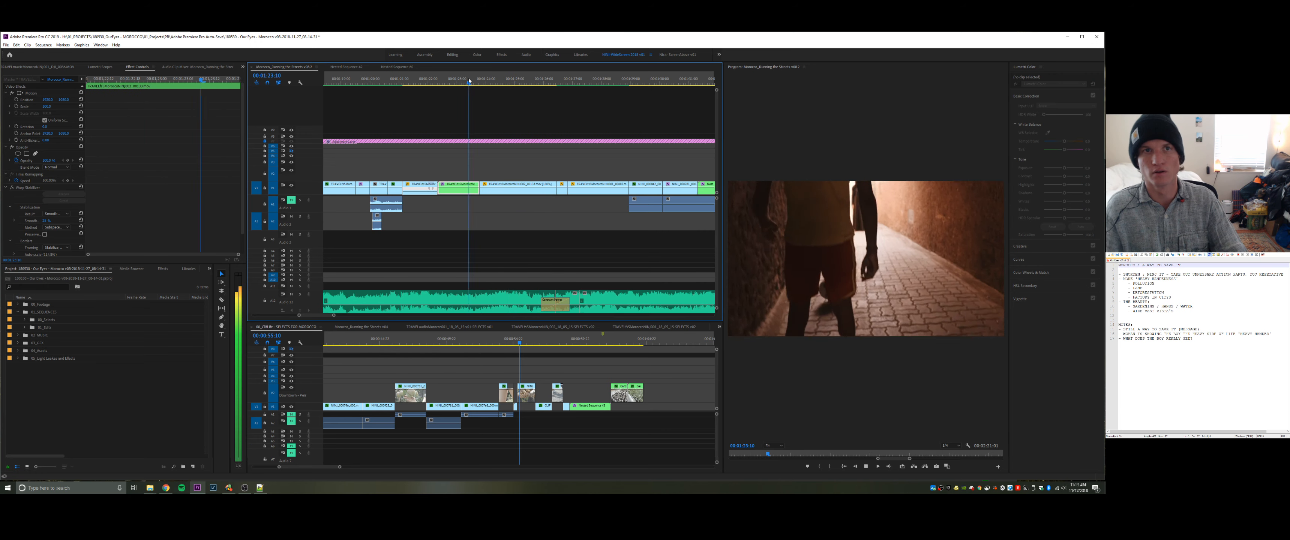
key("space")
key("space")
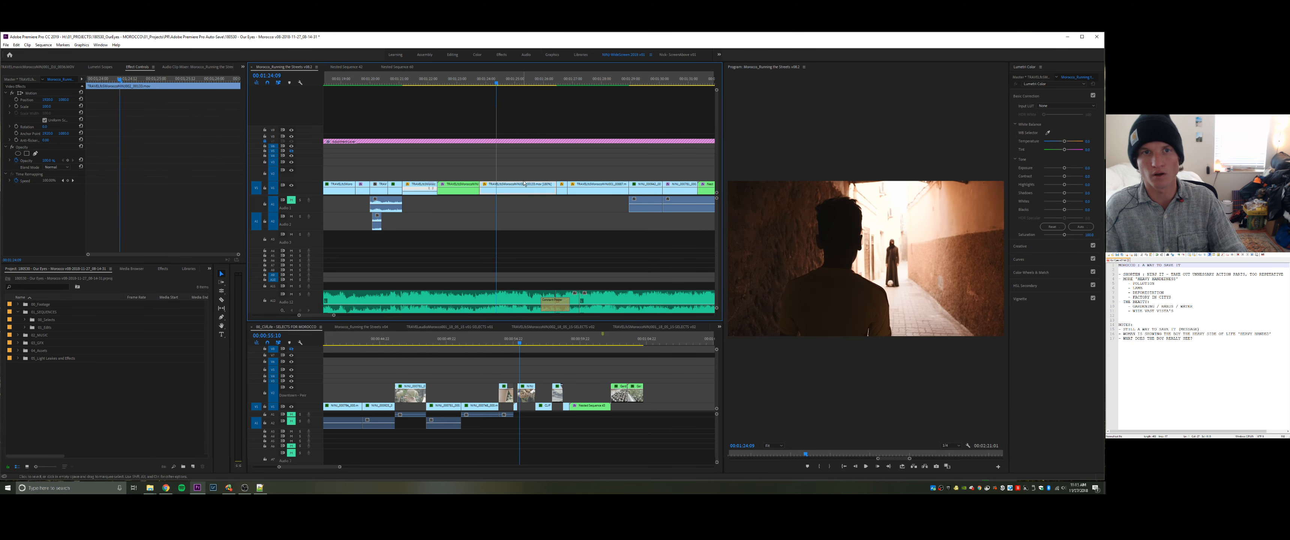
key("space")
key("space")
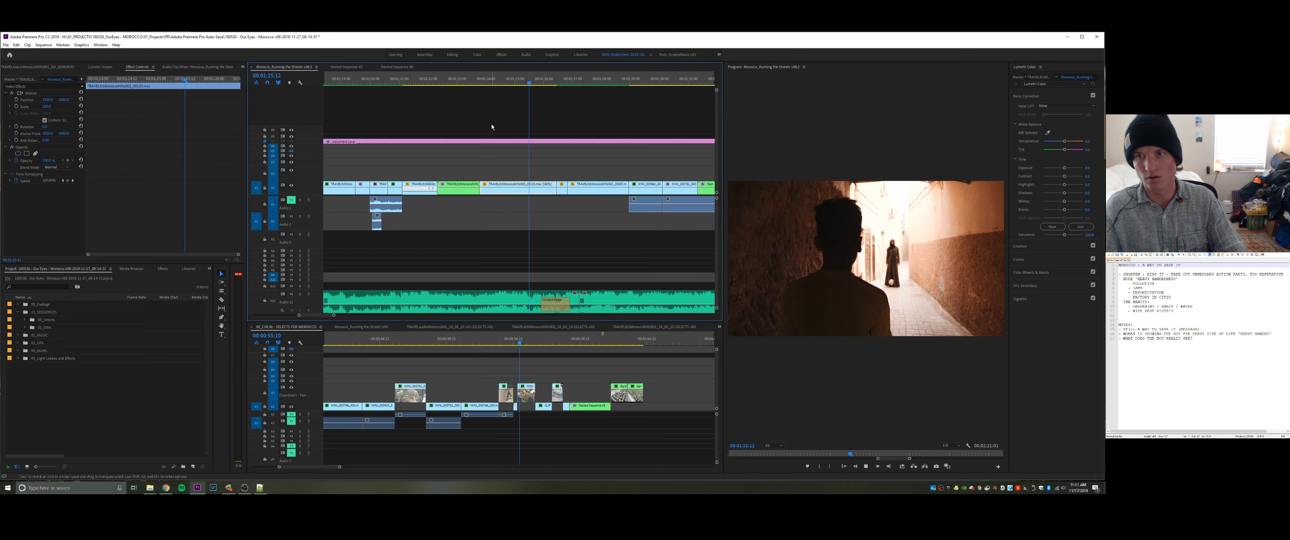
- Replay the main edit from the silhouette shot of the boy into the shot of the woman reaching out in the desert
key("space")
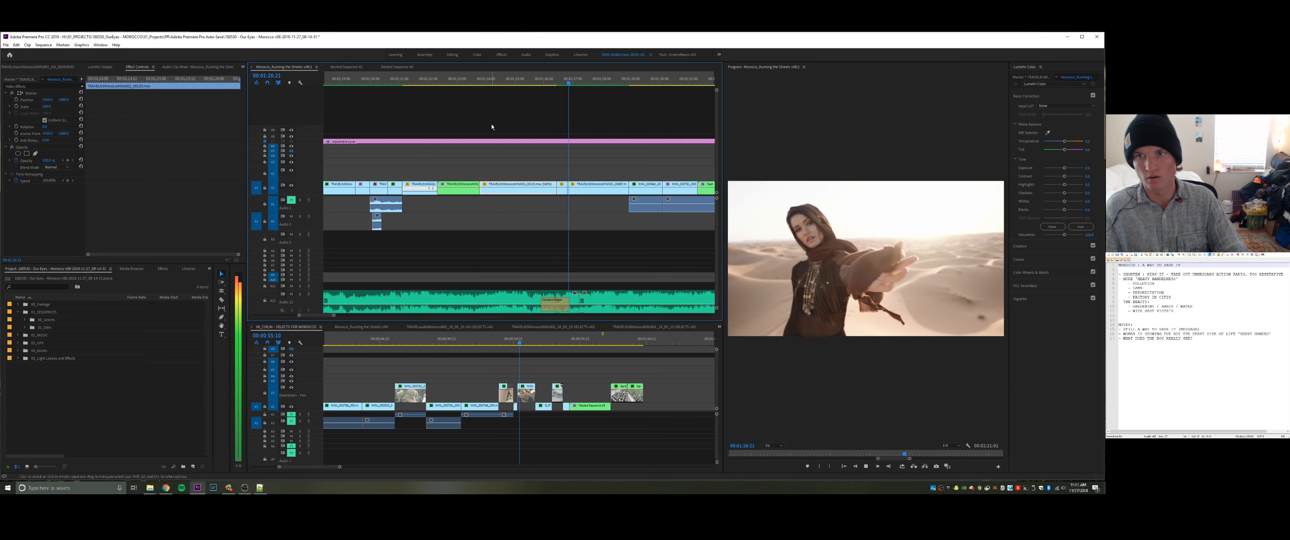
key("space")
left_click(476, 81)
key("space")
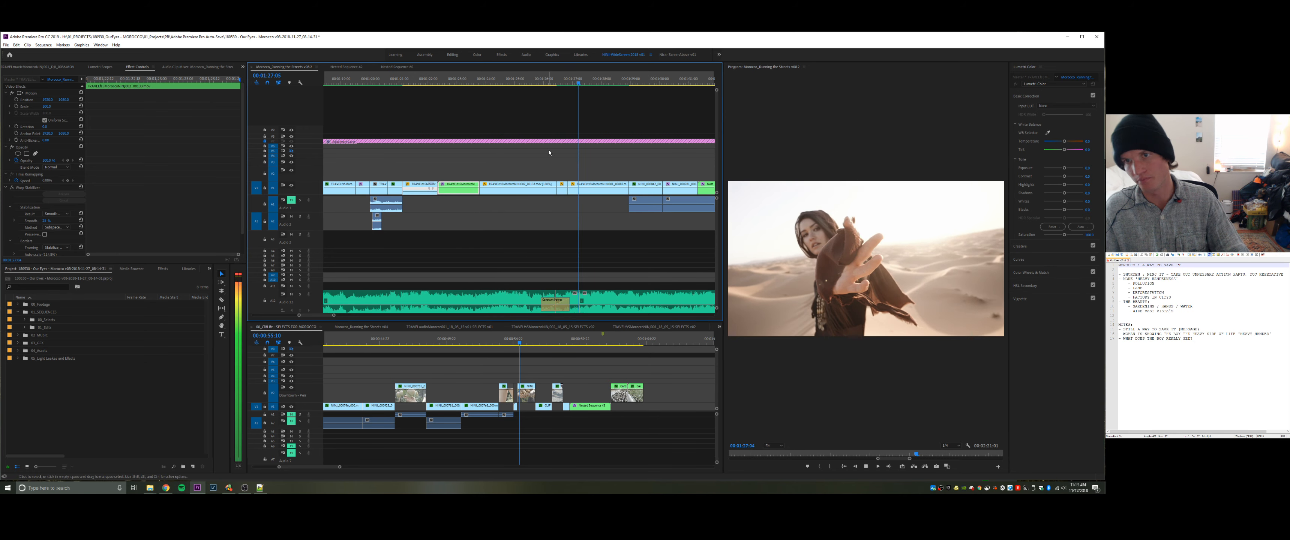
key("space")
left_click_drag(534, 80, 541, 78)
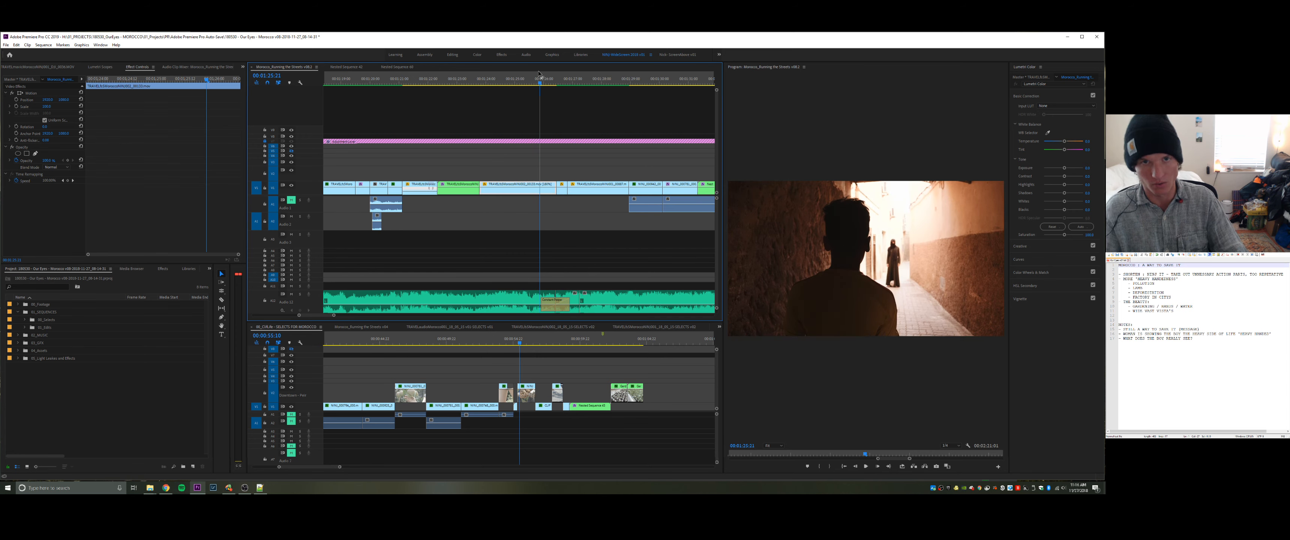
- Play the main edit on through the river valley shot to the arched-back woman in the desert
key("space")
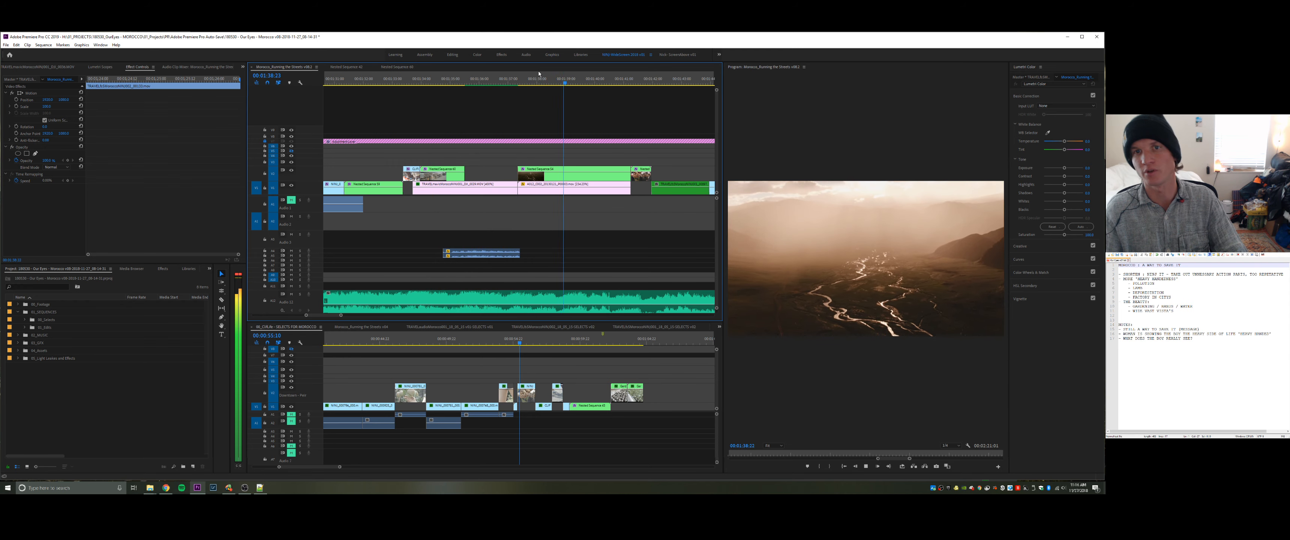
key("space")
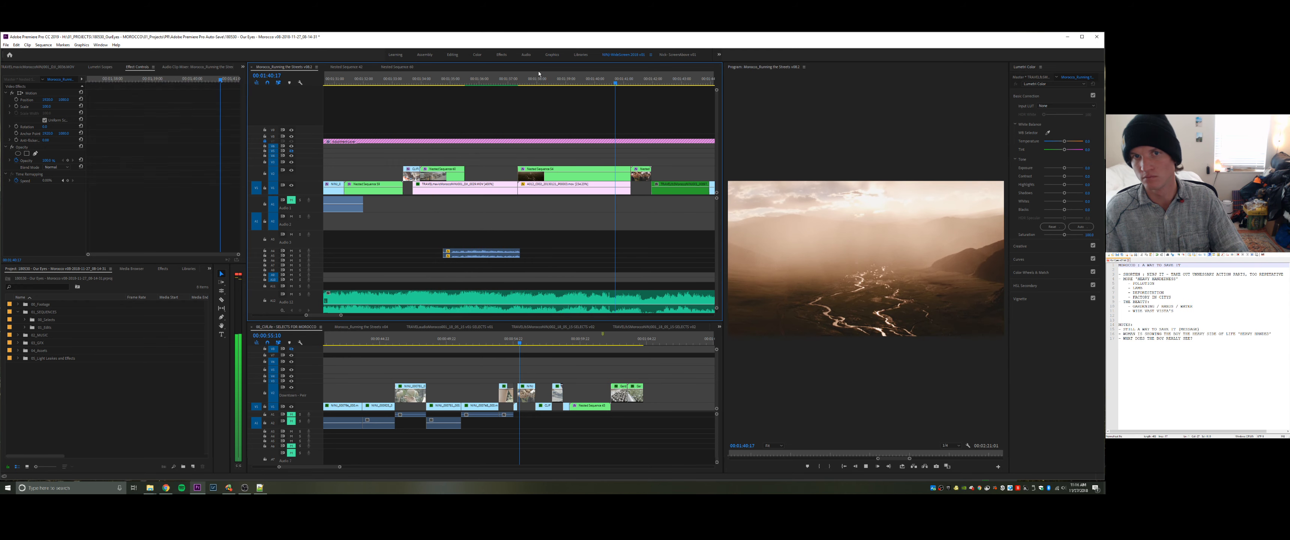
key("space")
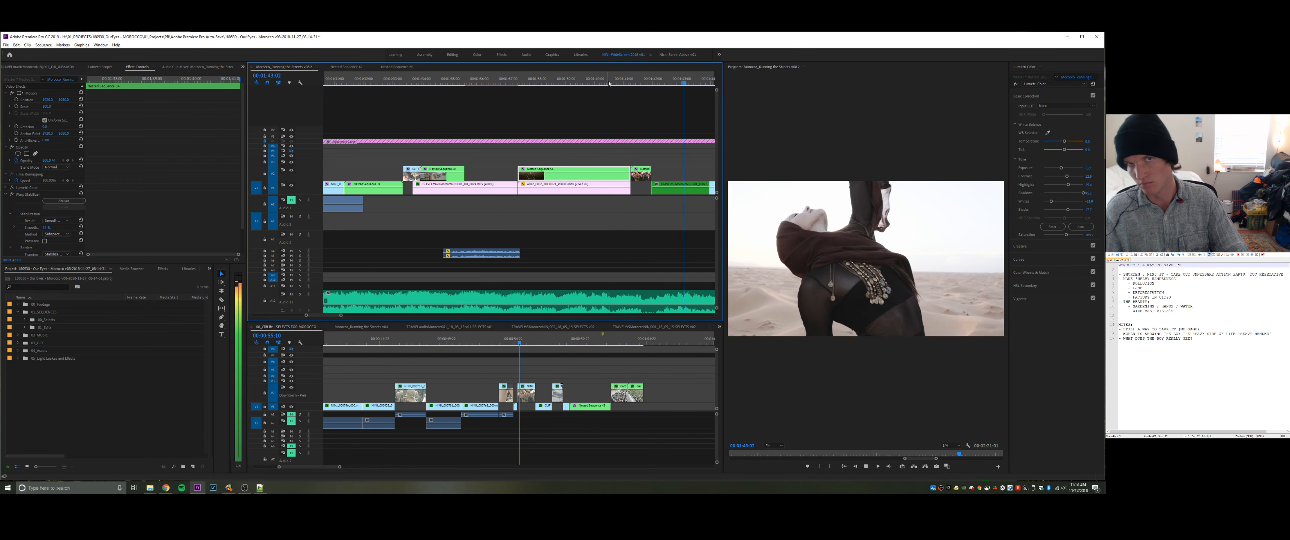
key("space")
key("space")
key("space")
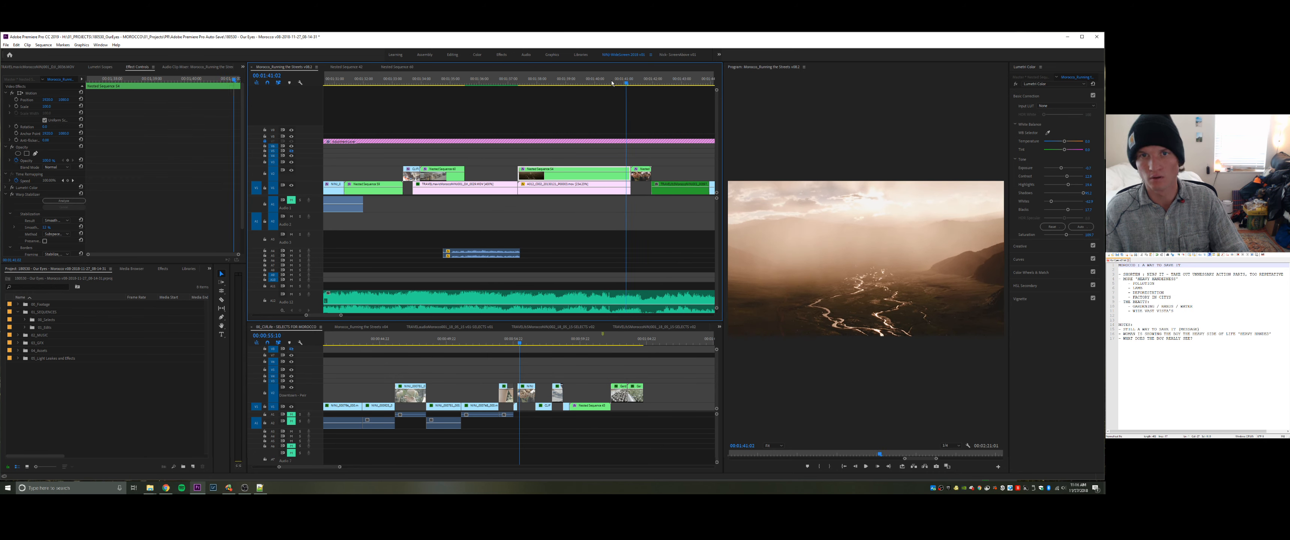
- Move the harvest-hands nested clip earlier and up a track so it overlaps the end of the river valley shot
mouse_move(642, 178)
left_mouse_down()
mouse_move(627, 161)
mouse_move(685, 167)
mouse_move(600, 167)
left_mouse_up()
key("equal")
key("equal")
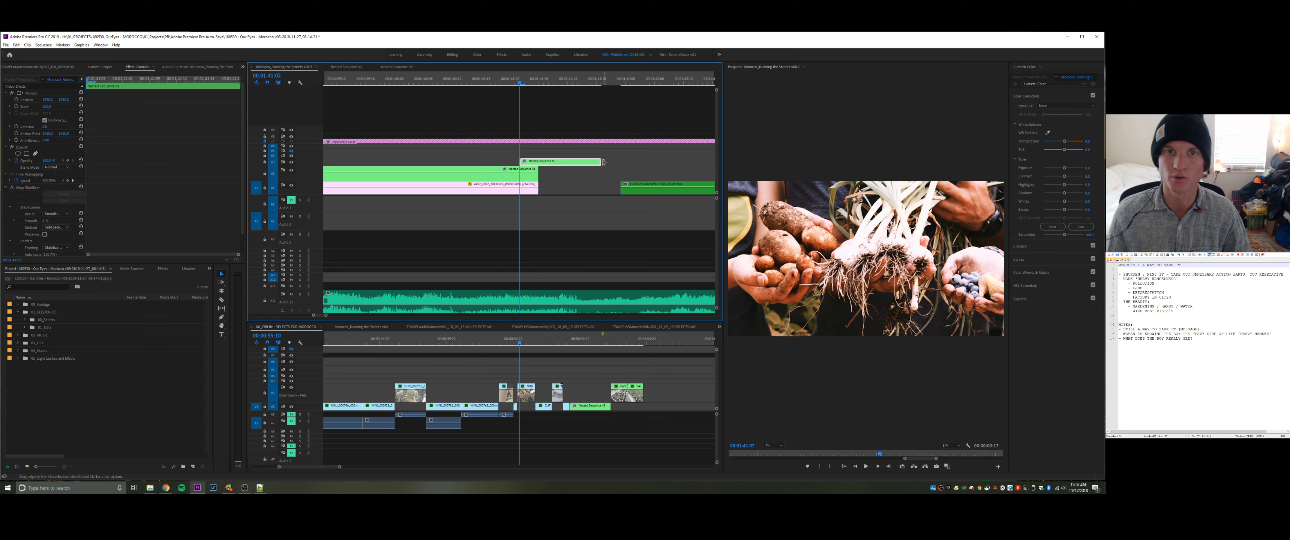
- Lengthen the source clip inside the harvest-hands nested sequence and return to the main edit
double_click(580, 162)
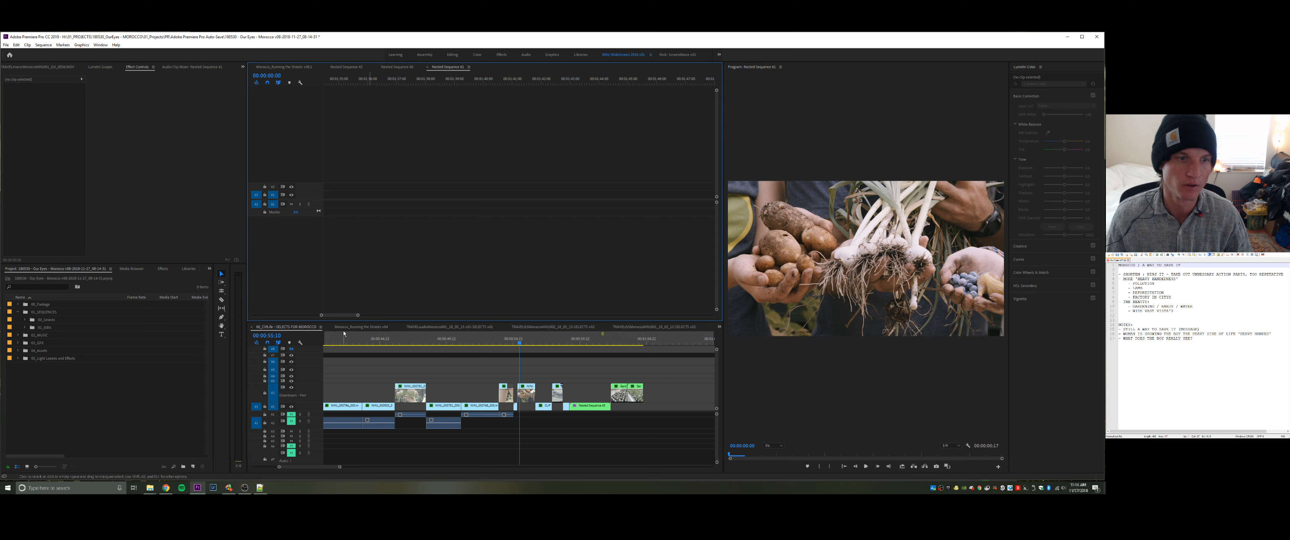
left_click_drag(339, 315, 266, 316)
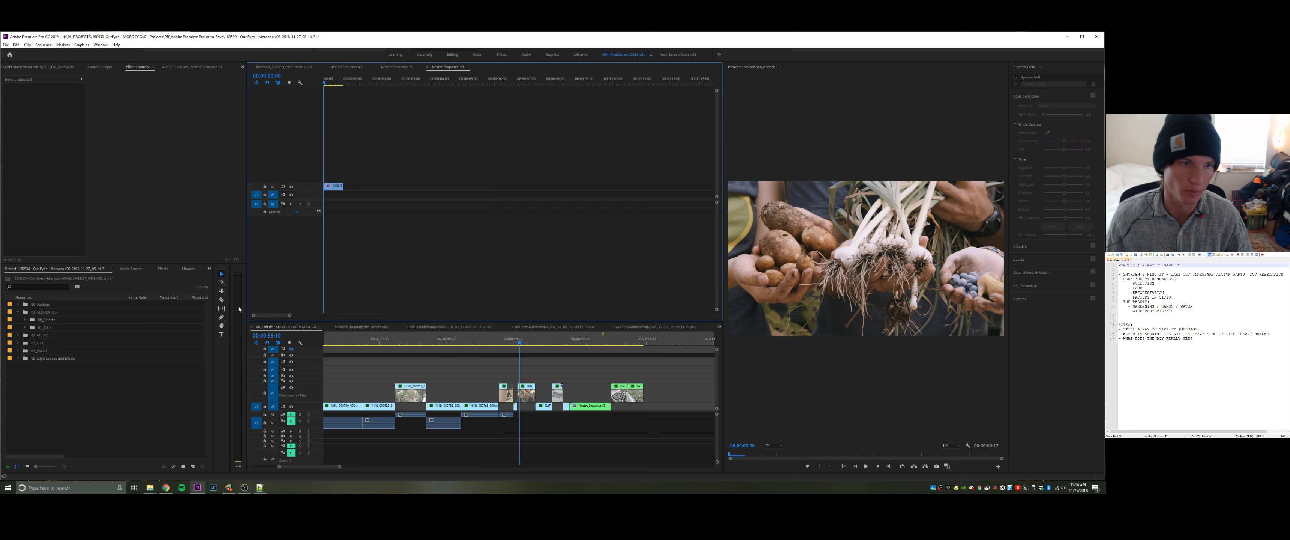
left_click(339, 83)
left_click_drag(368, 186, 374, 186)
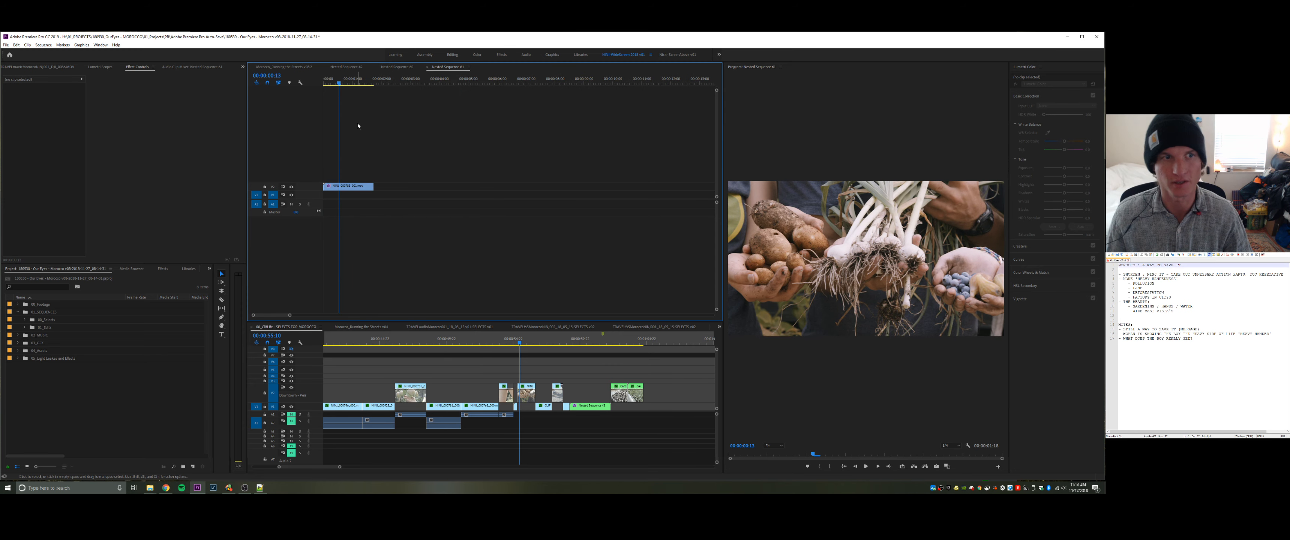
key("space")
key("space")
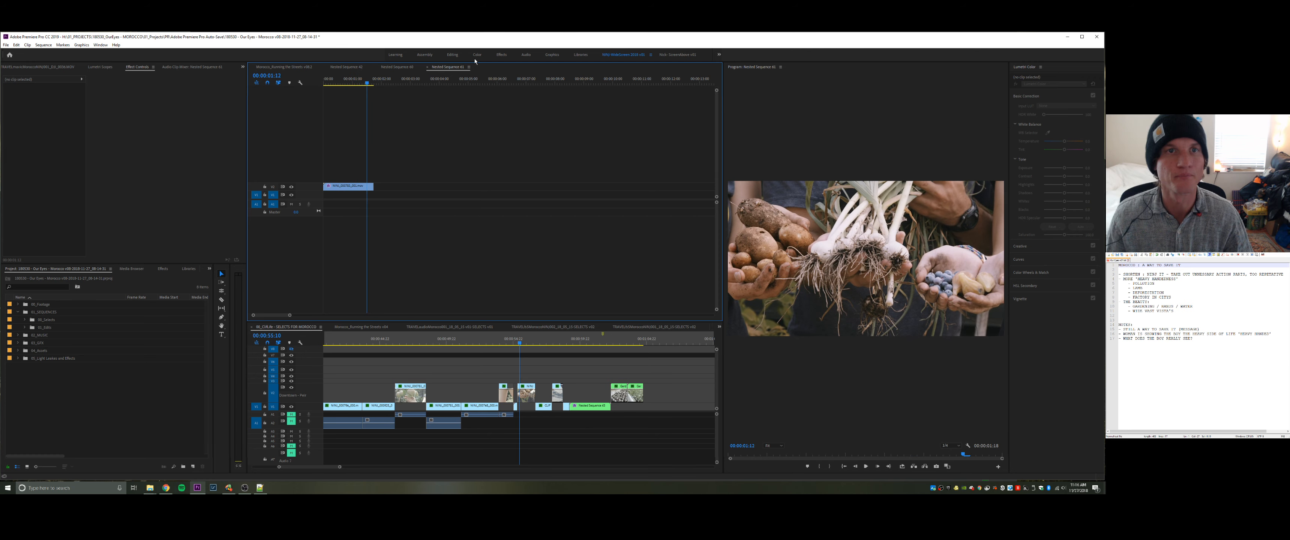
left_click(428, 67)
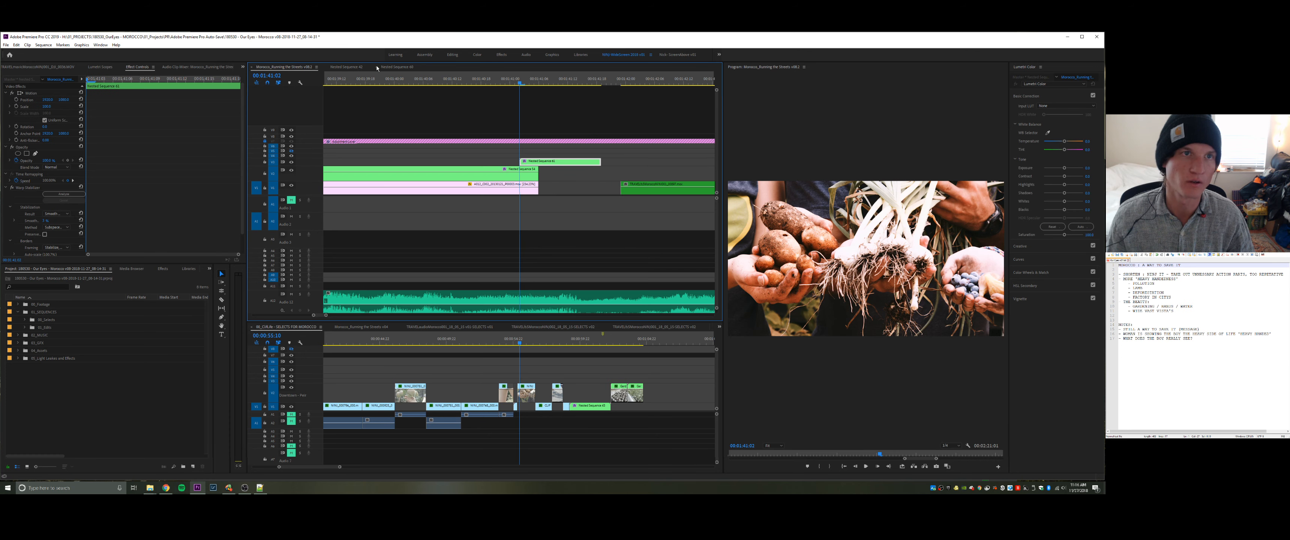
- Extend the harvest-hands clip to the start of the arched-back woman shot and move it down onto the main video track
left_click(610, 161)
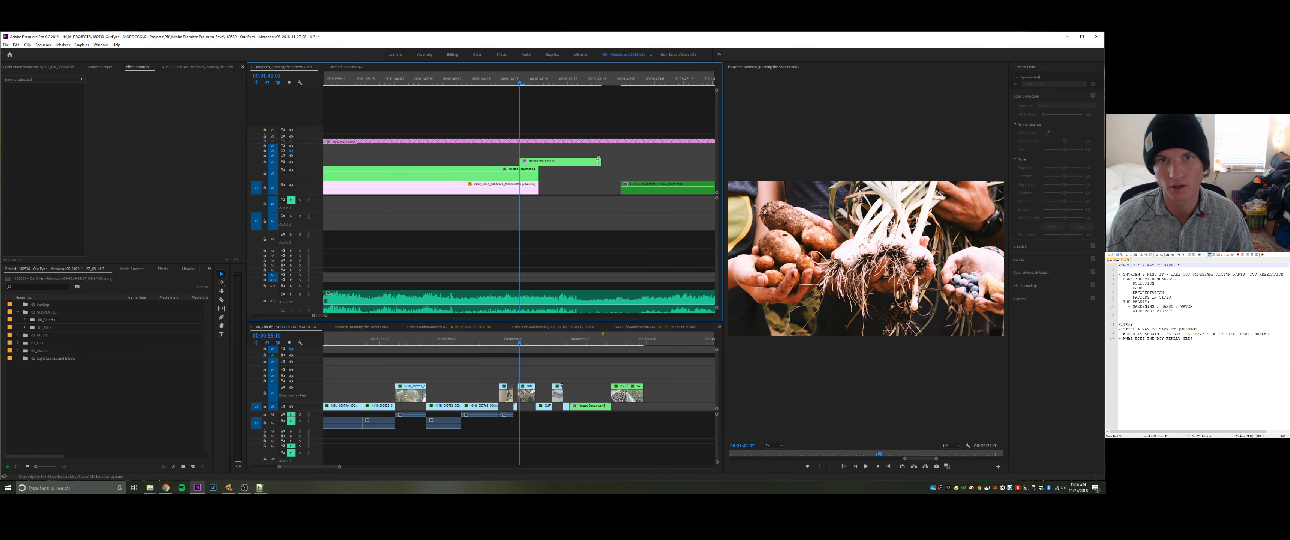
left_click_drag(598, 159, 624, 163)
left_click(594, 162)
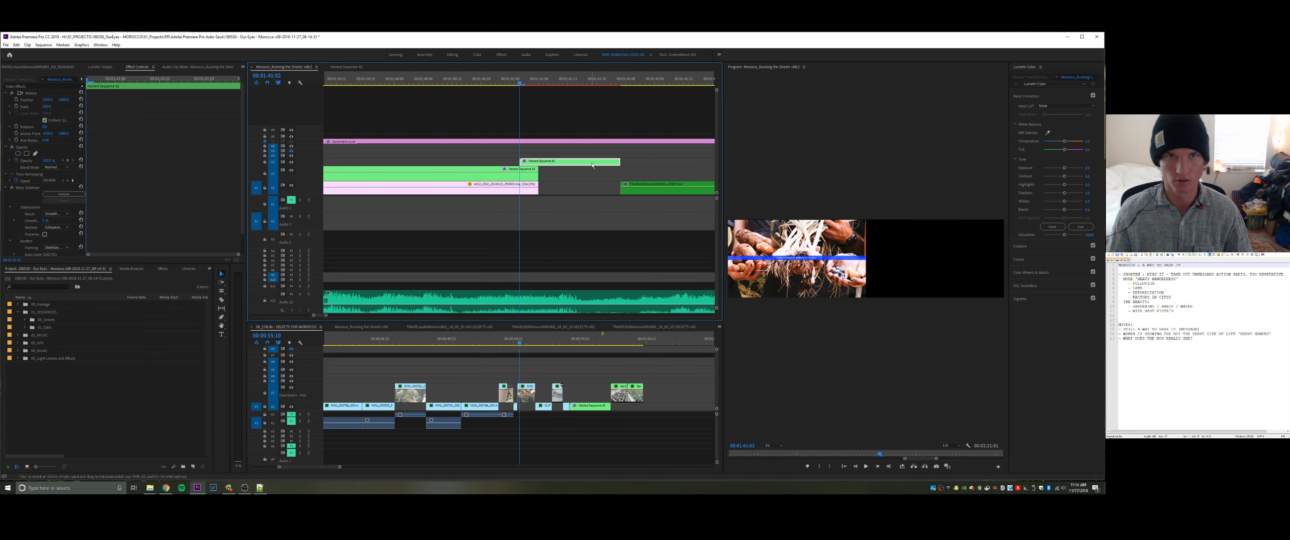
key("alt+Down")
key("alt+Down")
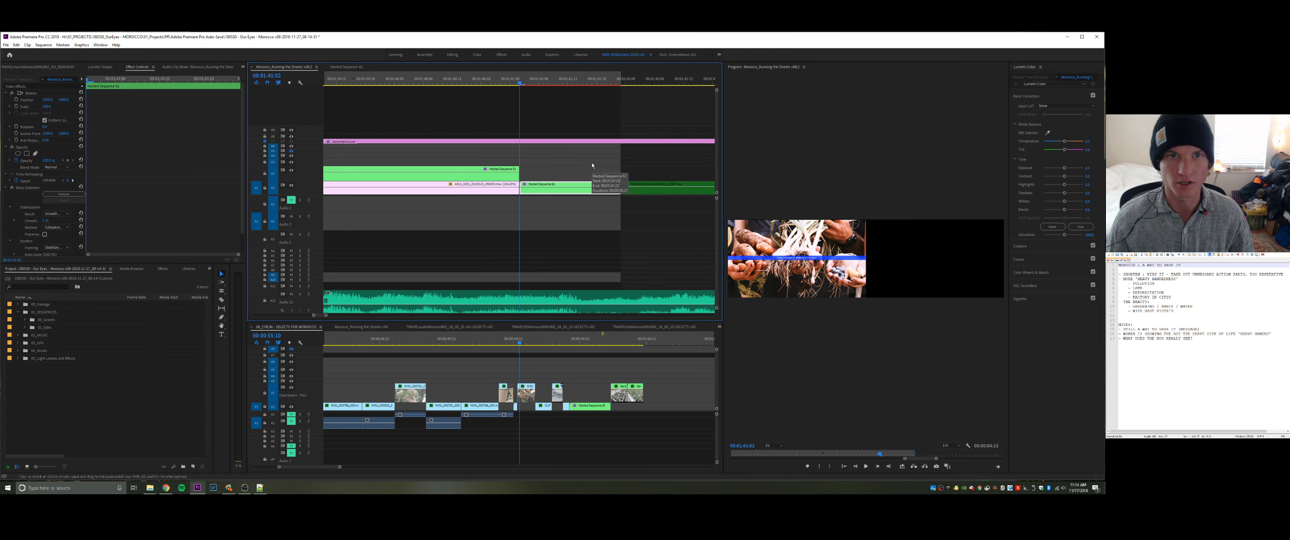
- Play the cut from the river valley through the extended harvest-hands clip into the arched-back woman shot
left_click(510, 80)
key("space")
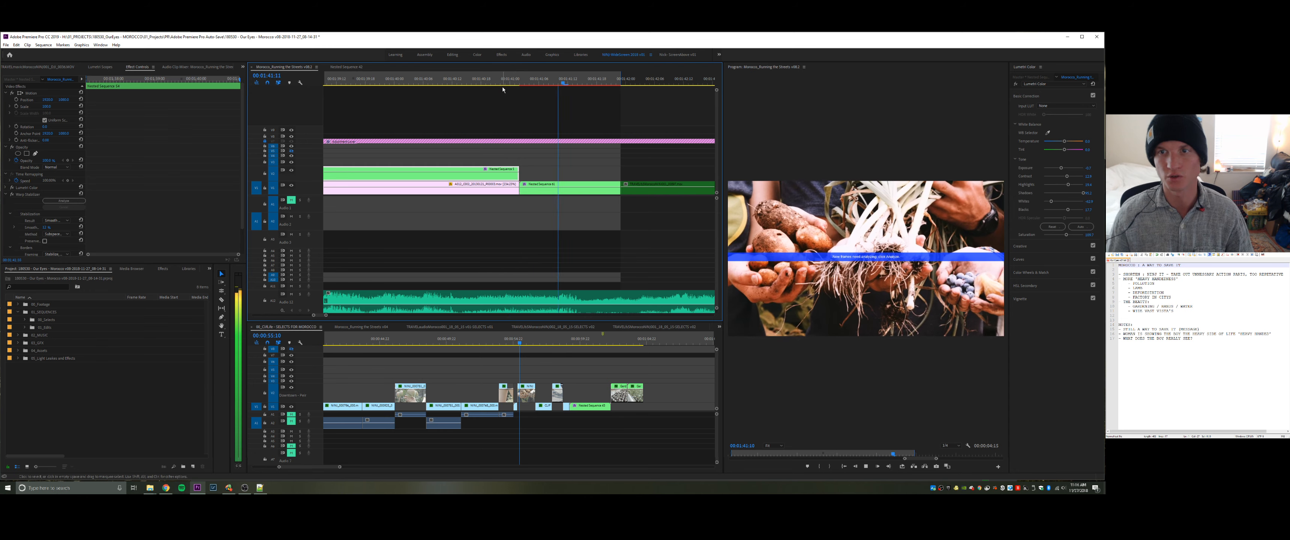
left_click(494, 81)
key("space")
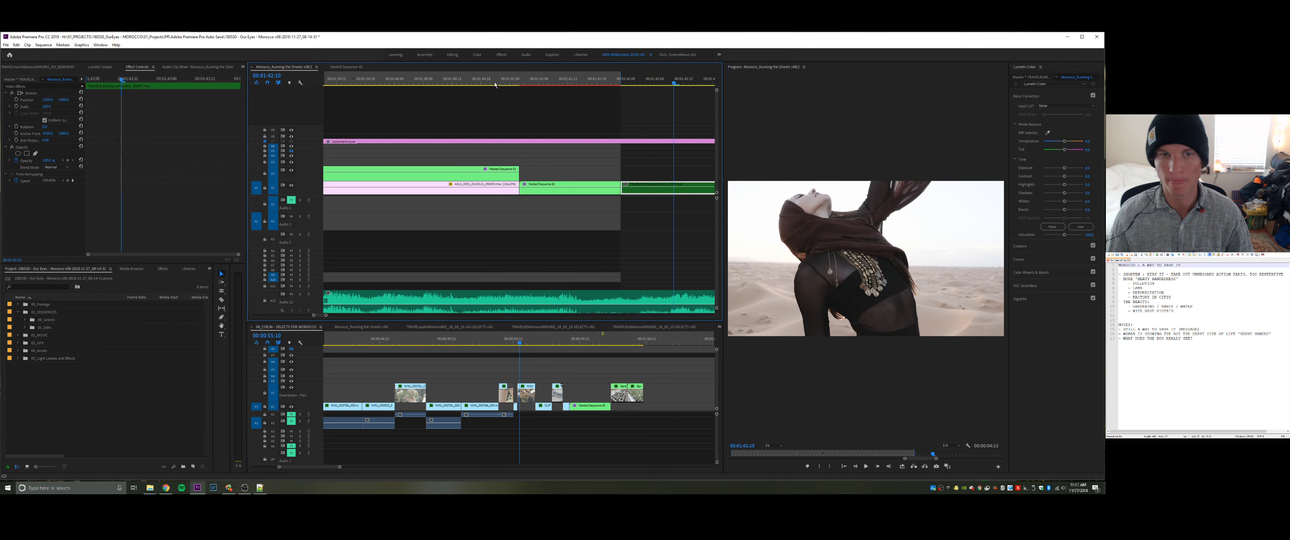
- Place the garlic-carrying legs clip from the selects sequence above the end of the river valley shot in the main edit
key("minus")
key("minus")
left_click(498, 83)
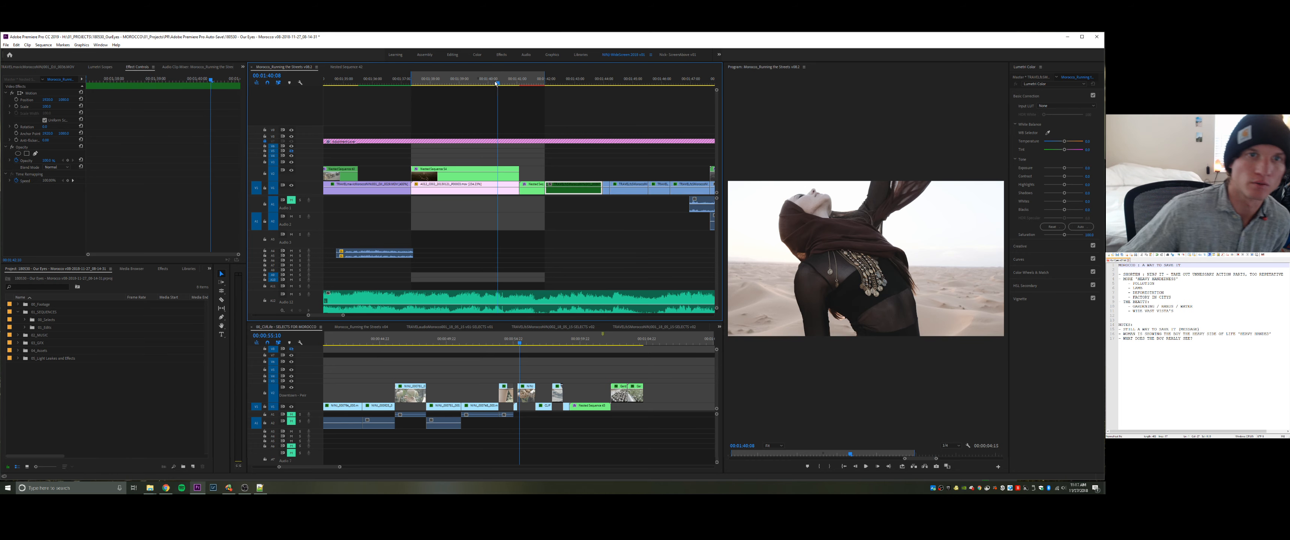
left_click(504, 379)
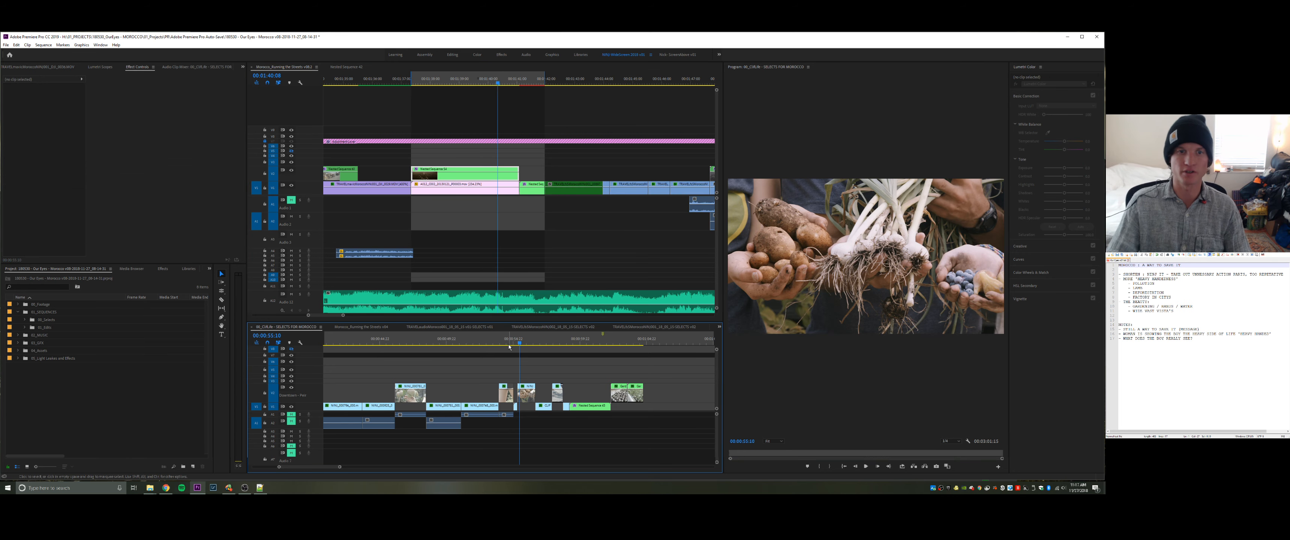
left_click_drag(509, 346, 507, 349)
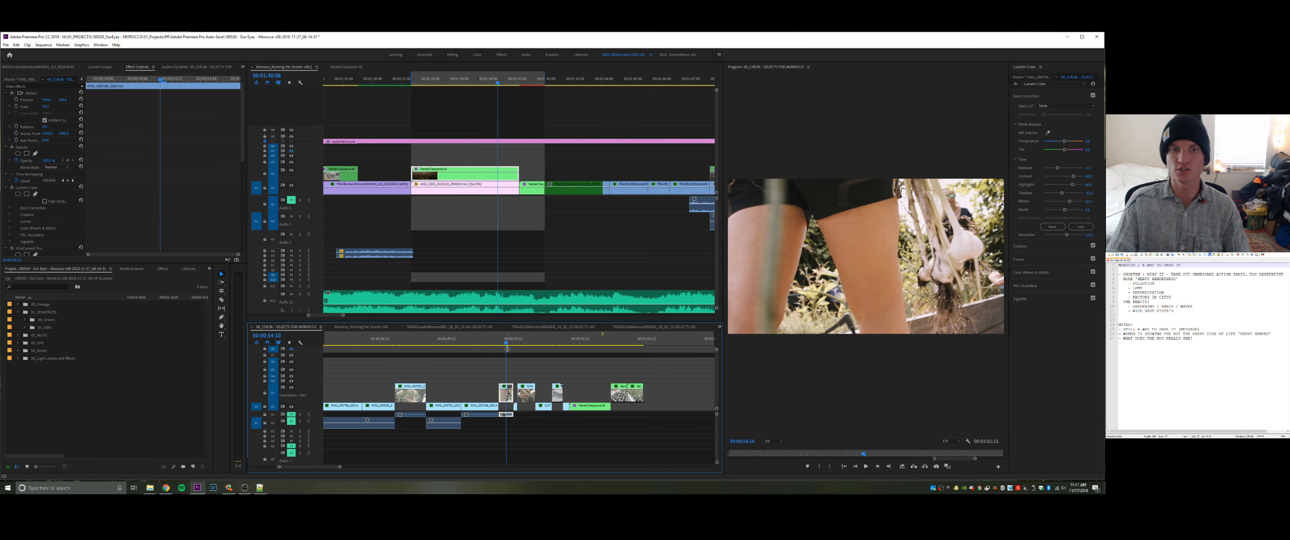
left_click_drag(506, 394, 513, 165)
- Preview the garlic-carrying clip over the valley shot and scale it up to fill the frame
left_click(436, 82)
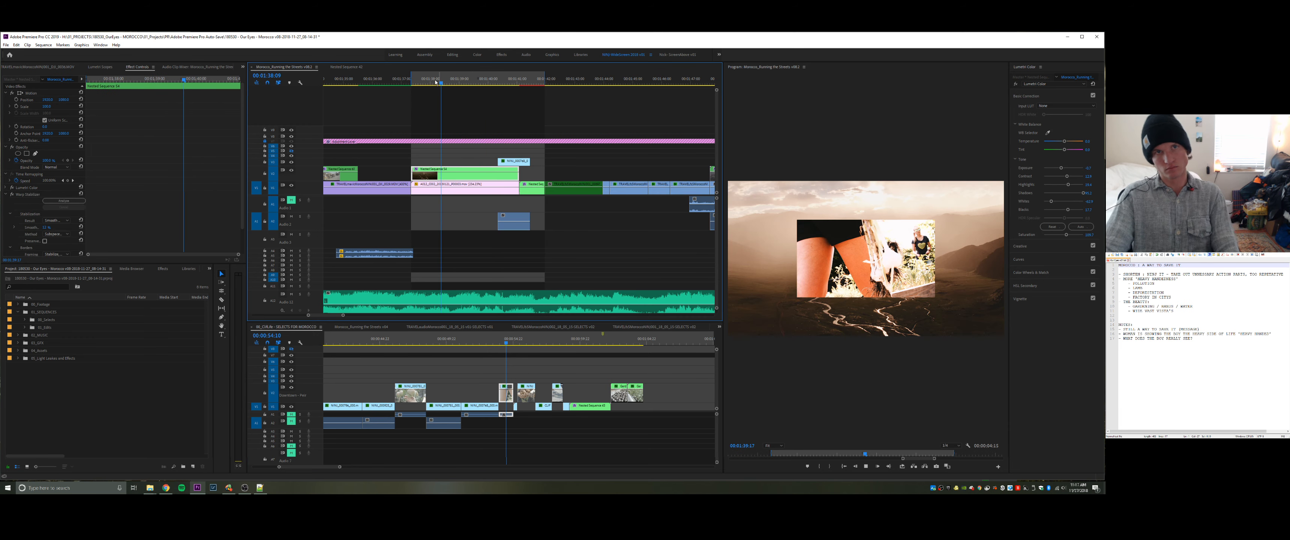
left_click(512, 83)
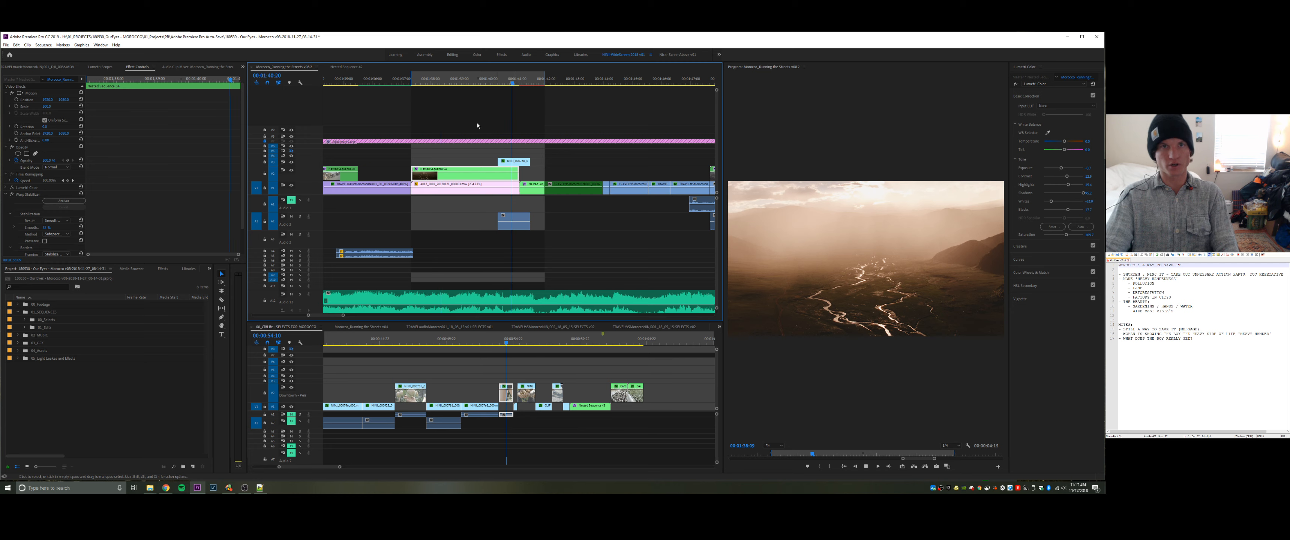
left_click(514, 161)
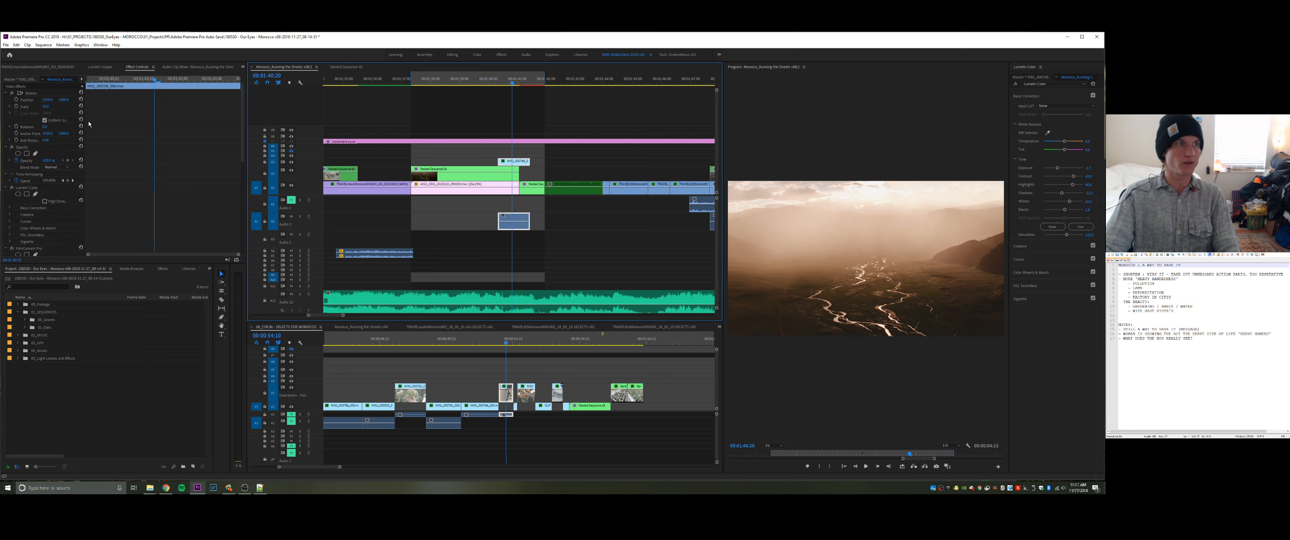
left_click(50, 106)
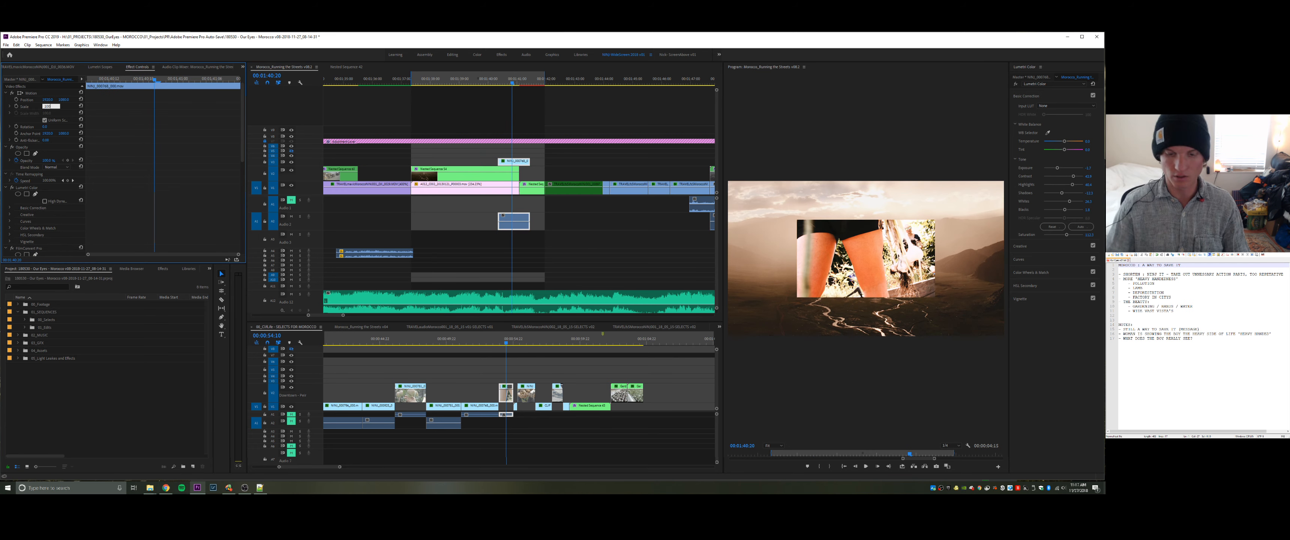
key("Return")
- Play the garlic-carrying clip in context and trim its end slightly shorter
left_click(500, 99)
left_click(494, 84)
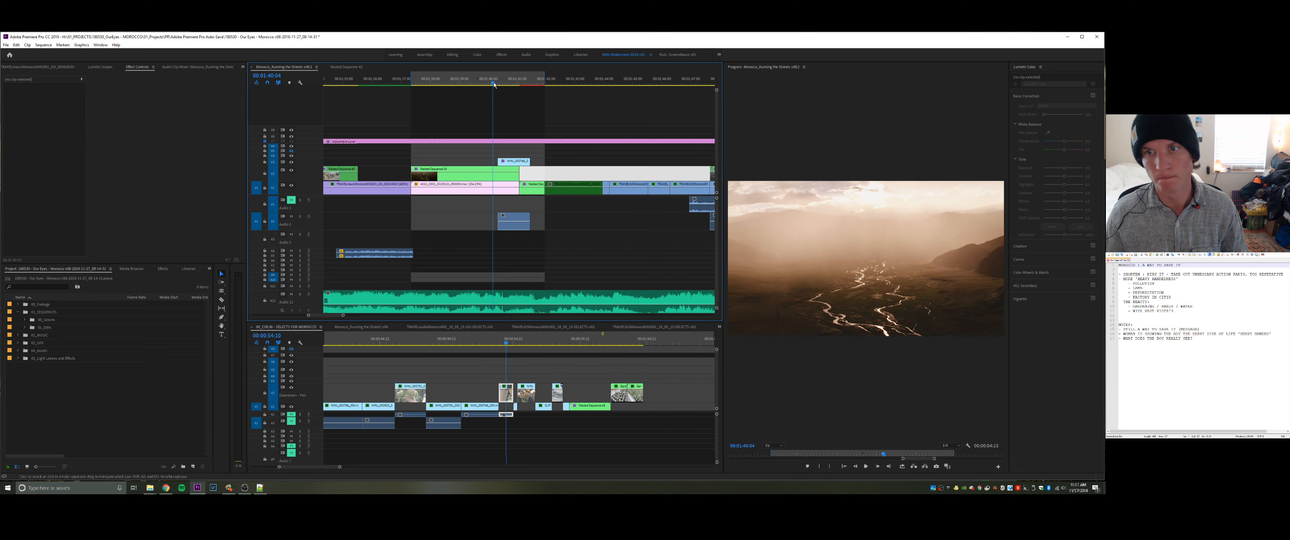
key("space")
key("space")
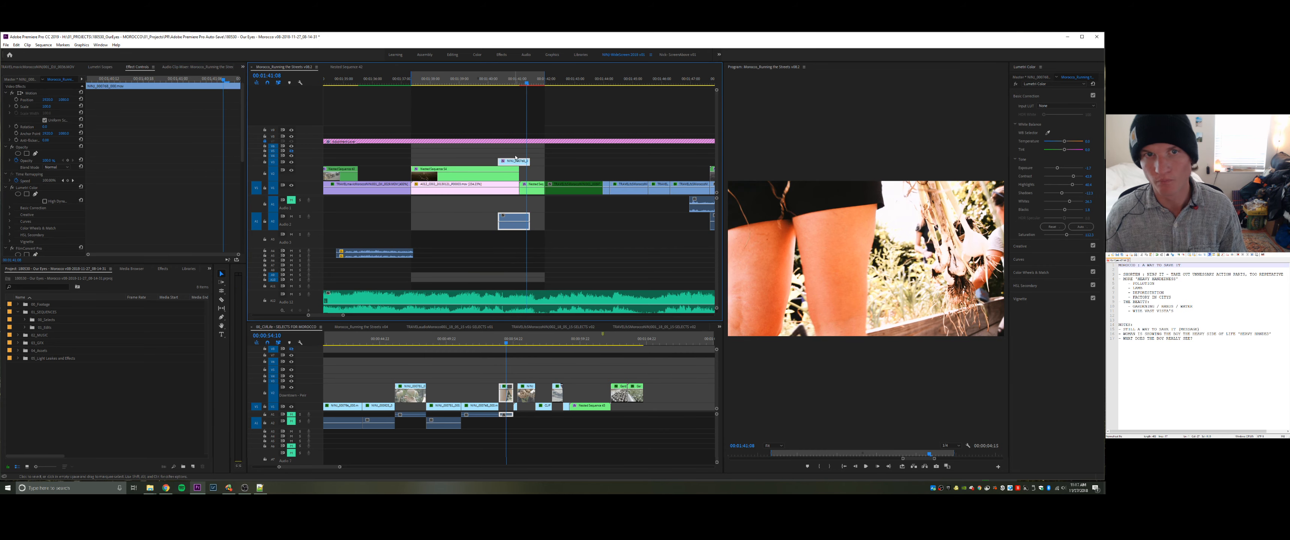
left_click_drag(529, 162, 525, 162)
- Clear the in and out points from the main edit
left_click_drag(443, 84, 380, 84)
left_click(460, 84)
right_click(459, 84)
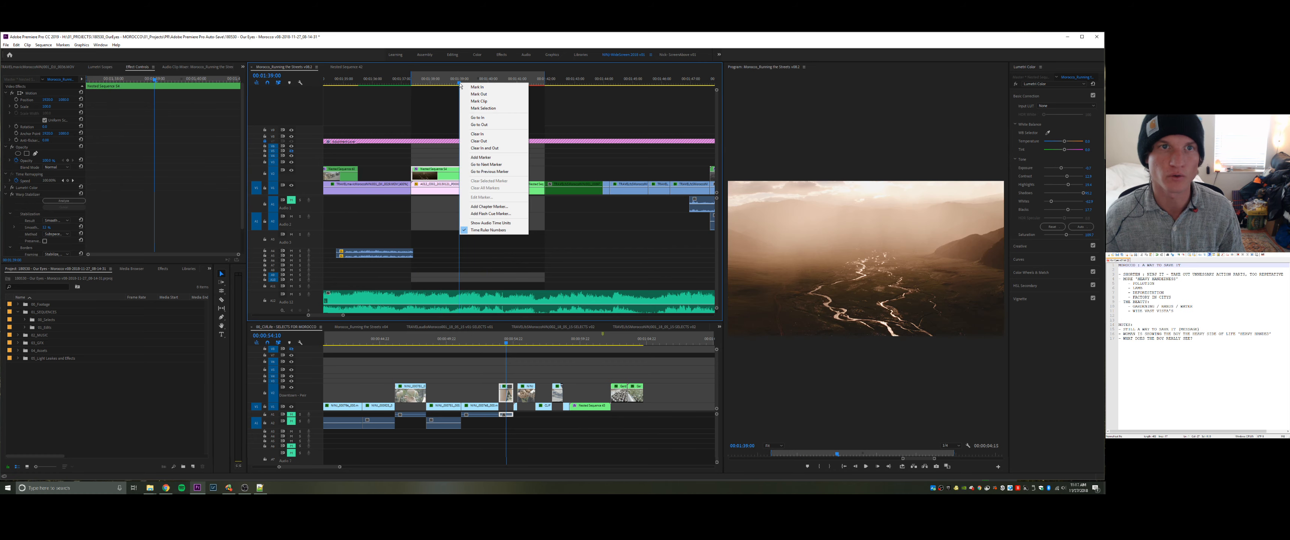
left_click(484, 148)
- Play the main edit from the river valley through the garlic-carrying clip to the arched-back woman shot
left_click(379, 76)
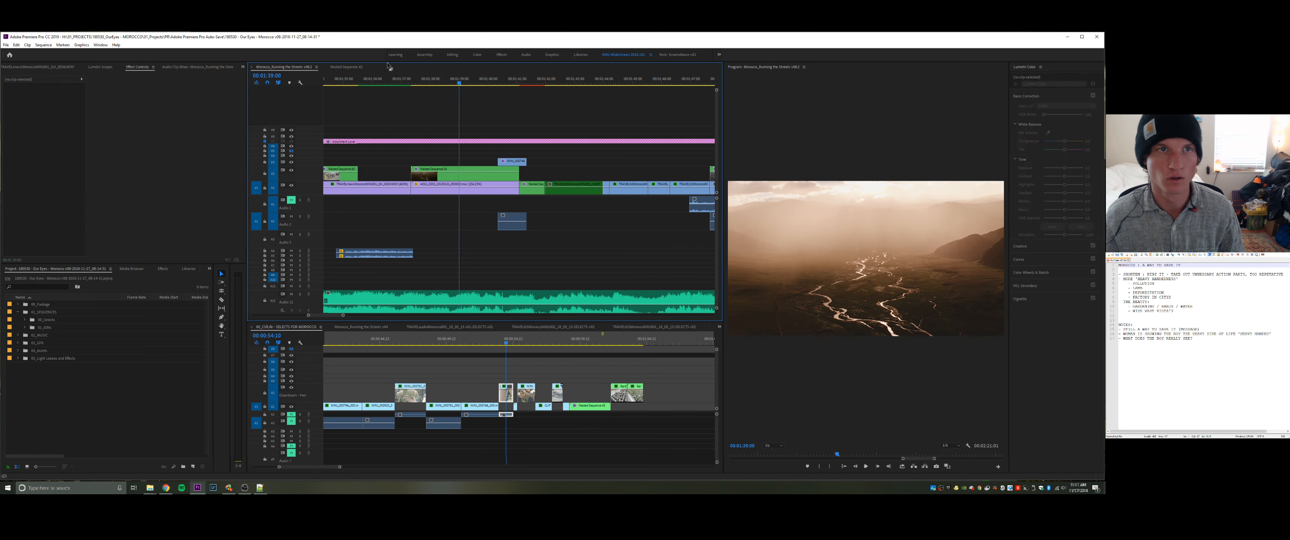
key("space")
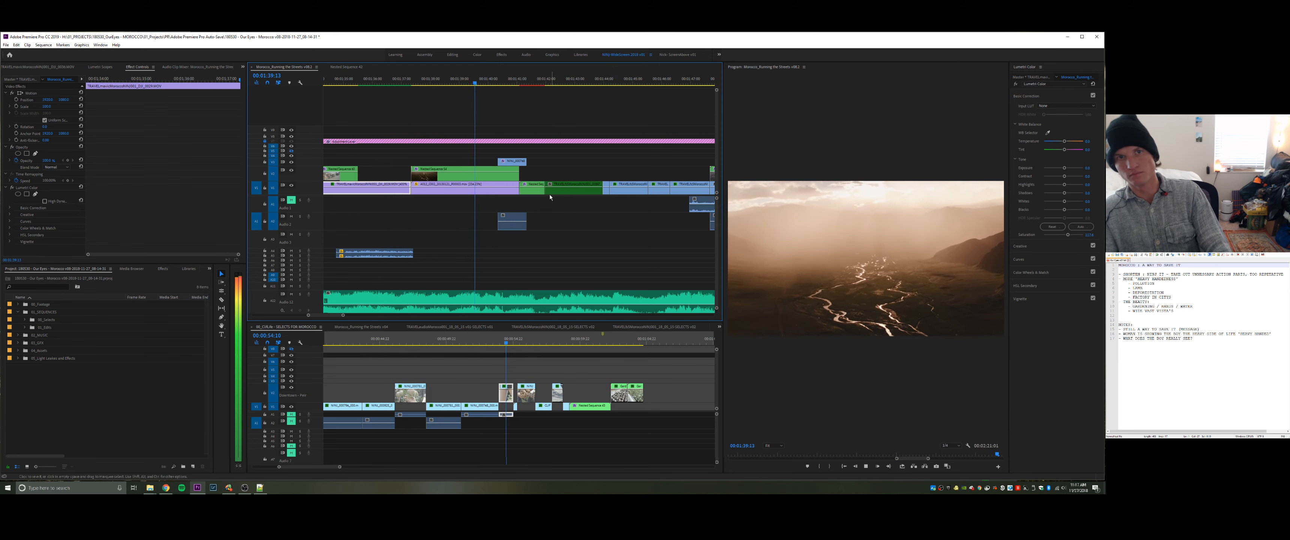
left_click(645, 171)
key("minus")
key("minus")
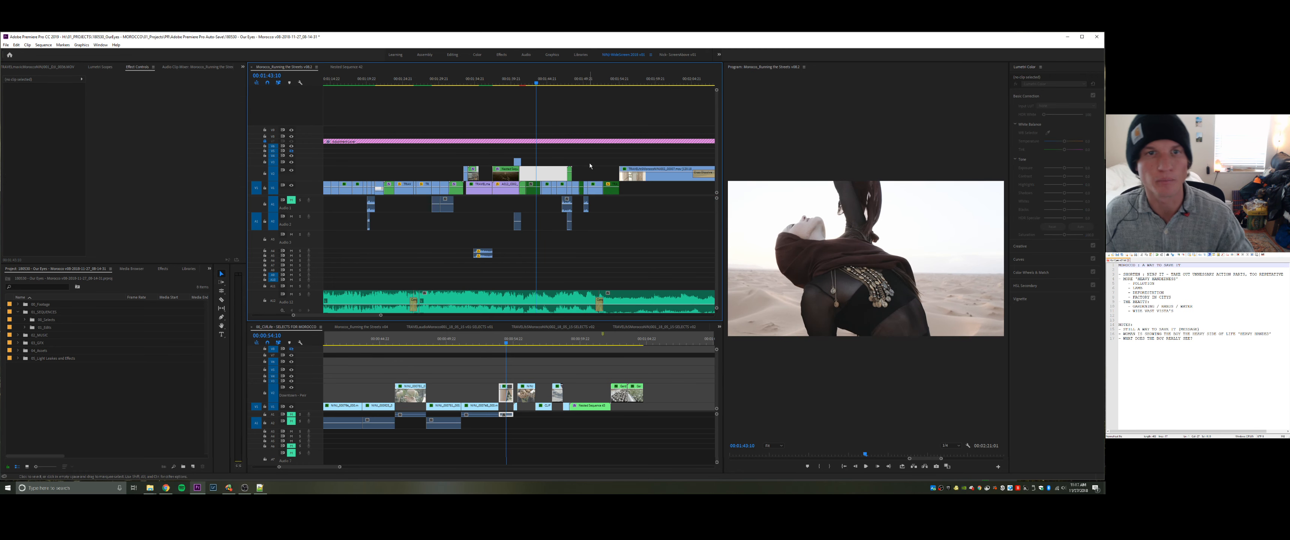
- Move the garlic-carrying clip and the neighbouring overlaid clips down onto the main video track
left_click(519, 167)
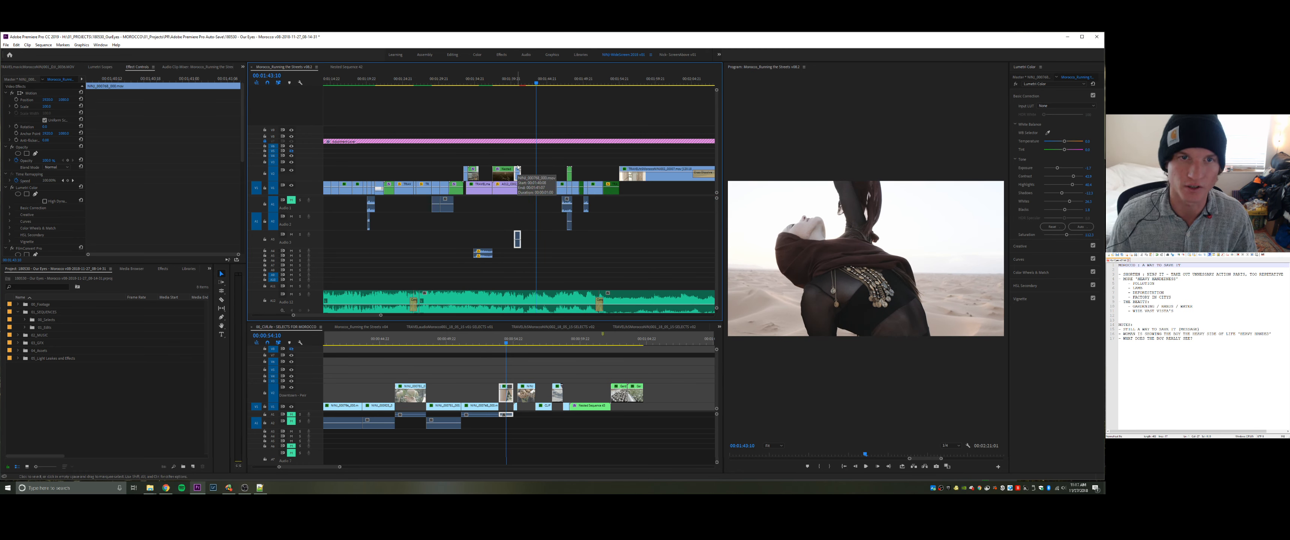
left_click(546, 161)
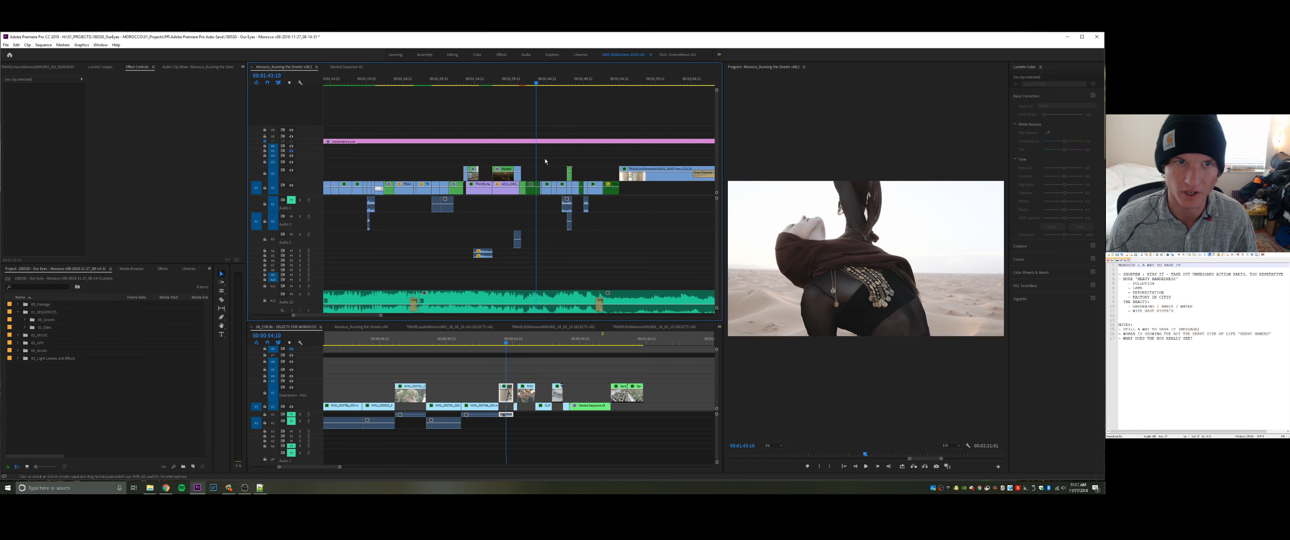
left_click_drag(582, 162, 449, 171)
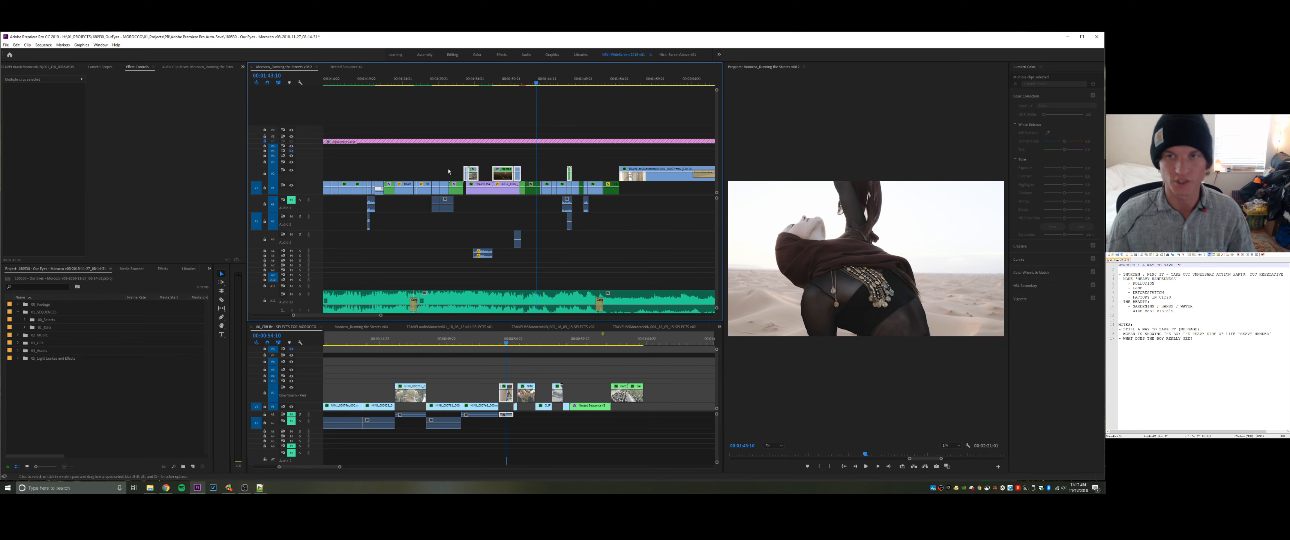
key("Delete")
left_click(456, 172)
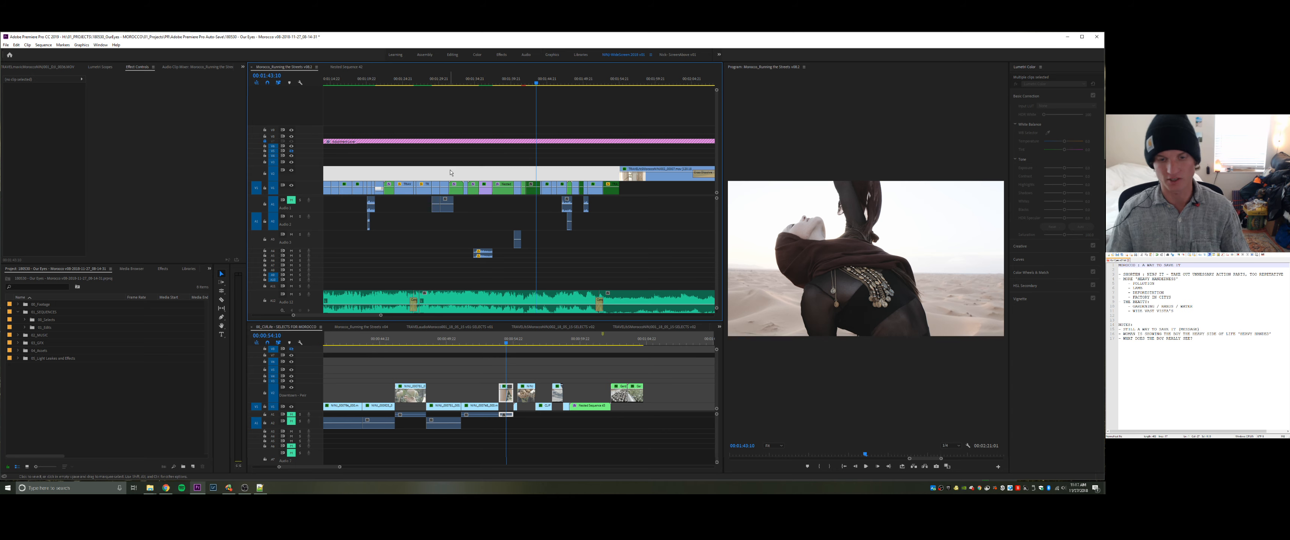
- Run the Warp Stabilizer analysis on the nested clip of hands holding garlic and vegetables in the main edit
key("minus")
left_click(431, 166)
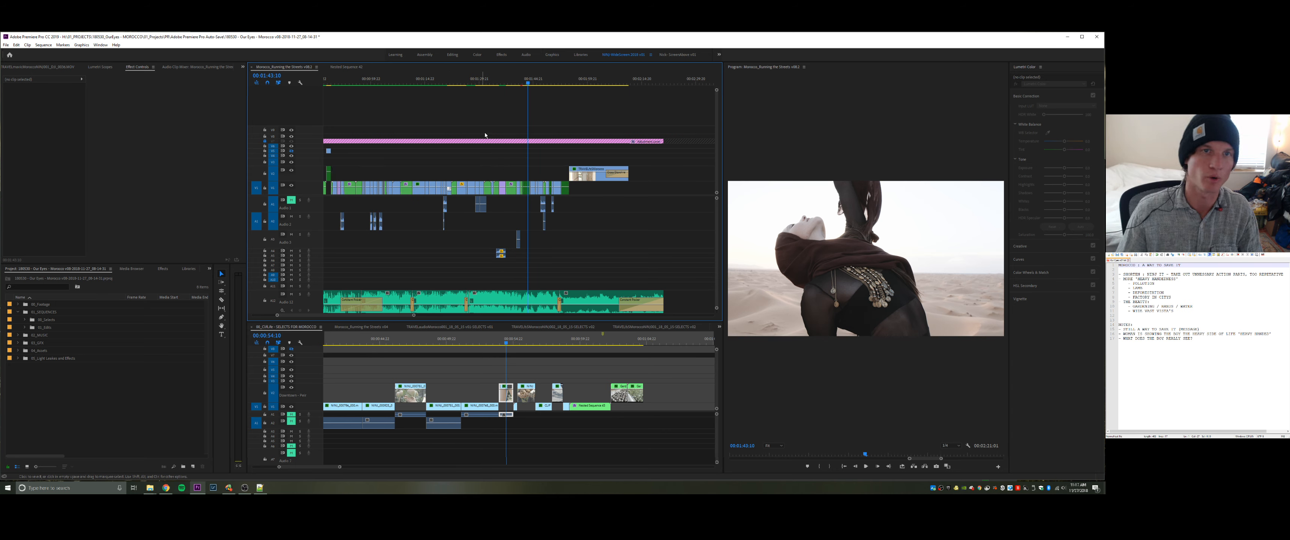
left_click_drag(486, 84, 521, 86)
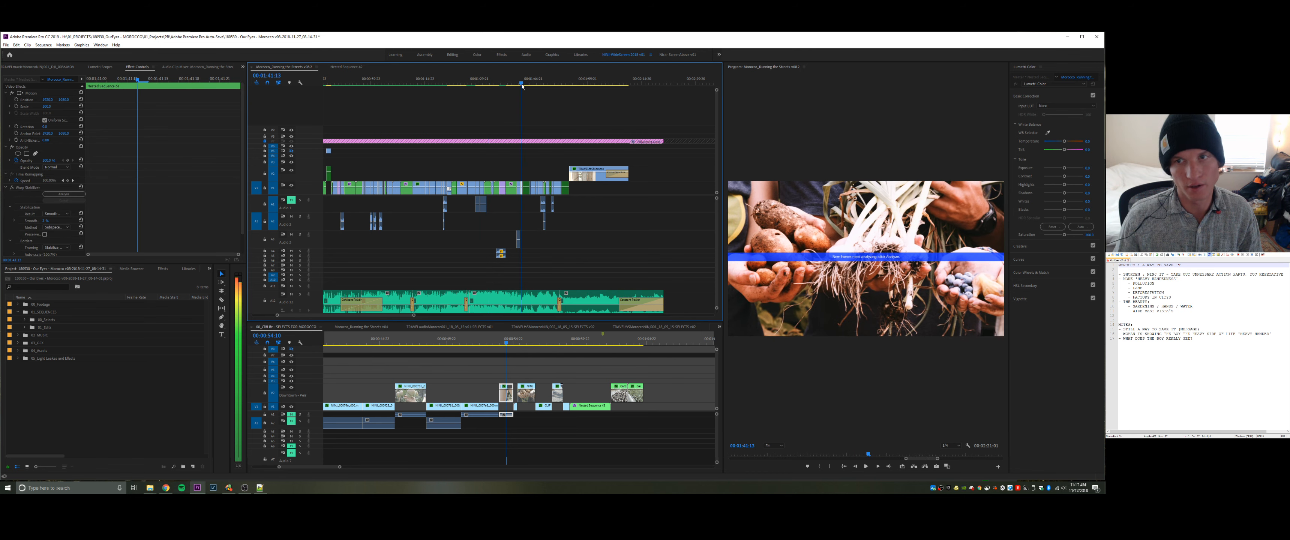
left_click(65, 195)
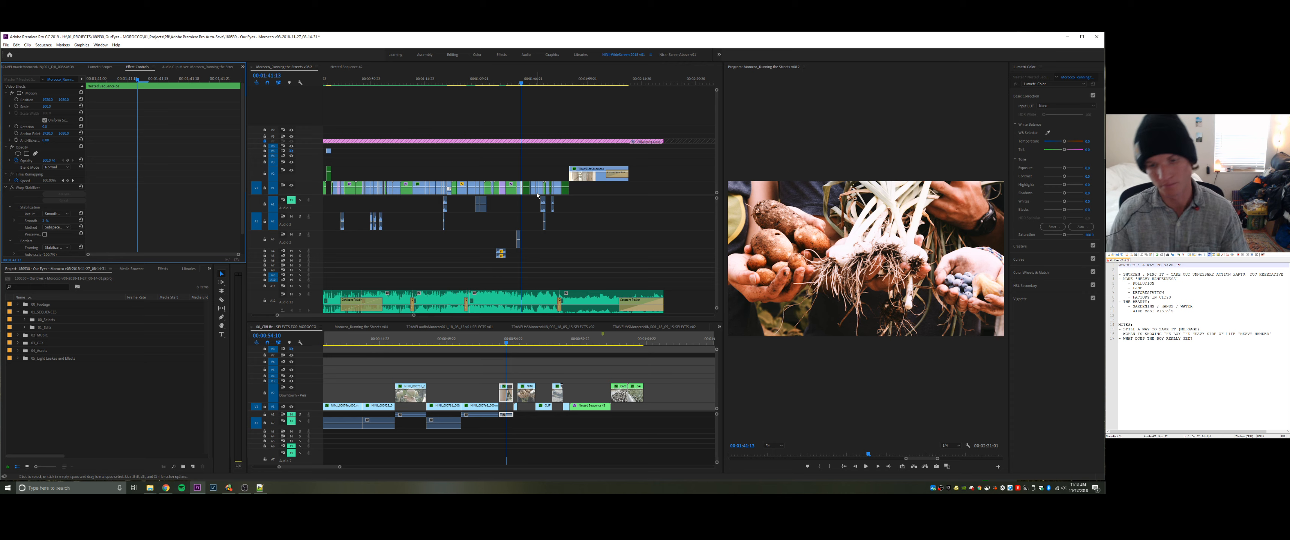
- Mark in and out points from the early football shots to the arched-back woman shot and render that section
left_click(495, 81)
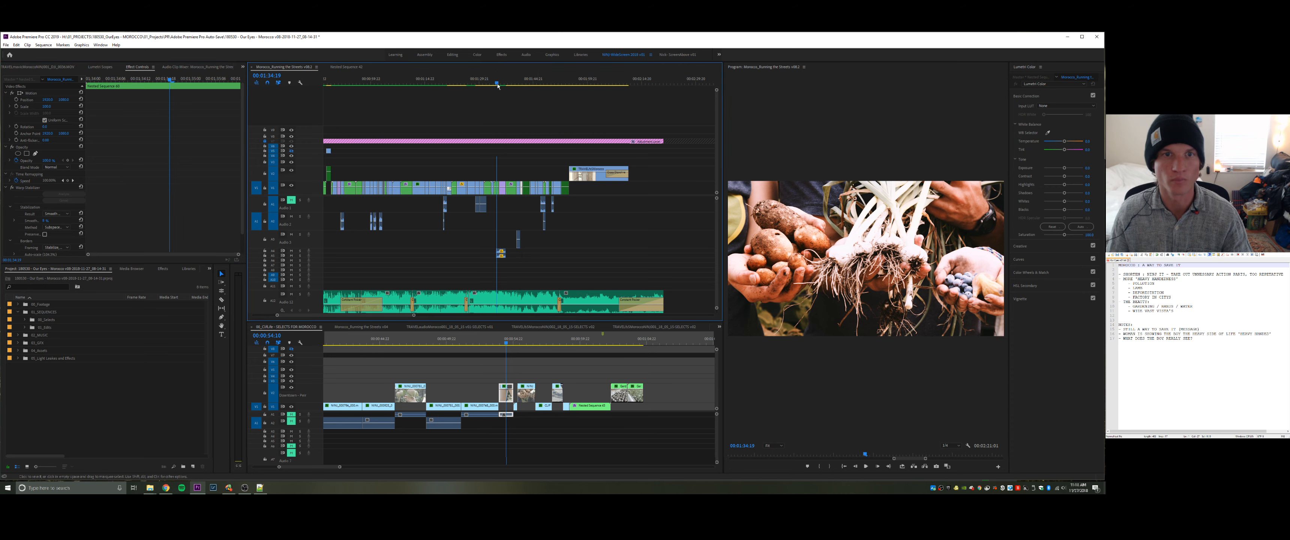
left_click_drag(495, 81, 528, 81)
key("i")
key("o")
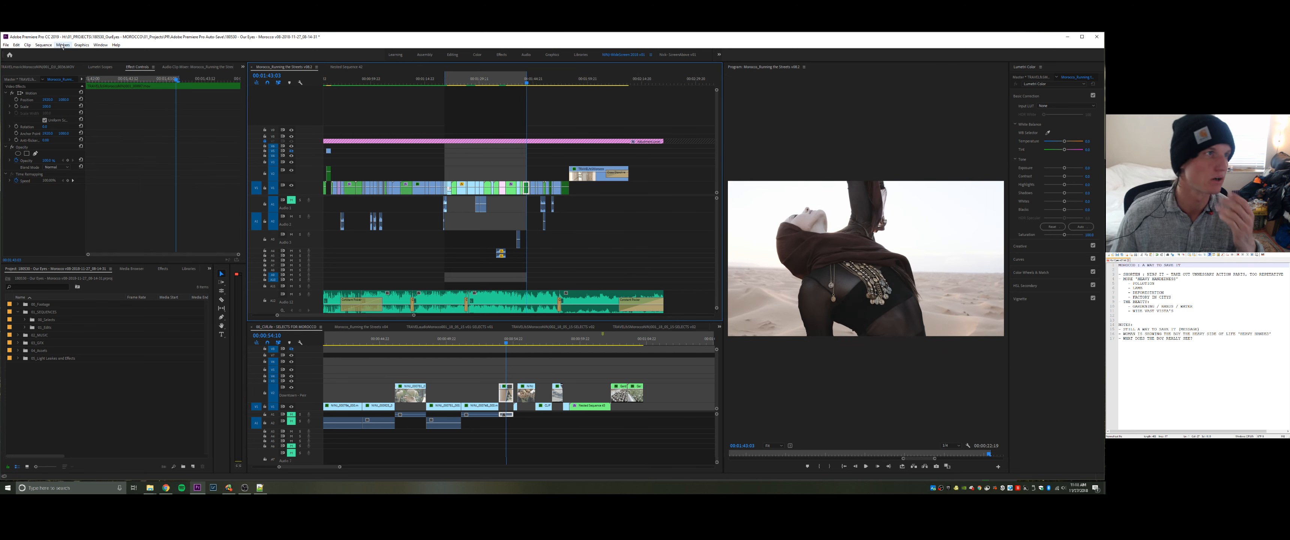
left_click(43, 44)
left_click(52, 69)
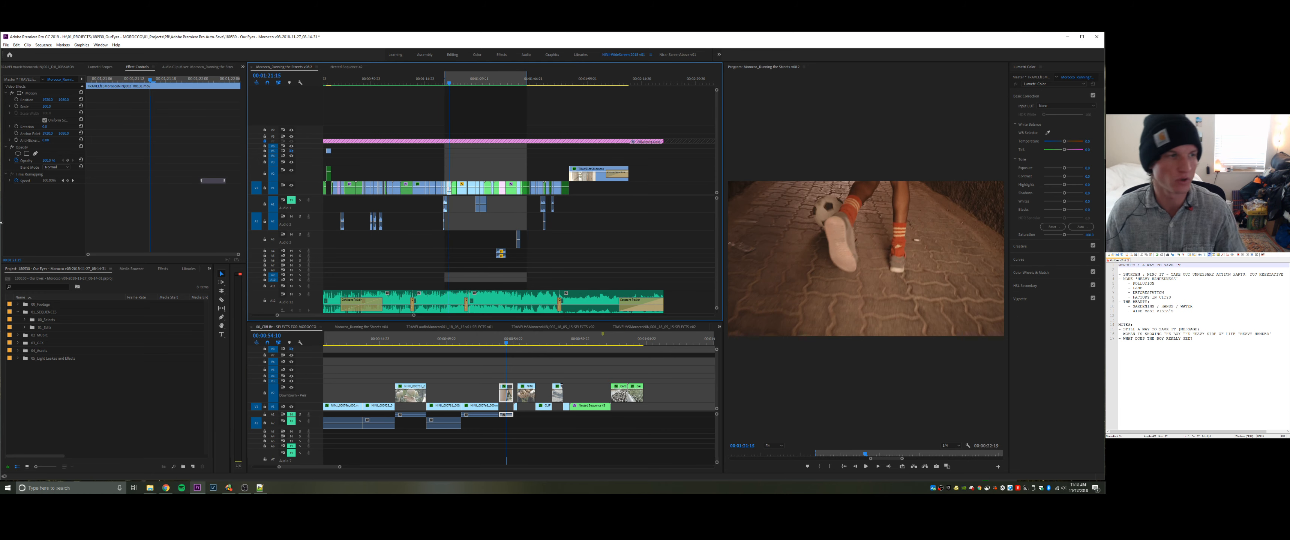
- Expand the selects bin inside the sequences folder and look through its Morocco selects sequences
left_click(26, 319)
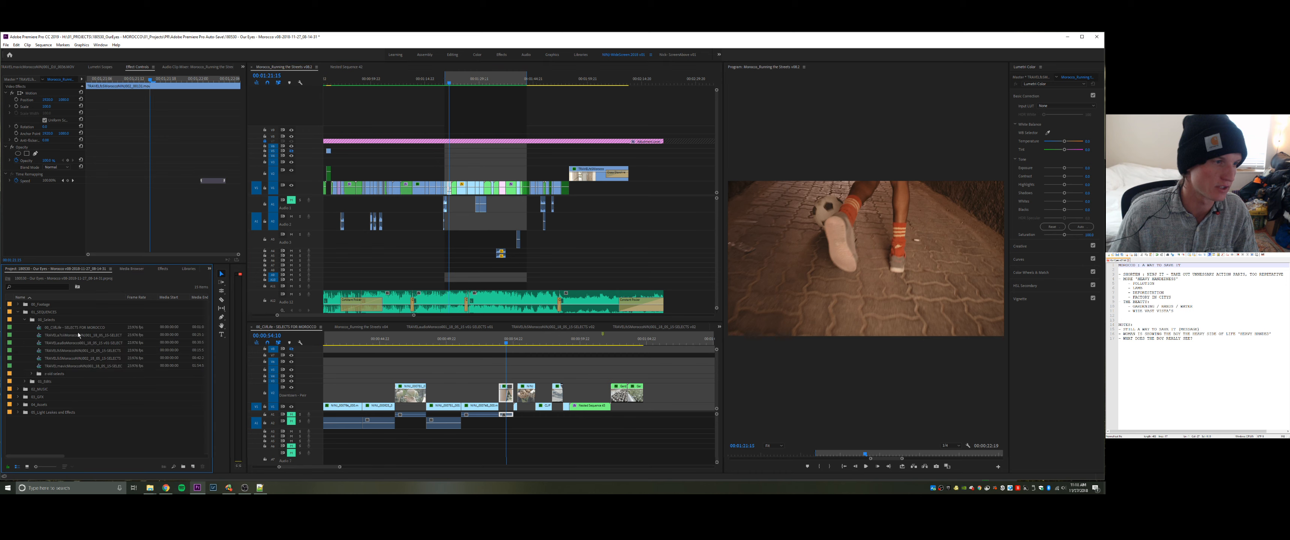
left_click(78, 333)
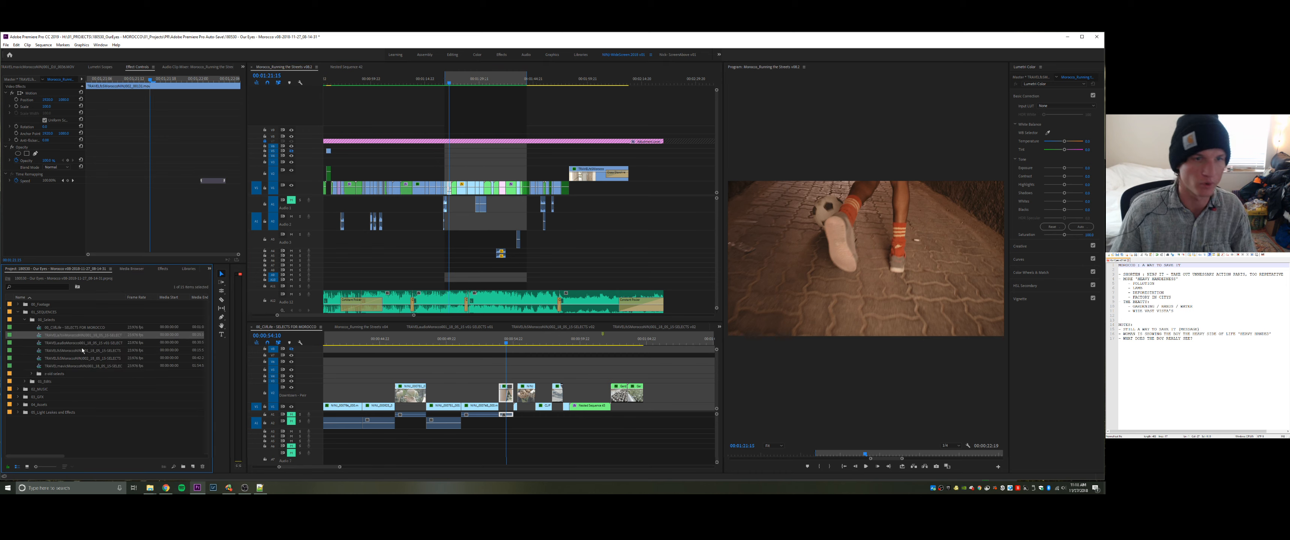
left_click(62, 359)
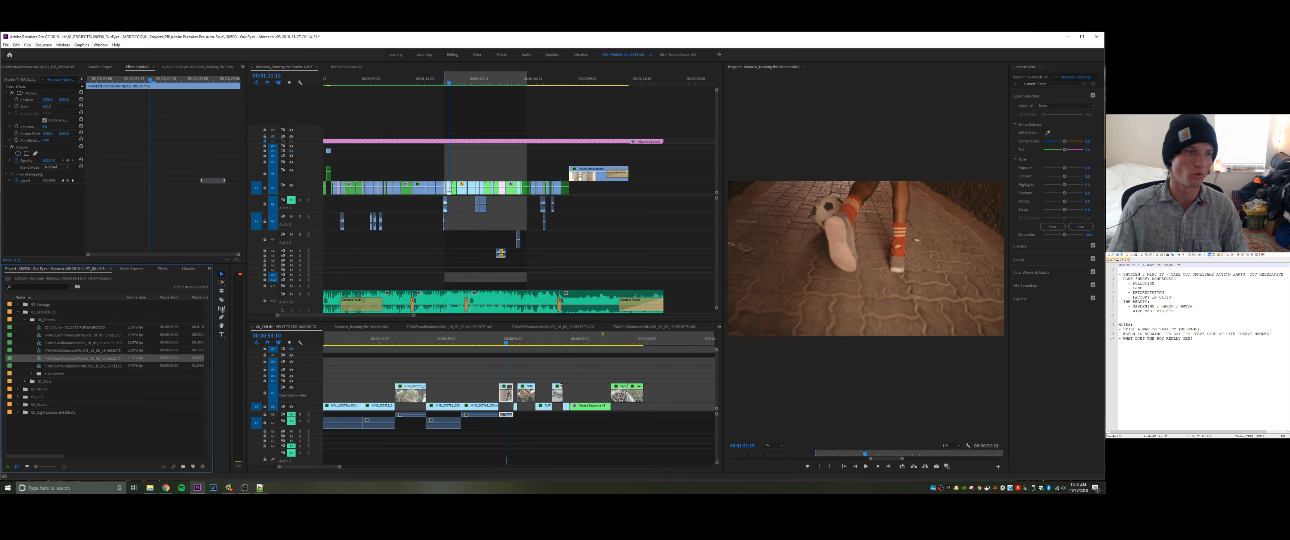
left_click_drag(222, 309, 211, 315)
left_click(74, 352)
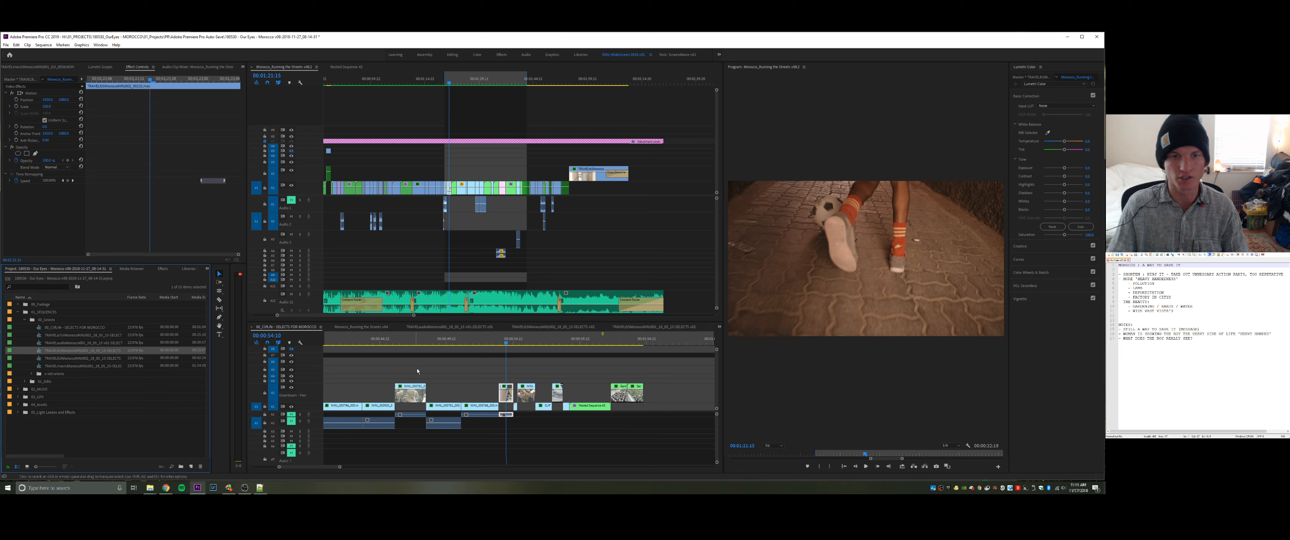
- Play the rendered section full screen from the archway football shot to the close-up of feet with the ball
left_click(482, 98)
key("Up")
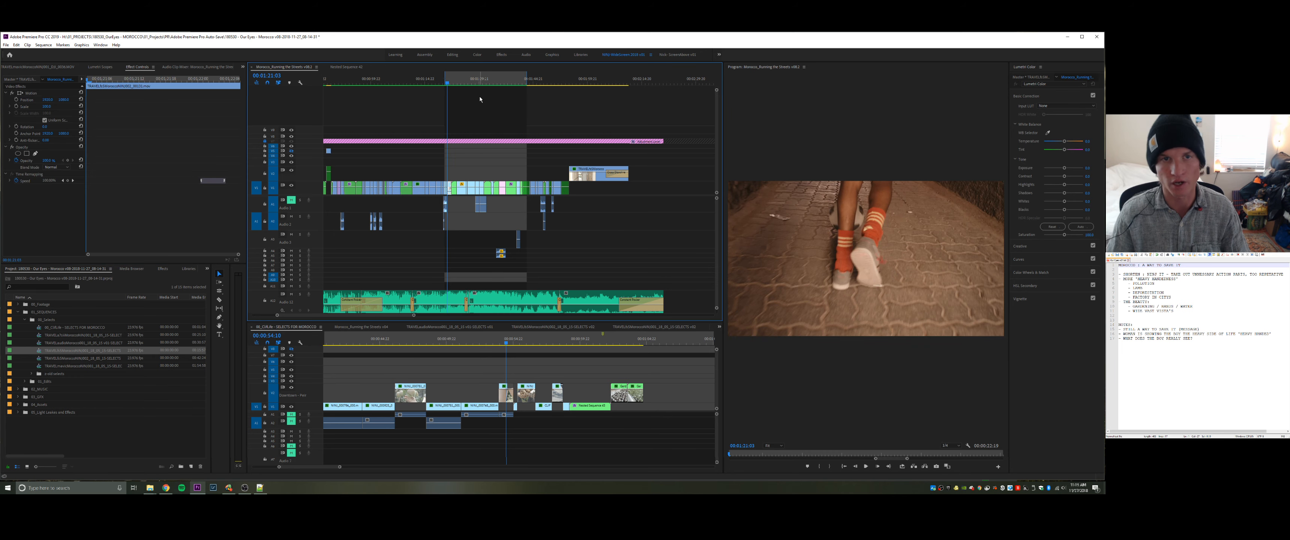
key("Up")
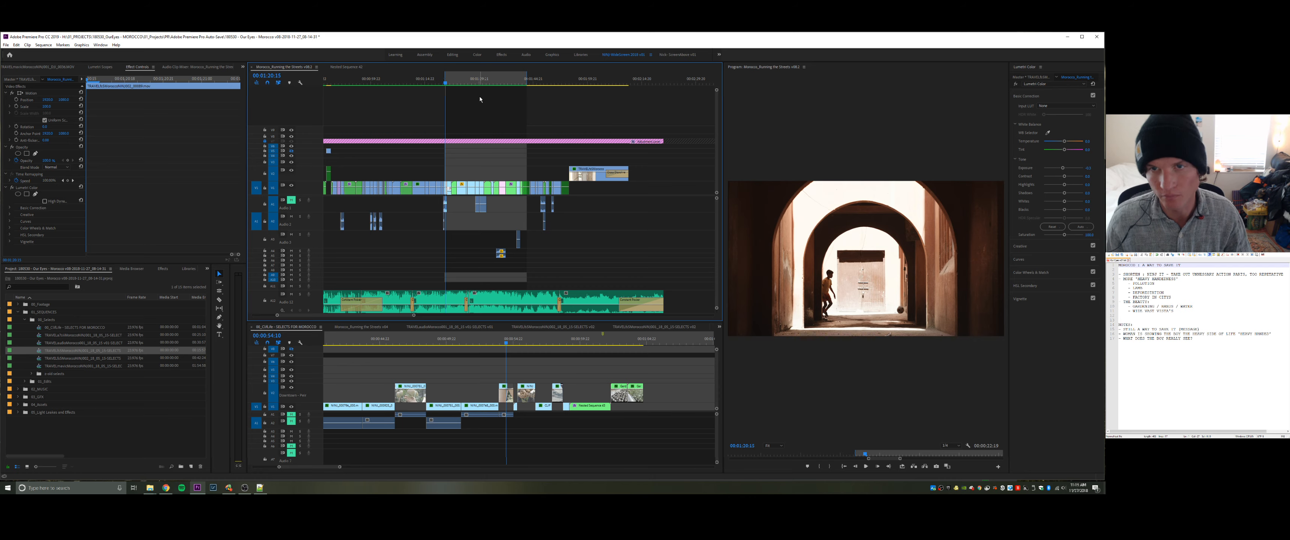
key("grave")
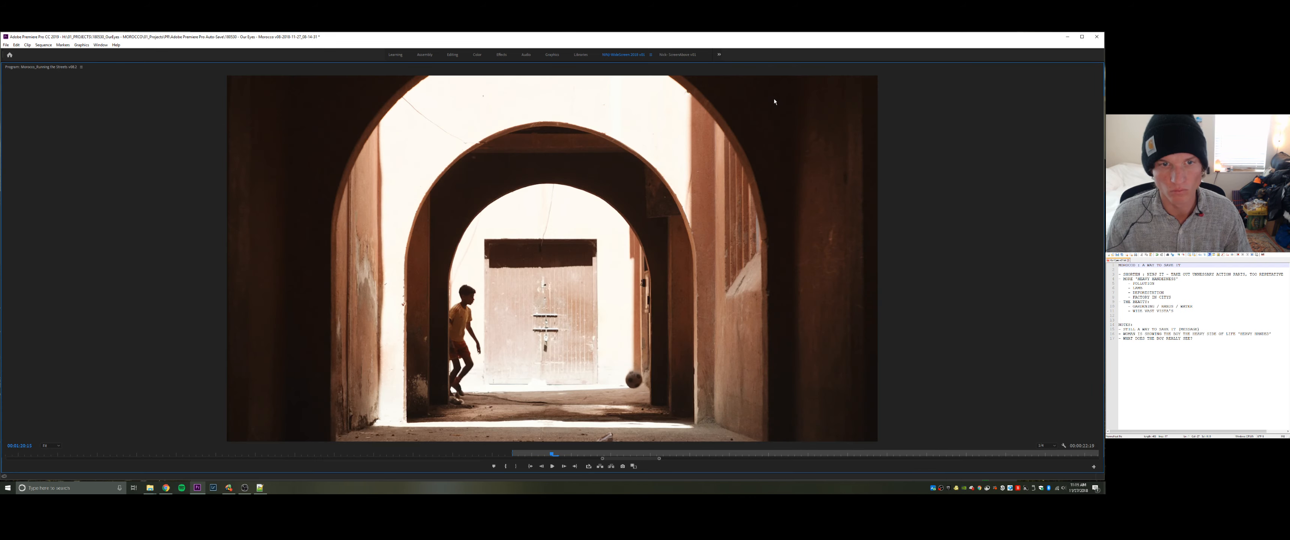
key("space")
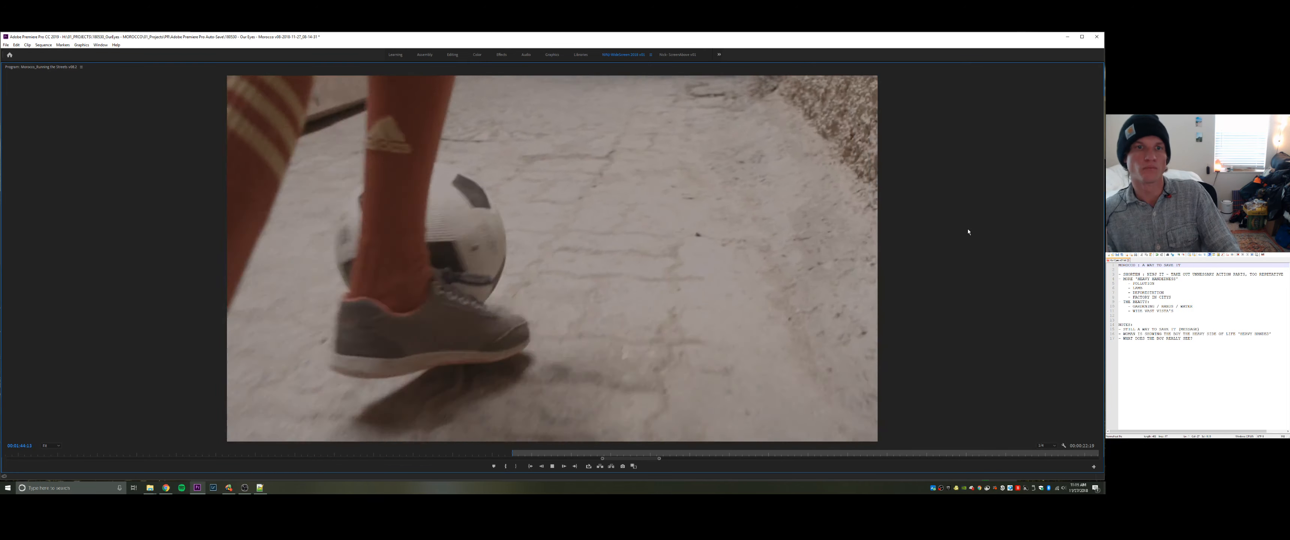
key("space")
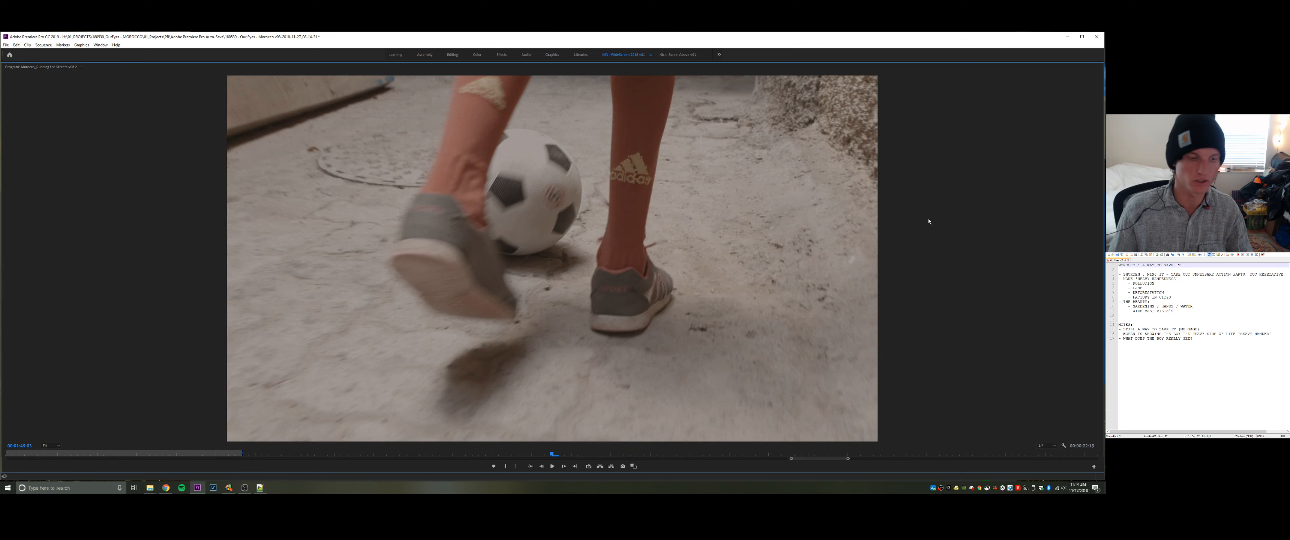
key("grave")
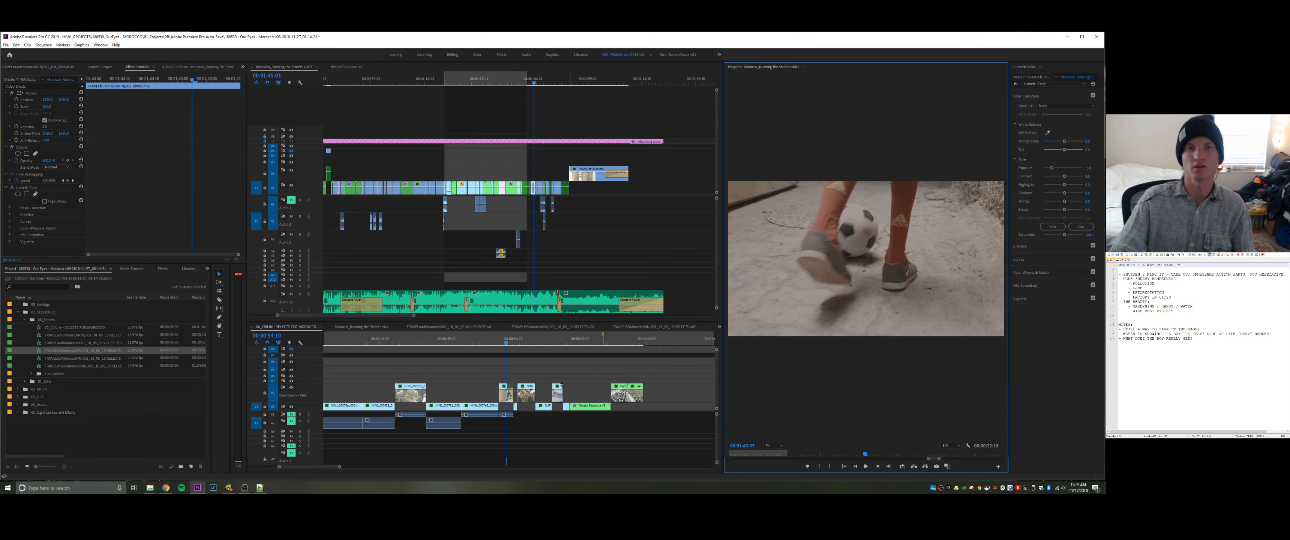
- Slightly lower the saturation and exposure of the bright bare-legs clip that follows the river valley shot
left_click(518, 82)
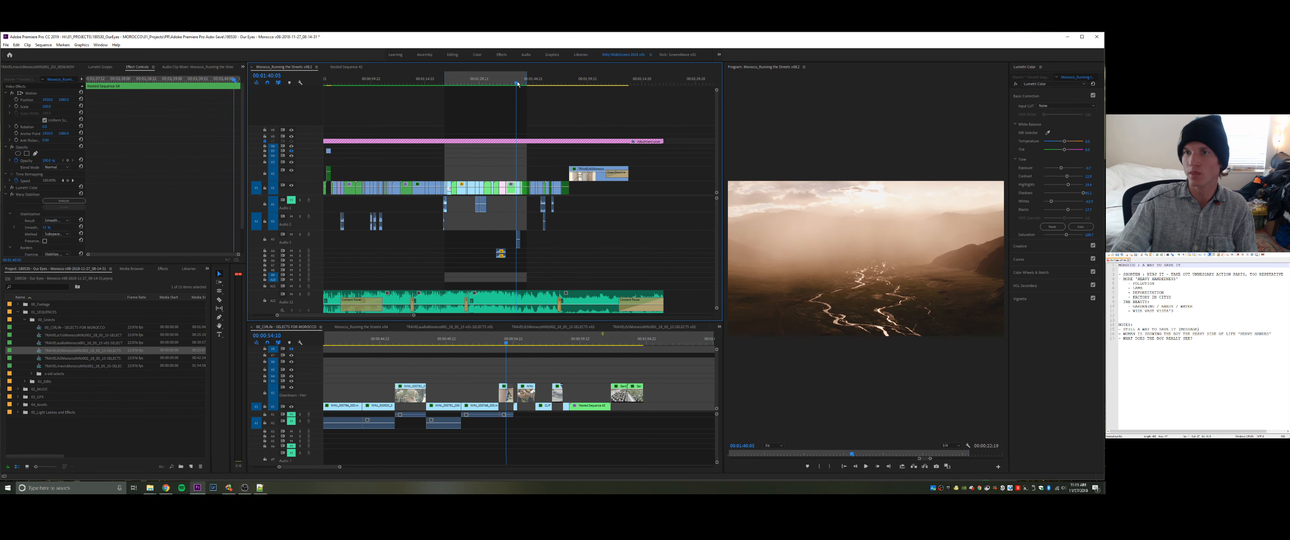
key("space")
key("space")
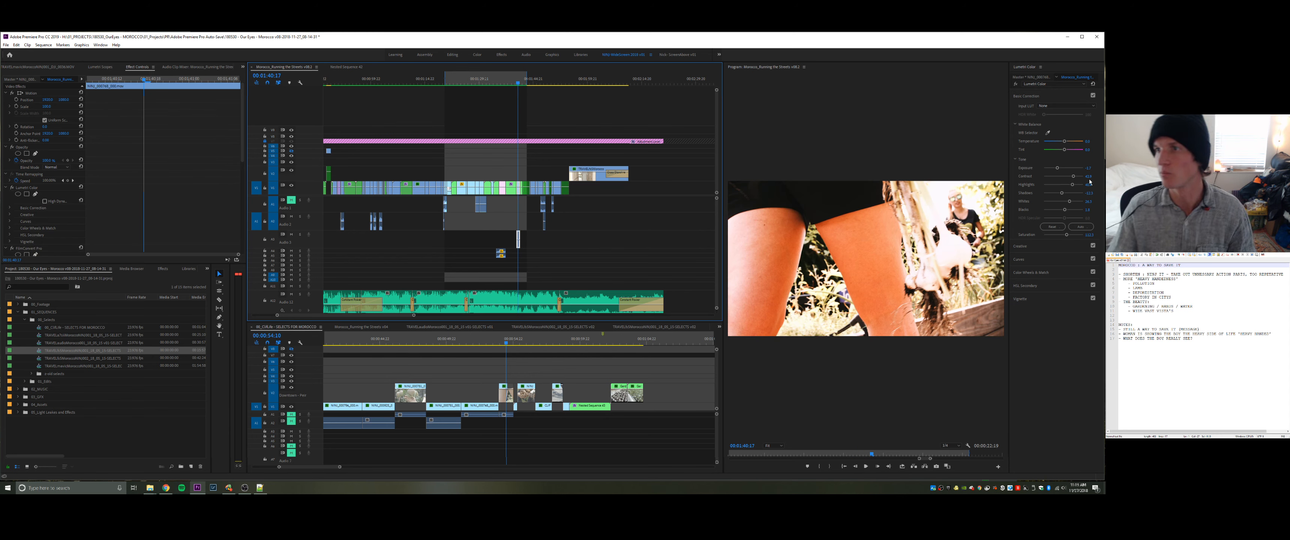
left_click_drag(1067, 233, 1063, 235)
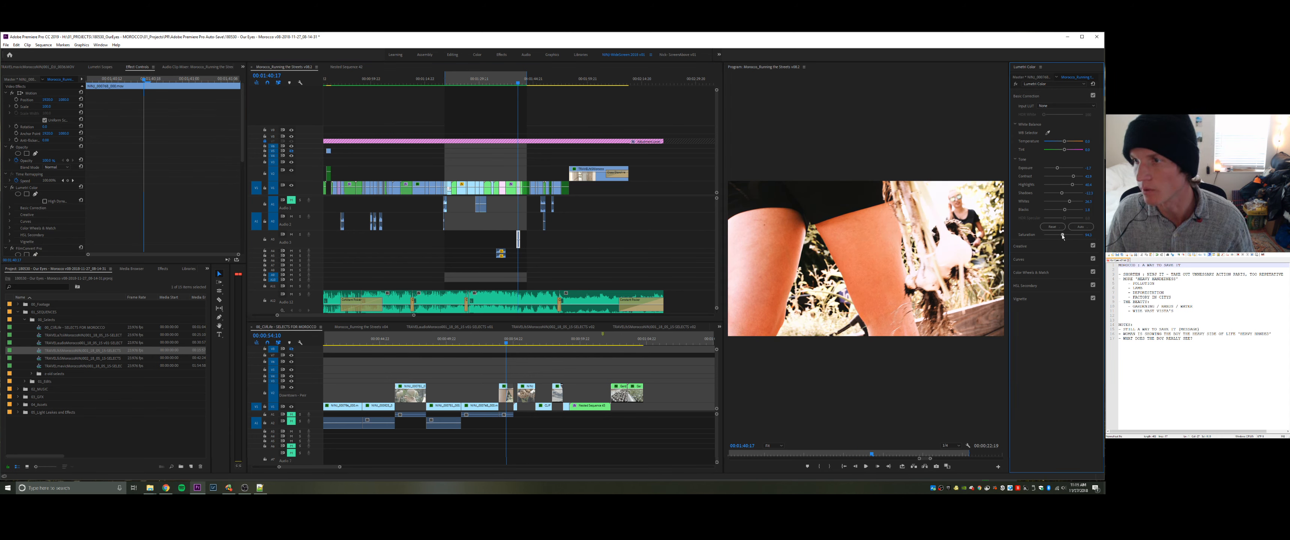
left_click_drag(1057, 171, 1057, 169)
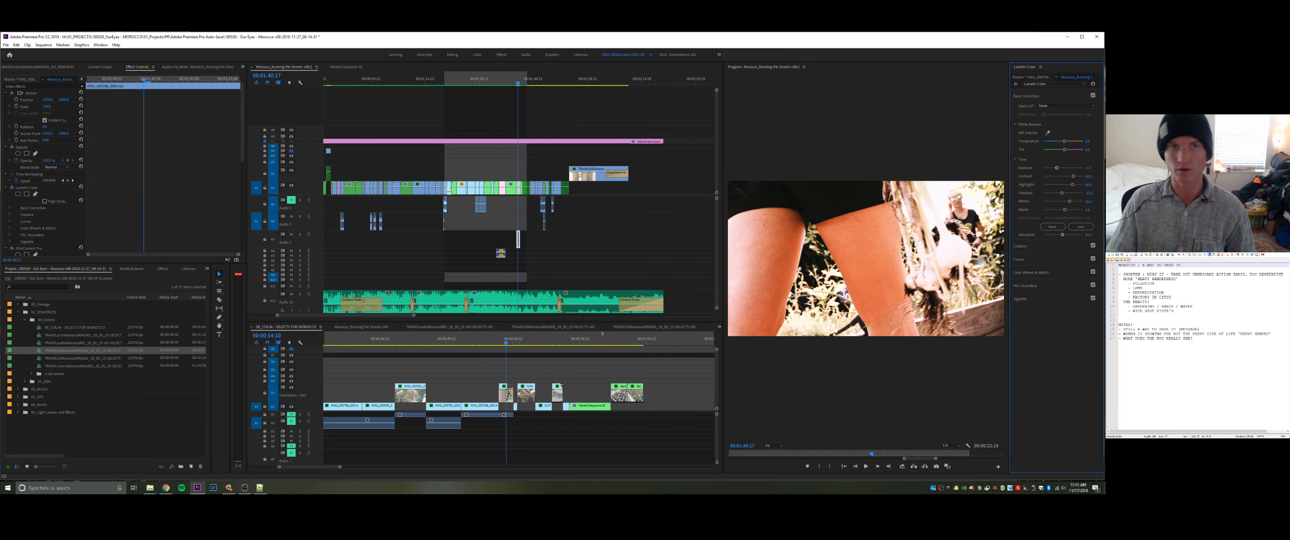
left_click(499, 142)
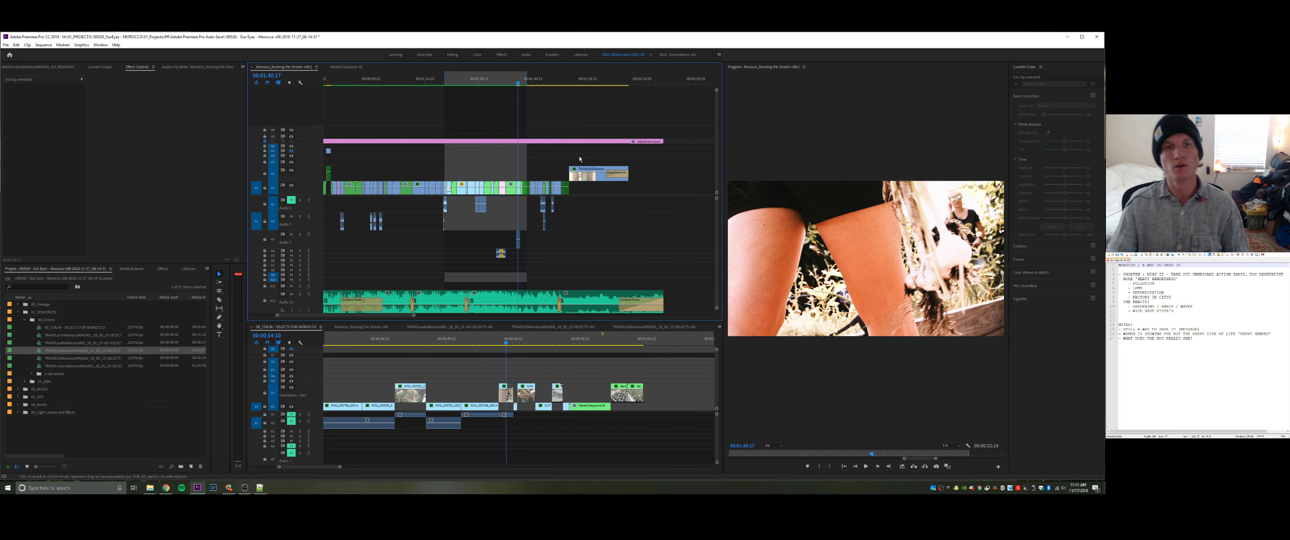
- Review the river and sunflower shots in the main edit and bring up the source monitor
left_click_drag(495, 79, 490, 79)
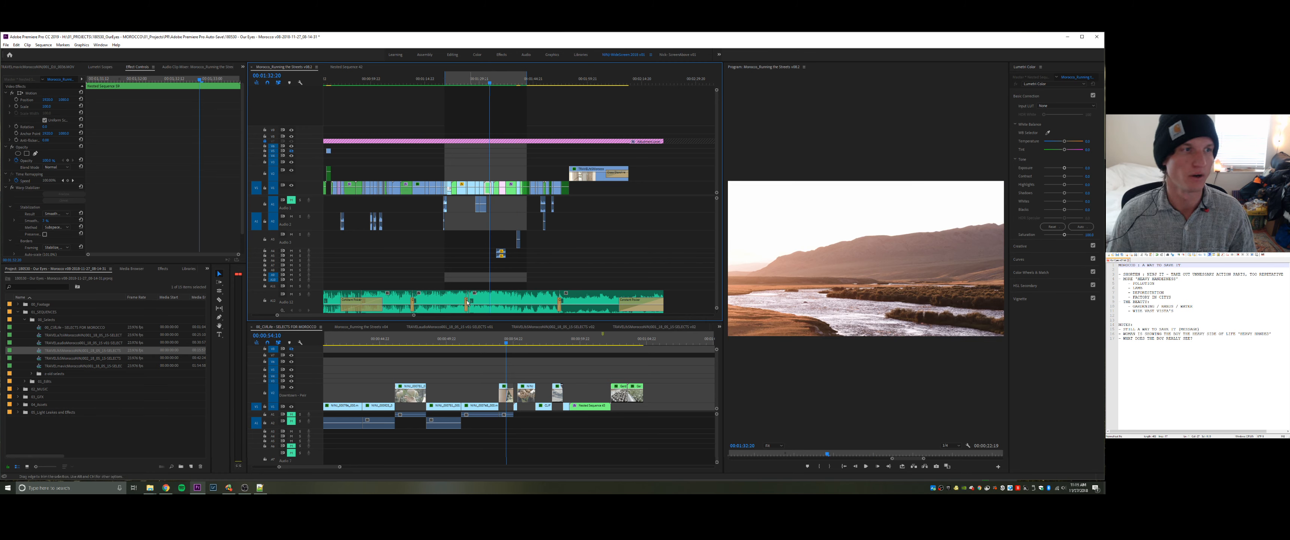
left_click(465, 150)
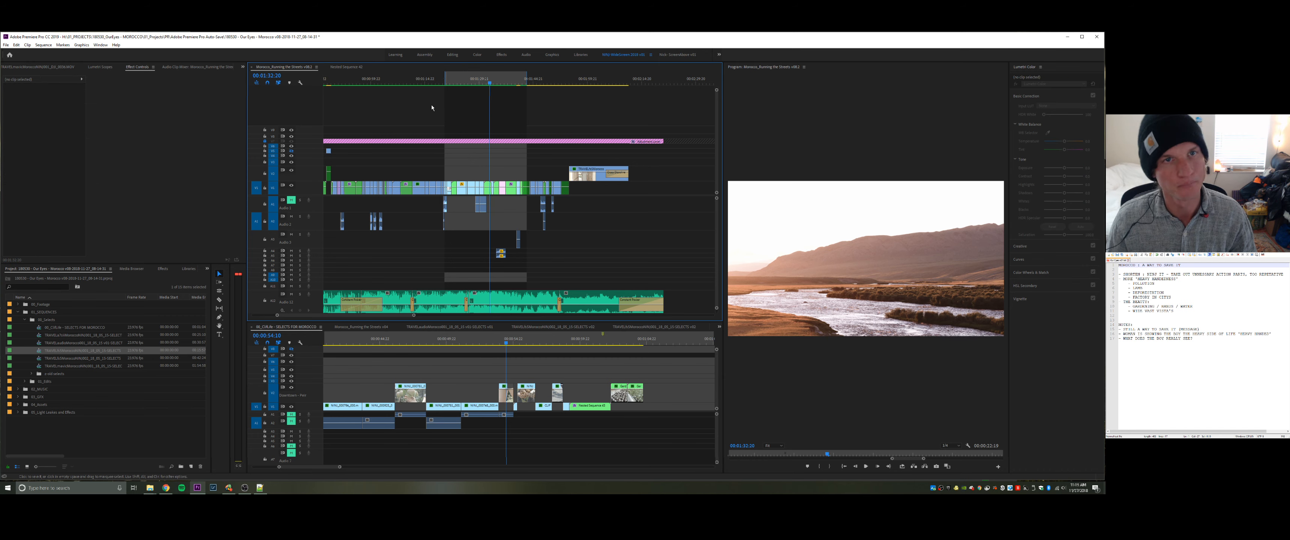
left_click(494, 187)
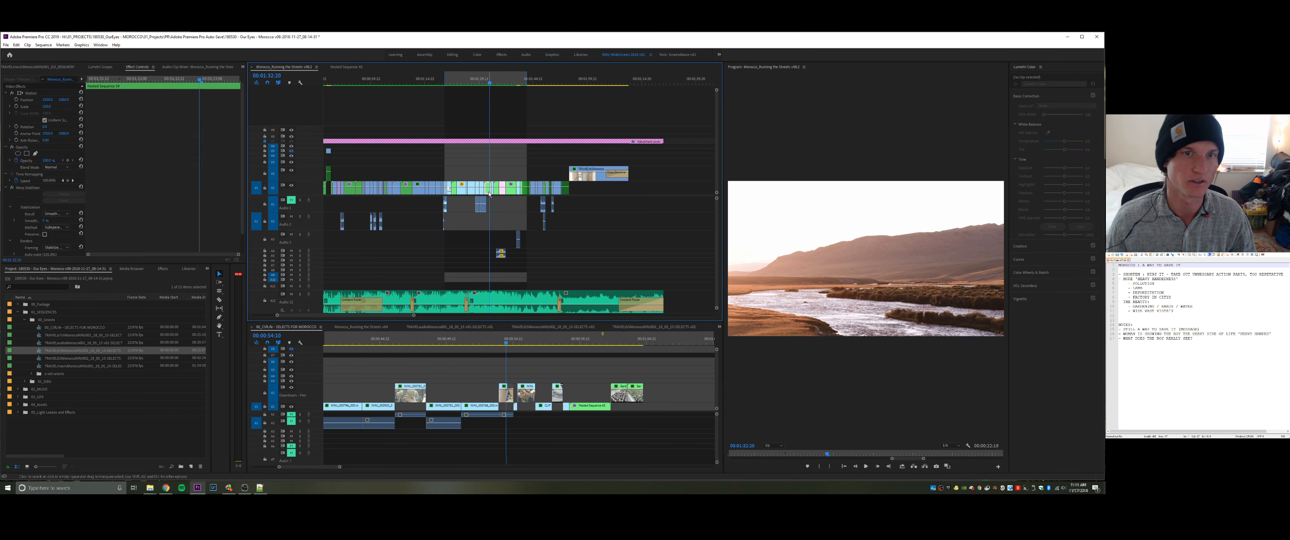
left_click(51, 69)
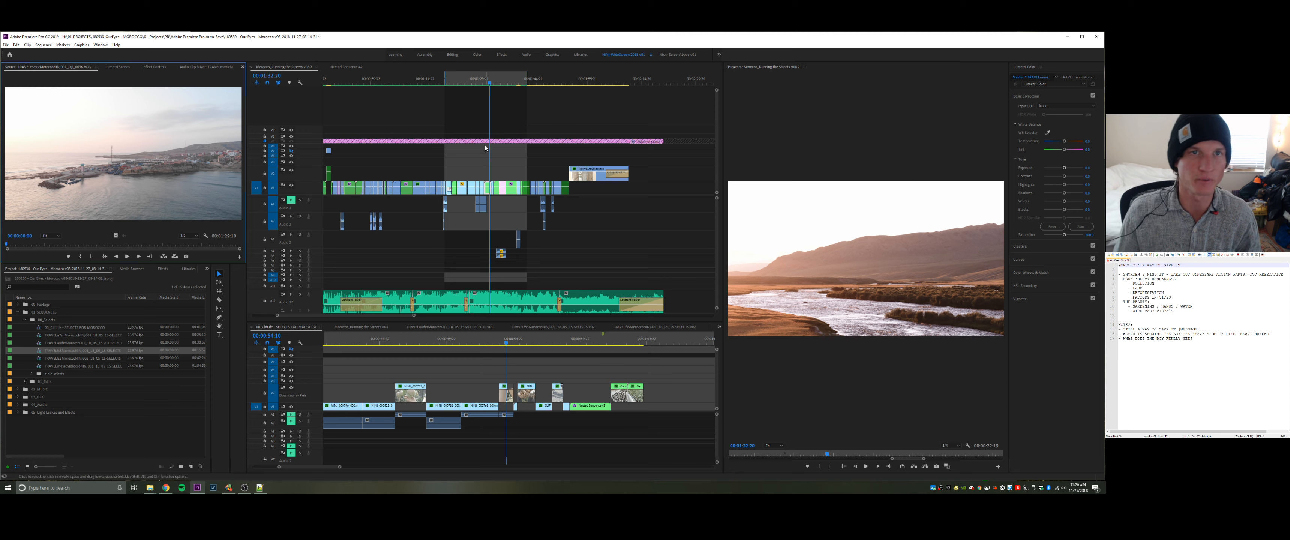
left_click(484, 99)
left_click_drag(485, 82, 479, 105)
left_click(465, 145)
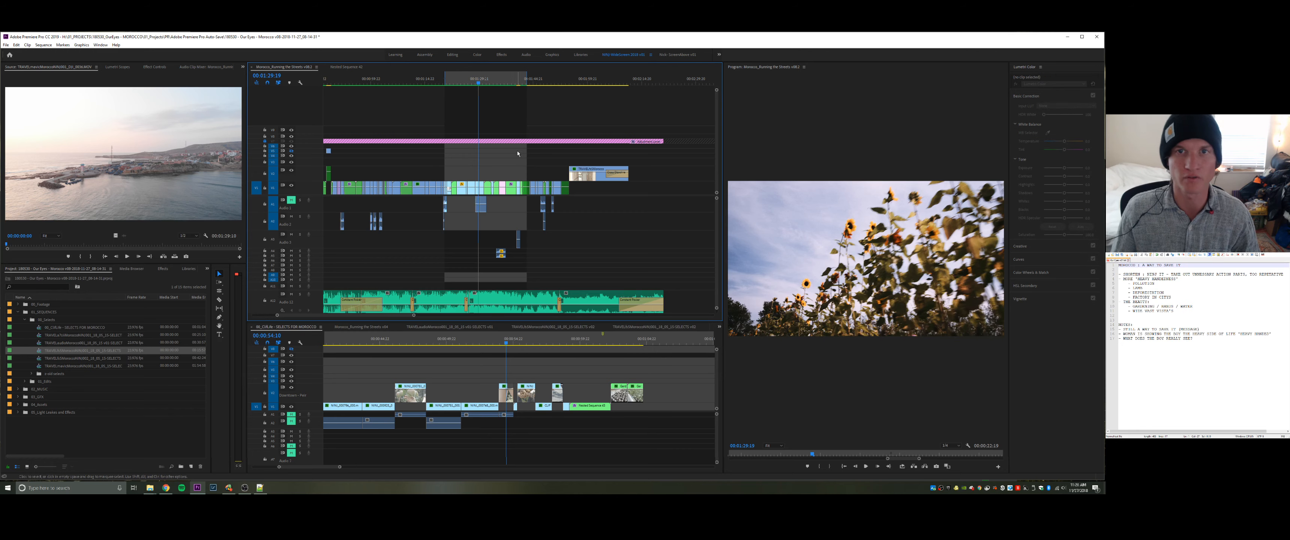
- Locate the overlaid clip of the woman on the sand dune earlier in the main edit and view it
scroll(517, 151, "left", 5)
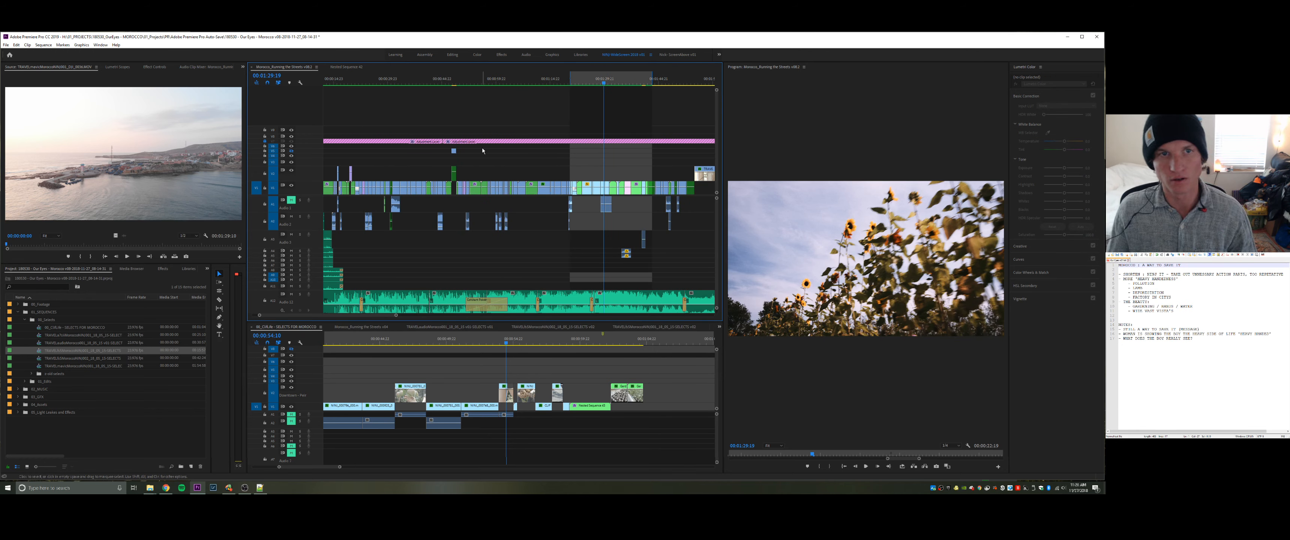
left_click(454, 150)
left_click(454, 82)
left_click_drag(454, 81, 454, 82)
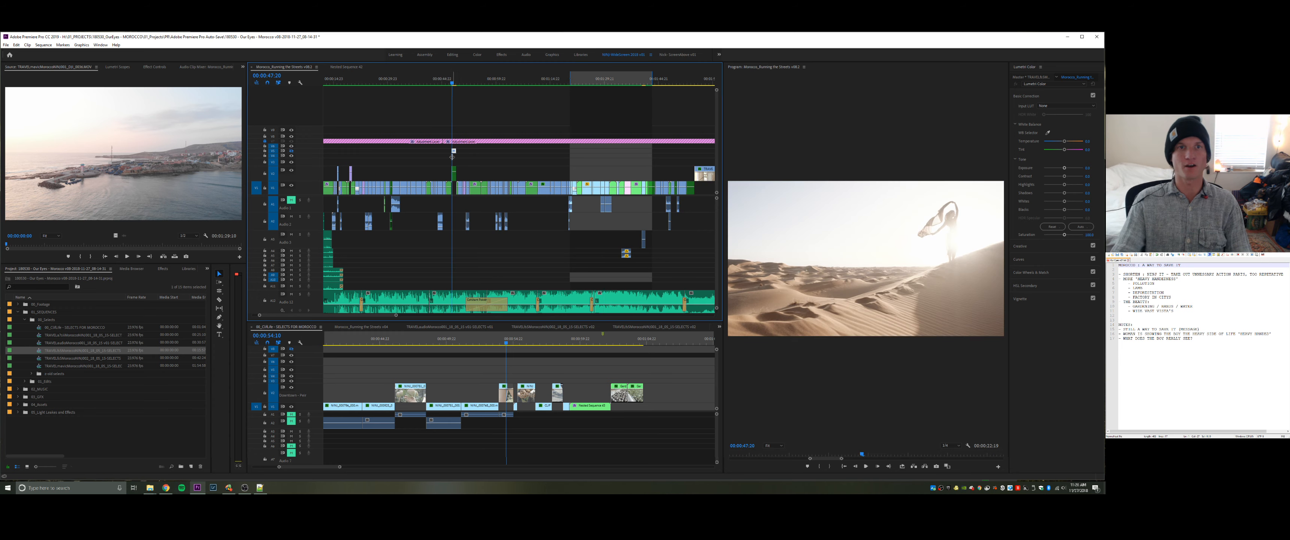
left_click(541, 174)
- Shift the street football legs clip up to a higher video track and back down to the main track
left_click(524, 83)
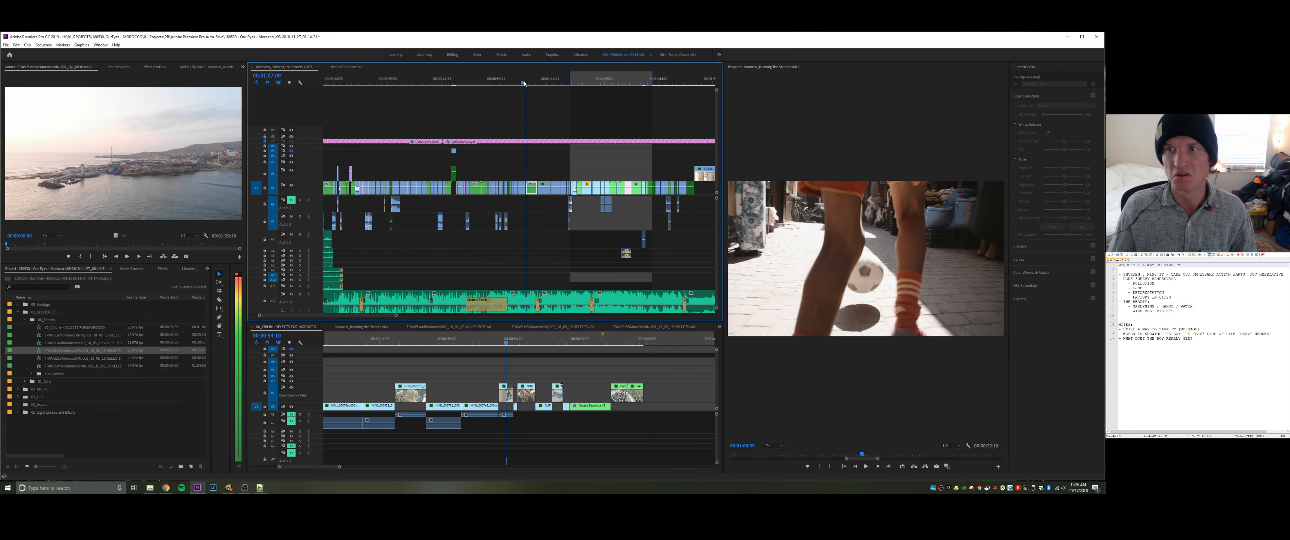
left_click(524, 189)
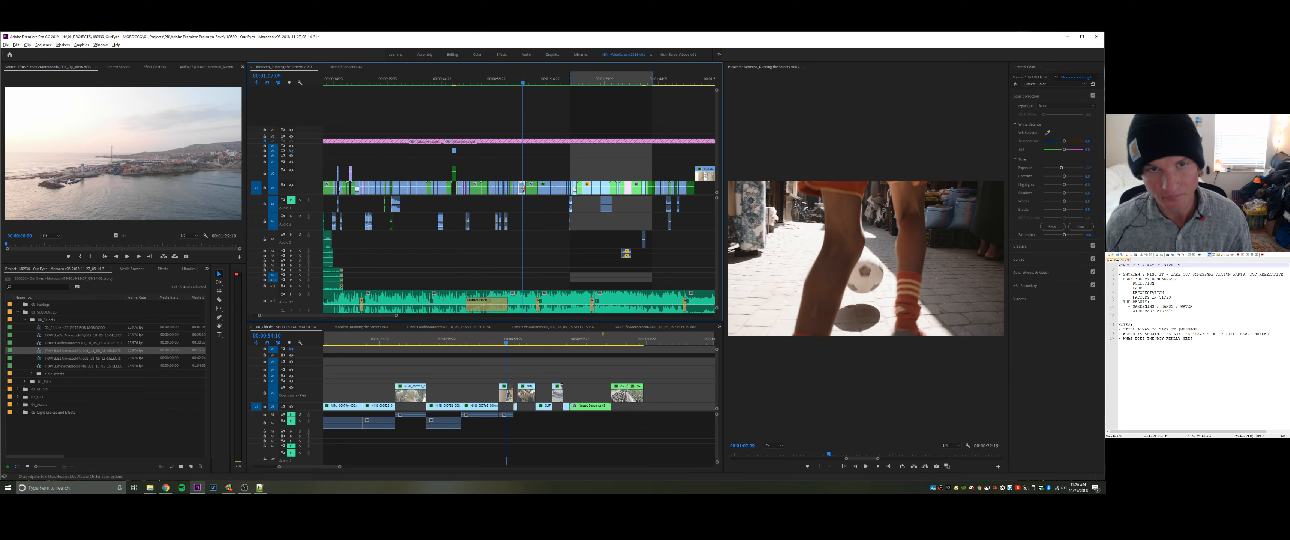
key("alt+Up")
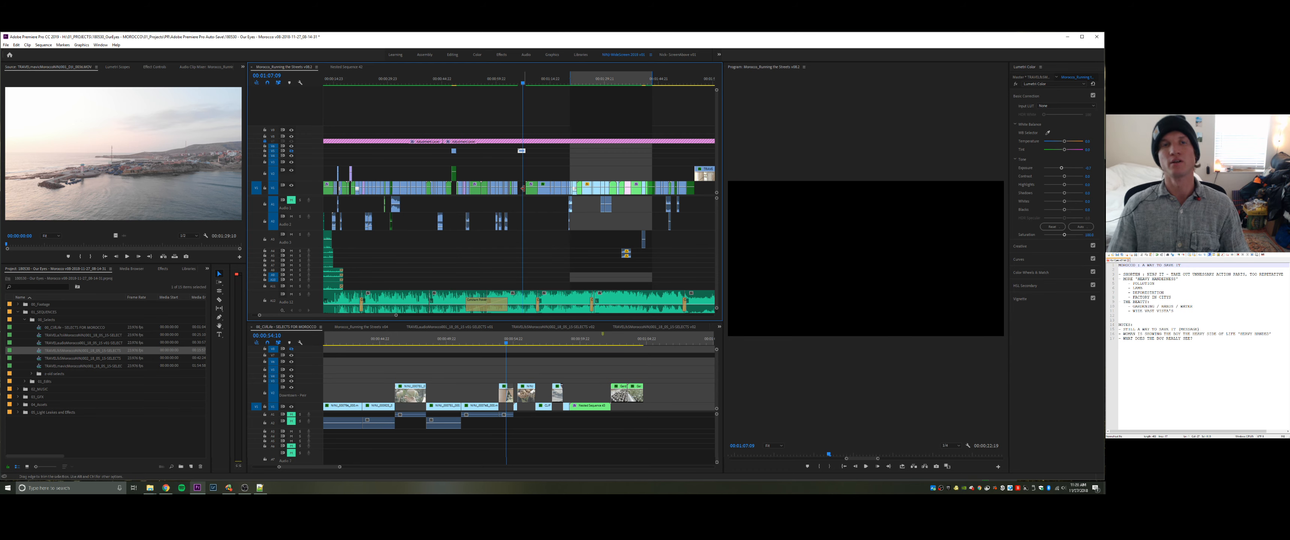
key("alt+Down")
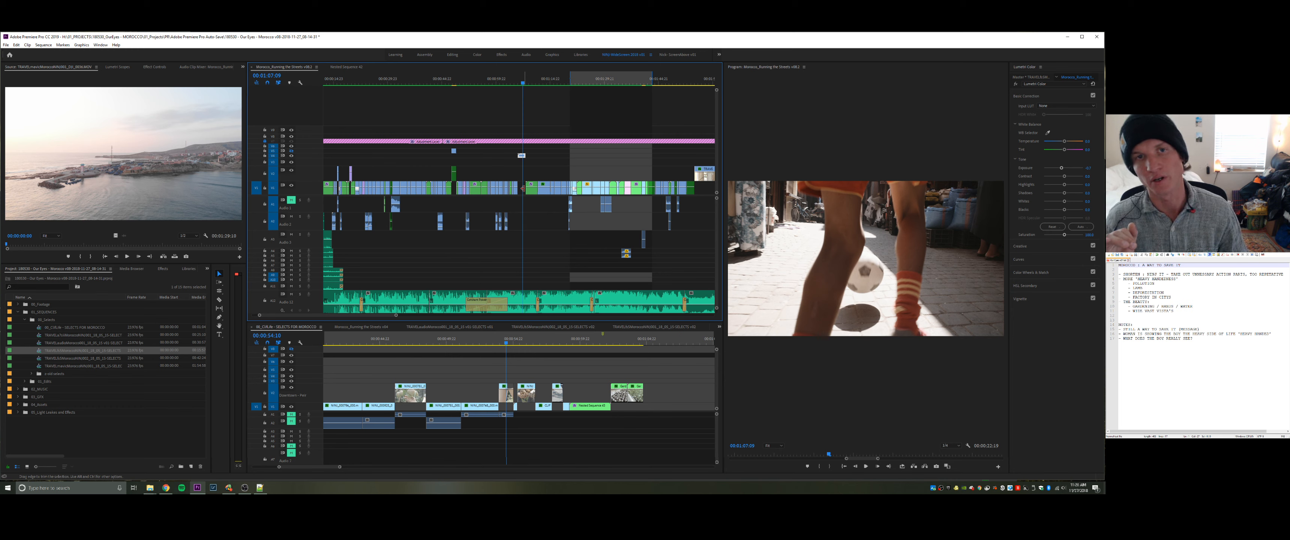
key("alt+Up")
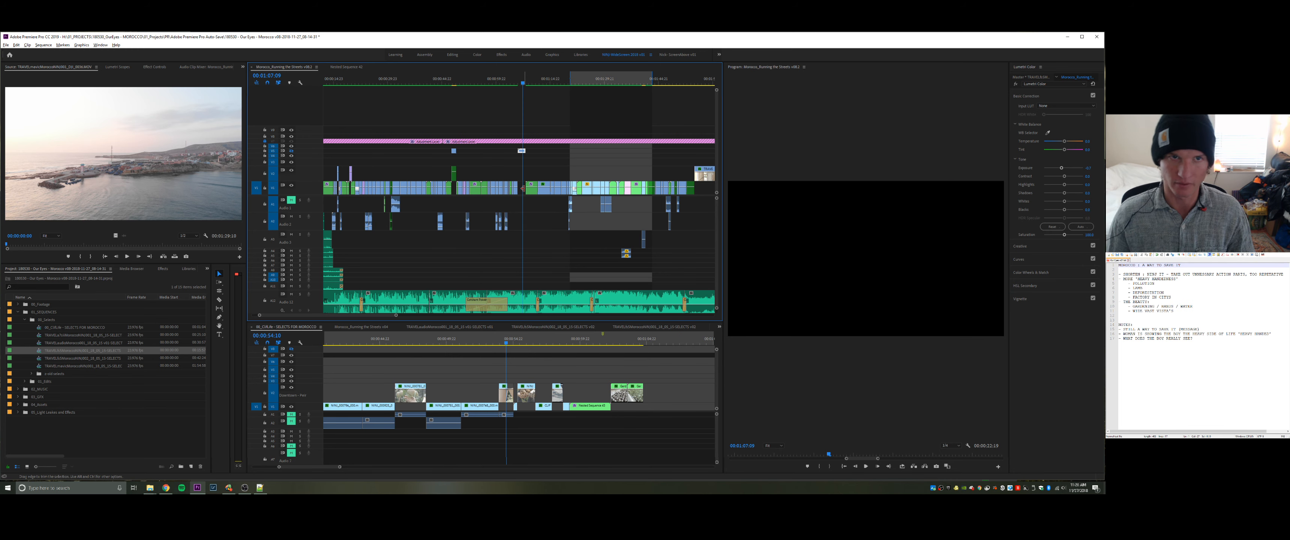
key("alt+Down")
key("alt+Down")
key("alt+Down")
key("alt+Down")
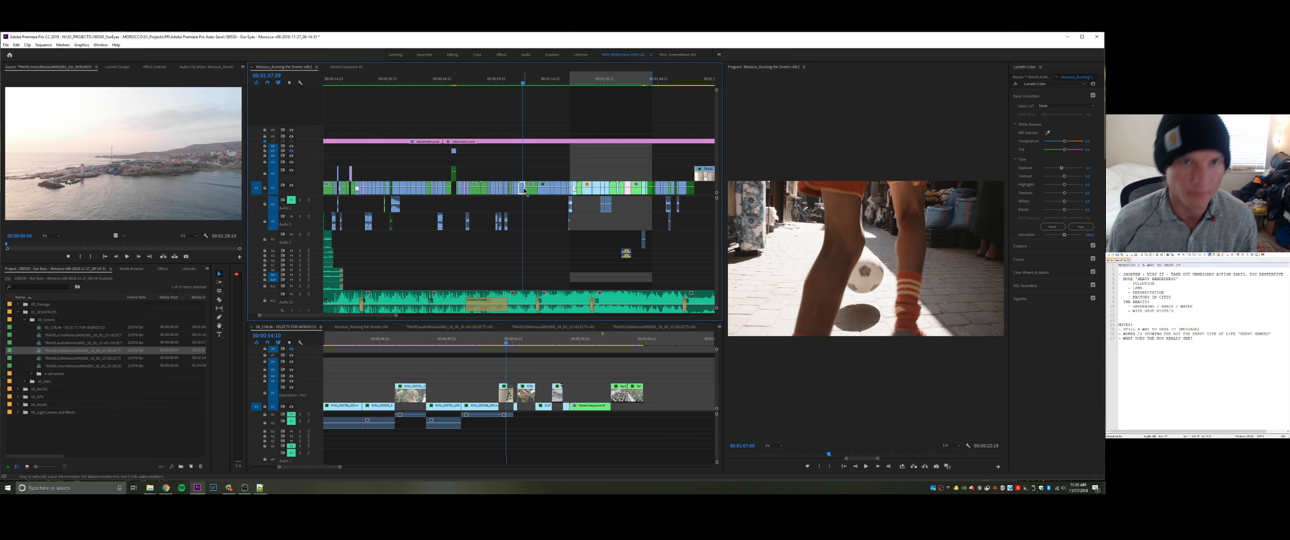
- Switch to the Facebook live page in Chrome, end the live video and go back to OBS Studio
key("alt+Tab")
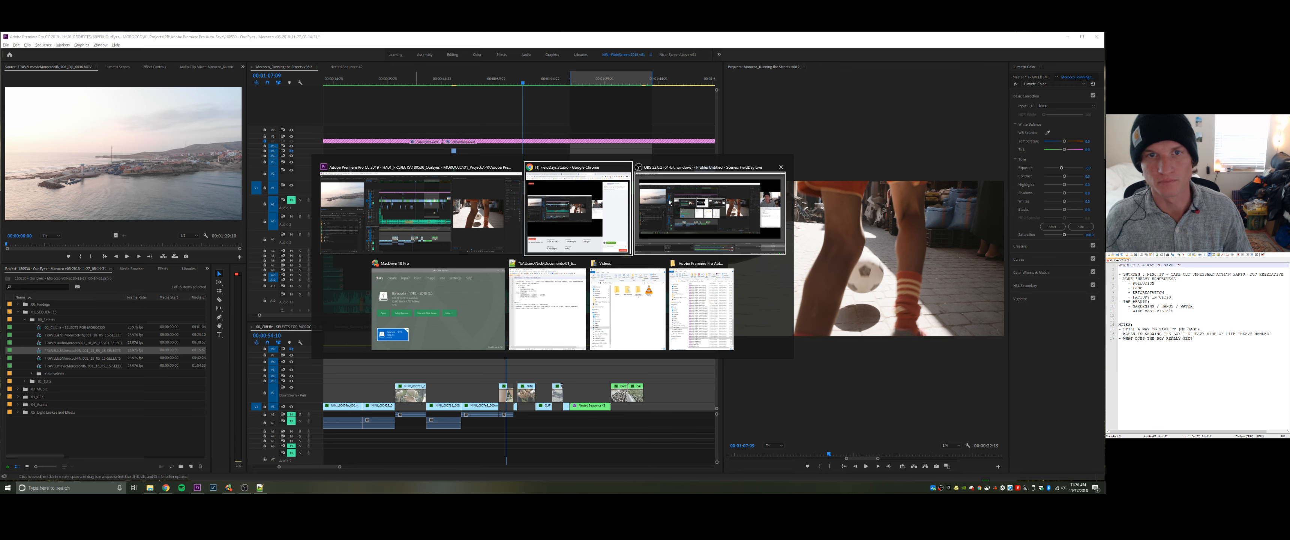
left_click(701, 213)
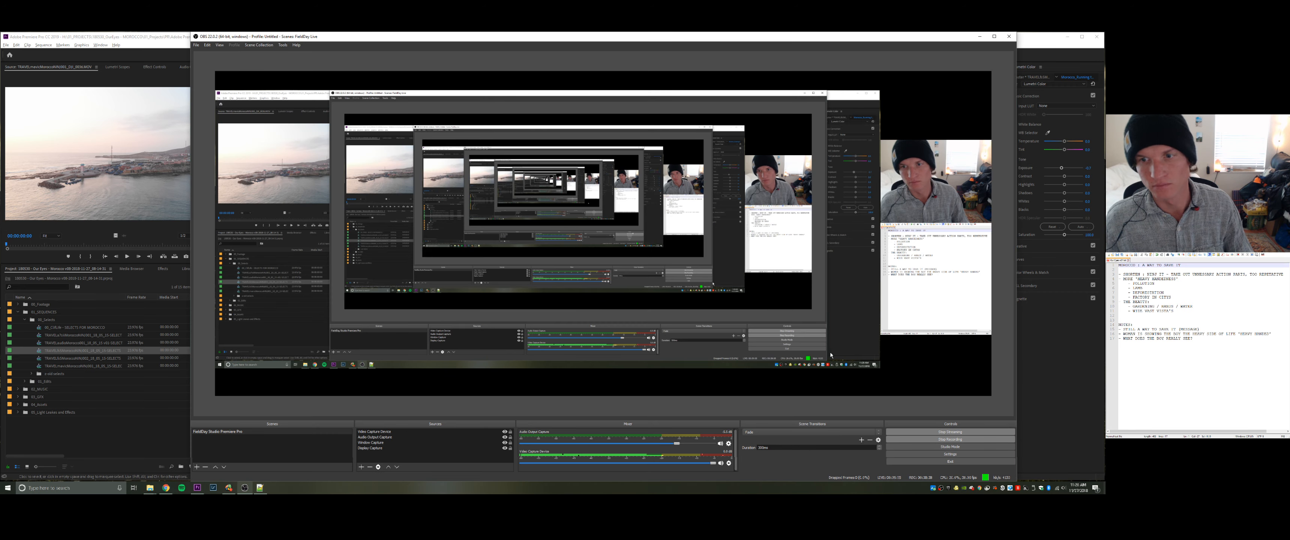
key("alt+Tab")
key("alt+Tab")
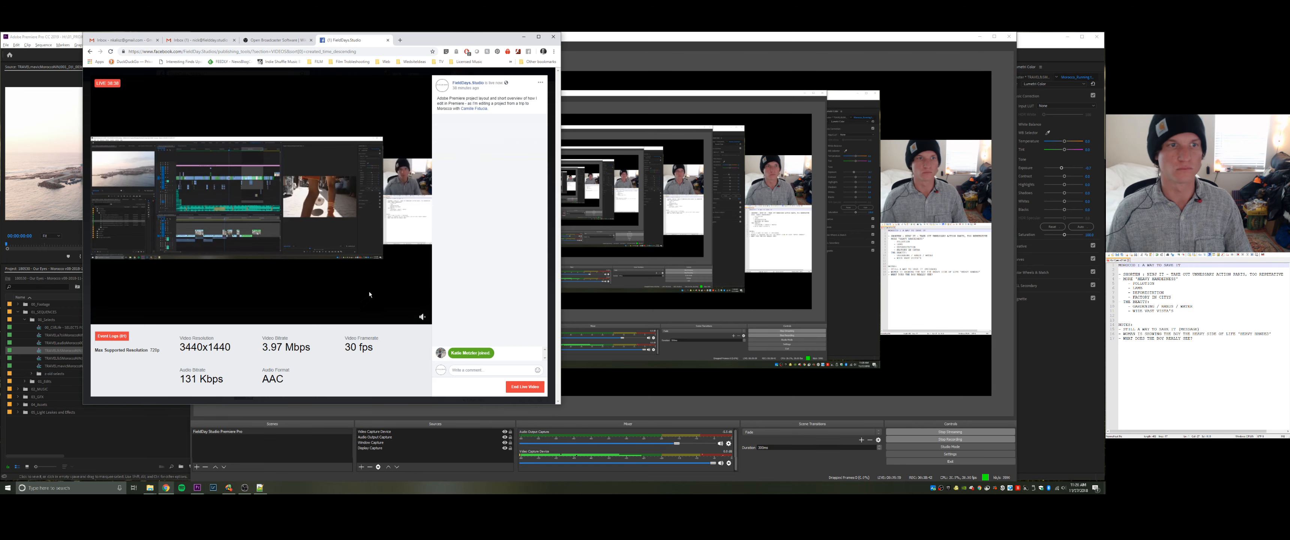
left_click(534, 389)
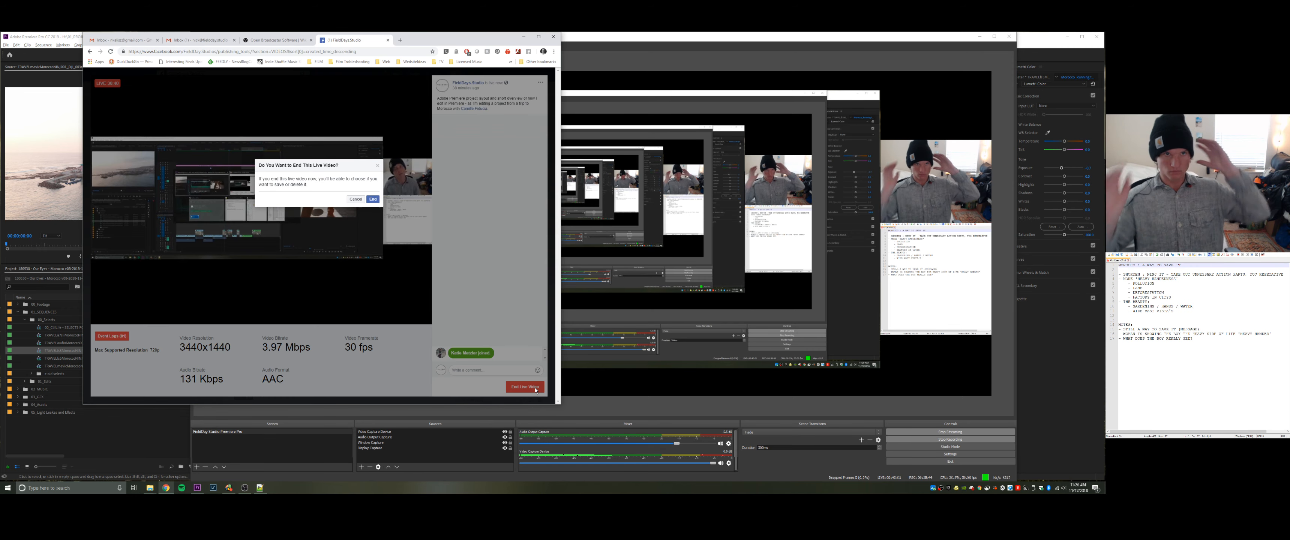
left_click(373, 199)
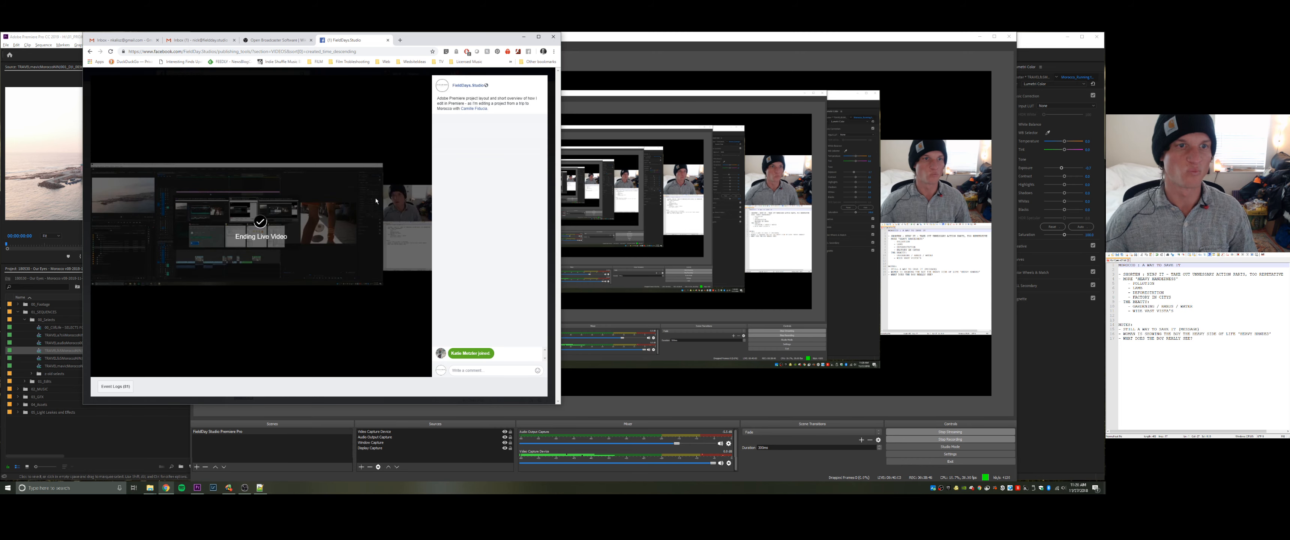
key("alt+Tab")
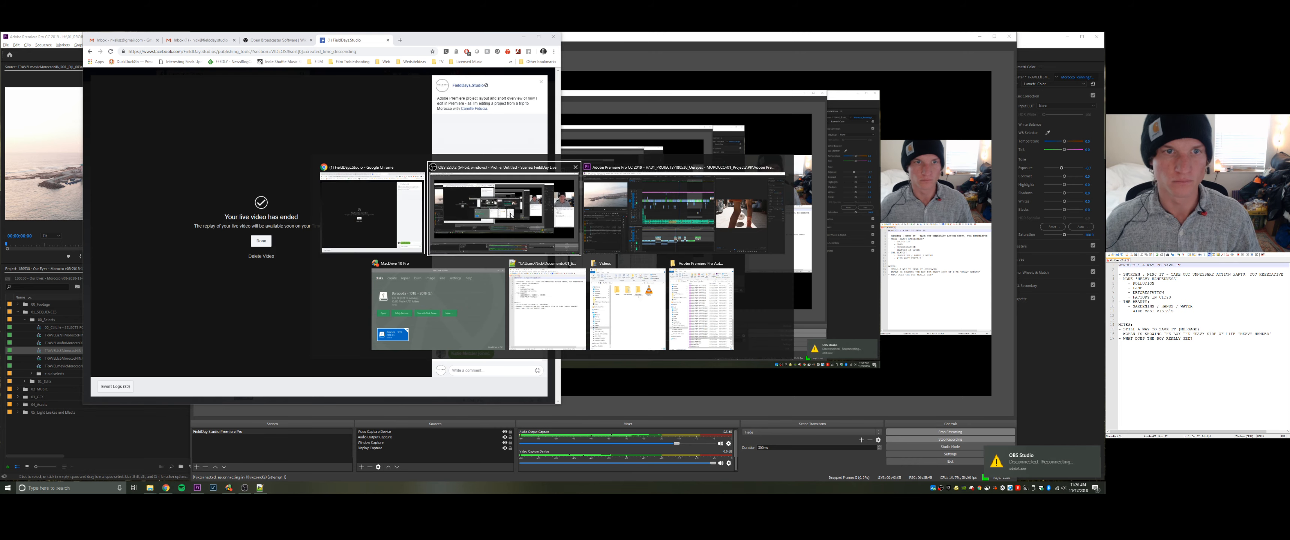